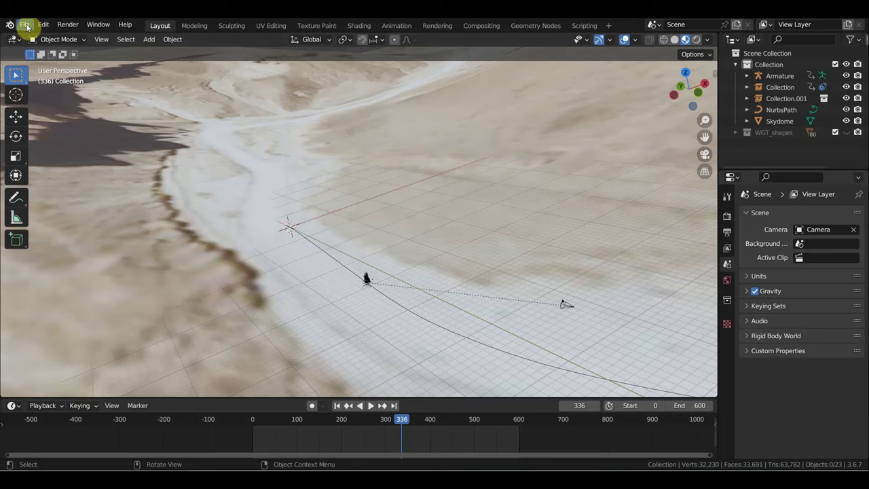
# Start opening another file, discarding unsaved changes to the current scene
pyautogui.click(24, 27)
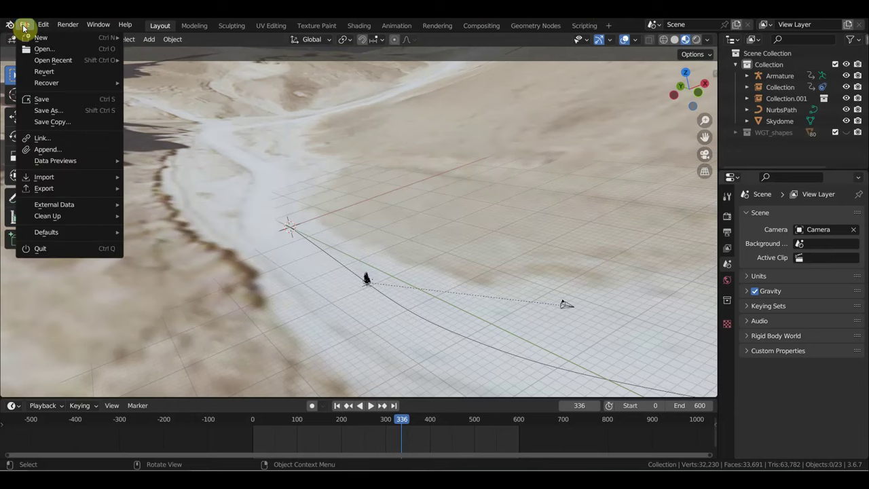
pyautogui.click(39, 46)
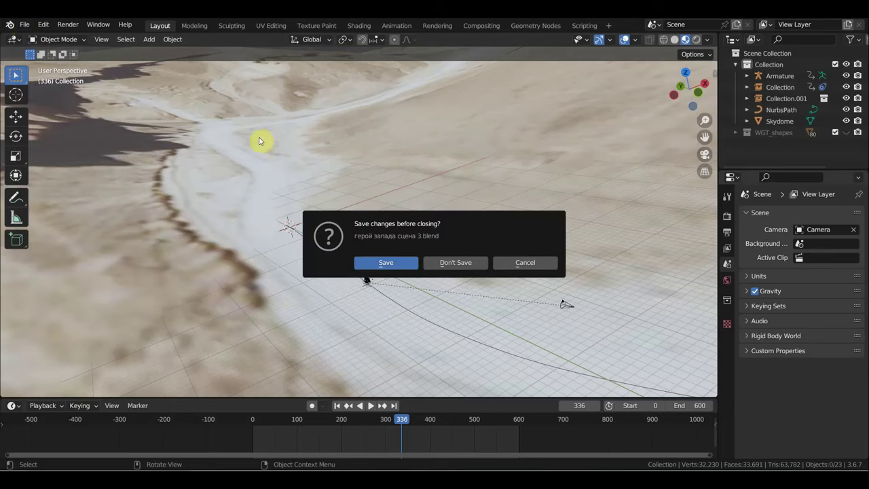
pyautogui.click(466, 264)
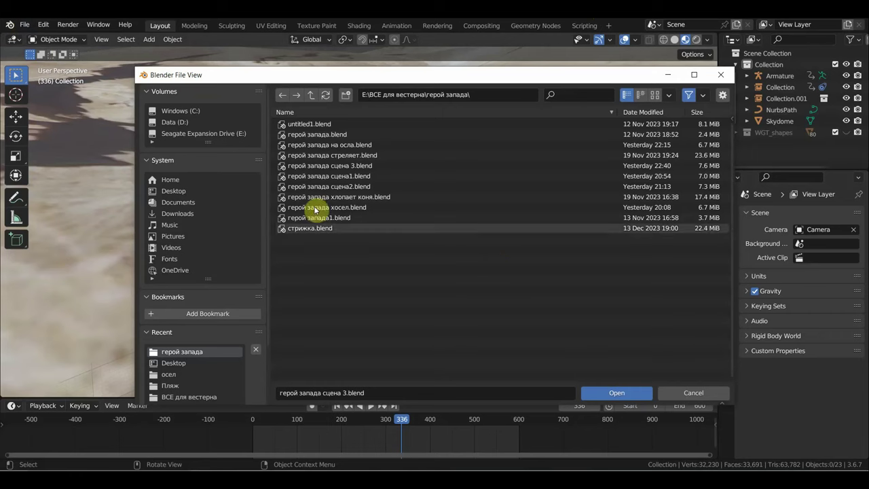
# Browse Seagate Expansion Drive (E:) and enter the ВСЕ для вестерна folder
pyautogui.click(198, 135)
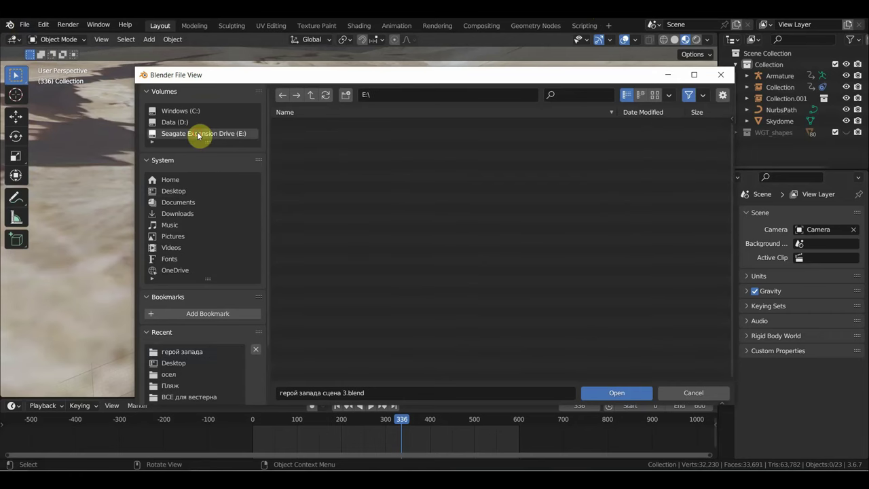
pyautogui.scroll(-5, 349, 231)
pyautogui.scroll(-5, 351, 241)
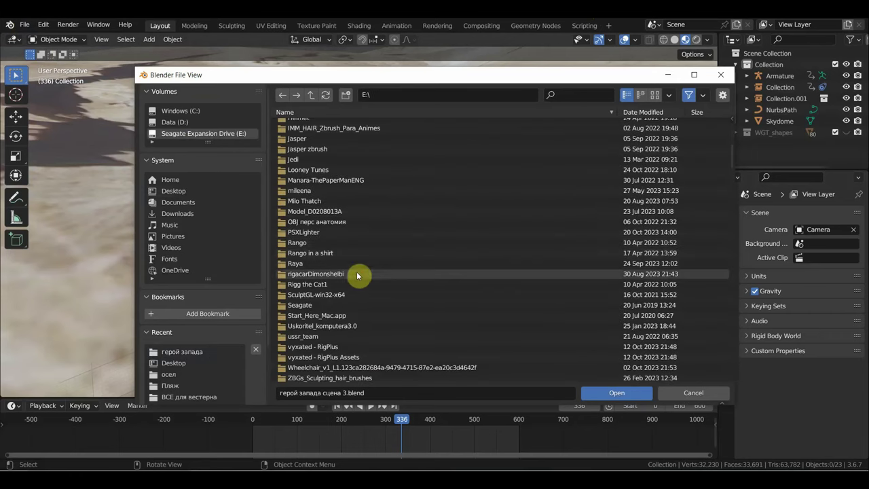
pyautogui.scroll(-3, 359, 280)
pyautogui.scroll(-3, 358, 281)
pyautogui.scroll(-2, 347, 275)
pyautogui.scroll(-2, 342, 275)
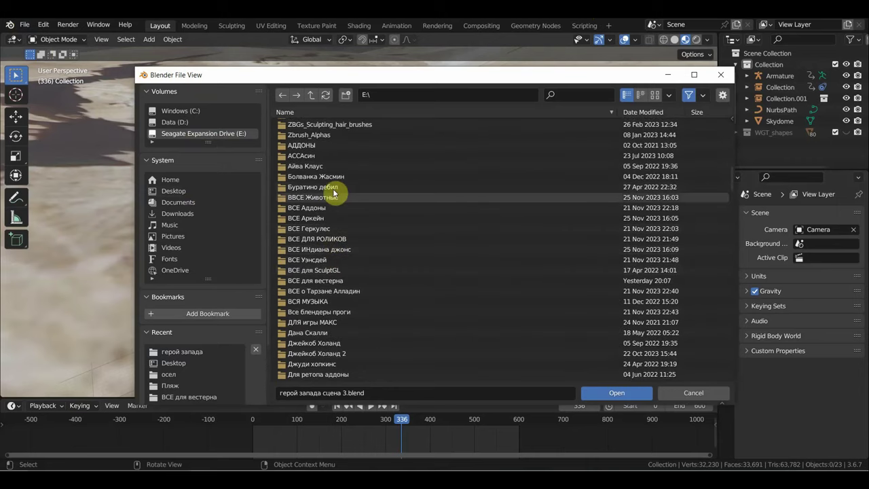
pyautogui.click(336, 281)
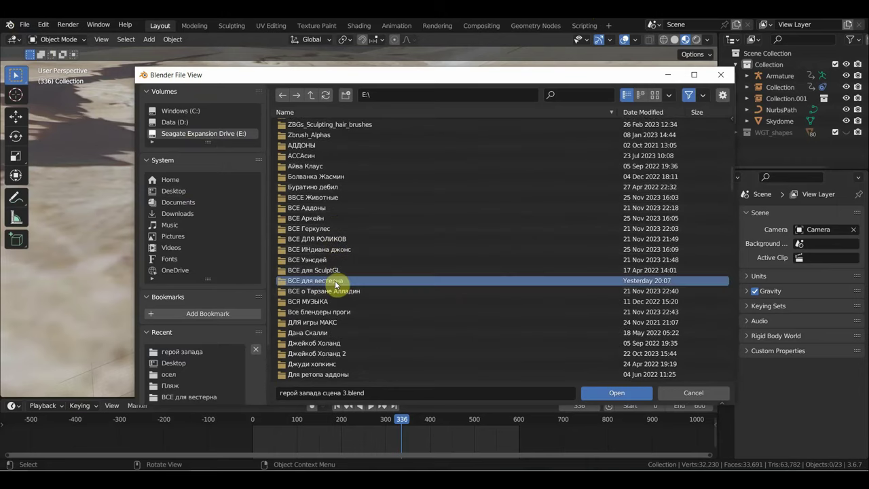
pyautogui.click(336, 281)
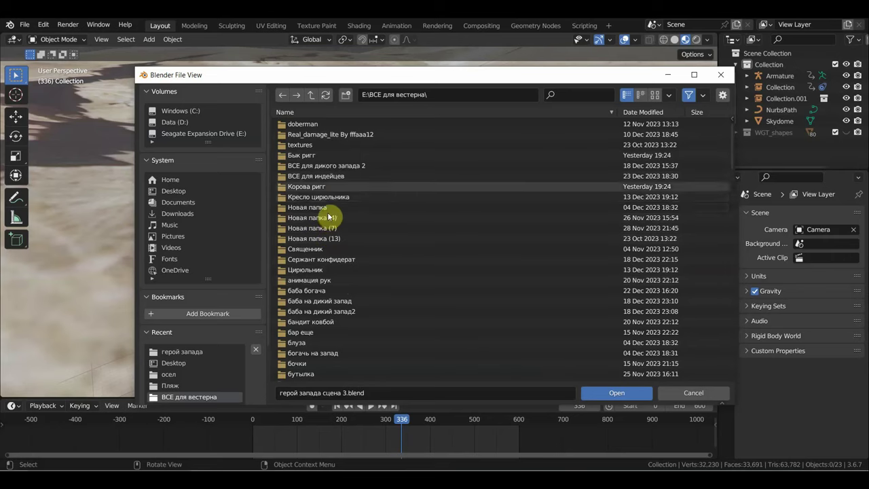
# Navigate into новый конь\индейский конь and open Horse Running2 тянет бричку.blend
pyautogui.scroll(-3, 337, 314)
pyautogui.scroll(-3, 338, 311)
pyautogui.scroll(-3, 343, 305)
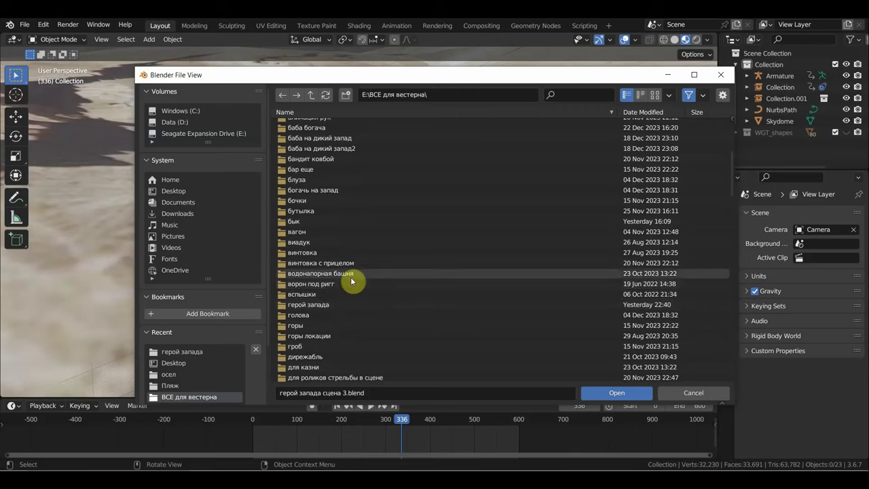
pyautogui.scroll(-3, 336, 285)
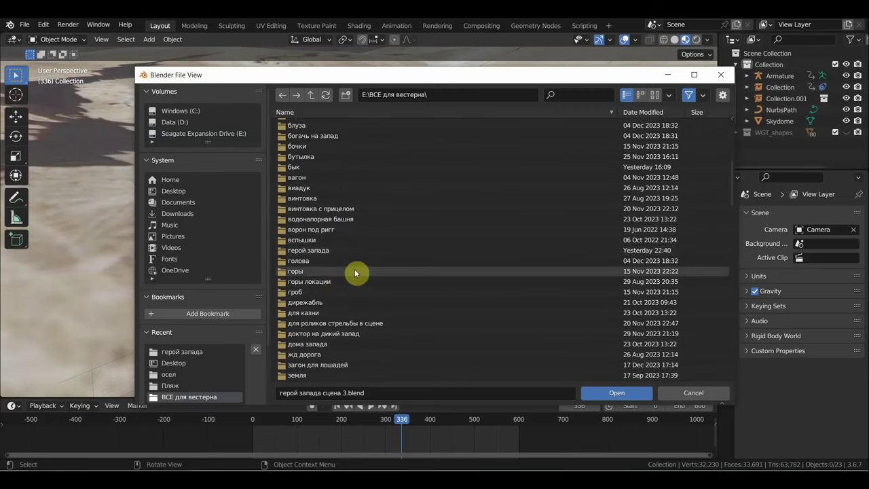
pyautogui.scroll(-3, 354, 273)
pyautogui.scroll(-4, 353, 272)
pyautogui.scroll(-2, 352, 273)
pyautogui.scroll(-3, 351, 270)
pyautogui.scroll(-3, 354, 271)
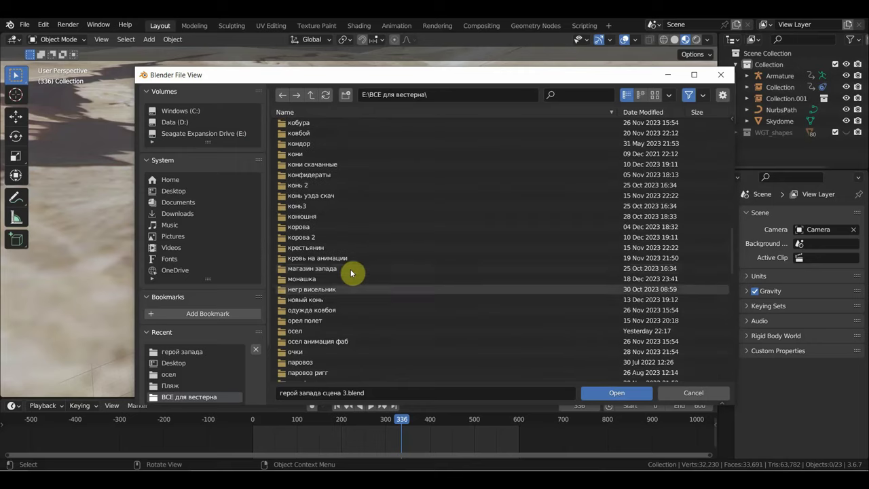
pyautogui.scroll(-1, 351, 292)
pyautogui.scroll(-2, 346, 302)
pyautogui.scroll(3, 345, 299)
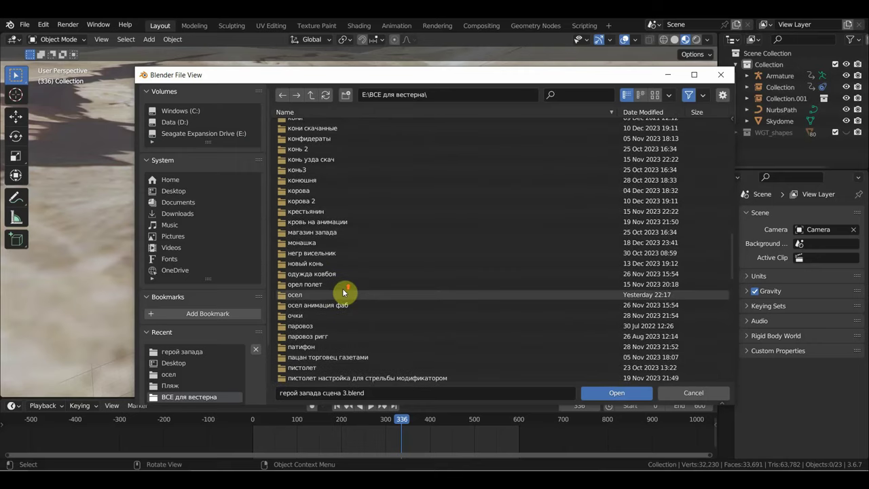
pyautogui.scroll(2, 343, 292)
pyautogui.scroll(-3, 327, 263)
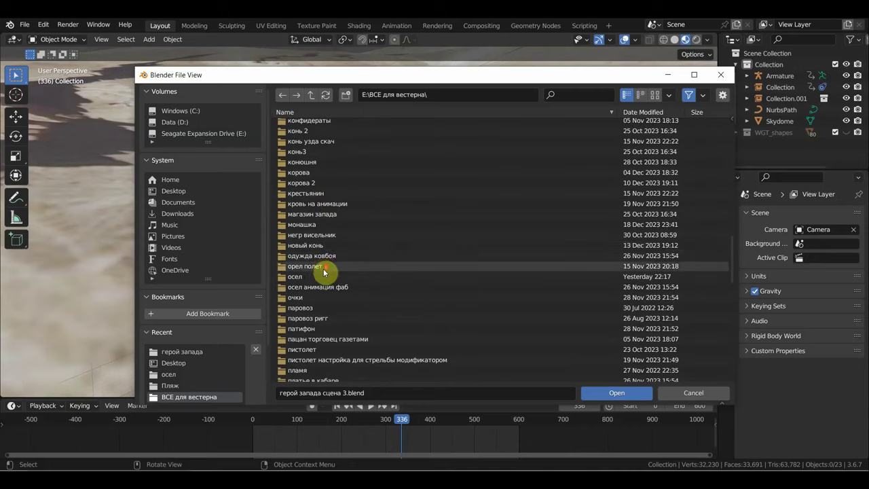
pyautogui.click(319, 246)
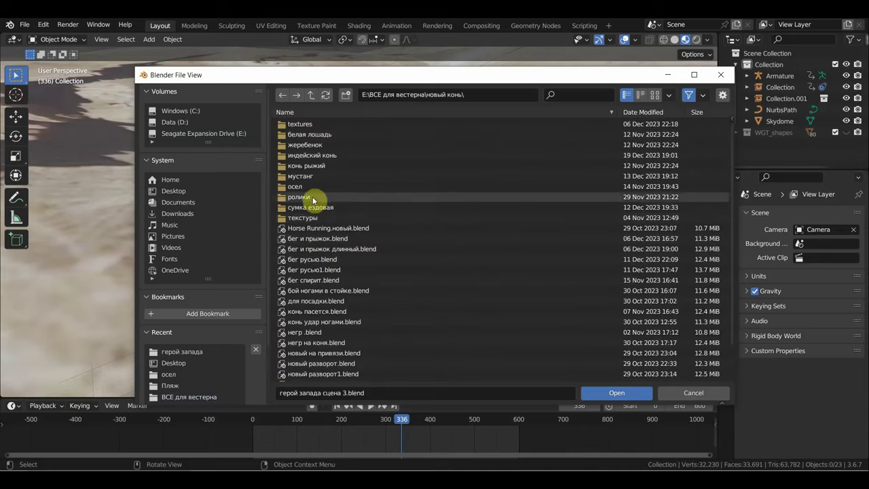
pyautogui.click(298, 156)
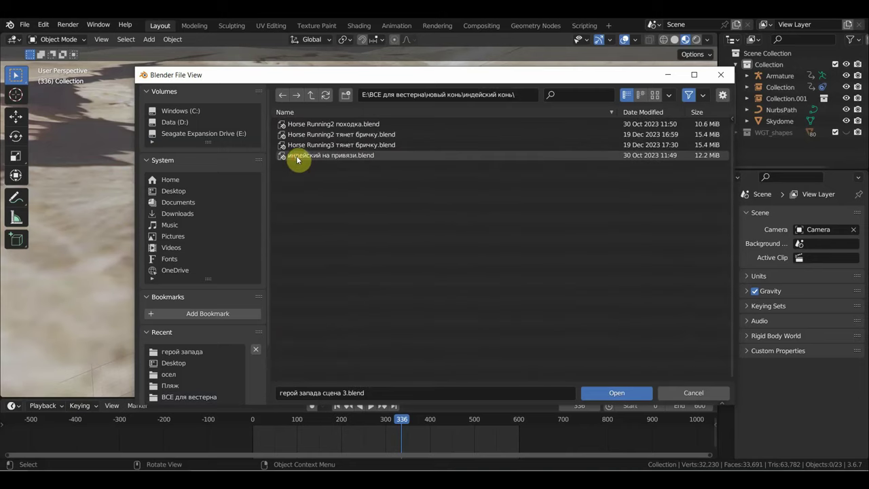
pyautogui.doubleClick(345, 138)
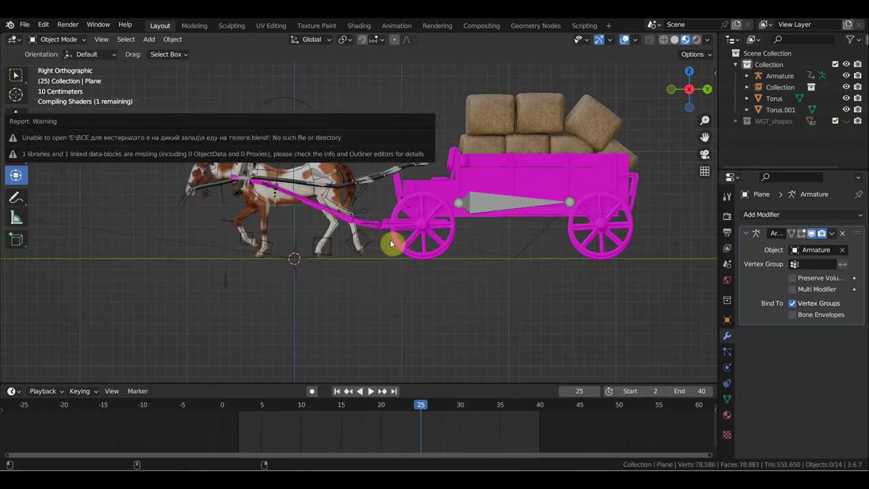
# Orbit and zoom out to view the horse-drawn cart in perspective
pyautogui.moveTo(422, 236)
pyautogui.mouseDown(button='middle')
pyautogui.moveTo(447, 243)
pyautogui.moveTo(484, 219)
pyautogui.moveTo(421, 251)
pyautogui.mouseUp(button='middle')
pyautogui.scroll(-2, 425, 249)
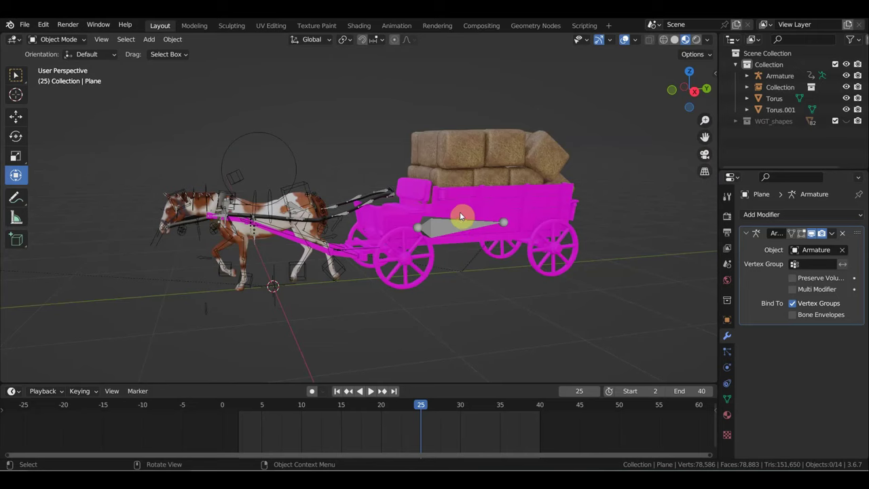
pyautogui.click(26, 25)
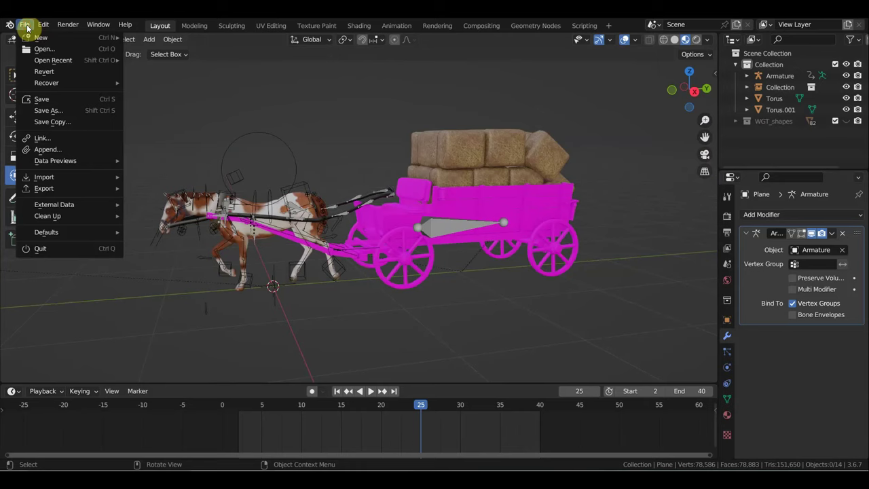
pyautogui.scroll(-5, 292, 299)
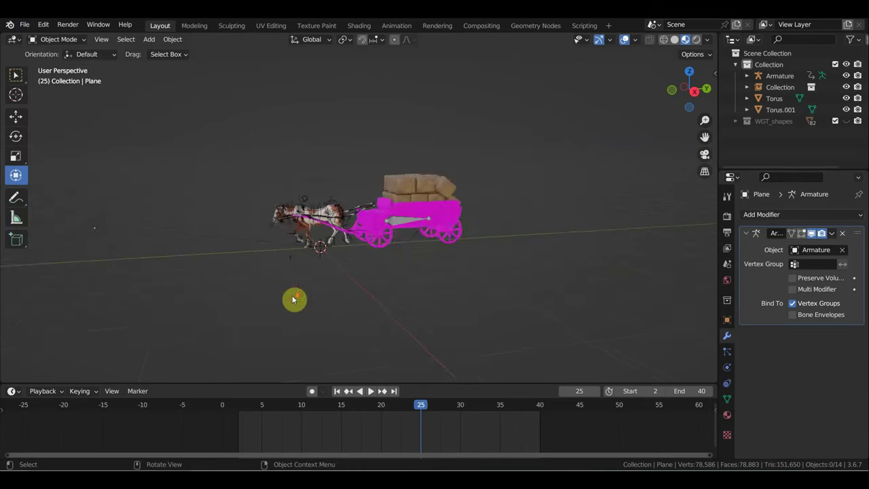
pyautogui.scroll(-2, 303, 295)
# Play the cart animation and stop it at frame 18
pyautogui.press('space')
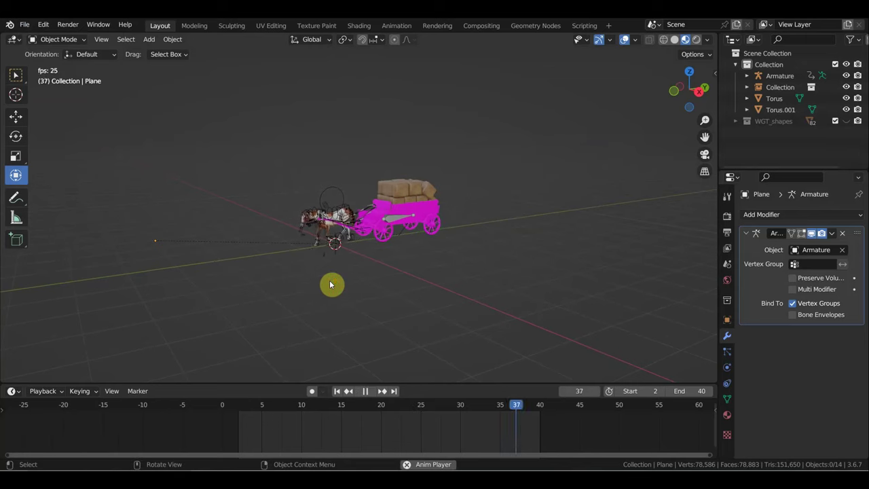
pyautogui.press('space')
pyautogui.click(25, 25)
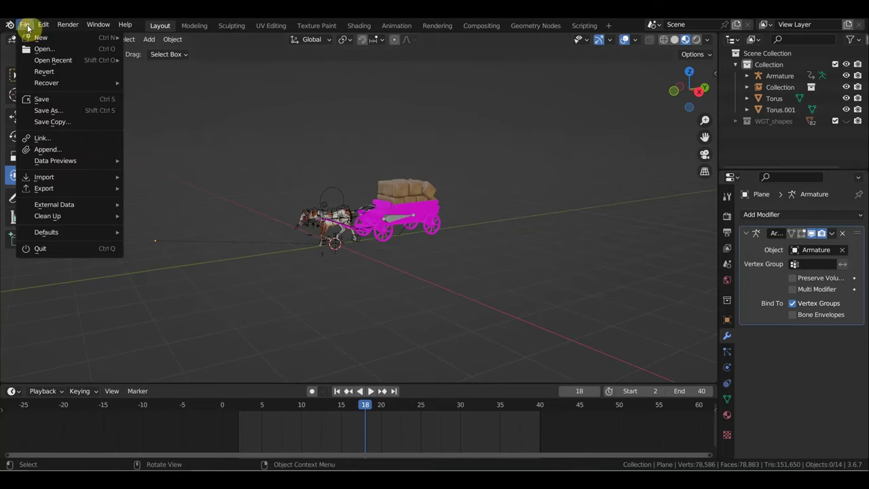
# Open the Horse Running3 blend file and turn the viewport overlays back on
pyautogui.click(62, 50)
pyautogui.doubleClick(324, 146)
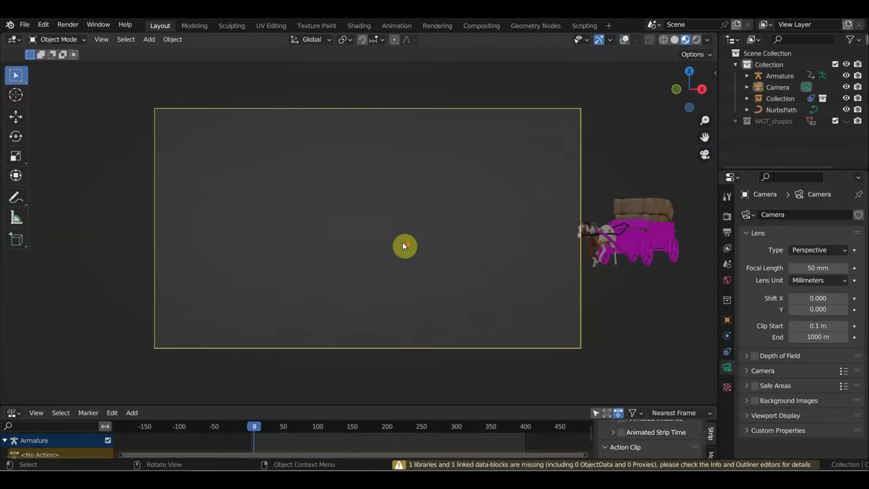
pyautogui.moveTo(405, 246); pyautogui.dragTo(476, 247, button='middle')
pyautogui.scroll(-3, 474, 244)
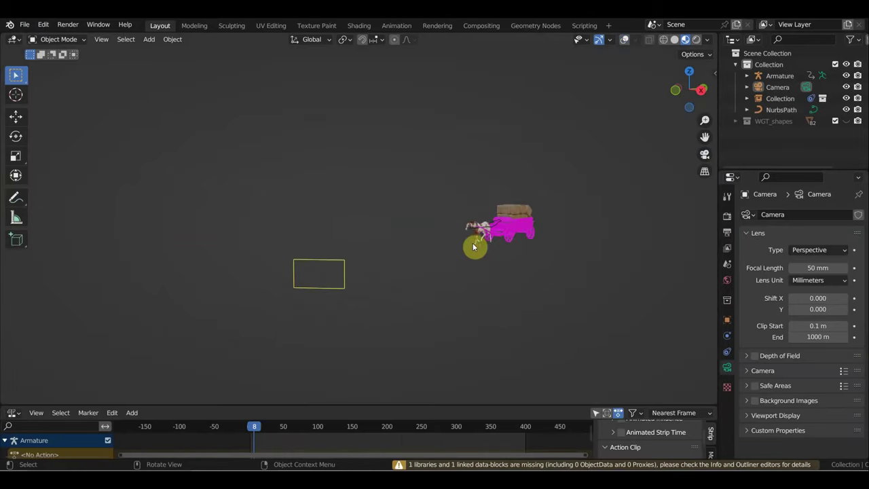
pyautogui.click(625, 41)
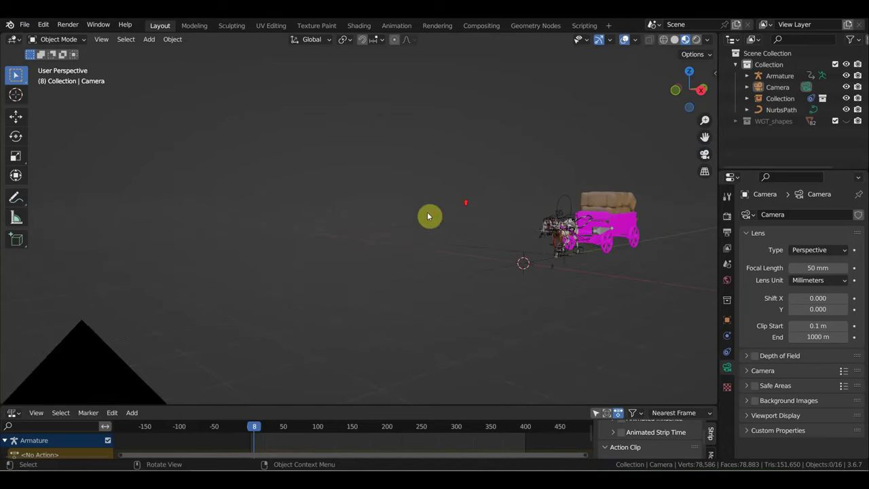
# Select the scene camera and delete it
pyautogui.moveTo(427, 215); pyautogui.dragTo(286, 306, button='middle')
pyautogui.click(281, 317)
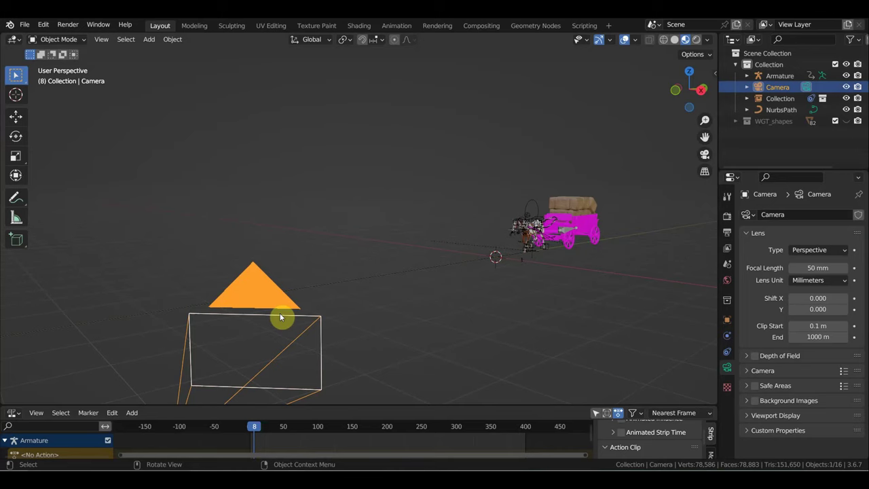
pyautogui.press('Delete')
pyautogui.moveTo(314, 321)
pyautogui.mouseDown(button='middle')
pyautogui.moveTo(399, 330)
pyautogui.moveTo(423, 319)
pyautogui.mouseUp(button='middle')
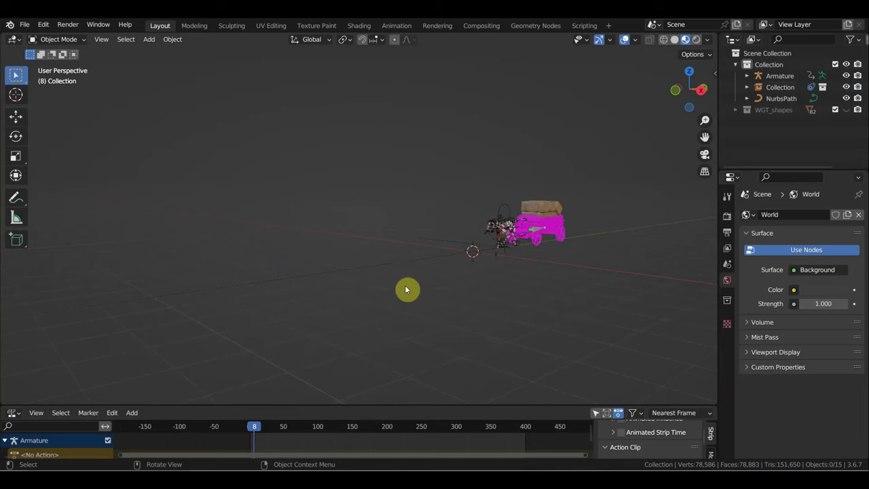
# Paste a camera into the scene and look through it
pyautogui.moveTo(419, 286); pyautogui.dragTo(426, 283, button='middle')
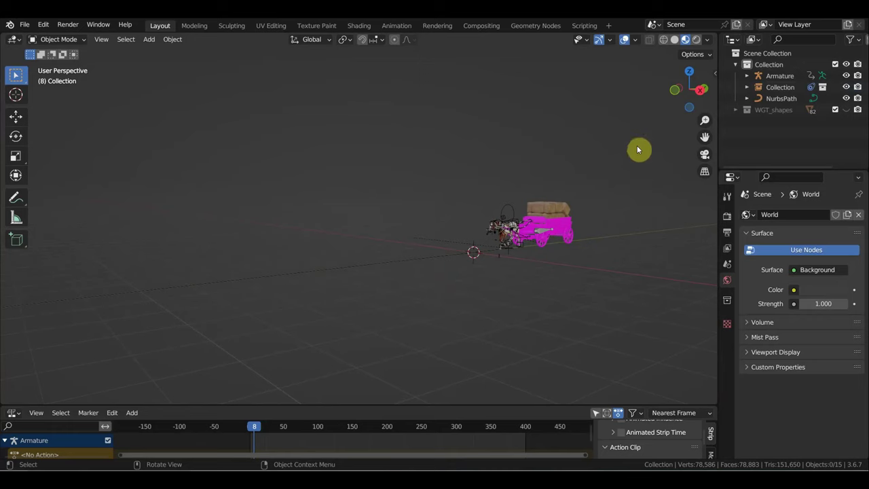
pyautogui.scroll(1, 548, 246)
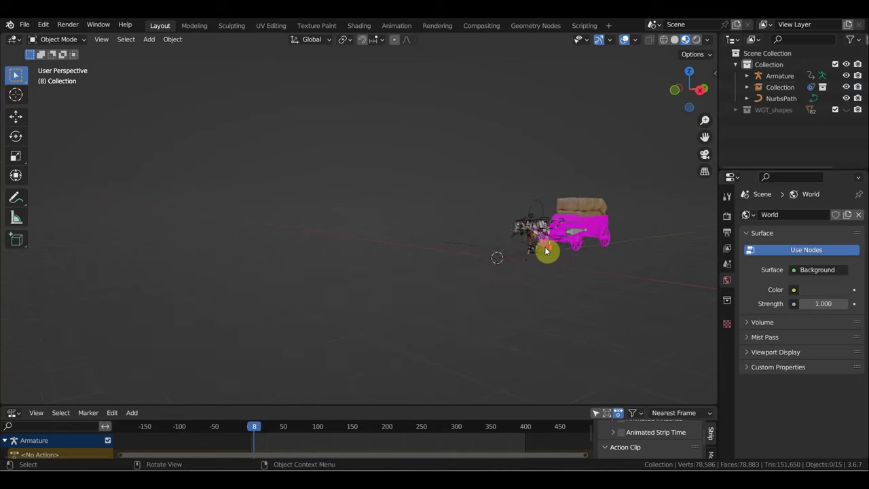
pyautogui.scroll(1, 552, 250)
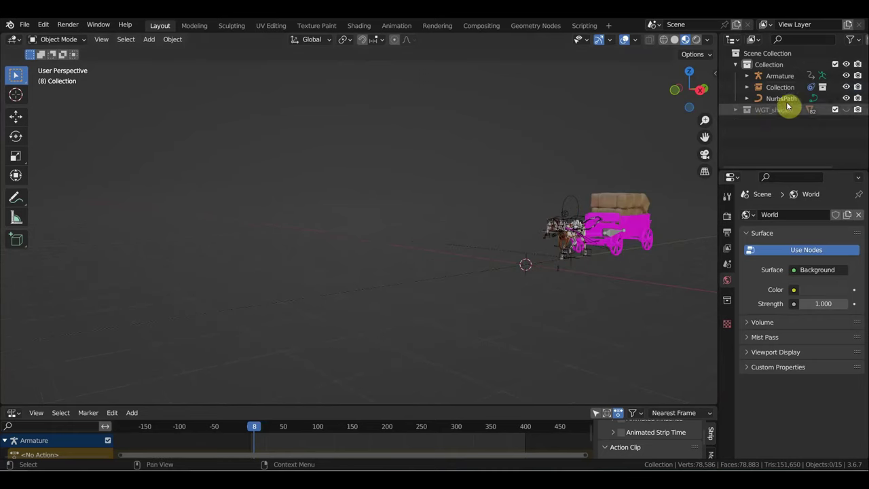
pyautogui.hotkey('ctrl', 'v')
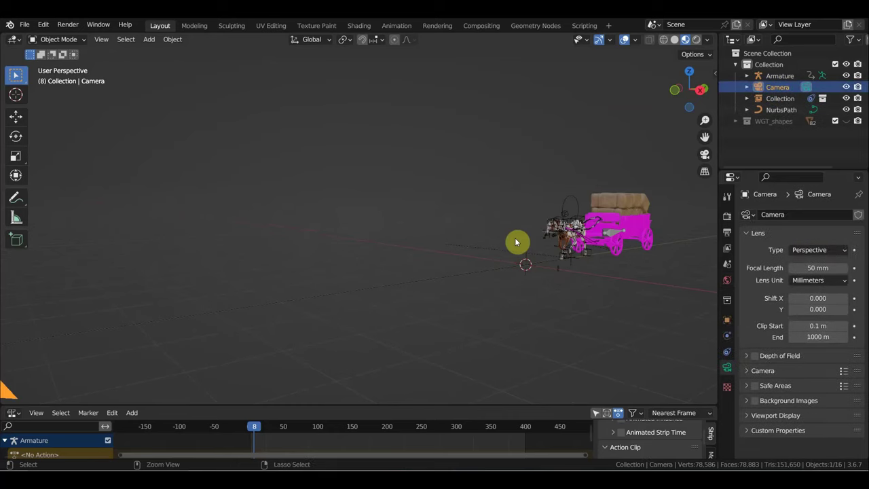
pyautogui.moveTo(515, 242); pyautogui.dragTo(464, 243, button='middle')
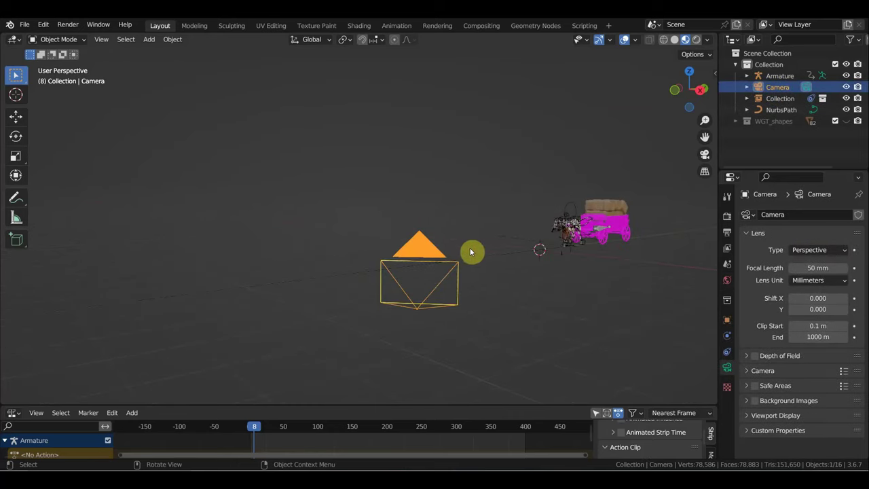
pyautogui.press('ctrl+KP_0')
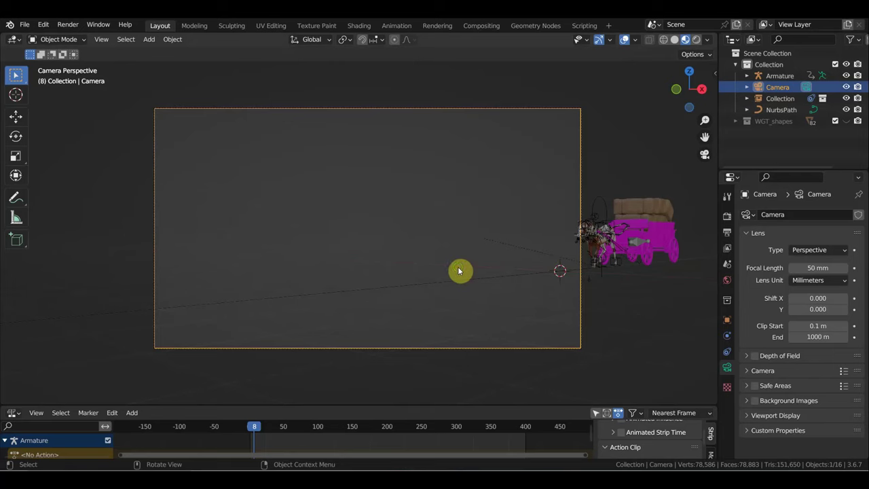
# Delete the pasted camera and play the horse-and-cart animation
pyautogui.moveTo(459, 272); pyautogui.dragTo(371, 332, button='middle')
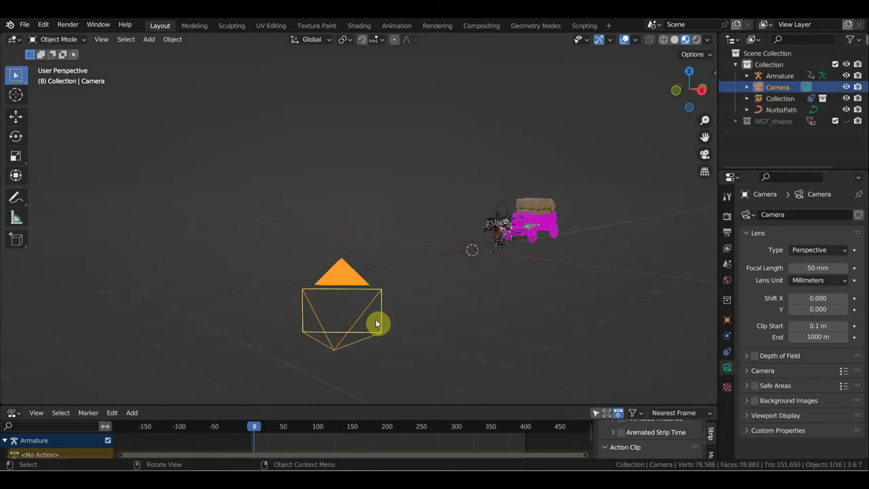
pyautogui.press('Delete')
pyautogui.moveTo(504, 233)
pyautogui.mouseDown(button='middle')
pyautogui.moveTo(569, 253)
pyautogui.moveTo(454, 258)
pyautogui.mouseUp(button='middle')
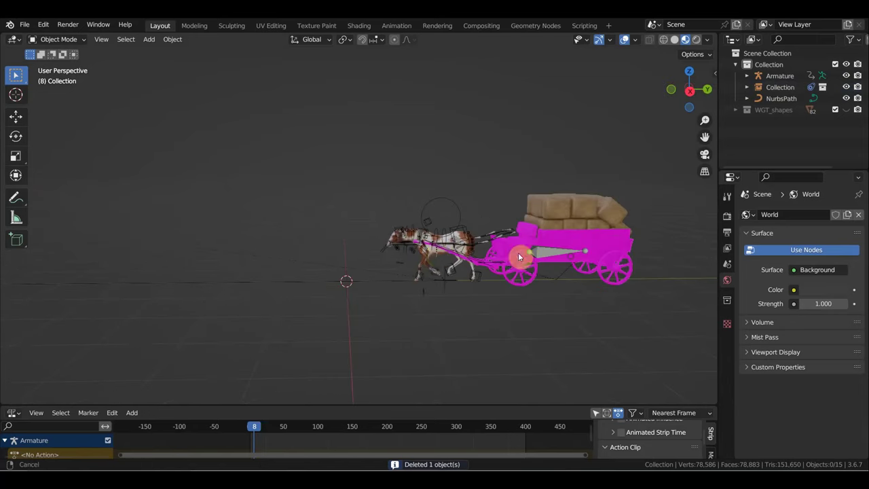
pyautogui.press('space')
pyautogui.moveTo(458, 255); pyautogui.dragTo(505, 265, button='middle')
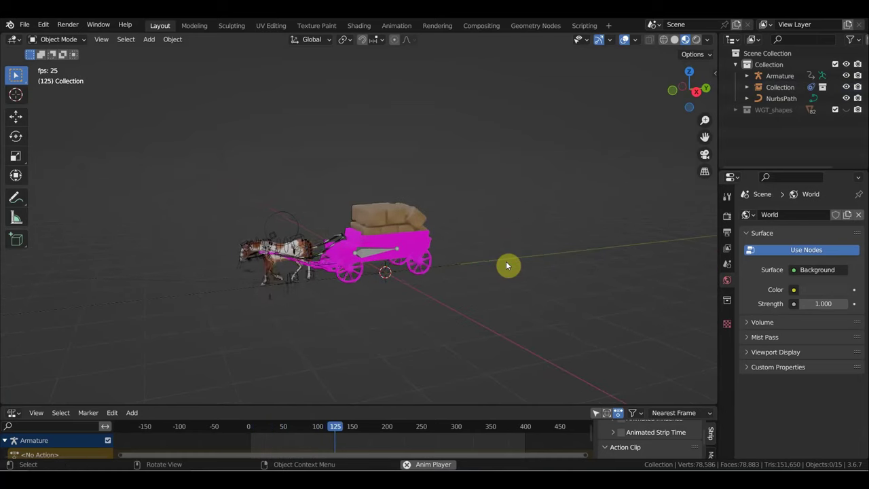
# Stop playback and return the animation to frame 2
pyautogui.press('space')
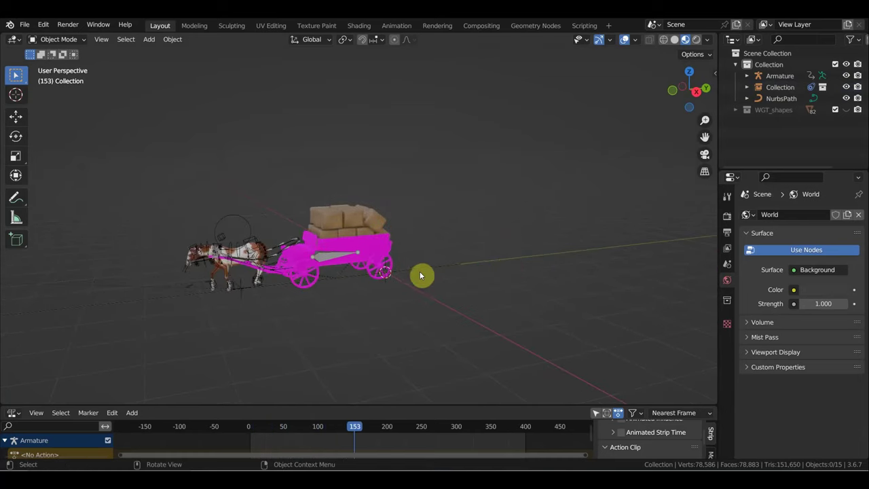
pyautogui.click(250, 428)
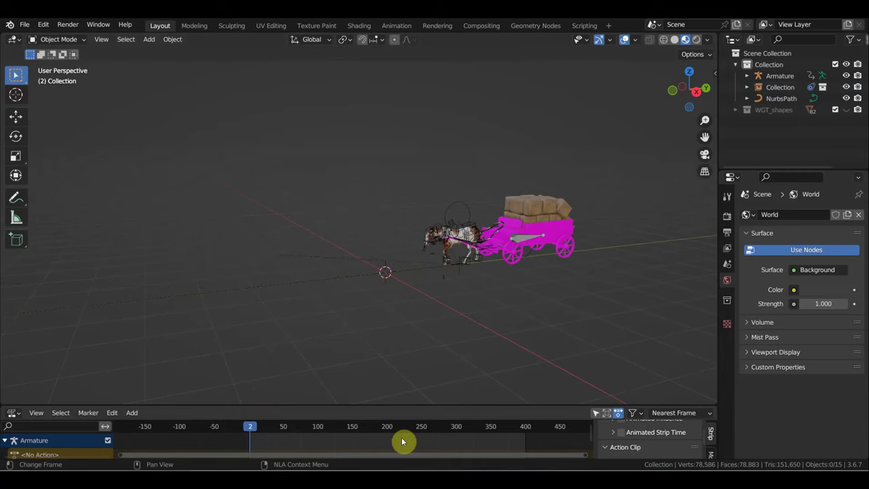
pyautogui.moveTo(483, 307); pyautogui.dragTo(439, 279, button='middle')
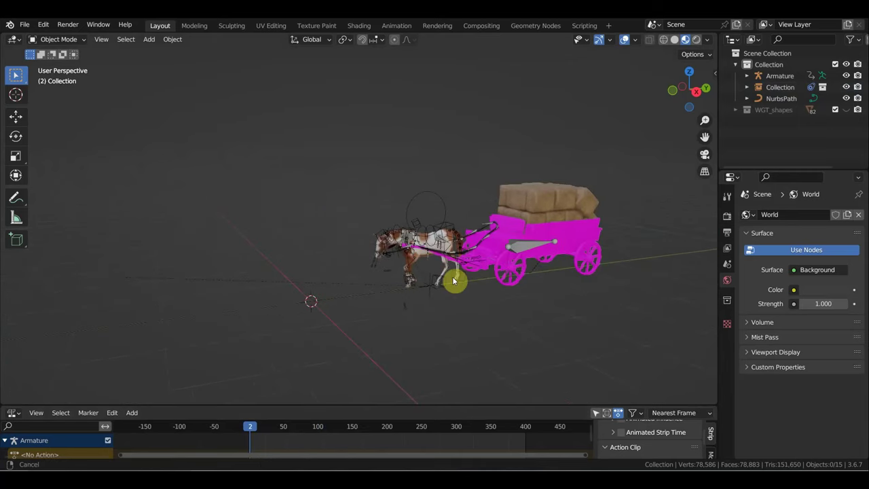
pyautogui.scroll(-3, 496, 313)
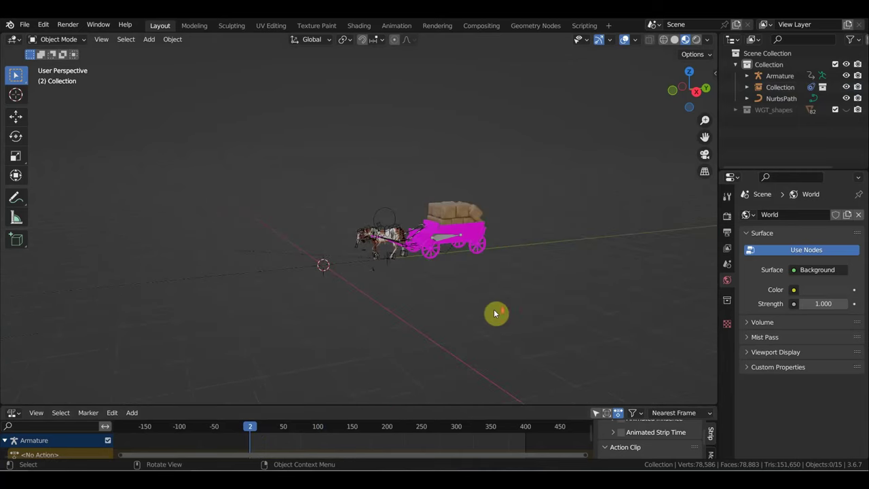
pyautogui.scroll(-3, 495, 313)
# Scrub the wagon animation forward to frame 394 and select the horse's armature
pyautogui.moveTo(249, 432); pyautogui.dragTo(523, 459)
pyautogui.moveTo(258, 290)
pyautogui.keyDown('shift'); pyautogui.mouseDown(button='middle')
pyautogui.moveTo(441, 273)
pyautogui.moveTo(471, 260)
pyautogui.mouseUp(button='middle'); pyautogui.keyUp('shift')
pyautogui.scroll(4, 462, 262)
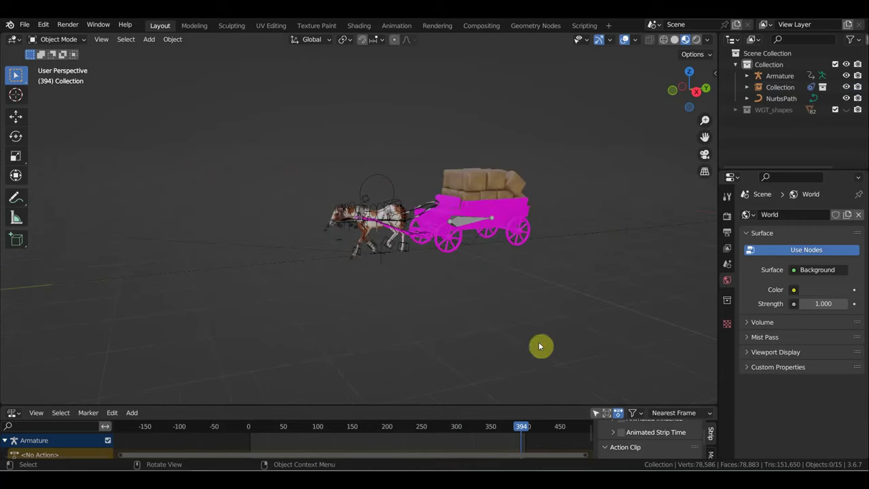
pyautogui.scroll(-2, 548, 428)
pyautogui.scroll(-2, 547, 434)
pyautogui.scroll(-1, 498, 435)
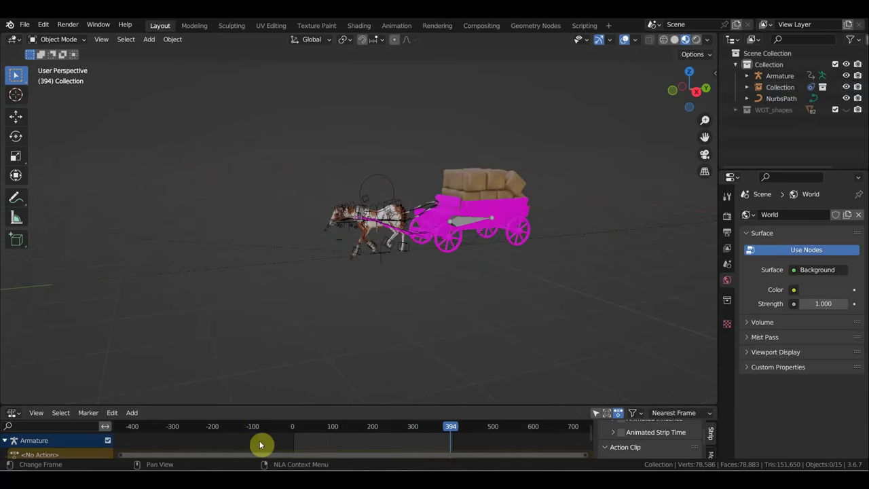
pyautogui.moveTo(459, 431)
pyautogui.mouseDown()
pyautogui.moveTo(521, 443)
pyautogui.moveTo(423, 431)
pyautogui.moveTo(450, 428)
pyautogui.mouseUp()
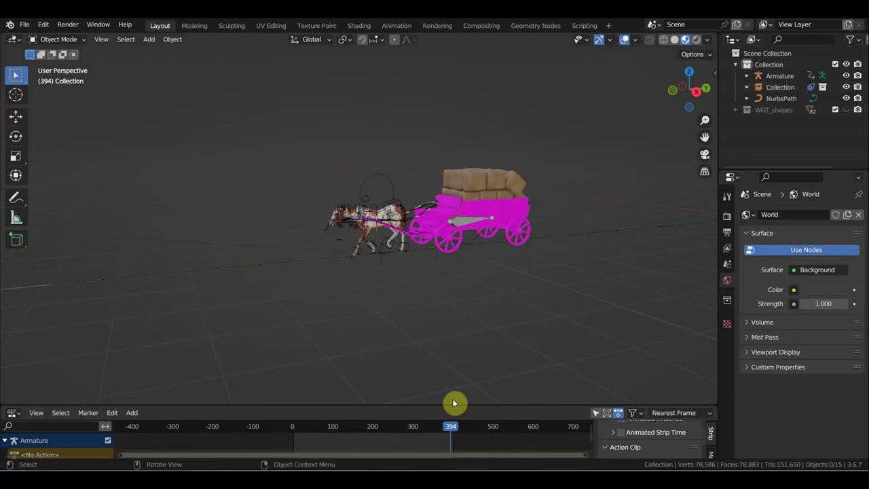
pyautogui.scroll(5, 425, 348)
pyautogui.click(481, 117)
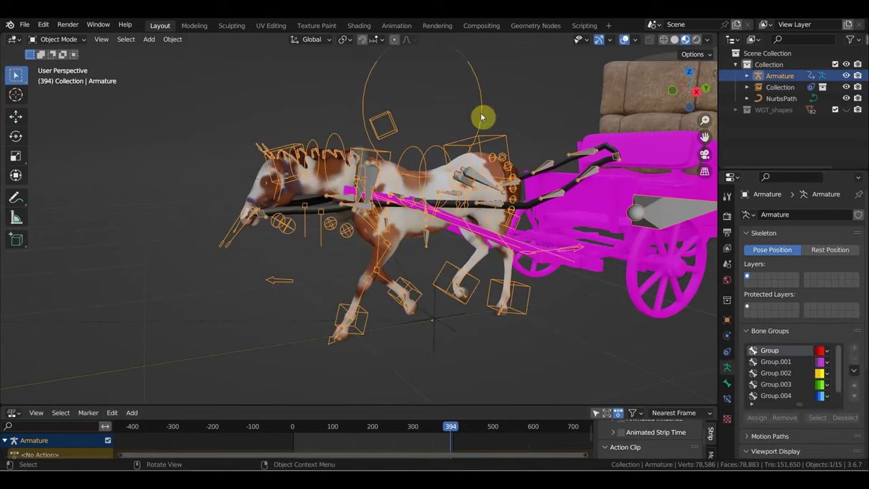
# Turn the bottom area into a taller Timeline showing the frame range
pyautogui.scroll(-1, 560, 440)
pyautogui.scroll(-2, 561, 440)
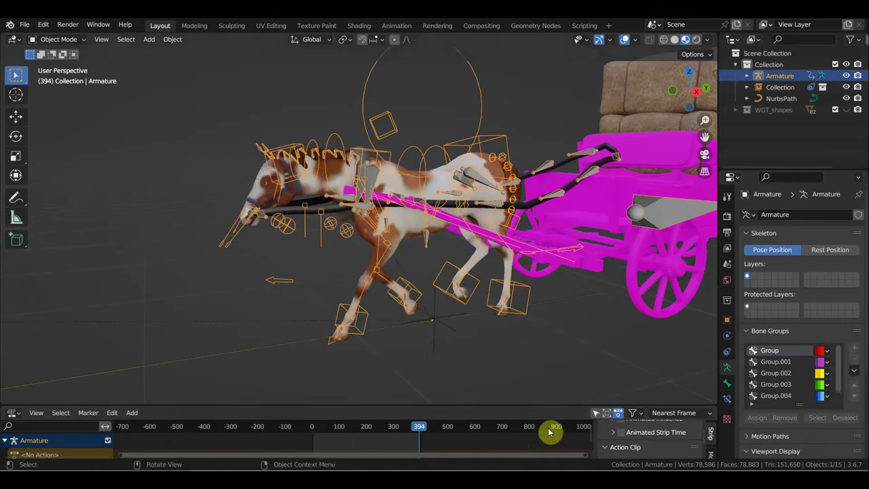
pyautogui.click(13, 412)
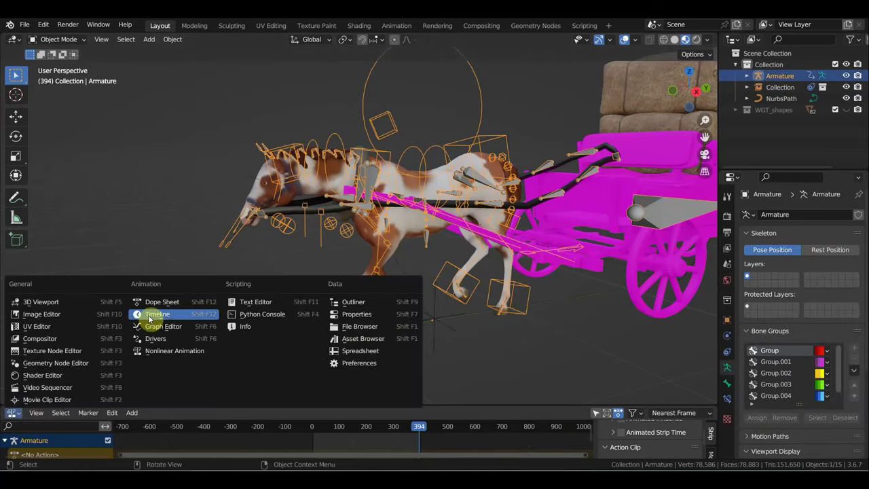
pyautogui.click(159, 318)
pyautogui.moveTo(510, 406); pyautogui.dragTo(509, 346)
pyautogui.scroll(-1, 520, 394)
pyautogui.moveTo(516, 398); pyautogui.dragTo(403, 408, button='middle')
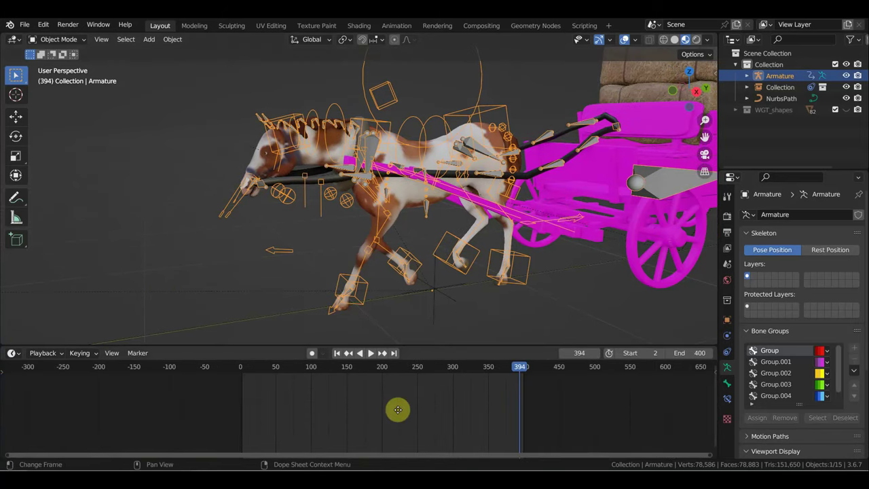
# Set the end frame to 600, then play and stop at frame 405
pyautogui.scroll(2, 401, 407)
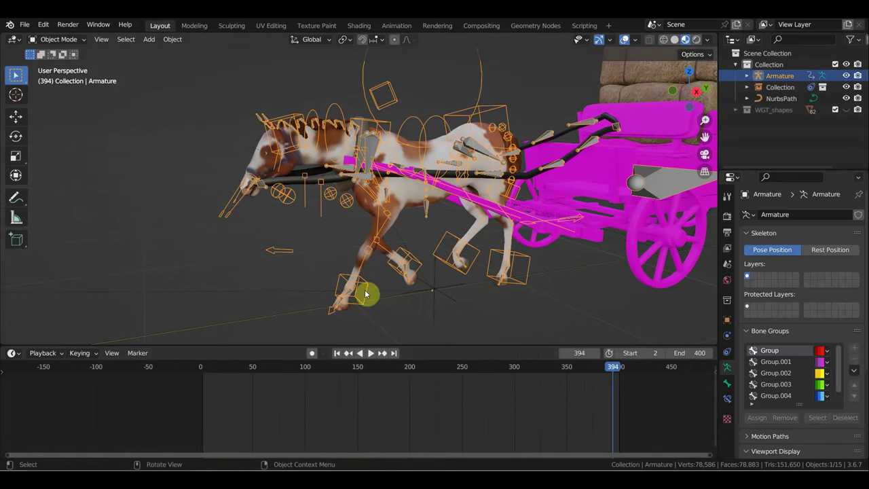
pyautogui.scroll(-3, 492, 107)
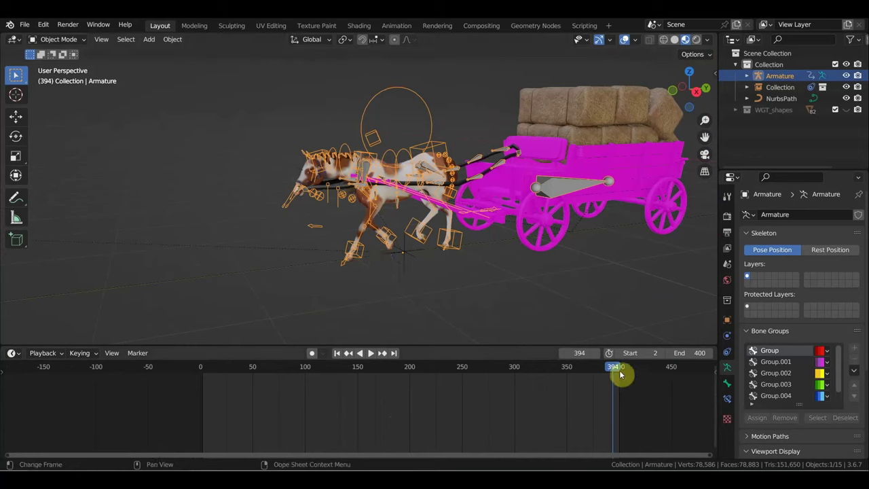
pyautogui.scroll(-2, 679, 372)
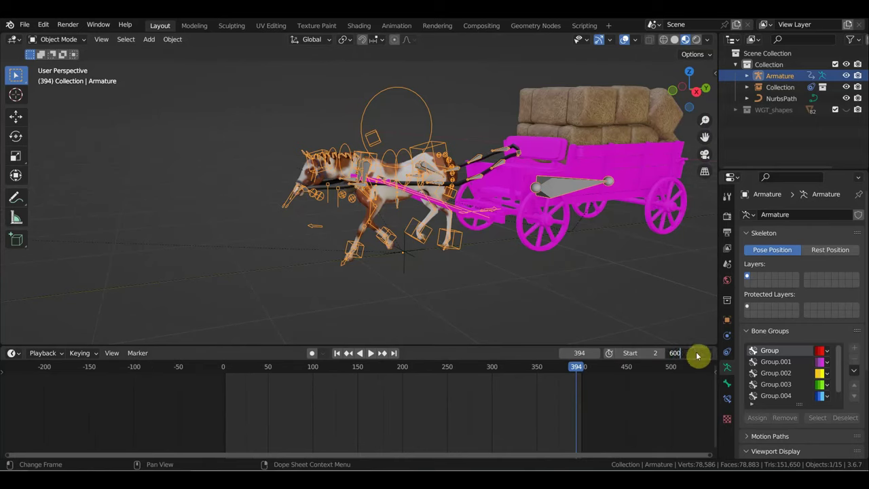
pyautogui.press('Return')
pyautogui.press('space')
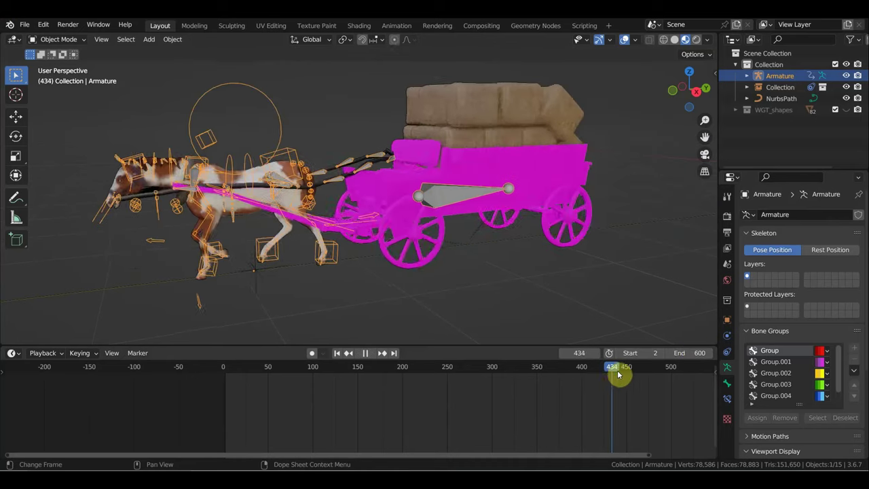
pyautogui.moveTo(608, 378)
pyautogui.mouseDown()
pyautogui.moveTo(566, 376)
pyautogui.moveTo(585, 381)
pyautogui.mouseUp()
pyautogui.press('space')
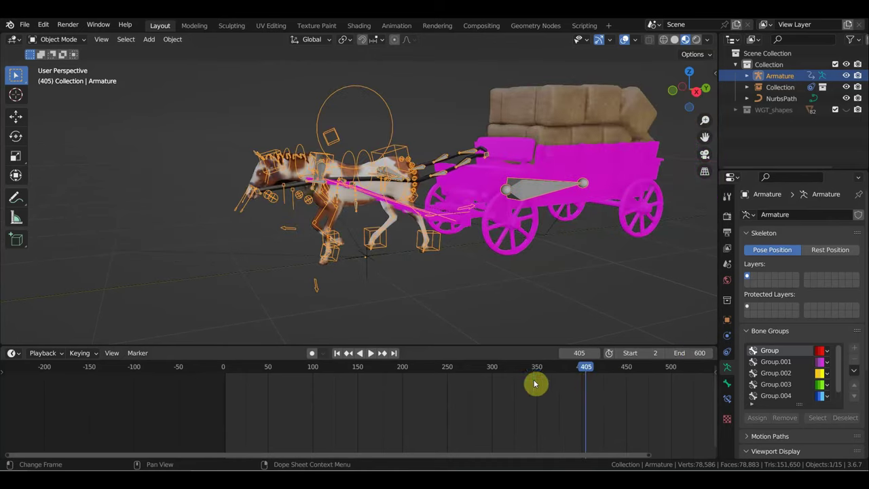
# Switch the lower area to a taller Nonlinear Animation editor and set ArmatureAction repeat to 38.4
pyautogui.click(17, 354)
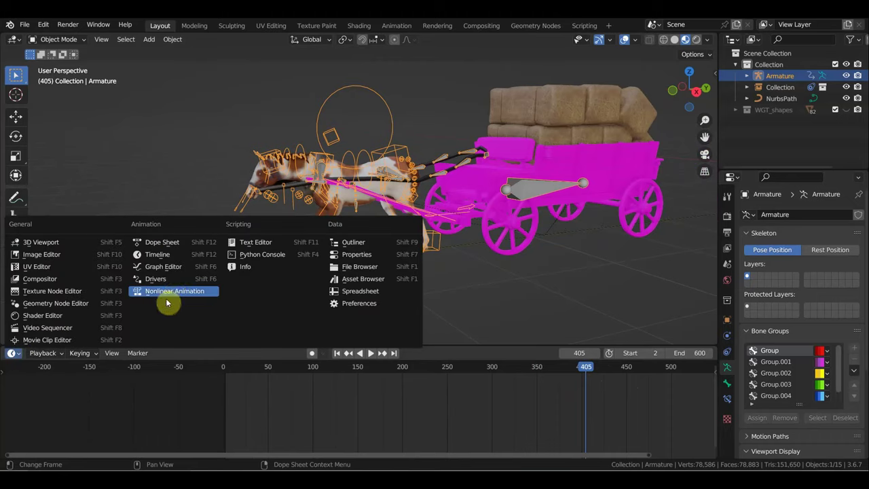
pyautogui.click(174, 291)
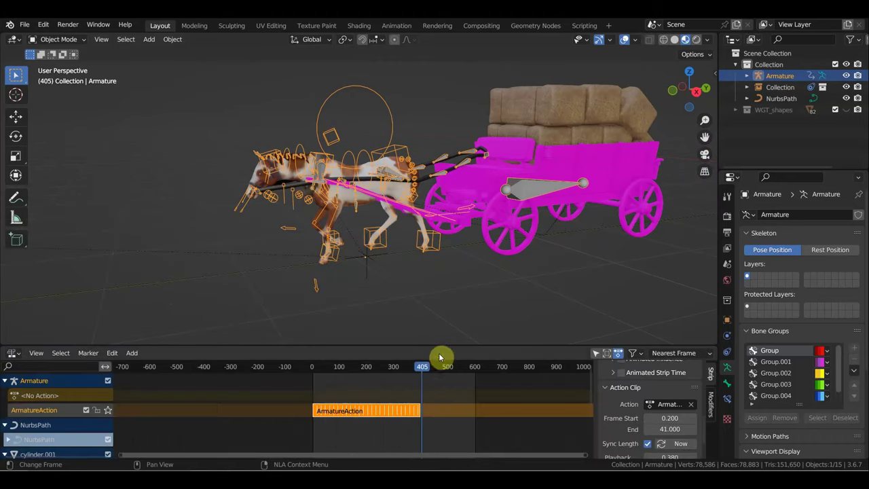
pyautogui.moveTo(446, 345); pyautogui.dragTo(434, 272)
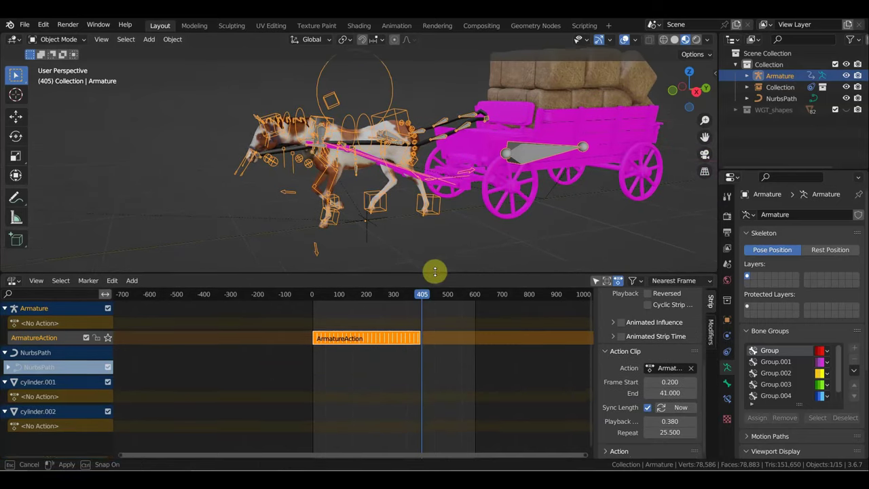
pyautogui.click(14, 278)
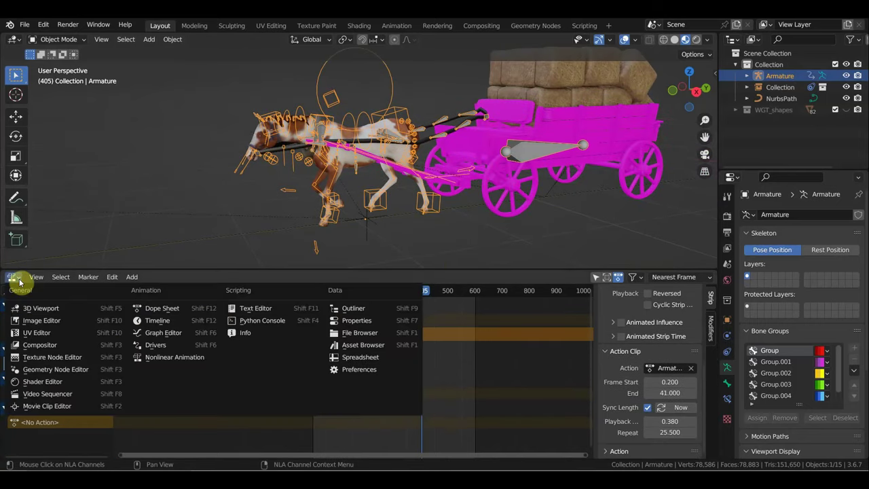
pyautogui.press('Escape')
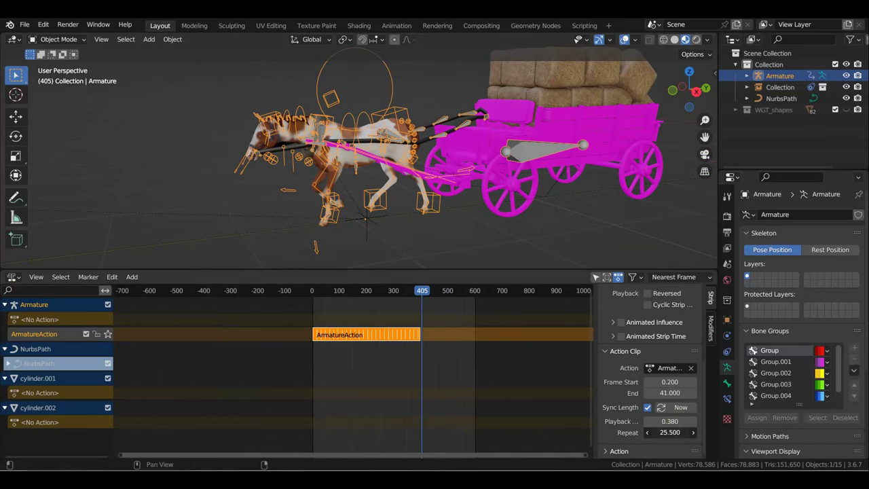
pyautogui.moveTo(670, 432); pyautogui.dragTo(686, 432)
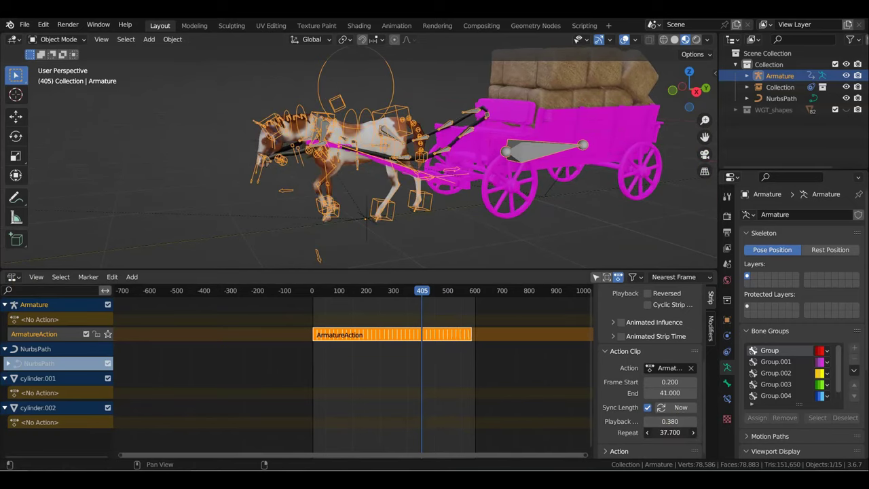
pyautogui.moveTo(442, 299); pyautogui.dragTo(420, 297)
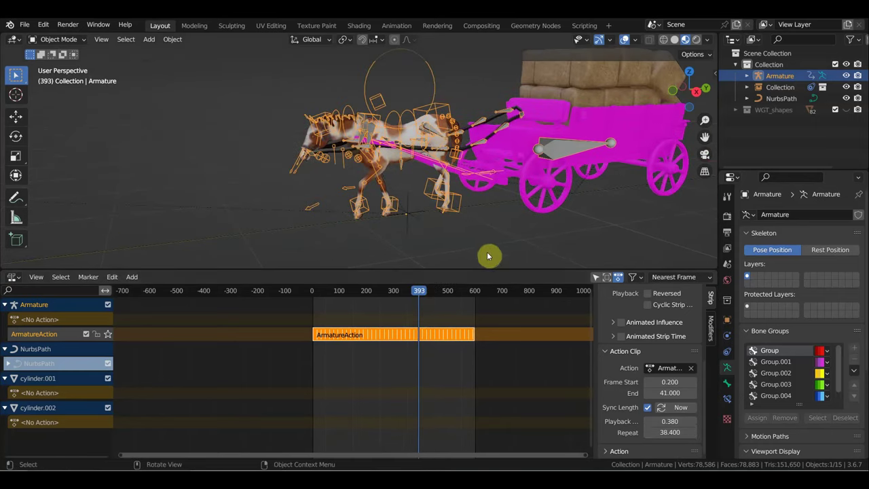
# Select the Collection empty, then reselect the horse's armature
pyautogui.click(293, 214)
pyautogui.click(427, 213)
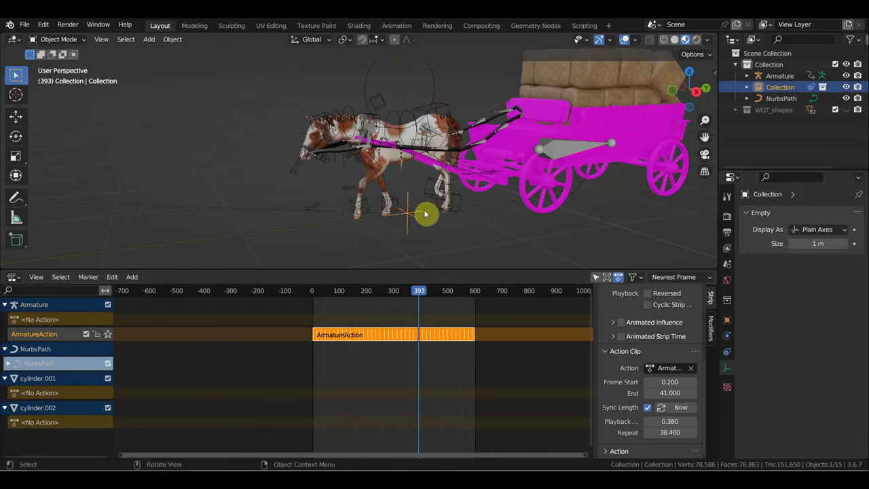
pyautogui.scroll(-3, 422, 222)
pyautogui.moveTo(428, 224); pyautogui.dragTo(441, 134, button='middle')
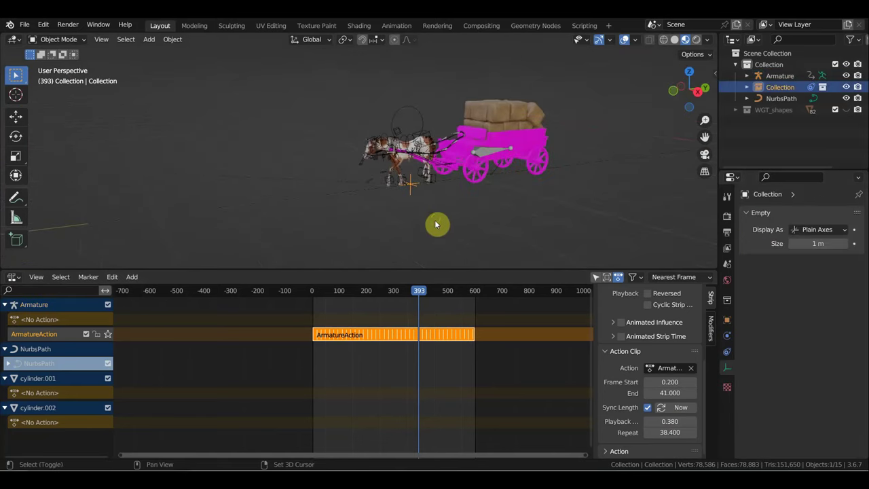
pyautogui.click(433, 123)
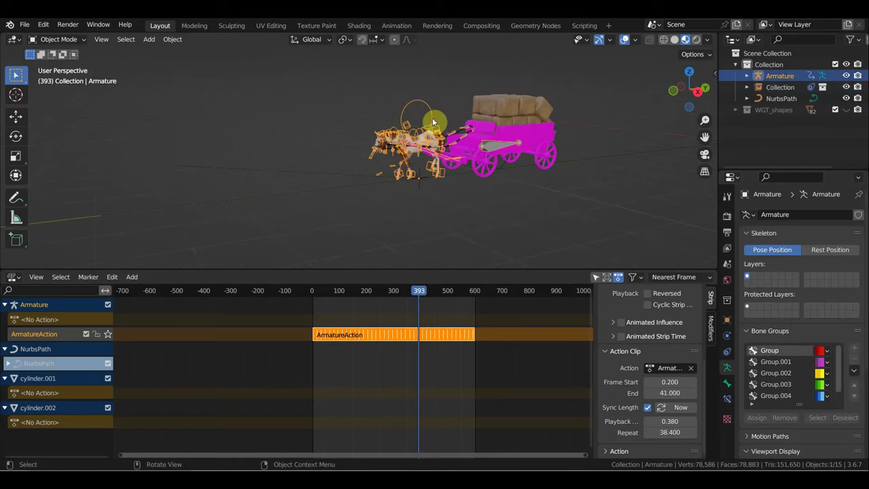
pyautogui.scroll(4, 438, 129)
pyautogui.moveTo(450, 148); pyautogui.dragTo(314, 101, button='middle')
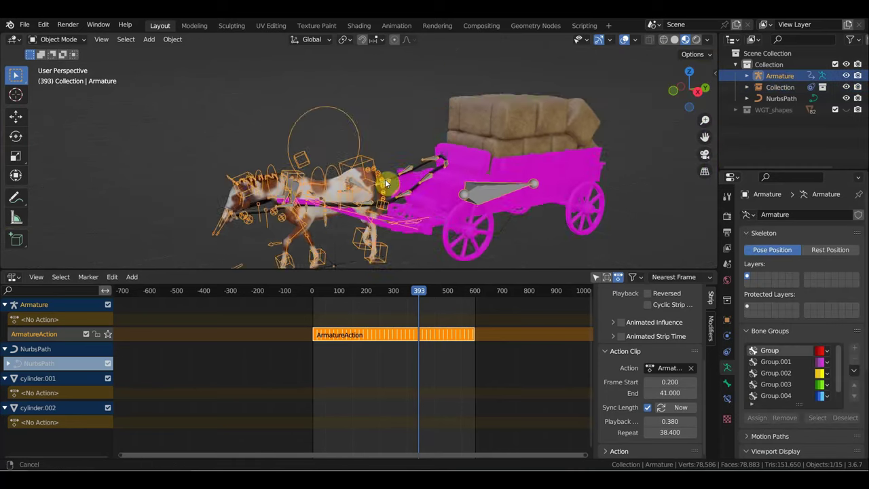
# Enter Pose Mode, select all bones, and return to Object Mode
pyautogui.click(60, 40)
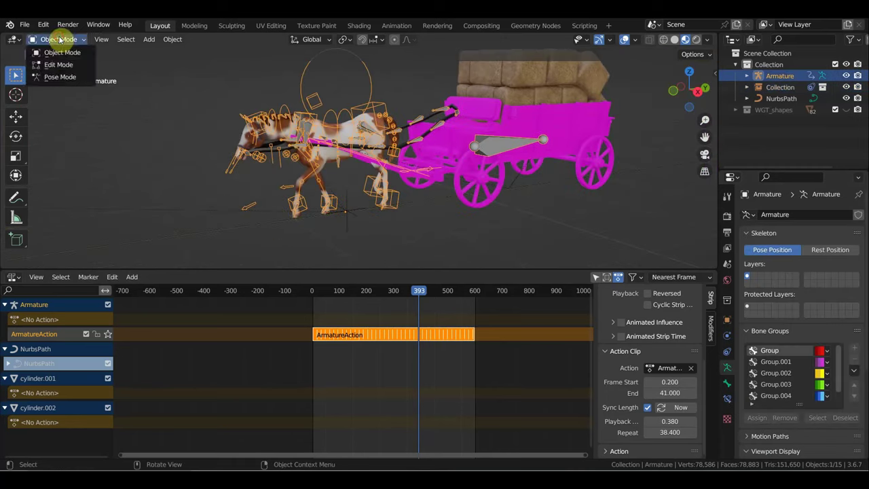
pyautogui.click(61, 77)
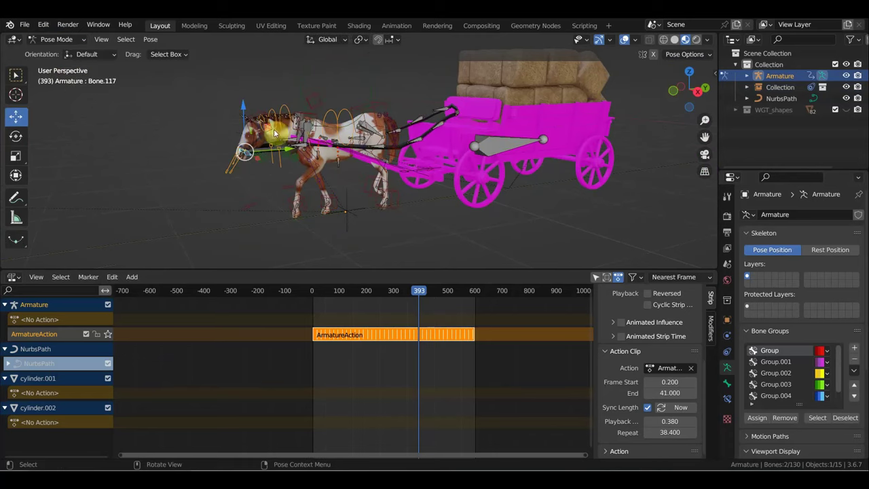
pyautogui.press('a')
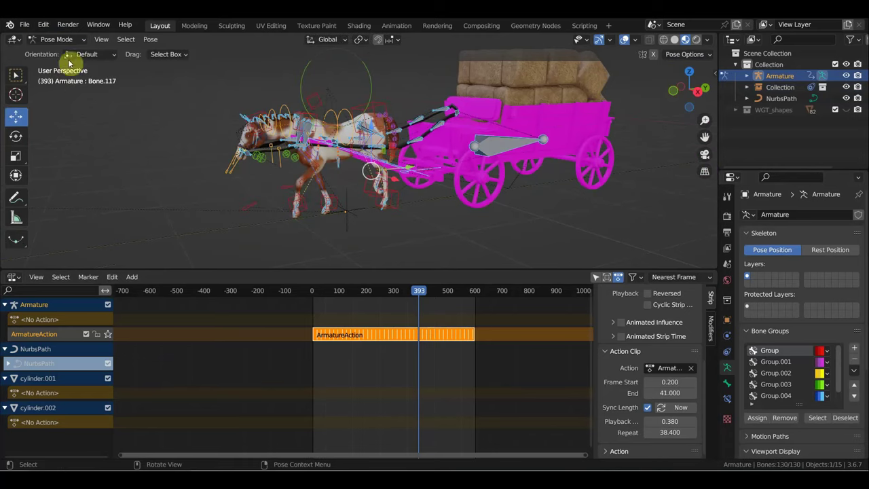
pyautogui.click(53, 39)
pyautogui.click(58, 39)
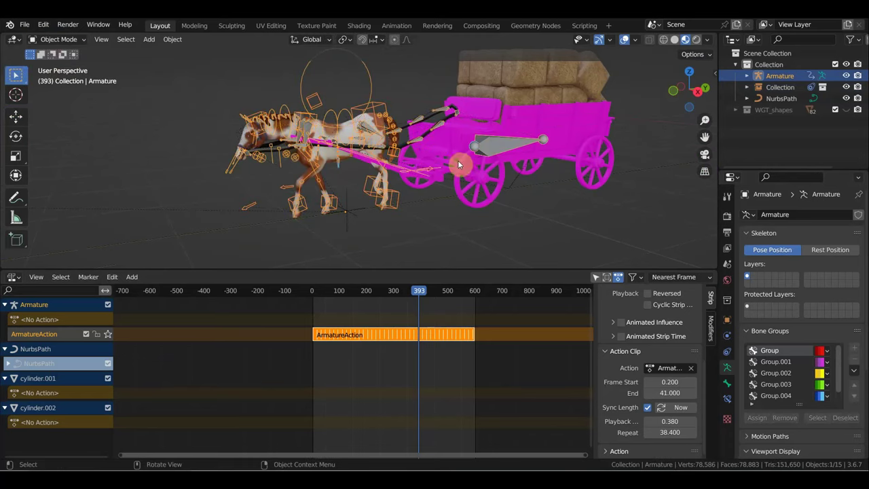
# Select the NurbsPath curve to show its 550-frame Path Animation settings
pyautogui.scroll(-2, 502, 192)
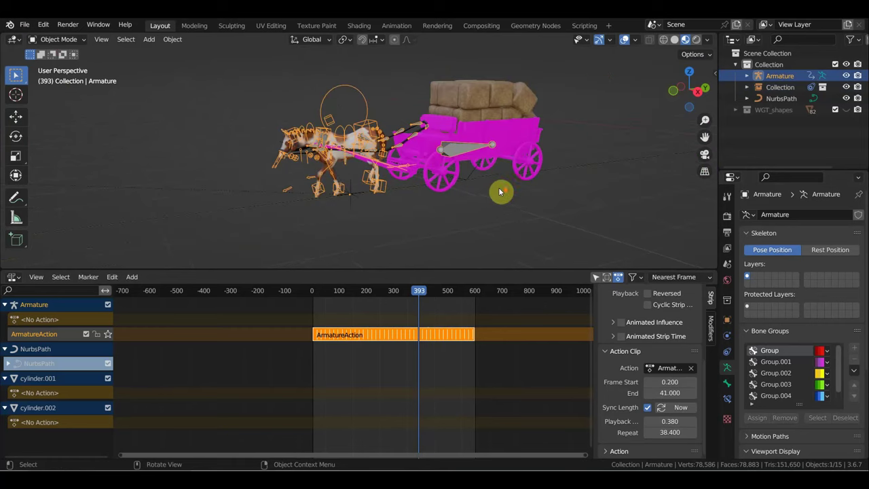
pyautogui.scroll(-1, 573, 175)
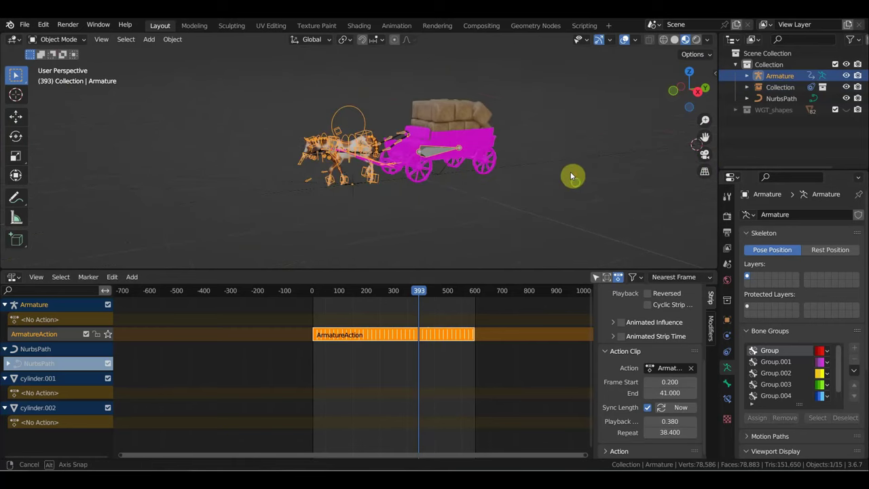
pyautogui.moveTo(574, 176); pyautogui.dragTo(582, 199, button='middle')
pyautogui.click(778, 99)
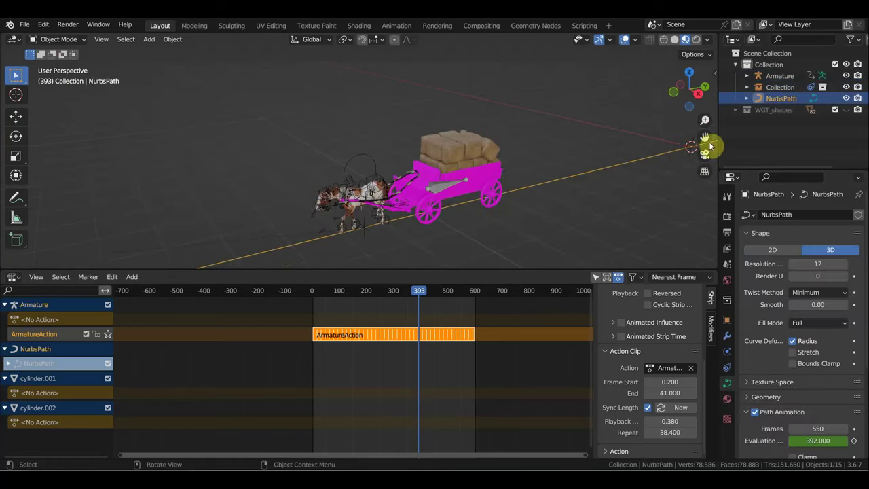
# Set Path Animation to 800 frames and play from frame 3, stopping at 292
pyautogui.click(314, 293)
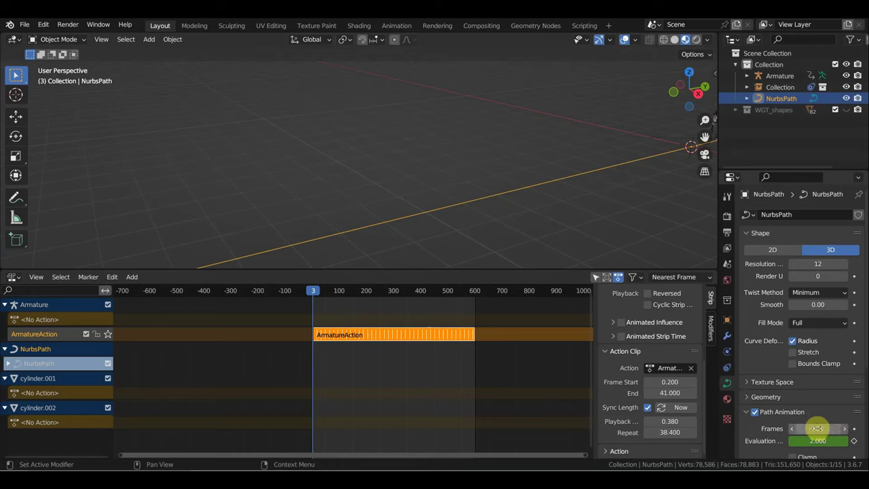
pyautogui.press('space')
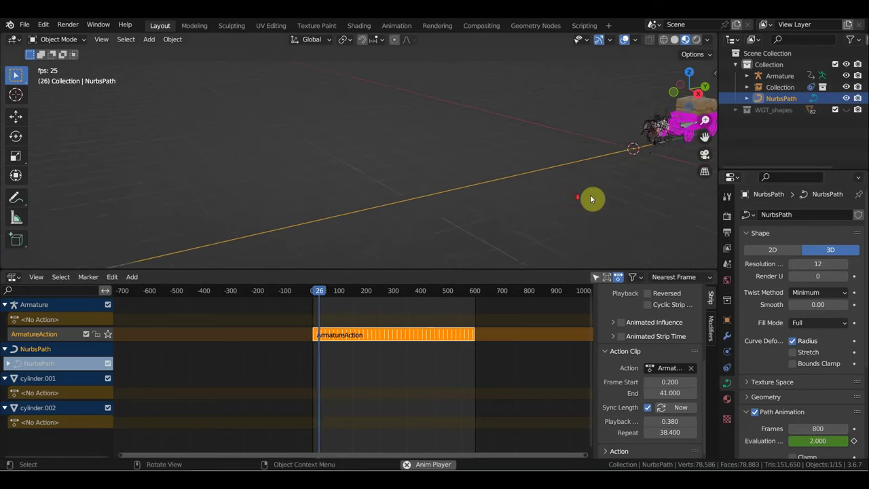
pyautogui.moveTo(417, 212); pyautogui.dragTo(440, 210, button='middle')
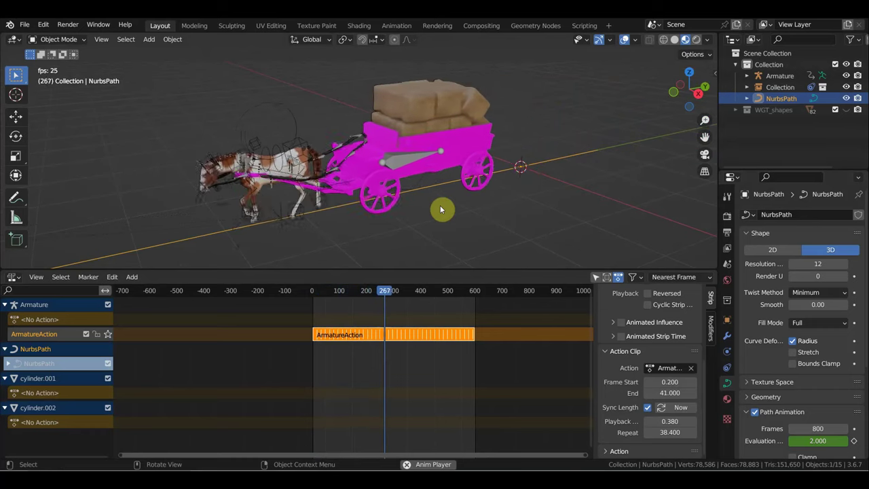
pyautogui.press('space')
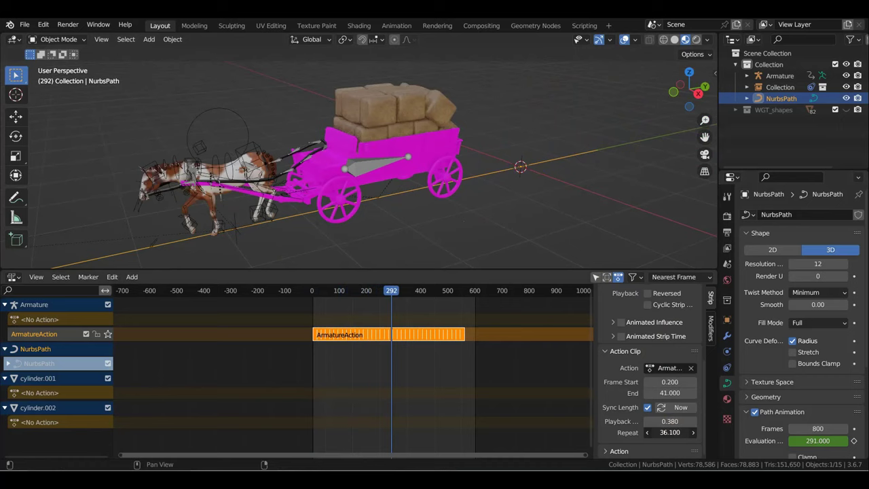
# Set the armature action's repeat to 25.5 and scale to 0.58, with 900 path animation frames
pyautogui.moveTo(670, 432); pyautogui.dragTo(652, 432)
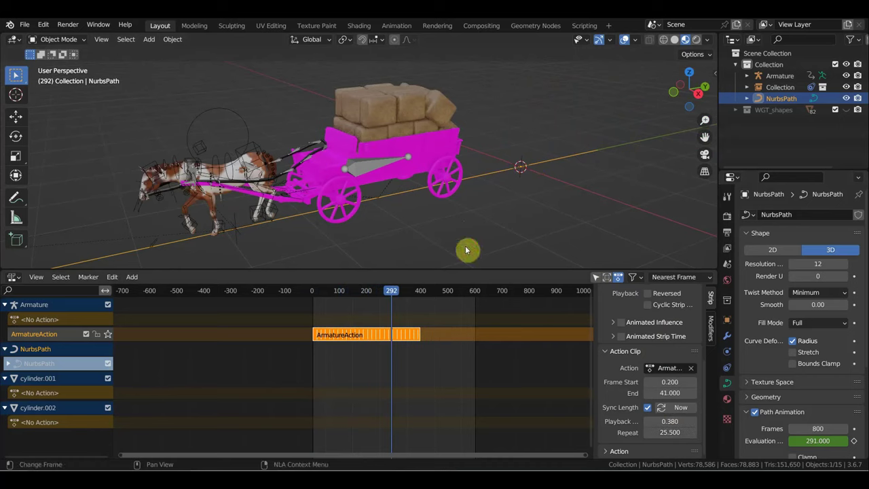
pyautogui.moveTo(670, 421); pyautogui.dragTo(683, 421)
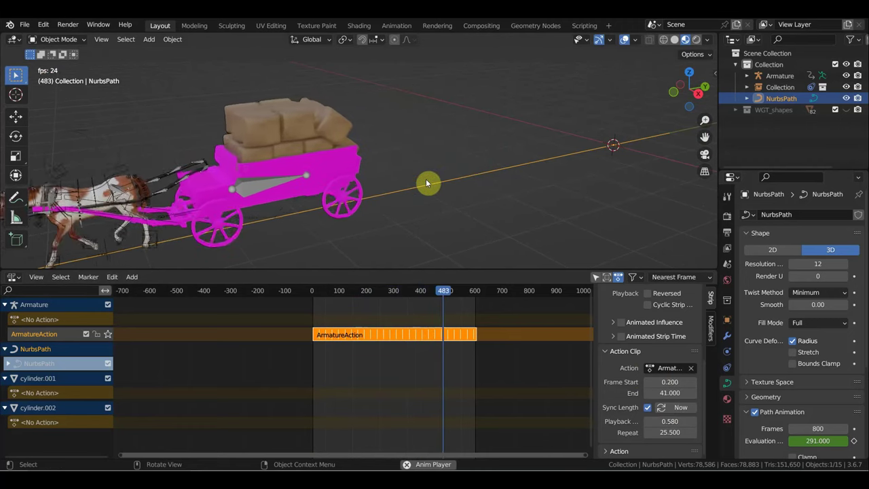
pyautogui.press('space')
pyautogui.write('900')
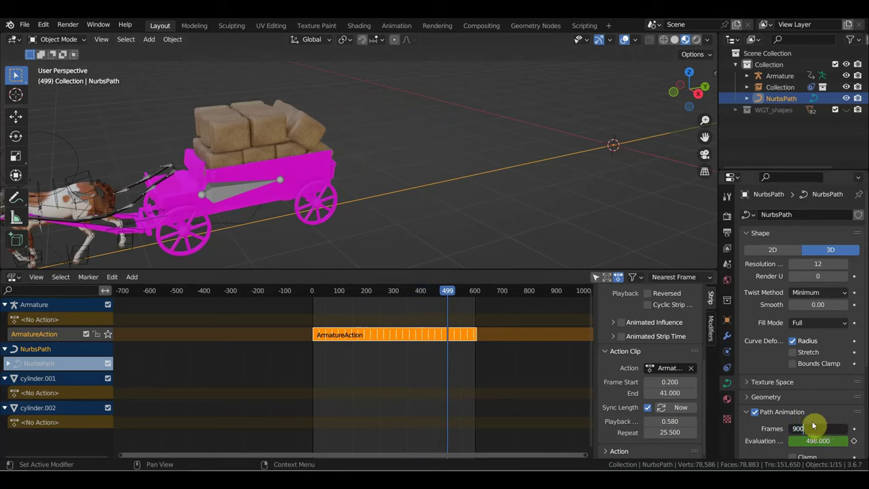
pyautogui.press('Return')
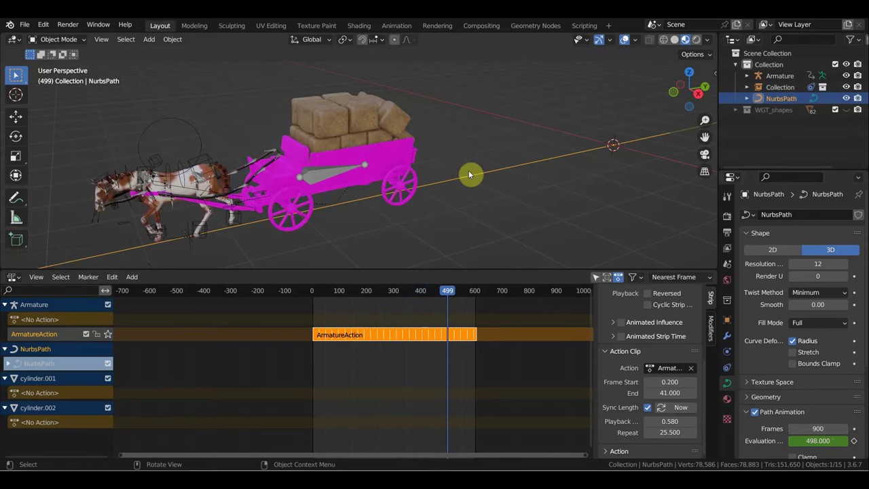
pyautogui.press('space')
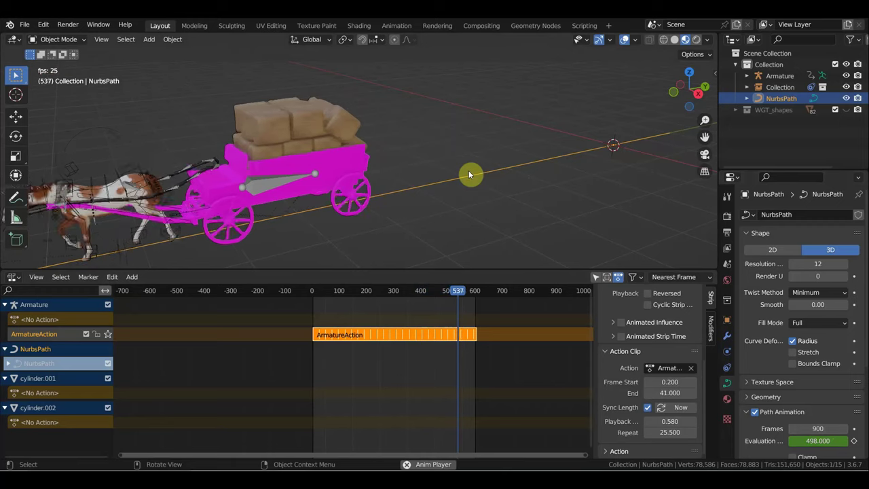
pyautogui.moveTo(468, 170)
pyautogui.mouseDown(button='middle')
pyautogui.moveTo(542, 152)
pyautogui.moveTo(586, 155)
pyautogui.moveTo(536, 161)
pyautogui.mouseUp(button='middle')
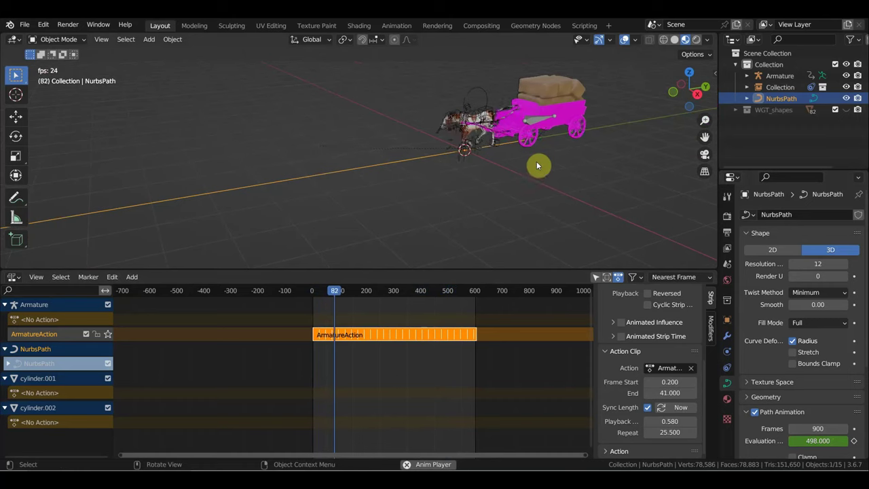
pyautogui.moveTo(543, 159); pyautogui.dragTo(581, 156, button='middle')
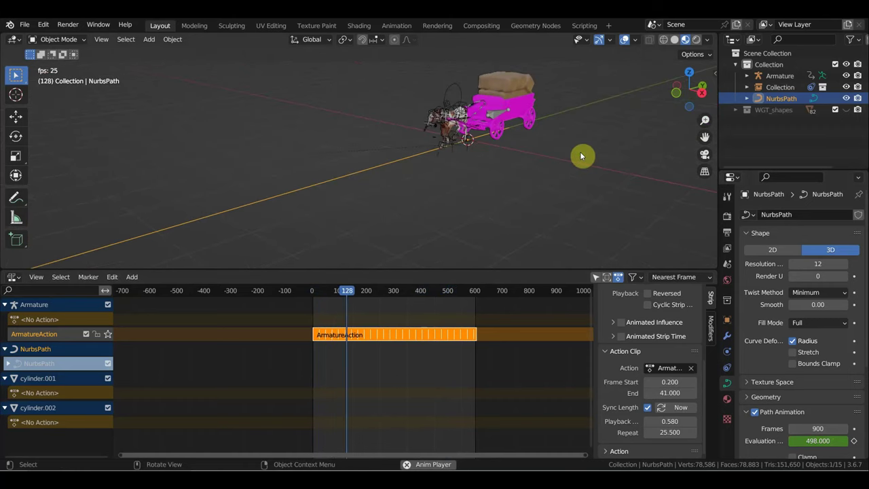
pyautogui.scroll(3, 580, 165)
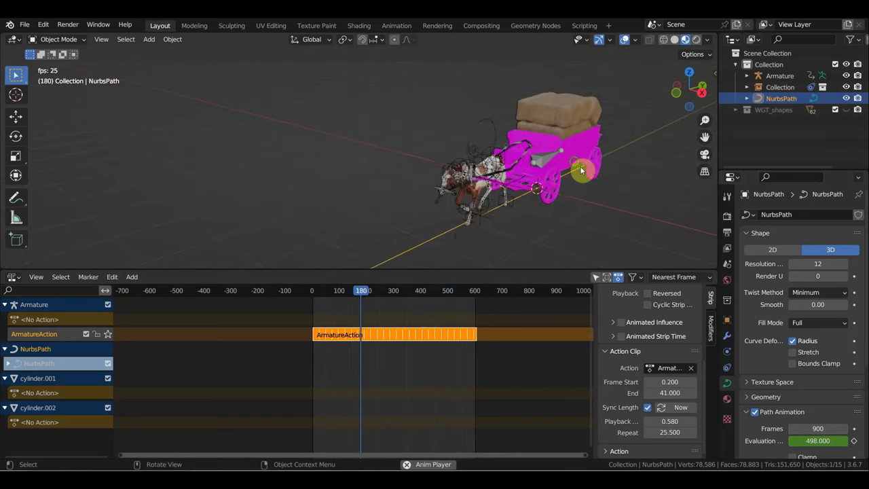
pyautogui.moveTo(581, 166); pyautogui.dragTo(566, 145, button='middle')
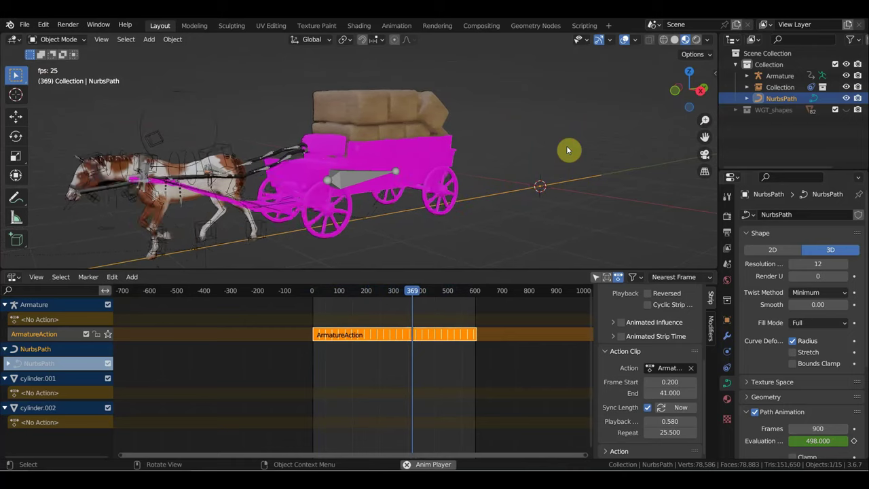
pyautogui.press('space')
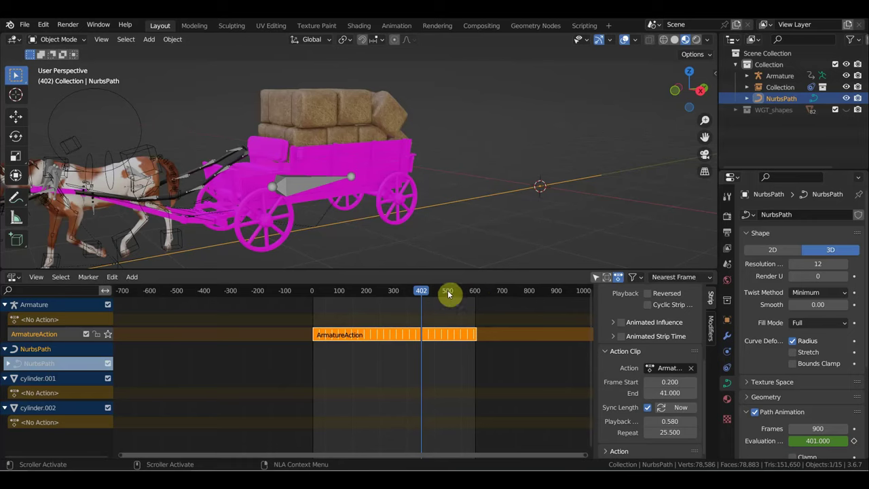
pyautogui.click(20, 281)
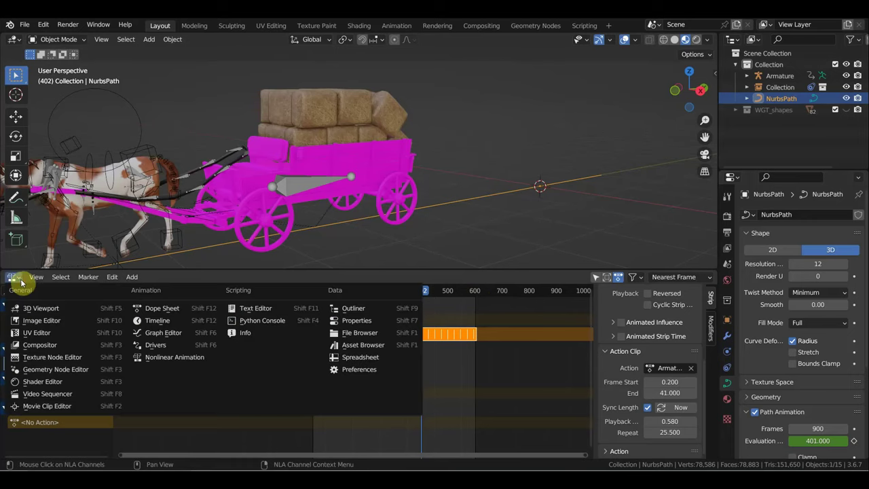
pyautogui.click(185, 358)
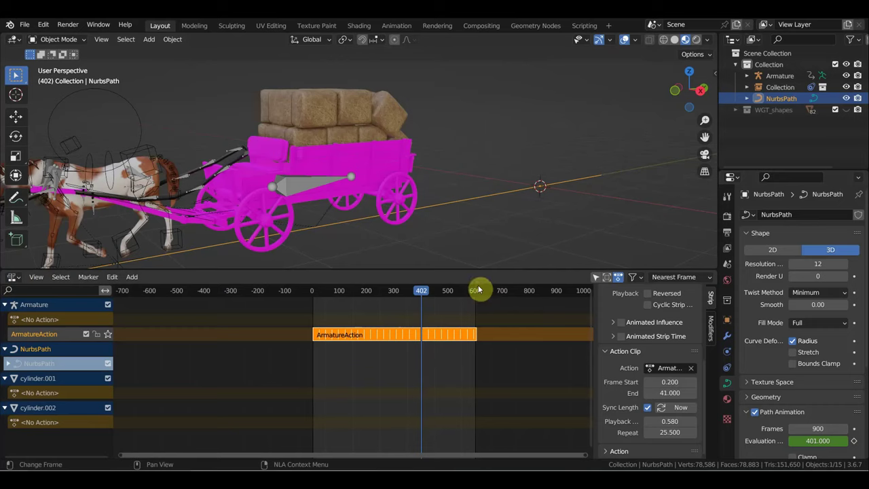
pyautogui.click(815, 428)
pyautogui.write('900')
pyautogui.press('Return')
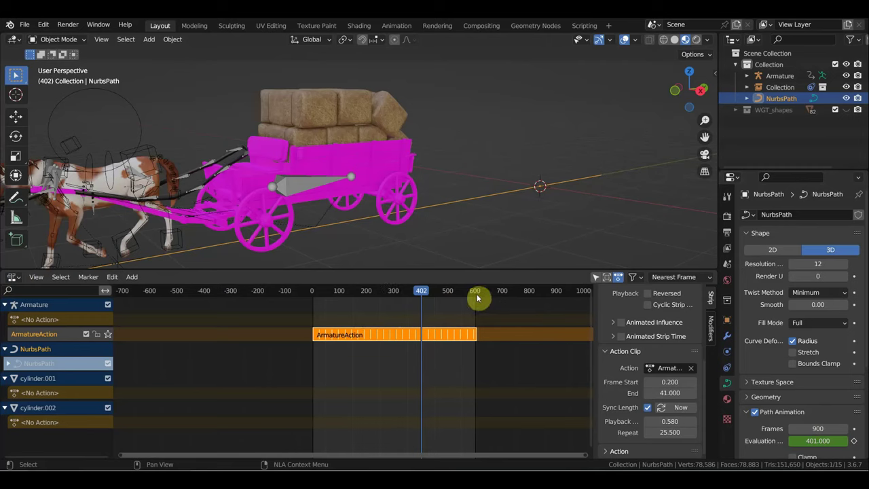
pyautogui.moveTo(425, 228)
pyautogui.mouseDown(button='middle')
pyautogui.moveTo(429, 198)
pyautogui.moveTo(526, 177)
pyautogui.mouseUp(button='middle')
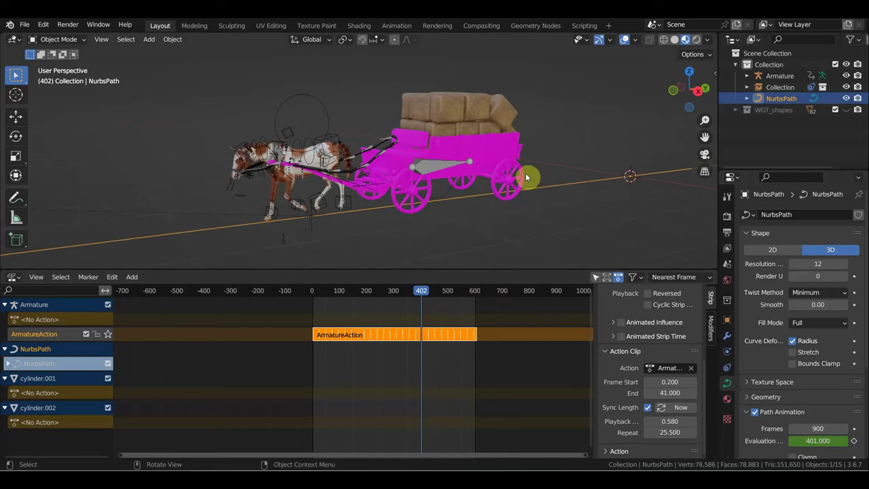
pyautogui.scroll(-3, 525, 176)
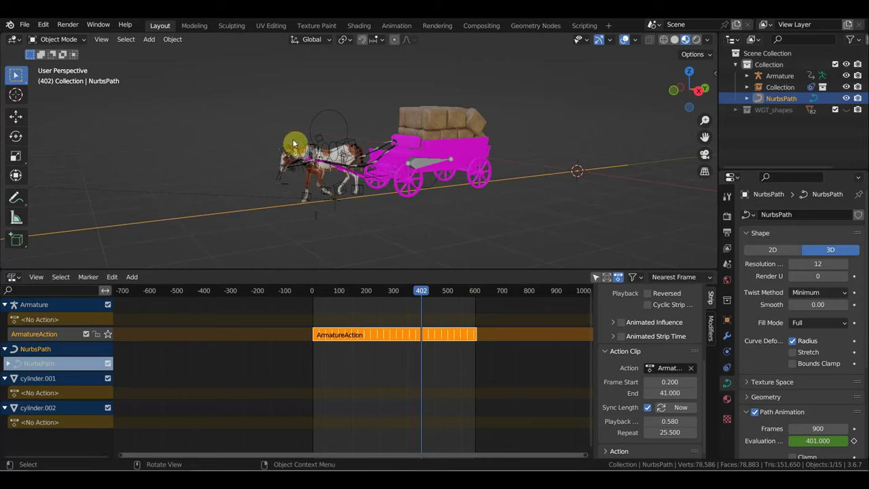
pyautogui.scroll(3, 351, 169)
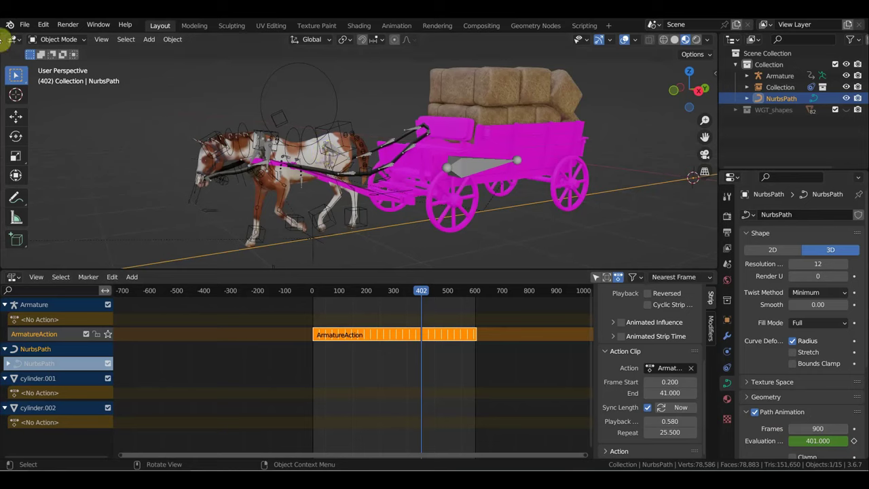
# Search the horse texture folder for missing files, then show the wagon body's material settings
pyautogui.click(23, 24)
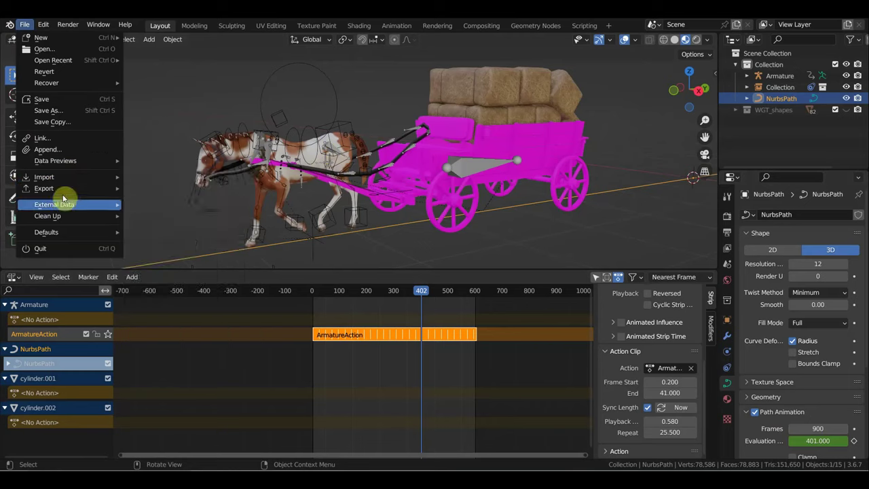
pyautogui.moveTo(54, 205)
pyautogui.click(184, 309)
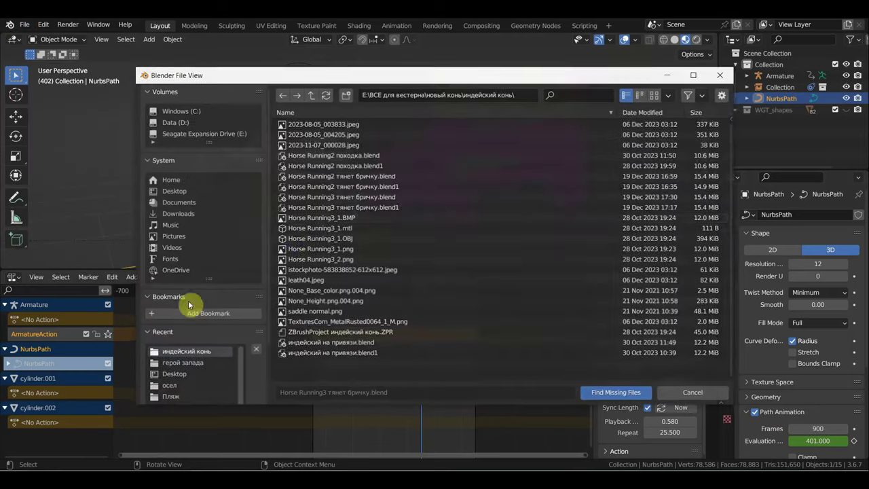
pyautogui.click(618, 393)
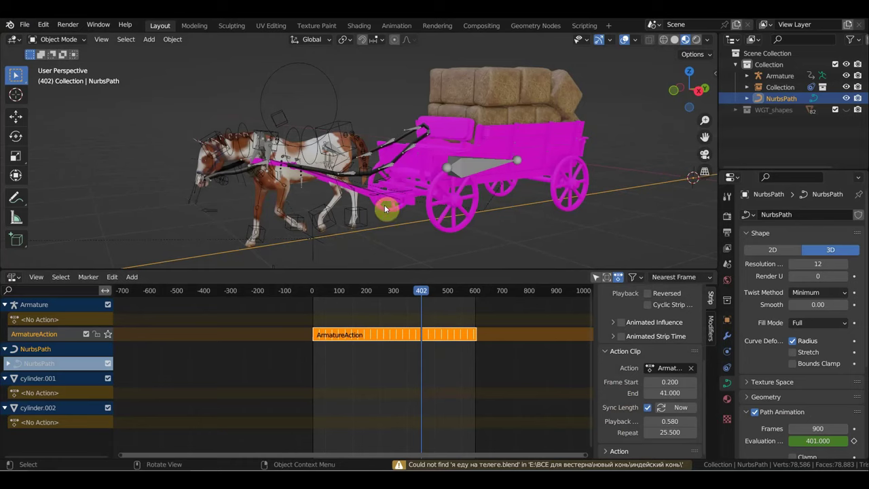
pyautogui.click(432, 128)
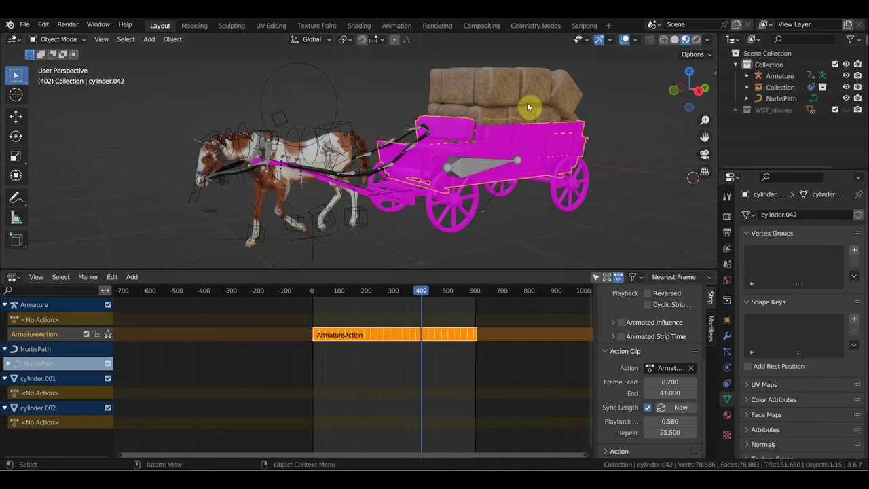
pyautogui.click(727, 413)
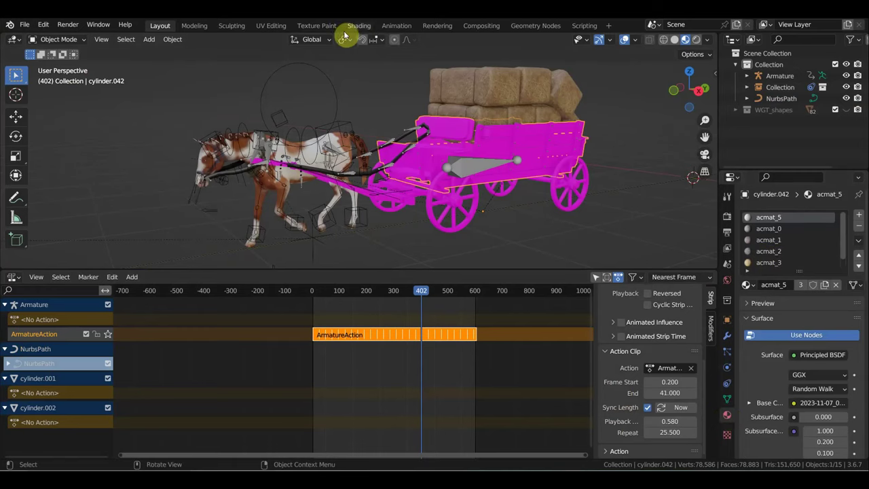
# Switch to the Shading workspace, recentring the node graph and panning toward the wagon
pyautogui.click(394, 27)
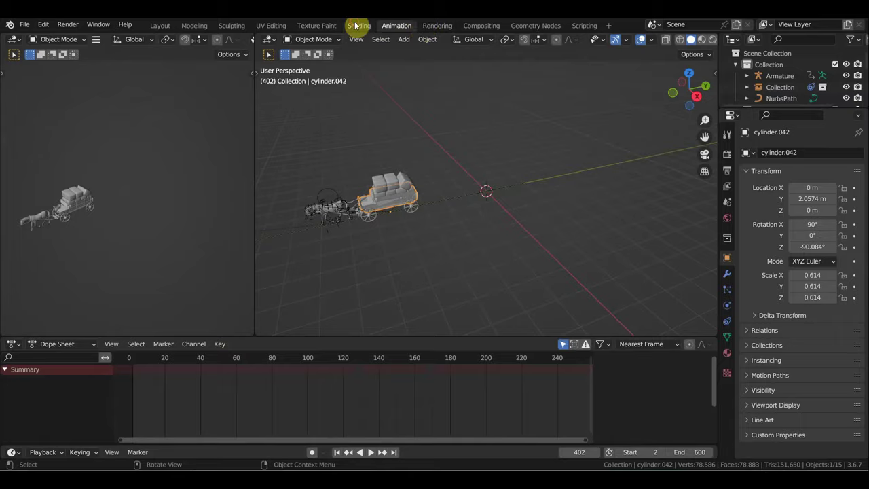
pyautogui.click(357, 27)
pyautogui.scroll(-3, 444, 349)
pyautogui.moveTo(444, 349); pyautogui.dragTo(441, 387, button='middle')
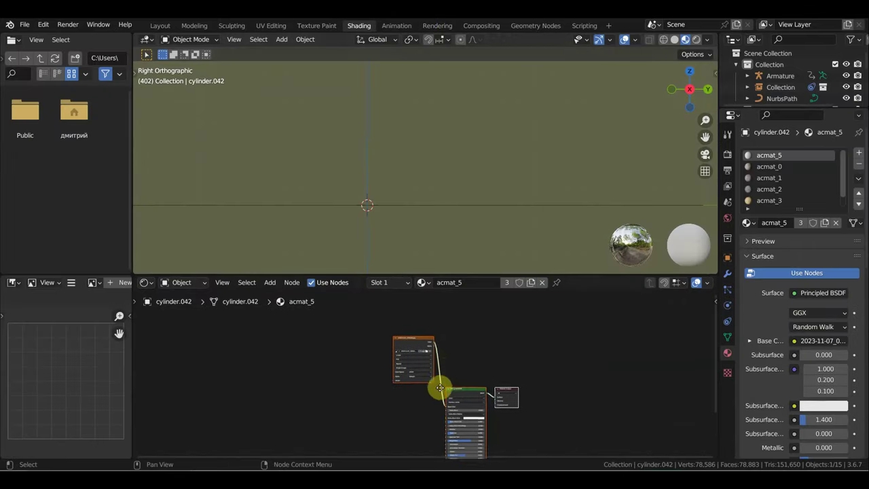
pyautogui.moveTo(428, 227)
pyautogui.keyDown('shift'); pyautogui.mouseDown(button='middle')
pyautogui.moveTo(541, 151)
pyautogui.moveTo(593, 161)
pyautogui.mouseUp(button='middle'); pyautogui.keyUp('shift')
# Zoom in on the wagon and select its acmat_4 material to replace the texture image
pyautogui.scroll(3, 646, 188)
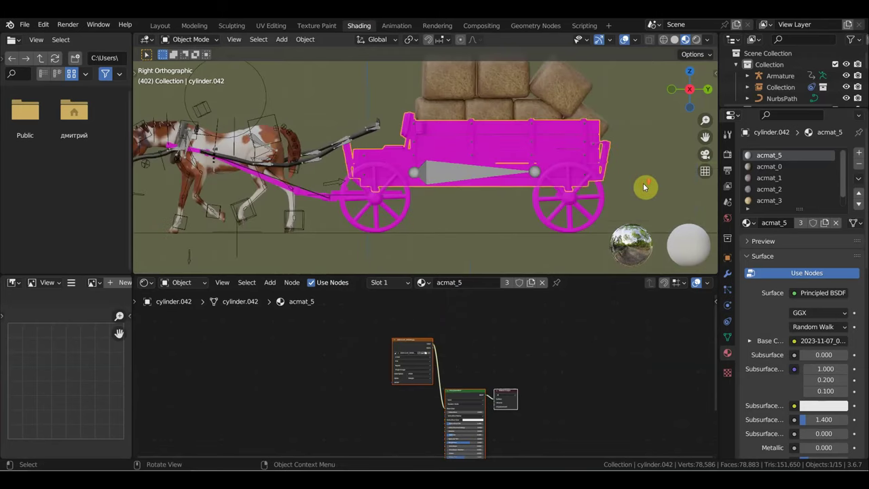
pyautogui.scroll(2, 445, 360)
pyautogui.scroll(2, 476, 343)
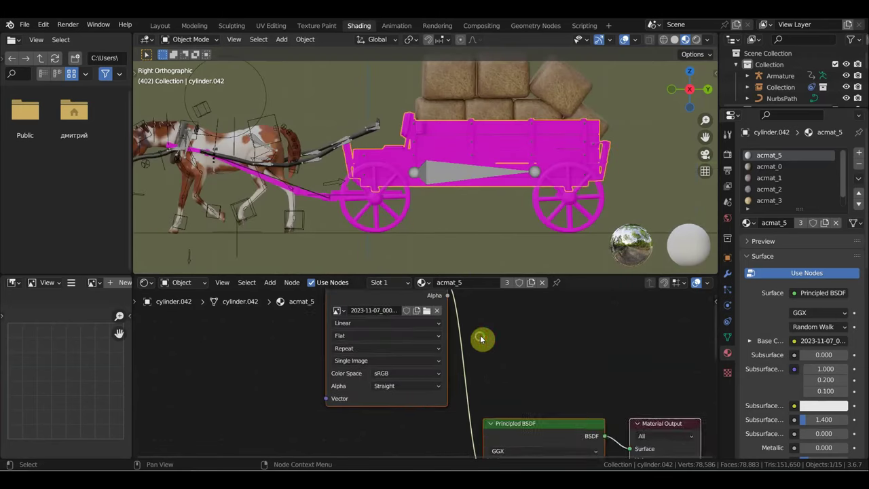
pyautogui.scroll(2, 469, 360)
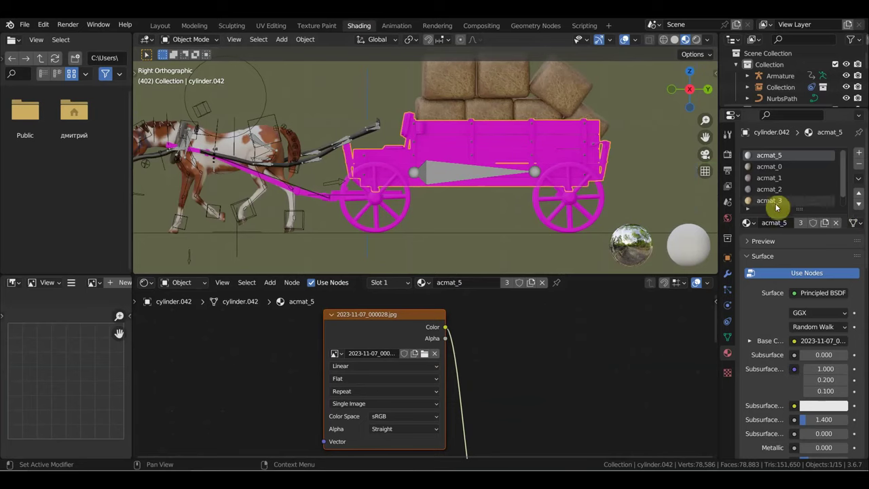
pyautogui.scroll(-1, 769, 183)
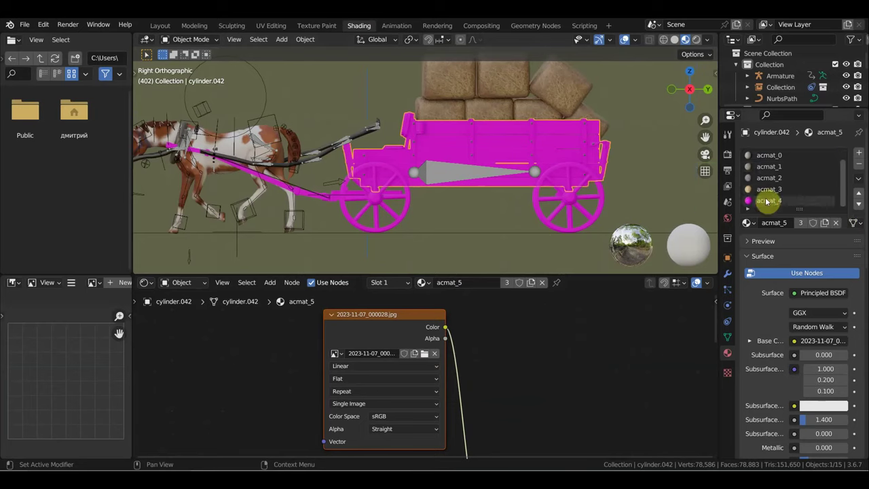
pyautogui.click(768, 201)
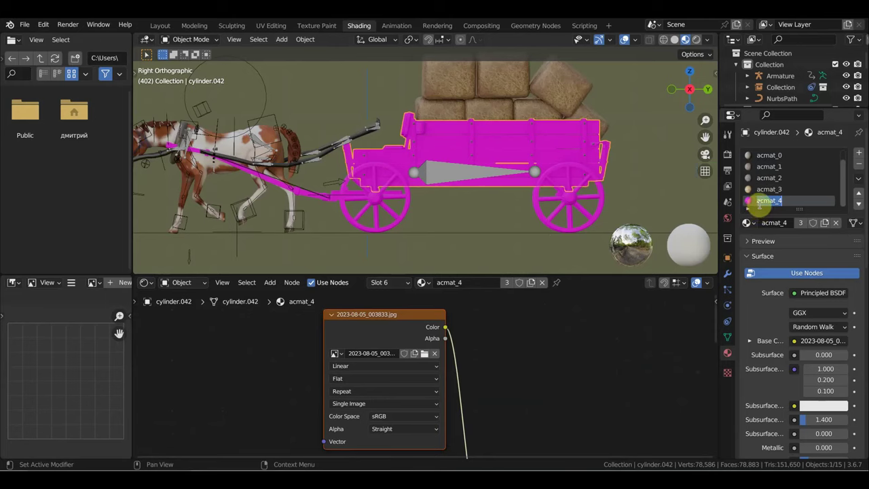
pyautogui.click(432, 354)
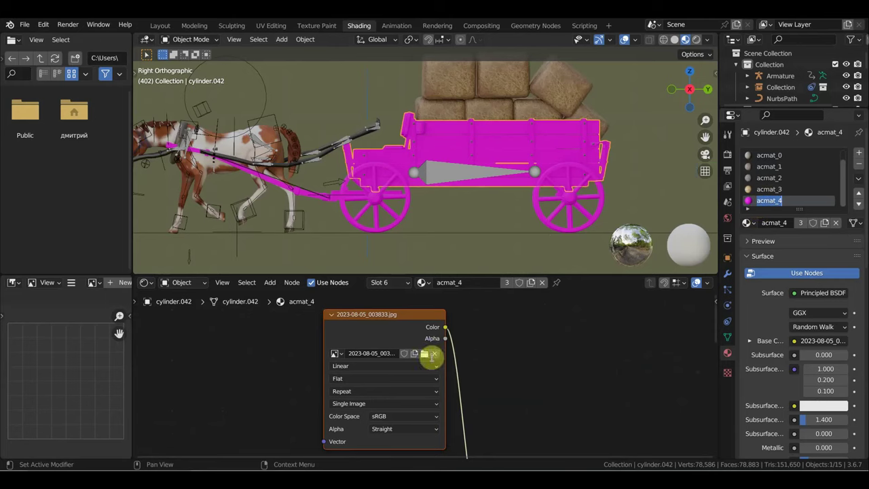
# Load 2023-08-05_004205.jpeg from the индейский конь folder into acmat_4's image texture
pyautogui.click(425, 357)
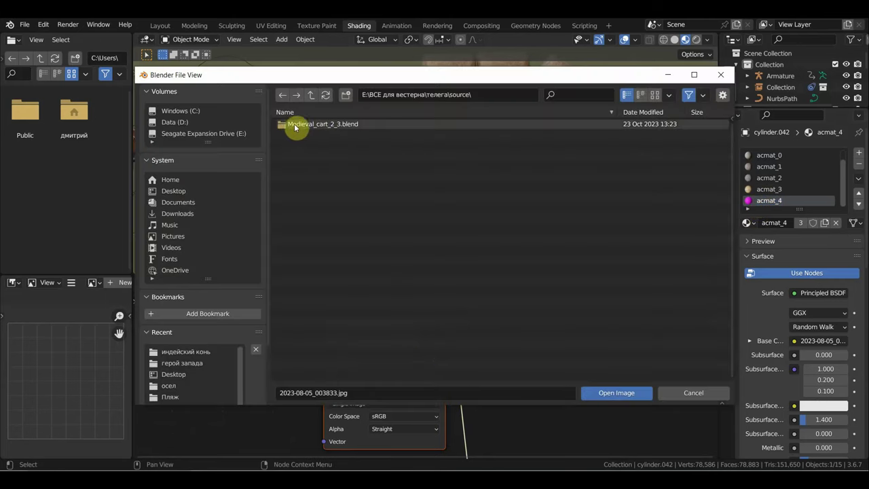
pyautogui.click(191, 134)
pyautogui.scroll(-5, 378, 304)
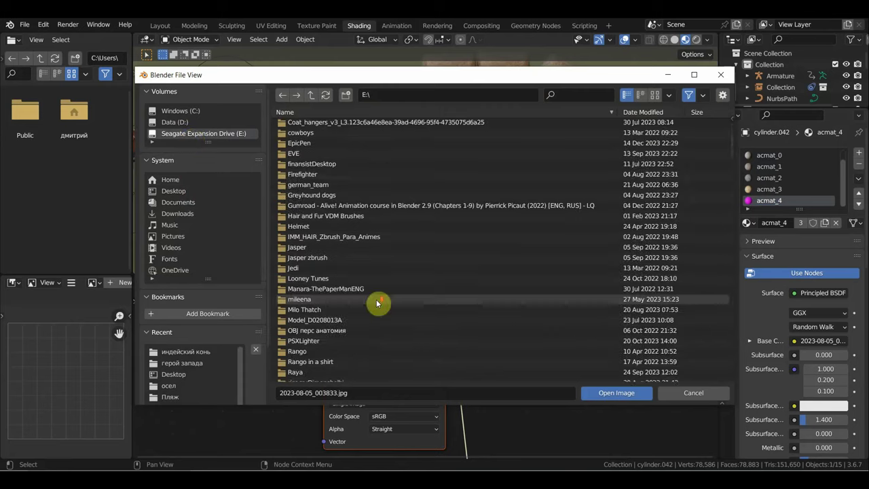
pyautogui.scroll(-5, 368, 298)
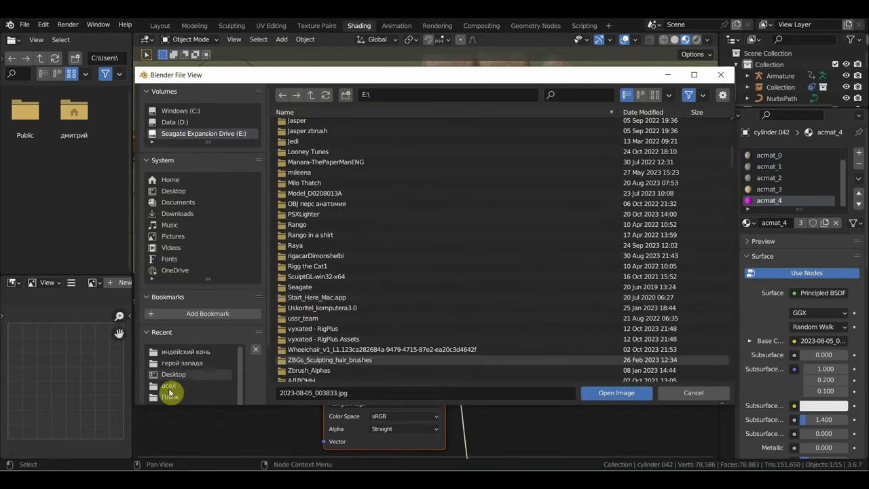
pyautogui.click(191, 353)
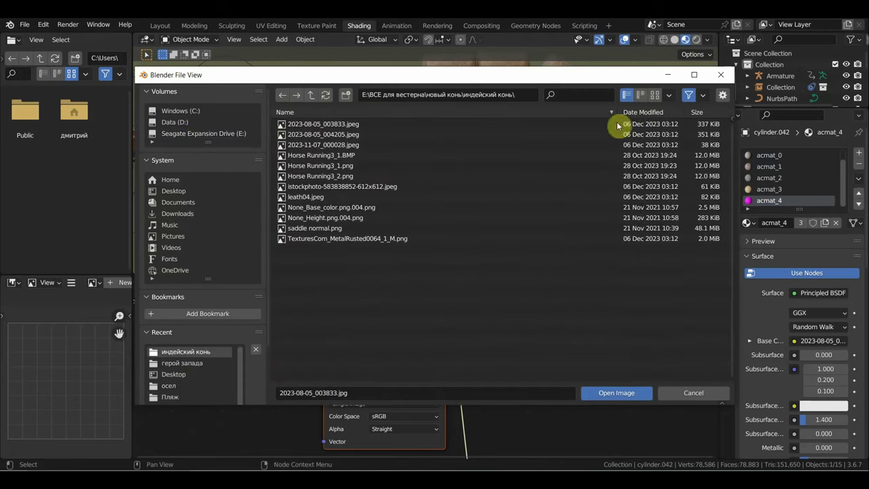
pyautogui.click(654, 95)
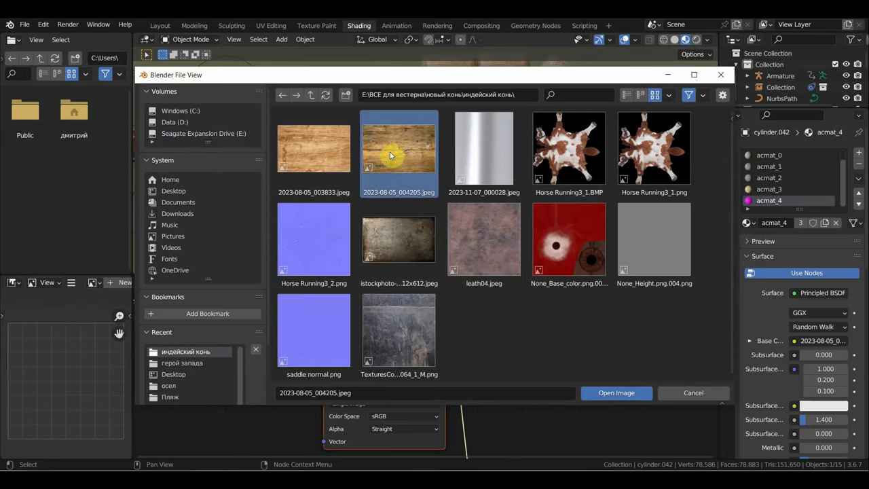
pyautogui.doubleClick(390, 151)
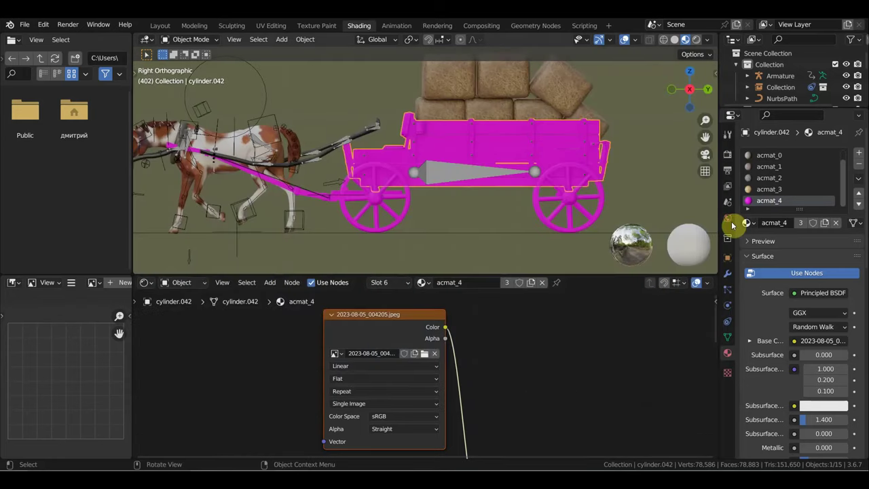
# Give acmat_3 the 2023-08-05_004205.jpeg texture, after briefly trying 2023-08-05_003833.jpeg
pyautogui.click(763, 192)
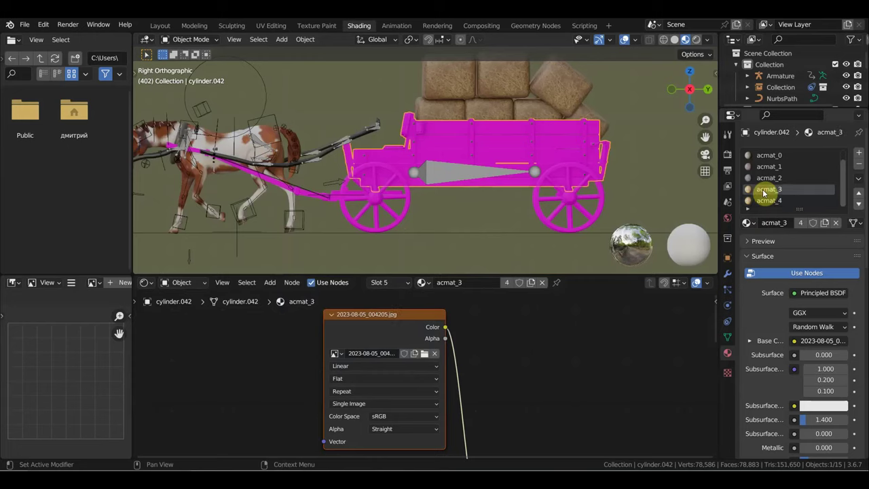
pyautogui.click(425, 353)
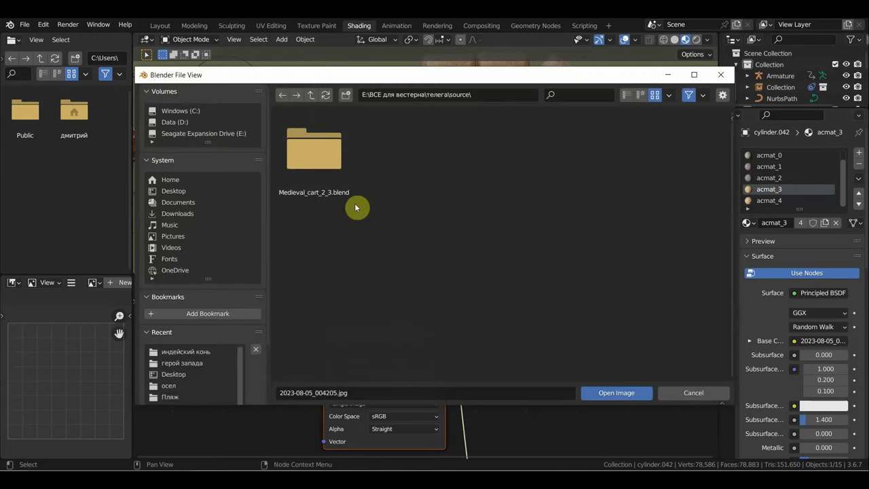
pyautogui.click(202, 352)
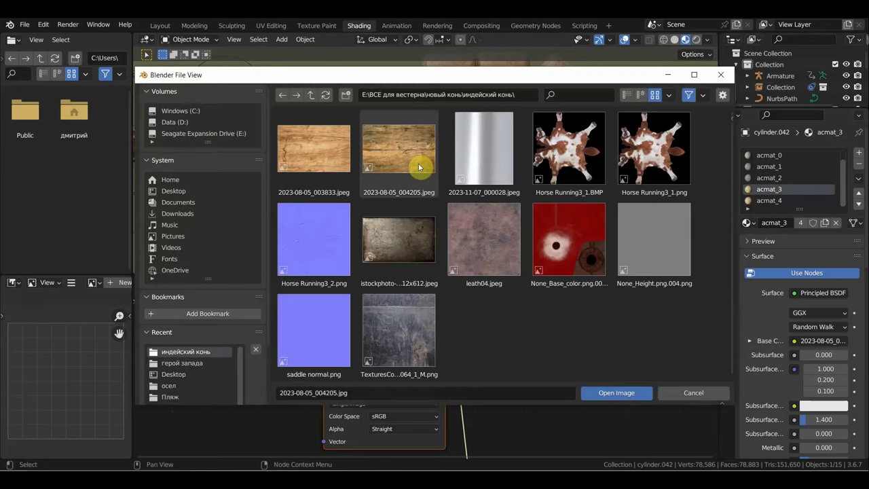
pyautogui.doubleClick(418, 170)
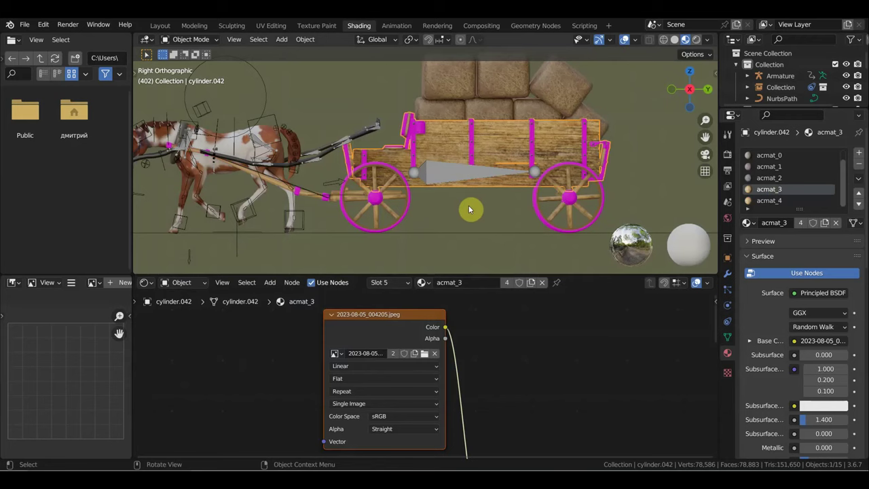
pyautogui.click(425, 353)
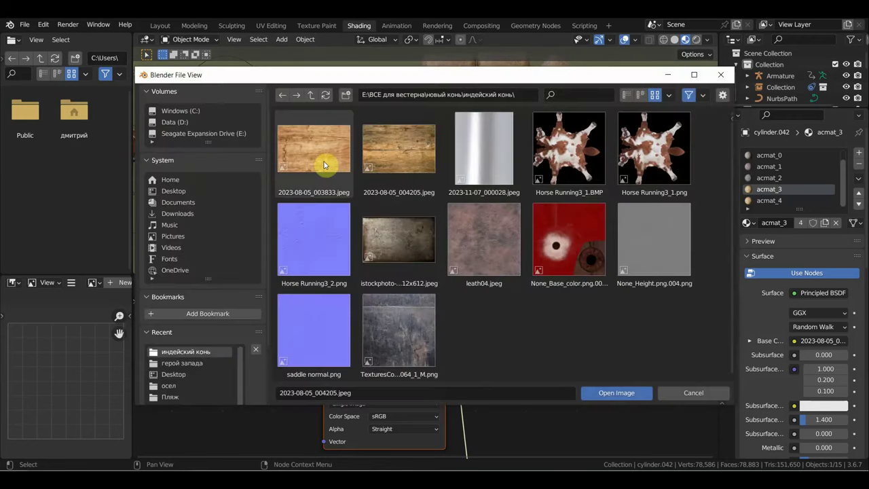
pyautogui.doubleClick(324, 164)
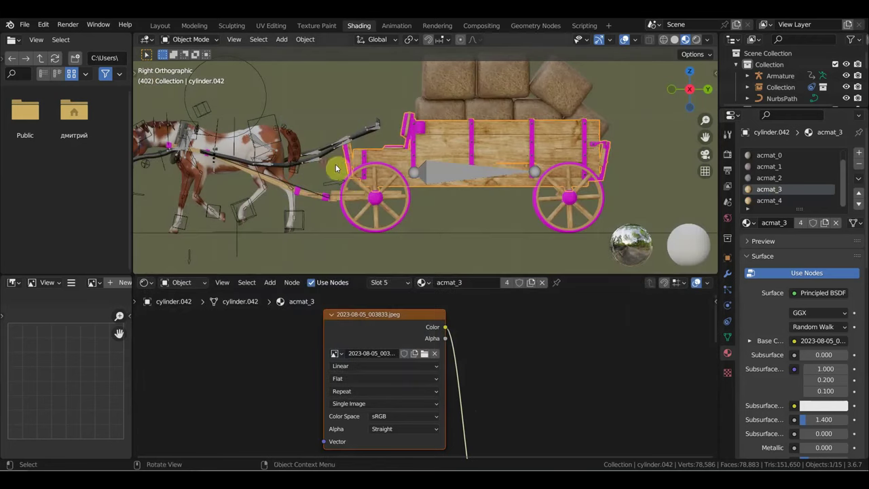
pyautogui.click(426, 355)
pyautogui.doubleClick(407, 155)
pyautogui.write('брычка')
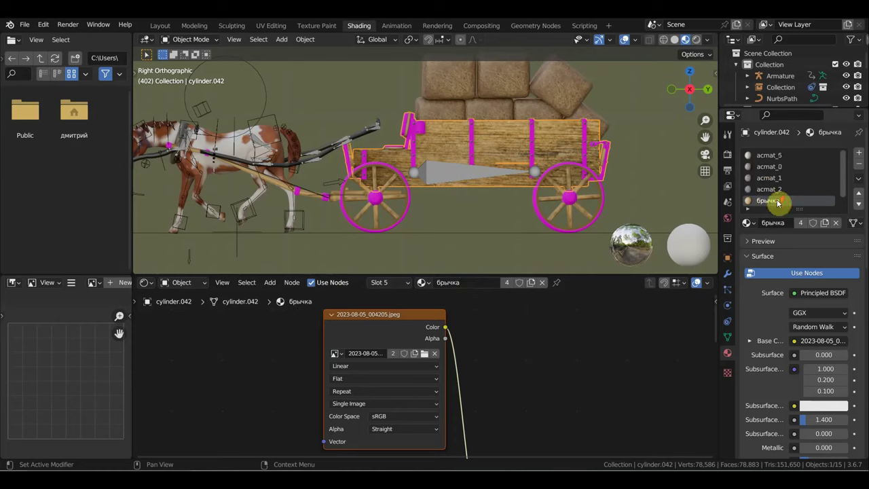
pyautogui.scroll(1, 773, 190)
pyautogui.click(774, 190)
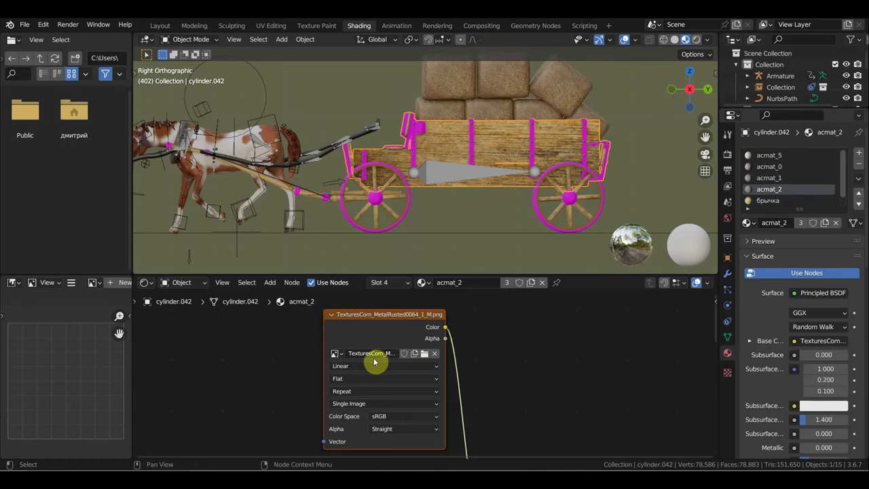
pyautogui.click(424, 353)
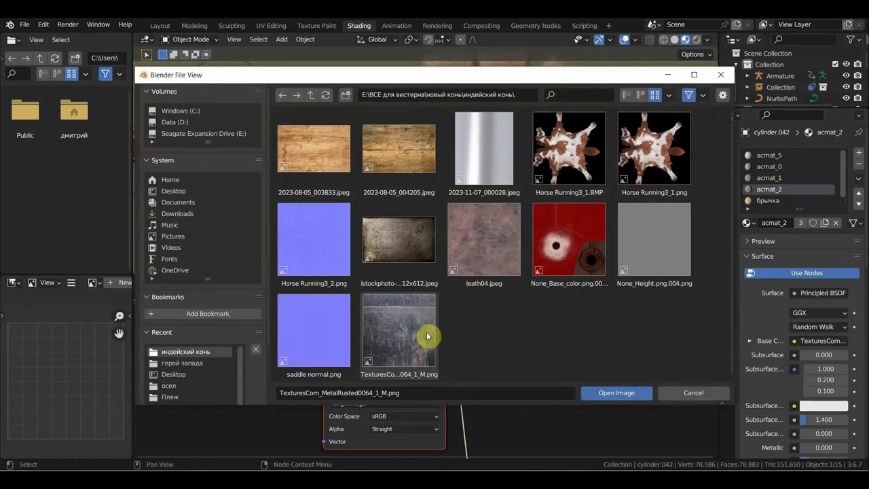
pyautogui.doubleClick(406, 256)
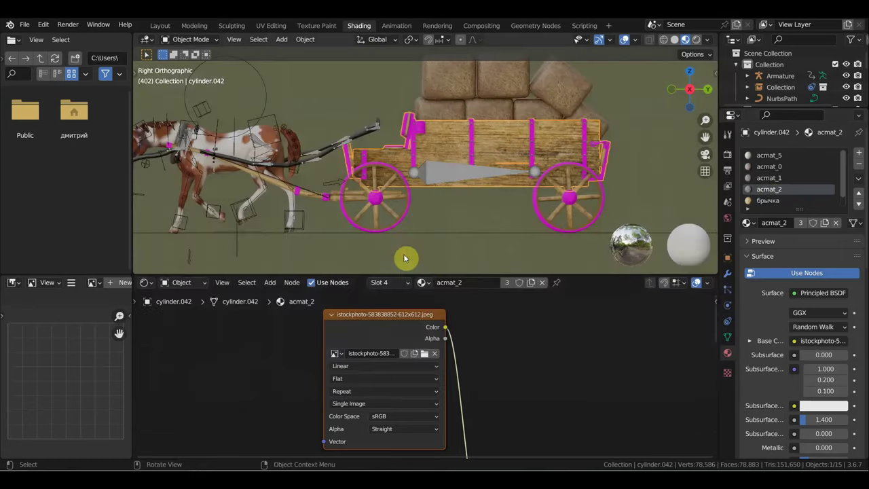
pyautogui.click(769, 179)
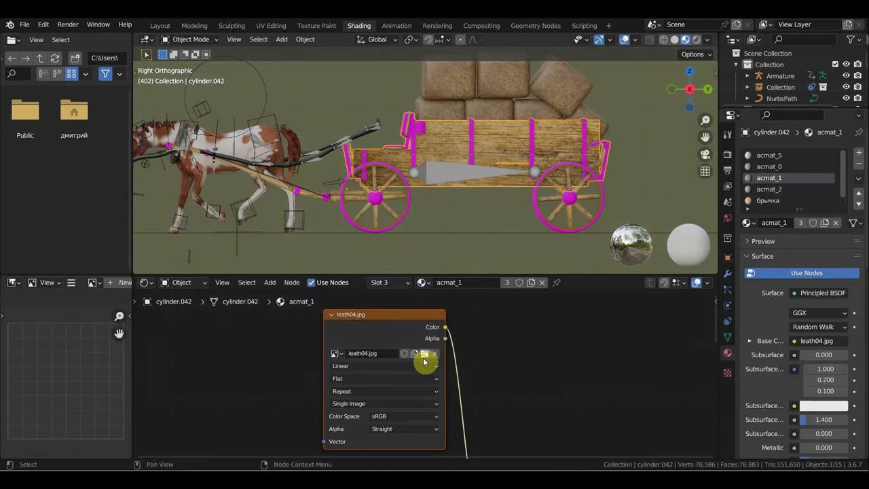
pyautogui.click(424, 353)
pyautogui.click(193, 353)
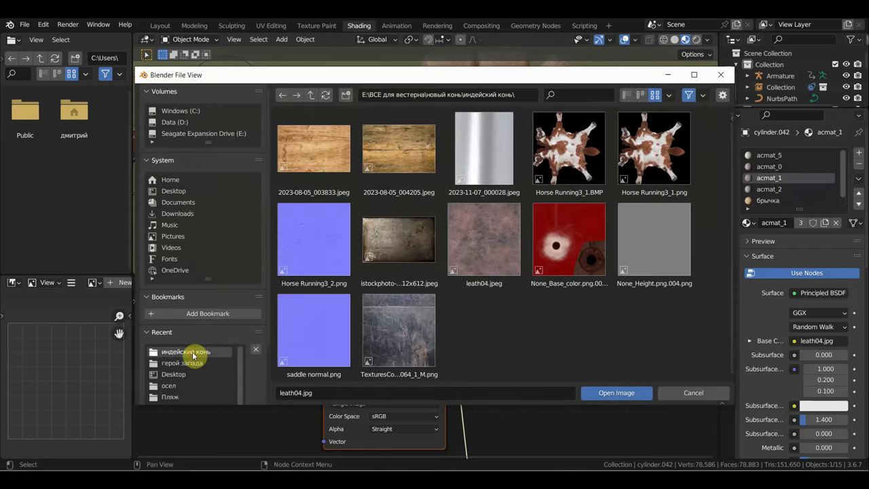
pyautogui.click(404, 243)
pyautogui.doubleClick(404, 243)
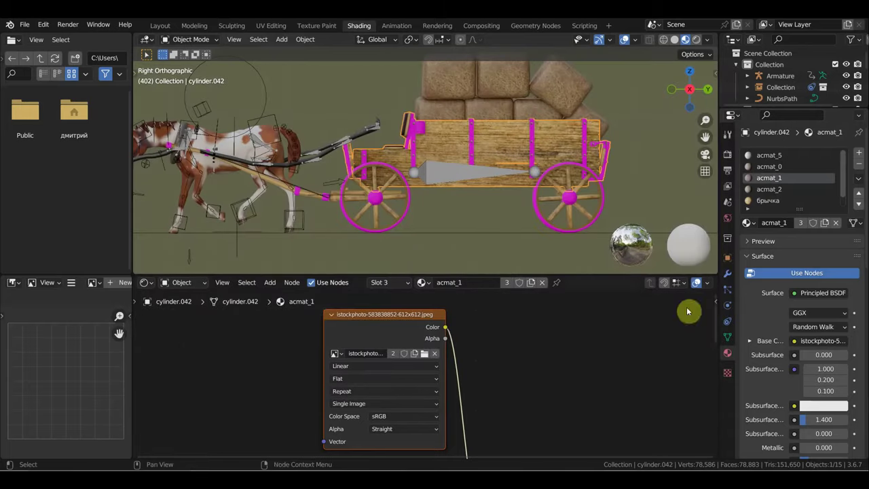
# Load the istockphoto image into acmat_0's texture and rename that material метал
pyautogui.click(773, 168)
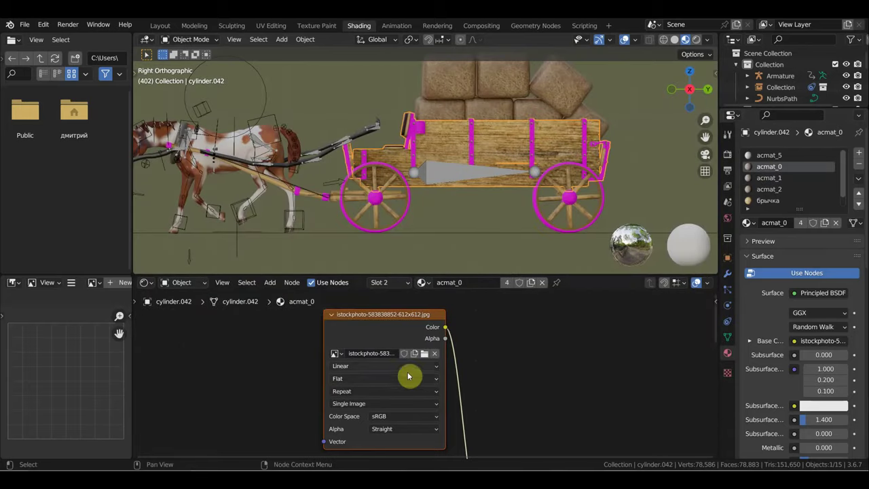
pyautogui.click(424, 353)
pyautogui.click(193, 352)
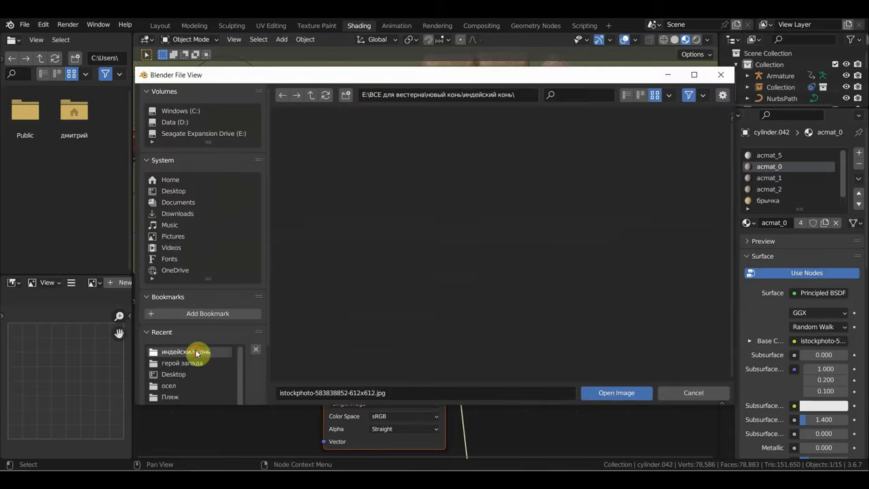
pyautogui.doubleClick(401, 242)
pyautogui.write('метал')
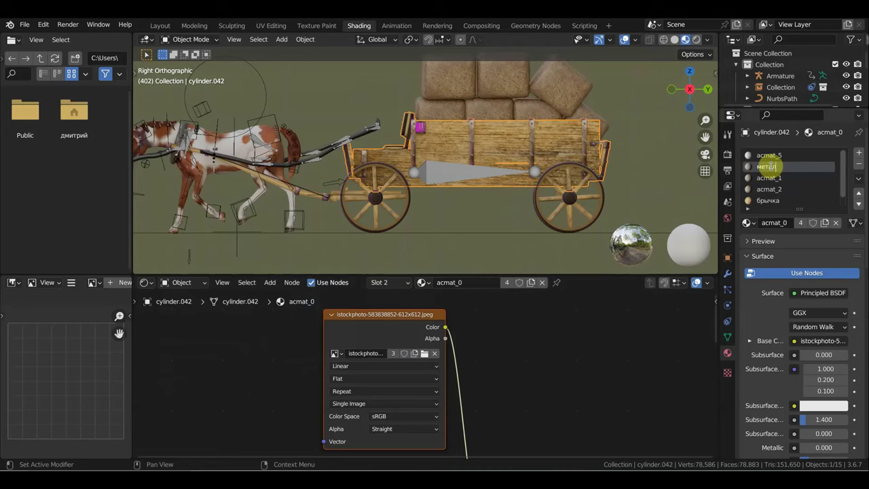
pyautogui.press('Return')
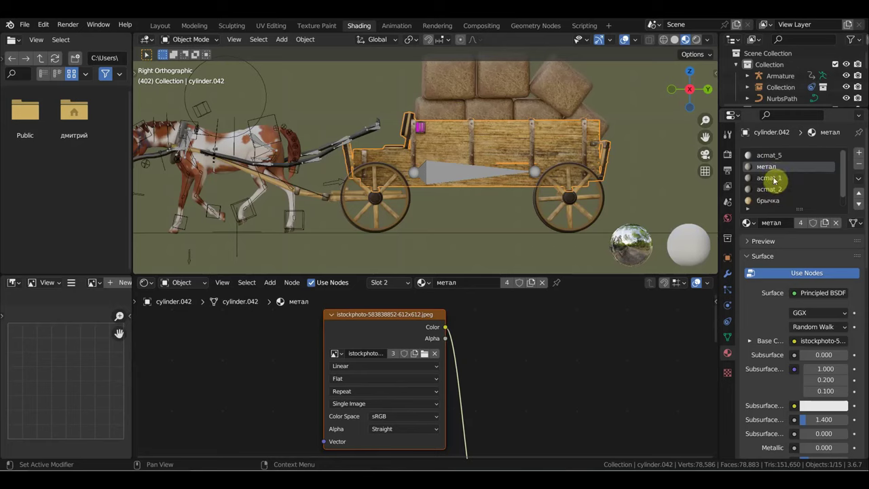
pyautogui.click(770, 160)
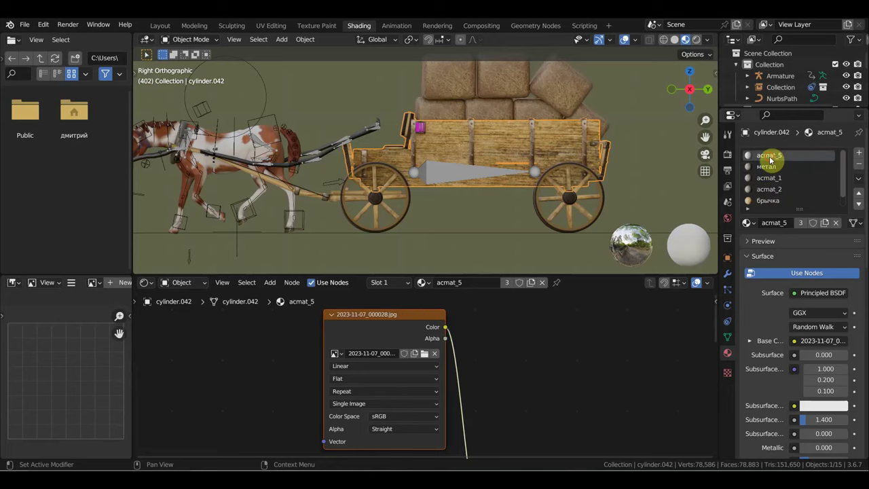
# Load 2023-08-05_003833.jpeg into acmat_5's texture and inspect the textured wagon up close
pyautogui.click(423, 354)
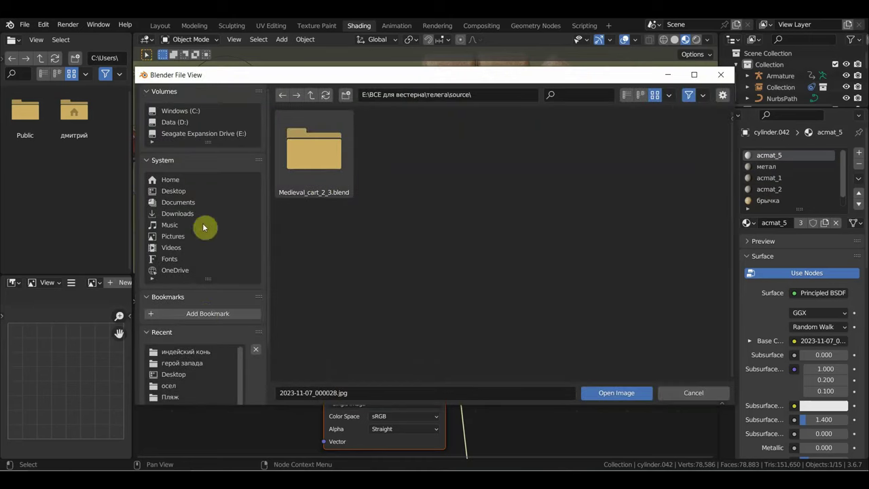
pyautogui.click(196, 351)
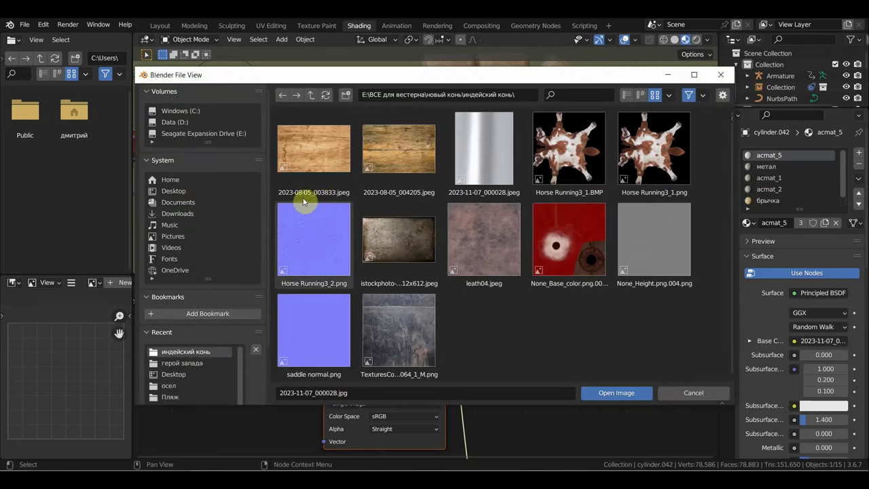
pyautogui.doubleClick(303, 166)
pyautogui.moveTo(336, 188); pyautogui.dragTo(418, 199, button='middle')
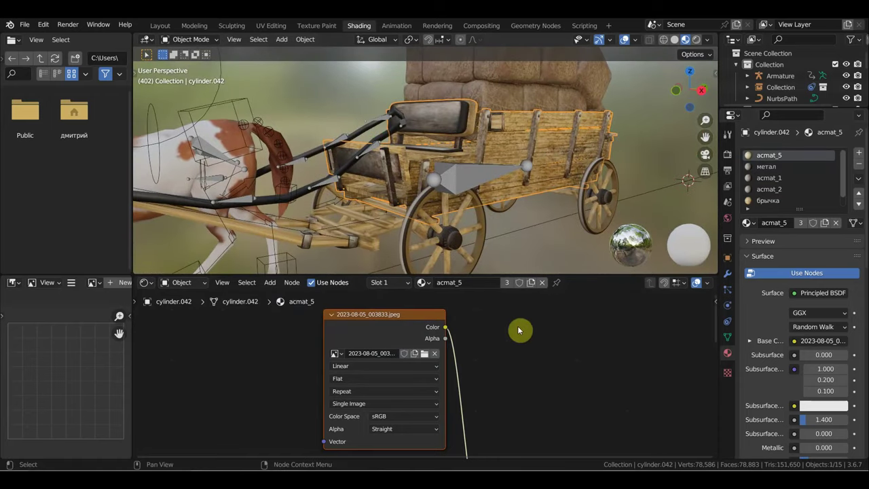
pyautogui.moveTo(568, 230); pyautogui.dragTo(520, 227, button='middle')
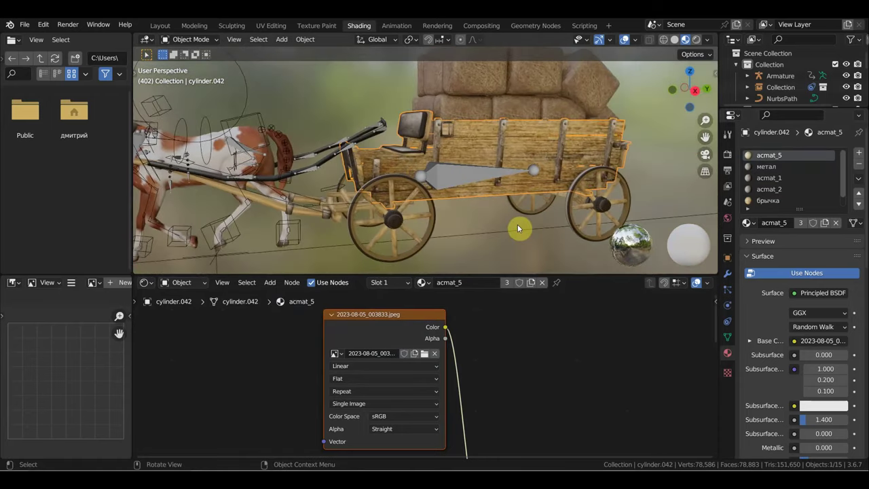
pyautogui.scroll(-3, 577, 316)
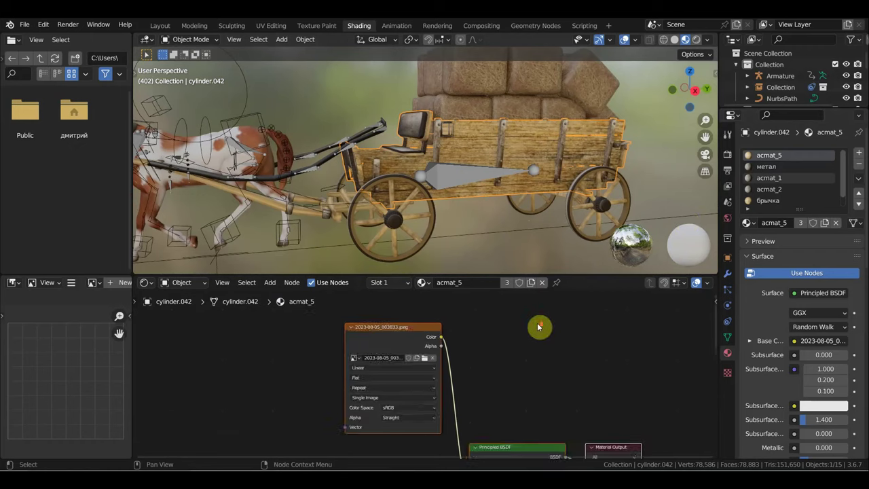
pyautogui.scroll(-1, 536, 339)
pyautogui.scroll(1, 506, 367)
pyautogui.scroll(1, 506, 366)
pyautogui.moveTo(494, 219)
pyautogui.keyDown('ctrl'); pyautogui.mouseDown(button='middle')
pyautogui.moveTo(499, 173)
pyautogui.moveTo(479, 125)
pyautogui.mouseUp(button='middle'); pyautogui.keyUp('ctrl')
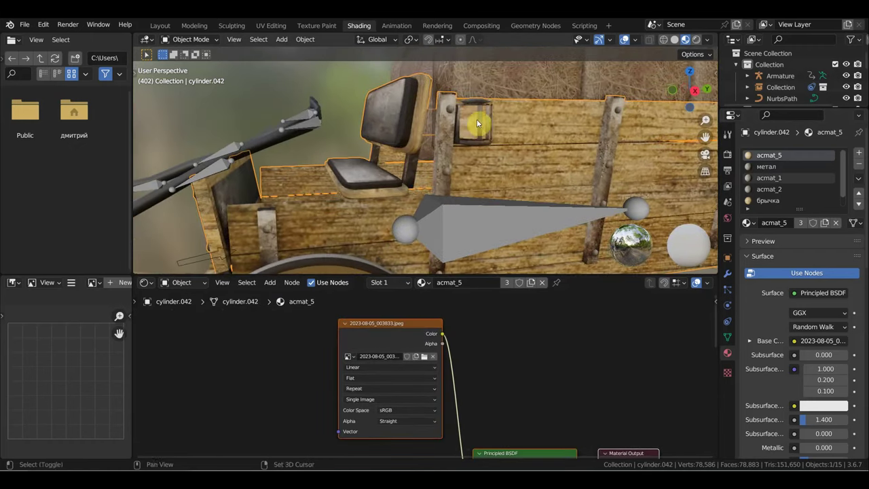
pyautogui.click(771, 191)
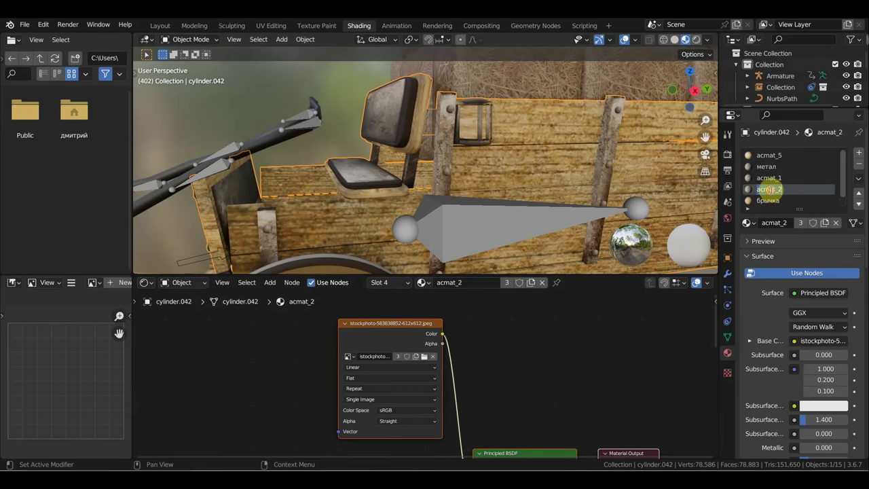
# Keep acmat_2's istockphoto image and set acmat_4's texture to 2023-11-07_000028.jpeg
pyautogui.click(425, 358)
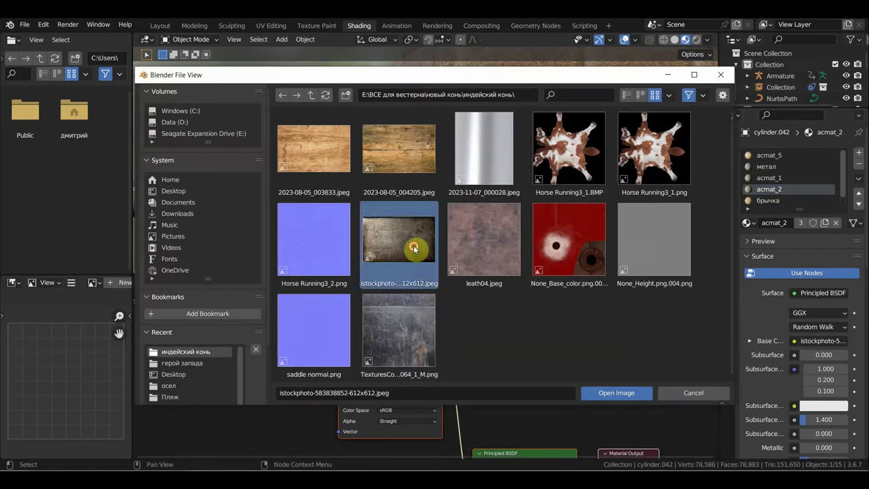
pyautogui.press('Escape')
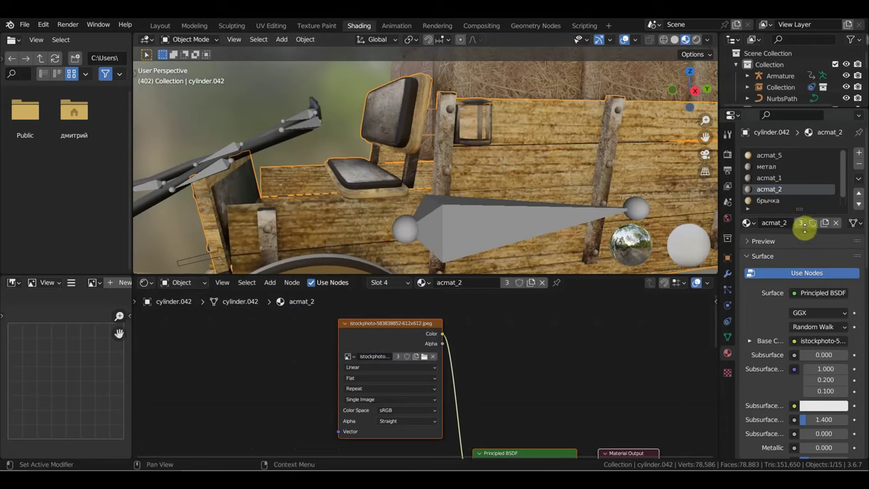
pyautogui.scroll(-1, 803, 199)
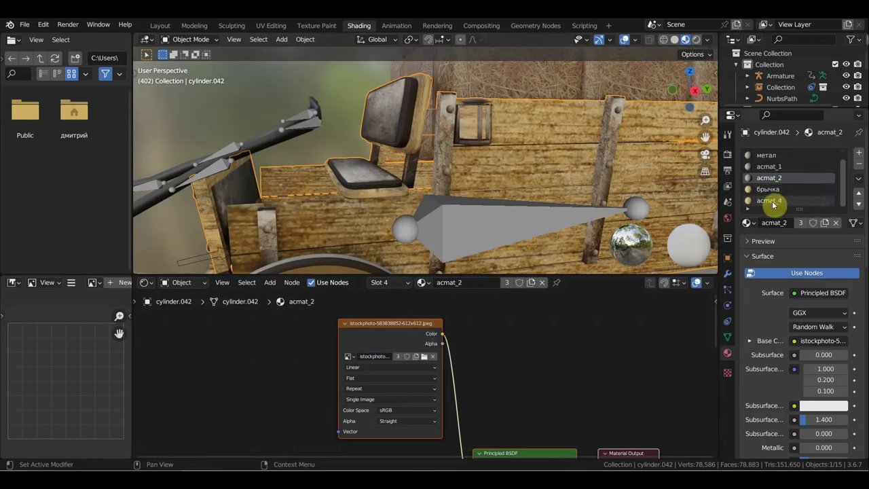
pyautogui.doubleClick(772, 201)
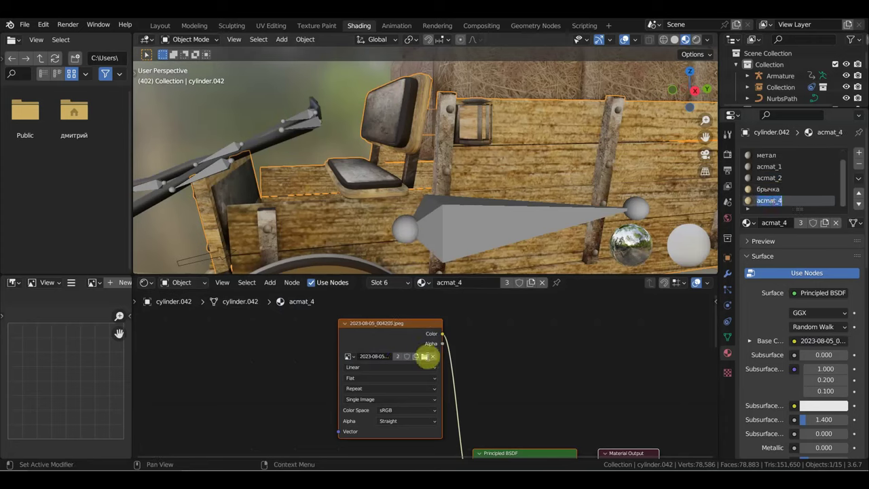
pyautogui.click(423, 358)
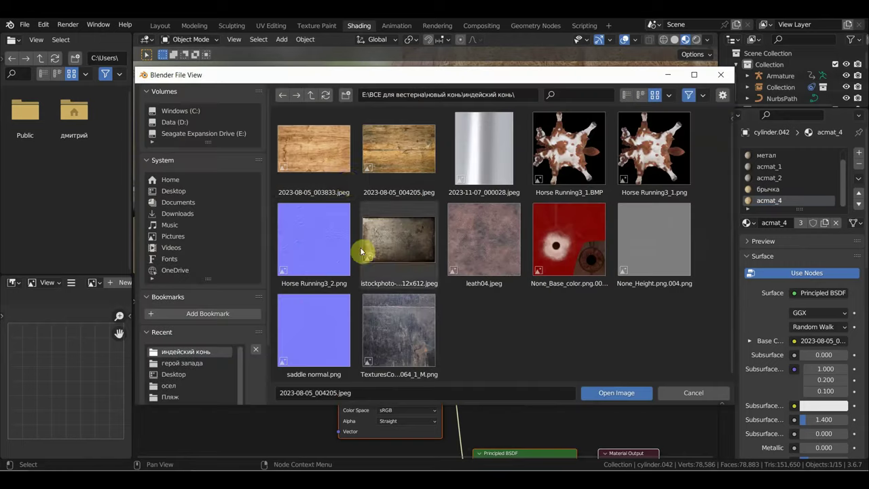
pyautogui.doubleClick(484, 161)
# Reframe the horse and wagon, then return to the Layout workspace with a side view
pyautogui.scroll(-2, 479, 182)
pyautogui.scroll(-2, 478, 184)
pyautogui.moveTo(479, 184)
pyautogui.mouseDown(button='middle')
pyautogui.moveTo(536, 185)
pyautogui.moveTo(465, 194)
pyautogui.moveTo(624, 184)
pyautogui.moveTo(472, 125)
pyautogui.mouseUp(button='middle')
pyautogui.scroll(2, 532, 186)
pyautogui.scroll(-3, 475, 190)
pyautogui.scroll(-2, 471, 192)
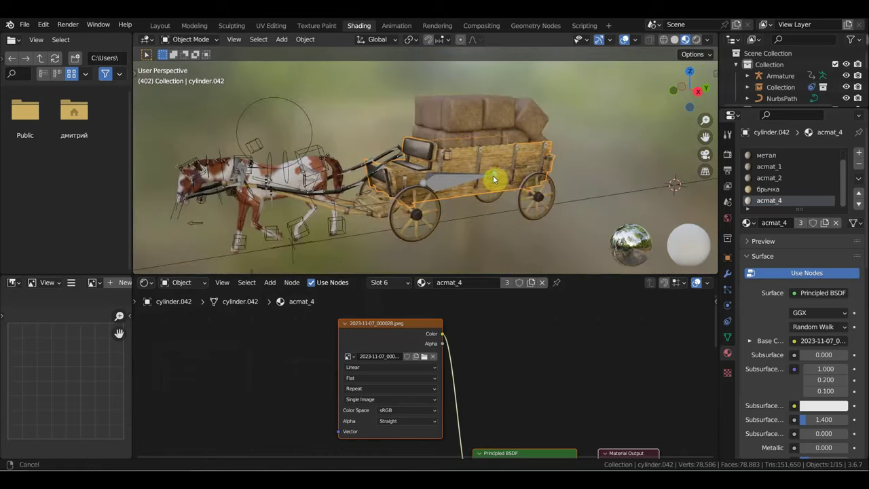
pyautogui.keyDown('shift'); pyautogui.moveTo(495, 181); pyautogui.dragTo(553, 181, button='middle'); pyautogui.keyUp('shift')
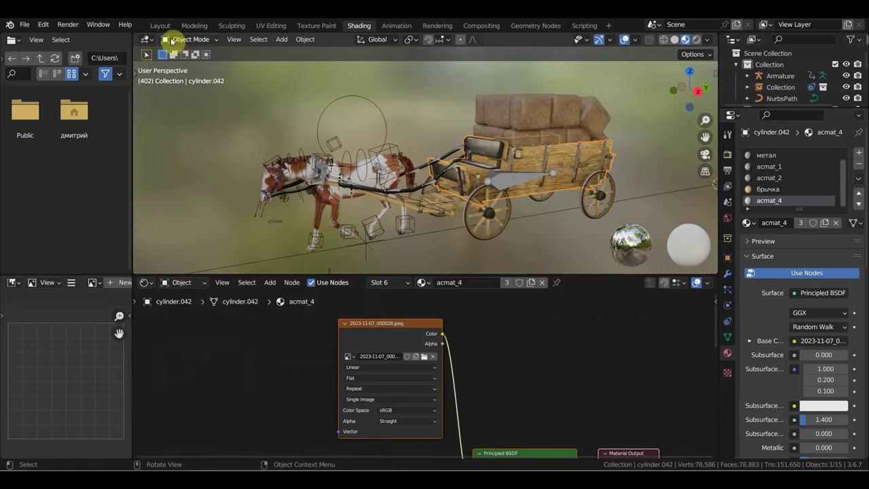
pyautogui.click(160, 26)
pyautogui.moveTo(520, 175)
pyautogui.mouseDown(button='middle')
pyautogui.moveTo(480, 175)
pyautogui.moveTo(543, 169)
pyautogui.mouseUp(button='middle')
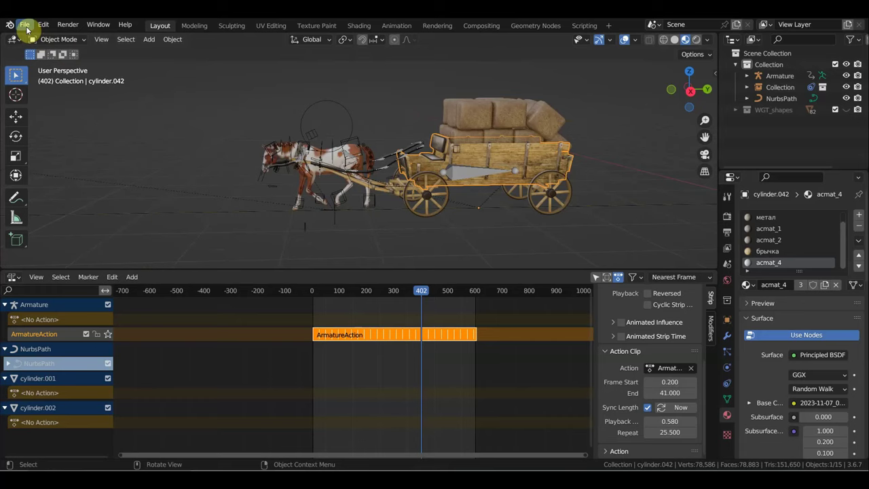
# Enlarge the 3D view over the timeline and save as Horse Running3 тянет бричку.blend
pyautogui.moveTo(235, 270); pyautogui.dragTo(239, 372)
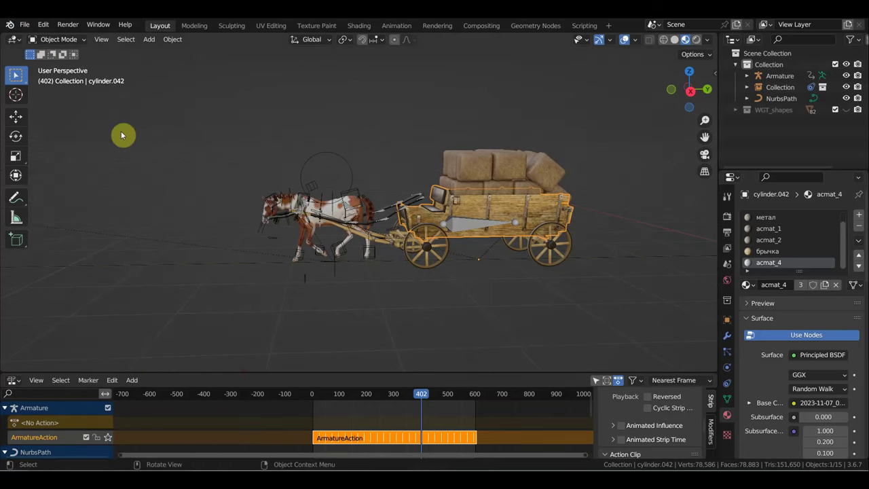
pyautogui.click(30, 28)
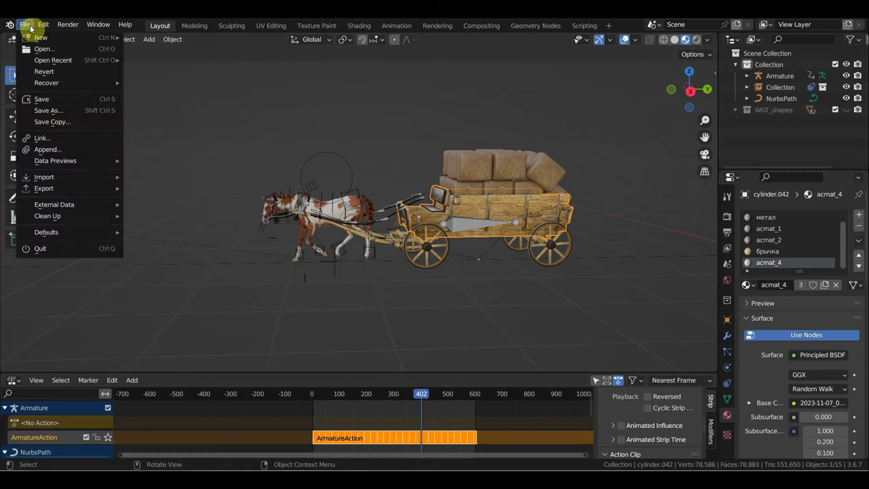
pyautogui.click(68, 99)
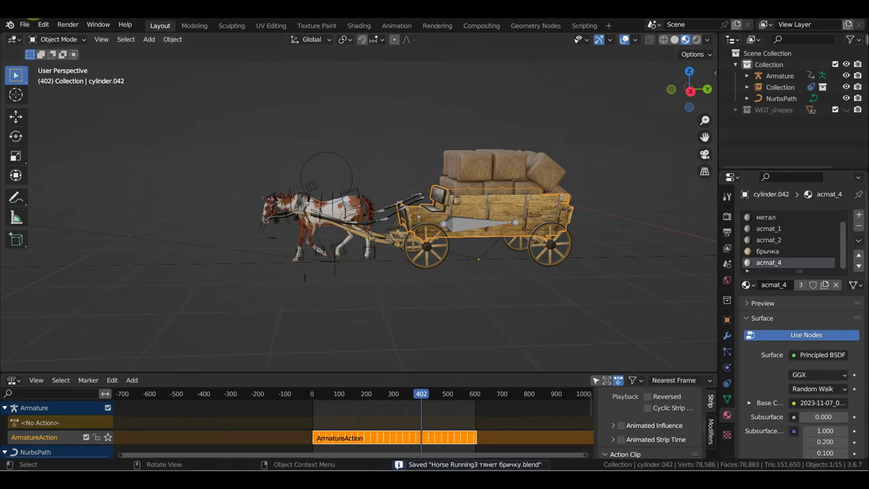
pyautogui.click(22, 25)
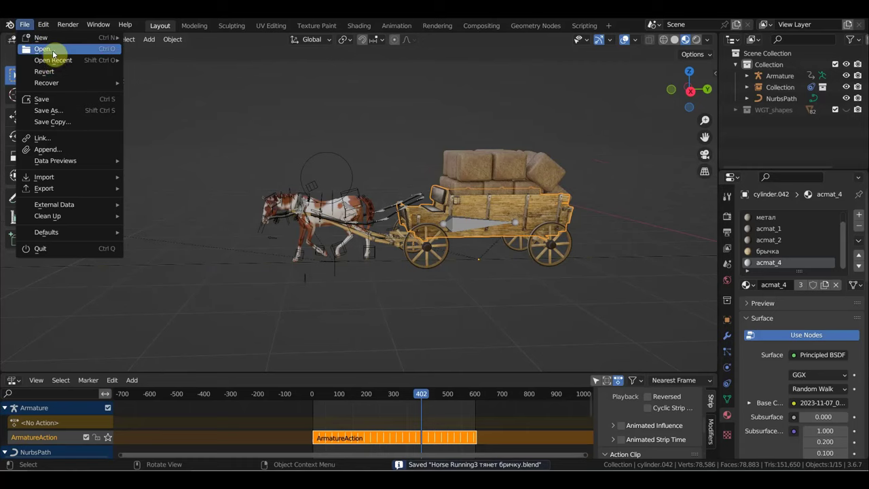
pyautogui.click(69, 138)
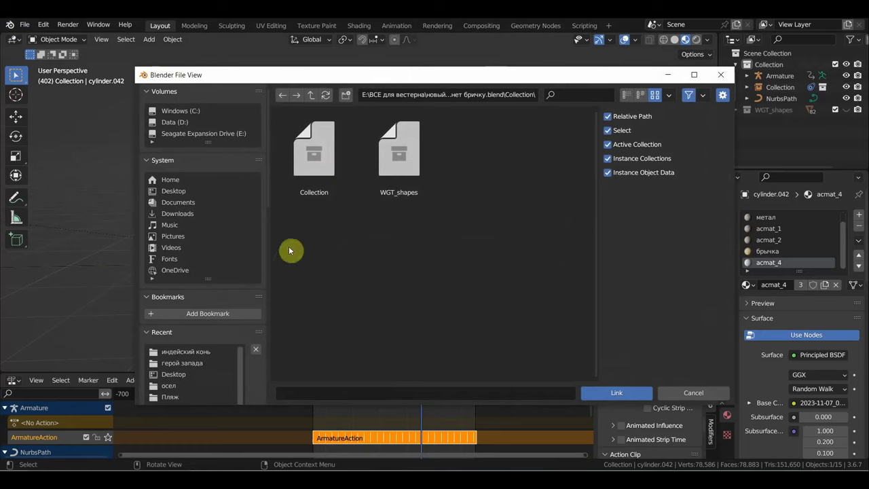
pyautogui.click(314, 177)
pyautogui.doubleClick(315, 174)
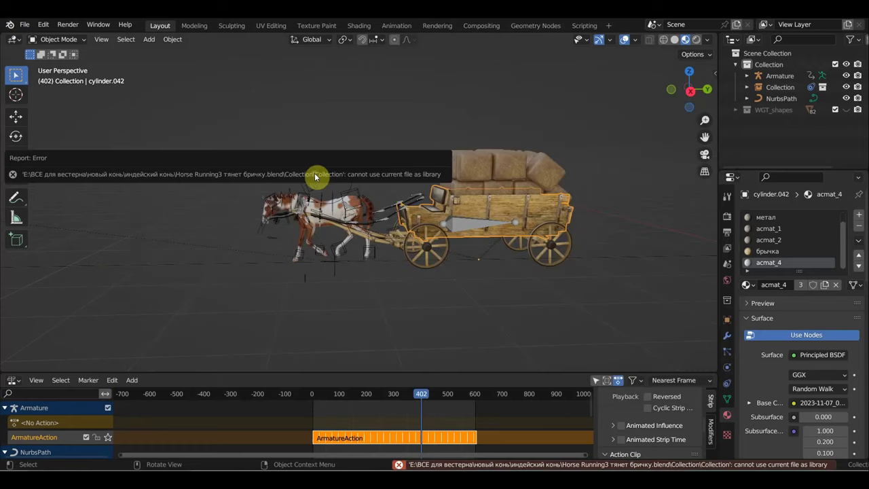
pyautogui.scroll(-5, 308, 238)
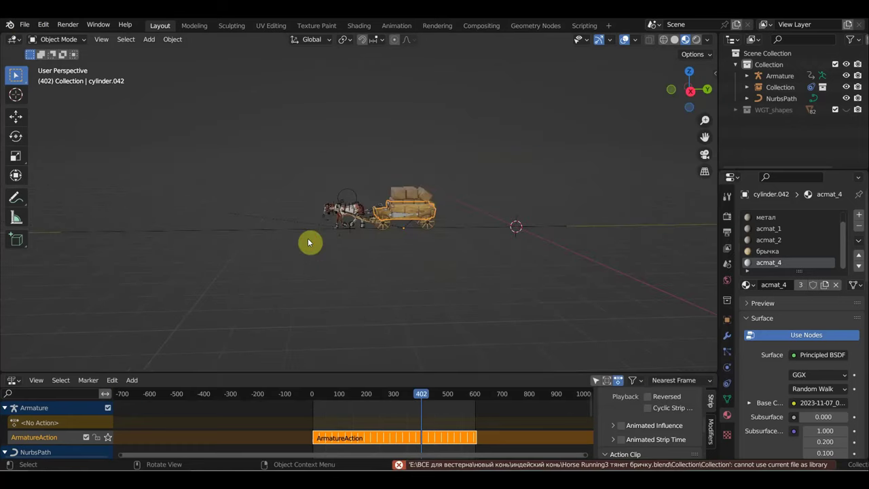
pyautogui.scroll(4, 309, 238)
pyautogui.scroll(3, 308, 238)
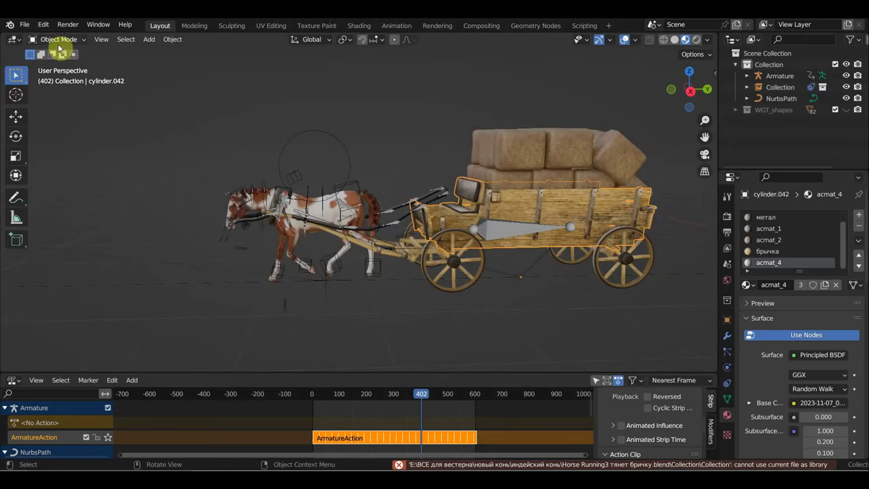
# Delete the Collection item from the Outliner, leaving only Armature and NurbsPath
pyautogui.click(25, 24)
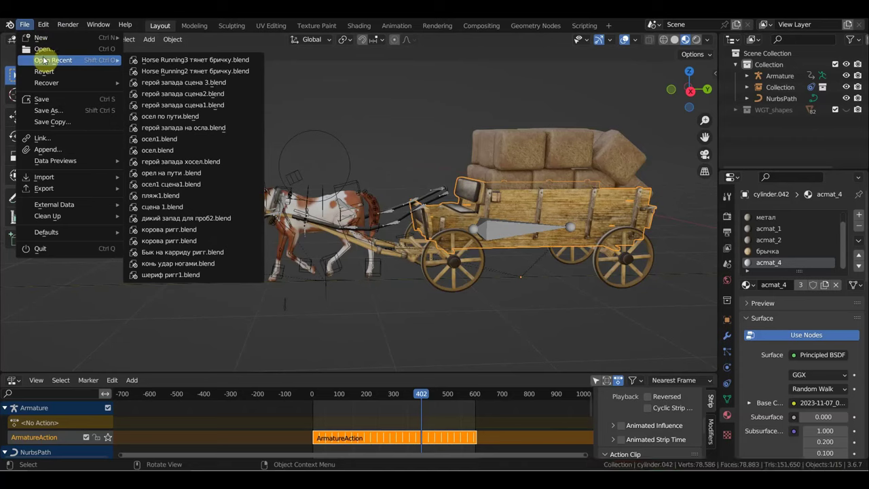
pyautogui.click(780, 88)
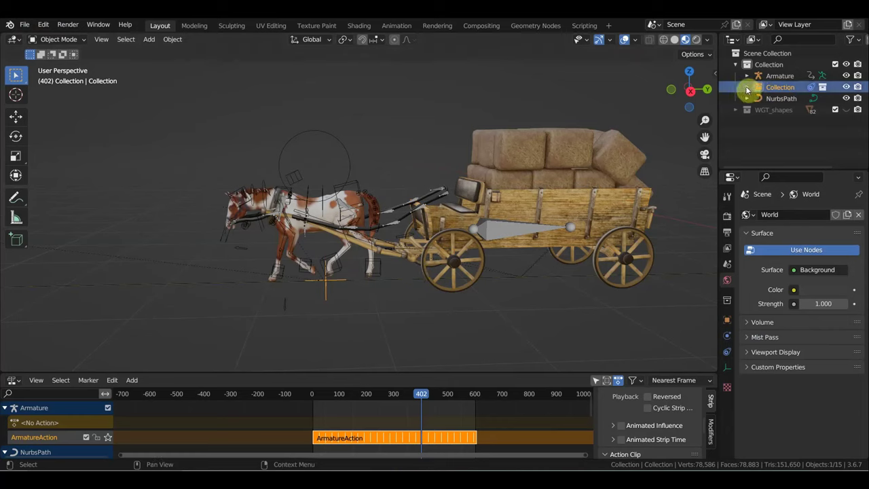
pyautogui.click(748, 88)
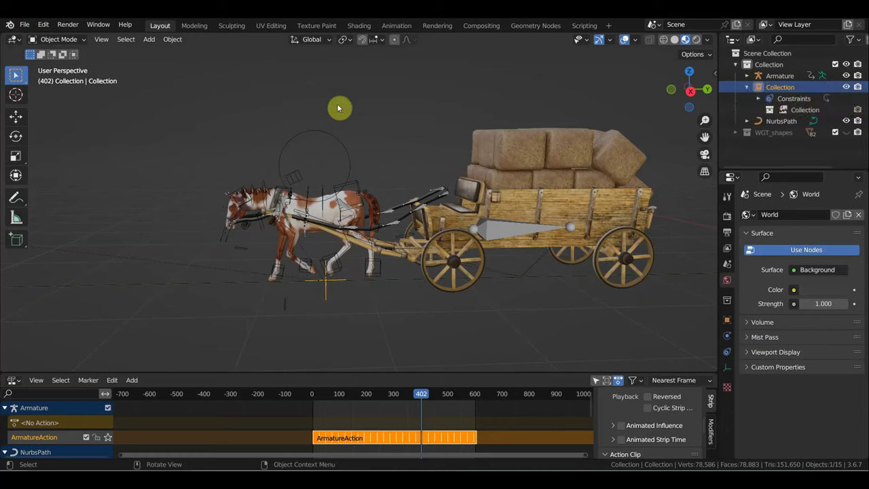
pyautogui.press('Delete')
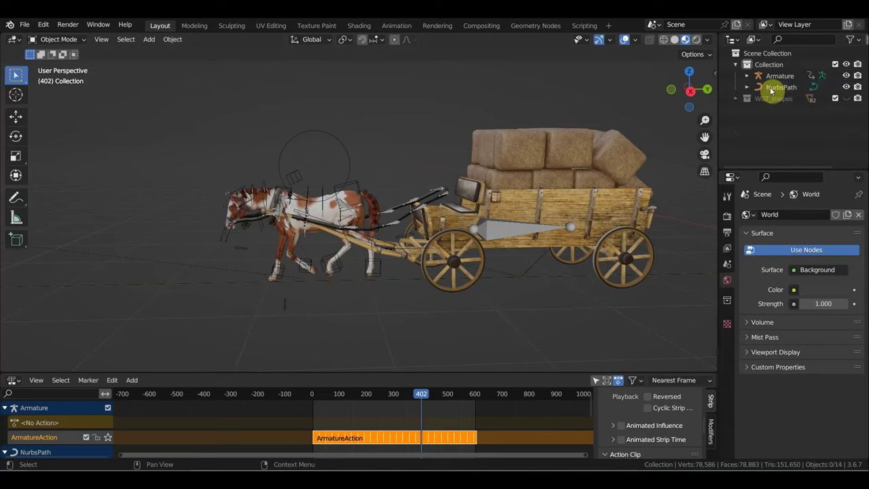
pyautogui.click(24, 25)
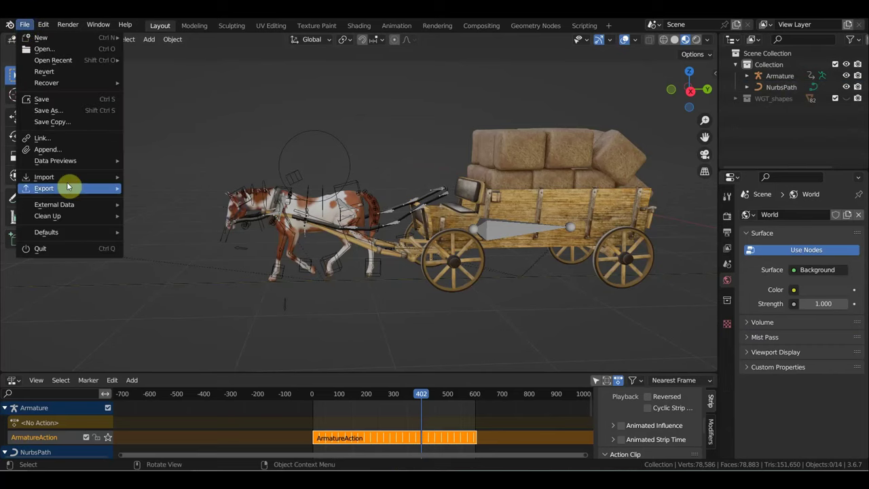
# In the Link browser on drive E:, switch to list view and open ВСЕ для вестерна
pyautogui.click(64, 138)
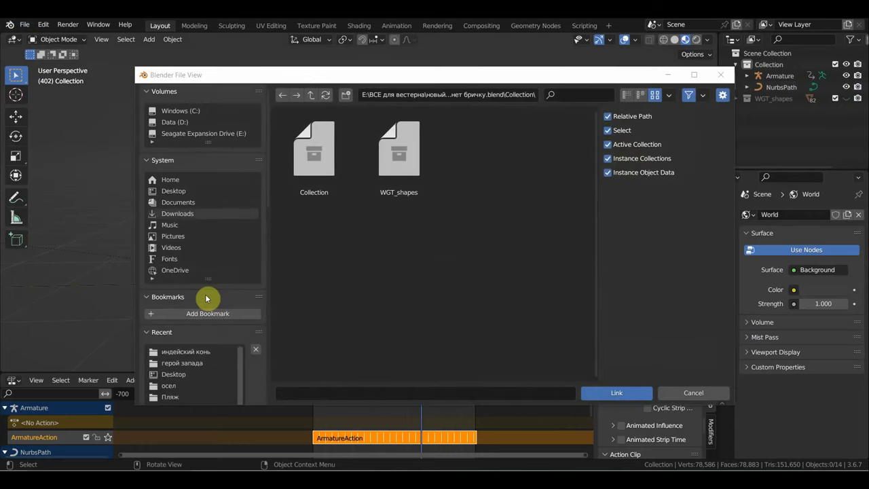
pyautogui.click(204, 133)
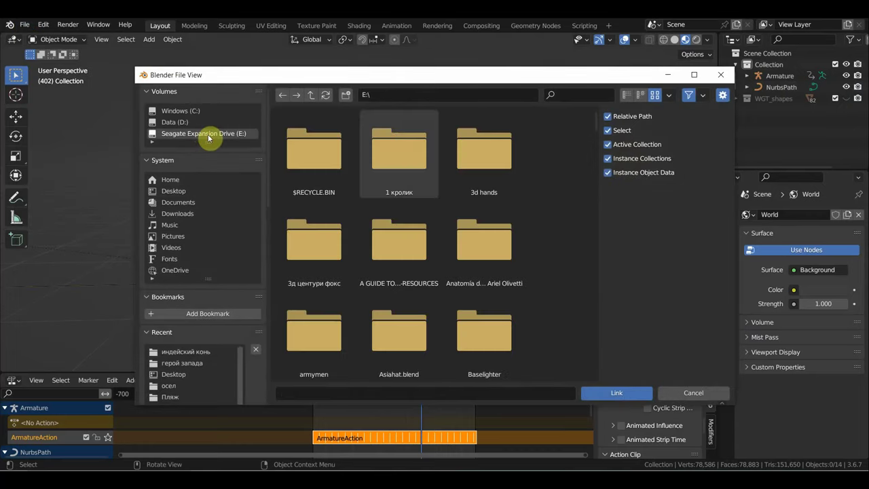
pyautogui.click(626, 95)
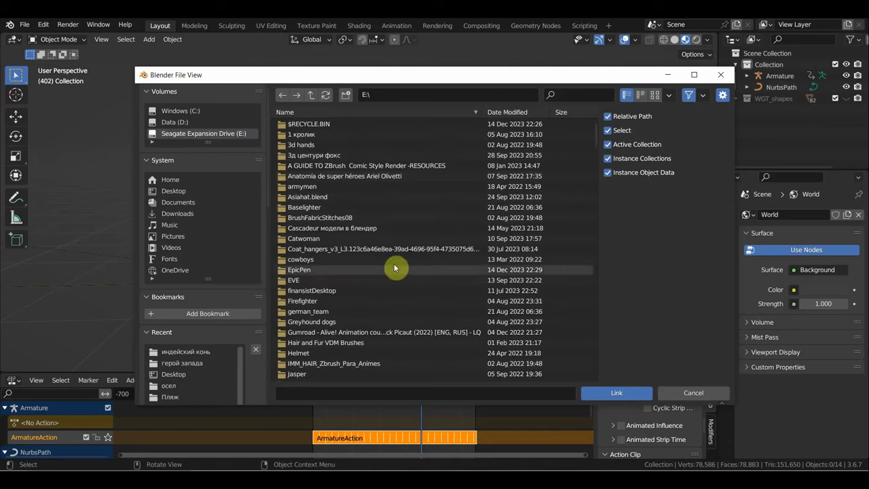
pyautogui.moveTo(597, 134)
pyautogui.mouseDown()
pyautogui.moveTo(596, 197)
pyautogui.moveTo(596, 181)
pyautogui.mouseUp()
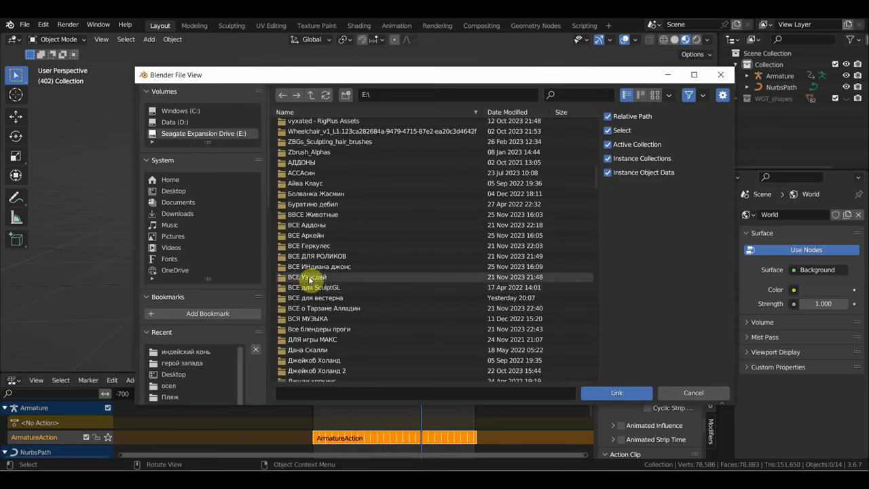
pyautogui.scroll(-5, 332, 277)
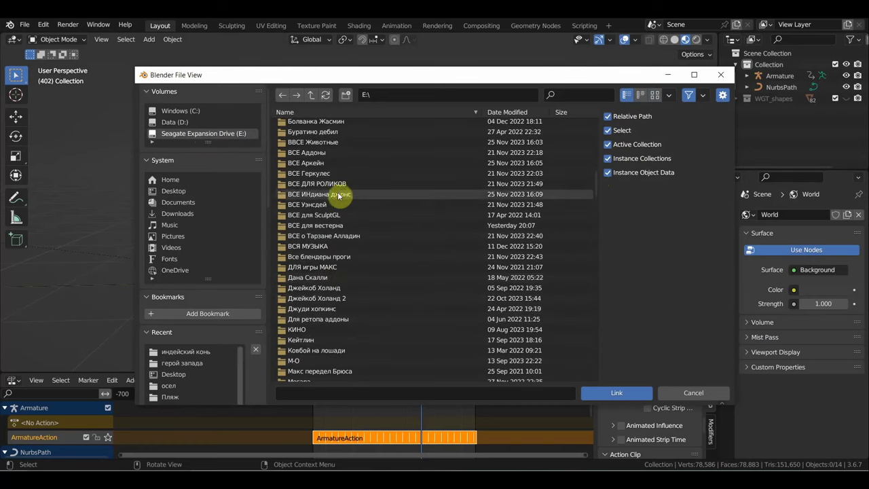
pyautogui.doubleClick(333, 225)
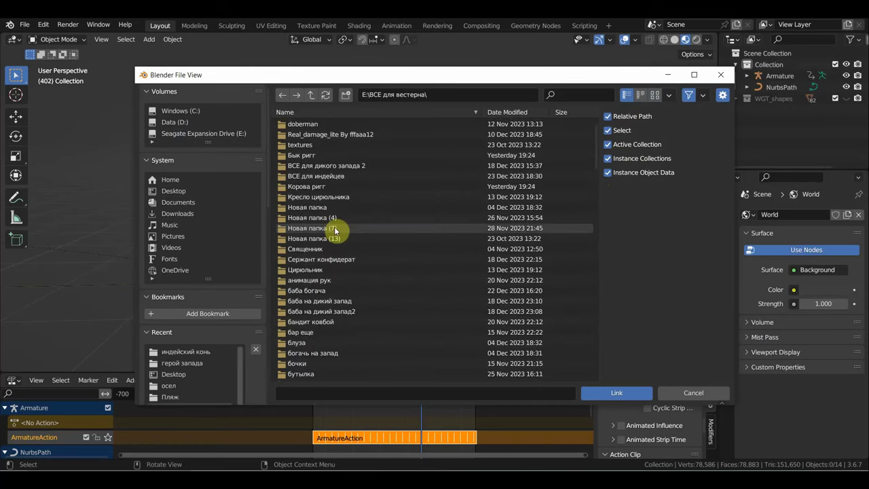
# Scroll through the folder list and open ВСЕ для дикого запада 2
pyautogui.scroll(-8, 336, 228)
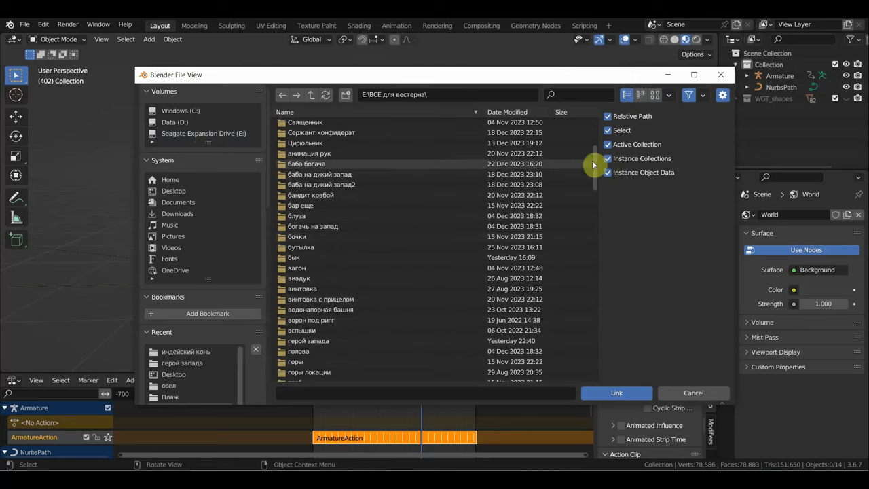
pyautogui.moveTo(602, 185); pyautogui.dragTo(617, 389)
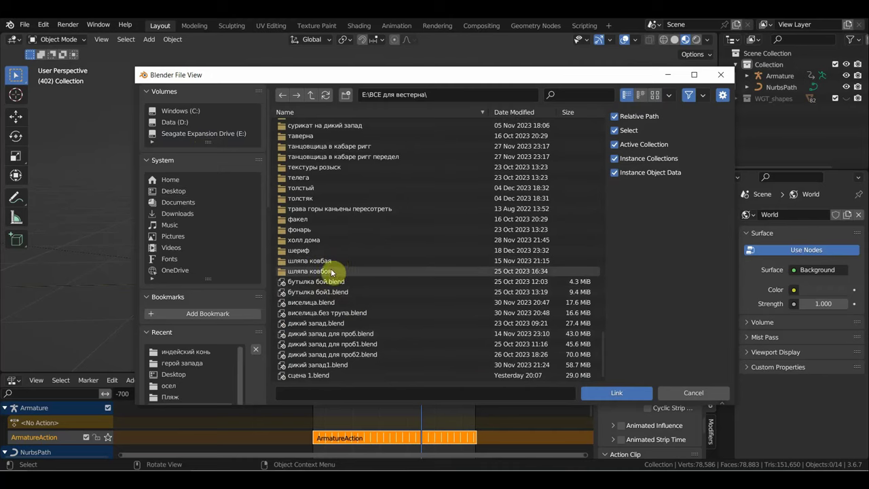
pyautogui.scroll(2, 334, 273)
pyautogui.scroll(1, 336, 268)
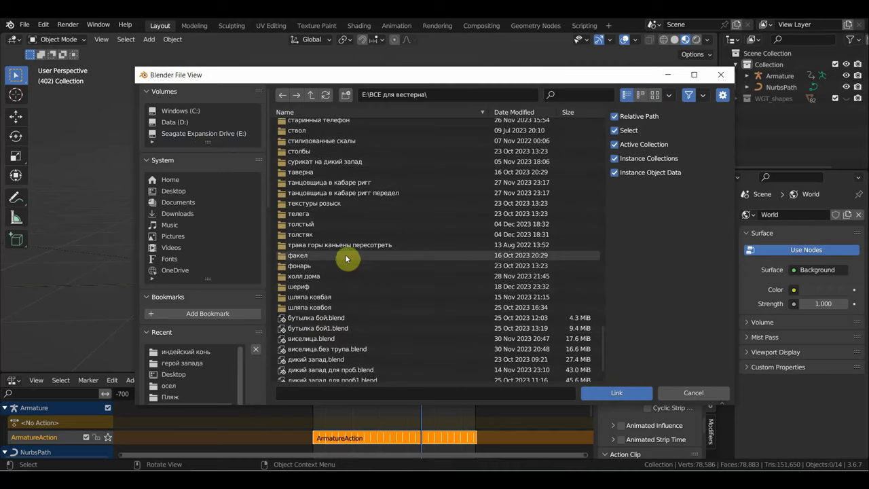
pyautogui.scroll(1, 348, 254)
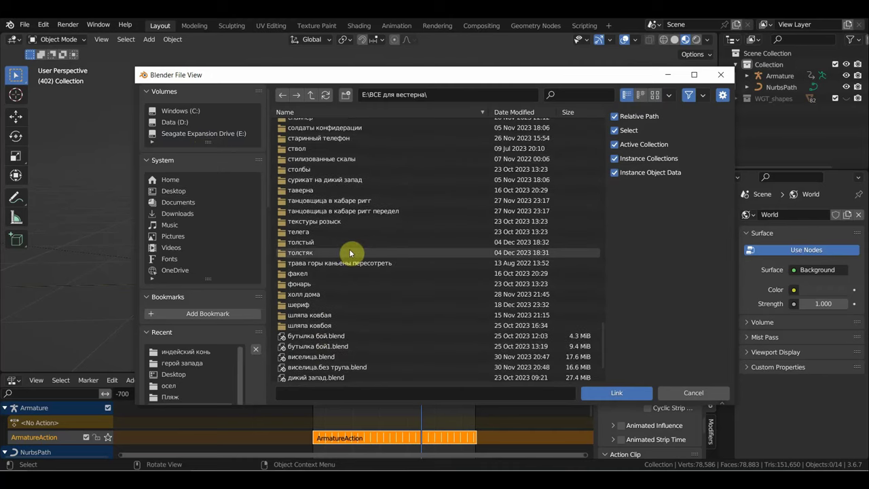
pyautogui.scroll(10, 349, 250)
pyautogui.scroll(10, 349, 248)
pyautogui.scroll(8, 349, 246)
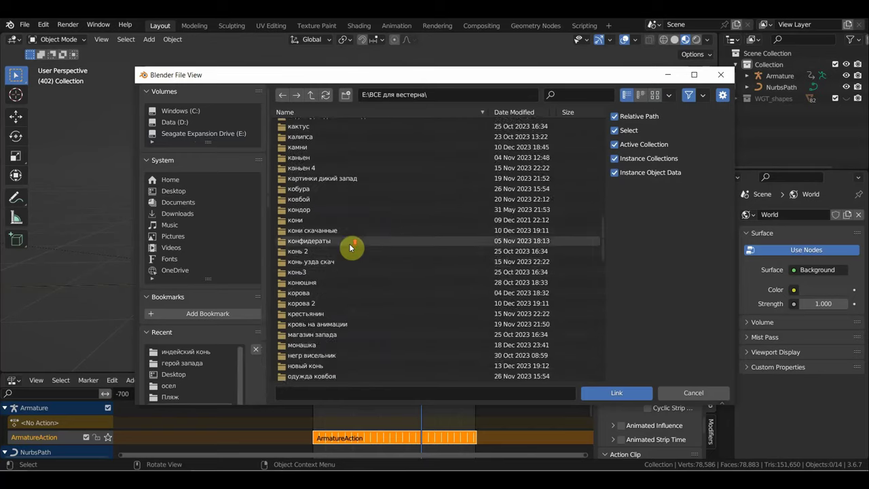
pyautogui.scroll(8, 367, 245)
pyautogui.moveTo(604, 213); pyautogui.dragTo(613, 129)
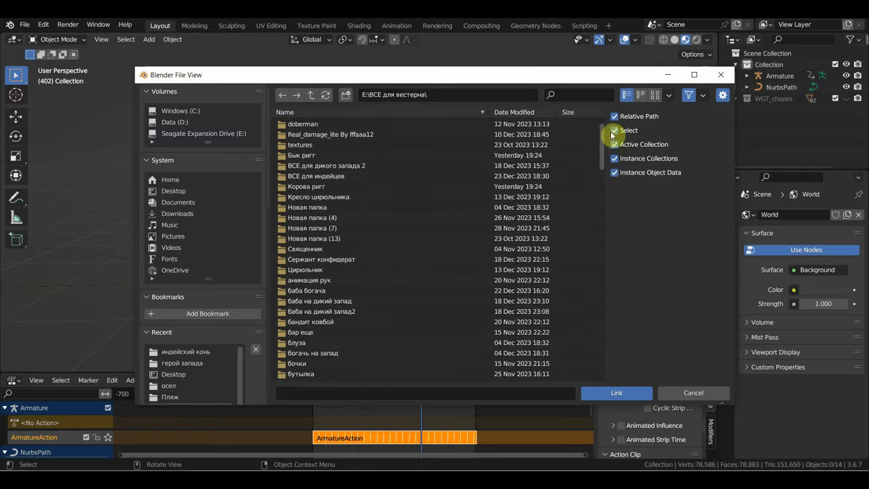
pyautogui.click(339, 167)
pyautogui.doubleClick(338, 166)
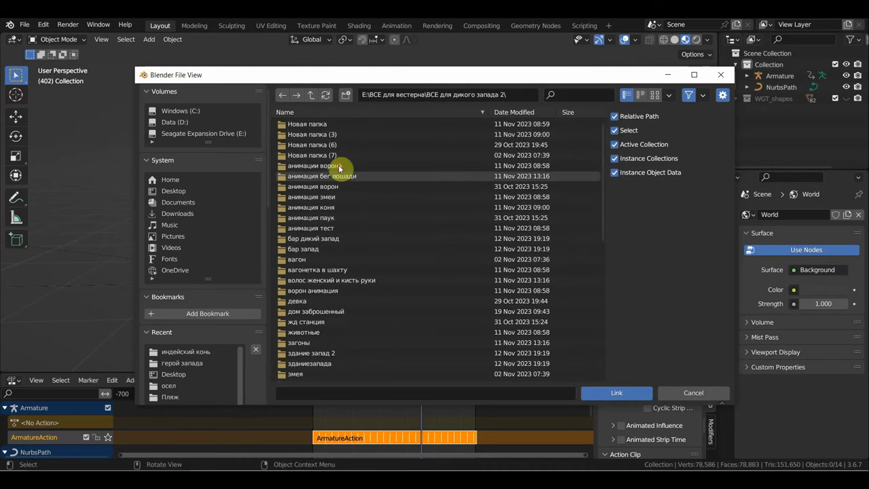
# Link Collection from это я на дикий запад\zя для игры.blend into the scene
pyautogui.moveTo(600, 166); pyautogui.dragTo(613, 349)
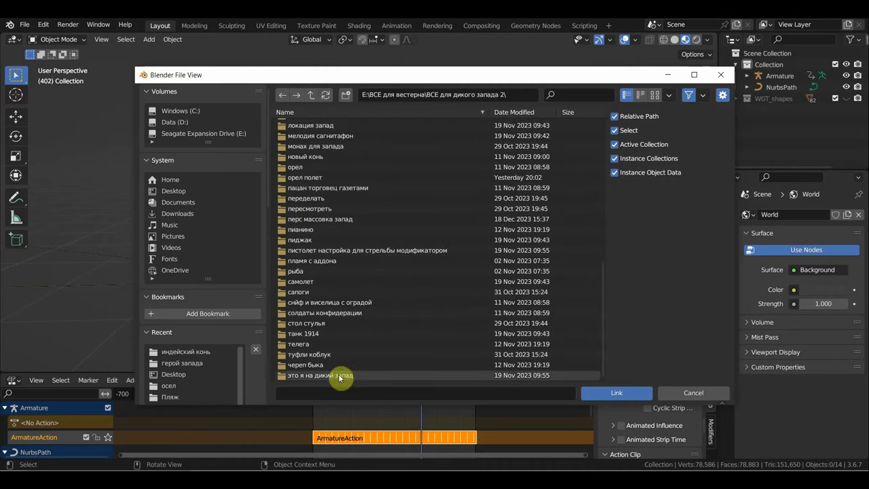
pyautogui.doubleClick(339, 376)
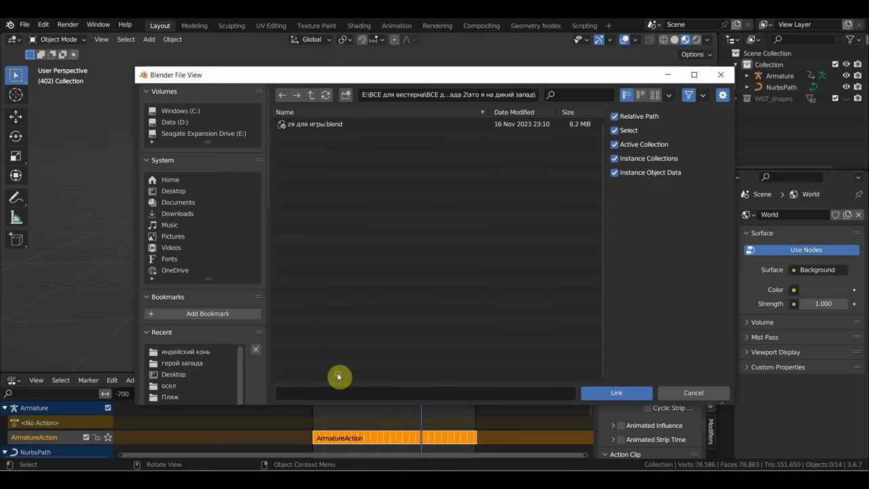
pyautogui.doubleClick(309, 129)
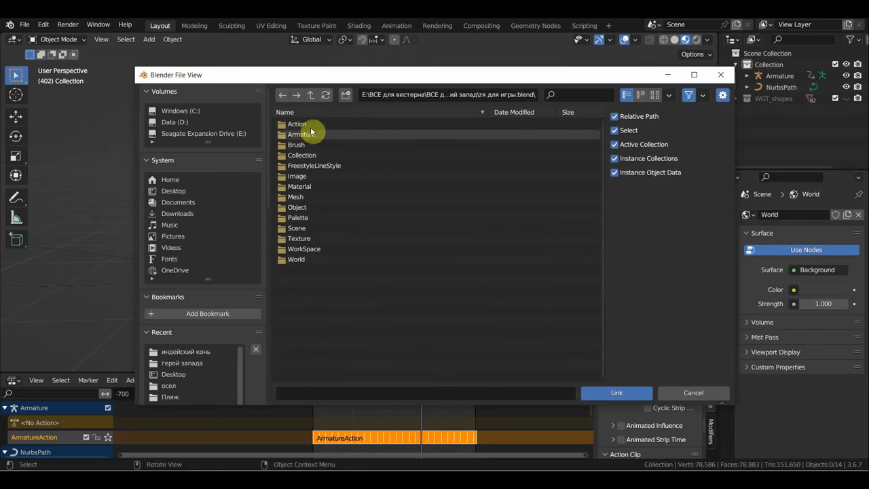
pyautogui.doubleClick(301, 155)
pyautogui.doubleClick(301, 126)
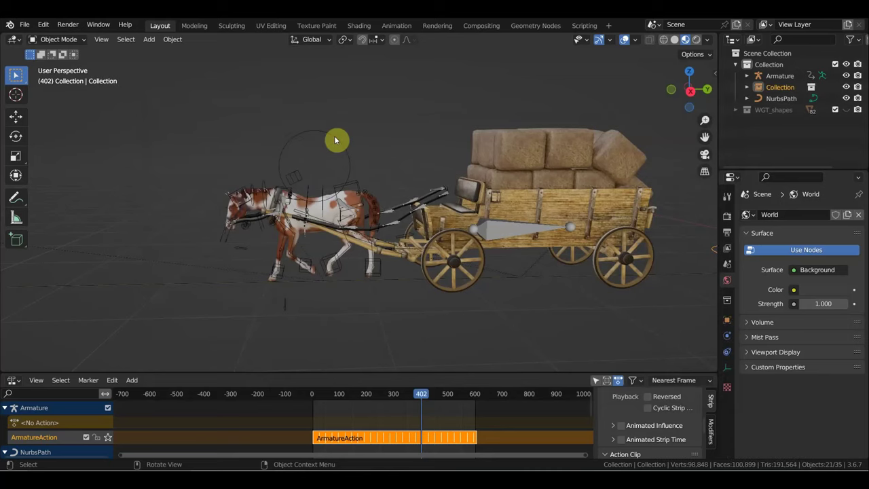
# Delete the magenta, textureless linked character collection, keeping only the Armature and NurbsPath
pyautogui.scroll(-3, 478, 178)
pyautogui.scroll(-3, 477, 177)
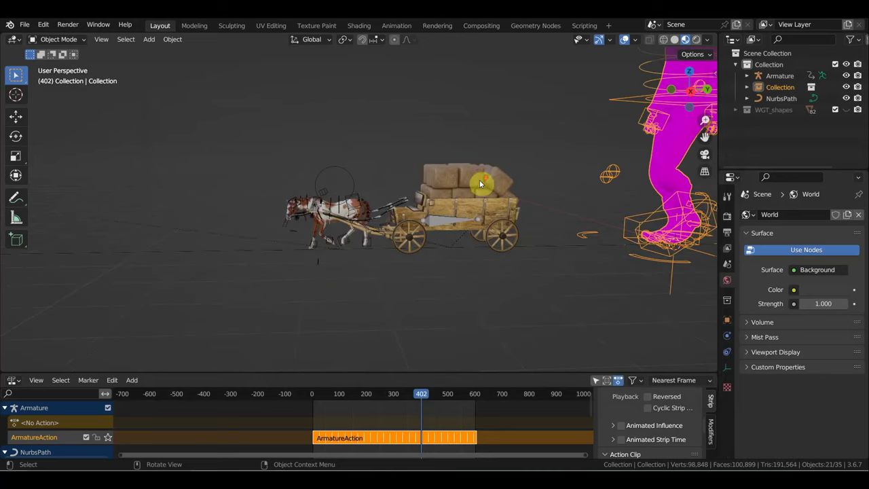
pyautogui.scroll(-3, 479, 180)
pyautogui.scroll(-3, 480, 184)
pyautogui.scroll(2, 480, 183)
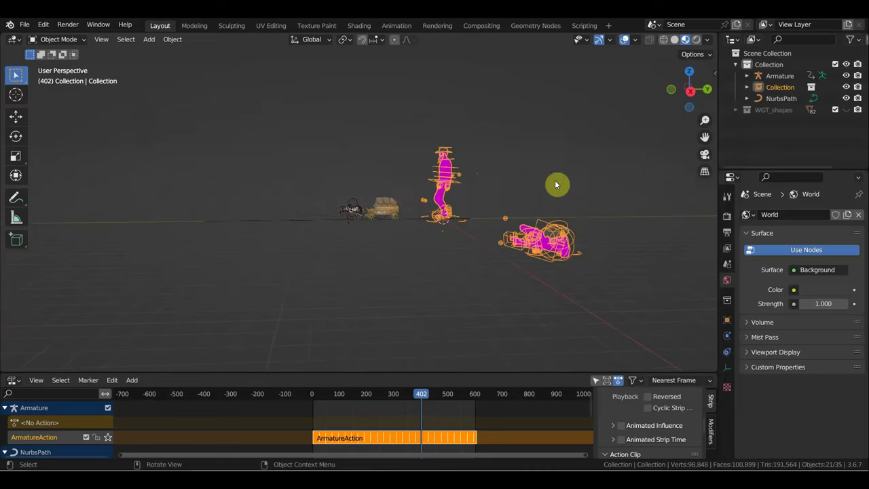
pyautogui.moveTo(577, 179)
pyautogui.mouseDown(button='middle')
pyautogui.moveTo(467, 190)
pyautogui.moveTo(499, 194)
pyautogui.mouseUp(button='middle')
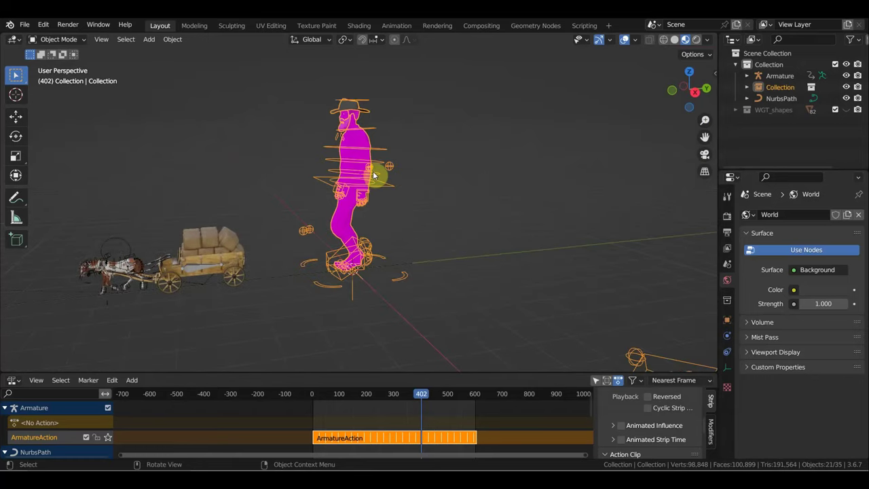
pyautogui.press('Delete')
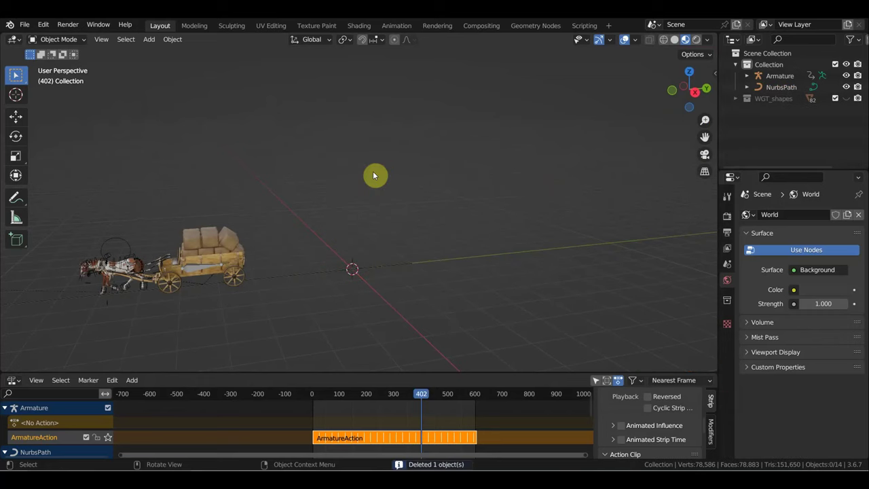
pyautogui.click(25, 26)
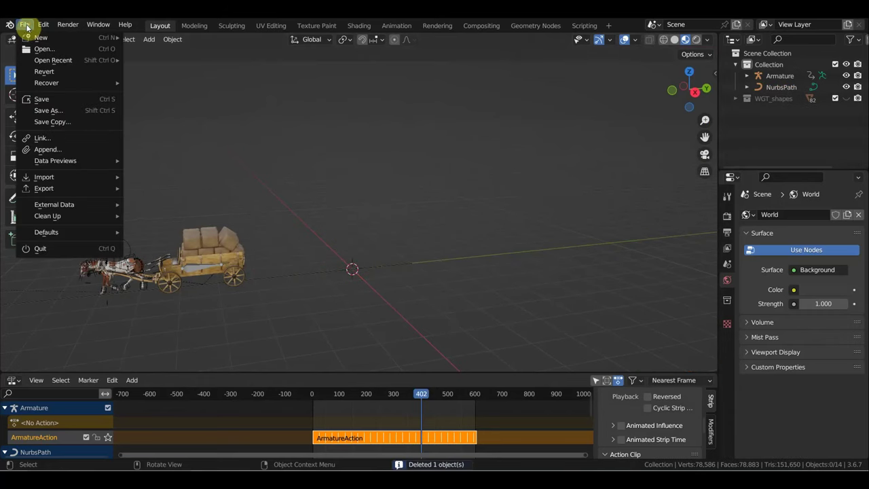
pyautogui.moveTo(53, 60)
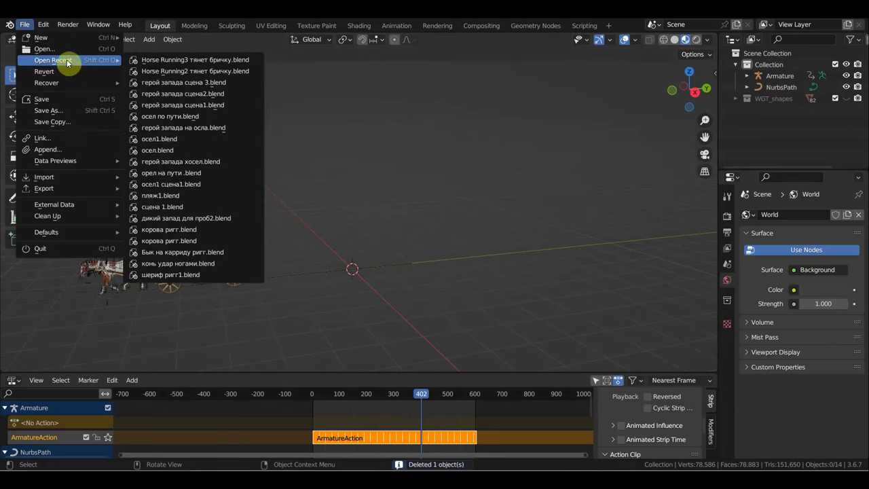
# Open a different file, discarding unsaved changes to Horse Running3 тянет бричку.blend
pyautogui.click(60, 50)
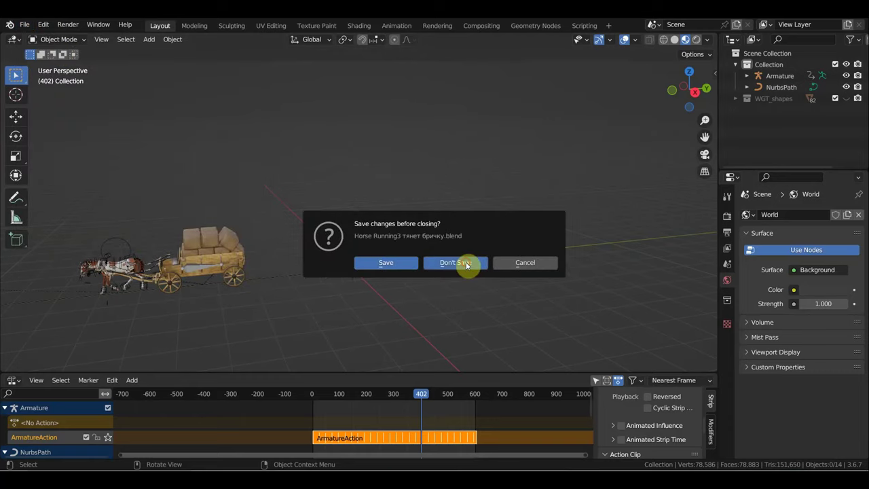
pyautogui.click(466, 266)
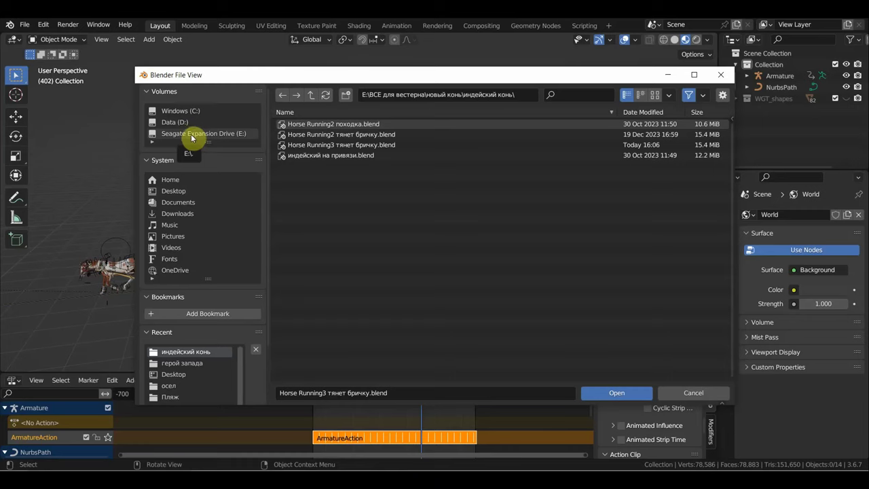
# Browse from the recent осел folder to the E: drive root and open ВСЕ для вестерна
pyautogui.scroll(-1, 197, 365)
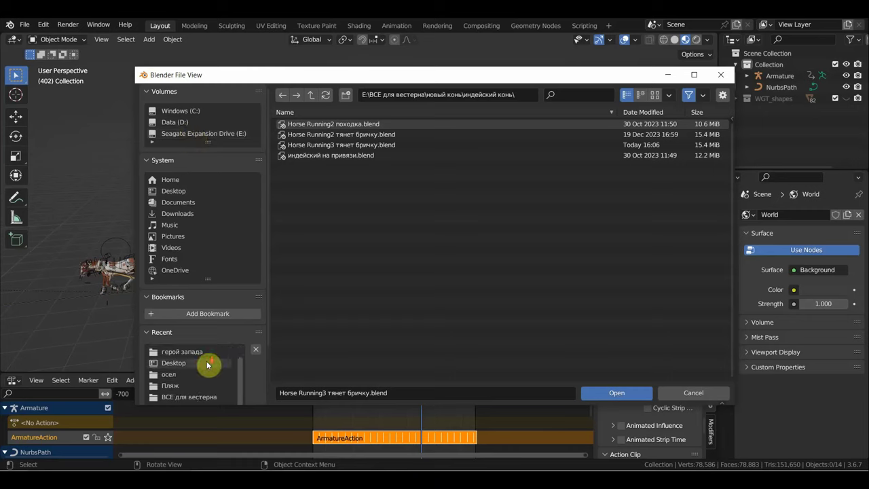
pyautogui.scroll(1, 196, 381)
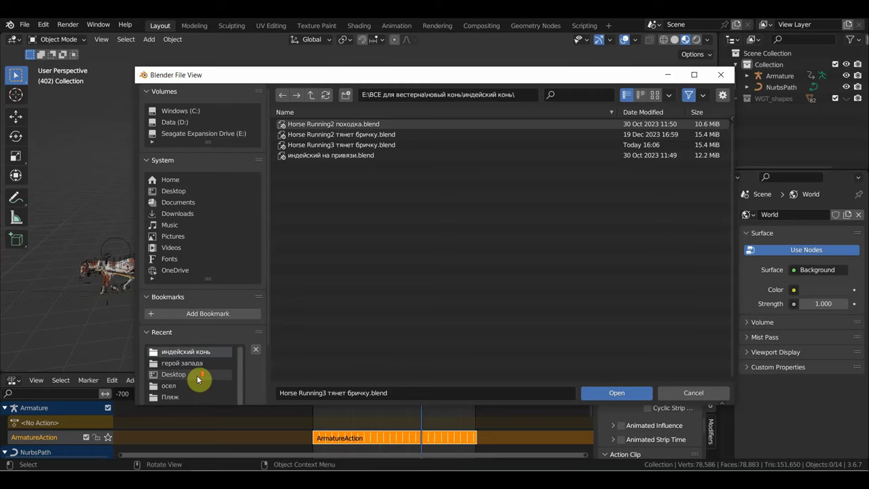
pyautogui.scroll(-1, 196, 381)
pyautogui.click(196, 377)
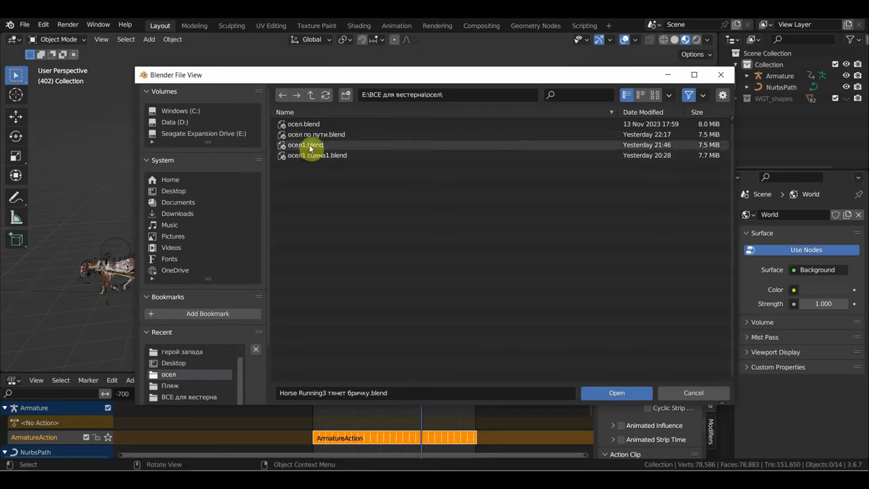
pyautogui.click(183, 134)
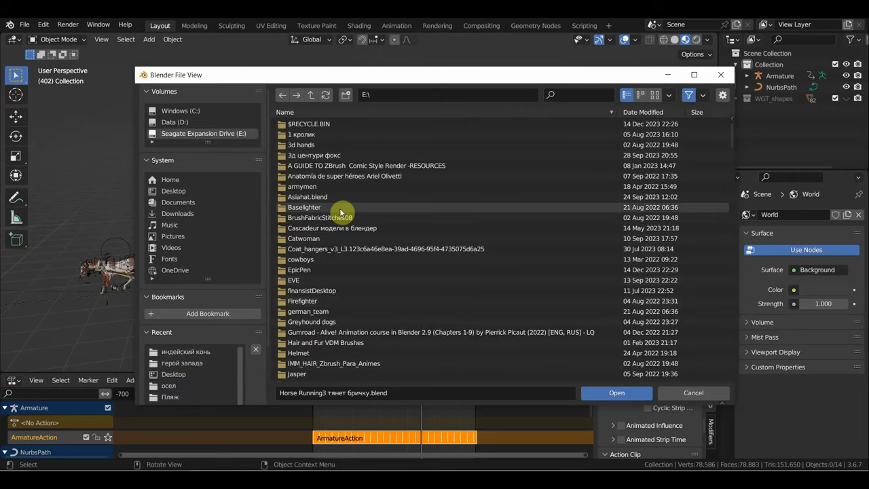
pyautogui.scroll(-2, 333, 296)
pyautogui.scroll(-4, 343, 297)
pyautogui.scroll(-1, 360, 296)
pyautogui.scroll(-2, 373, 295)
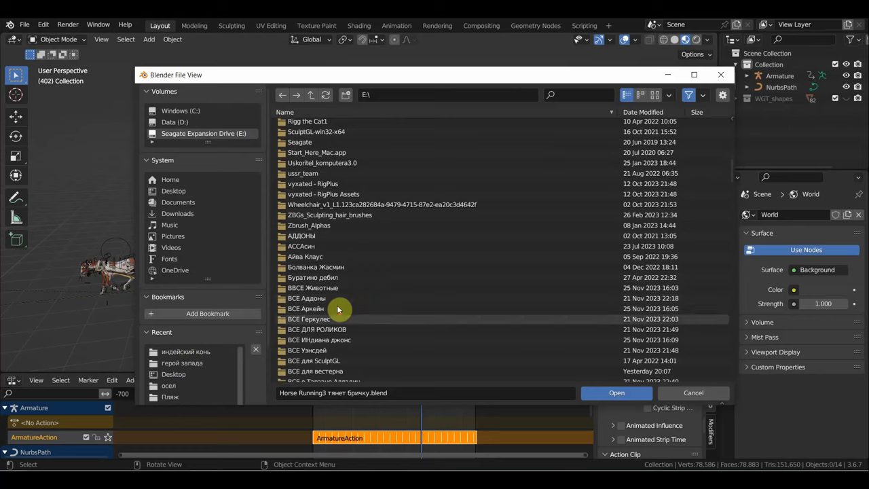
pyautogui.scroll(-3, 349, 299)
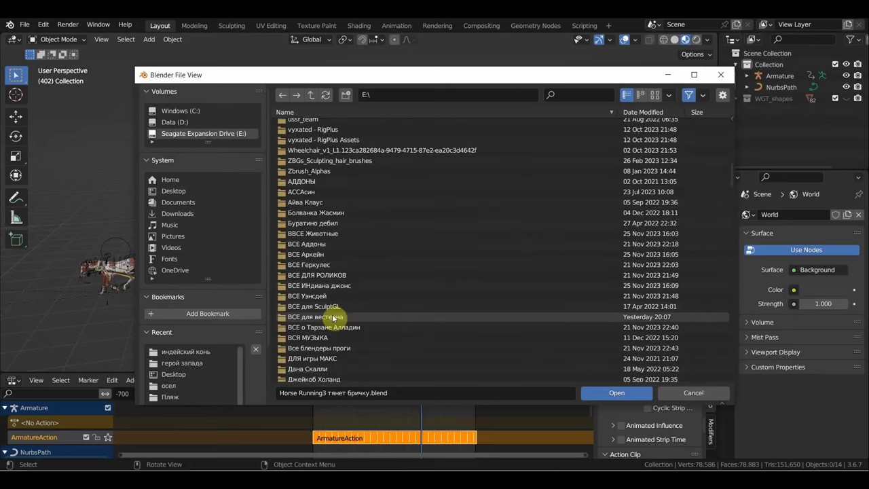
pyautogui.doubleClick(336, 316)
# Open ВСЕ для дикого запада 2 and its game subfolder, then cancel the file browser
pyautogui.scroll(-5, 412, 273)
pyautogui.scroll(-1, 407, 275)
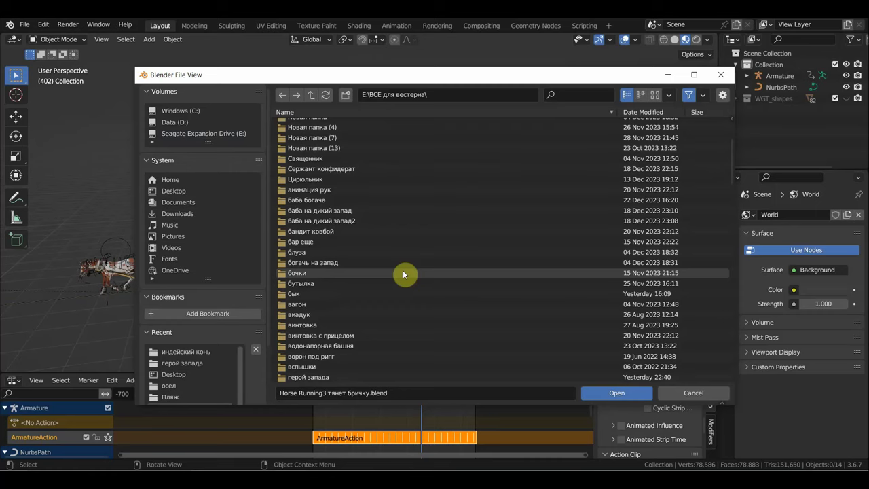
pyautogui.scroll(5, 394, 258)
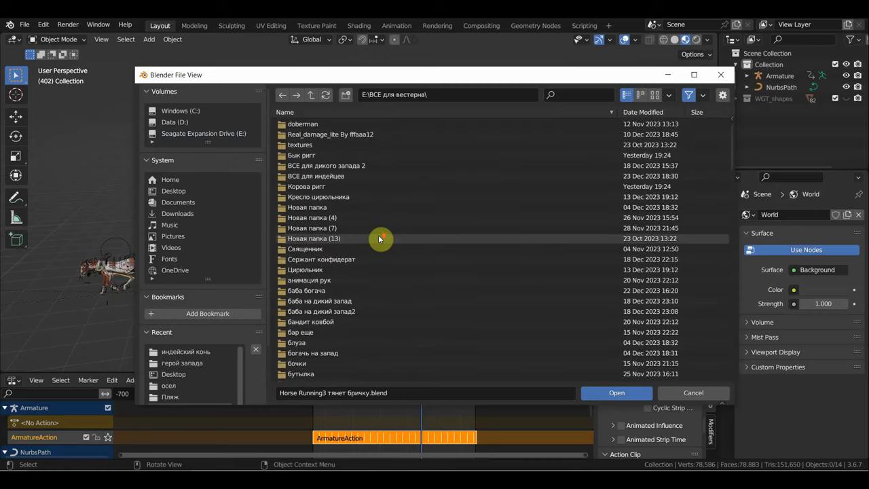
pyautogui.doubleClick(330, 166)
pyautogui.scroll(-1, 389, 249)
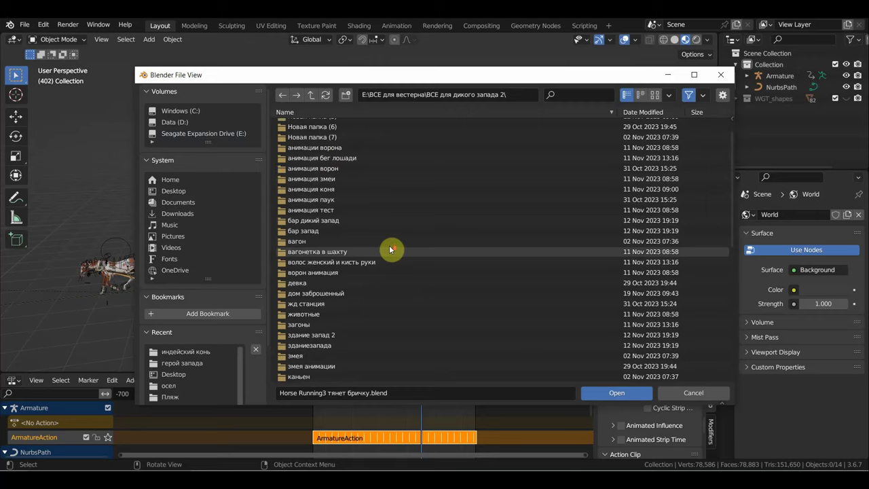
pyautogui.scroll(-10, 389, 250)
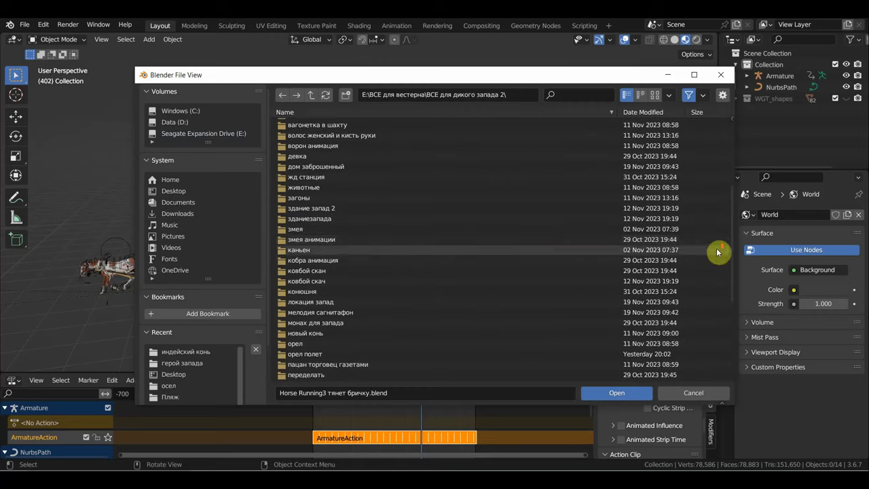
pyautogui.doubleClick(333, 377)
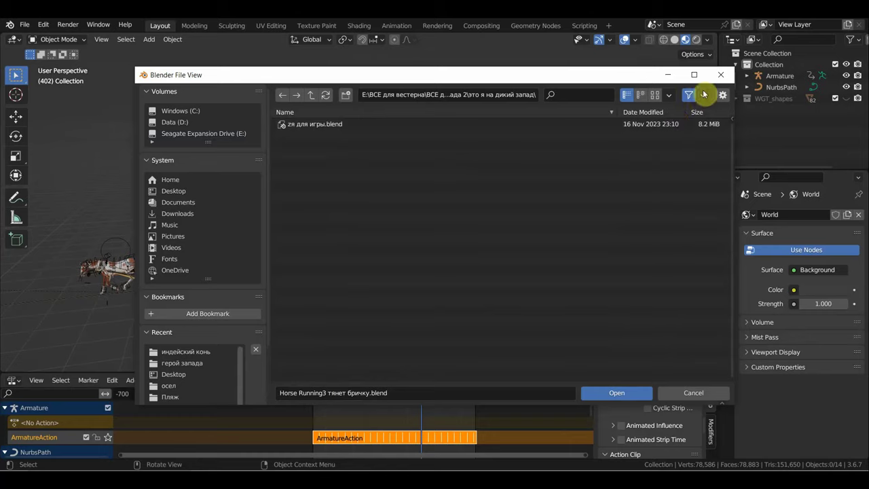
pyautogui.click(721, 74)
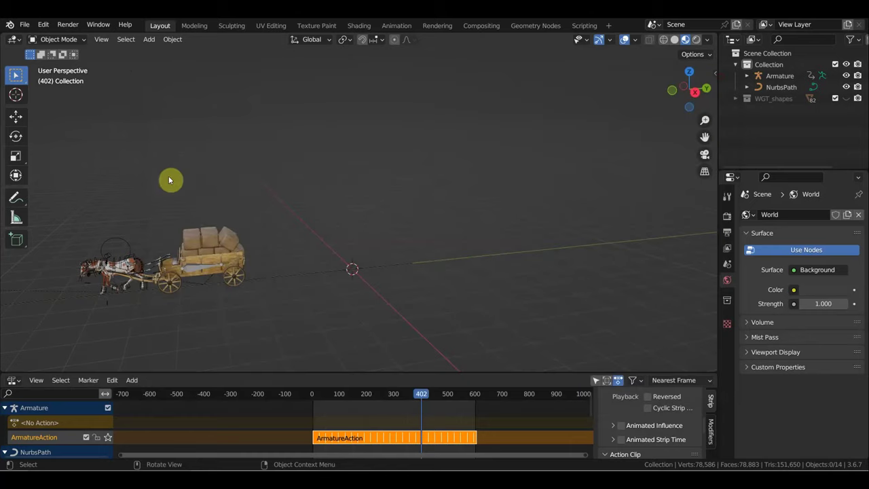
pyautogui.click(24, 26)
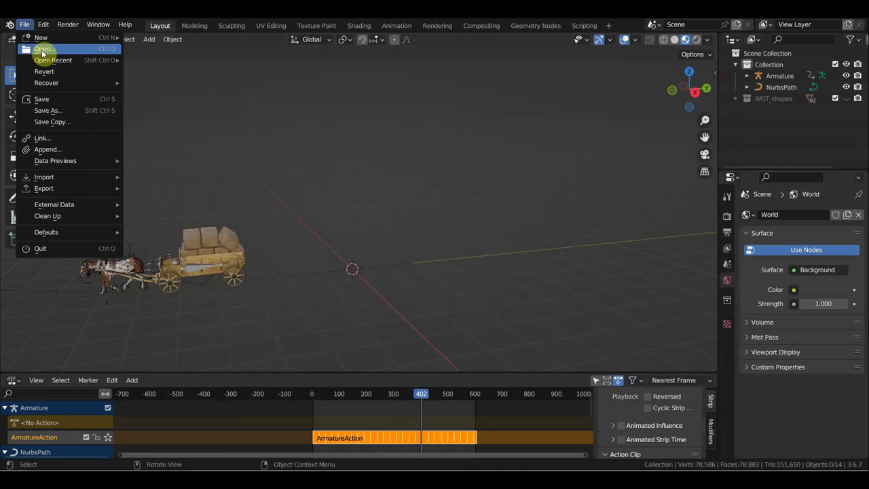
pyautogui.moveTo(53, 60)
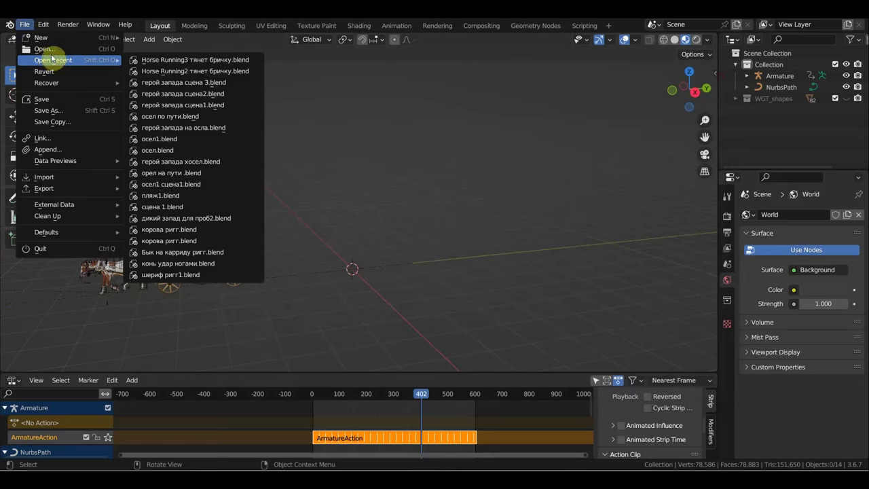
# Start opening a file without saving, browsing to the E: drive root
pyautogui.click(51, 53)
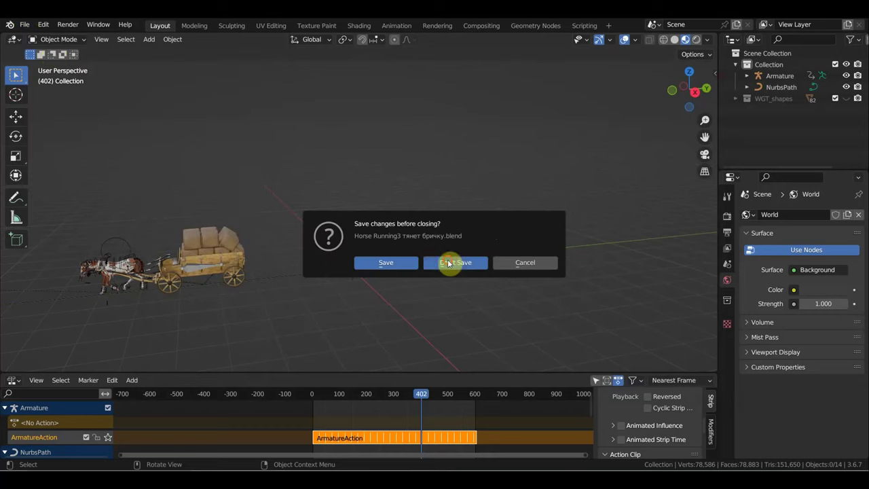
pyautogui.click(449, 262)
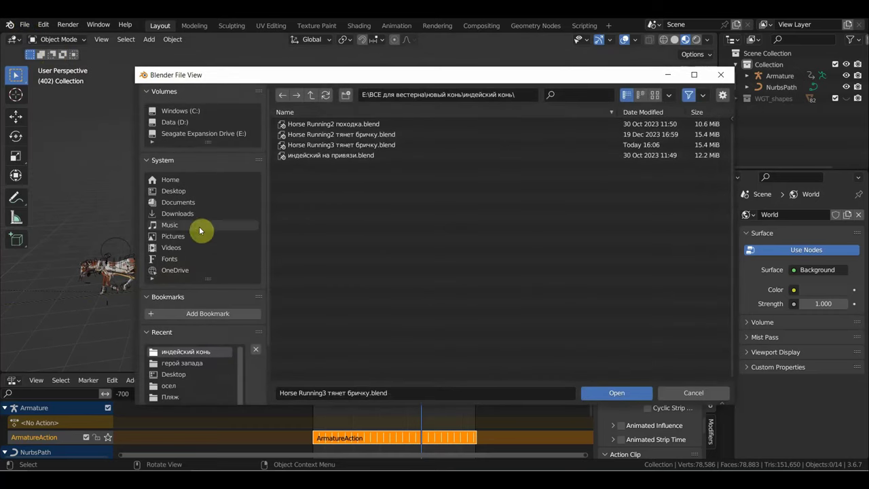
pyautogui.click(192, 134)
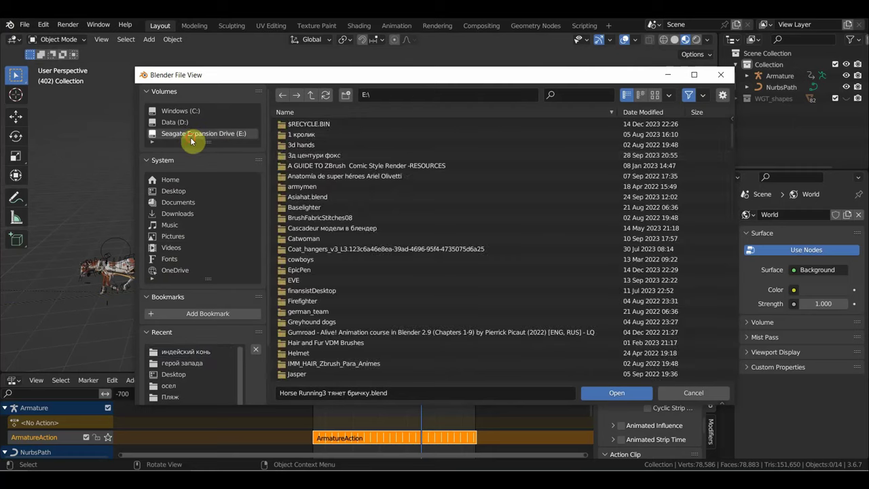
pyautogui.scroll(-5, 356, 291)
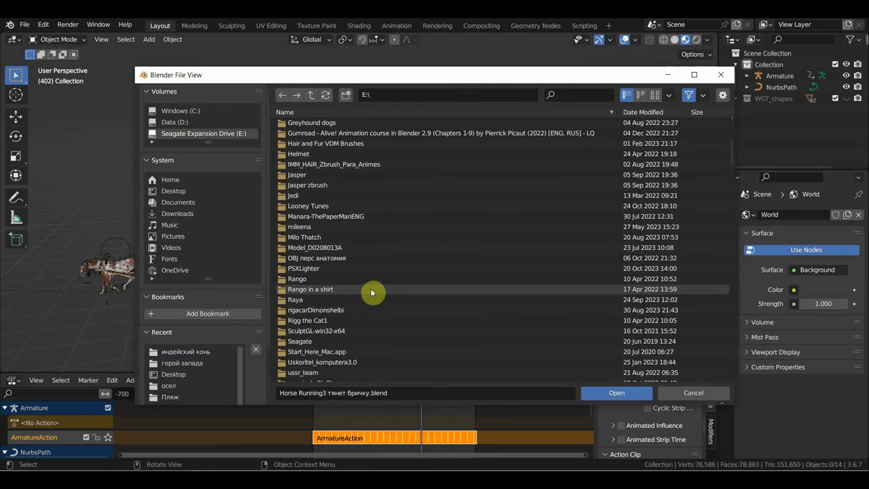
pyautogui.scroll(-2, 369, 292)
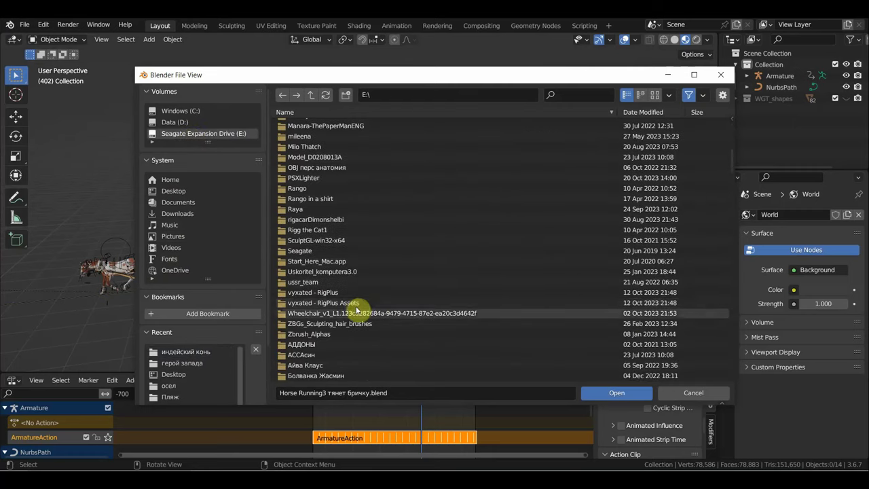
pyautogui.scroll(-2, 352, 308)
pyautogui.scroll(-1, 352, 307)
pyautogui.scroll(-1, 353, 306)
pyautogui.scroll(-1, 353, 306)
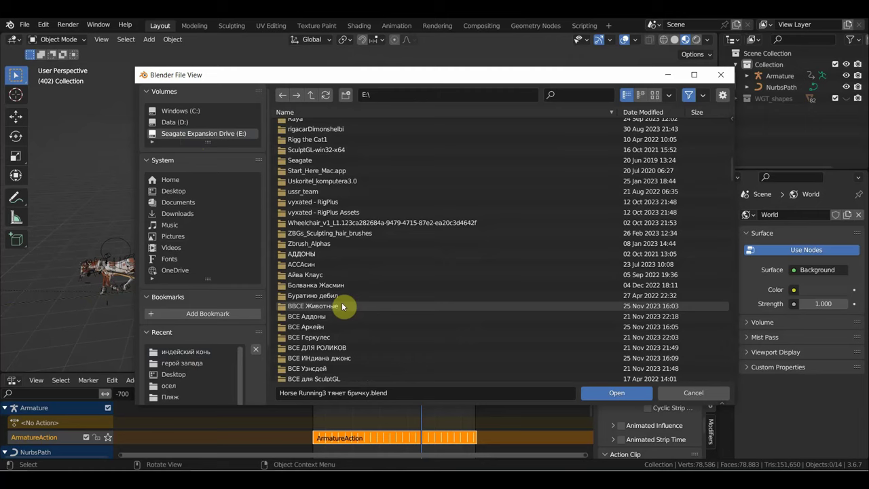
pyautogui.scroll(-2, 342, 307)
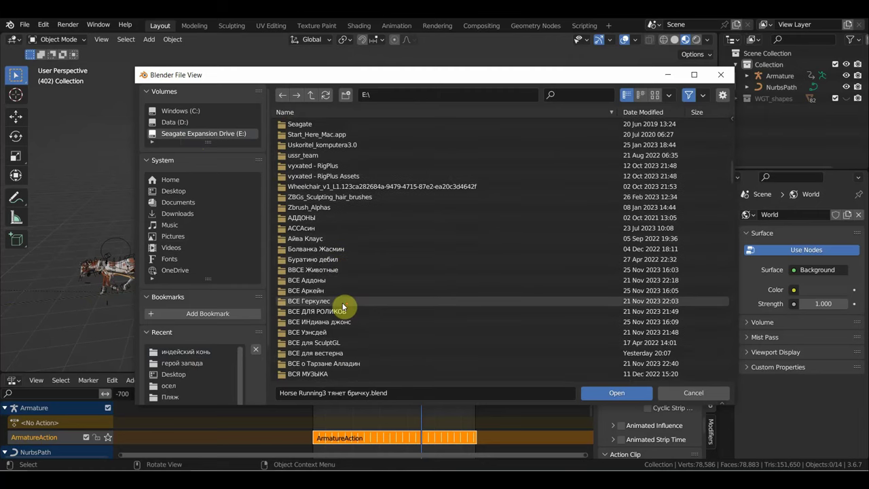
pyautogui.scroll(-5, 348, 303)
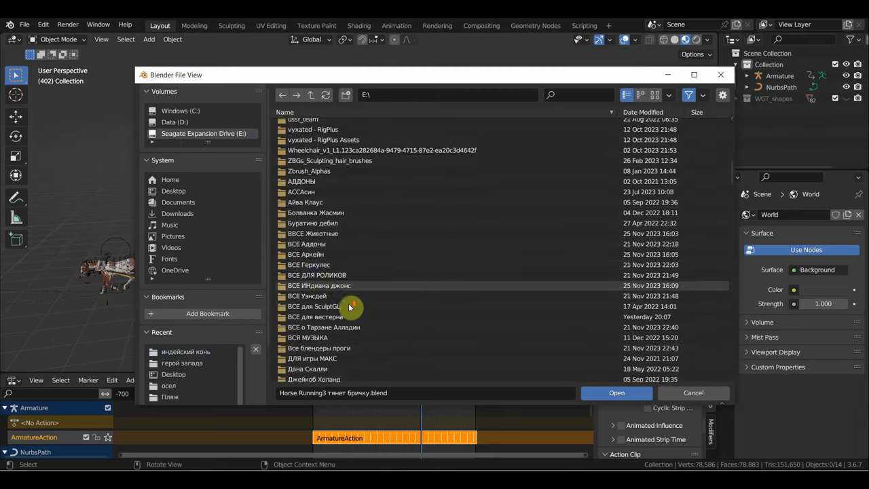
pyautogui.scroll(7, 476, 271)
pyautogui.scroll(2, 421, 271)
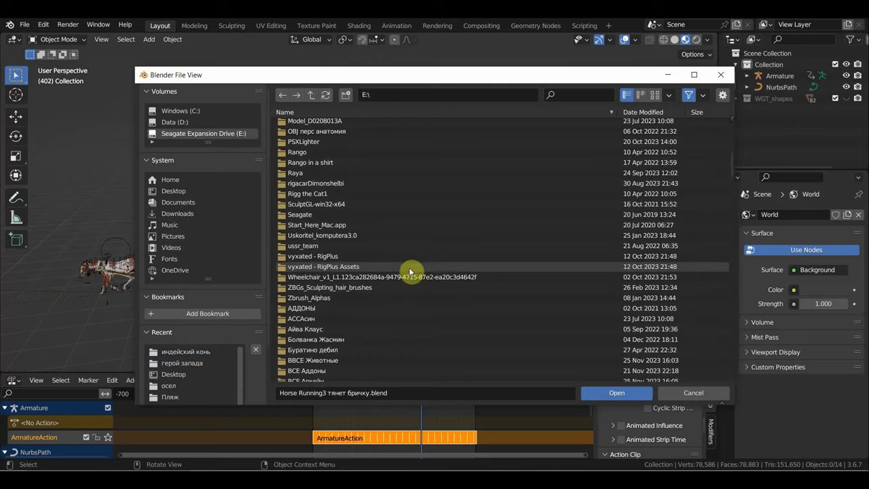
pyautogui.scroll(-4, 389, 299)
pyautogui.scroll(-2, 382, 300)
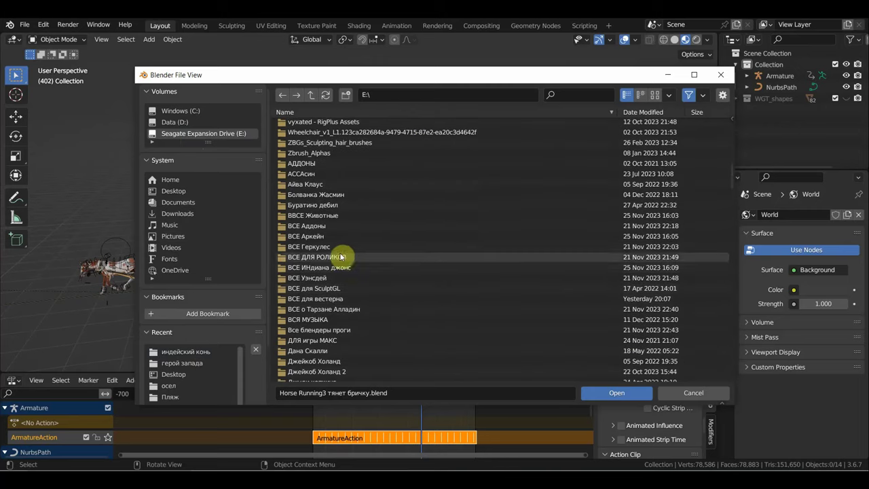
# Open the character's .blend from ВСЕ для вестерна > ВСЕ для дикого запада 2 > это я на дикий запад
pyautogui.doubleClick(333, 299)
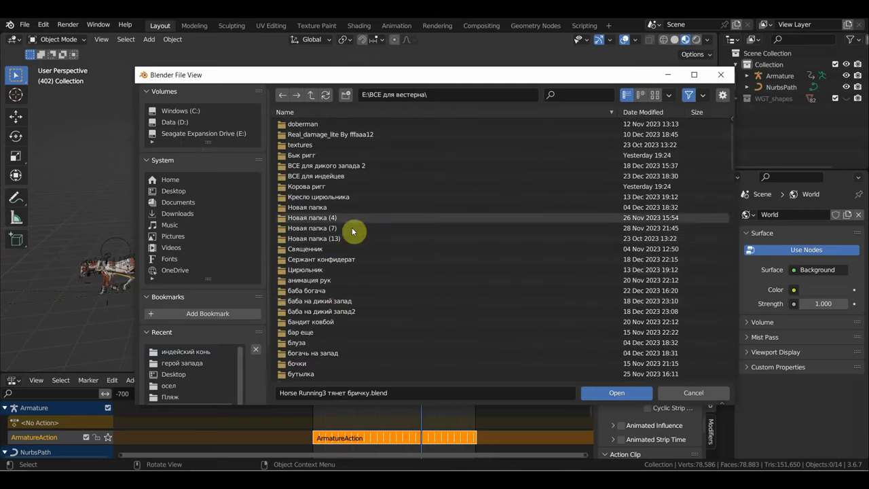
pyautogui.doubleClick(331, 170)
pyautogui.moveTo(729, 144); pyautogui.dragTo(719, 353)
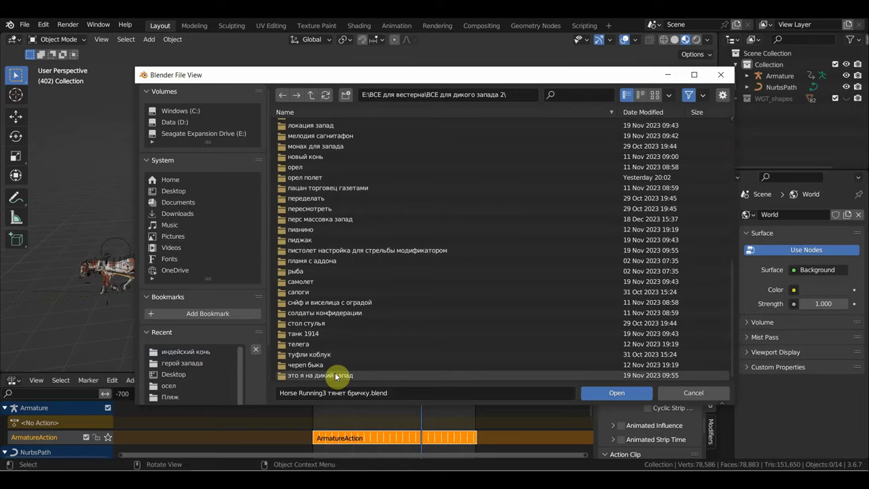
pyautogui.doubleClick(336, 376)
pyautogui.doubleClick(301, 126)
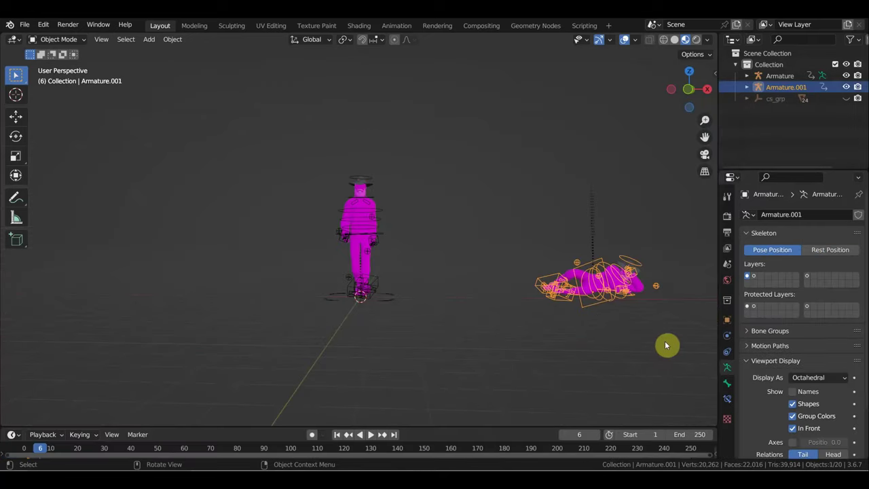
# Delete the extra lying-down rig on the right and switch to front view
pyautogui.moveTo(666, 345); pyautogui.dragTo(489, 229)
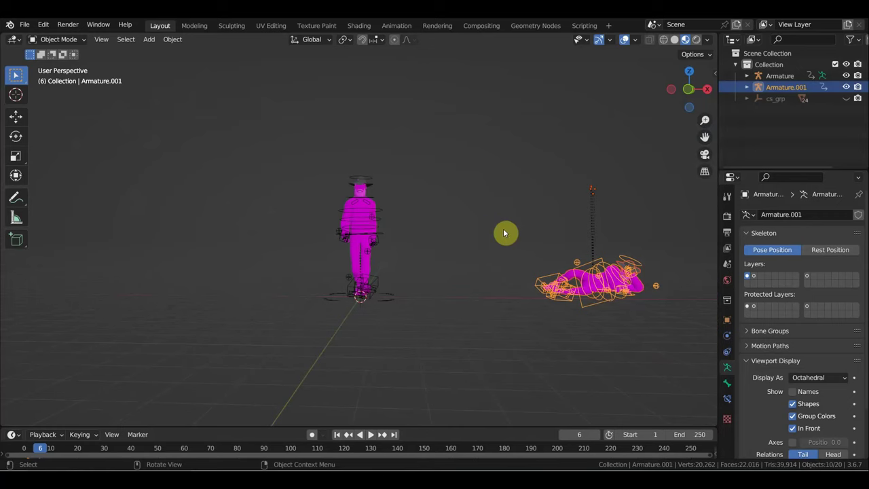
pyautogui.press('Delete')
pyautogui.press('KP_1')
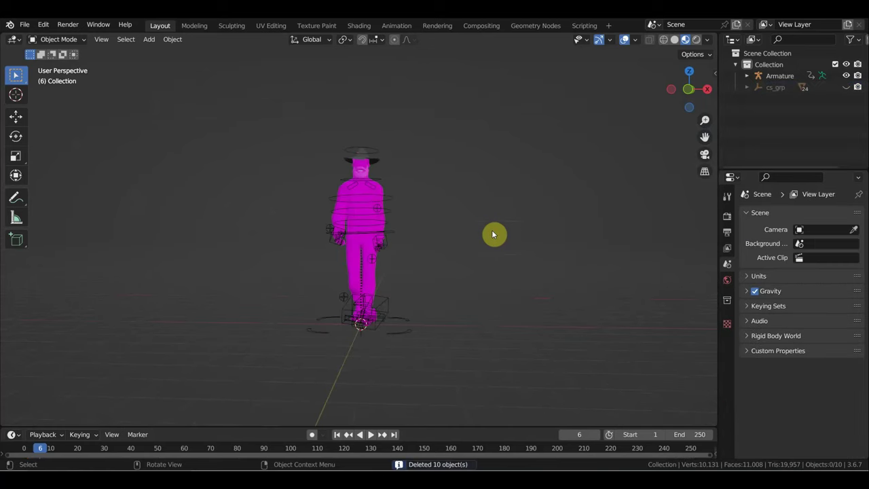
pyautogui.scroll(2, 364, 217)
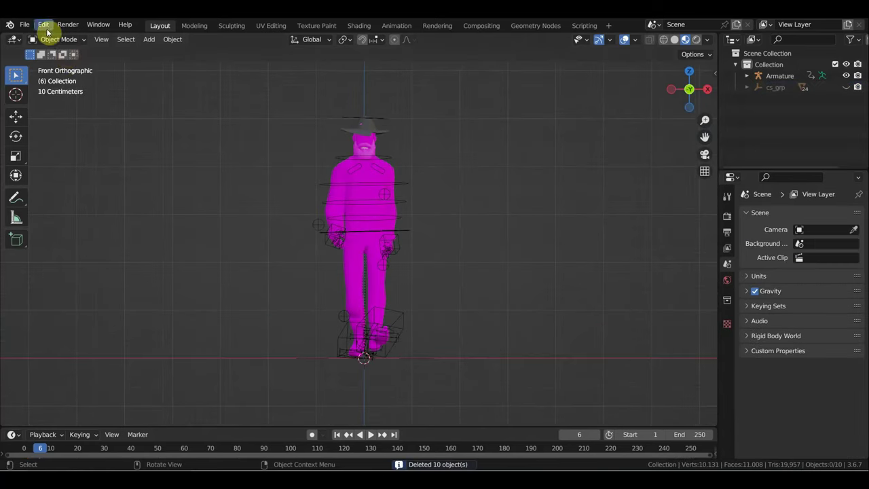
# Run Find Missing Files on the project folder to relink the textures
pyautogui.click(24, 25)
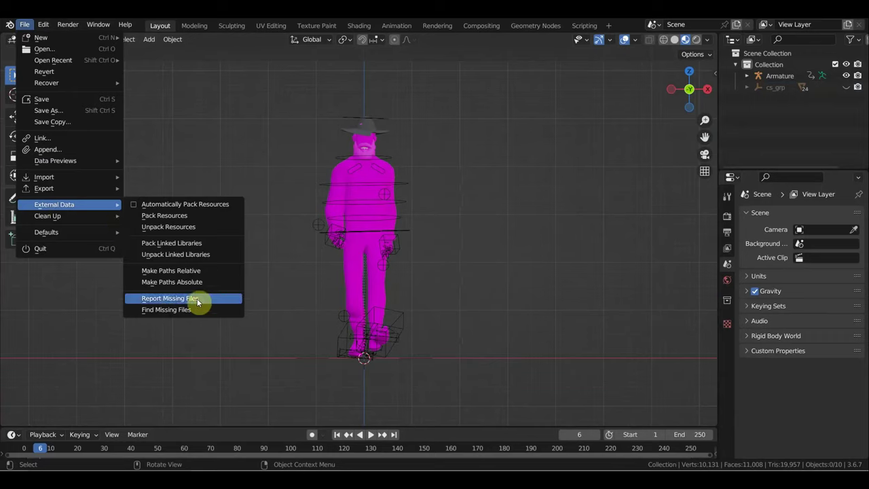
pyautogui.click(190, 308)
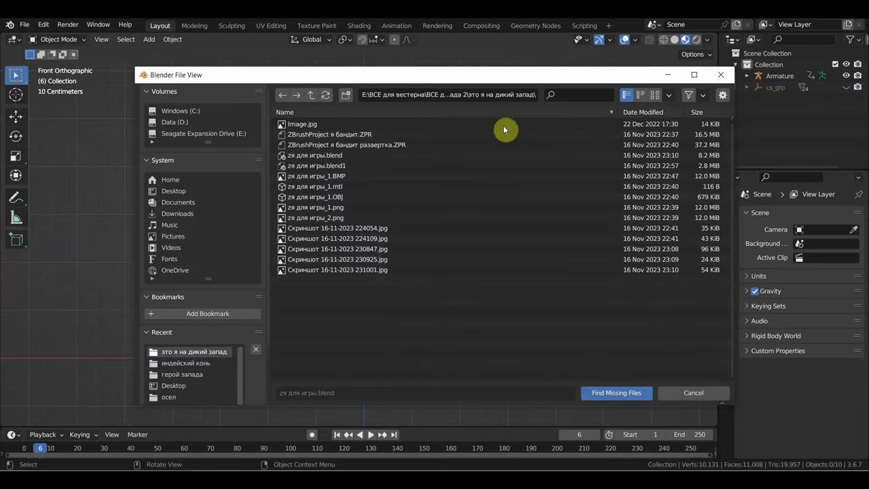
pyautogui.click(614, 394)
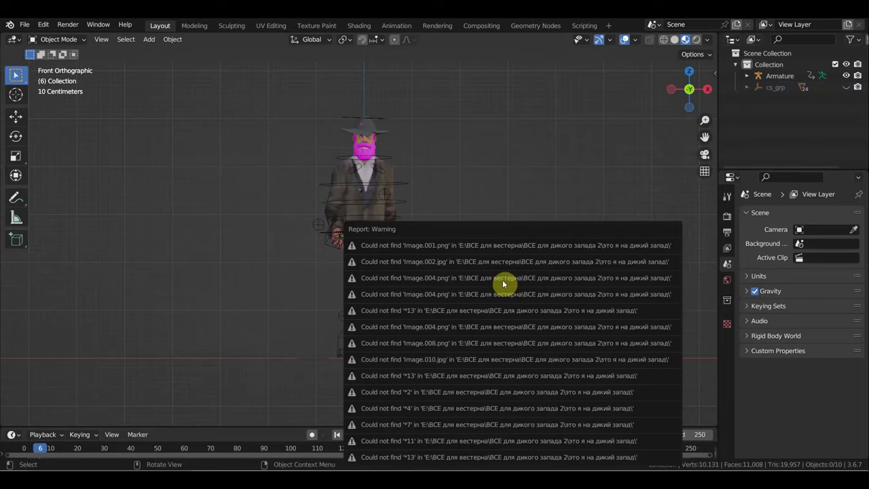
# Select and delete the cowboy's magenta Wolf3D_Beard
pyautogui.scroll(2, 468, 173)
pyautogui.scroll(2, 476, 217)
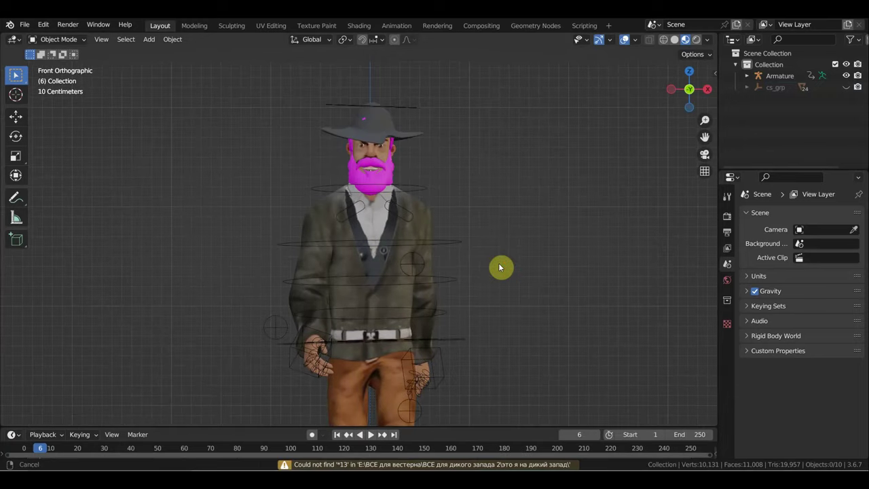
pyautogui.click(389, 178)
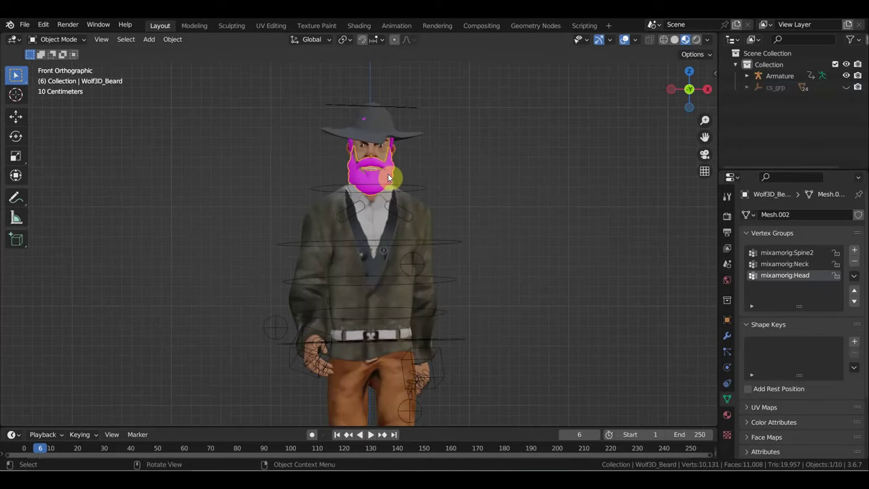
pyautogui.press('x')
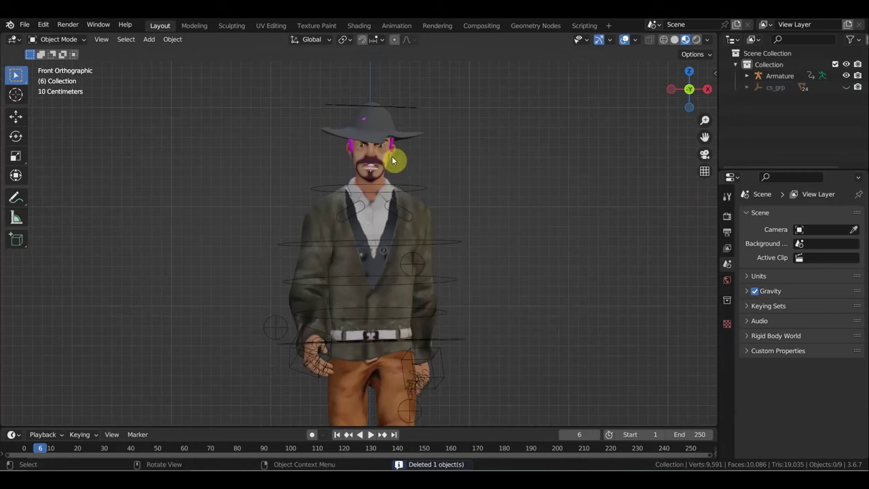
pyautogui.click(392, 144)
# Replace Wolf3D_Hair's Wolf3D_Hair.001 material with a new material
pyautogui.click(392, 145)
pyautogui.click(392, 145)
pyautogui.moveTo(411, 150); pyautogui.dragTo(342, 150, button='middle')
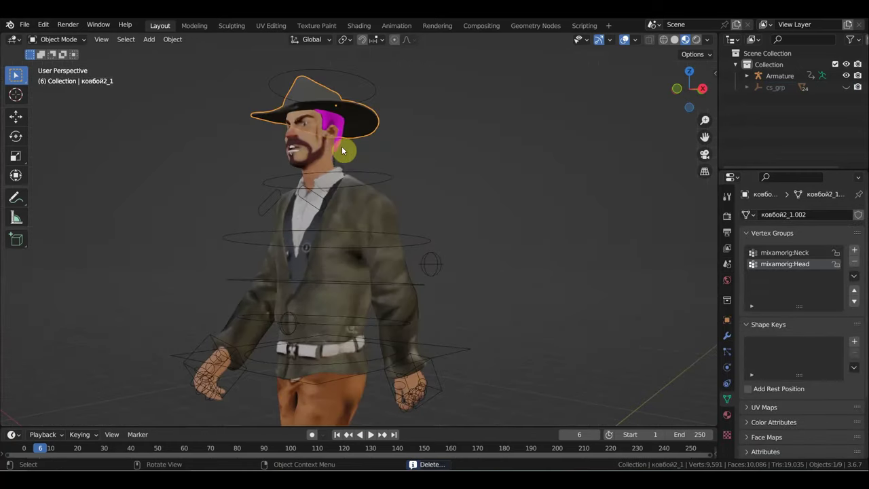
pyautogui.click(325, 125)
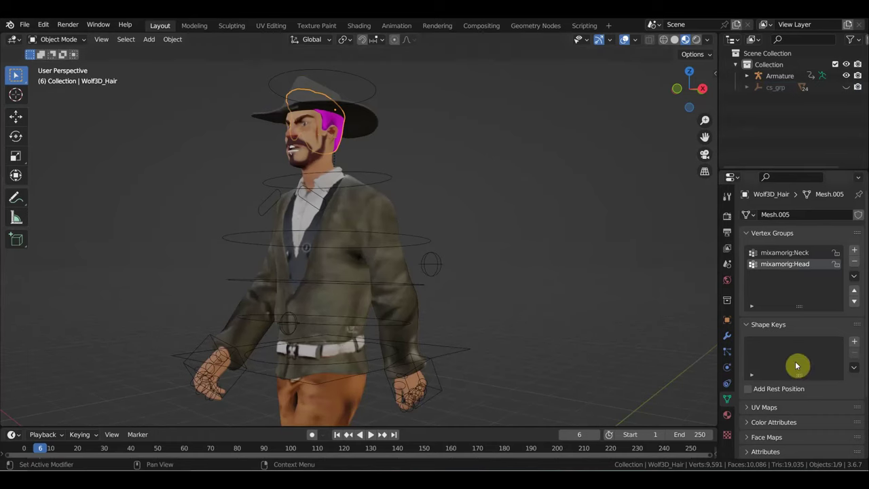
pyautogui.click(727, 417)
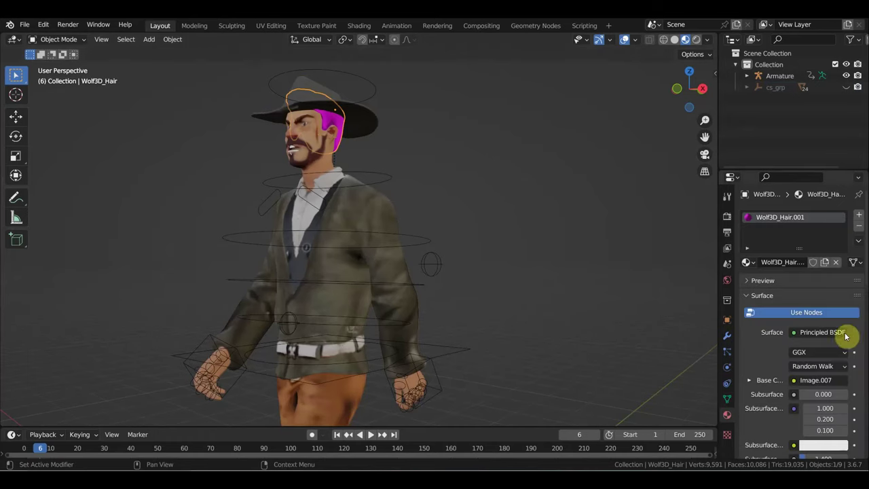
pyautogui.click(859, 227)
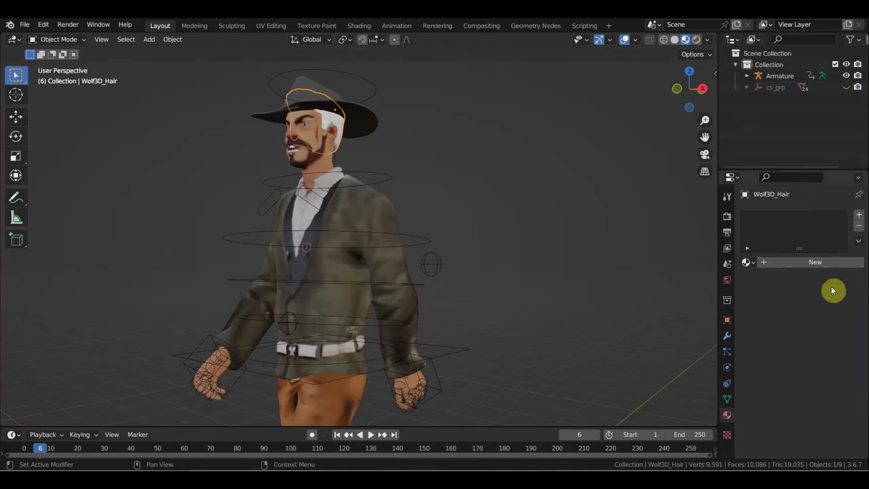
pyautogui.click(824, 263)
# Set the new material's Principled BSDF Base Color to dark brown
pyautogui.click(830, 382)
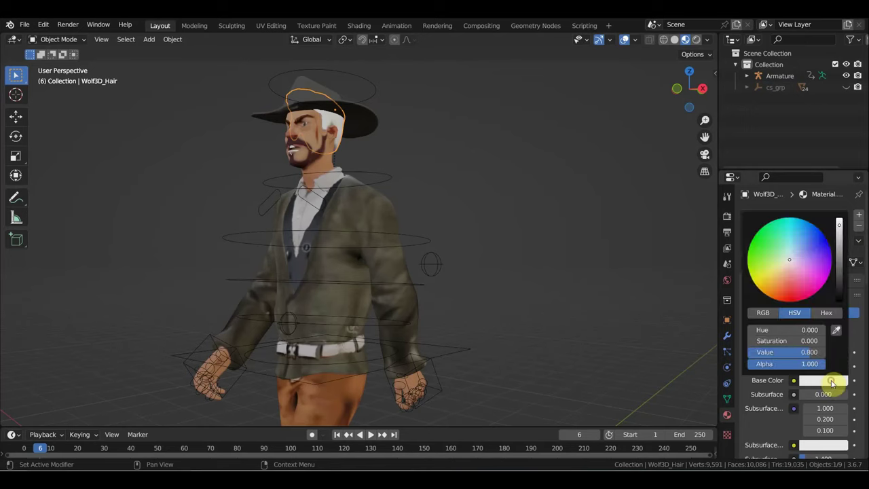
pyautogui.moveTo(839, 227)
pyautogui.mouseDown()
pyautogui.moveTo(839, 299)
pyautogui.moveTo(840, 280)
pyautogui.mouseUp()
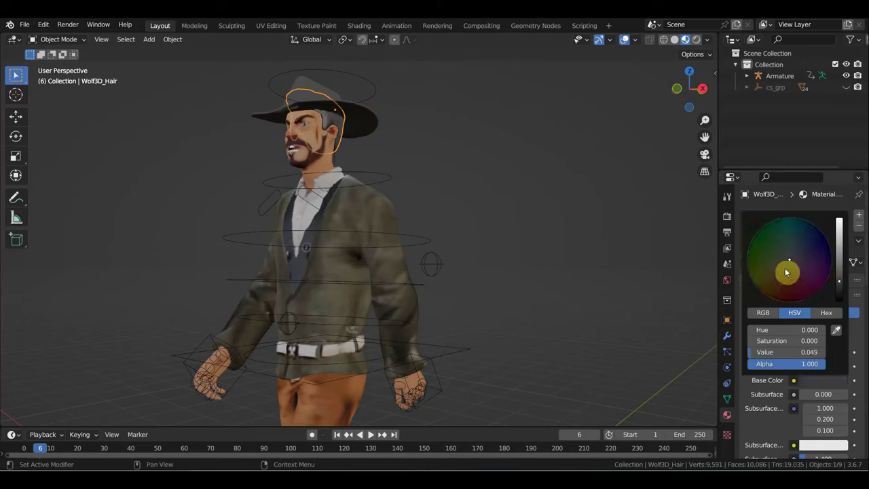
pyautogui.moveTo(782, 268); pyautogui.dragTo(784, 271)
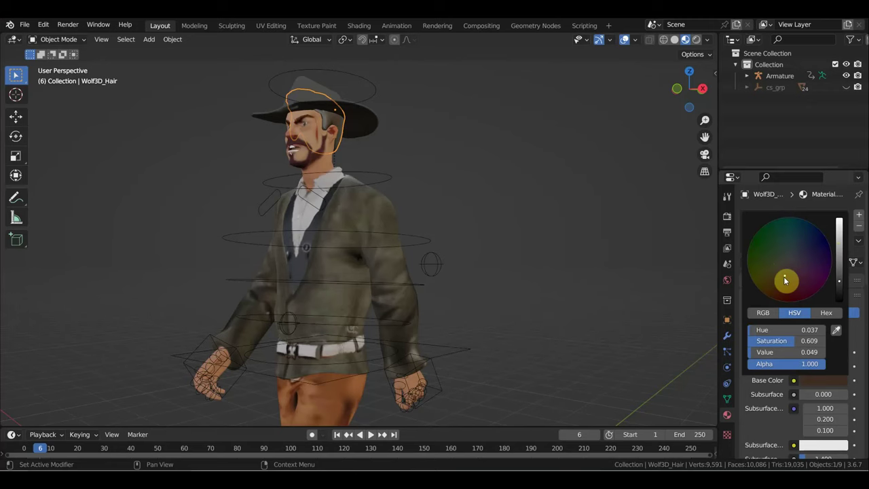
pyautogui.moveTo(786, 279); pyautogui.dragTo(781, 280)
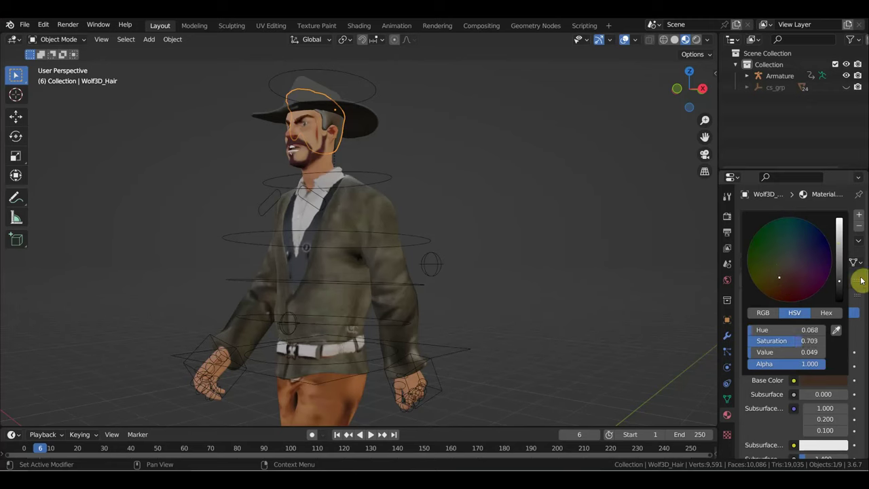
pyautogui.moveTo(839, 280); pyautogui.dragTo(839, 268)
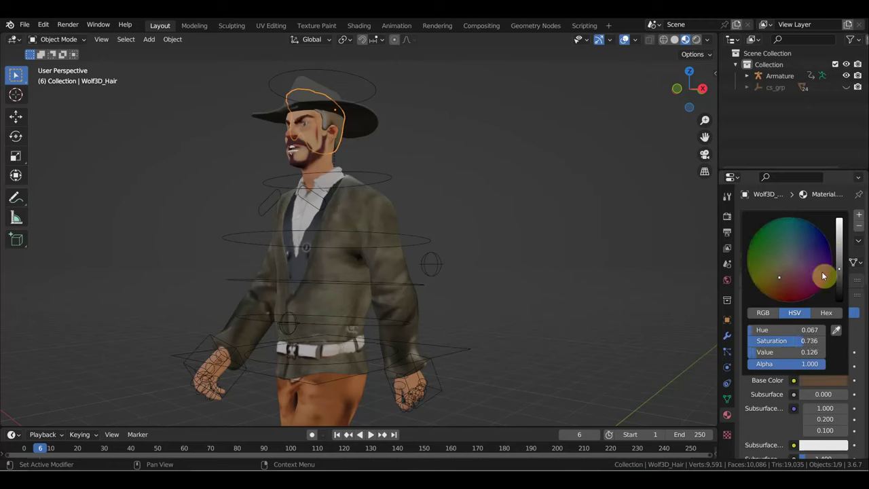
pyautogui.click(772, 280)
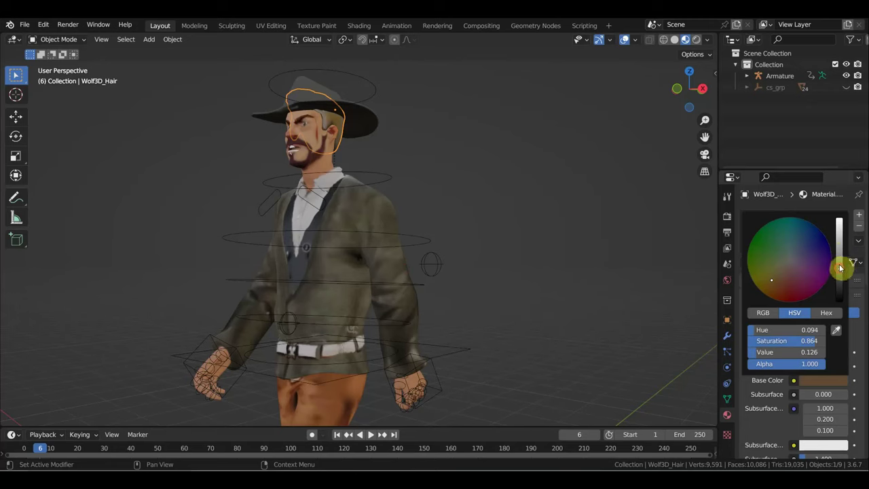
pyautogui.moveTo(839, 268); pyautogui.dragTo(839, 276)
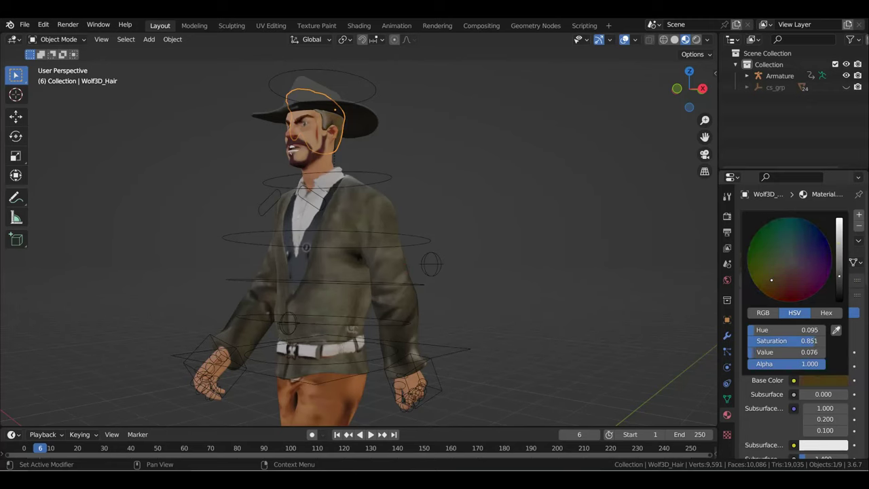
pyautogui.click(774, 285)
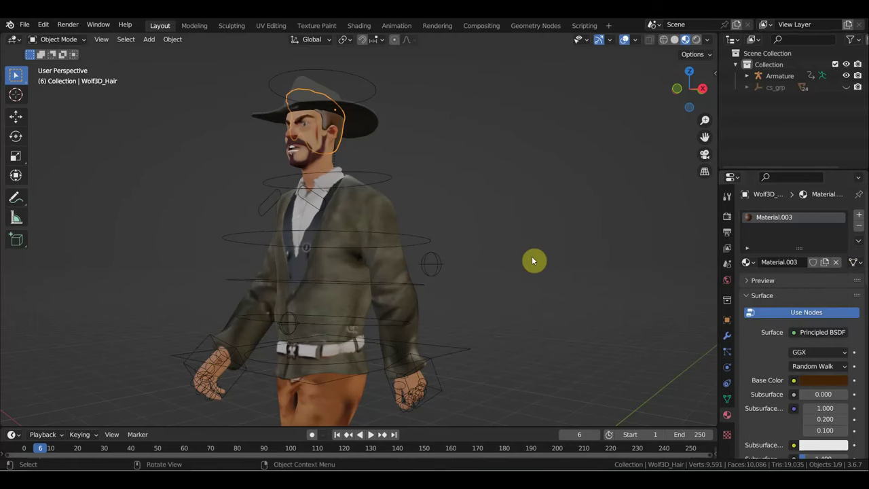
pyautogui.moveTo(537, 255); pyautogui.dragTo(615, 253, button='middle')
# Switch to front view and Save As, editing the proposed name zя для игры.blend
pyautogui.press('KP_1')
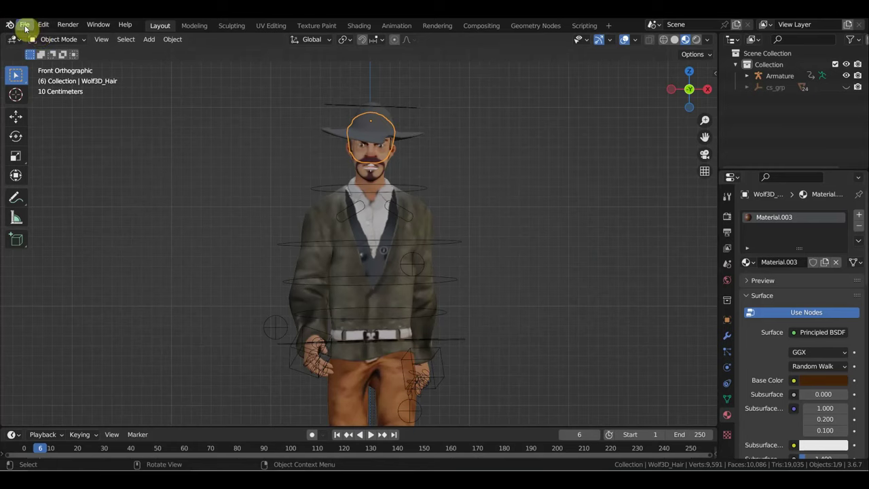
pyautogui.click(25, 28)
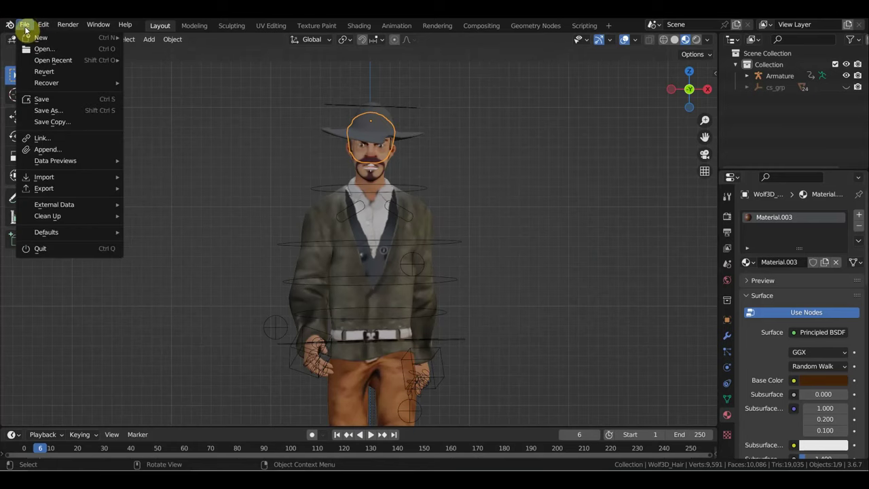
pyautogui.click(57, 113)
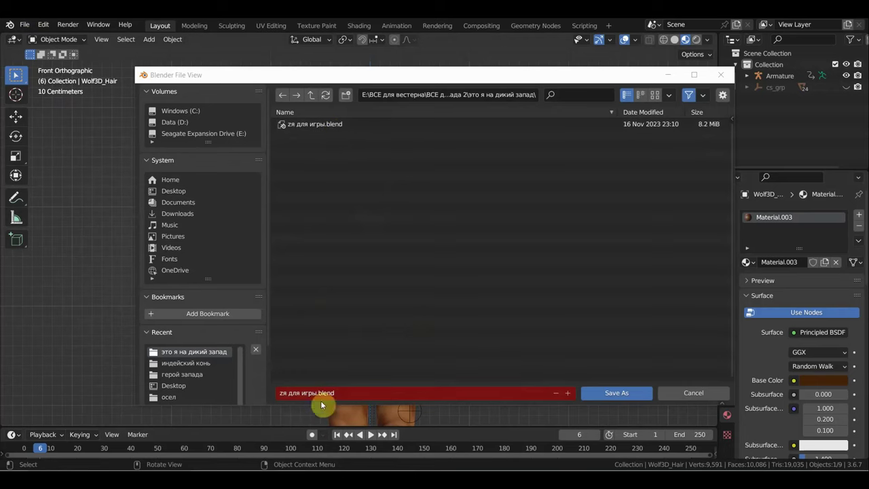
pyautogui.click(347, 393)
pyautogui.moveTo(346, 392); pyautogui.dragTo(289, 392)
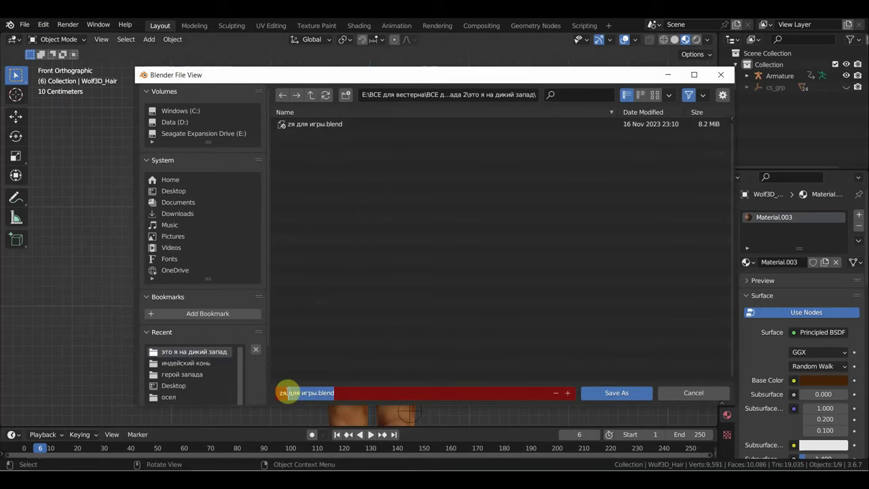
pyautogui.click(342, 395)
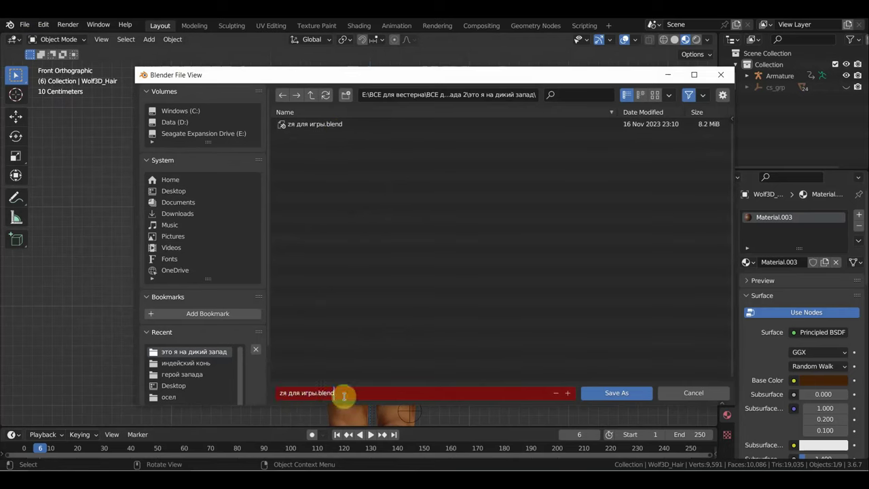
pyautogui.moveTo(342, 394)
pyautogui.mouseDown()
pyautogui.moveTo(306, 392)
pyautogui.moveTo(300, 380)
pyautogui.mouseUp()
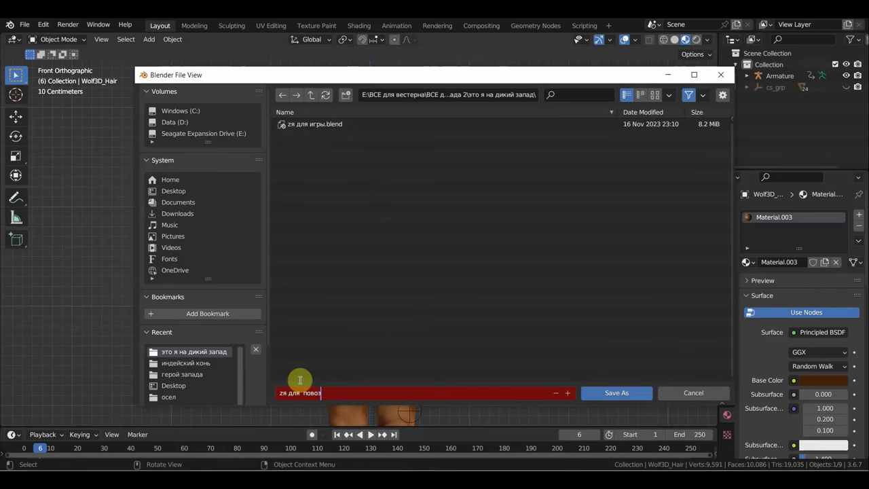
# Save the file as 'zя для повозки.blend' and browse for linking to the индейский конь folder
pyautogui.press('Return')
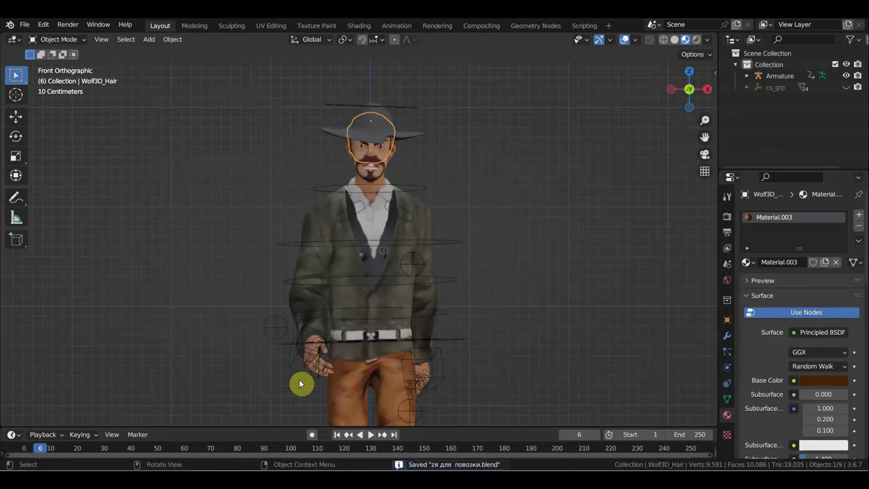
pyautogui.click(26, 25)
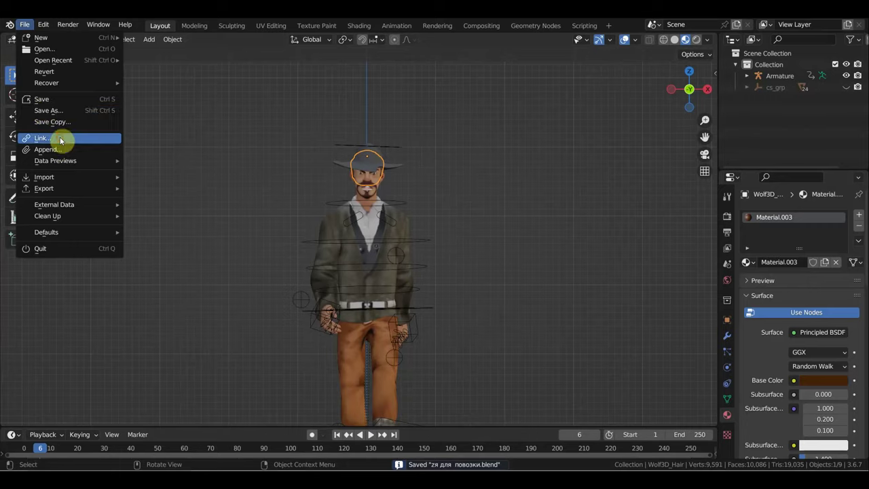
pyautogui.click(60, 140)
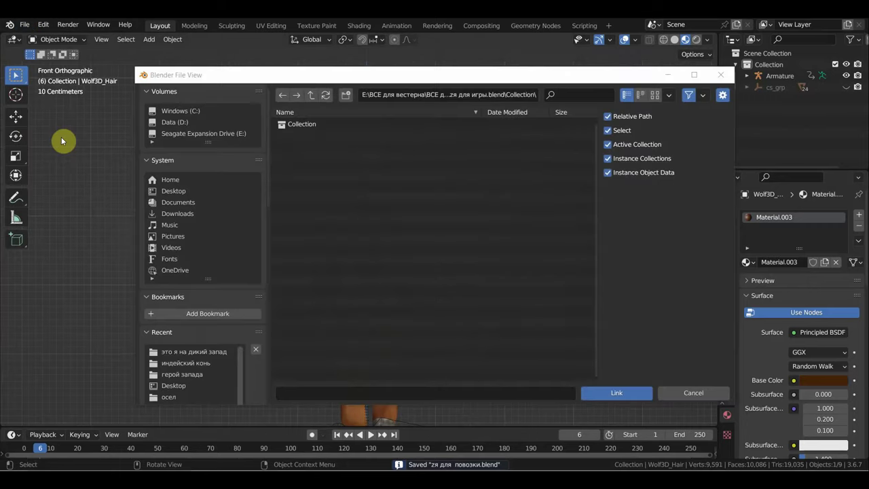
pyautogui.click(182, 193)
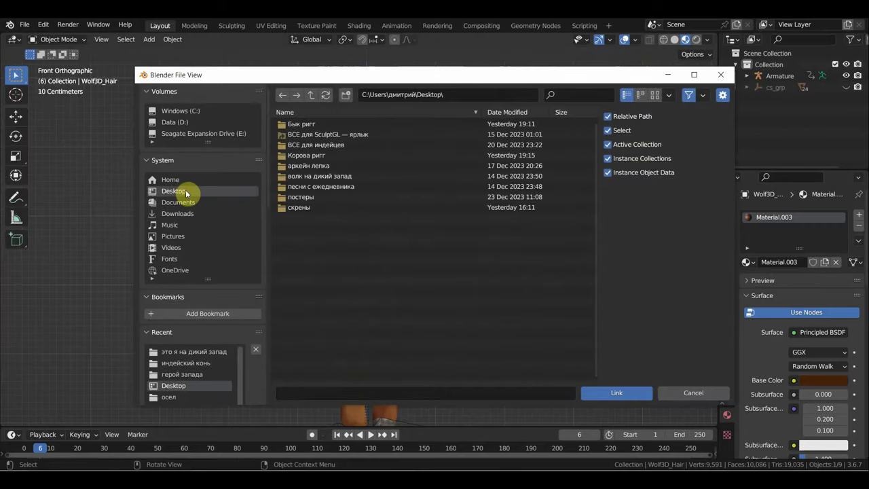
pyautogui.click(197, 363)
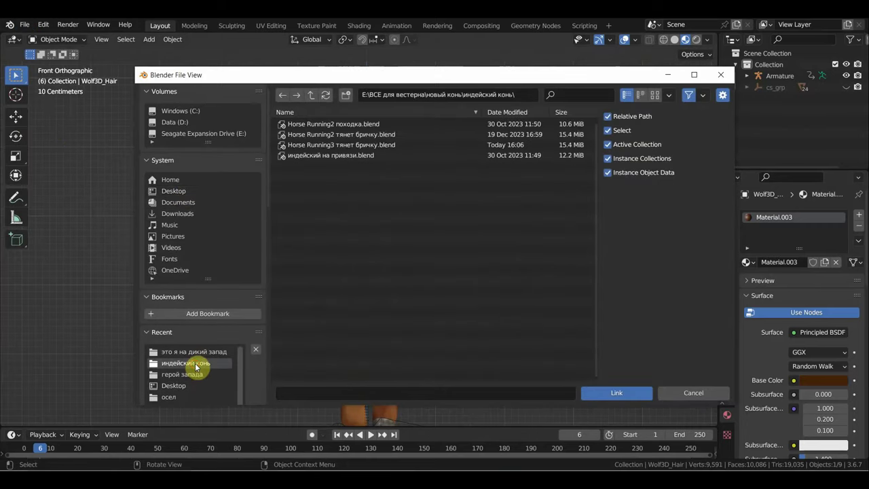
# Link the Collection from 'Horse Running3 тянет бричку.blend' into the scene
pyautogui.doubleClick(348, 146)
pyautogui.click(304, 156)
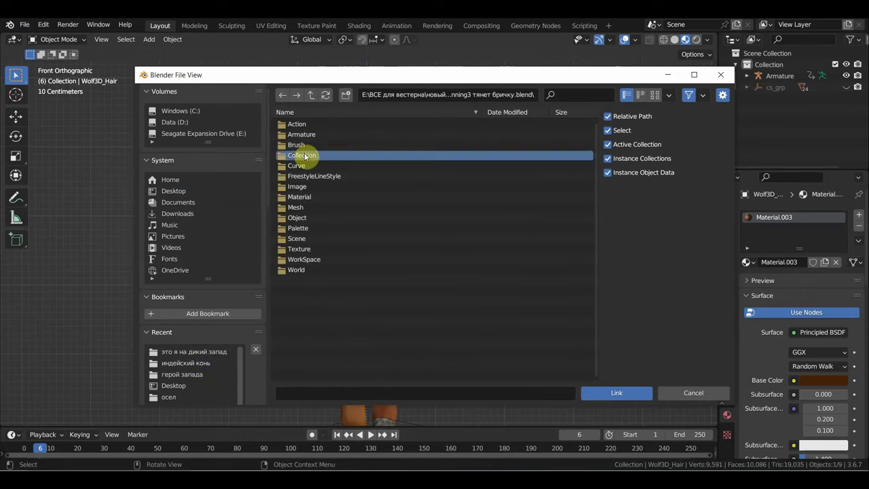
pyautogui.doubleClick(305, 156)
pyautogui.doubleClick(305, 130)
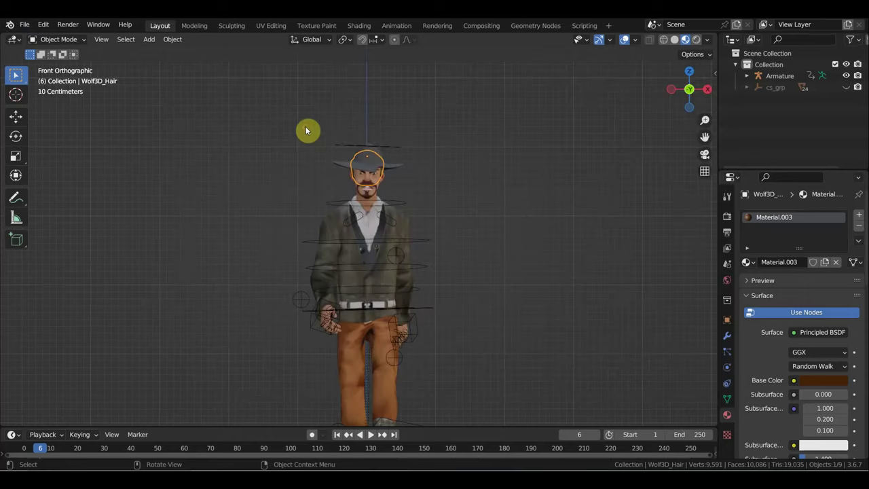
pyautogui.moveTo(450, 258)
pyautogui.mouseDown(button='middle')
pyautogui.moveTo(457, 269)
pyautogui.moveTo(353, 257)
pyautogui.moveTo(439, 243)
pyautogui.mouseUp(button='middle')
# Switch to Right orthographic view, enlarge the timeline and set the current frame to 0
pyautogui.press('KP_3')
pyautogui.scroll(-4, 355, 256)
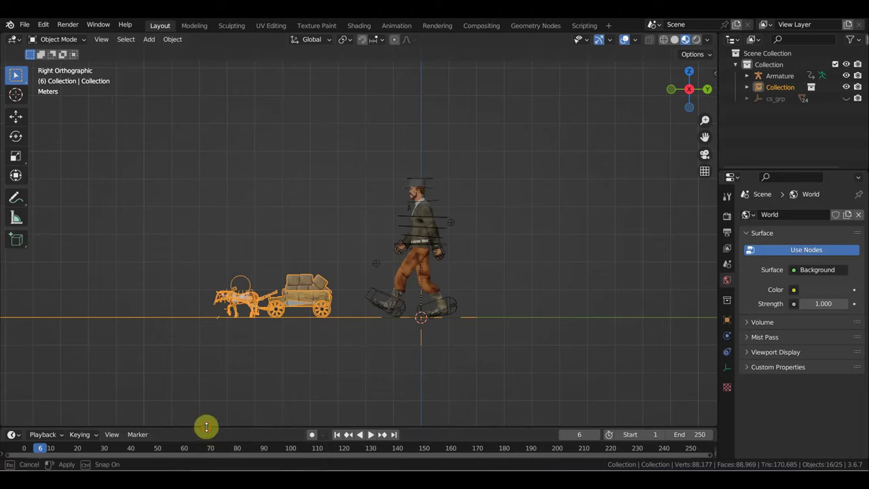
pyautogui.moveTo(205, 427); pyautogui.dragTo(219, 378)
pyautogui.moveTo(188, 427); pyautogui.dragTo(249, 440, button='middle')
pyautogui.moveTo(313, 446); pyautogui.dragTo(366, 453, button='middle')
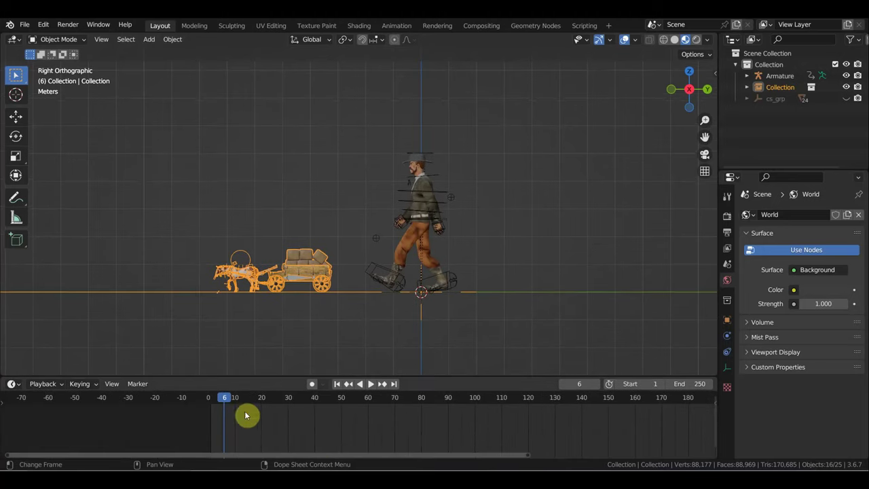
pyautogui.moveTo(224, 401); pyautogui.dragTo(210, 402)
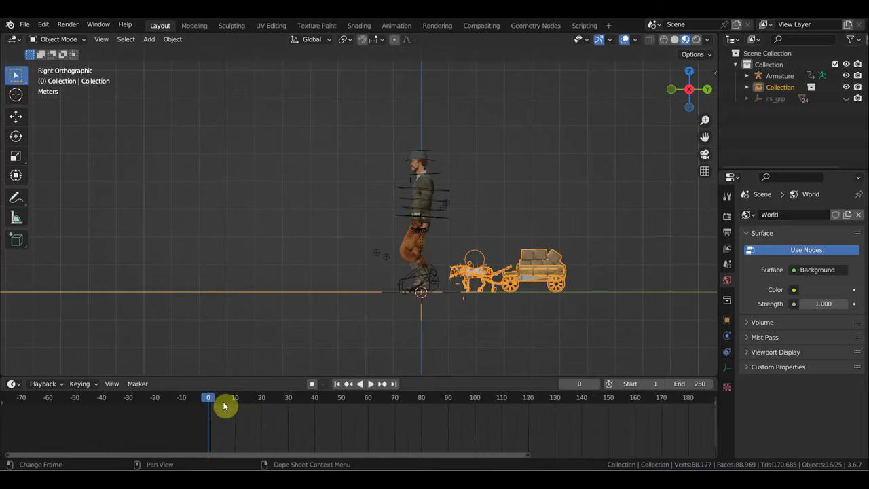
pyautogui.scroll(1, 471, 314)
pyautogui.scroll(1, 419, 312)
pyautogui.scroll(1, 381, 237)
# Select the linked horse-and-wagon instance and begin scaling it up
pyautogui.click(392, 200)
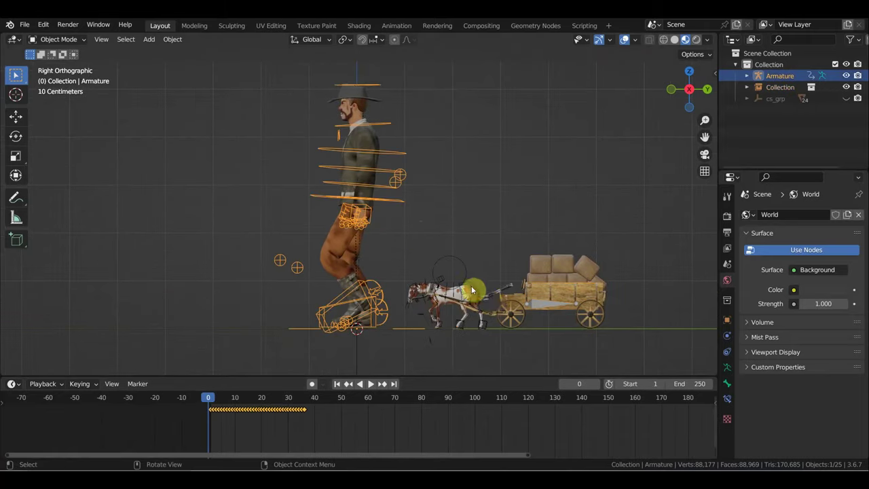
pyautogui.click(445, 275)
pyautogui.scroll(-3, 469, 313)
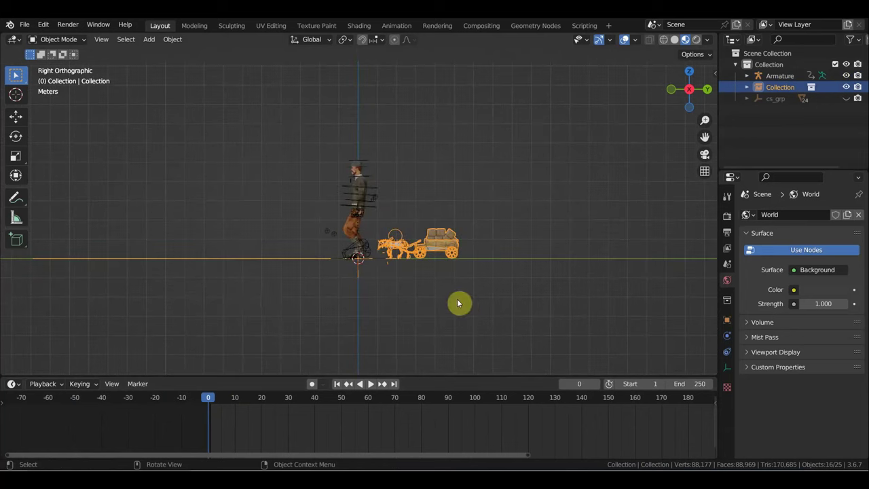
pyautogui.press('s')
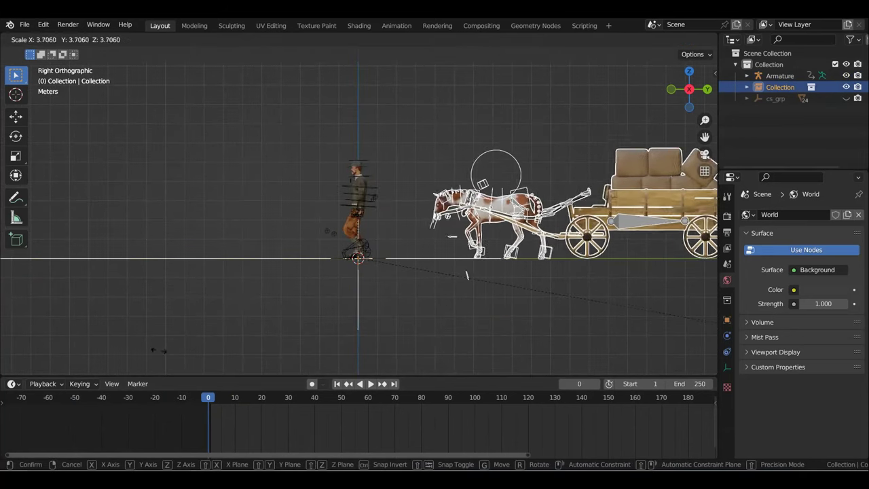
# Scale the horse and wagon up further to match the cowboy's size
pyautogui.click(211, 354)
pyautogui.keyDown('shift'); pyautogui.moveTo(482, 339); pyautogui.dragTo(289, 354, button='middle'); pyautogui.keyUp('shift')
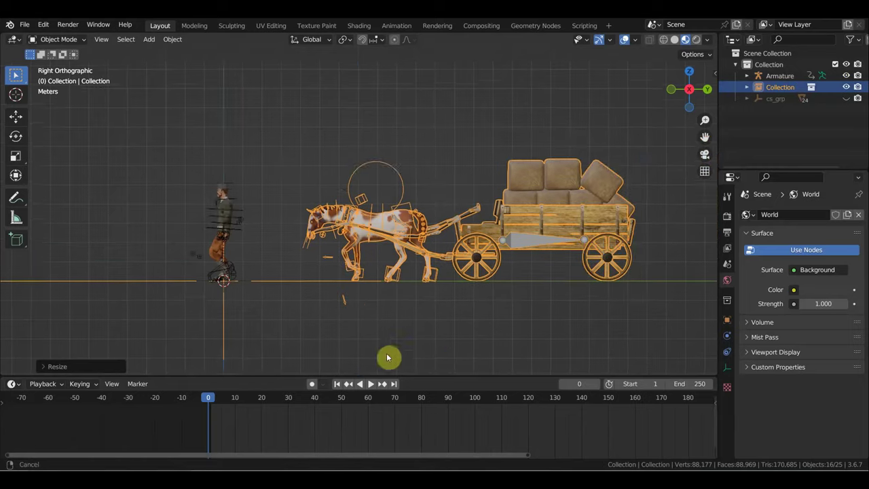
pyautogui.press('s')
pyautogui.click(397, 326)
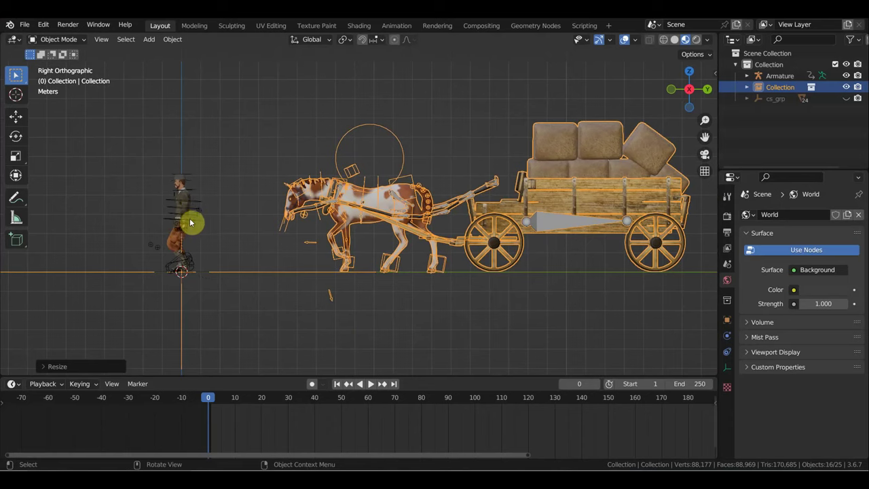
pyautogui.scroll(-3, 382, 213)
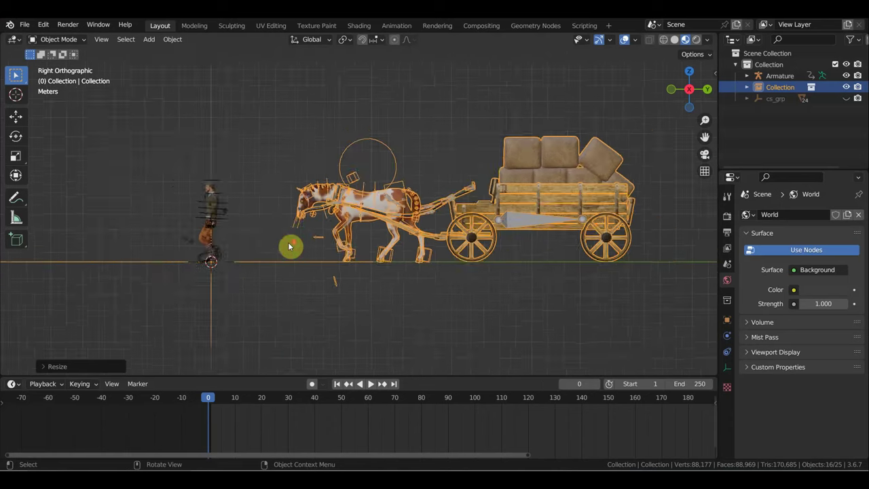
pyautogui.keyDown('shift'); pyautogui.moveTo(287, 244); pyautogui.dragTo(436, 256, button='middle'); pyautogui.keyUp('shift')
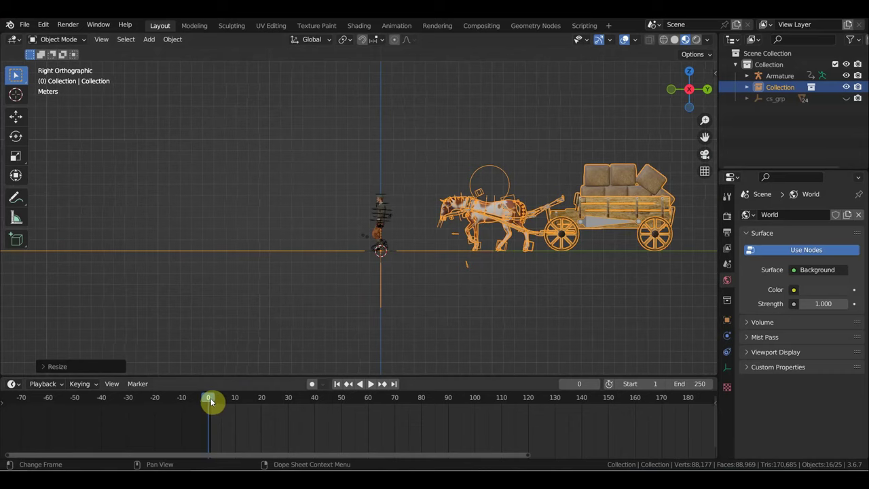
# Slide the horse and wagon along Y with the Move tool so the bench reaches the cowboy
pyautogui.click(16, 117)
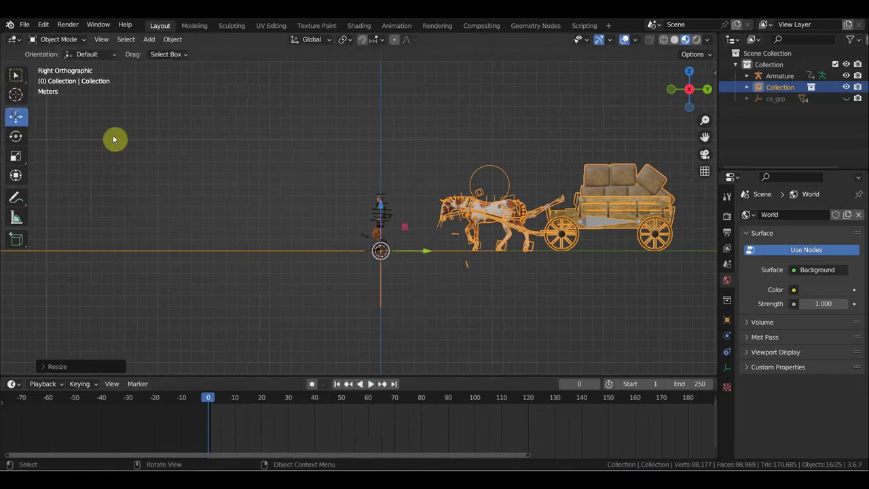
pyautogui.moveTo(436, 252); pyautogui.dragTo(239, 263)
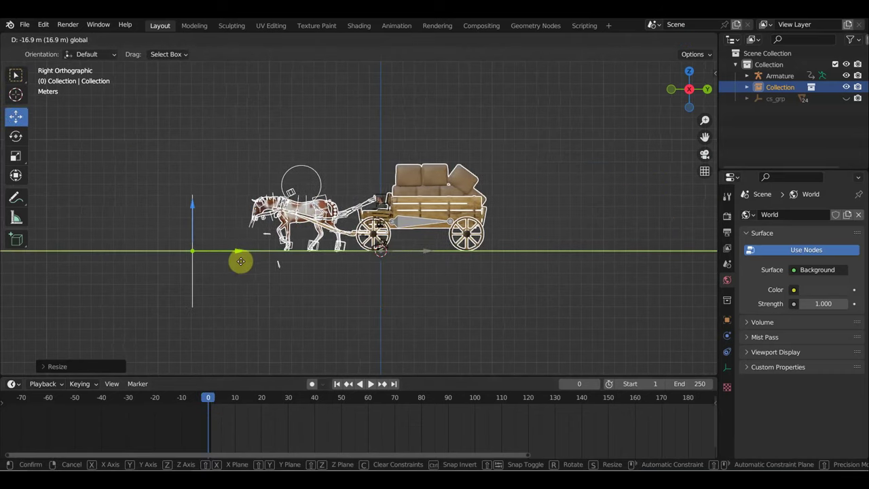
pyautogui.scroll(3, 446, 219)
pyautogui.scroll(1, 459, 230)
pyautogui.scroll(1, 458, 237)
pyautogui.scroll(1, 451, 245)
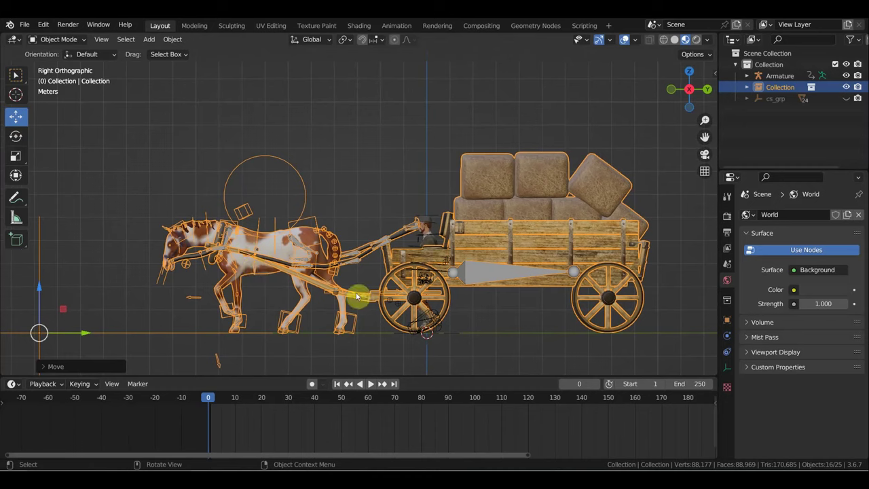
pyautogui.moveTo(73, 339)
pyautogui.mouseDown()
pyautogui.moveTo(85, 332)
pyautogui.moveTo(162, 362)
pyautogui.mouseUp()
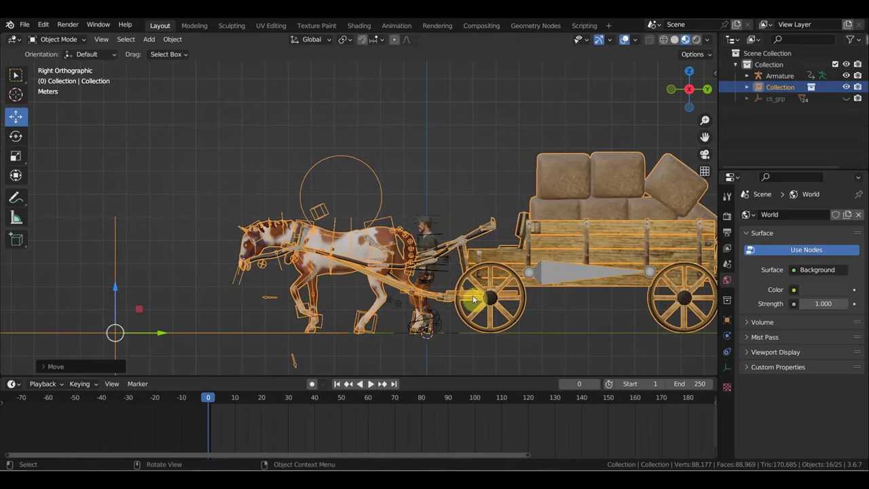
# Shrink the wagon slightly and nudge it so the cowboy sits on the driver bench
pyautogui.press('s')
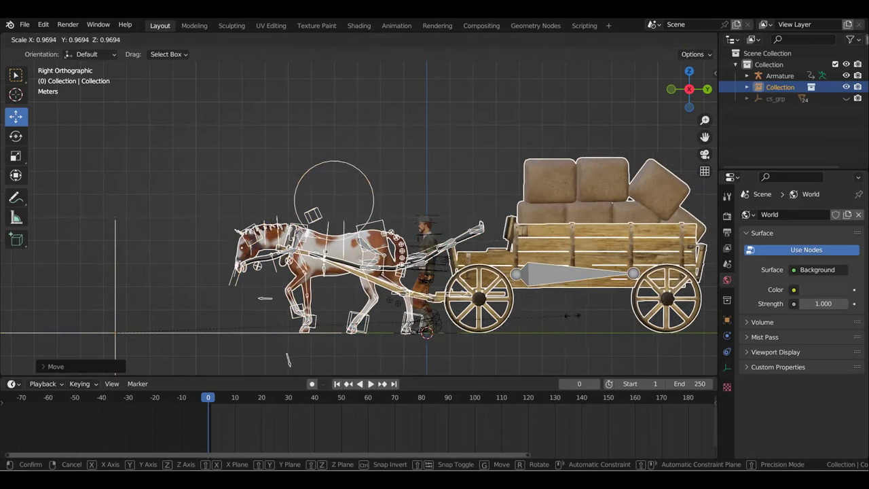
pyautogui.click(529, 313)
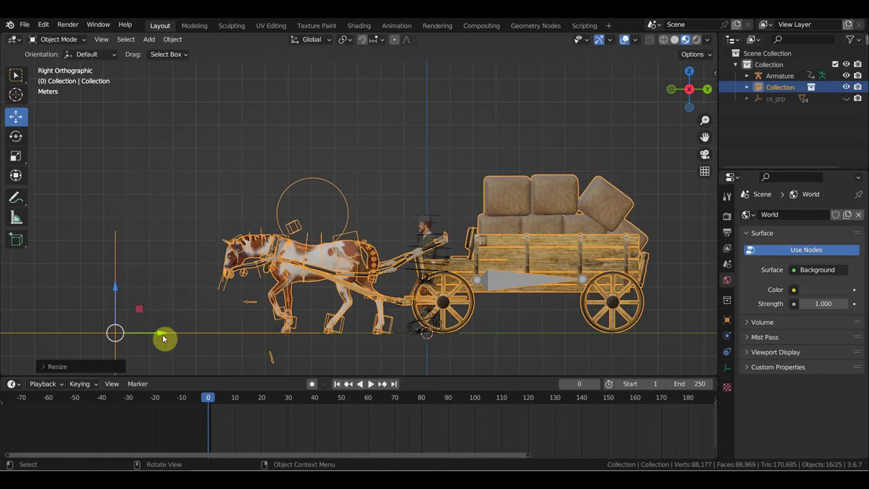
pyautogui.moveTo(163, 338); pyautogui.dragTo(138, 337)
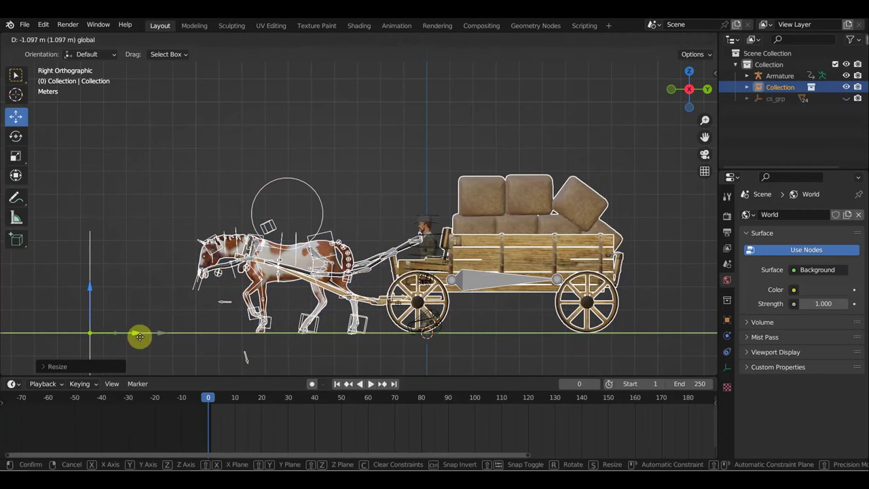
pyautogui.scroll(3, 434, 241)
pyautogui.click(493, 224)
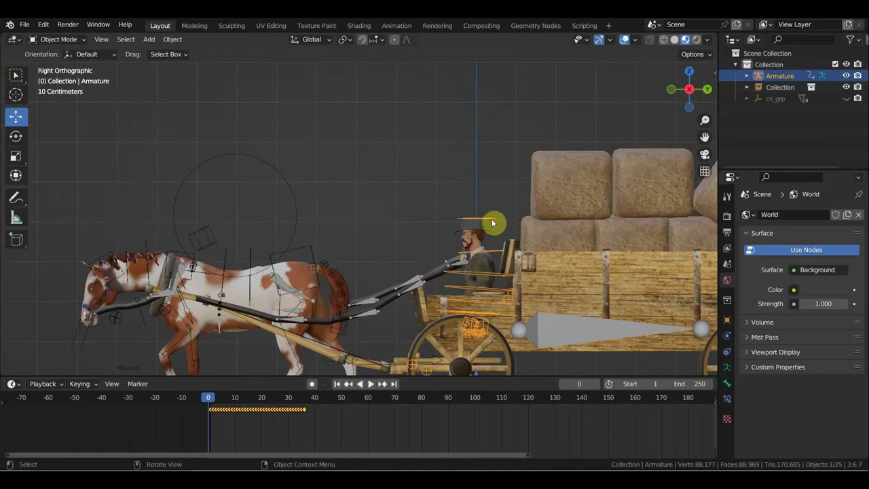
# In Pose Mode, raise the Ctrl_Master bone so the cowboy stands beside the wagon bench
pyautogui.click(68, 39)
pyautogui.click(43, 77)
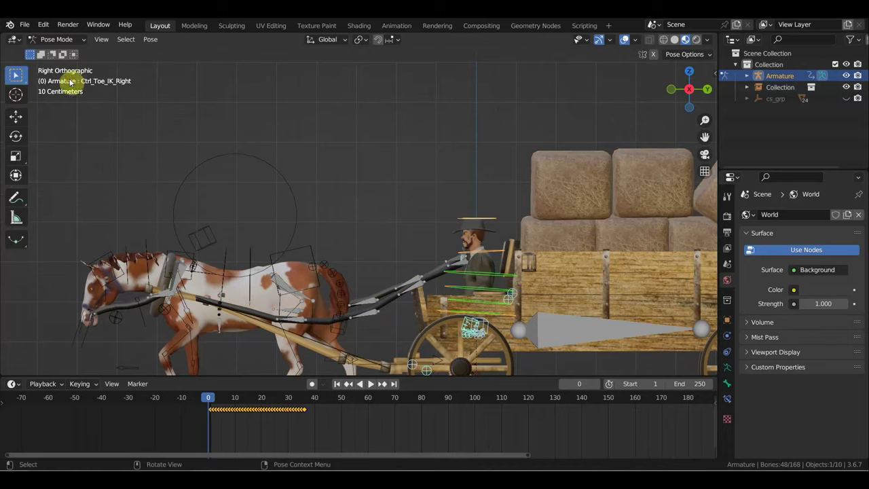
pyautogui.scroll(-3, 366, 225)
pyautogui.moveTo(366, 225); pyautogui.dragTo(452, 315, button='middle')
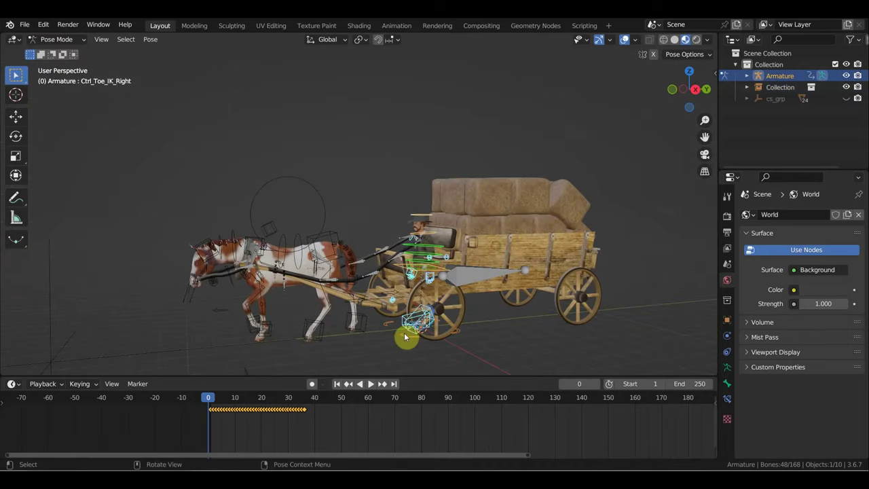
pyautogui.click(405, 336)
pyautogui.press('KP_3')
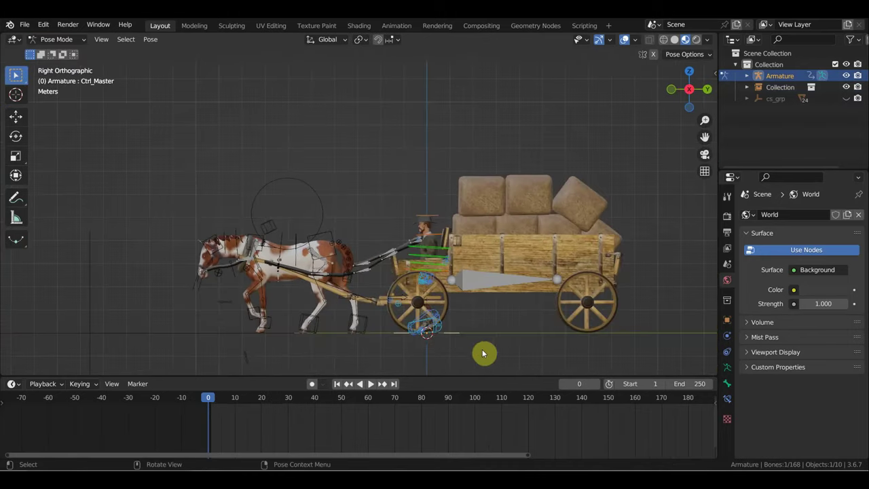
pyautogui.press('g')
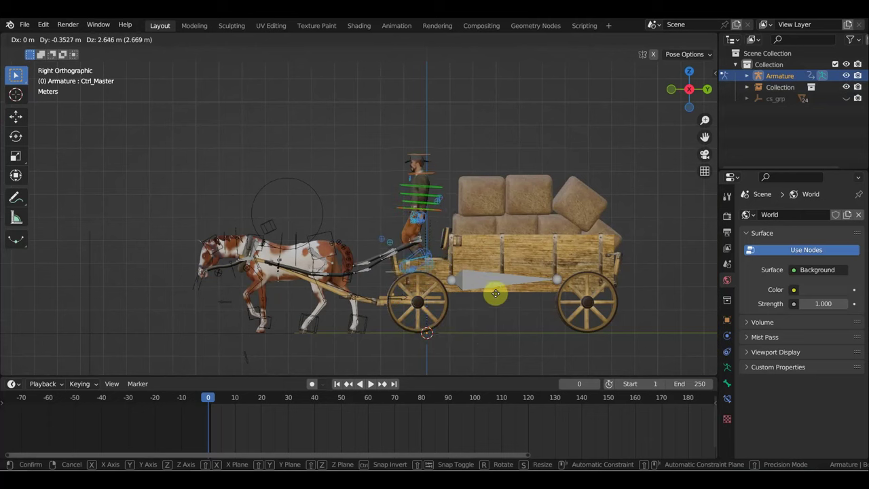
pyautogui.click(496, 297)
pyautogui.moveTo(497, 298)
pyautogui.mouseDown(button='middle')
pyautogui.moveTo(562, 340)
pyautogui.moveTo(564, 329)
pyautogui.moveTo(421, 311)
pyautogui.moveTo(430, 303)
pyautogui.mouseUp(button='middle')
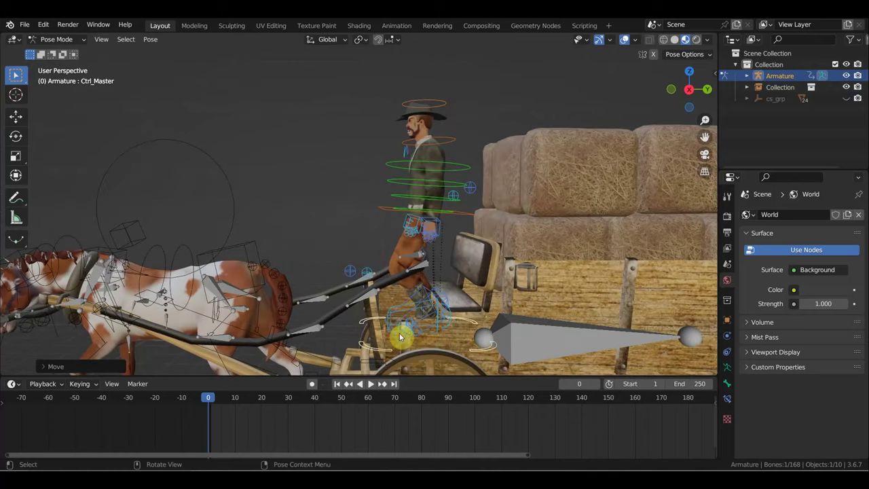
# Select all bones, clear their keyframes from the timeline, and stop playback at frame 1
pyautogui.press('a')
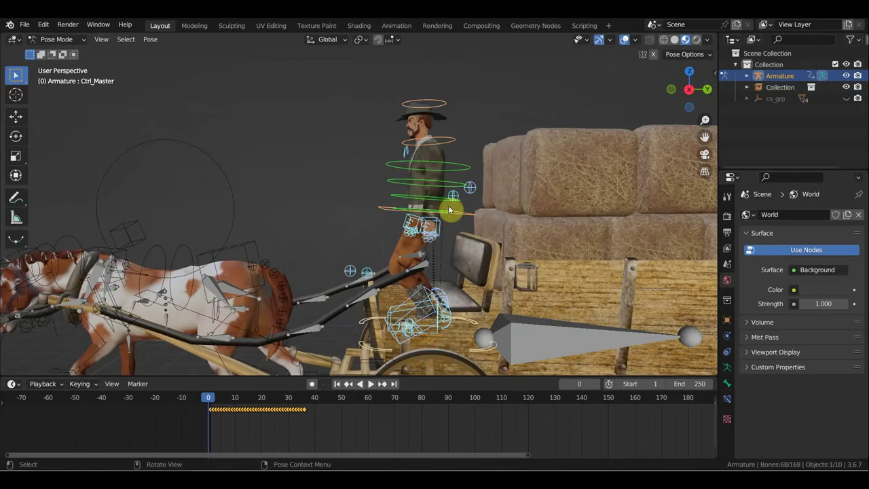
pyautogui.scroll(2, 290, 438)
pyautogui.scroll(3, 291, 438)
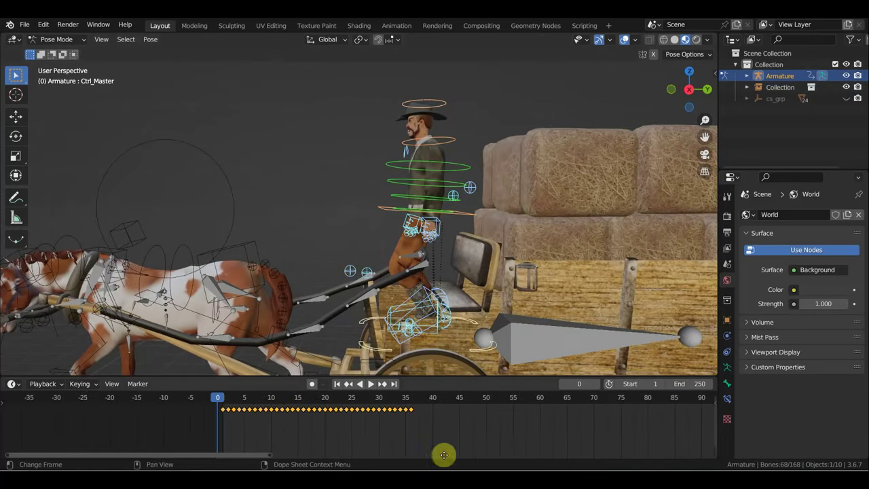
pyautogui.moveTo(443, 430)
pyautogui.mouseDown()
pyautogui.moveTo(262, 422)
pyautogui.moveTo(226, 403)
pyautogui.mouseUp()
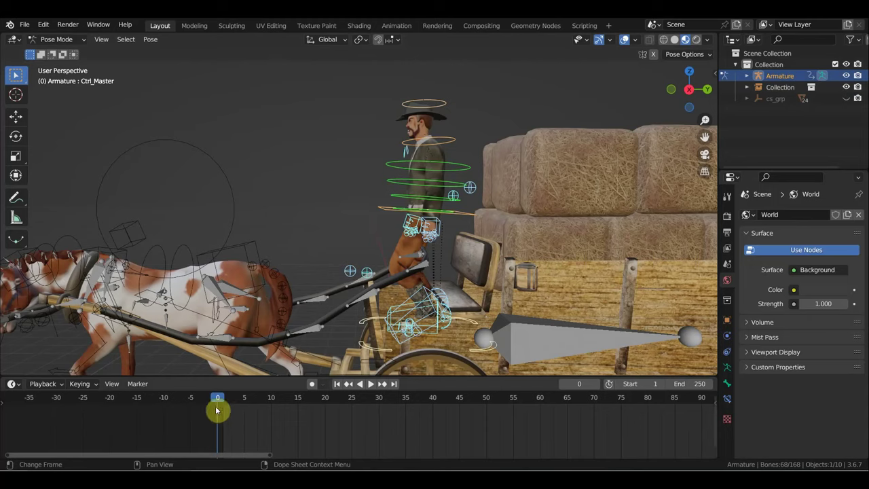
pyautogui.press('space')
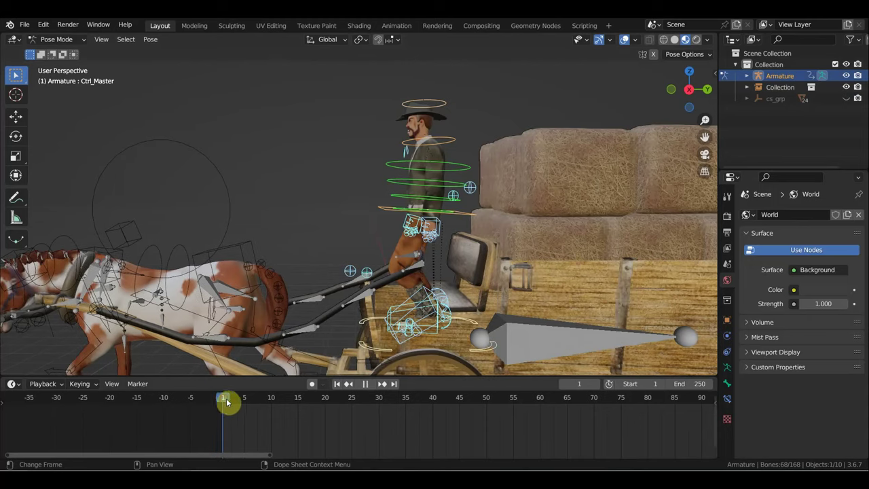
pyautogui.press('space')
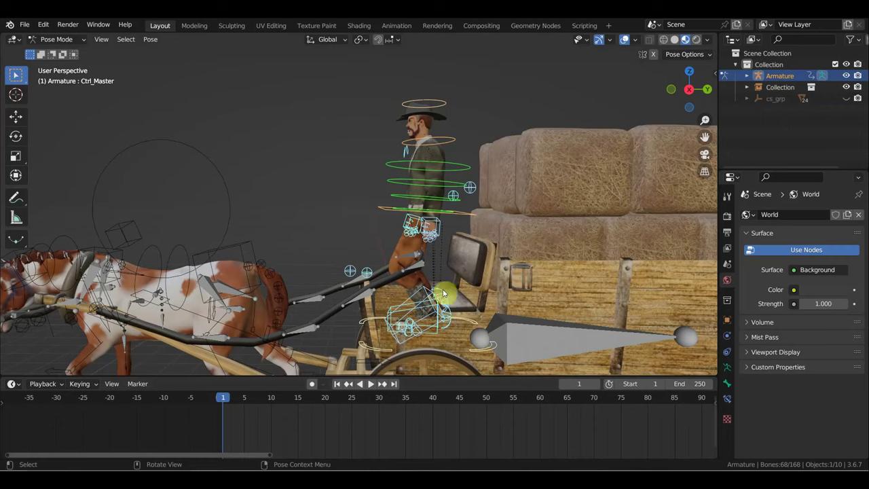
# Lower the Ctrl_Hips control so the driver sits on the wagon bench
pyautogui.click(472, 216)
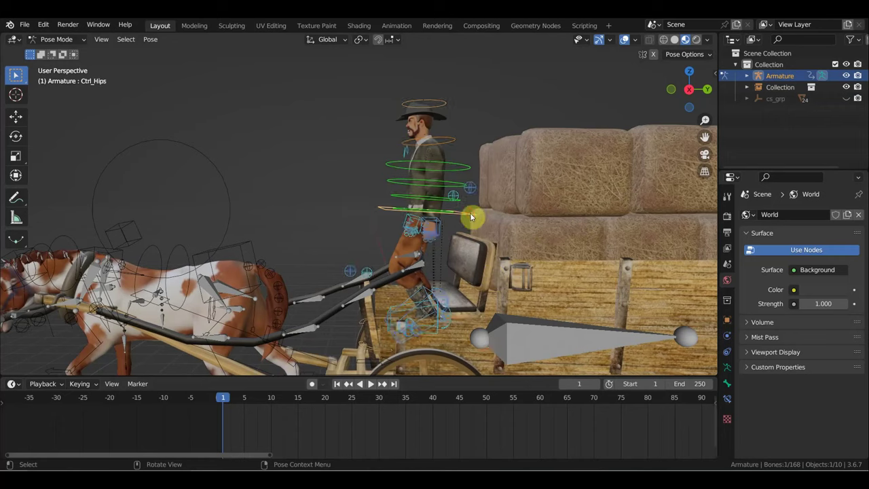
pyautogui.press('g')
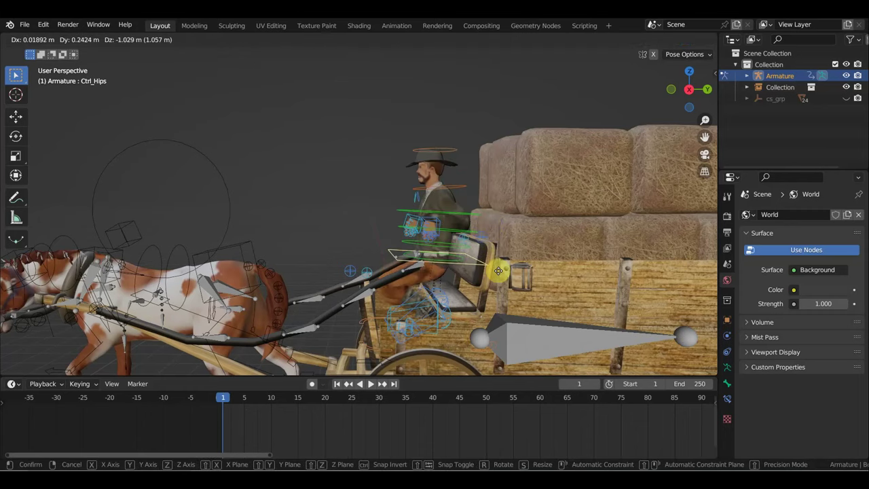
pyautogui.click(508, 283)
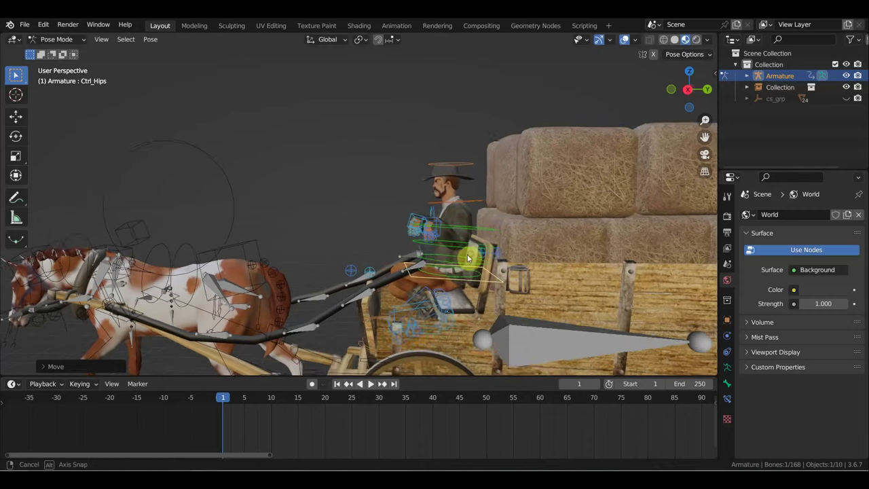
pyautogui.moveTo(496, 252); pyautogui.dragTo(462, 252, button='middle')
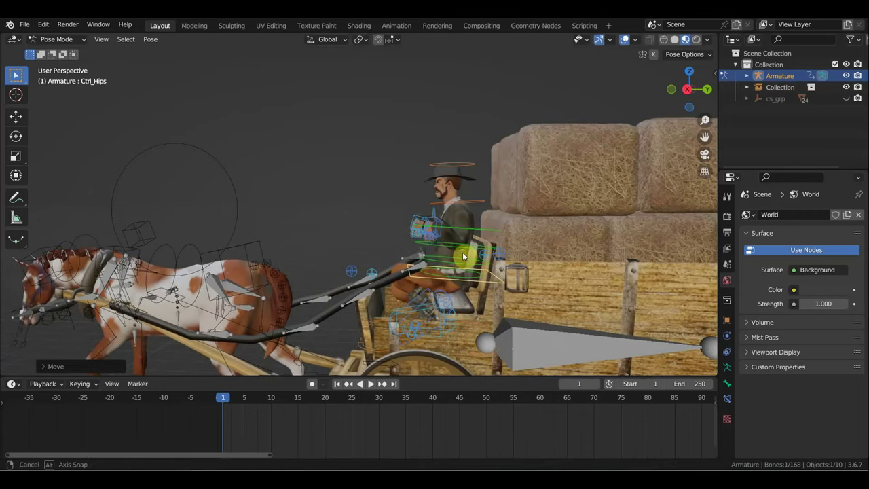
# Move the Ctrl_Foot_IK_Right control into a seated position
pyautogui.click(428, 312)
pyautogui.press('g')
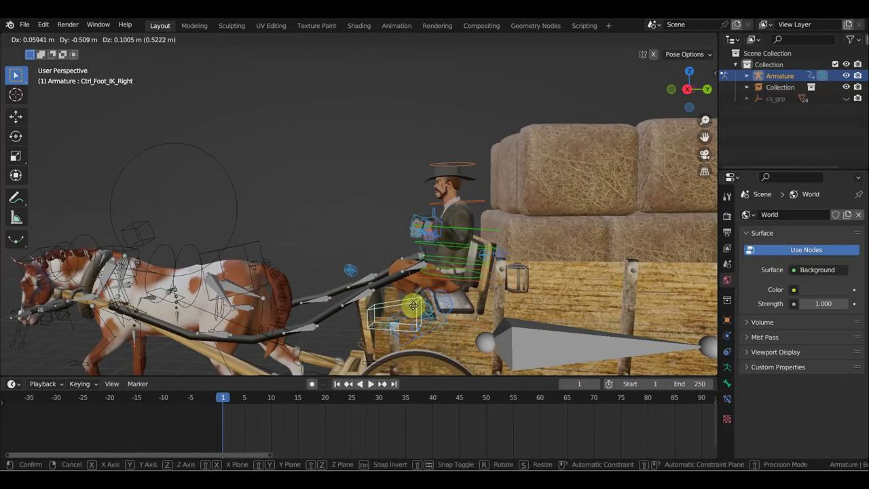
pyautogui.click(399, 282)
pyautogui.moveTo(399, 283)
pyautogui.mouseDown(button='middle')
pyautogui.moveTo(456, 309)
pyautogui.moveTo(542, 316)
pyautogui.moveTo(645, 301)
pyautogui.mouseUp(button='middle')
pyautogui.scroll(3, 446, 300)
pyautogui.scroll(3, 497, 293)
pyautogui.scroll(-2, 496, 294)
pyautogui.moveTo(496, 294); pyautogui.dragTo(488, 292, button='middle')
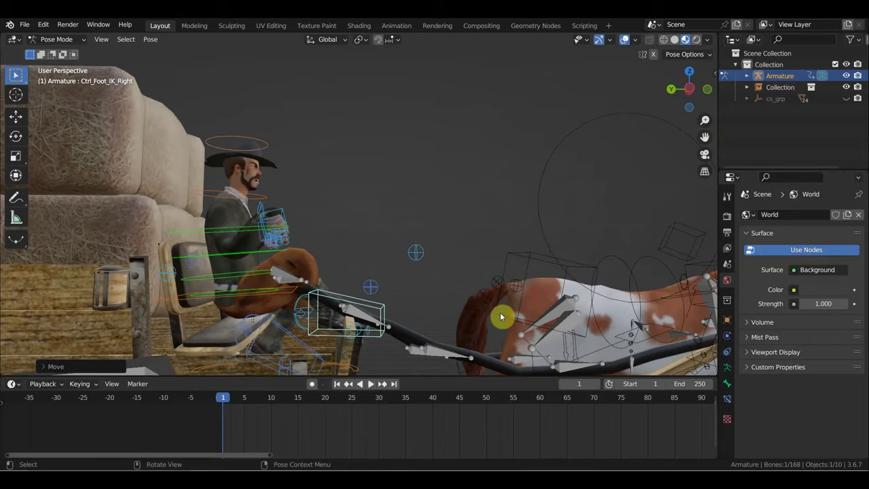
# Rotate the right foot control and nudge its position slightly
pyautogui.press('r')
pyautogui.click(450, 197)
pyautogui.press('g')
pyautogui.click(459, 272)
pyautogui.moveTo(459, 272)
pyautogui.mouseDown(button='middle')
pyautogui.moveTo(378, 295)
pyautogui.moveTo(304, 300)
pyautogui.moveTo(345, 286)
pyautogui.moveTo(347, 273)
pyautogui.moveTo(391, 276)
pyautogui.mouseUp(button='middle')
pyautogui.scroll(3, 345, 285)
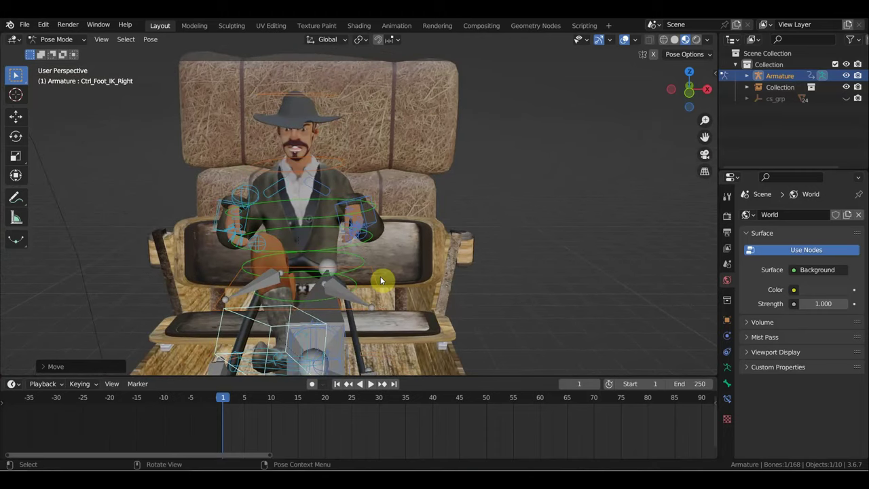
# Shift the hips and right foot along X to centre the driver on the bench
pyautogui.click(377, 277)
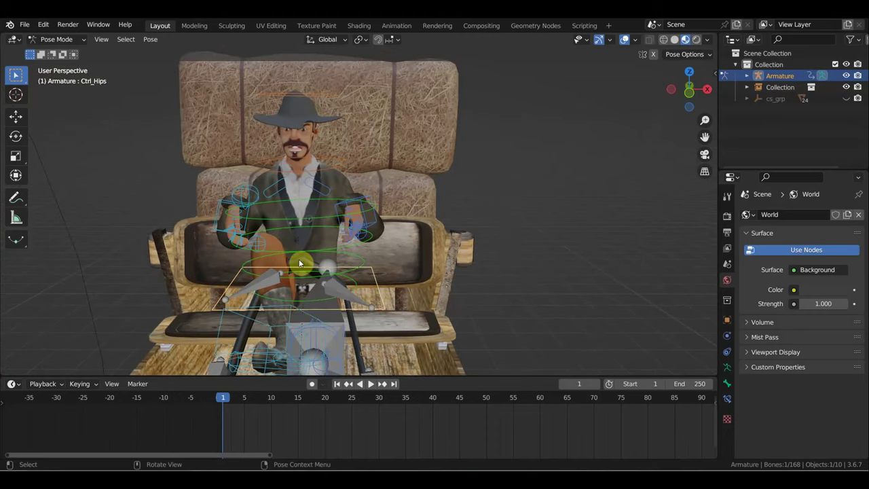
pyautogui.click(16, 117)
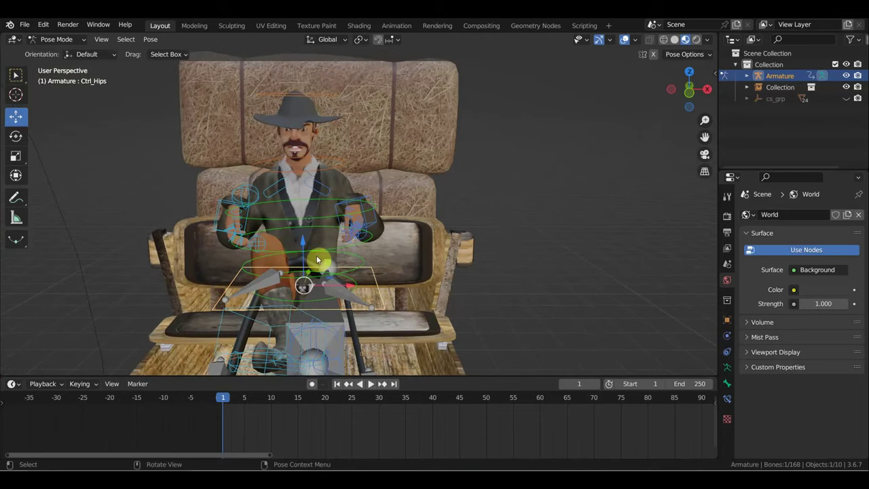
pyautogui.moveTo(353, 285); pyautogui.dragTo(378, 294)
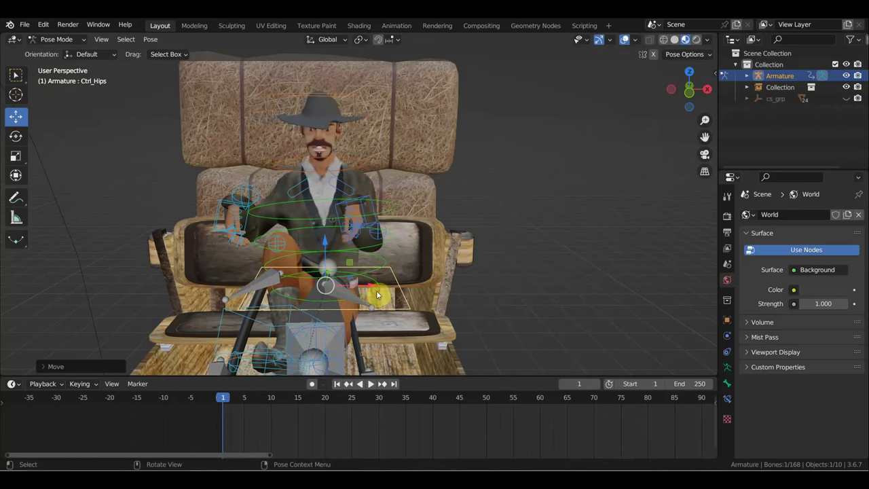
pyautogui.click(256, 337)
pyautogui.scroll(-3, 330, 316)
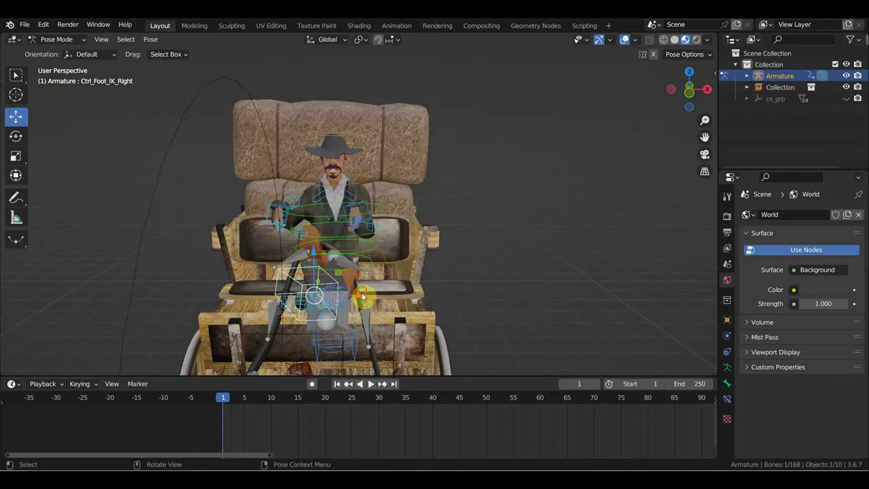
pyautogui.moveTo(363, 296); pyautogui.dragTo(339, 296)
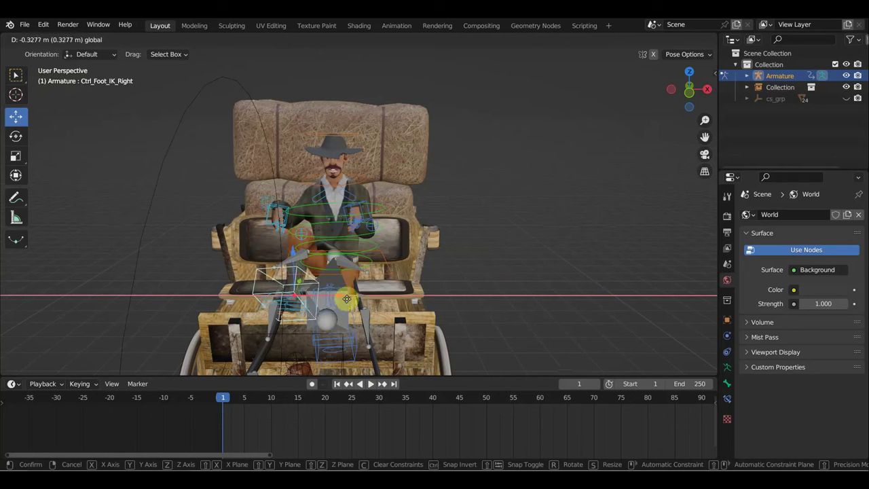
pyautogui.moveTo(339, 296); pyautogui.dragTo(349, 300)
pyautogui.moveTo(349, 300)
pyautogui.mouseDown(button='middle')
pyautogui.moveTo(228, 283)
pyautogui.moveTo(184, 300)
pyautogui.moveTo(194, 292)
pyautogui.moveTo(306, 281)
pyautogui.moveTo(383, 295)
pyautogui.moveTo(435, 289)
pyautogui.mouseUp(button='middle')
# Rotate Ctrl_Hand_IK_Right and move it down in front of the driver's body
pyautogui.click(338, 213)
pyautogui.moveTo(337, 213)
pyautogui.mouseDown(button='middle')
pyautogui.moveTo(355, 210)
pyautogui.moveTo(466, 258)
pyautogui.moveTo(553, 265)
pyautogui.moveTo(403, 275)
pyautogui.moveTo(436, 260)
pyautogui.mouseUp(button='middle')
pyautogui.press('r')
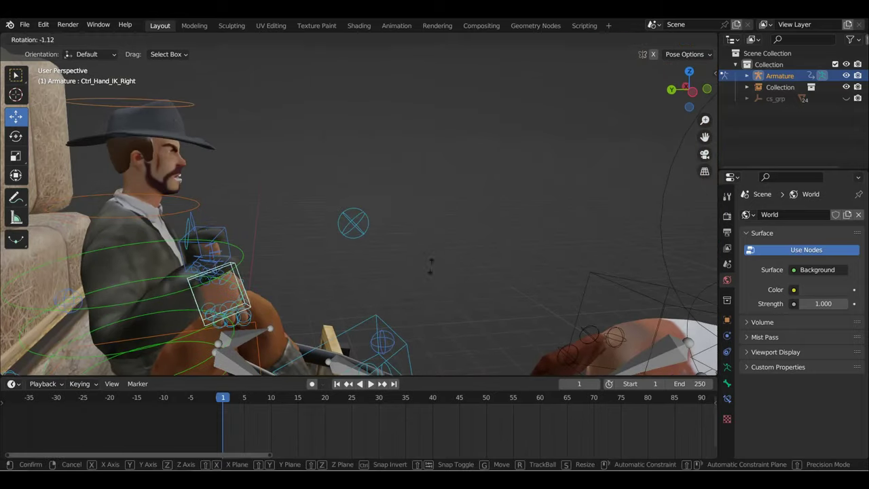
pyautogui.click(285, 81)
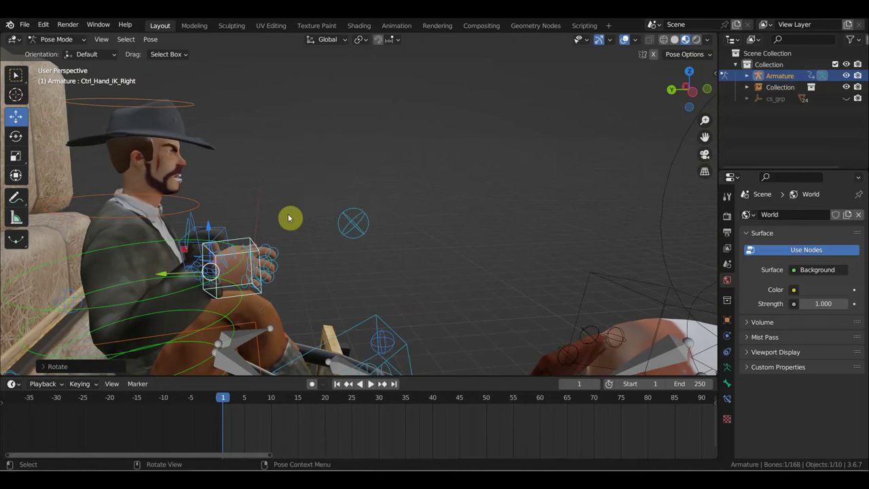
pyautogui.press('g')
pyautogui.click(359, 271)
pyautogui.moveTo(359, 271)
pyautogui.mouseDown(button='middle')
pyautogui.moveTo(185, 275)
pyautogui.moveTo(233, 265)
pyautogui.moveTo(224, 269)
pyautogui.mouseUp(button='middle')
pyautogui.press('g')
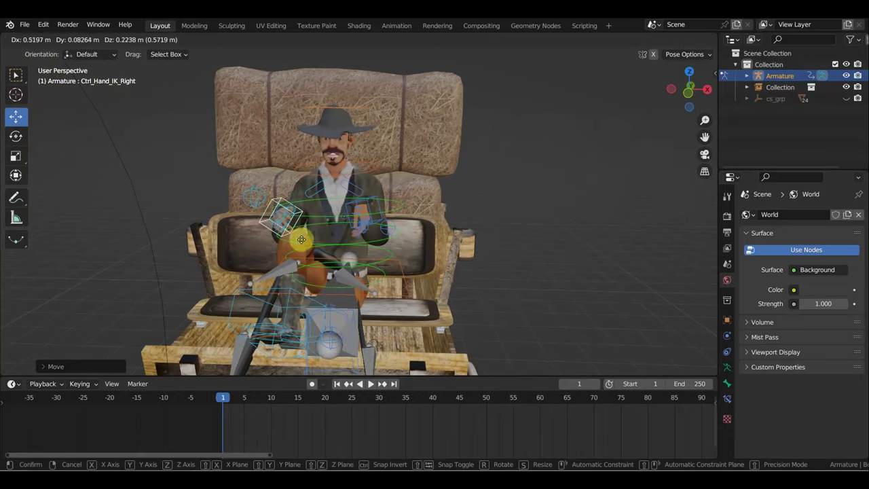
pyautogui.click(301, 246)
pyautogui.moveTo(301, 246); pyautogui.dragTo(322, 256, button='middle')
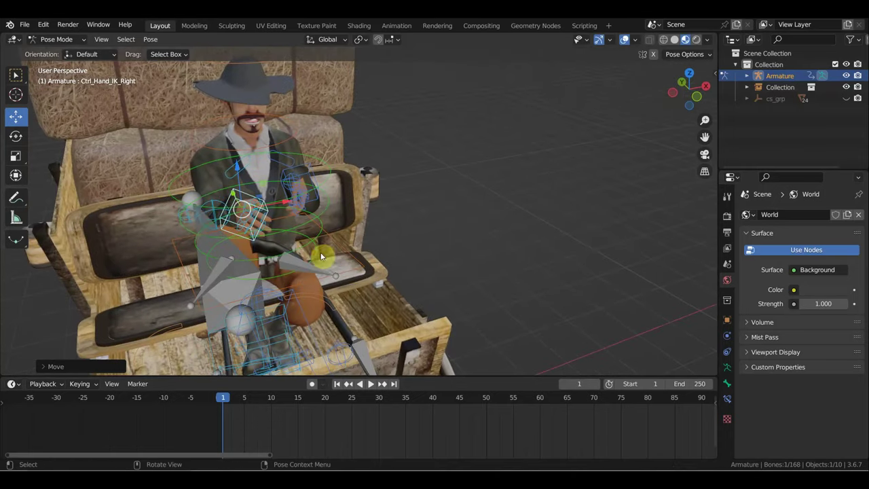
pyautogui.moveTo(193, 219)
pyautogui.mouseDown(button='middle')
pyautogui.moveTo(227, 205)
pyautogui.moveTo(260, 209)
pyautogui.mouseUp(button='middle')
# Move the right elbow pole control left and rotate the right shoulder
pyautogui.click(296, 222)
pyautogui.press('g')
pyautogui.click(258, 209)
pyautogui.click(299, 190)
pyautogui.press('r')
pyautogui.click(268, 194)
pyautogui.moveTo(375, 182)
pyautogui.mouseDown(button='middle')
pyautogui.moveTo(258, 188)
pyautogui.moveTo(252, 180)
pyautogui.moveTo(415, 221)
pyautogui.moveTo(592, 227)
pyautogui.moveTo(531, 239)
pyautogui.mouseUp(button='middle')
# Rotate the right hand control again, checking from side and overhead views
pyautogui.click(449, 216)
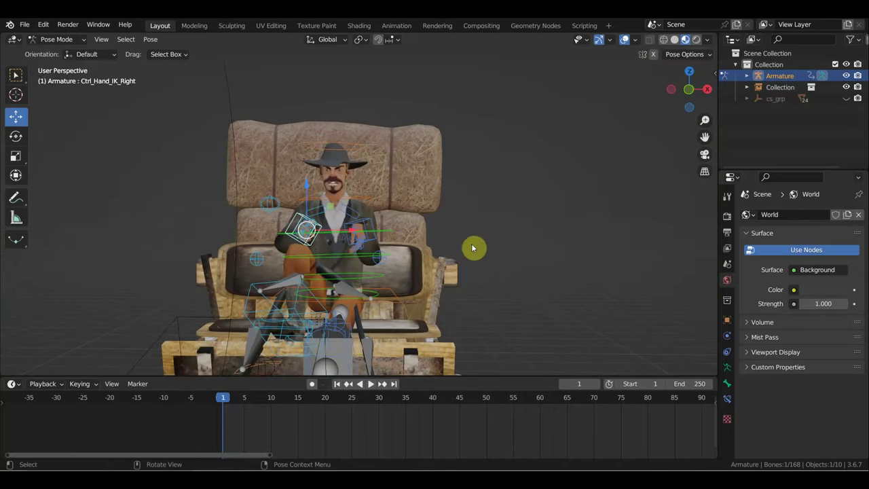
pyautogui.press('r')
pyautogui.click(437, 269)
pyautogui.moveTo(437, 268)
pyautogui.mouseDown(button='middle')
pyautogui.moveTo(392, 330)
pyautogui.moveTo(326, 345)
pyautogui.mouseUp(button='middle')
pyautogui.press('r')
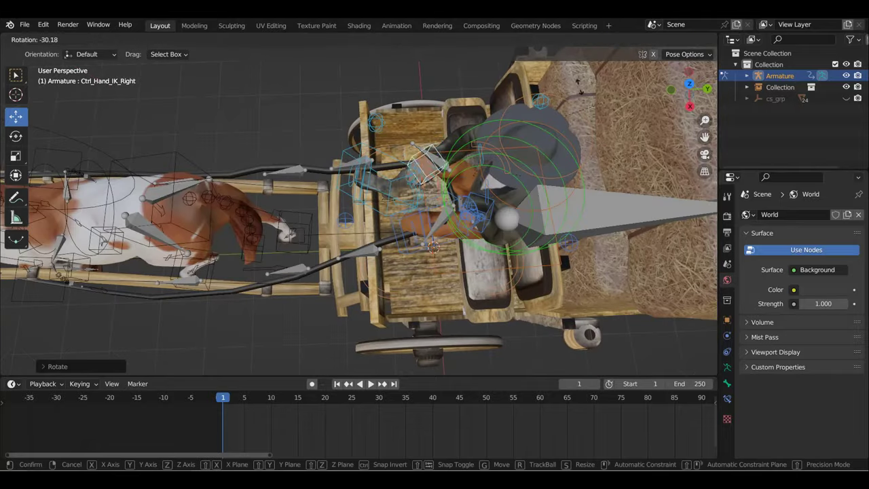
pyautogui.click(518, 131)
pyautogui.moveTo(518, 131)
pyautogui.mouseDown(button='middle')
pyautogui.moveTo(497, 184)
pyautogui.moveTo(654, 93)
pyautogui.moveTo(646, 82)
pyautogui.moveTo(595, 117)
pyautogui.mouseUp(button='middle')
# Give the right hand a final rotation and move it into place before the lap
pyautogui.press('r')
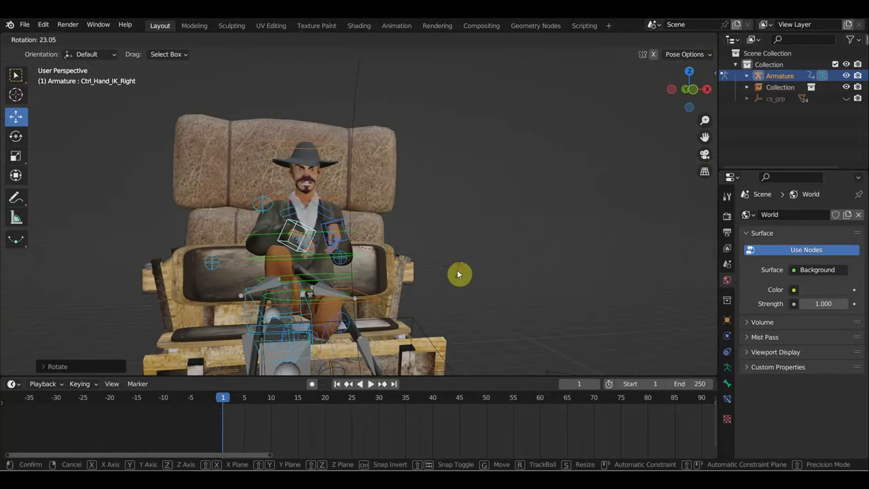
pyautogui.press('g')
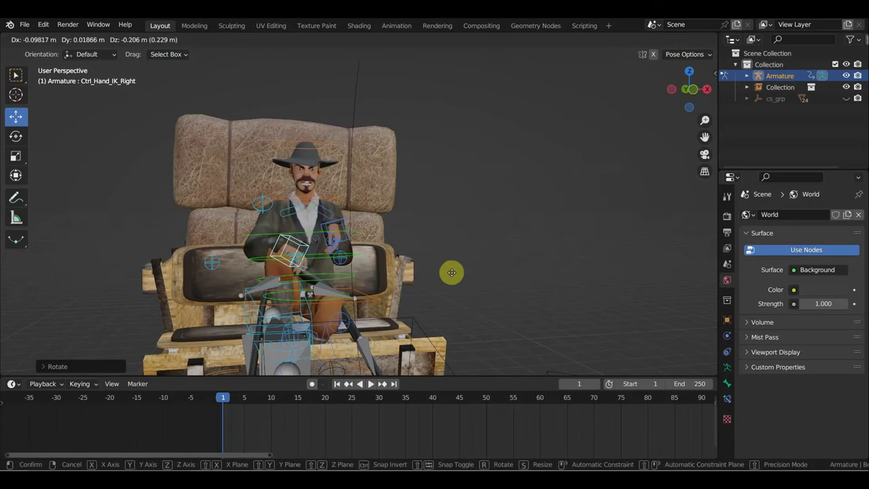
pyautogui.click(451, 272)
pyautogui.moveTo(455, 274)
pyautogui.mouseDown(button='middle')
pyautogui.moveTo(314, 276)
pyautogui.moveTo(505, 294)
pyautogui.moveTo(394, 301)
pyautogui.moveTo(456, 274)
pyautogui.mouseUp(button='middle')
pyautogui.press('g')
pyautogui.click(391, 287)
# Rotate Ctrl_Hand_IK_Left and lower it toward the cowboy's lap
pyautogui.click(457, 227)
pyautogui.moveTo(457, 228)
pyautogui.mouseDown(button='middle')
pyautogui.moveTo(441, 278)
pyautogui.moveTo(452, 324)
pyautogui.mouseUp(button='middle')
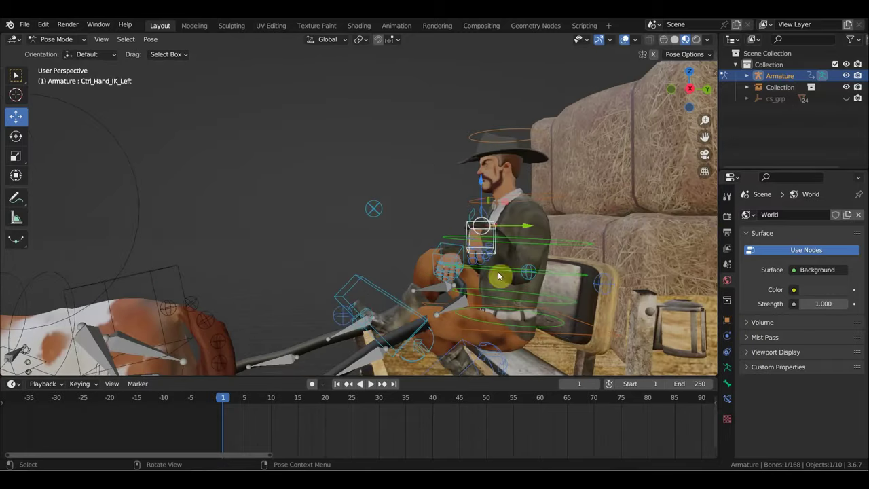
pyautogui.press('r')
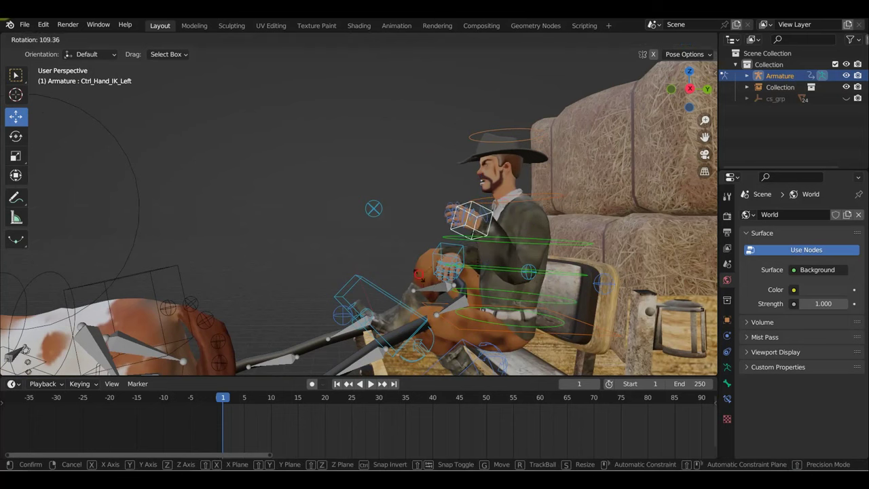
pyautogui.press('Return')
pyautogui.press('g')
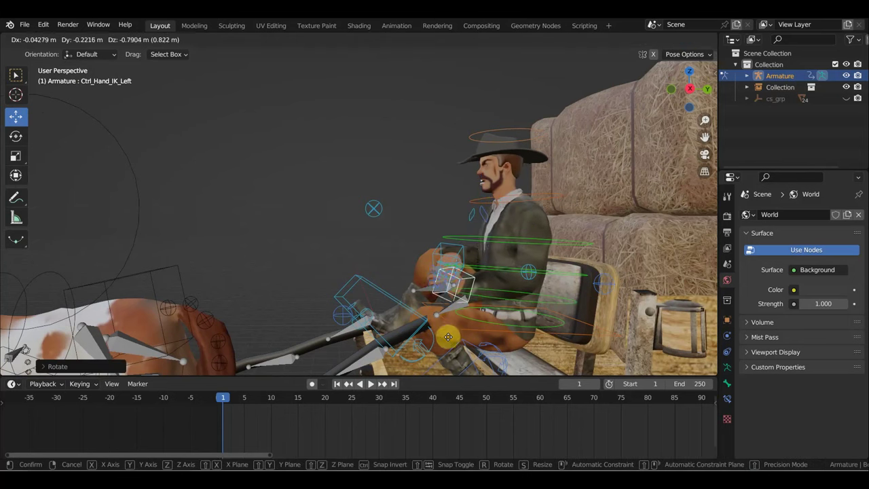
pyautogui.click(494, 341)
pyautogui.moveTo(494, 342)
pyautogui.mouseDown(button='middle')
pyautogui.moveTo(609, 347)
pyautogui.moveTo(586, 346)
pyautogui.mouseUp(button='middle')
# Rotate the left hand control and move it forward by the reins
pyautogui.press('r')
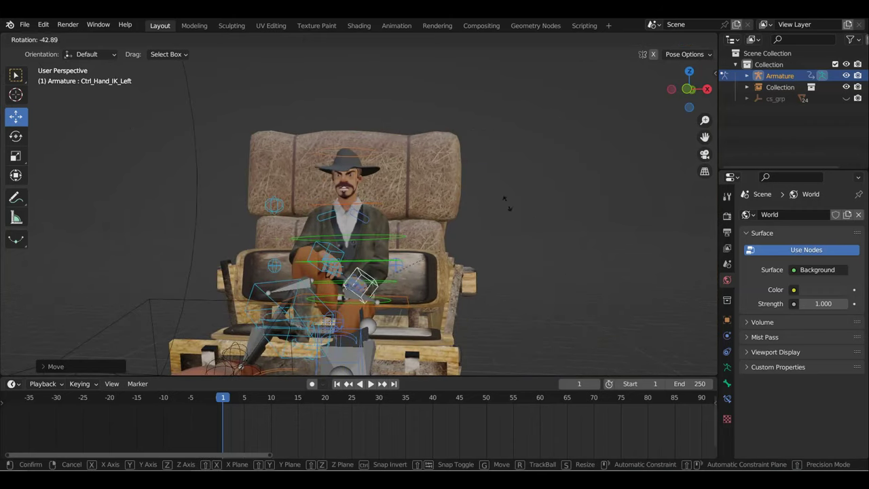
pyautogui.click(482, 181)
pyautogui.moveTo(482, 181)
pyautogui.mouseDown(button='middle')
pyautogui.moveTo(506, 237)
pyautogui.moveTo(426, 221)
pyautogui.moveTo(404, 231)
pyautogui.mouseUp(button='middle')
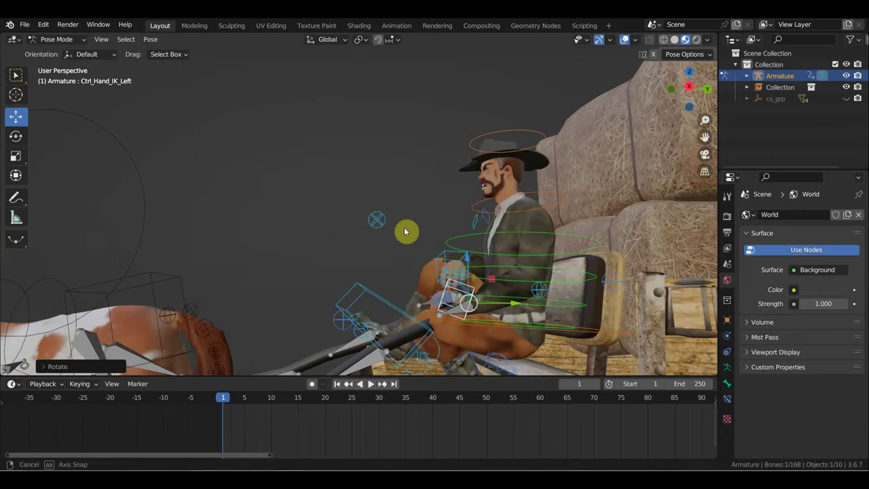
pyautogui.moveTo(449, 277); pyautogui.dragTo(461, 278, button='middle')
pyautogui.press('g')
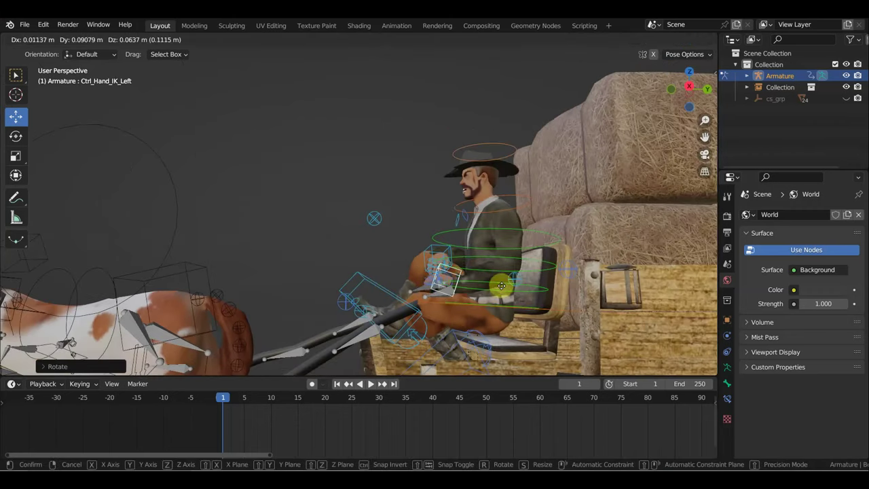
pyautogui.click(500, 299)
pyautogui.moveTo(500, 299)
pyautogui.mouseDown(button='middle')
pyautogui.moveTo(495, 304)
pyautogui.moveTo(557, 315)
pyautogui.moveTo(520, 249)
pyautogui.moveTo(545, 274)
pyautogui.moveTo(508, 230)
pyautogui.mouseUp(button='middle')
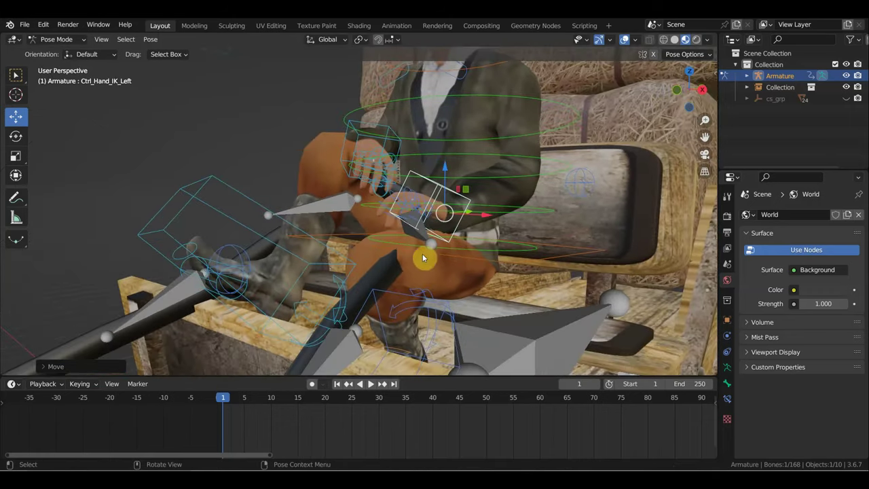
# Fine-tune the left hand's rotation and position beside the right hand
pyautogui.click(177, 293)
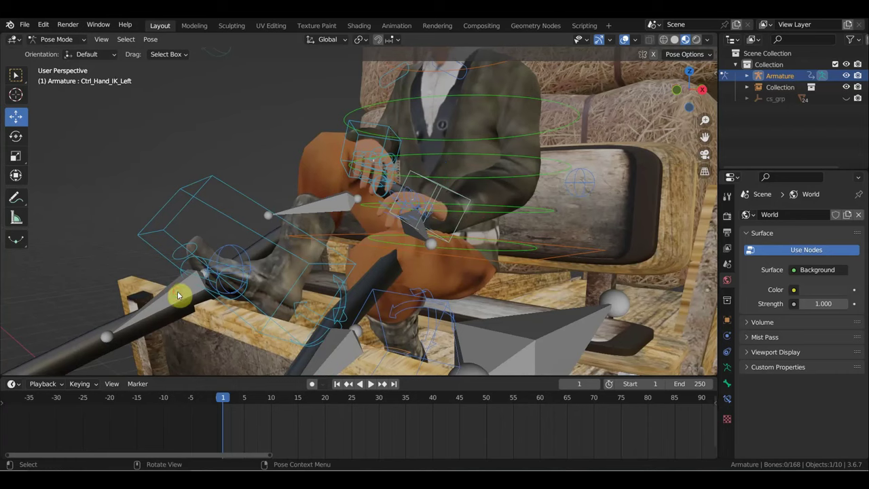
pyautogui.moveTo(190, 291)
pyautogui.mouseDown(button='middle')
pyautogui.moveTo(418, 266)
pyautogui.moveTo(347, 263)
pyautogui.moveTo(553, 281)
pyautogui.moveTo(497, 279)
pyautogui.mouseUp(button='middle')
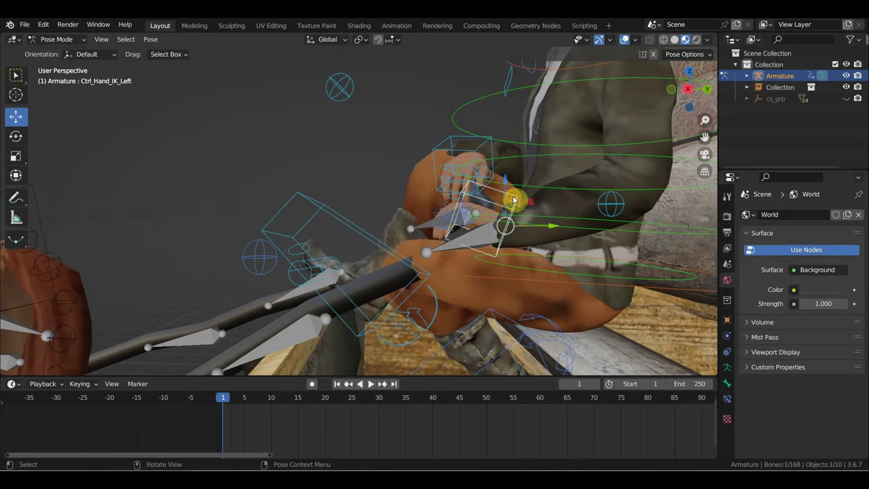
pyautogui.press('r')
pyautogui.click(551, 210)
pyautogui.press('g')
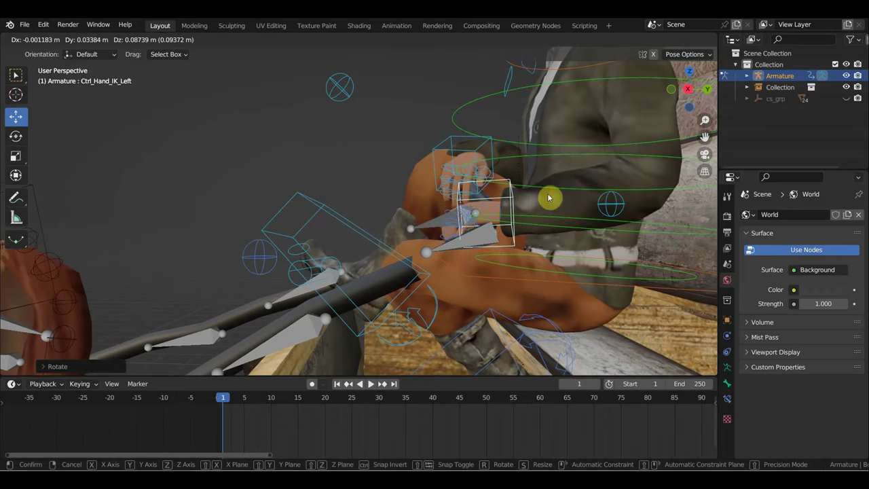
pyautogui.click(550, 198)
pyautogui.moveTo(548, 207)
pyautogui.mouseDown(button='middle')
pyautogui.moveTo(575, 219)
pyautogui.moveTo(659, 217)
pyautogui.moveTo(457, 207)
pyautogui.moveTo(497, 188)
pyautogui.moveTo(338, 109)
pyautogui.mouseUp(button='middle')
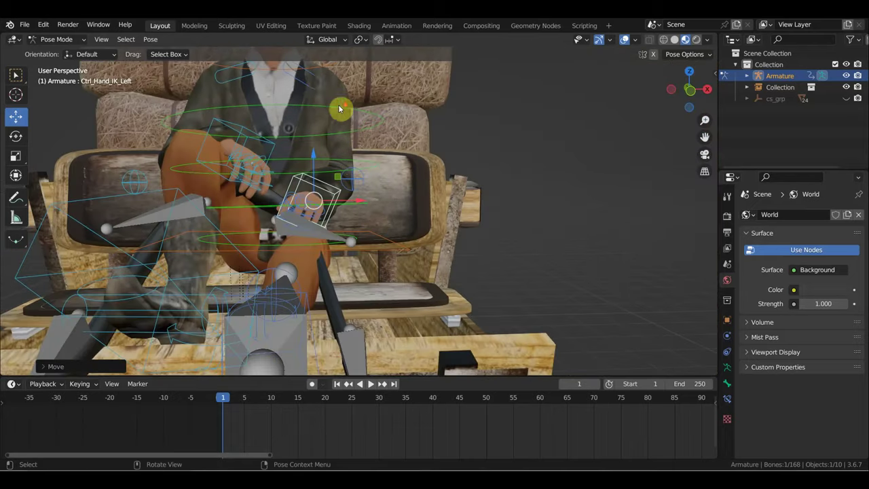
# Select Ctrl_Shoulder_Left and view the cowboy from the front
pyautogui.click(318, 86)
pyautogui.press('KP_1')
pyautogui.scroll(-2, 388, 120)
pyautogui.scroll(-1, 401, 149)
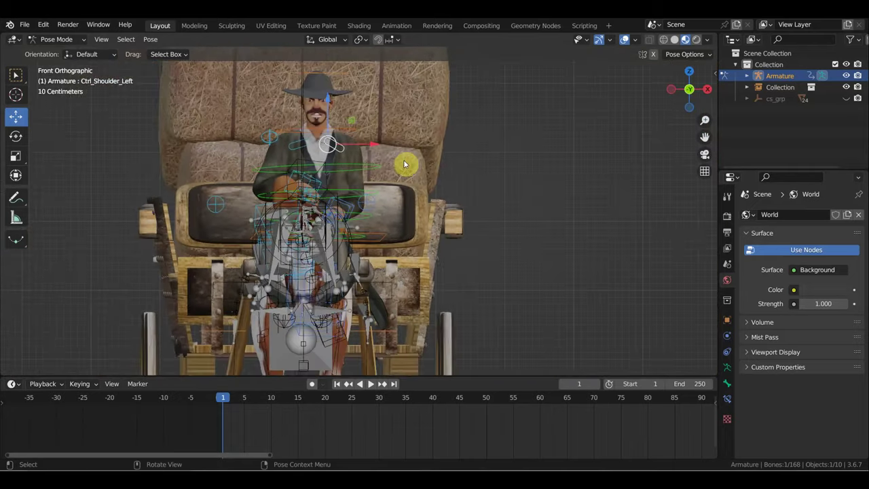
# Tilt the cowboy's left shoulder control
pyautogui.press('r')
pyautogui.click(414, 173)
pyautogui.moveTo(414, 172); pyautogui.dragTo(250, 181, button='middle')
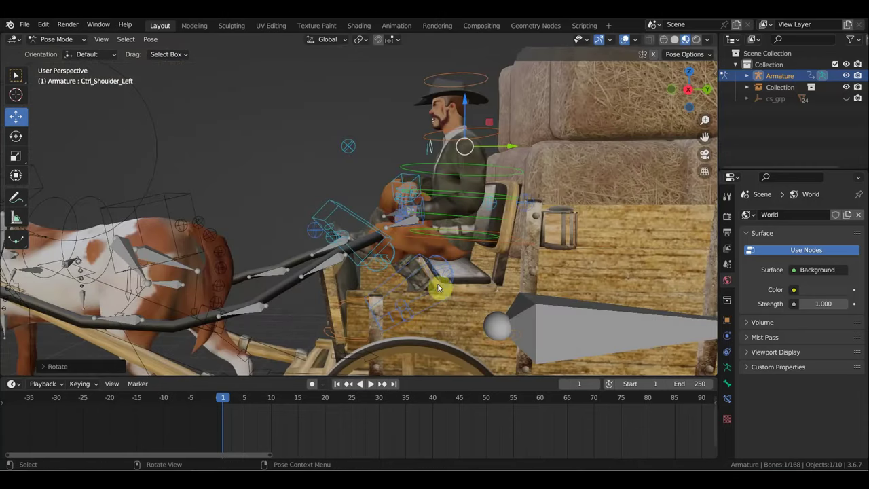
# Rotate and lower the left foot control toward the wagon's front board
pyautogui.press('r')
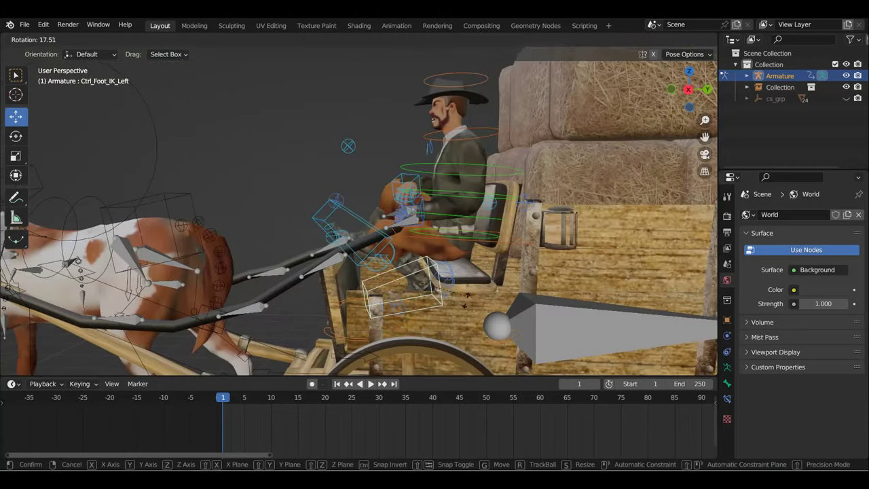
pyautogui.click(454, 304)
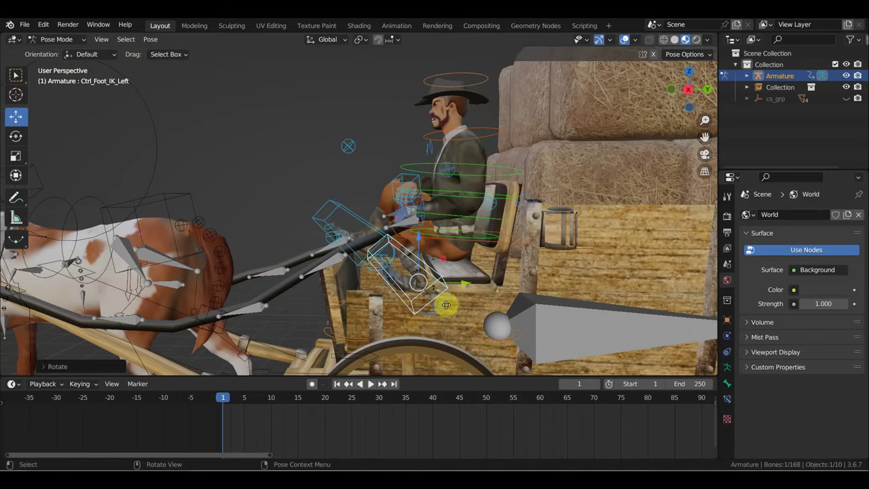
pyautogui.press('g')
pyautogui.click(425, 328)
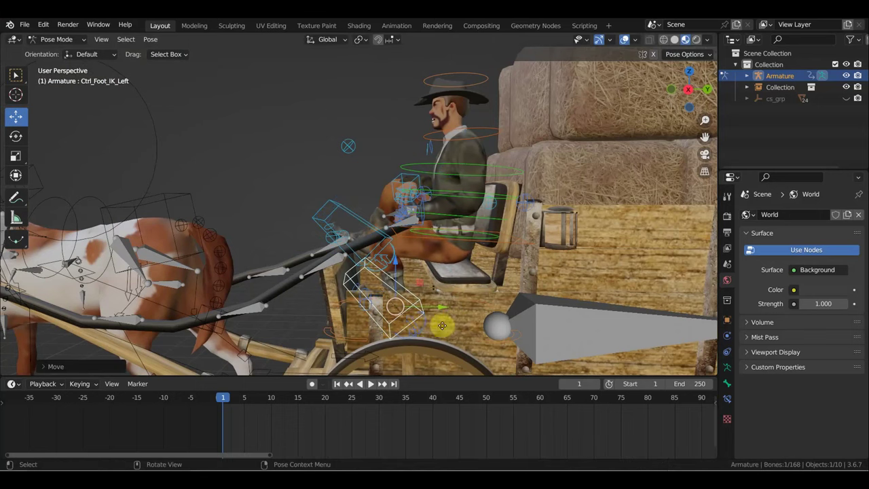
pyautogui.press('g')
pyautogui.click(426, 321)
pyautogui.moveTo(435, 322)
pyautogui.mouseDown(button='middle')
pyautogui.moveTo(405, 340)
pyautogui.moveTo(428, 347)
pyautogui.moveTo(462, 181)
pyautogui.moveTo(531, 109)
pyautogui.mouseUp(button='middle')
# With bone overlays hidden, turn the left foot so the boot rests on the footboard
pyautogui.click(625, 41)
pyautogui.moveTo(563, 152)
pyautogui.mouseDown(button='middle')
pyautogui.moveTo(533, 145)
pyautogui.moveTo(547, 170)
pyautogui.moveTo(419, 224)
pyautogui.moveTo(415, 193)
pyautogui.moveTo(425, 155)
pyautogui.moveTo(453, 153)
pyautogui.mouseUp(button='middle')
pyautogui.scroll(-3, 484, 173)
pyautogui.press('r')
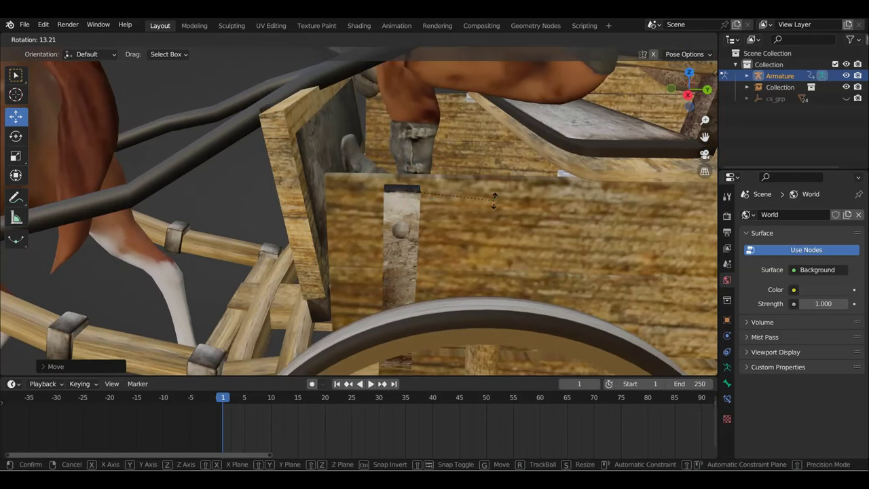
pyautogui.click(495, 194)
pyautogui.moveTo(495, 194)
pyautogui.keyDown('shift'); pyautogui.mouseDown(button='middle')
pyautogui.moveTo(496, 125)
pyautogui.moveTo(521, 117)
pyautogui.mouseUp(button='middle'); pyautogui.keyUp('shift')
pyautogui.moveTo(486, 161)
pyautogui.mouseDown(button='middle')
pyautogui.moveTo(475, 142)
pyautogui.moveTo(524, 132)
pyautogui.moveTo(493, 125)
pyautogui.mouseUp(button='middle')
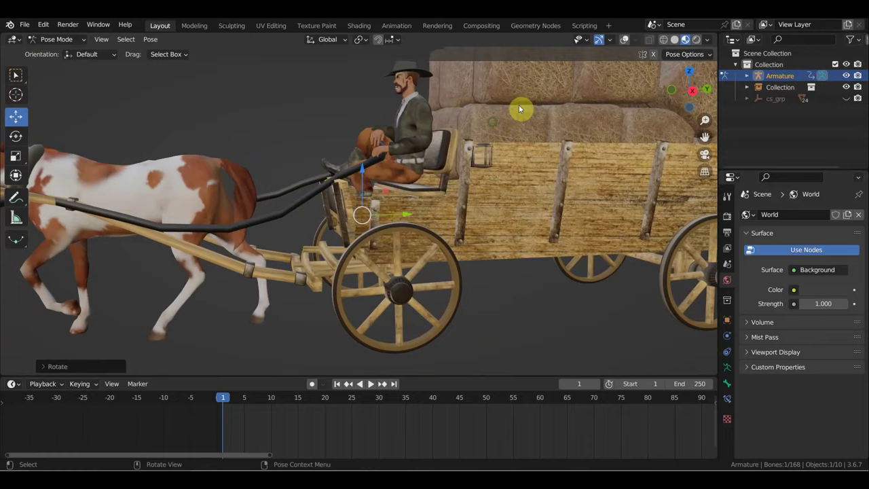
pyautogui.click(625, 38)
pyautogui.scroll(3, 466, 149)
pyautogui.scroll(2, 433, 217)
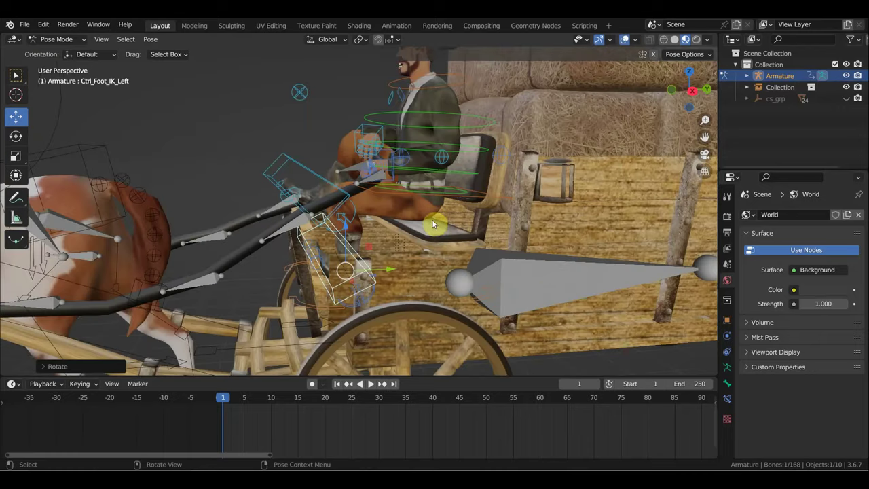
pyautogui.keyDown('alt'); pyautogui.moveTo(432, 220); pyautogui.dragTo(479, 207, button='middle'); pyautogui.keyUp('alt')
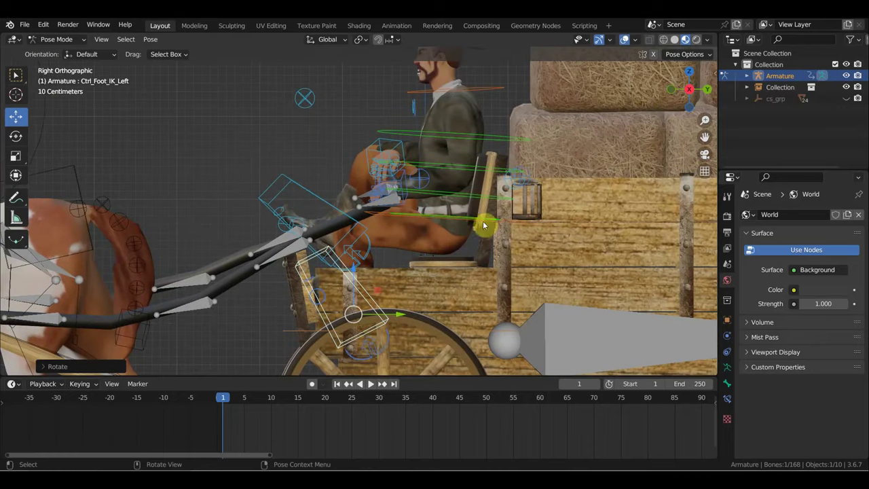
# Hide and unhide the left foot control, then move it down
pyautogui.press('h')
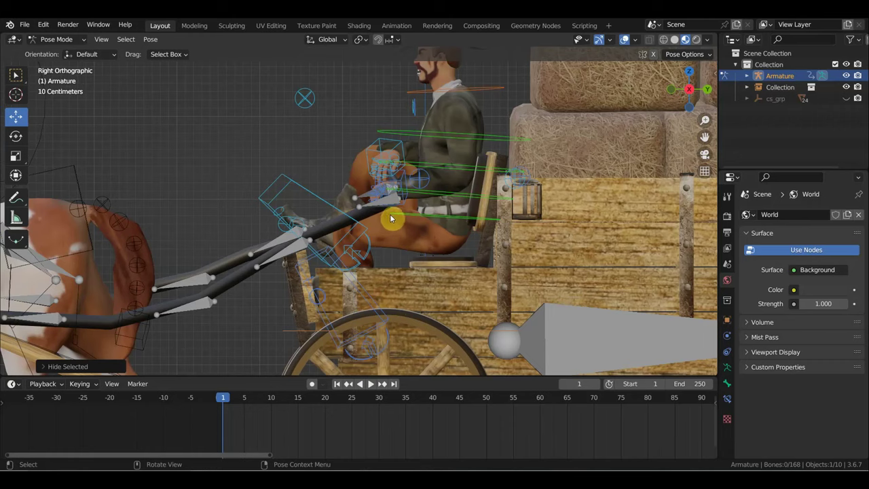
pyautogui.hotkey('alt', 'h')
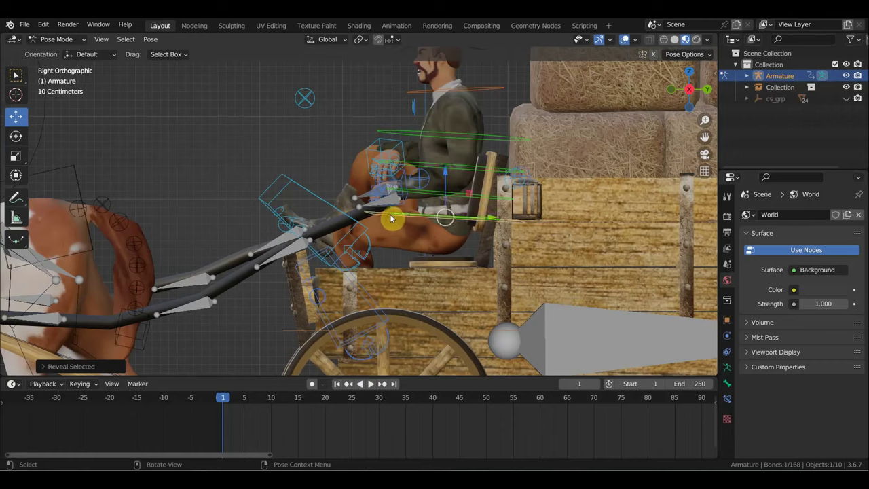
pyautogui.press('g')
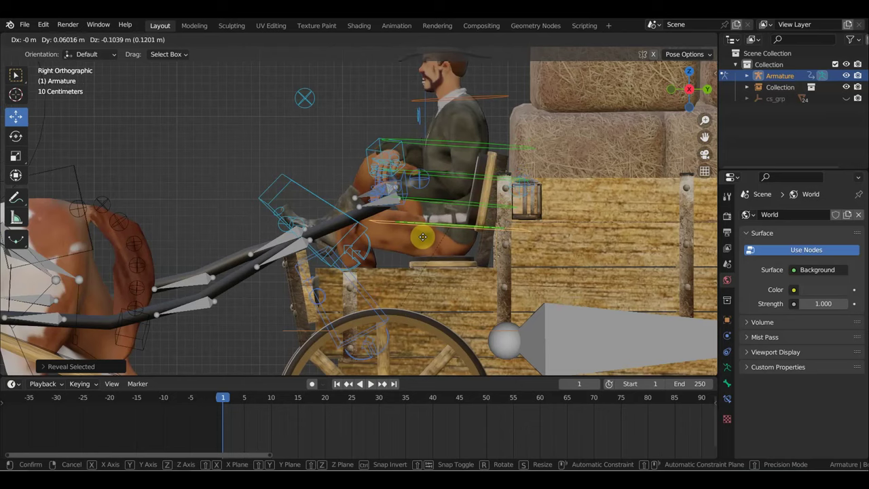
pyautogui.click(418, 236)
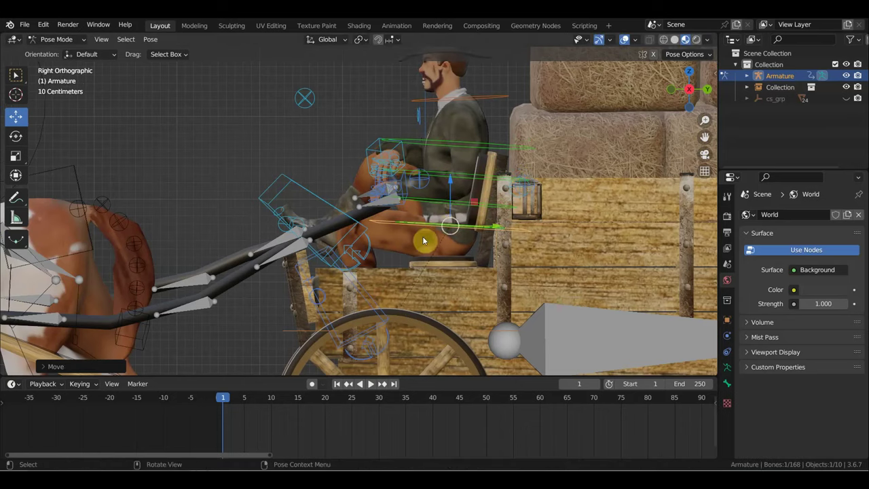
# Rotate Ctrl_Spine2, Ctrl_Neck and Ctrl_Head forward so the driver hunches and bows his head
pyautogui.click(497, 150)
pyautogui.press('r')
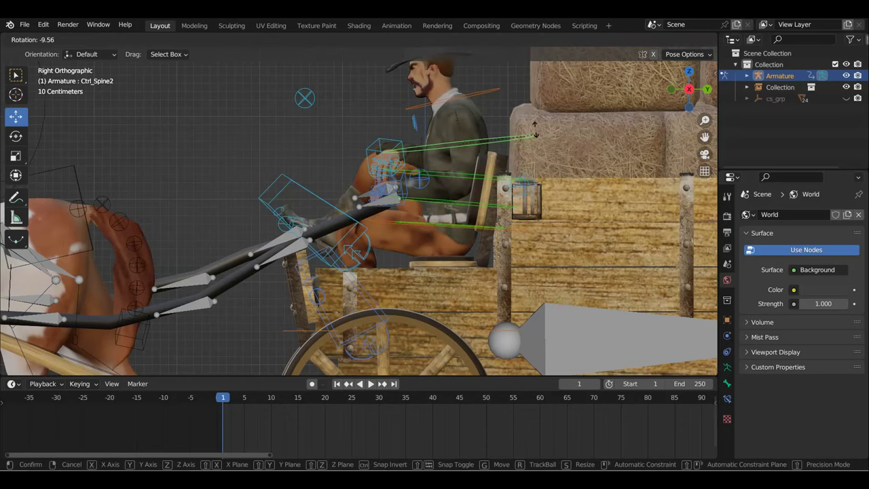
pyautogui.click(520, 117)
pyautogui.click(489, 87)
pyautogui.press('r')
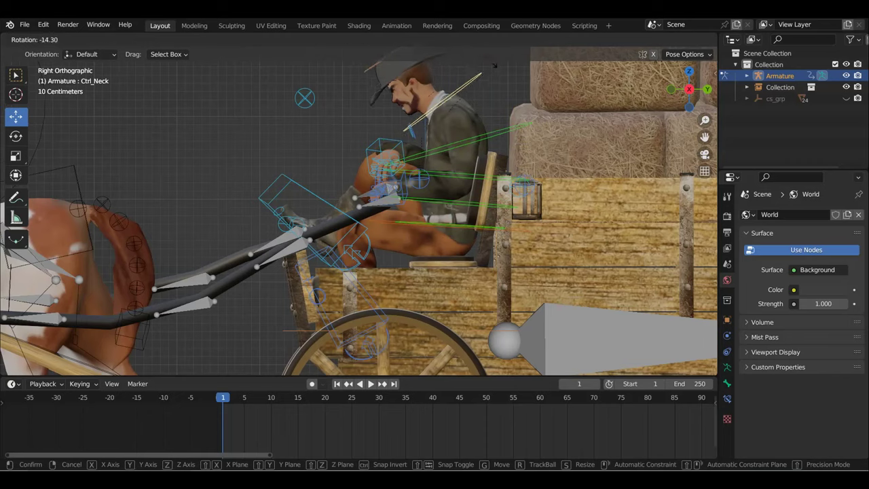
pyautogui.click(440, 76)
pyautogui.click(381, 70)
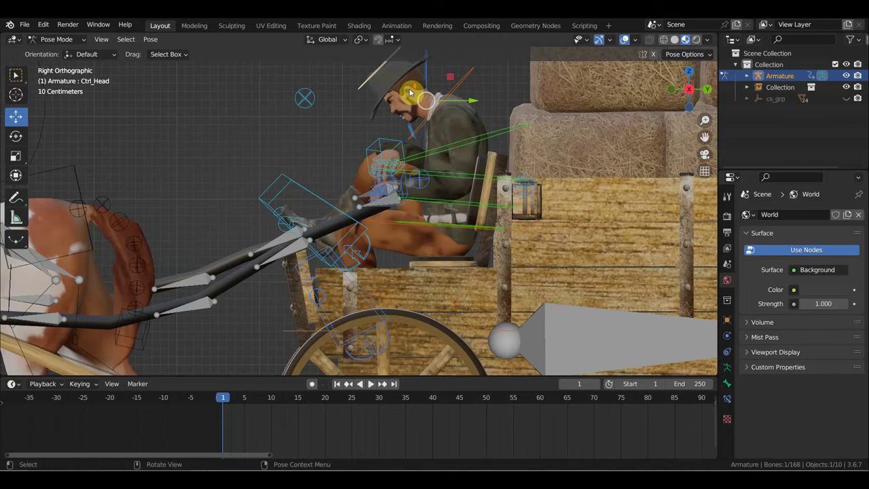
pyautogui.scroll(-3, 400, 88)
pyautogui.press('r')
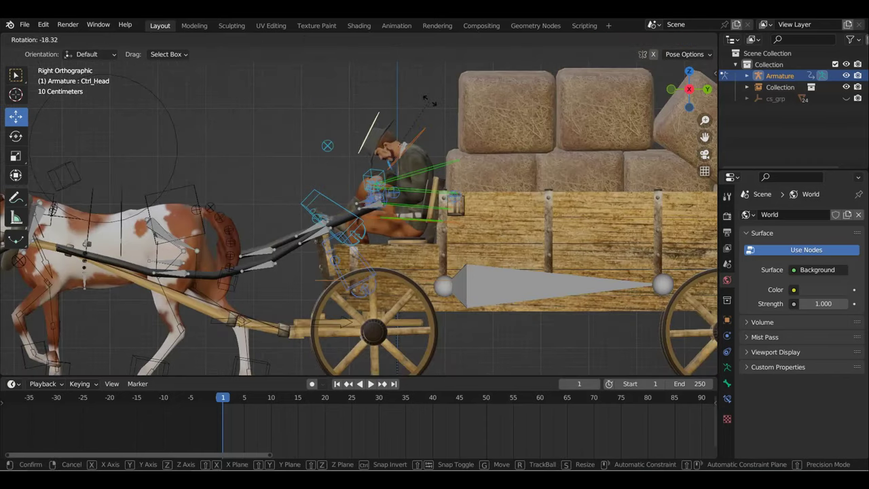
pyautogui.click(401, 117)
# Orbit and pan around the driver to check the hunched pose
pyautogui.scroll(1, 401, 117)
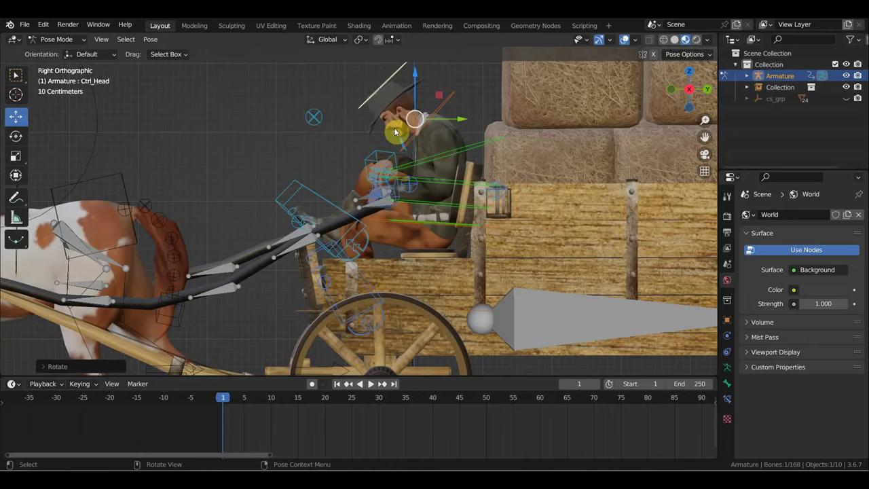
pyautogui.scroll(1, 400, 116)
pyautogui.moveTo(440, 110)
pyautogui.mouseDown(button='middle')
pyautogui.moveTo(492, 214)
pyautogui.moveTo(454, 197)
pyautogui.mouseUp(button='middle')
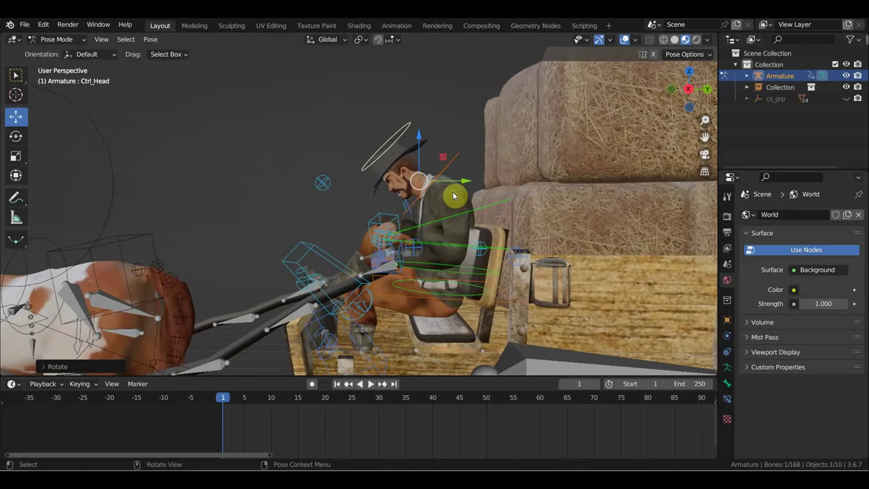
pyautogui.press('KP_3')
pyautogui.moveTo(494, 176)
pyautogui.keyDown('shift'); pyautogui.mouseDown(button='middle')
pyautogui.moveTo(453, 170)
pyautogui.moveTo(530, 186)
pyautogui.moveTo(598, 184)
pyautogui.mouseUp(button='middle'); pyautogui.keyUp('shift')
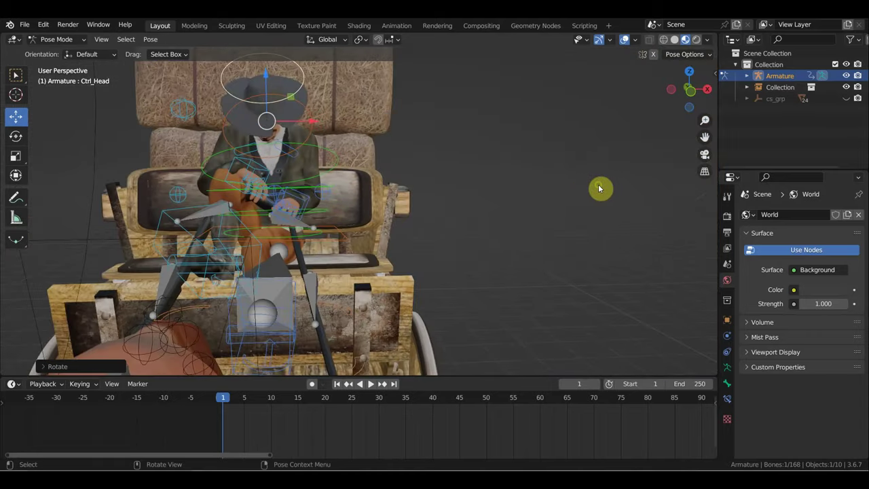
pyautogui.moveTo(410, 199)
pyautogui.mouseDown(button='middle')
pyautogui.moveTo(431, 188)
pyautogui.moveTo(318, 196)
pyautogui.moveTo(454, 202)
pyautogui.moveTo(430, 200)
pyautogui.moveTo(363, 308)
pyautogui.mouseUp(button='middle')
pyautogui.scroll(3, 431, 200)
pyautogui.scroll(2, 377, 278)
pyautogui.keyDown('shift'); pyautogui.moveTo(390, 247); pyautogui.dragTo(388, 207, button='middle'); pyautogui.keyUp('shift')
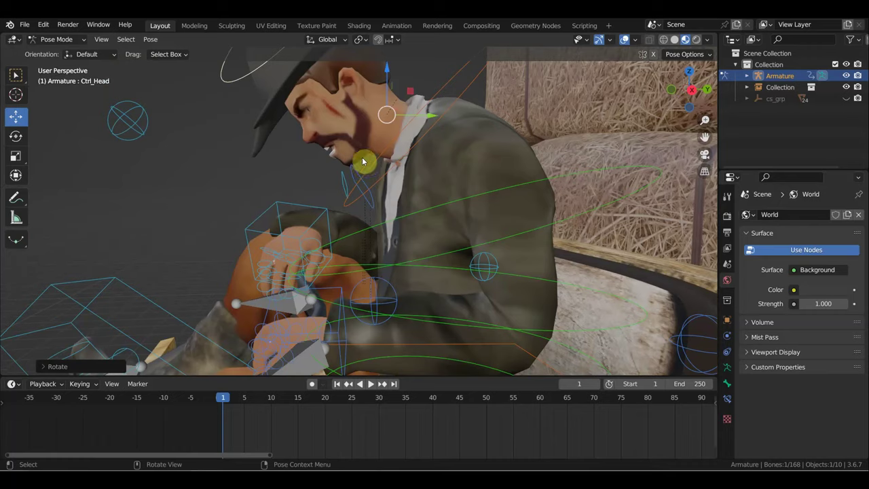
pyautogui.moveTo(361, 162); pyautogui.dragTo(382, 170, button='middle')
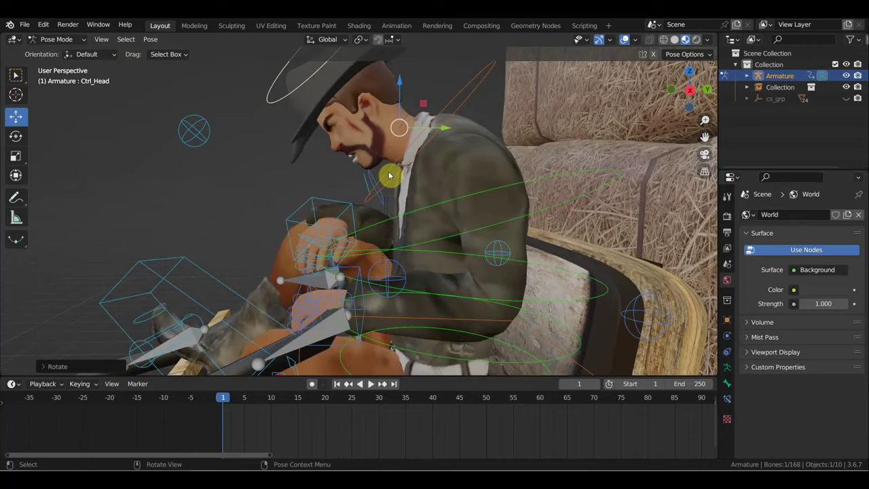
# Inspect the pose in Right Orthographic view, zooming in and out
pyautogui.press('KP_3')
pyautogui.scroll(-2, 397, 174)
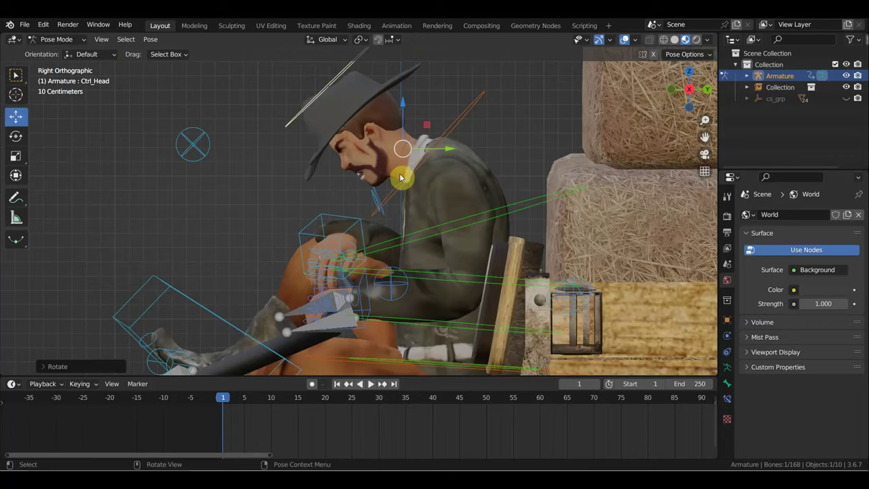
pyautogui.scroll(-2, 408, 185)
pyautogui.scroll(-1, 407, 187)
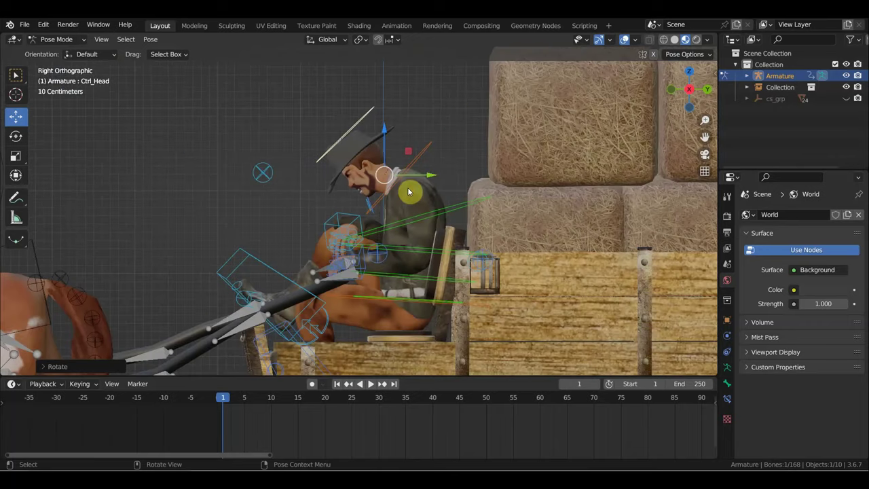
pyautogui.scroll(-2, 407, 188)
pyautogui.scroll(-1, 427, 190)
pyautogui.scroll(-1, 434, 197)
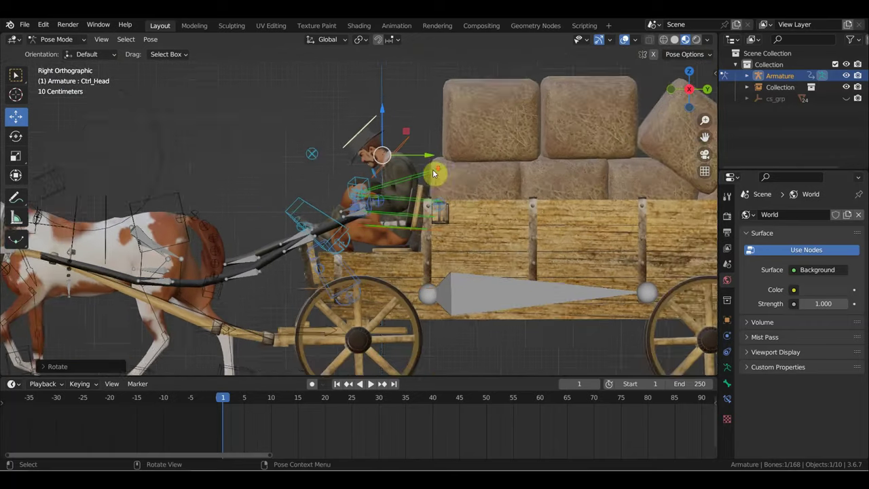
pyautogui.scroll(-1, 445, 204)
pyautogui.scroll(2, 447, 208)
pyautogui.scroll(1, 447, 209)
pyautogui.scroll(-1, 447, 209)
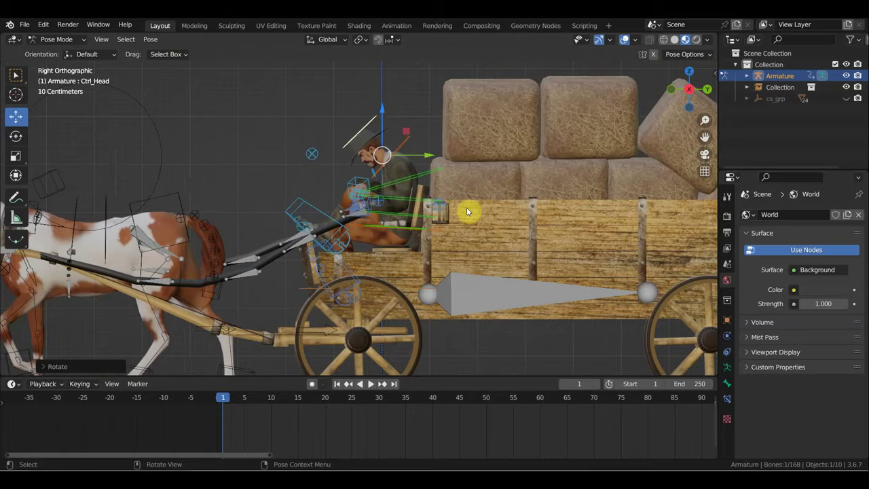
pyautogui.scroll(1, 450, 228)
pyautogui.scroll(1, 445, 226)
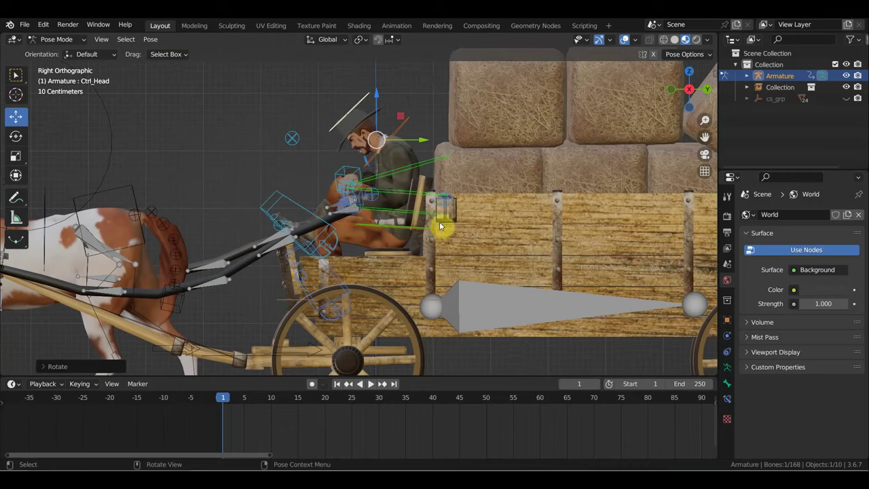
# Lower the Ctrl_Hips control slightly onto the bench
pyautogui.click(344, 222)
pyautogui.press('g')
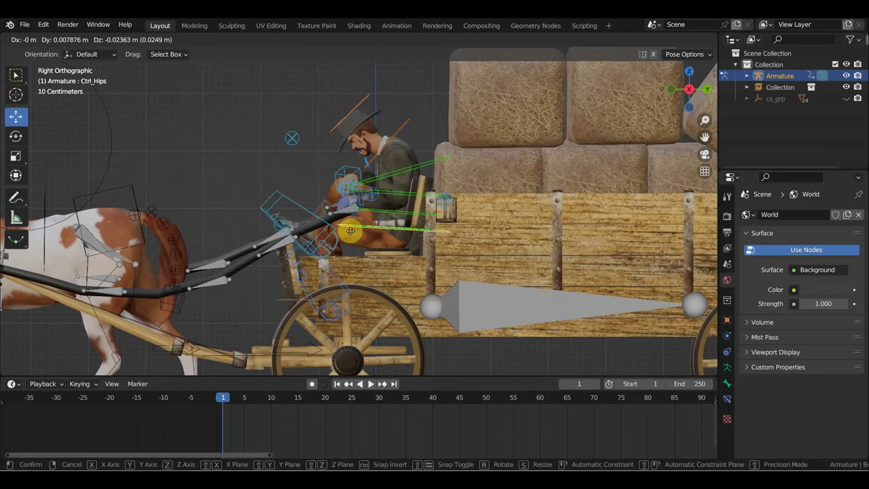
pyautogui.click(350, 231)
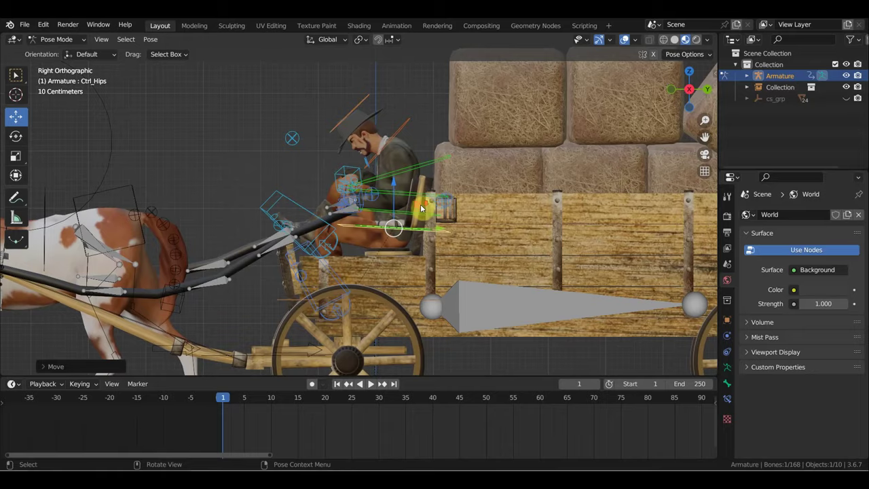
pyautogui.scroll(-5, 421, 209)
pyautogui.moveTo(420, 213)
pyautogui.mouseDown(button='middle')
pyautogui.moveTo(542, 230)
pyautogui.moveTo(382, 232)
pyautogui.mouseUp(button='middle')
# Key Location & Rotation for all the cowboy's bones at frame 1 and play back to check
pyautogui.press('a')
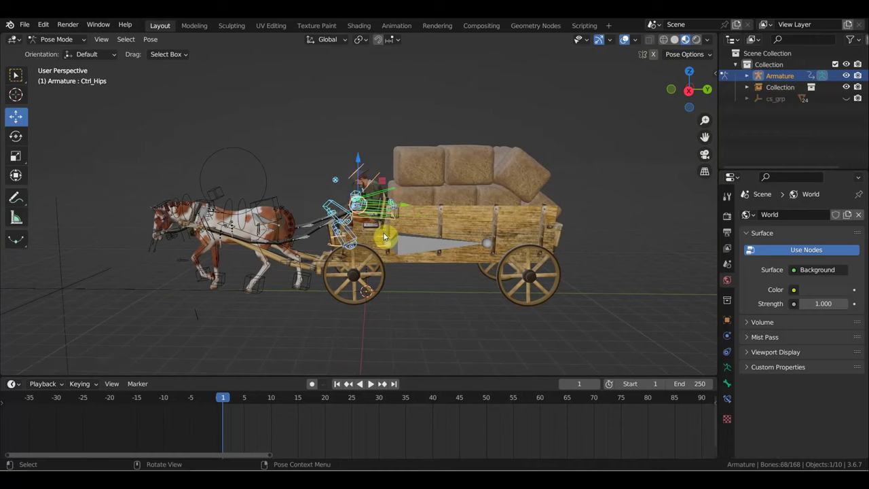
pyautogui.press('i')
pyautogui.scroll(3, 384, 235)
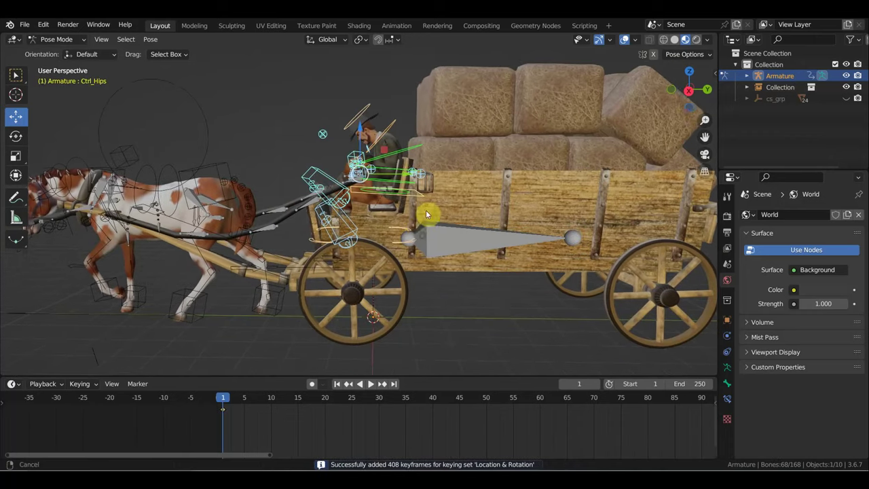
pyautogui.scroll(-1, 425, 209)
pyautogui.press('space')
pyautogui.moveTo(241, 403); pyautogui.dragTo(321, 420)
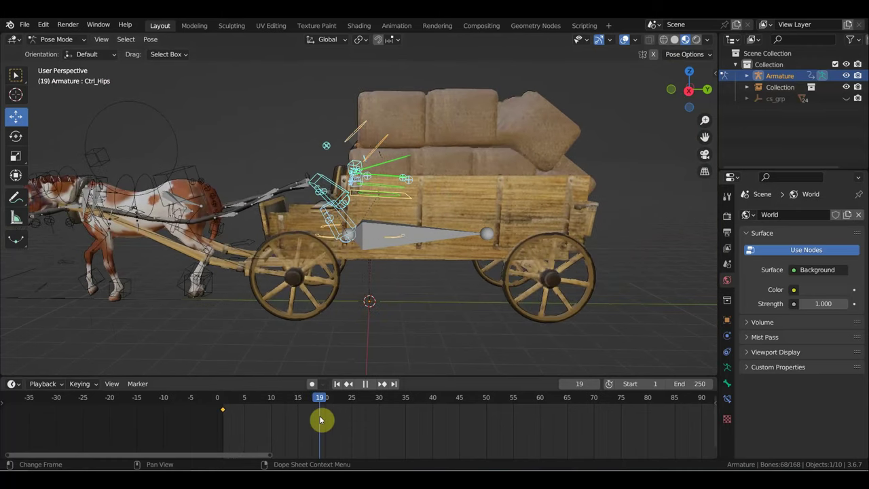
# Stop at frame 19, raise the hips control straight up, and return to frame 1
pyautogui.press('space')
pyautogui.scroll(3, 370, 207)
pyautogui.click(434, 190)
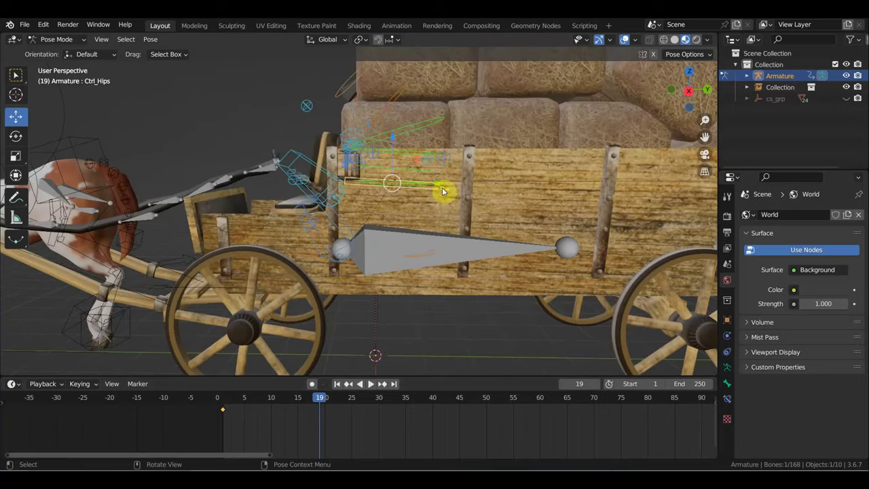
pyautogui.moveTo(392, 143); pyautogui.dragTo(392, 140)
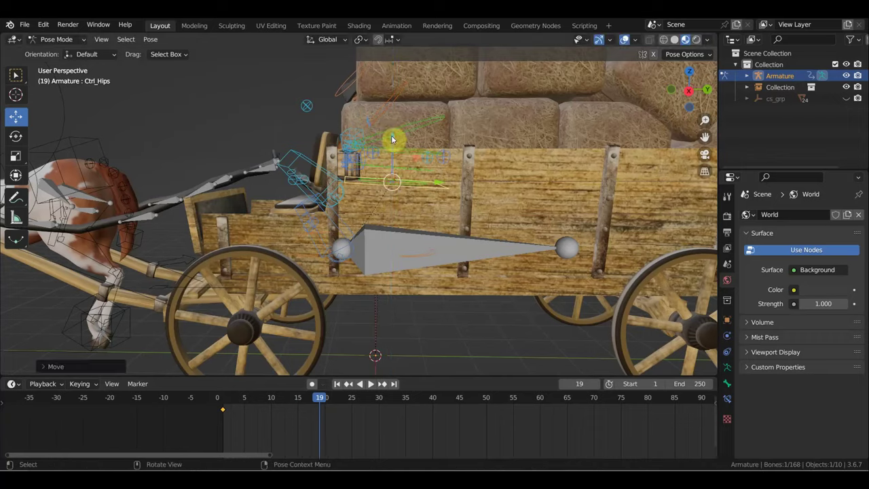
pyautogui.scroll(-2, 407, 160)
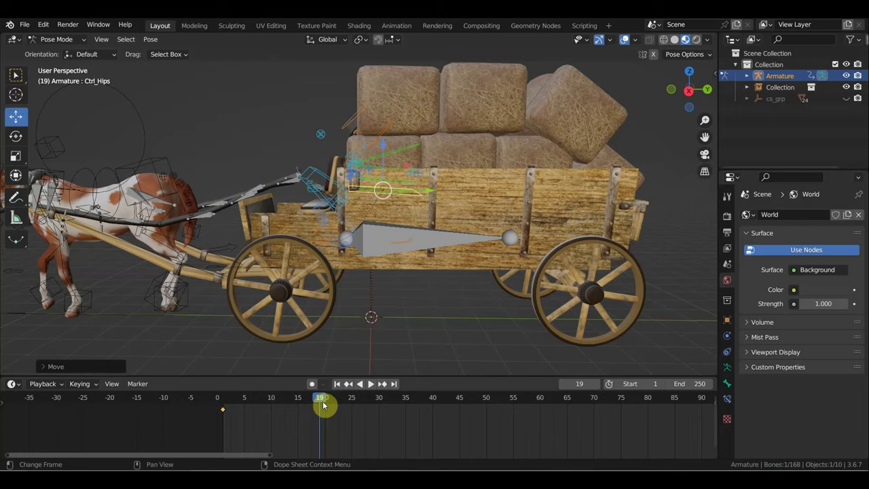
pyautogui.moveTo(324, 404); pyautogui.dragTo(226, 404)
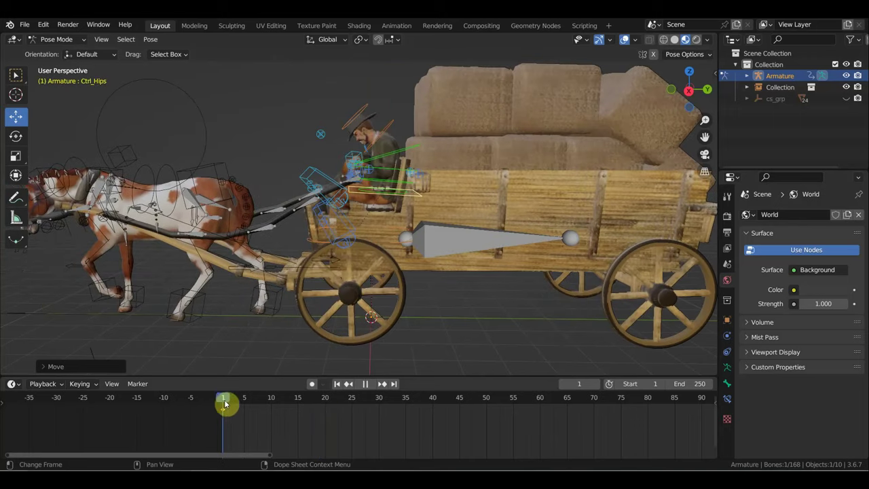
pyautogui.click(54, 39)
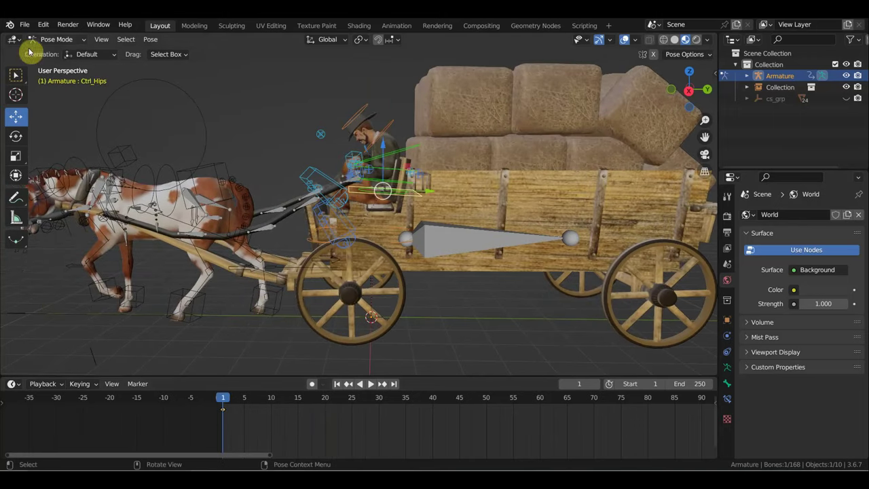
# Switch to Object Mode and delete the horse-and-wagon collection, leaving only the cowboy
pyautogui.click(60, 53)
pyautogui.click(209, 172)
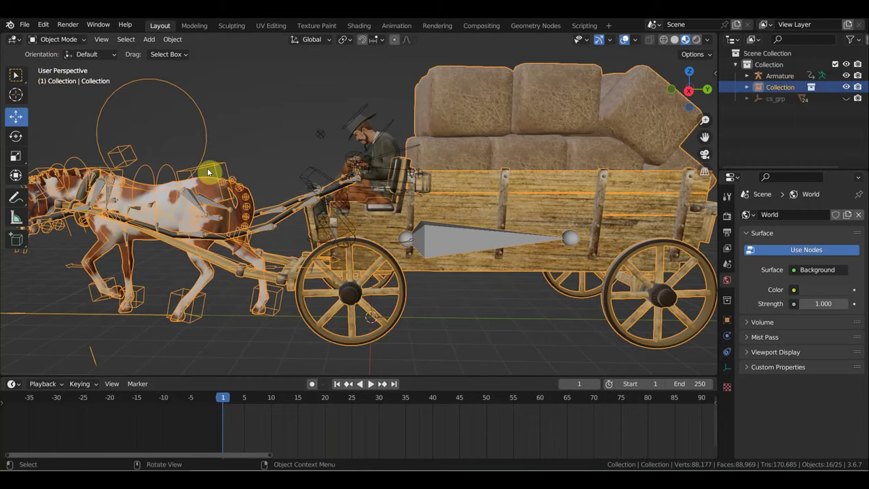
pyautogui.press('Delete')
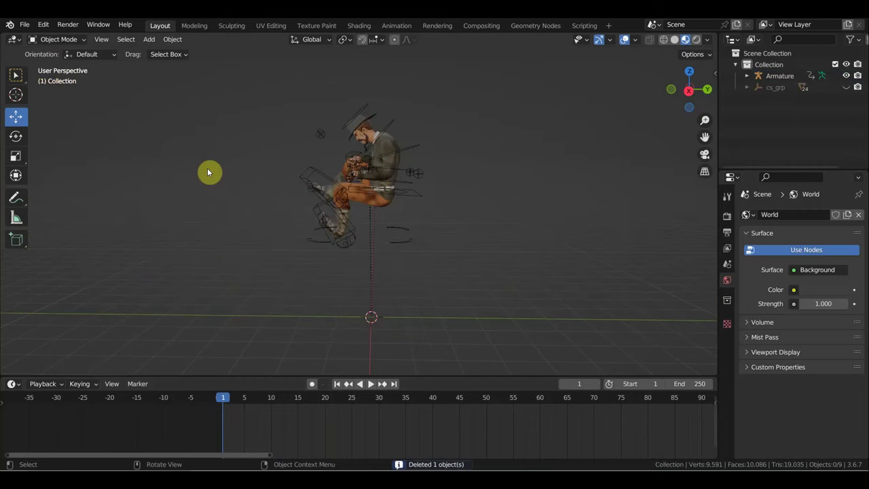
pyautogui.click(25, 24)
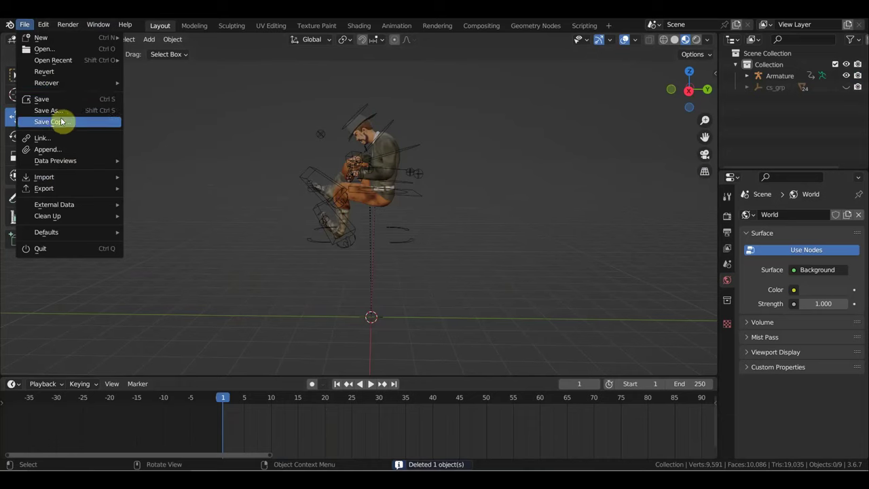
# Link 'Collection' from Horse Running2 тянет бричку.blend in the horse project folder via File > Link
pyautogui.click(60, 144)
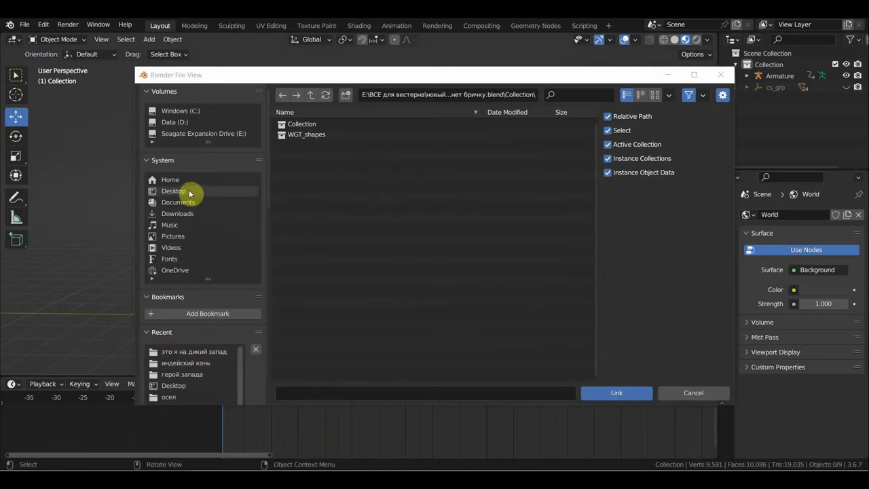
pyautogui.click(197, 133)
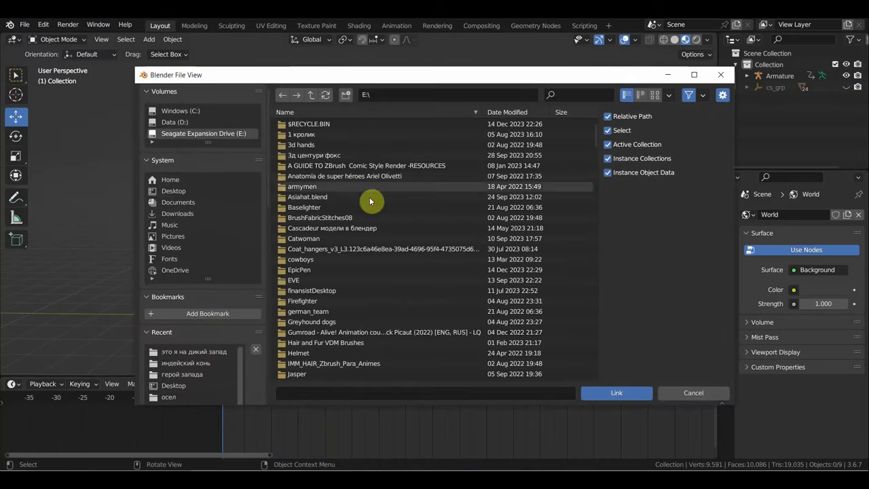
pyautogui.scroll(-3, 359, 285)
pyautogui.scroll(-5, 353, 289)
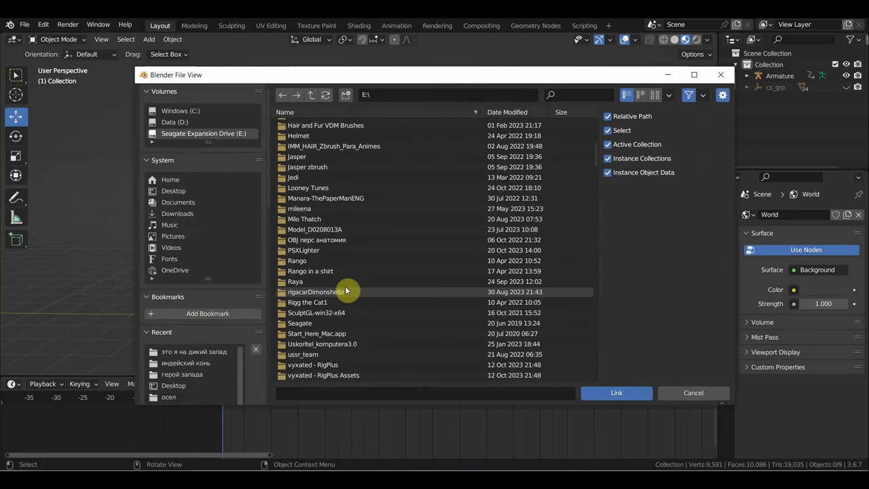
pyautogui.scroll(-2, 346, 300)
pyautogui.scroll(-2, 347, 300)
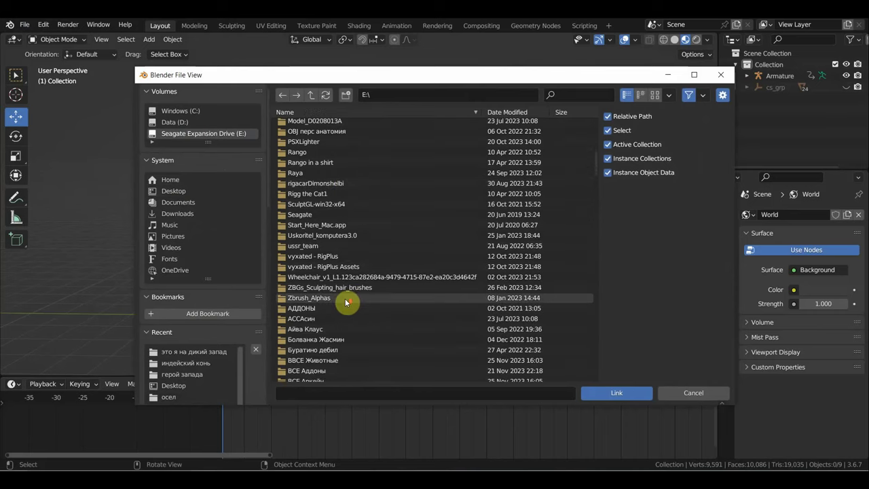
pyautogui.scroll(-3, 313, 290)
pyautogui.scroll(-3, 324, 312)
pyautogui.scroll(-1, 349, 311)
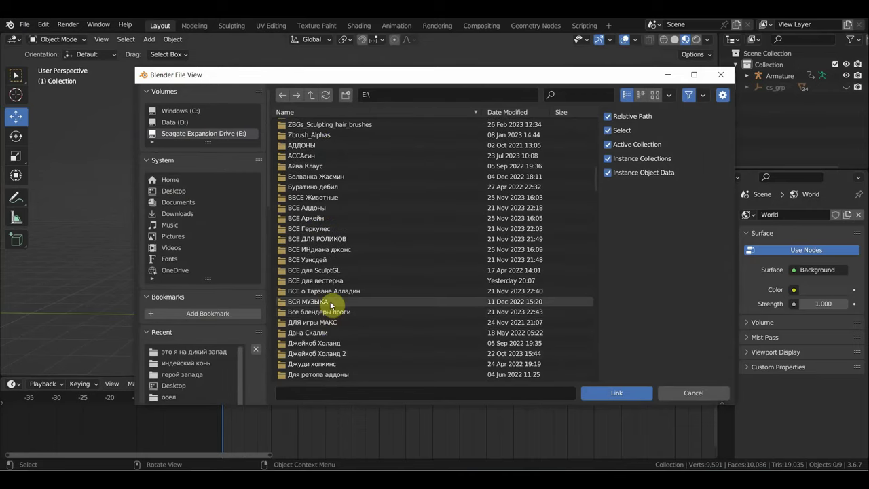
pyautogui.click(195, 364)
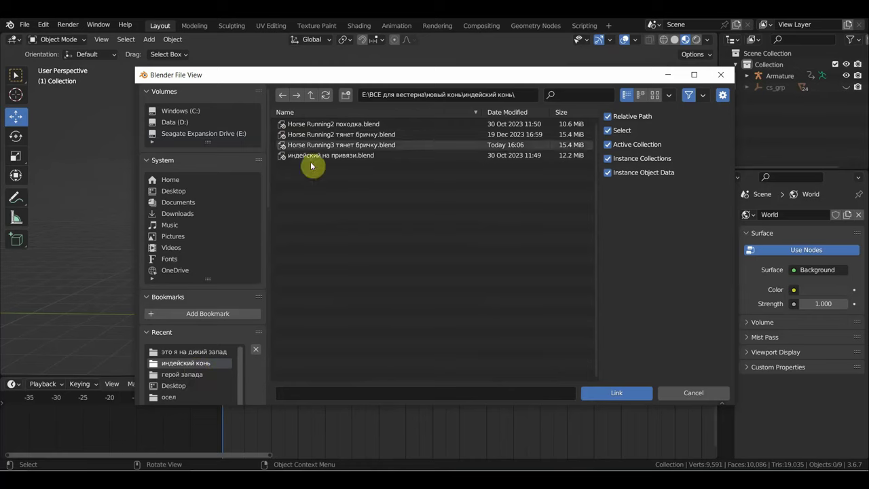
pyautogui.doubleClick(335, 135)
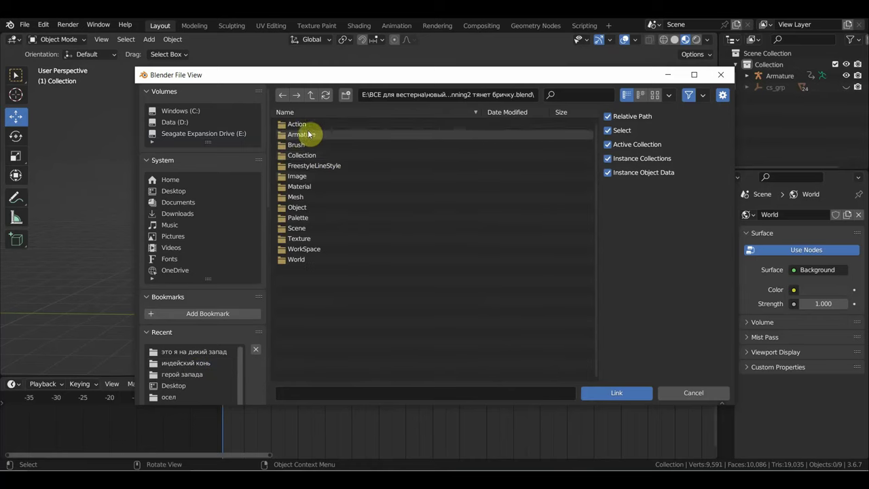
pyautogui.doubleClick(305, 155)
pyautogui.doubleClick(304, 124)
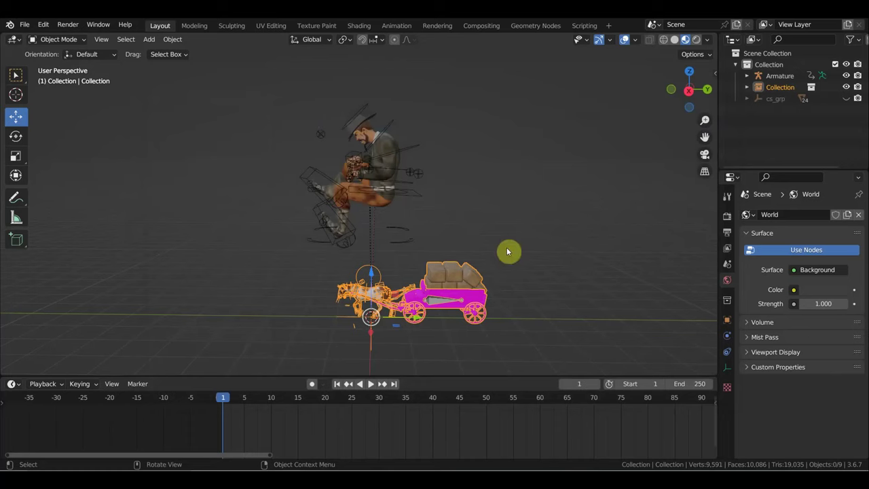
# Scale up the linked horse and wagon and slide it so the cowboy sits on the bench
pyautogui.press('KP_3')
pyautogui.scroll(-2, 423, 292)
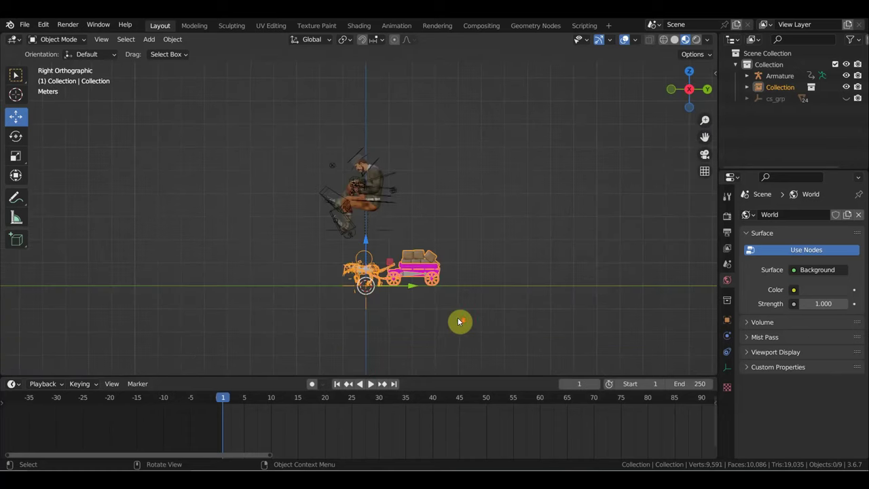
pyautogui.press('s')
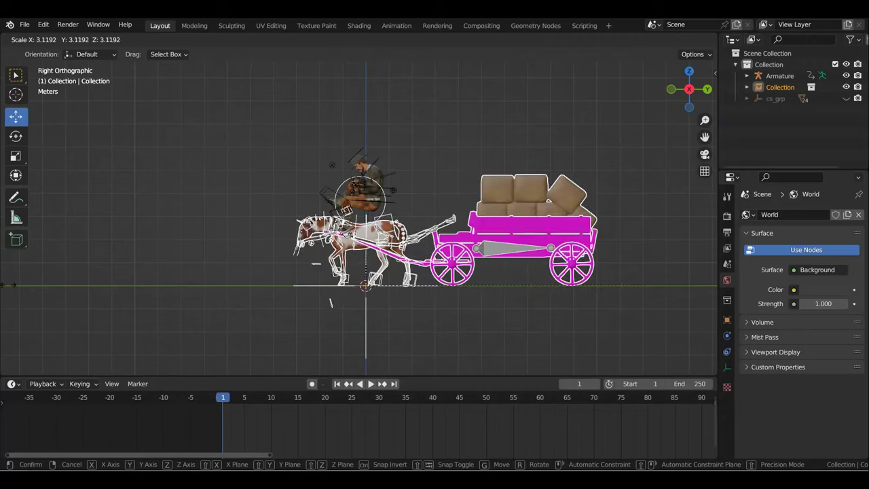
pyautogui.click(152, 295)
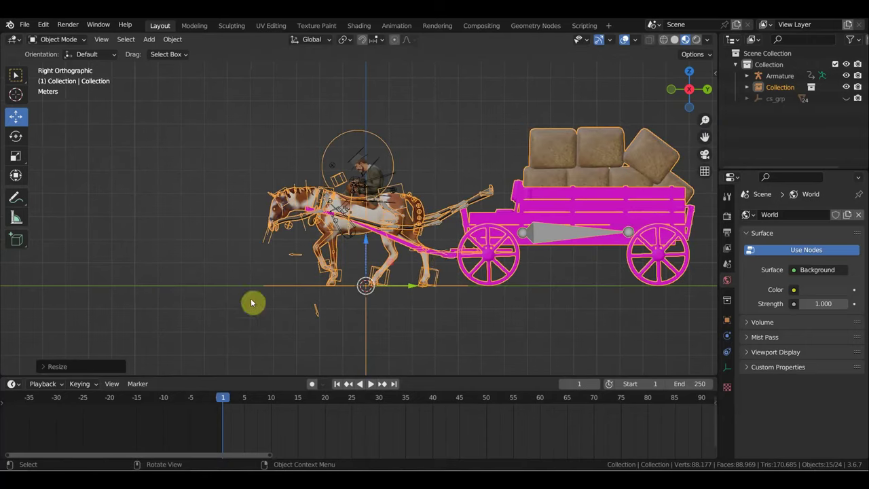
pyautogui.moveTo(394, 291)
pyautogui.mouseDown()
pyautogui.moveTo(403, 286)
pyautogui.moveTo(273, 303)
pyautogui.mouseUp()
pyautogui.click(272, 304)
# Switch to solid shading, close the security popup, view from the right and select the rig
pyautogui.scroll(4, 306, 299)
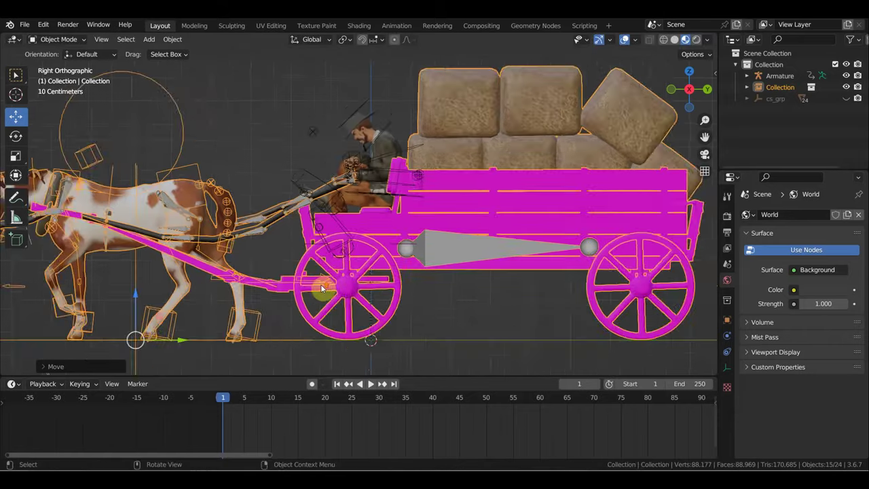
pyautogui.scroll(2, 374, 317)
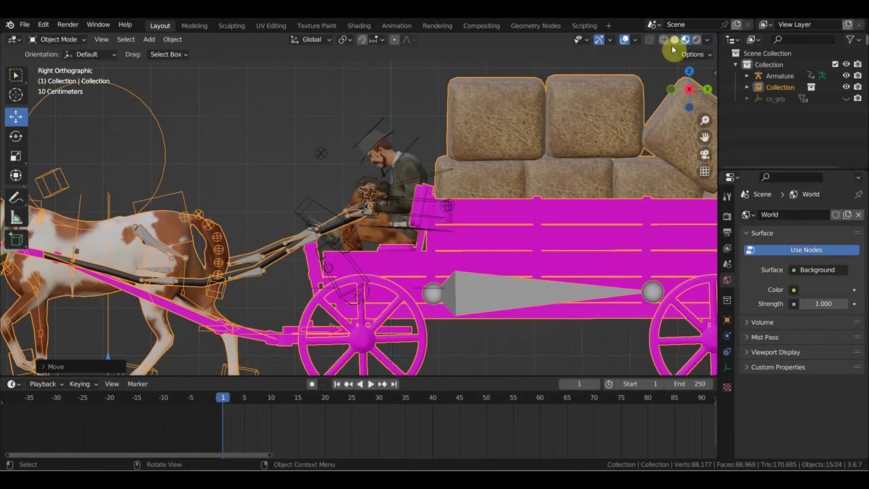
pyautogui.click(676, 41)
pyautogui.scroll(2, 523, 210)
pyautogui.moveTo(483, 274)
pyautogui.mouseDown(button='middle')
pyautogui.moveTo(511, 317)
pyautogui.moveTo(504, 314)
pyautogui.mouseUp(button='middle')
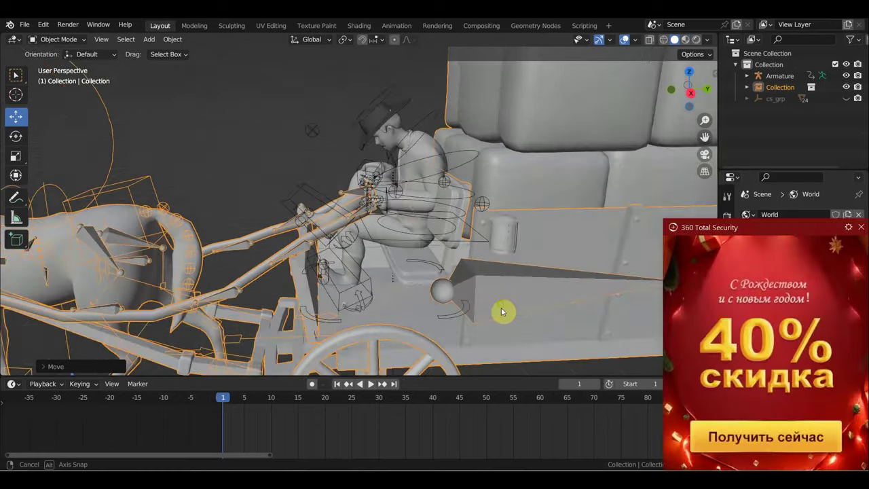
pyautogui.click(860, 230)
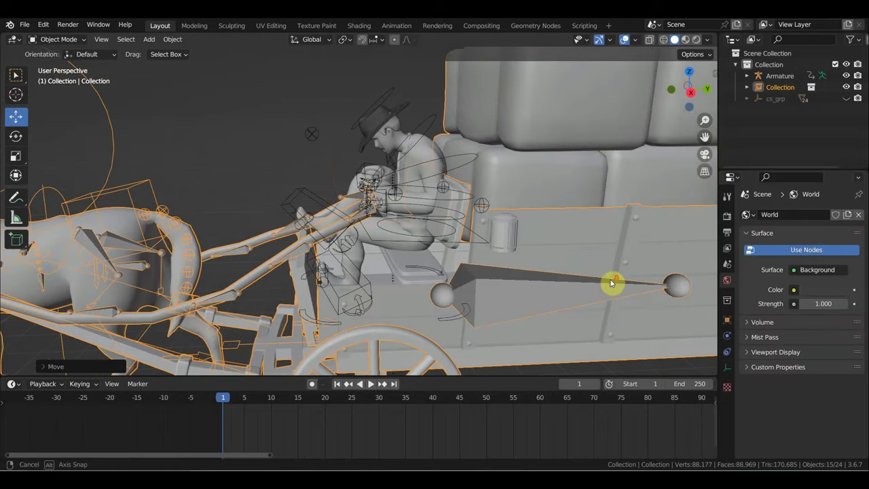
pyautogui.press('KP_3')
pyautogui.scroll(-2, 472, 354)
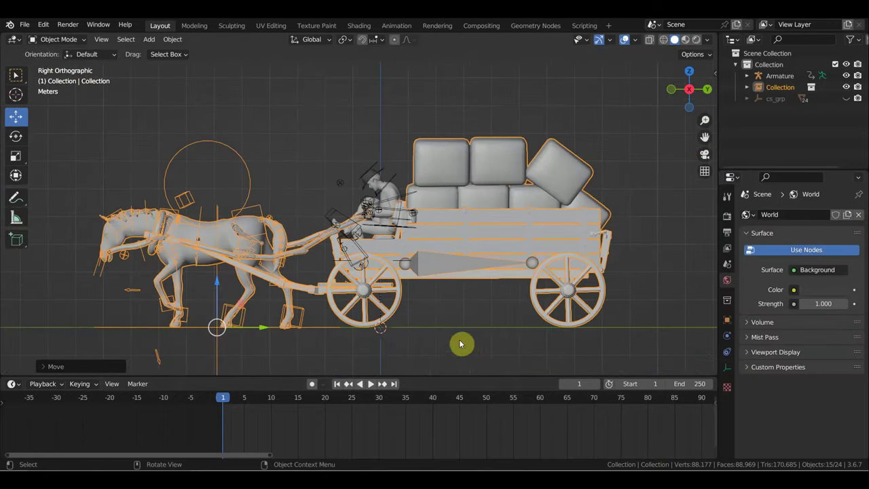
pyautogui.click(379, 182)
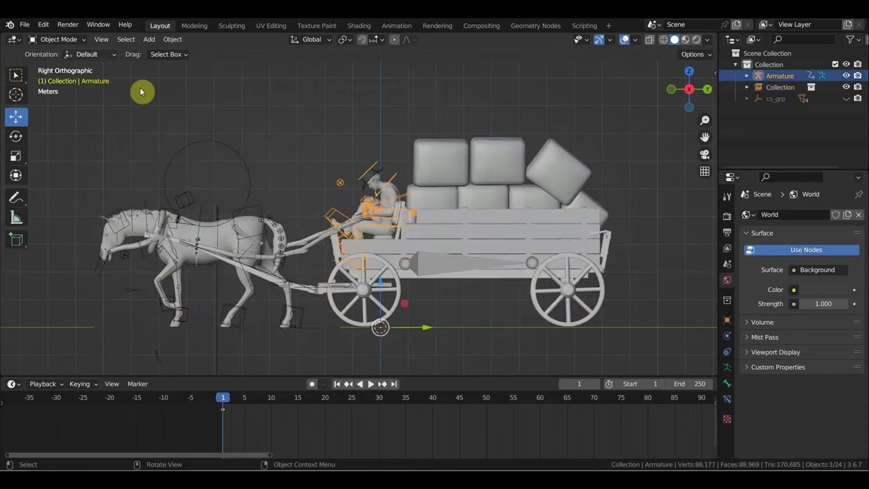
# Put the cowboy's rig into Pose Mode, then play and scrub the animation
pyautogui.click(55, 39)
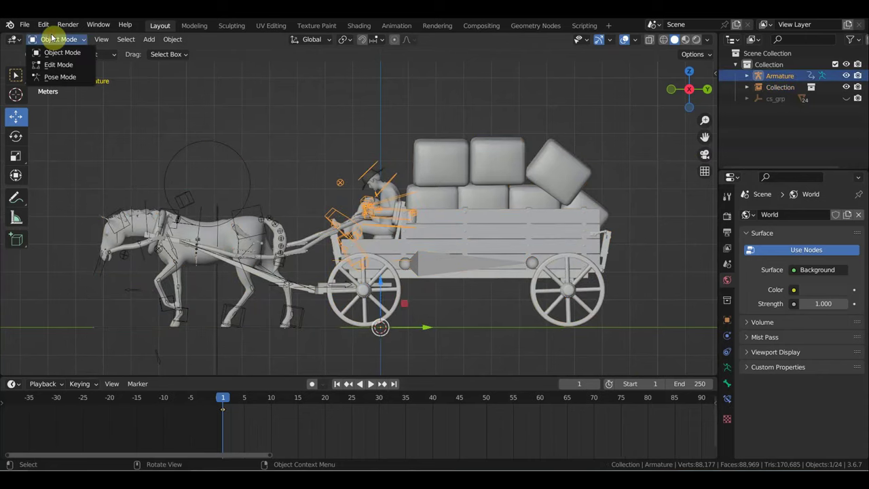
pyautogui.click(60, 77)
pyautogui.press('space')
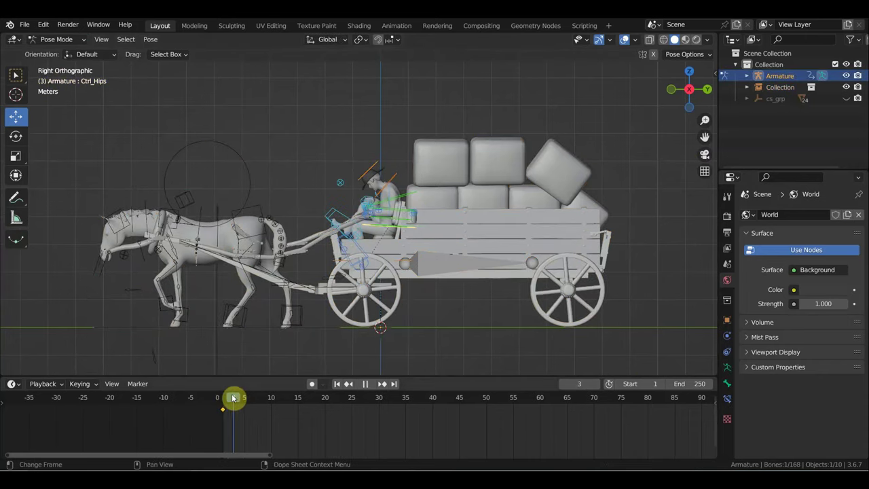
pyautogui.moveTo(256, 402); pyautogui.dragTo(288, 412)
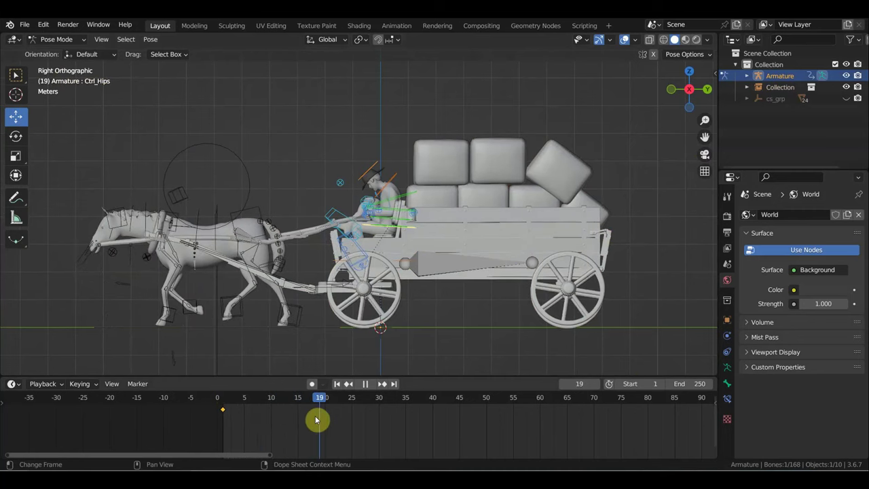
pyautogui.moveTo(407, 419)
pyautogui.mouseDown()
pyautogui.moveTo(326, 404)
pyautogui.moveTo(217, 403)
pyautogui.mouseUp()
pyautogui.press('space')
# Replay the animation, stop at frame 20, and orbit to look down on the rider
pyautogui.moveTo(248, 338); pyautogui.dragTo(359, 330, button='middle')
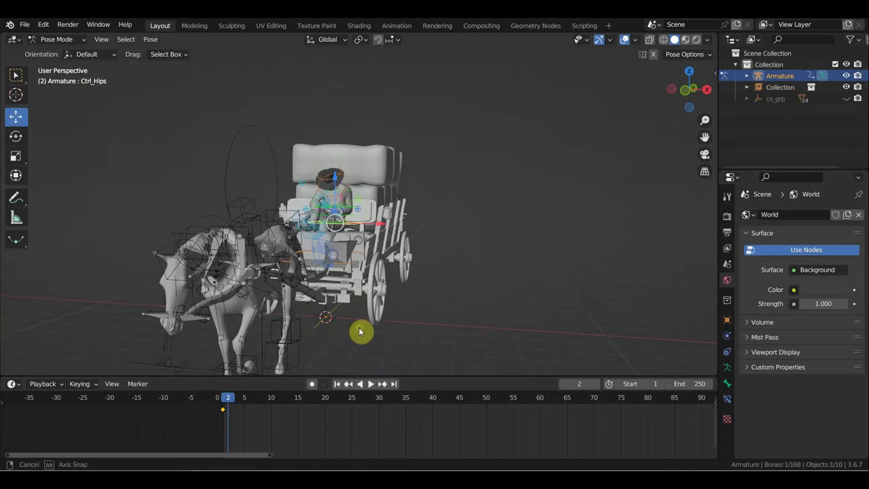
pyautogui.press('space')
pyautogui.moveTo(228, 400); pyautogui.dragTo(330, 421)
pyautogui.press('space')
pyautogui.scroll(3, 370, 251)
pyautogui.moveTo(358, 217); pyautogui.dragTo(392, 225, button='middle')
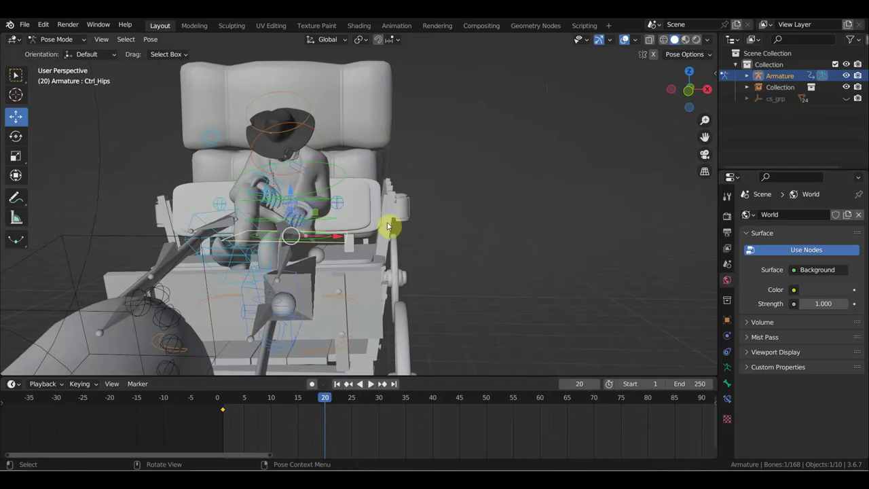
pyautogui.moveTo(328, 235); pyautogui.dragTo(341, 243, button='middle')
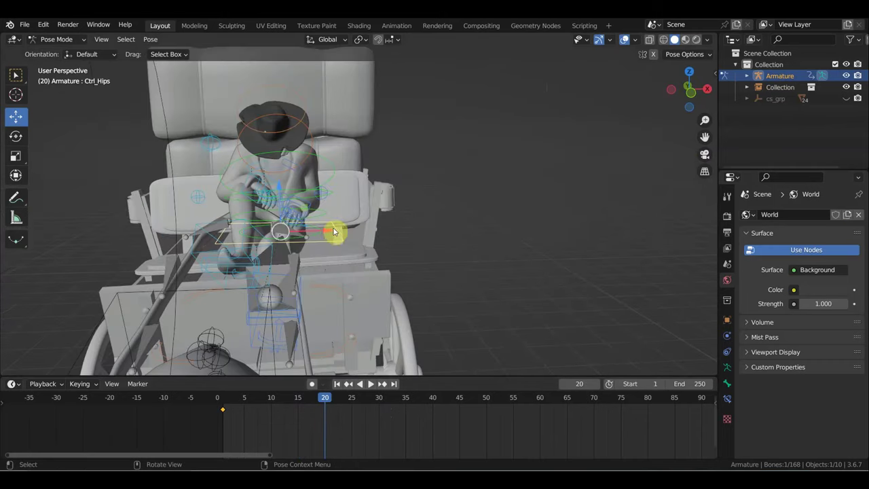
# Tilt Ctrl_Hips at frame 20 and select all the rig's controls
pyautogui.moveTo(352, 229)
pyautogui.mouseDown(button='middle')
pyautogui.moveTo(369, 232)
pyautogui.moveTo(355, 267)
pyautogui.moveTo(324, 262)
pyautogui.moveTo(357, 252)
pyautogui.moveTo(363, 232)
pyautogui.mouseUp(button='middle')
pyautogui.press('r')
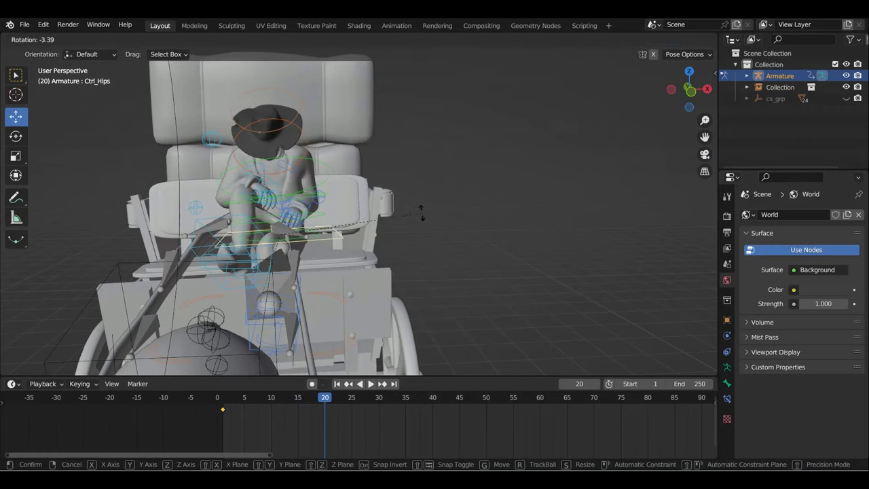
pyautogui.click(417, 204)
pyautogui.moveTo(417, 206)
pyautogui.mouseDown(button='middle')
pyautogui.moveTo(330, 220)
pyautogui.moveTo(330, 227)
pyautogui.moveTo(393, 236)
pyautogui.mouseUp(button='middle')
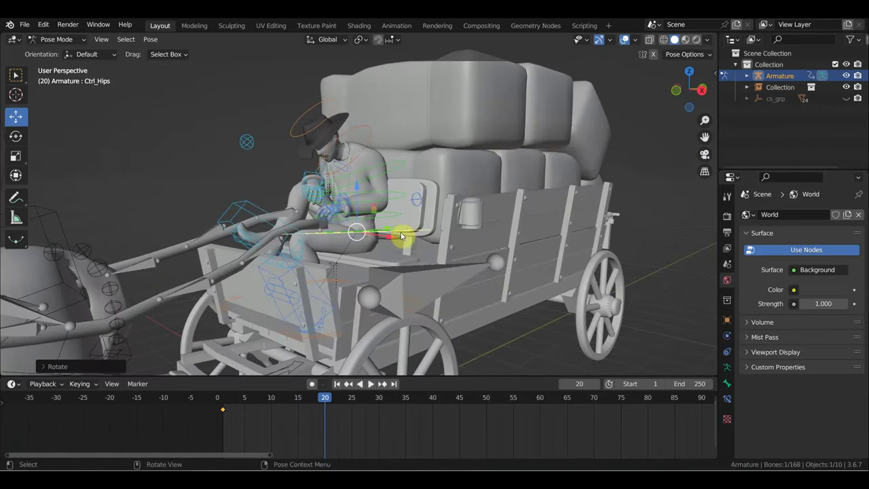
pyautogui.press('a')
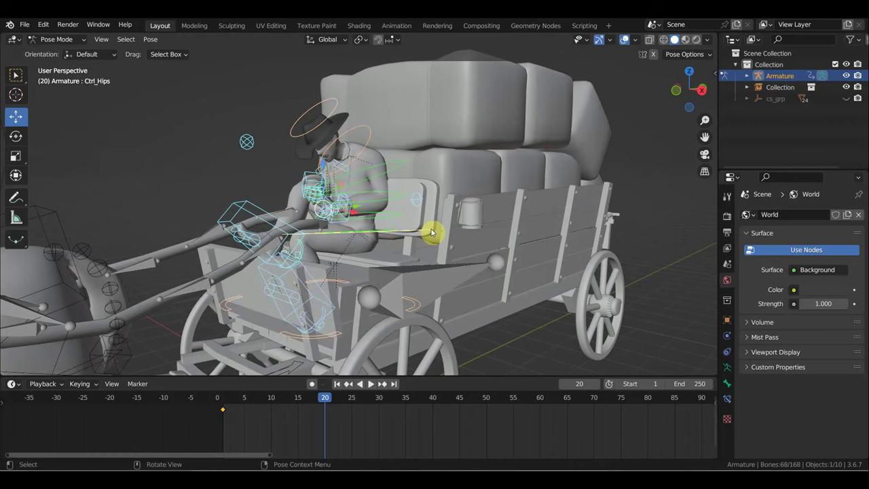
pyautogui.moveTo(354, 361)
pyautogui.mouseDown(button='middle')
pyautogui.moveTo(355, 311)
pyautogui.moveTo(428, 302)
pyautogui.mouseUp(button='middle')
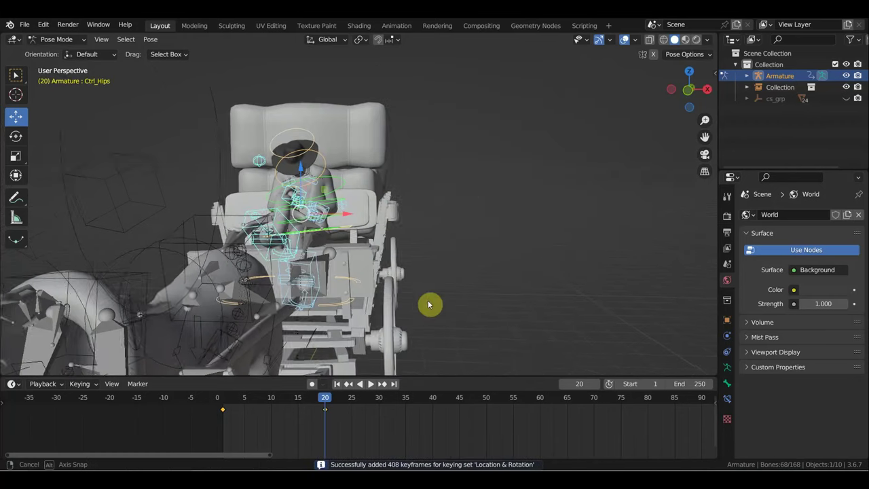
# At frame 40, rotate Ctrl_Hips and Ctrl_Spine2, then key Location & Rotation for all controls
pyautogui.moveTo(326, 398)
pyautogui.mouseDown()
pyautogui.moveTo(447, 422)
pyautogui.moveTo(435, 424)
pyautogui.mouseUp()
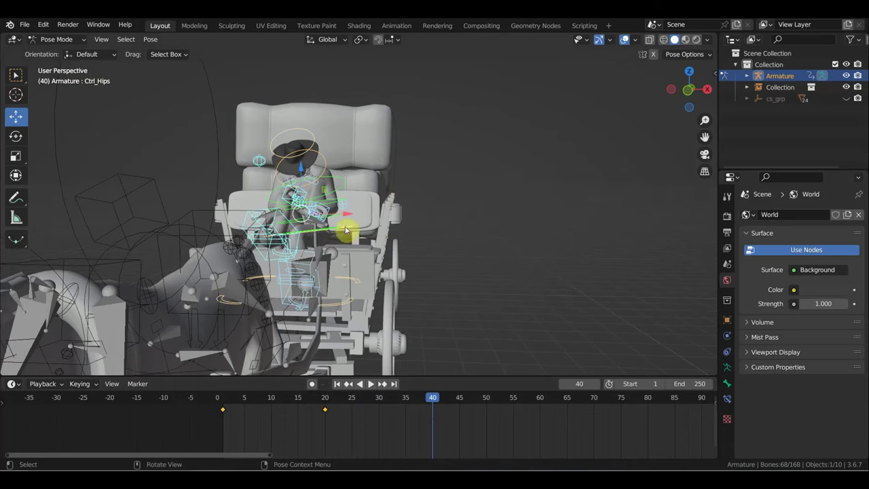
pyautogui.press('r')
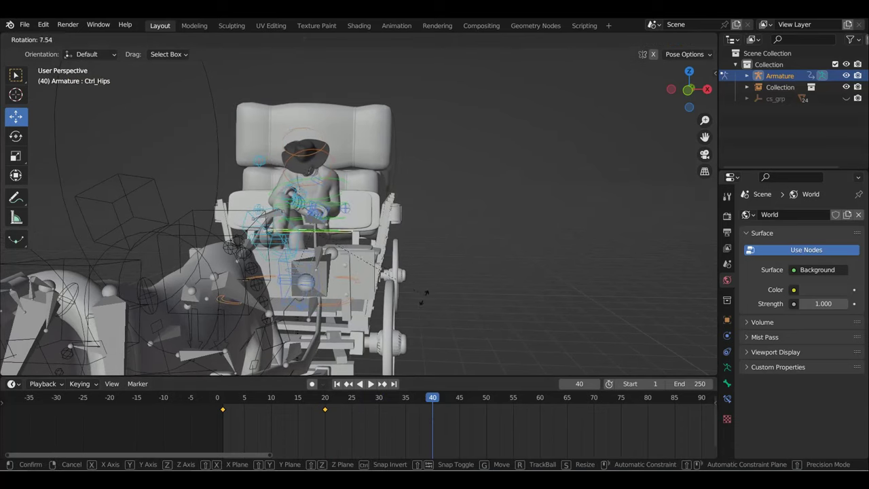
pyautogui.click(420, 306)
pyautogui.moveTo(372, 209); pyautogui.dragTo(344, 196, button='middle')
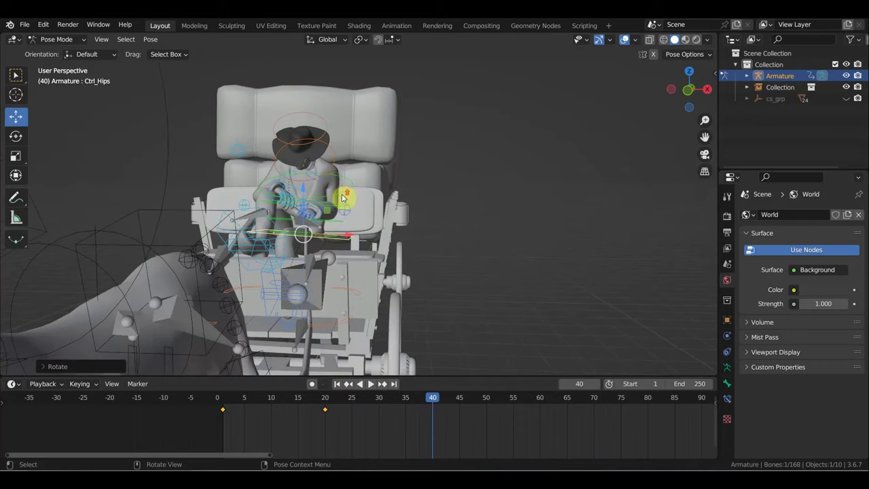
pyautogui.click(342, 184)
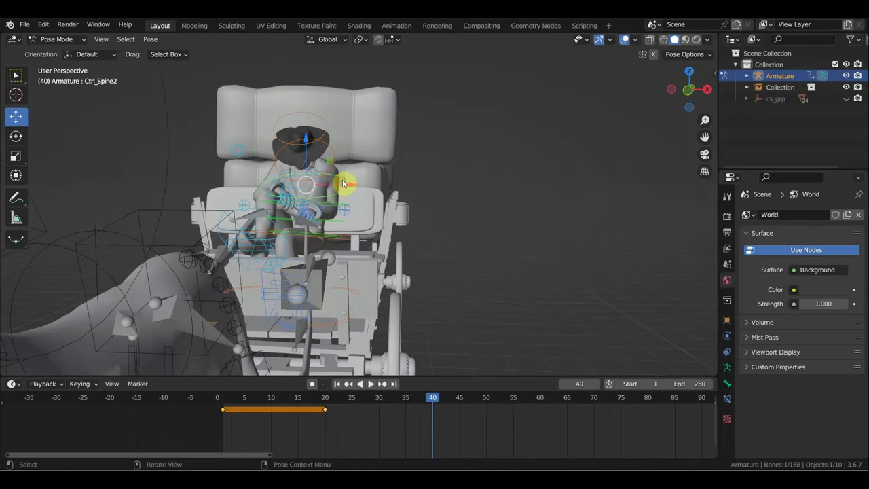
pyautogui.press('r')
pyautogui.click(383, 164)
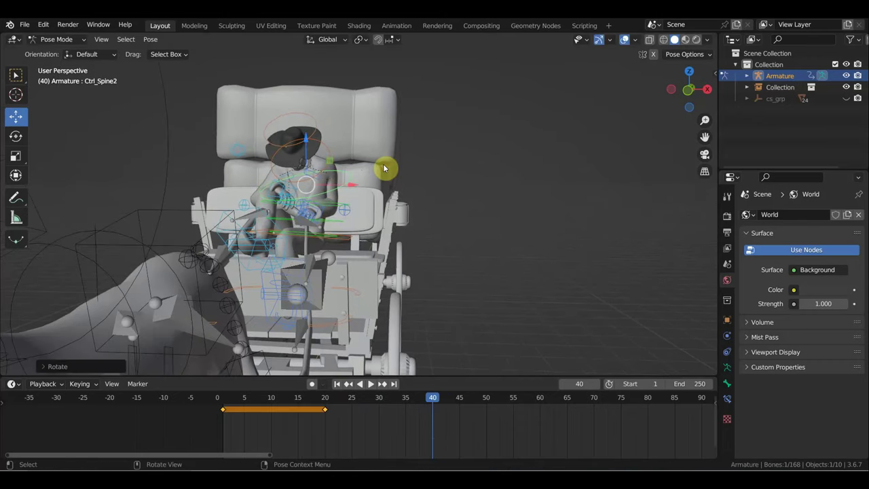
pyautogui.press('a')
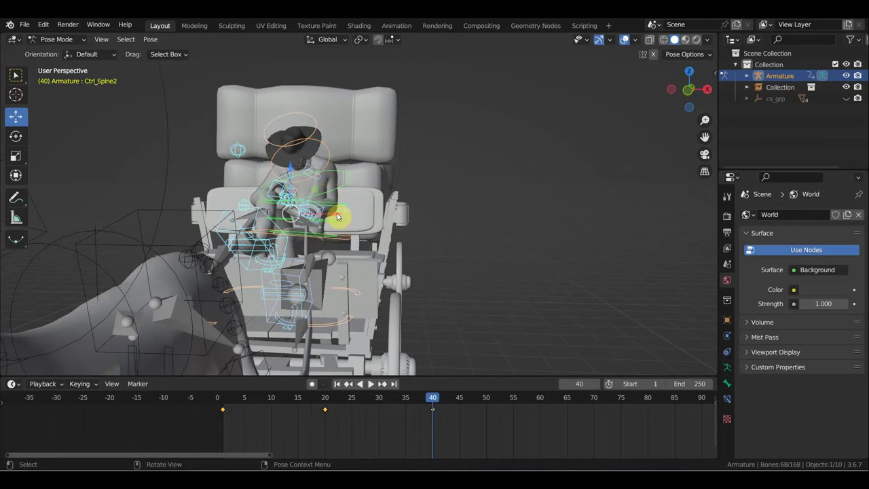
pyautogui.press('i')
pyautogui.moveTo(437, 405)
pyautogui.mouseDown()
pyautogui.moveTo(258, 385)
pyautogui.moveTo(410, 387)
pyautogui.mouseUp()
# End the animation at frame 40 and preview the shortened playback
pyautogui.moveTo(435, 294)
pyautogui.mouseDown(button='middle')
pyautogui.moveTo(558, 310)
pyautogui.moveTo(524, 305)
pyautogui.moveTo(533, 337)
pyautogui.mouseUp(button='middle')
pyautogui.click(368, 385)
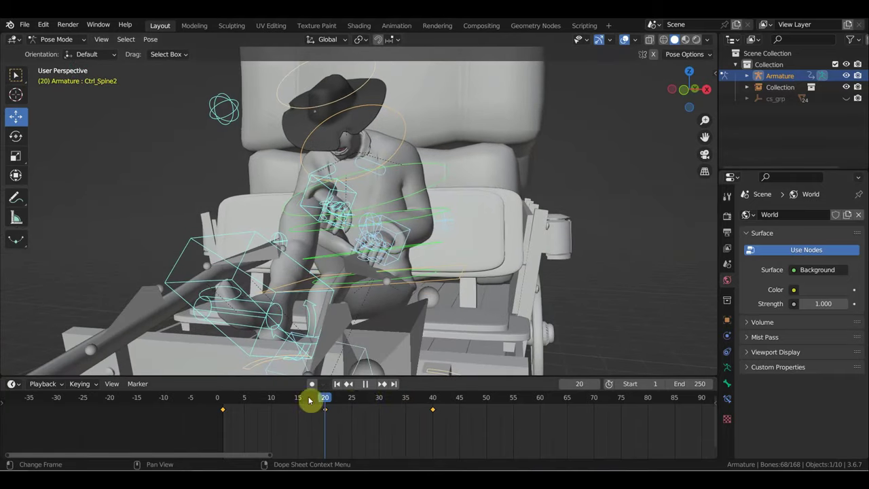
pyautogui.moveTo(427, 404)
pyautogui.mouseDown()
pyautogui.moveTo(521, 412)
pyautogui.moveTo(441, 409)
pyautogui.moveTo(557, 426)
pyautogui.mouseUp()
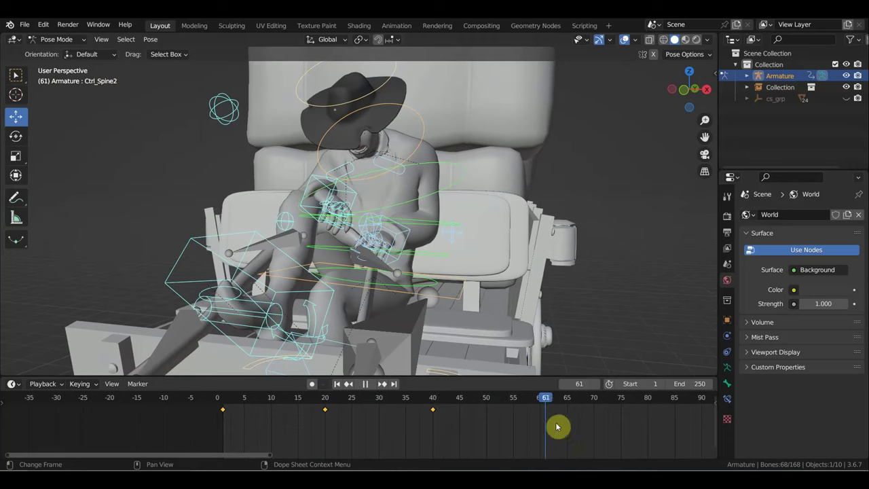
pyautogui.moveTo(461, 415); pyautogui.dragTo(430, 408)
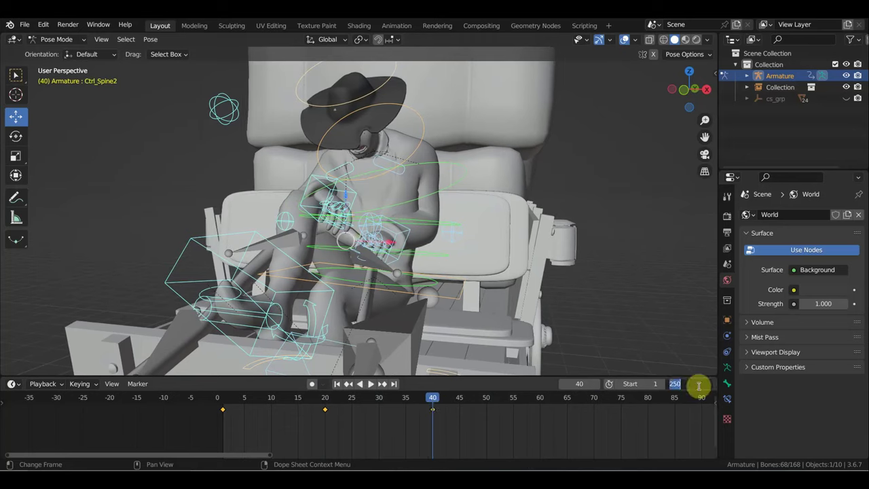
pyautogui.write('40')
pyautogui.press('Return')
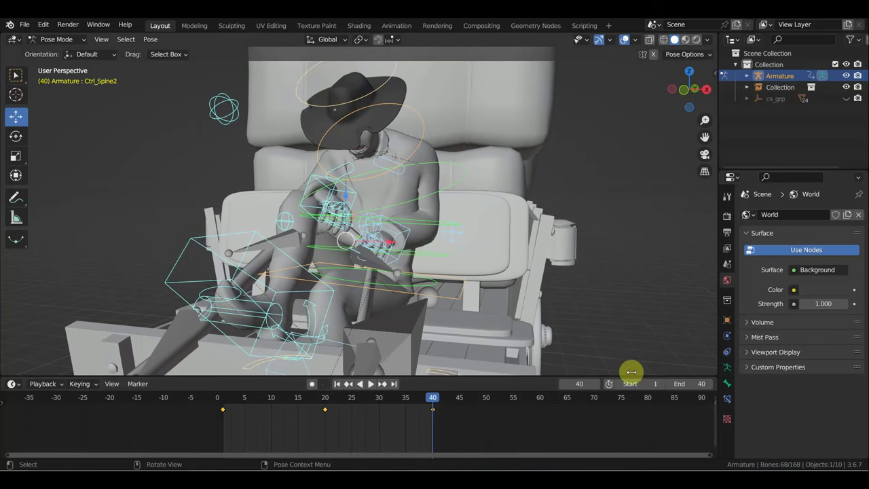
pyautogui.press('space')
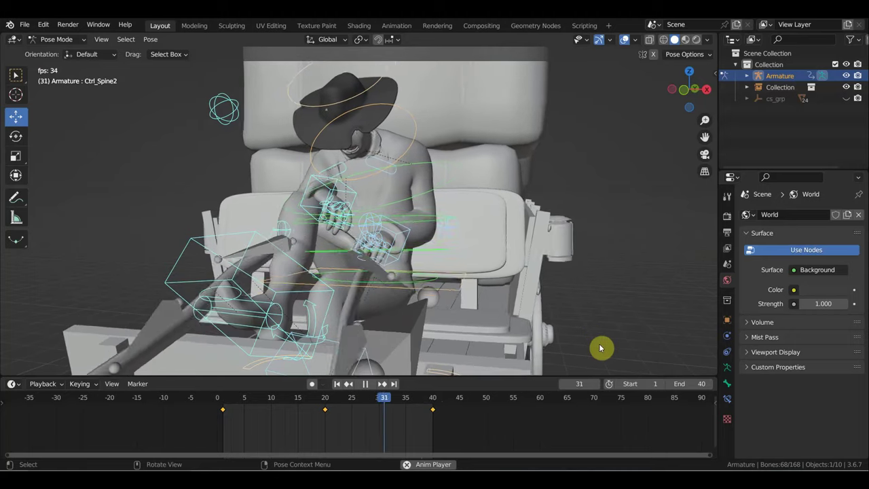
pyautogui.press('space')
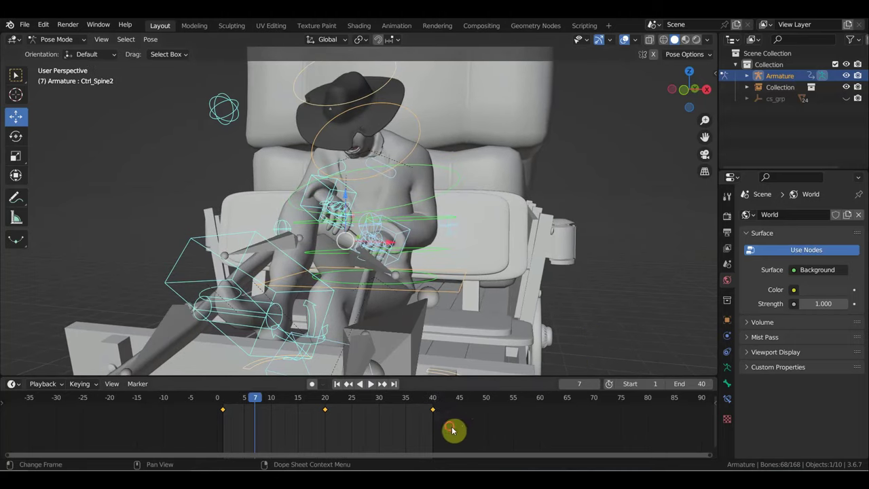
# Copy the frame-40 pose keys back to frame 1 and play the loop
pyautogui.moveTo(389, 321); pyautogui.dragTo(440, 275, button='middle')
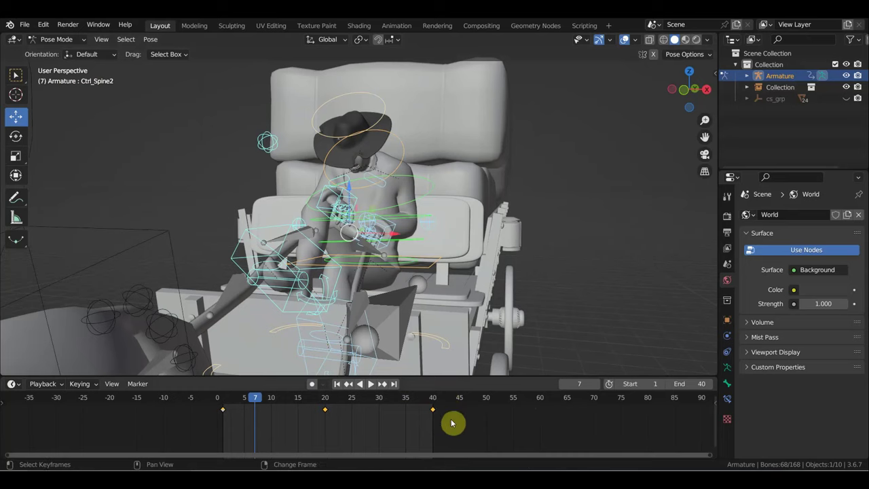
pyautogui.press('g')
pyautogui.click(241, 421)
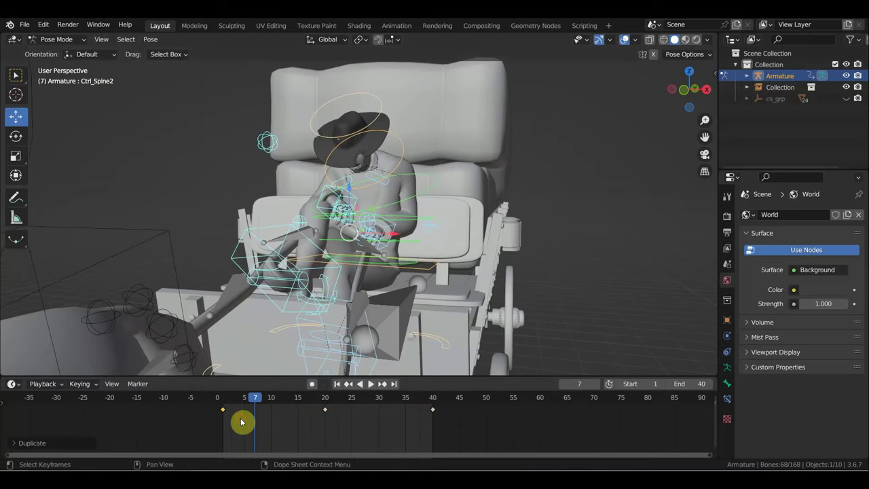
pyautogui.moveTo(265, 402); pyautogui.dragTo(229, 399)
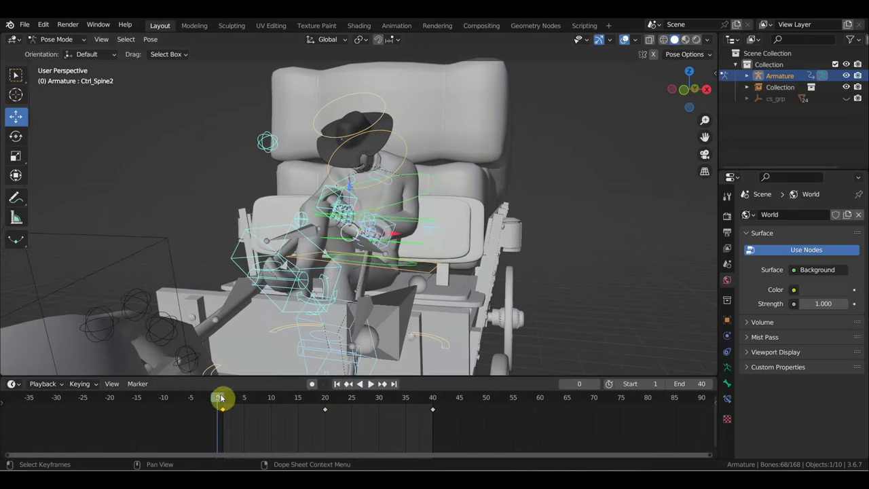
pyautogui.press('space')
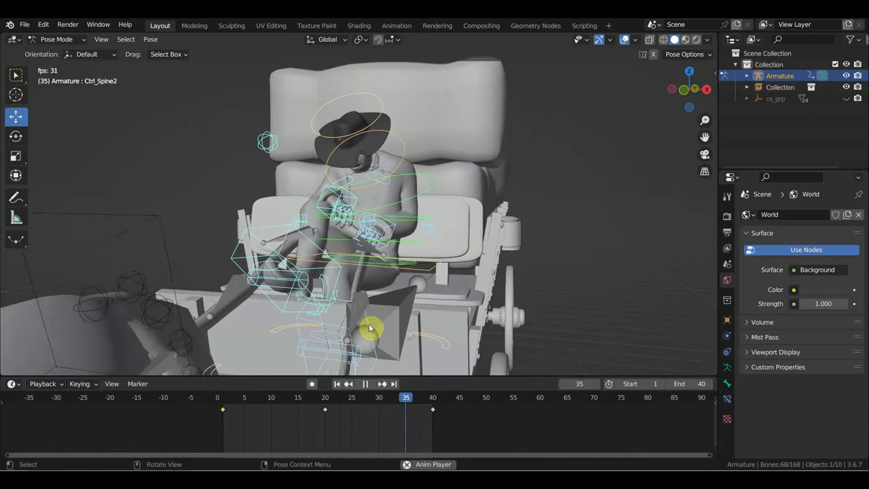
pyautogui.press('space')
pyautogui.moveTo(453, 308)
pyautogui.mouseDown(button='middle')
pyautogui.moveTo(401, 310)
pyautogui.moveTo(361, 330)
pyautogui.mouseUp(button='middle')
# Bend the lower spine forward, head down, and key all bones at frame 11
pyautogui.moveTo(295, 399)
pyautogui.mouseDown()
pyautogui.moveTo(323, 409)
pyautogui.moveTo(275, 407)
pyautogui.mouseUp()
pyautogui.moveTo(406, 300)
pyautogui.mouseDown(button='middle')
pyautogui.moveTo(466, 258)
pyautogui.moveTo(452, 256)
pyautogui.mouseUp(button='middle')
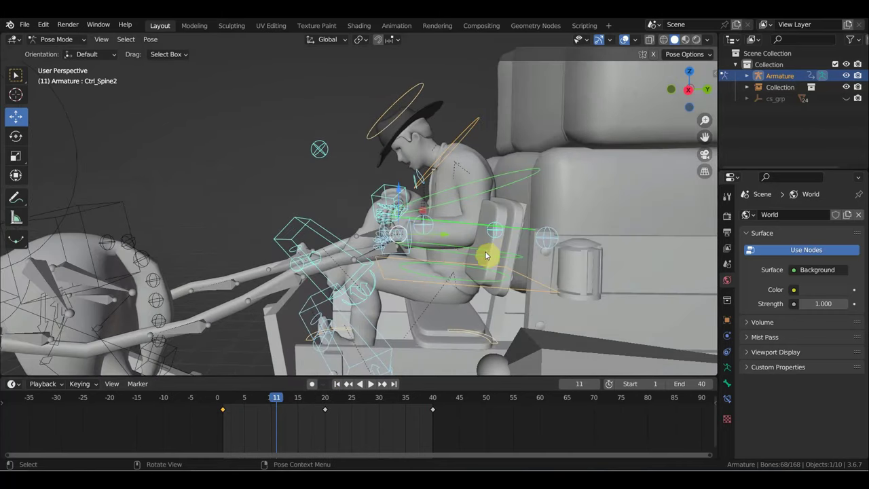
pyautogui.click(481, 226)
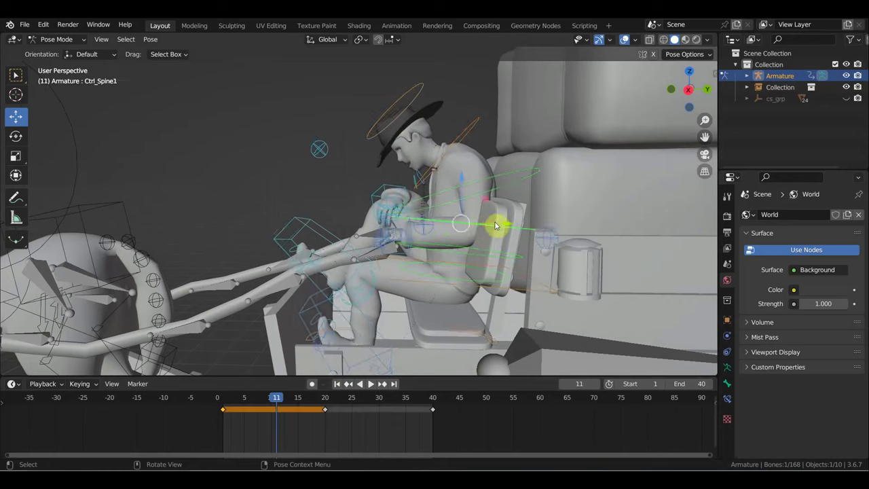
pyautogui.press('KP_3')
pyautogui.moveTo(553, 217)
pyautogui.mouseDown(button='middle')
pyautogui.moveTo(631, 218)
pyautogui.moveTo(621, 220)
pyautogui.mouseUp(button='middle')
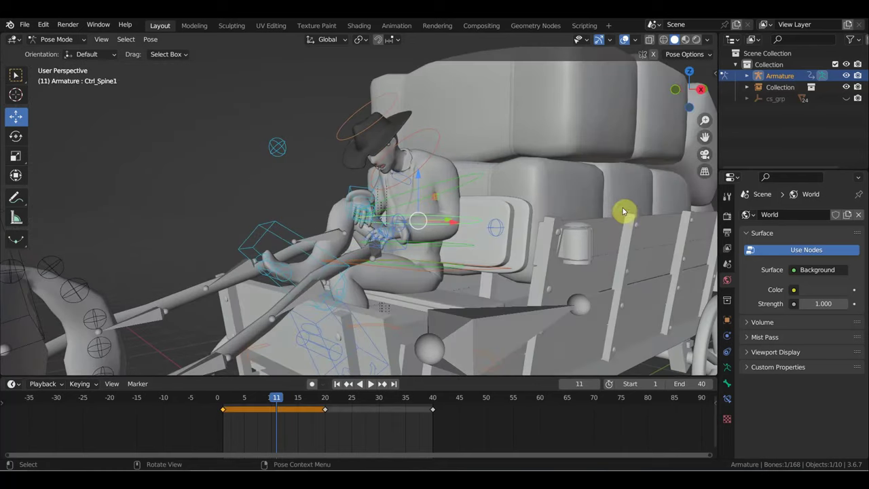
pyautogui.press('r')
pyautogui.click(613, 188)
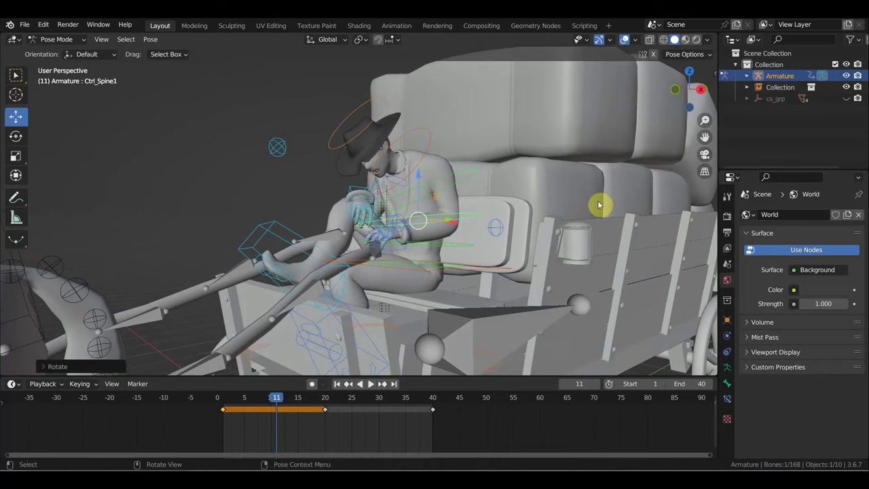
pyautogui.press('a')
pyautogui.press('i')
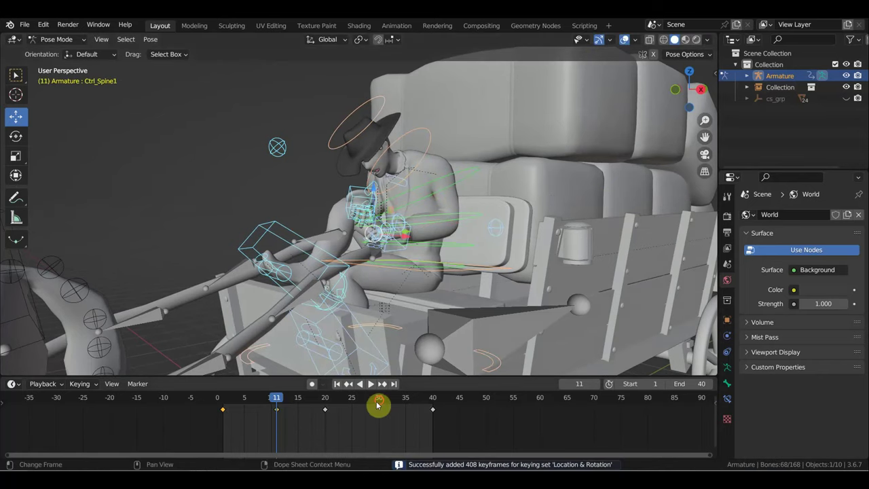
# Review the animation and stop playback at frame 31
pyautogui.click(378, 401)
pyautogui.click(467, 226)
pyautogui.moveTo(438, 341); pyautogui.dragTo(522, 329, button='middle')
pyautogui.moveTo(384, 403); pyautogui.dragTo(249, 400)
pyautogui.press('space')
pyautogui.moveTo(321, 405)
pyautogui.mouseDown()
pyautogui.moveTo(269, 398)
pyautogui.moveTo(384, 404)
pyautogui.mouseUp()
pyautogui.press('space')
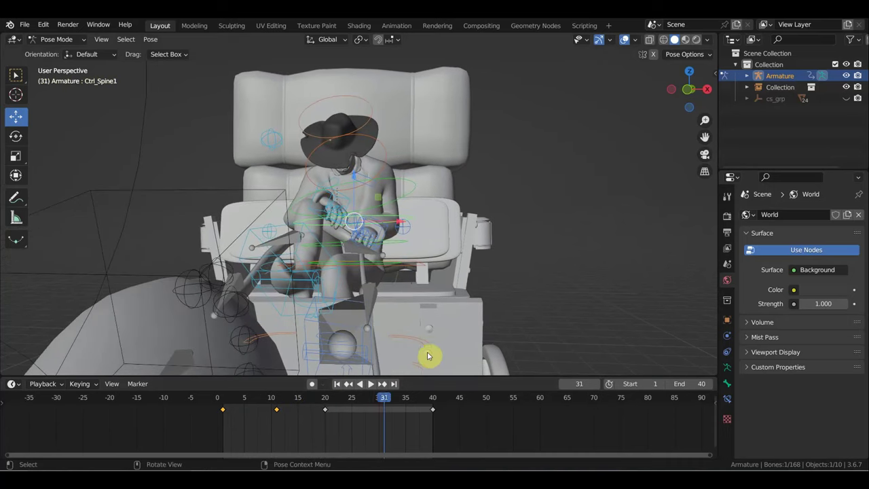
# Rotate the spine control forward, key all bones at frame 31, and play back
pyautogui.moveTo(487, 234)
pyautogui.mouseDown(button='middle')
pyautogui.moveTo(466, 252)
pyautogui.moveTo(570, 258)
pyautogui.moveTo(451, 255)
pyautogui.mouseUp(button='middle')
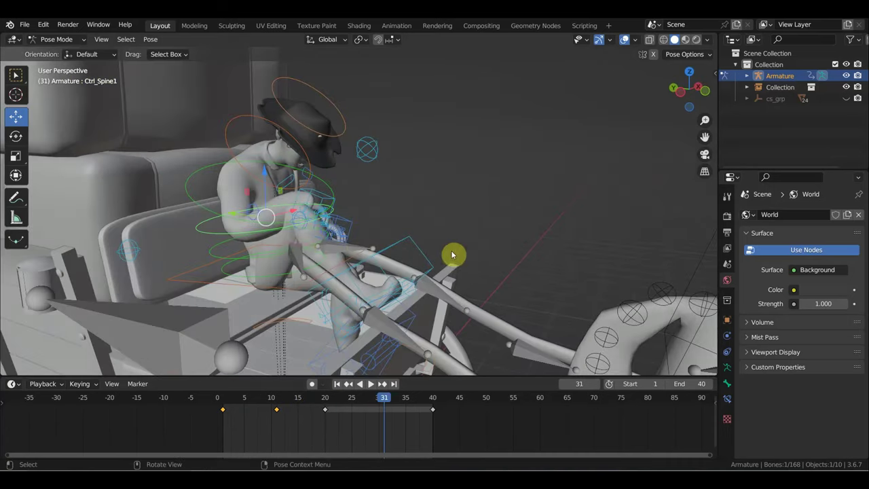
pyautogui.moveTo(307, 246)
pyautogui.mouseDown(button='middle')
pyautogui.moveTo(272, 246)
pyautogui.moveTo(258, 227)
pyautogui.moveTo(330, 249)
pyautogui.mouseUp(button='middle')
pyautogui.press('r')
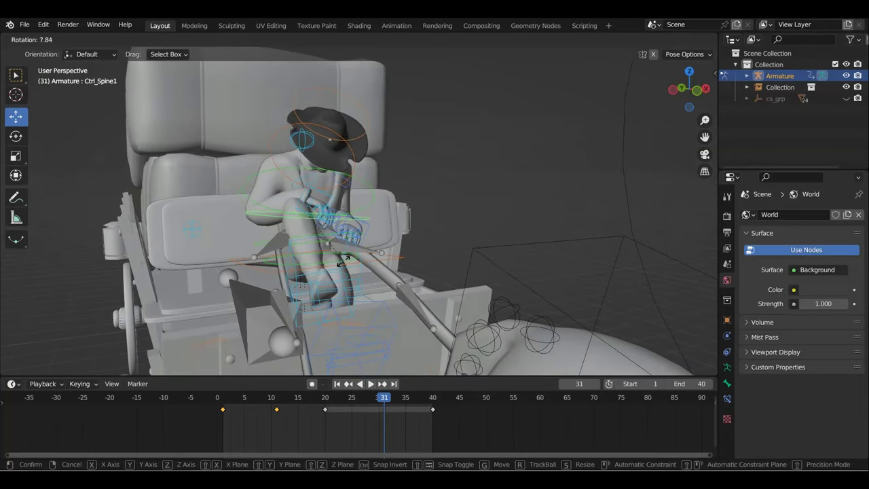
pyautogui.click(344, 265)
pyautogui.press('a')
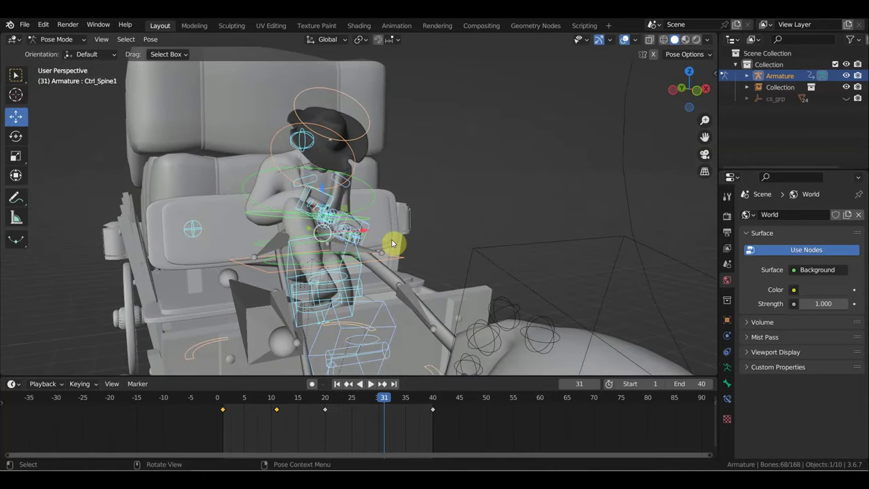
pyautogui.press('i')
pyautogui.moveTo(394, 242)
pyautogui.mouseDown(button='middle')
pyautogui.moveTo(466, 246)
pyautogui.moveTo(460, 256)
pyautogui.moveTo(403, 246)
pyautogui.moveTo(468, 241)
pyautogui.moveTo(406, 249)
pyautogui.moveTo(421, 254)
pyautogui.moveTo(409, 258)
pyautogui.moveTo(423, 209)
pyautogui.moveTo(446, 246)
pyautogui.moveTo(427, 266)
pyautogui.moveTo(528, 274)
pyautogui.mouseUp(button='middle')
pyautogui.press('space')
pyautogui.press('space')
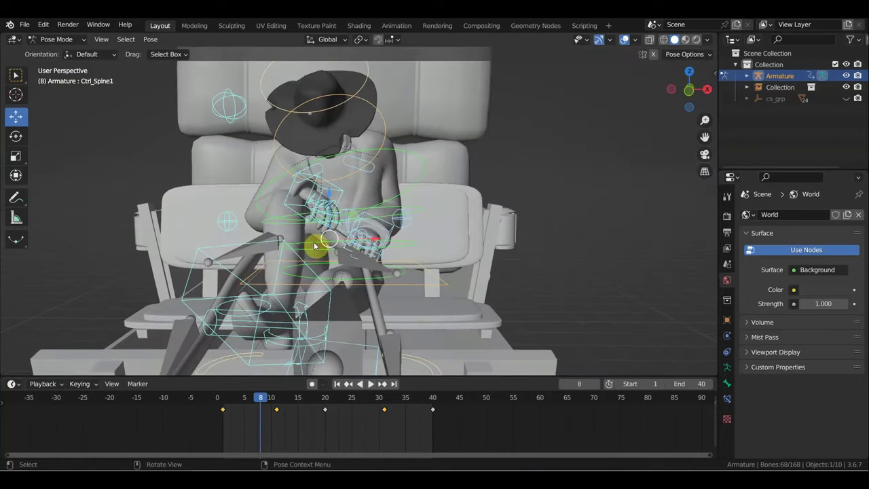
# At frame 11, reposition the right arm pole and right leg pole controls
pyautogui.click(226, 224)
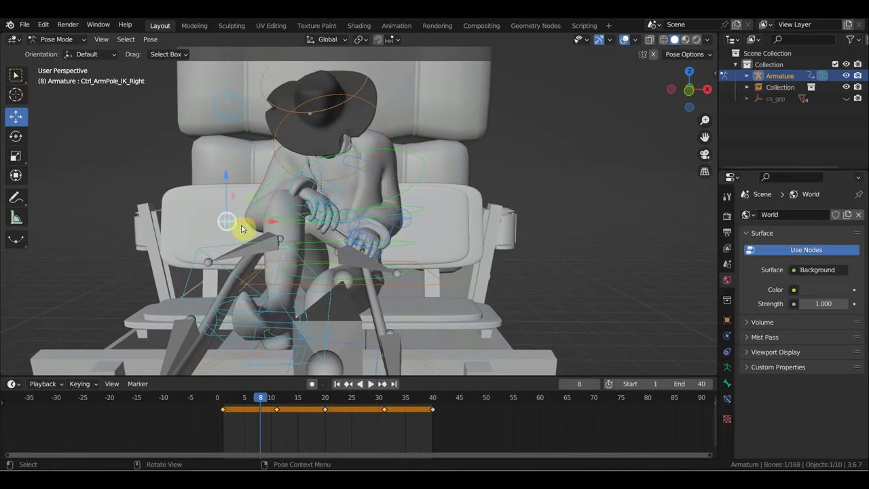
pyautogui.click(277, 400)
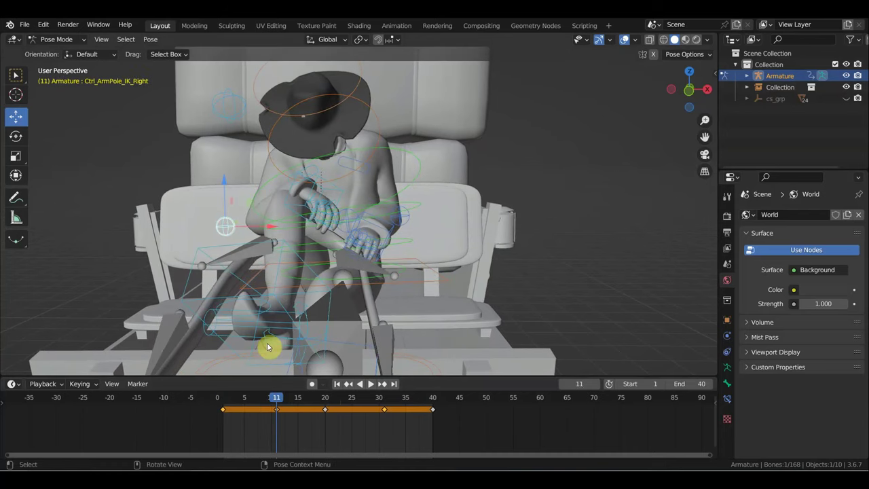
pyautogui.press('g')
pyautogui.click(389, 234)
pyautogui.moveTo(324, 281)
pyautogui.mouseDown(button='middle')
pyautogui.moveTo(204, 285)
pyautogui.moveTo(220, 209)
pyautogui.mouseUp(button='middle')
pyautogui.click(244, 129)
pyautogui.moveTo(243, 129)
pyautogui.mouseDown(button='middle')
pyautogui.moveTo(304, 178)
pyautogui.moveTo(392, 194)
pyautogui.mouseUp(button='middle')
pyautogui.press('g')
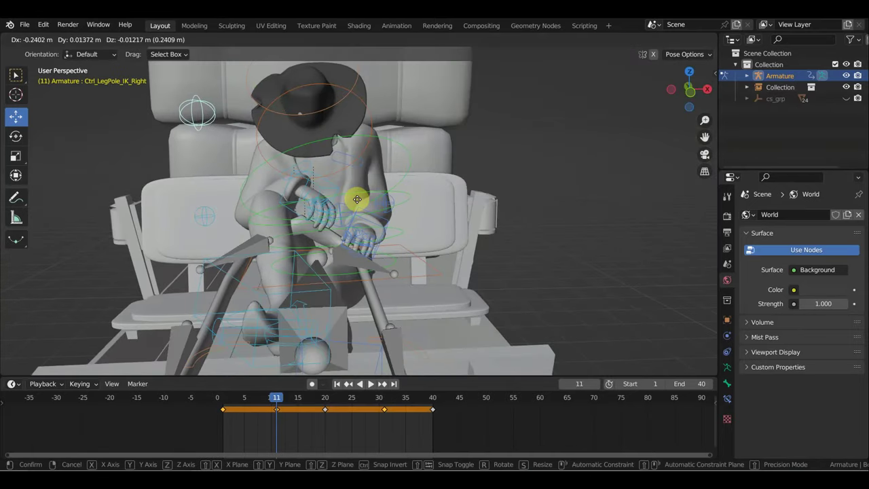
pyautogui.click(360, 199)
# Move the right hand control into place, including a Y-locked move, and select all bones
pyautogui.click(332, 184)
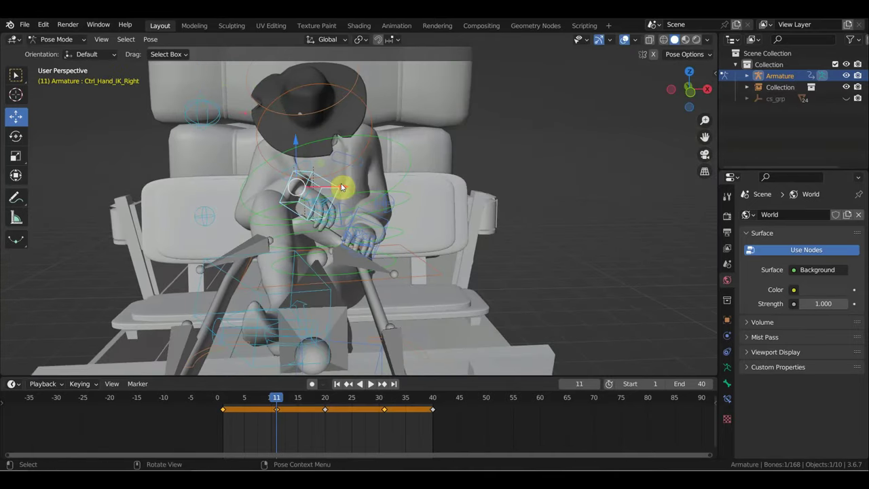
pyautogui.press('g')
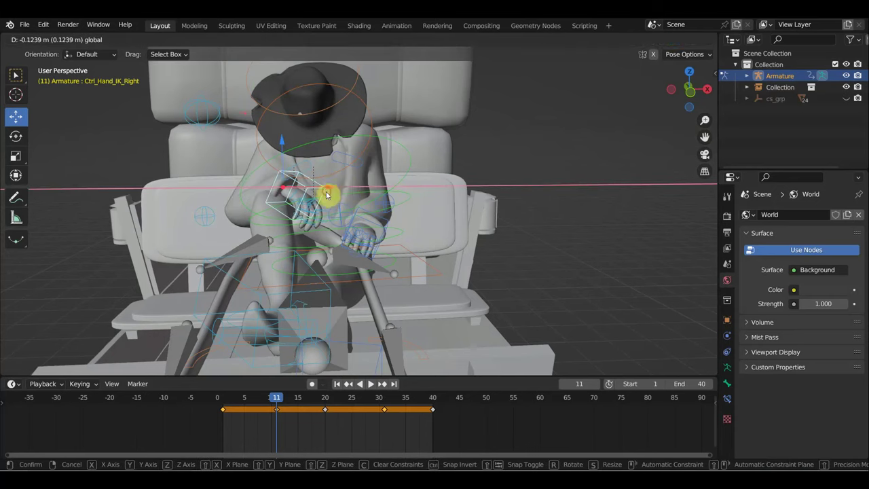
pyautogui.click(332, 192)
pyautogui.press('g')
pyautogui.click(287, 149)
pyautogui.moveTo(287, 149)
pyautogui.mouseDown(button='middle')
pyautogui.moveTo(275, 175)
pyautogui.moveTo(365, 197)
pyautogui.mouseUp(button='middle')
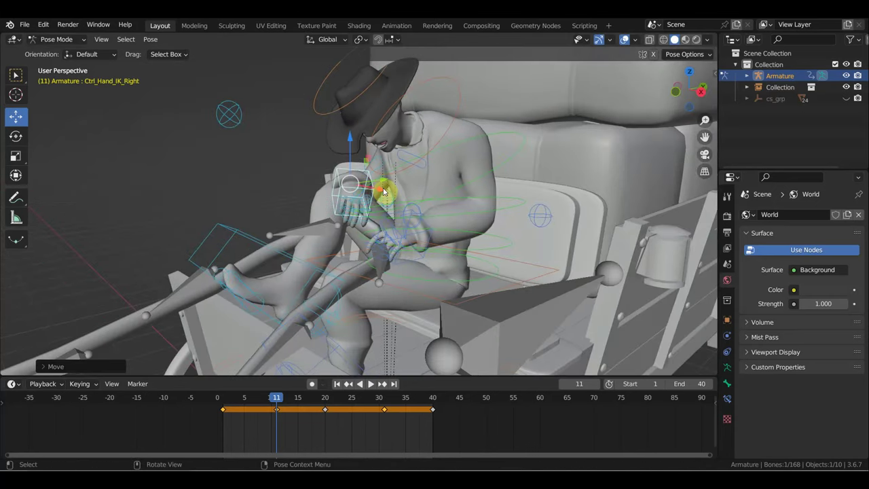
pyautogui.press('g')
pyautogui.press('y')
pyautogui.click(390, 184)
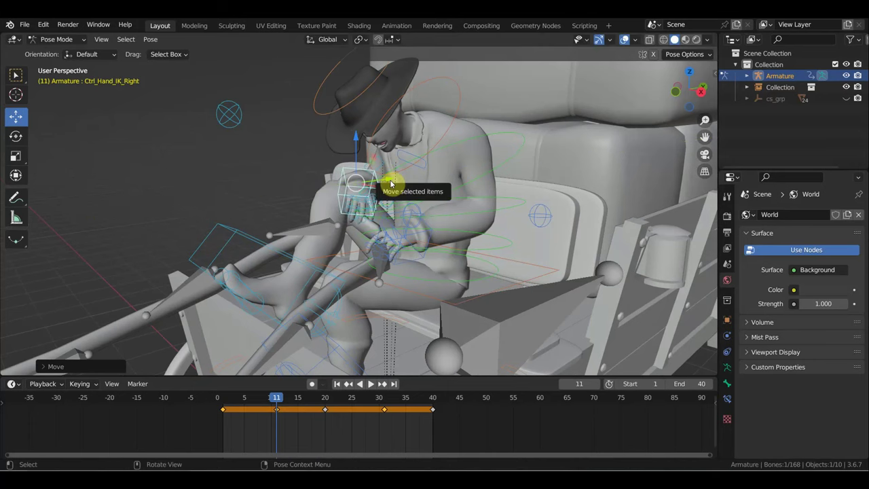
pyautogui.press('a')
# Review playback, go to frame 20, and start nudging the left hand control
pyautogui.moveTo(404, 264); pyautogui.dragTo(491, 250, button='middle')
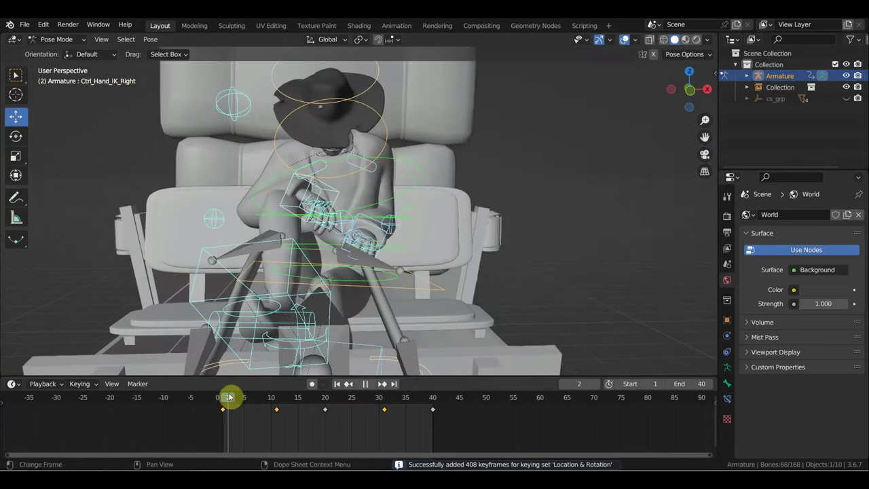
pyautogui.press('space')
pyautogui.moveTo(275, 400)
pyautogui.mouseDown()
pyautogui.moveTo(216, 399)
pyautogui.moveTo(238, 383)
pyautogui.moveTo(295, 382)
pyautogui.mouseUp()
pyautogui.press('space')
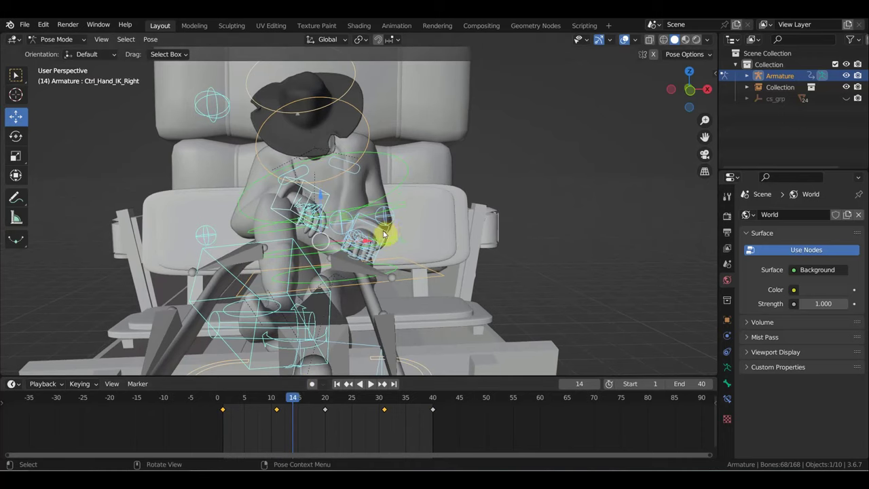
pyautogui.scroll(1, 384, 235)
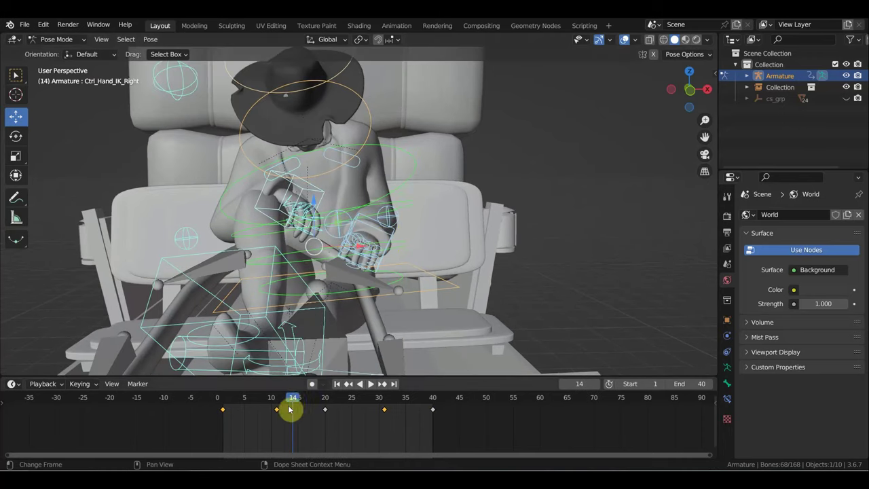
pyautogui.moveTo(292, 402); pyautogui.dragTo(323, 406)
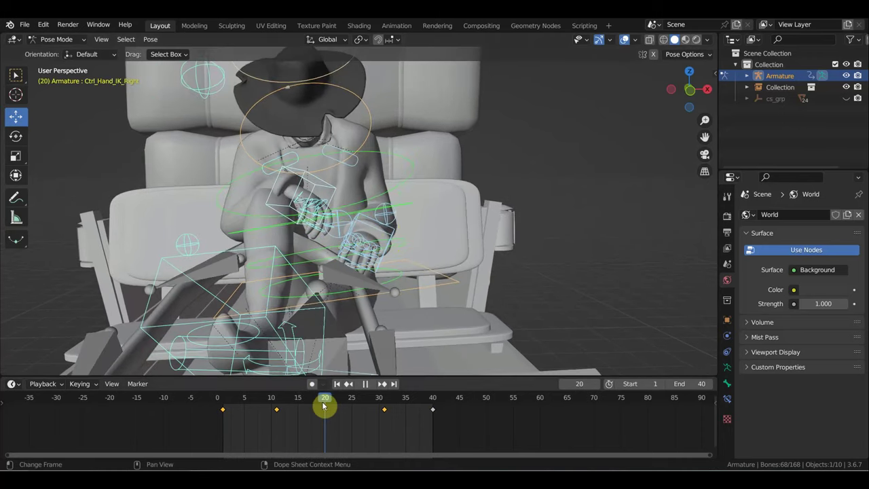
pyautogui.click(389, 238)
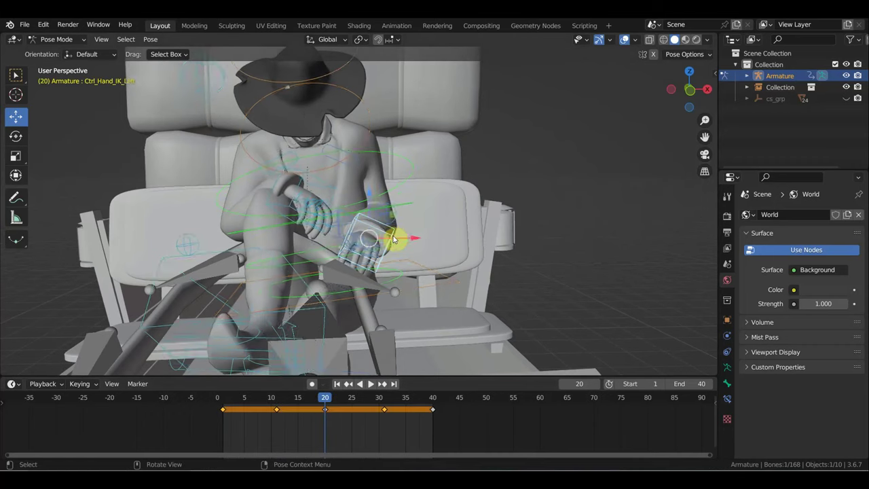
pyautogui.moveTo(384, 237); pyautogui.dragTo(407, 251, button='middle')
pyautogui.moveTo(419, 238); pyautogui.dragTo(430, 241)
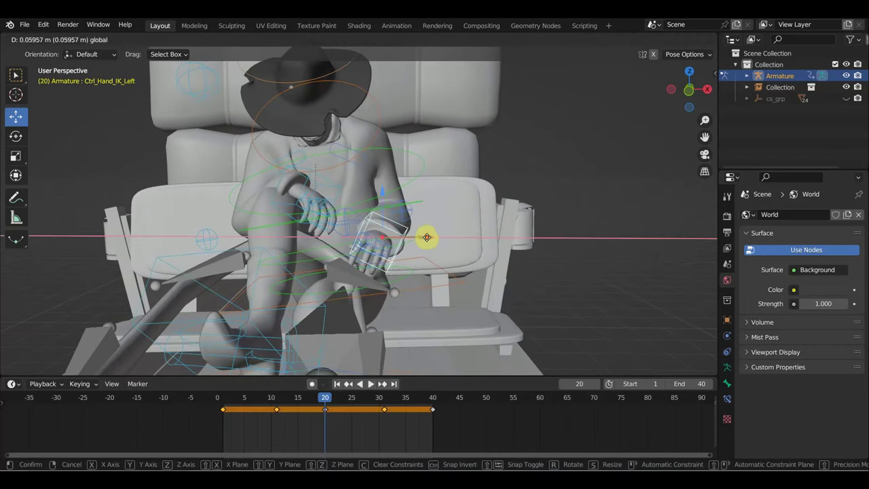
# Move and rotate the left hand control into place at frame 20
pyautogui.moveTo(431, 240); pyautogui.dragTo(348, 265, button='middle')
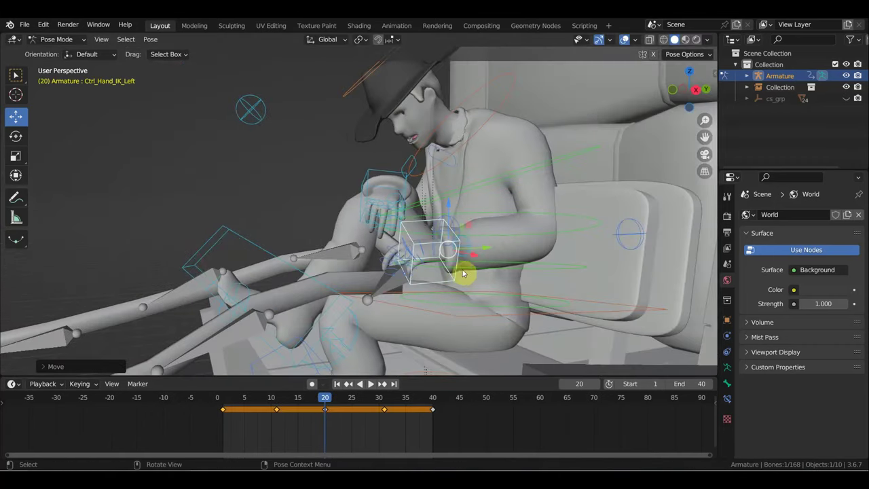
pyautogui.moveTo(482, 272); pyautogui.dragTo(473, 287)
pyautogui.moveTo(477, 291)
pyautogui.mouseDown(button='middle')
pyautogui.moveTo(550, 319)
pyautogui.moveTo(586, 319)
pyautogui.mouseUp(button='middle')
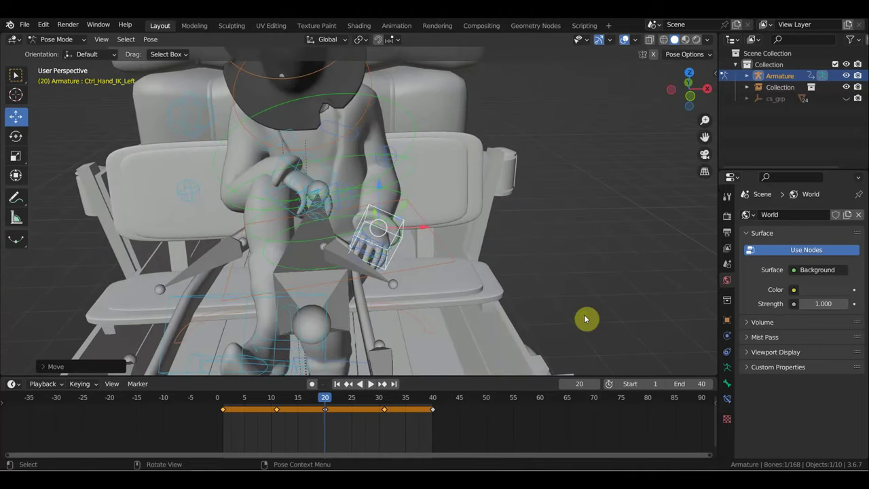
pyautogui.press('r')
pyautogui.click(476, 344)
pyautogui.moveTo(475, 344)
pyautogui.mouseDown(button='middle')
pyautogui.moveTo(499, 274)
pyautogui.moveTo(493, 292)
pyautogui.mouseUp(button='middle')
pyautogui.press('g')
pyautogui.click(520, 304)
pyautogui.moveTo(524, 302); pyautogui.dragTo(536, 304, button='middle')
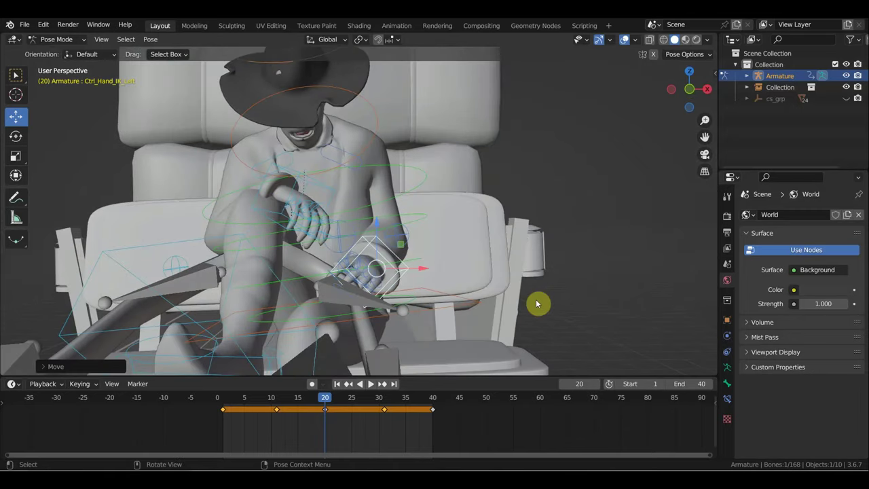
# Rotate both shoulder controls, key all bones at frame 20, and scrub through playback
pyautogui.click(360, 162)
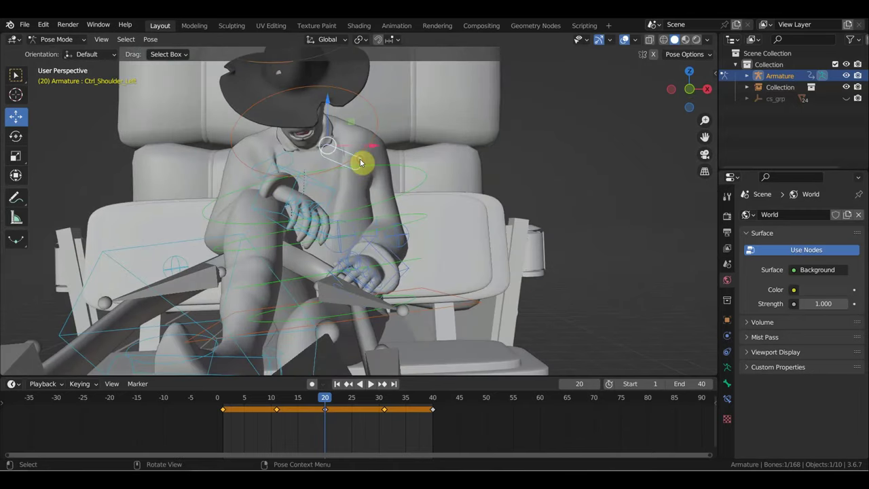
pyautogui.press('r')
pyautogui.click(401, 168)
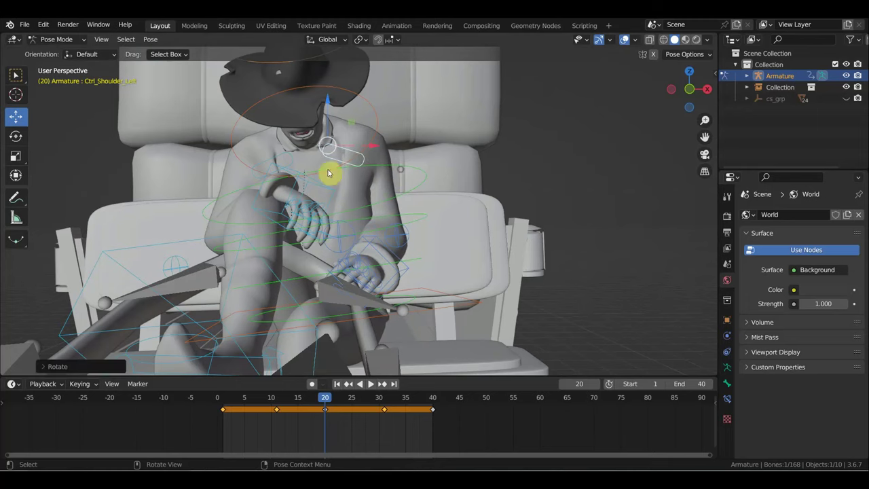
pyautogui.click(275, 156)
pyautogui.press('r')
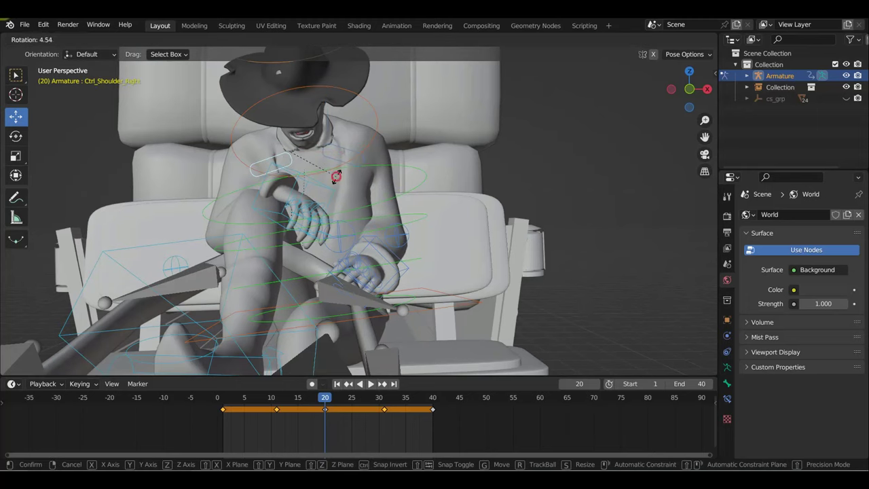
pyautogui.click(337, 176)
pyautogui.press('a')
pyautogui.press('i')
pyautogui.click(360, 385)
pyautogui.moveTo(259, 386)
pyautogui.mouseDown()
pyautogui.moveTo(389, 397)
pyautogui.moveTo(217, 398)
pyautogui.moveTo(322, 387)
pyautogui.moveTo(225, 385)
pyautogui.moveTo(283, 388)
pyautogui.moveTo(279, 396)
pyautogui.mouseUp()
pyautogui.moveTo(281, 396); pyautogui.dragTo(230, 396)
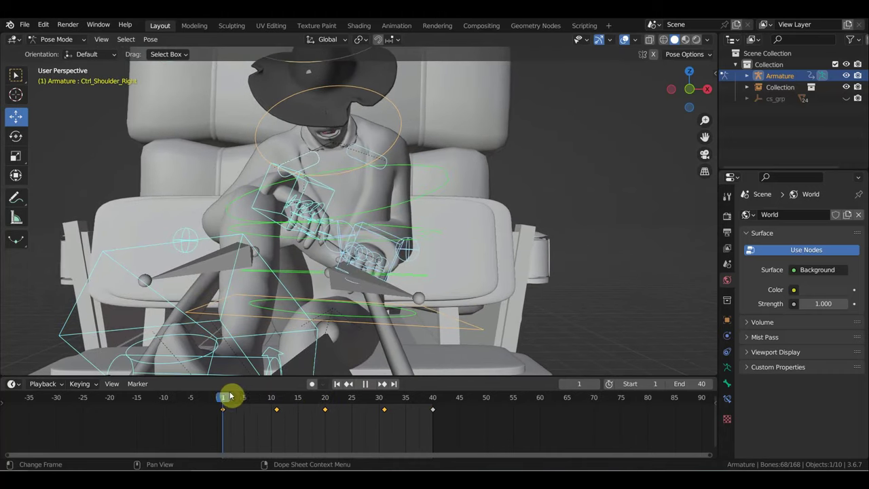
# Move and rotate the cowboy's left hand control at frame 1
pyautogui.moveTo(360, 334)
pyautogui.mouseDown(button='middle')
pyautogui.moveTo(409, 287)
pyautogui.moveTo(341, 287)
pyautogui.mouseUp(button='middle')
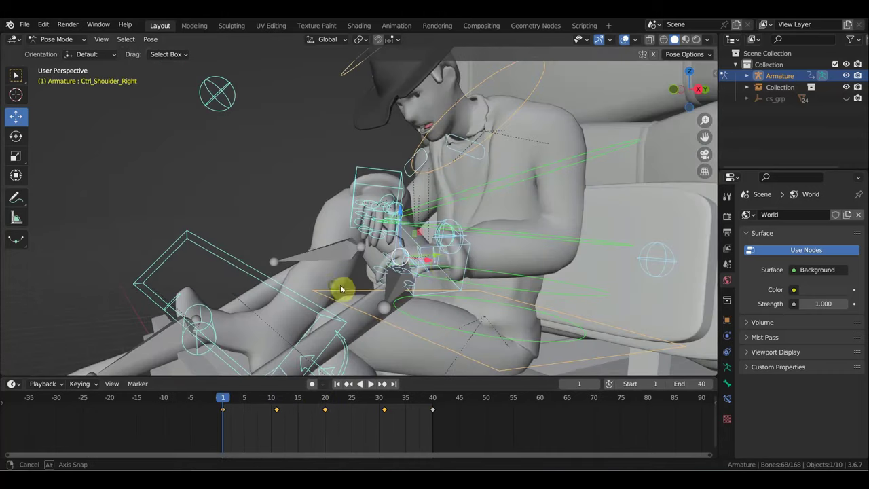
pyautogui.click(467, 266)
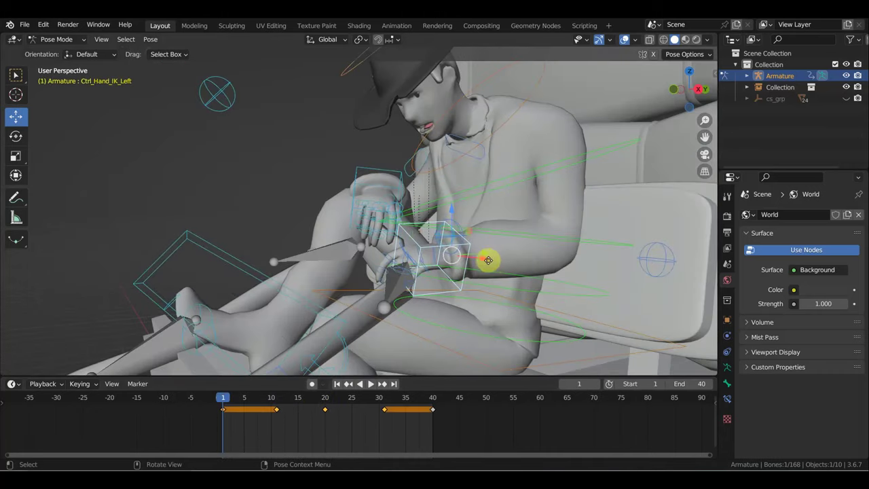
pyautogui.press('g')
pyautogui.click(482, 257)
pyautogui.moveTo(483, 255)
pyautogui.mouseDown(button='middle')
pyautogui.moveTo(508, 269)
pyautogui.moveTo(499, 319)
pyautogui.moveTo(489, 323)
pyautogui.moveTo(587, 283)
pyautogui.mouseUp(button='middle')
pyautogui.press('r')
pyautogui.click(480, 337)
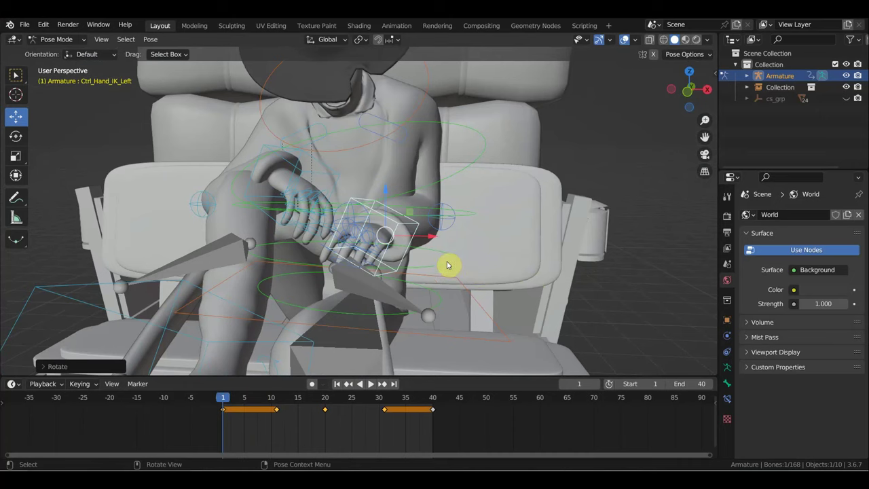
# Duplicate the frame-1 keys onto frame 40 and play the loop
pyautogui.press('a')
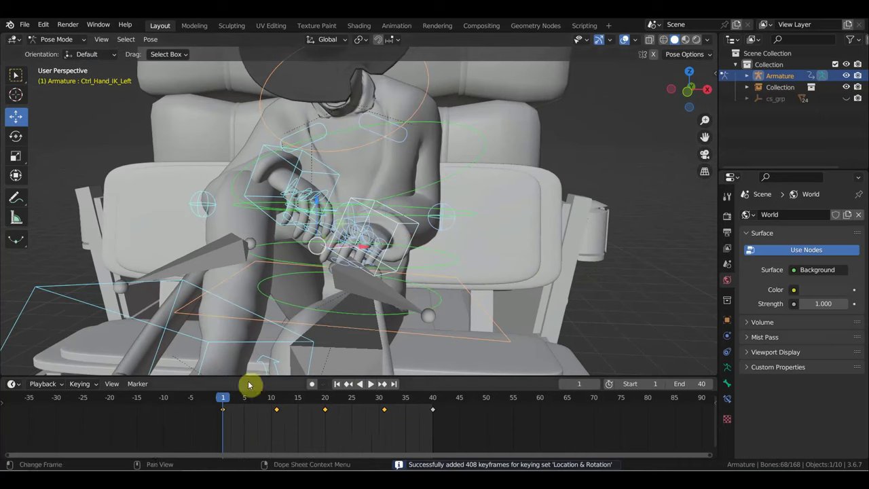
pyautogui.click(223, 408)
pyautogui.hotkey('shift', 'd')
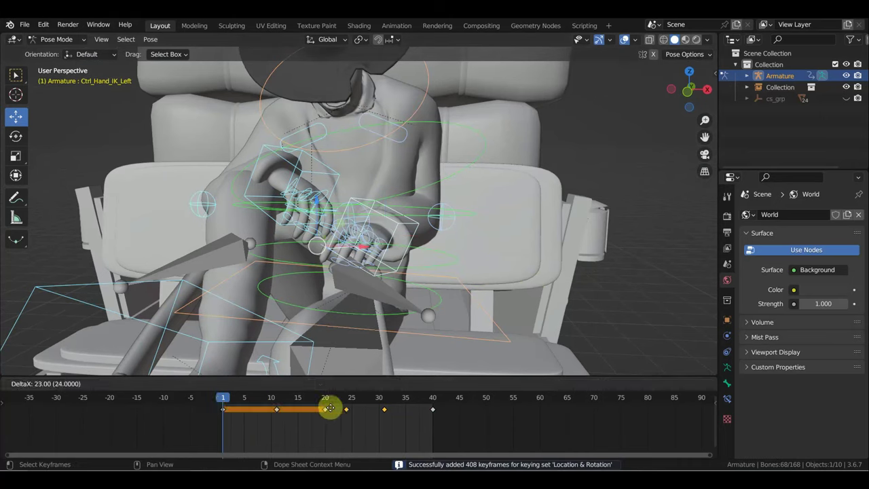
pyautogui.click(428, 412)
pyautogui.press('space')
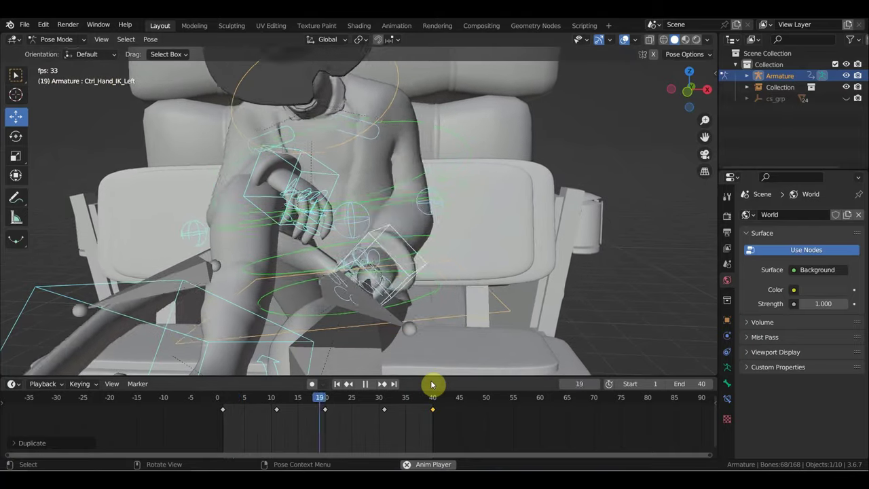
# Stop playback and move the right hand control at frame 31
pyautogui.moveTo(330, 401)
pyautogui.mouseDown()
pyautogui.moveTo(251, 401)
pyautogui.moveTo(387, 423)
pyautogui.mouseUp()
pyautogui.press('space')
pyautogui.moveTo(438, 353); pyautogui.dragTo(447, 259, button='middle')
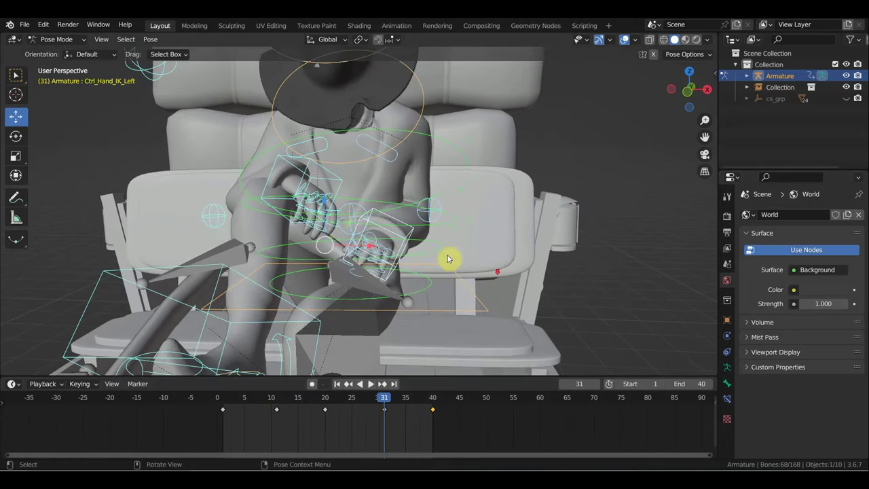
pyautogui.click(343, 178)
pyautogui.moveTo(344, 181); pyautogui.dragTo(393, 187, button='middle')
pyautogui.press('g')
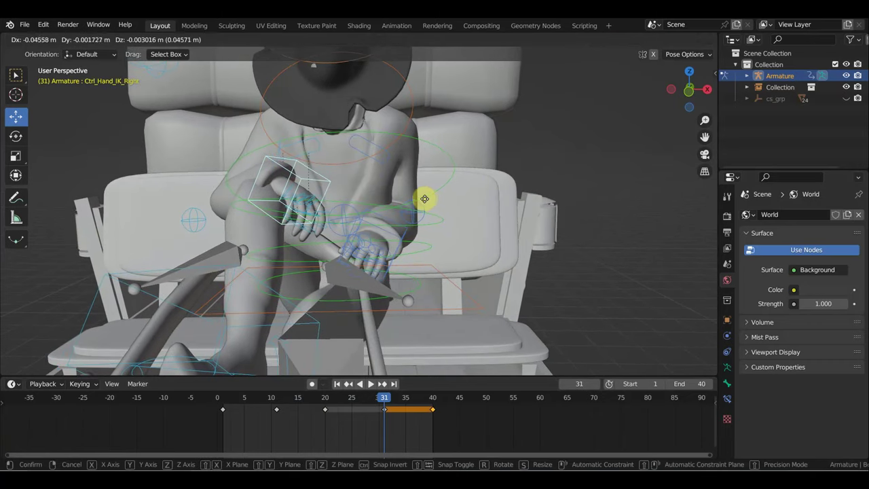
pyautogui.click(415, 200)
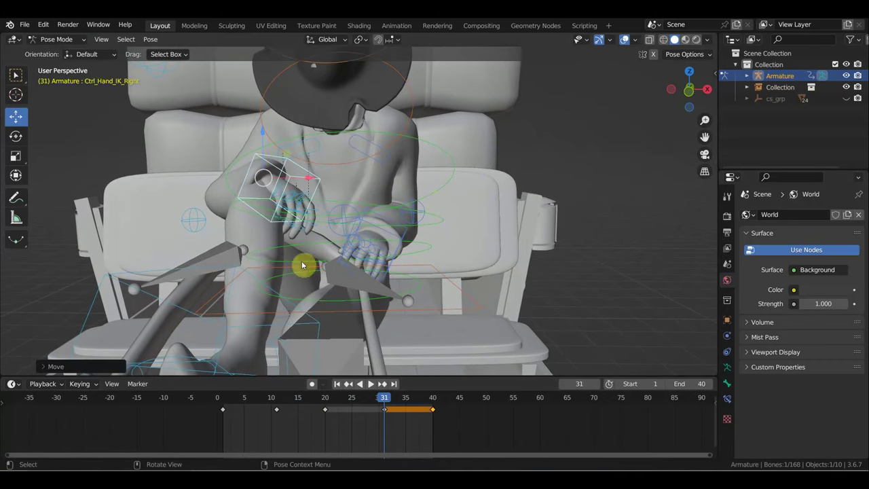
# Rotate and reposition the right foot control
pyautogui.click(189, 221)
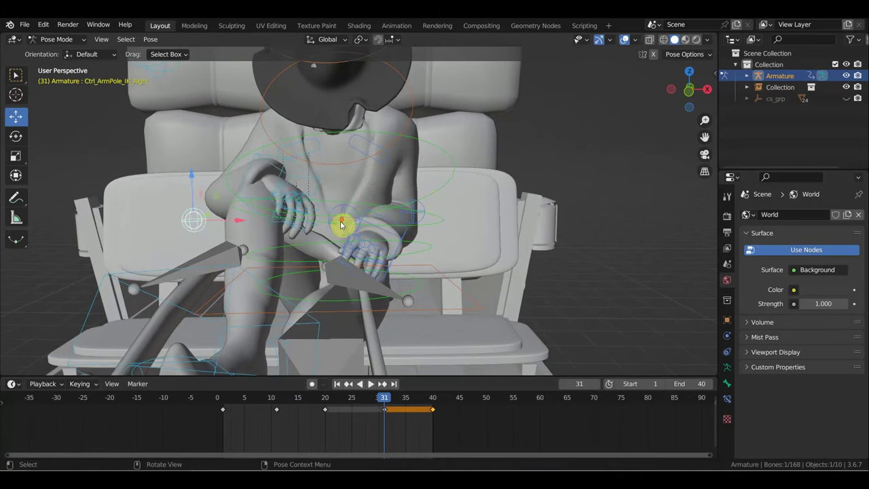
pyautogui.moveTo(353, 219); pyautogui.dragTo(335, 226, button='middle')
pyautogui.click(303, 267)
pyautogui.press('KP_Decimal')
pyautogui.press('g')
pyautogui.press('r')
pyautogui.click(380, 268)
pyautogui.moveTo(382, 271)
pyautogui.mouseDown(button='middle')
pyautogui.moveTo(336, 326)
pyautogui.moveTo(254, 301)
pyautogui.mouseUp(button='middle')
pyautogui.press('r')
pyautogui.click(397, 295)
pyautogui.press('g')
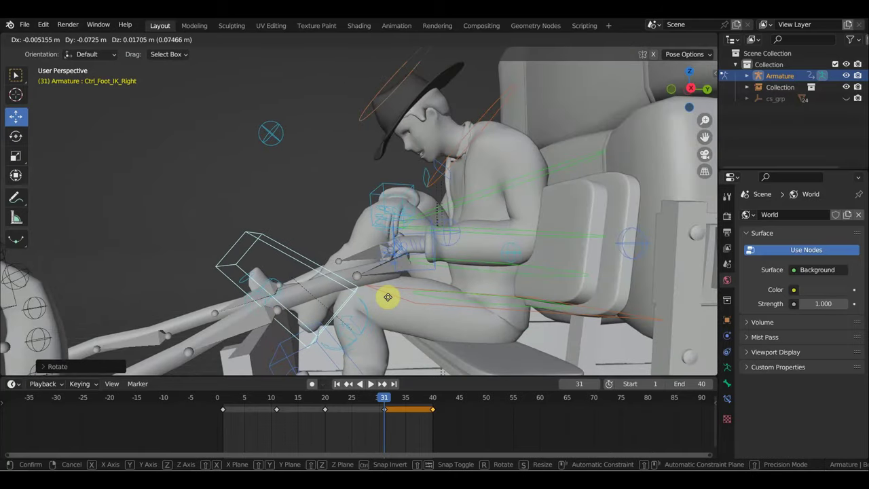
pyautogui.click(387, 297)
# Nudge the right foot slightly down, select all bones, and review playback
pyautogui.moveTo(388, 299)
pyautogui.mouseDown(button='middle')
pyautogui.moveTo(477, 302)
pyautogui.moveTo(450, 306)
pyautogui.mouseUp(button='middle')
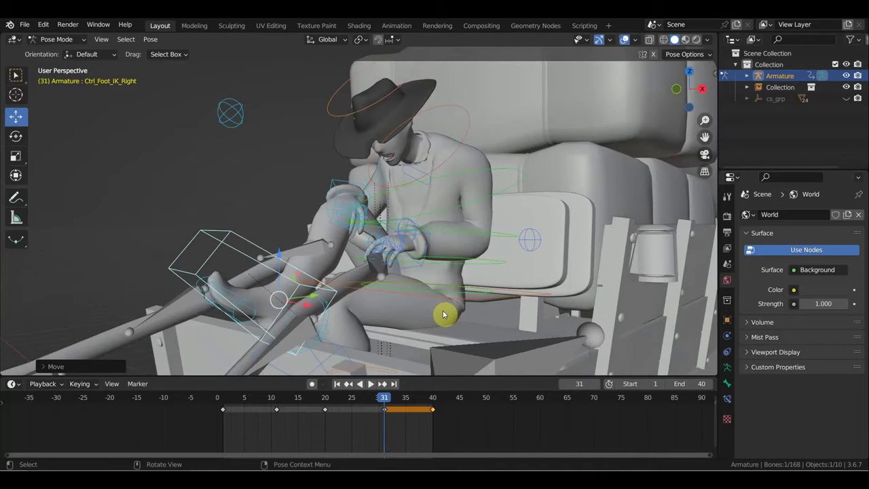
pyautogui.press('g')
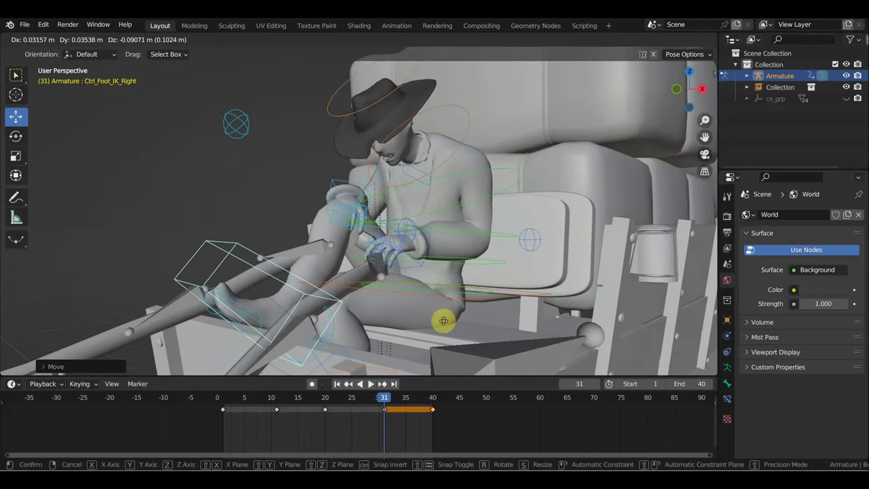
pyautogui.click(445, 326)
pyautogui.press('a')
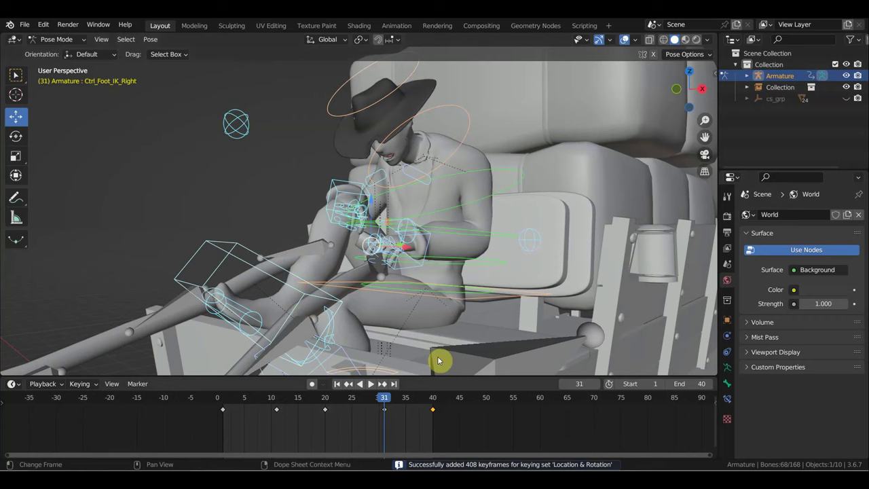
pyautogui.press('space')
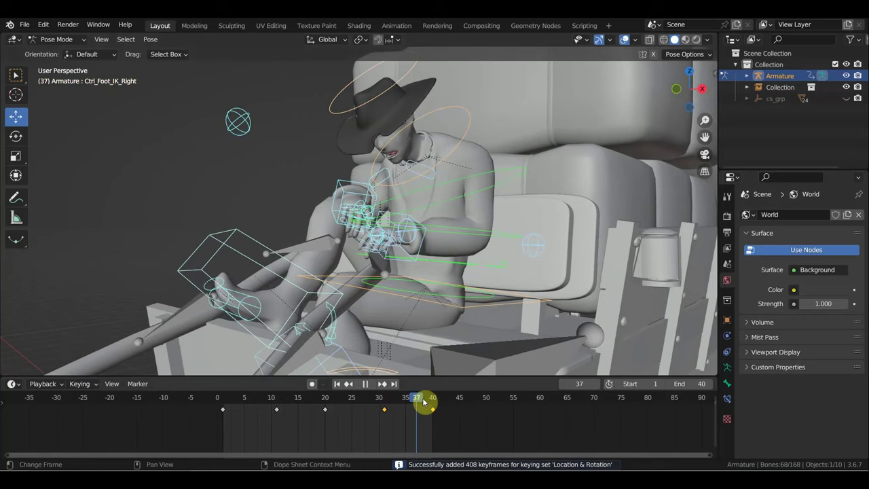
pyautogui.press('space')
pyautogui.moveTo(386, 325)
pyautogui.mouseDown(button='middle')
pyautogui.moveTo(442, 330)
pyautogui.moveTo(349, 300)
pyautogui.moveTo(246, 339)
pyautogui.moveTo(355, 305)
pyautogui.moveTo(305, 295)
pyautogui.moveTo(295, 274)
pyautogui.moveTo(371, 232)
pyautogui.mouseUp(button='middle')
pyautogui.scroll(2, 372, 233)
# Move the left leg pole control to the right and key it at frame 11
pyautogui.moveTo(420, 257)
pyautogui.mouseDown(button='middle')
pyautogui.moveTo(469, 233)
pyautogui.moveTo(513, 235)
pyautogui.mouseUp(button='middle')
pyautogui.click(491, 149)
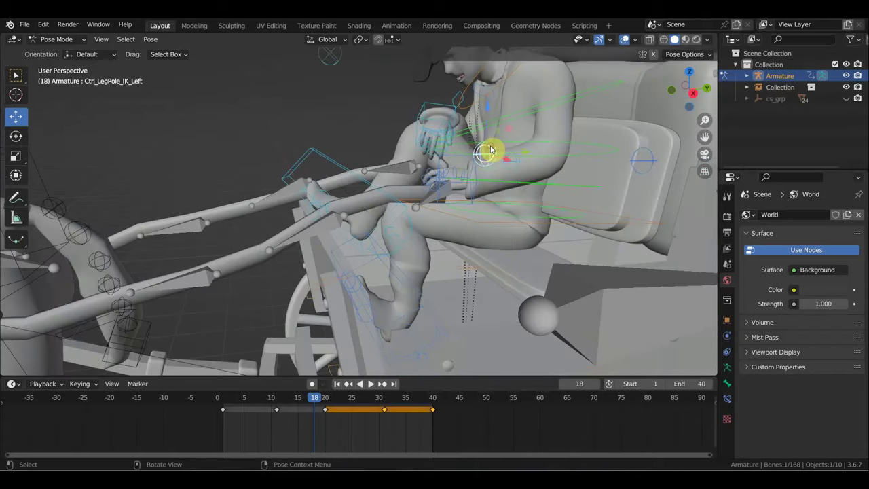
pyautogui.moveTo(500, 155)
pyautogui.mouseDown(button='middle')
pyautogui.moveTo(578, 170)
pyautogui.moveTo(466, 200)
pyautogui.moveTo(482, 205)
pyautogui.mouseUp(button='middle')
pyautogui.moveTo(314, 399)
pyautogui.mouseDown()
pyautogui.moveTo(221, 386)
pyautogui.moveTo(278, 398)
pyautogui.mouseUp()
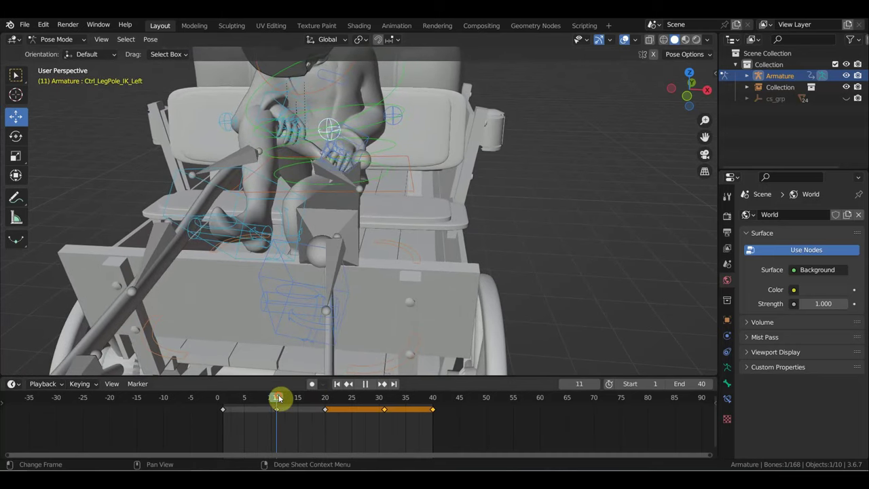
pyautogui.moveTo(361, 168); pyautogui.dragTo(385, 169)
pyautogui.press('i')
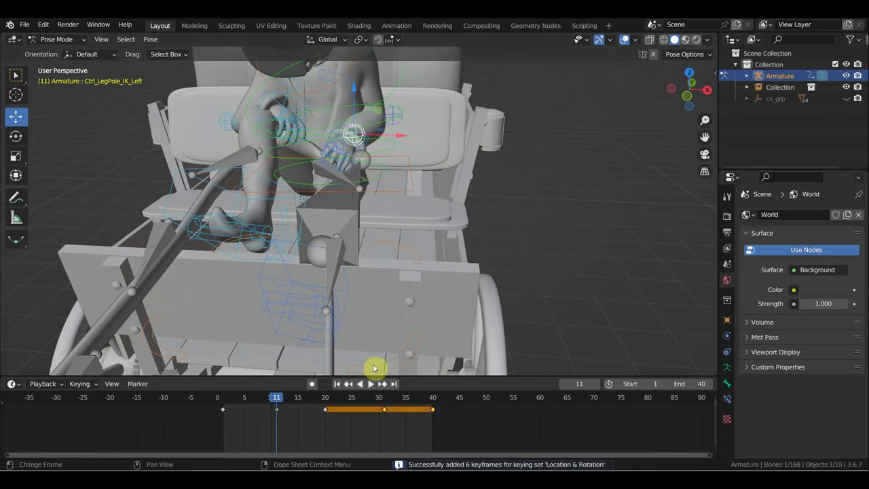
# Review playback and remove the left leg pole's frame-20 keyframe
pyautogui.press('space')
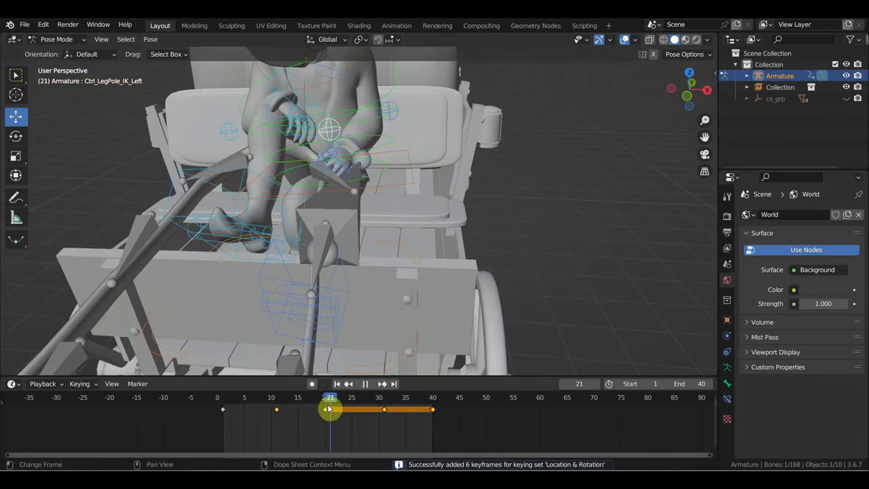
pyautogui.press('space')
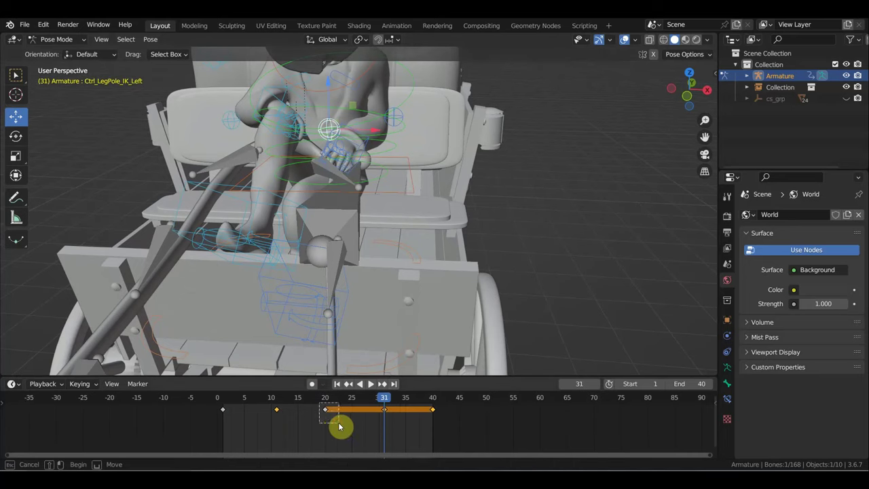
pyautogui.moveTo(338, 422); pyautogui.dragTo(322, 407)
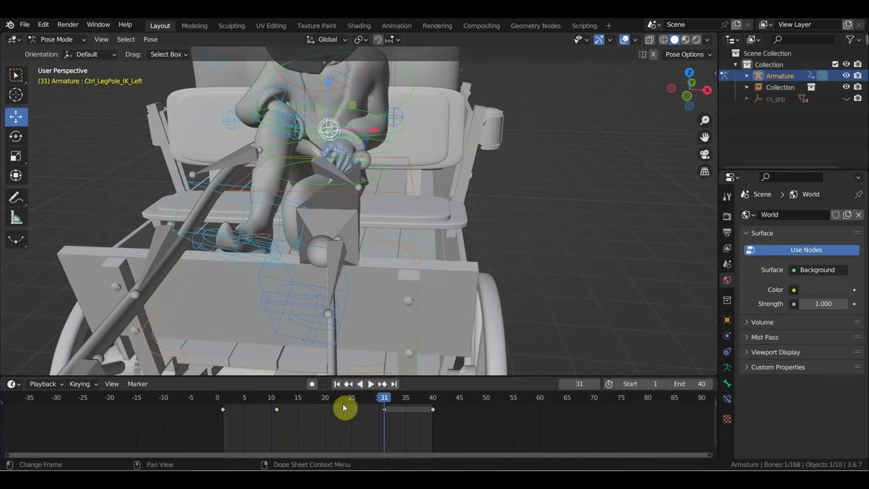
pyautogui.moveTo(379, 403)
pyautogui.mouseDown()
pyautogui.moveTo(304, 392)
pyautogui.moveTo(393, 404)
pyautogui.moveTo(386, 405)
pyautogui.mouseUp()
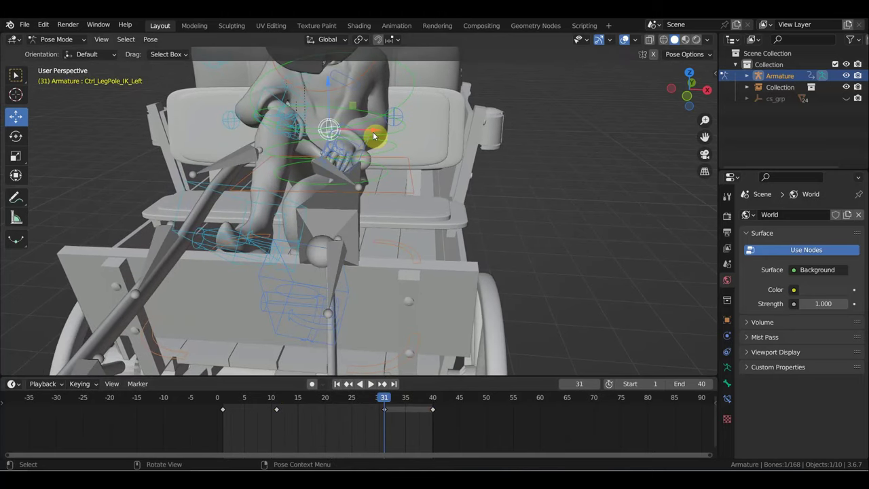
# Shift the left leg pole along X and key it at frame 31
pyautogui.press('g')
pyautogui.press('x')
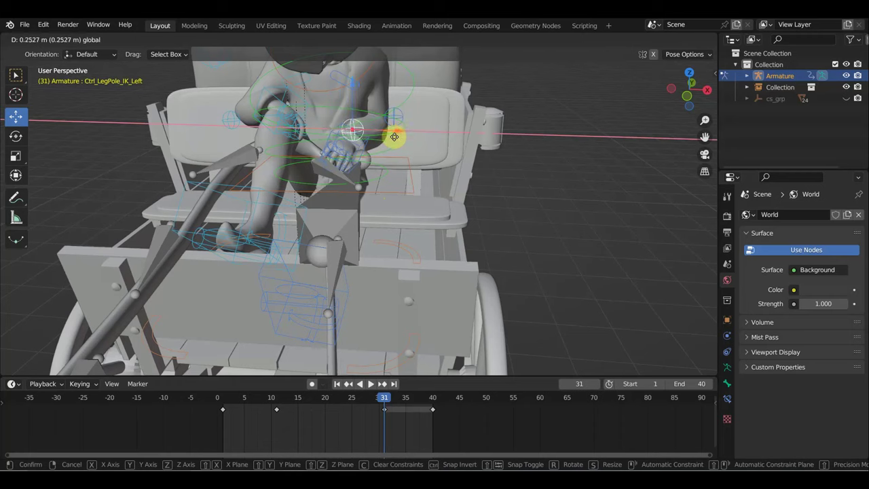
pyautogui.click(394, 138)
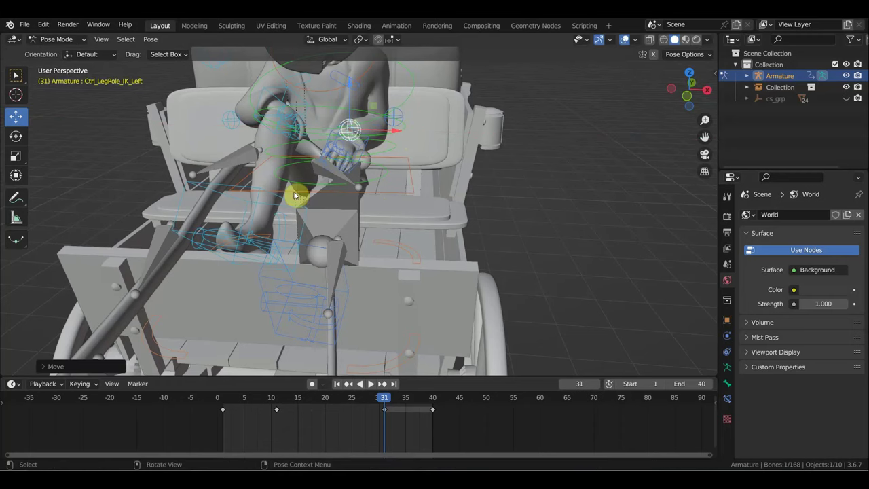
pyautogui.press('i')
pyautogui.moveTo(366, 418)
pyautogui.mouseDown()
pyautogui.moveTo(295, 385)
pyautogui.moveTo(398, 386)
pyautogui.moveTo(432, 398)
pyautogui.mouseUp()
pyautogui.moveTo(393, 294)
pyautogui.mouseDown(button='middle')
pyautogui.moveTo(368, 281)
pyautogui.moveTo(267, 270)
pyautogui.moveTo(378, 279)
pyautogui.moveTo(374, 217)
pyautogui.moveTo(421, 228)
pyautogui.moveTo(387, 217)
pyautogui.moveTo(398, 265)
pyautogui.moveTo(388, 258)
pyautogui.mouseUp(button='middle')
# Select the left foot control and play the animation, viewing it from several angles
pyautogui.click(389, 259)
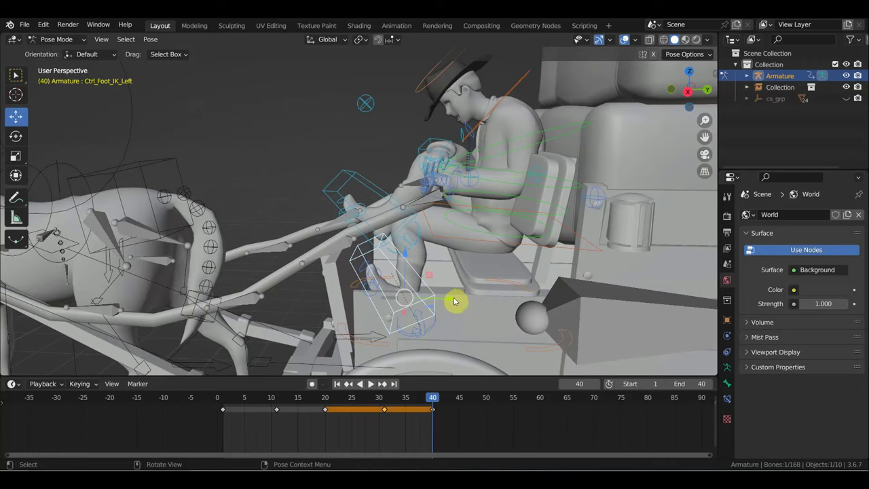
pyautogui.moveTo(452, 300)
pyautogui.mouseDown(button='middle')
pyautogui.moveTo(468, 328)
pyautogui.moveTo(461, 321)
pyautogui.mouseUp(button='middle')
pyautogui.moveTo(365, 212)
pyautogui.mouseDown(button='middle')
pyautogui.moveTo(403, 202)
pyautogui.moveTo(373, 188)
pyautogui.moveTo(543, 138)
pyautogui.moveTo(520, 148)
pyautogui.moveTo(557, 155)
pyautogui.mouseUp(button='middle')
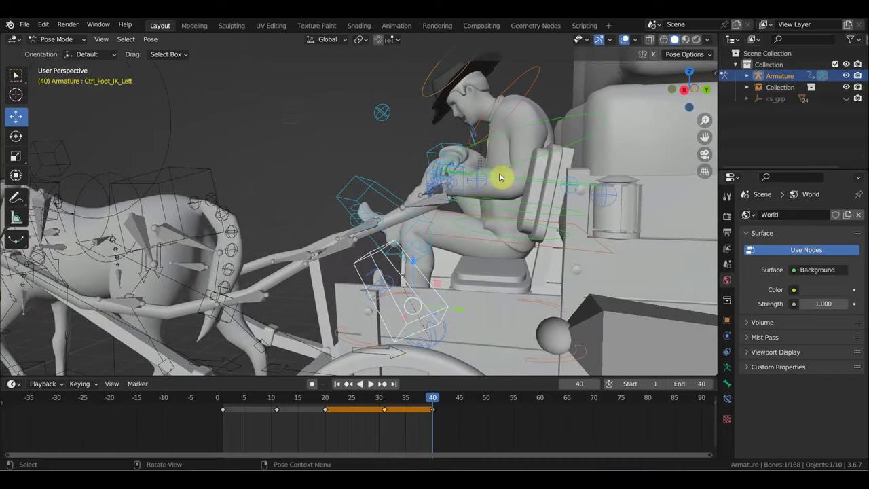
pyautogui.press('KP_1')
pyautogui.moveTo(488, 197); pyautogui.dragTo(409, 210, button='middle')
pyautogui.press('space')
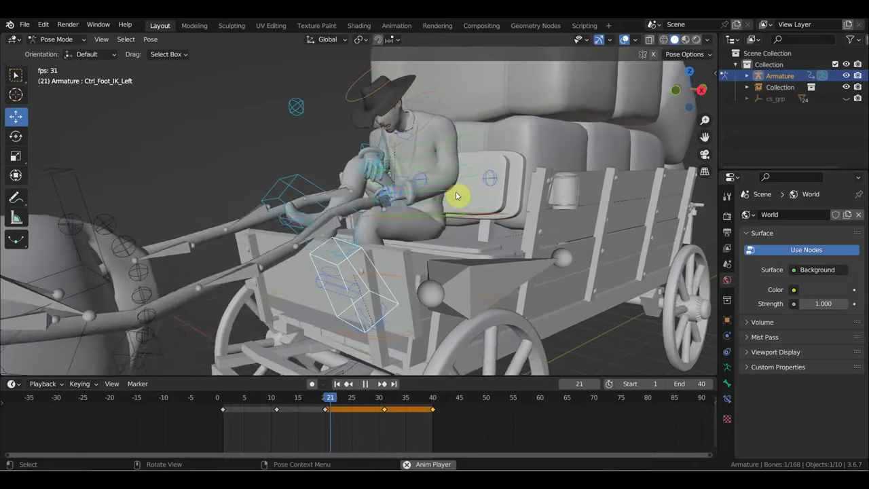
pyautogui.moveTo(457, 195); pyautogui.dragTo(532, 180, button='middle')
# Stop playback and move the view in closer over the rider
pyautogui.scroll(-4, 533, 180)
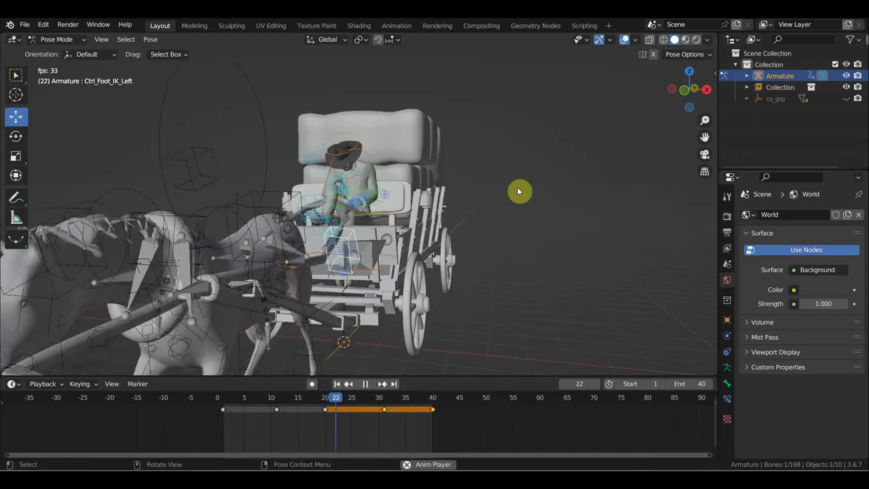
pyautogui.scroll(2, 518, 194)
pyautogui.scroll(2, 513, 193)
pyautogui.scroll(2, 507, 193)
pyautogui.press('space')
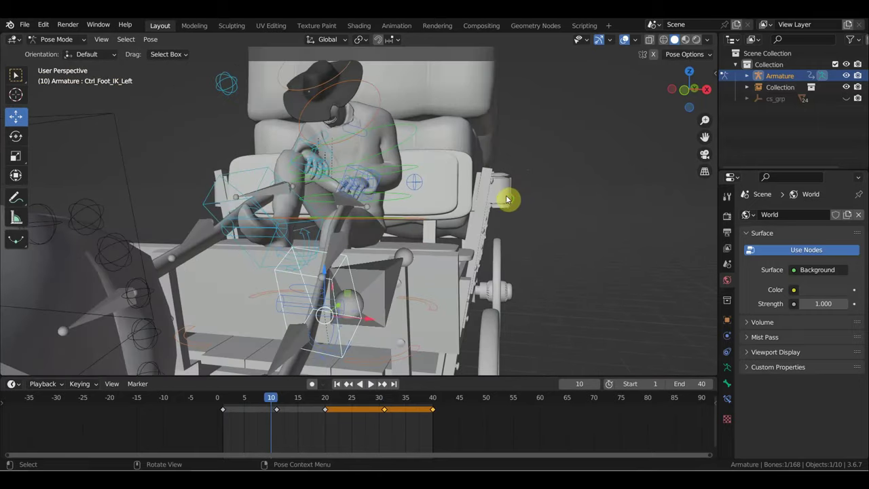
pyautogui.moveTo(507, 200); pyautogui.dragTo(503, 221, button='middle')
pyautogui.keyDown('ctrl'); pyautogui.moveTo(355, 216); pyautogui.dragTo(378, 168, button='middle'); pyautogui.keyUp('ctrl')
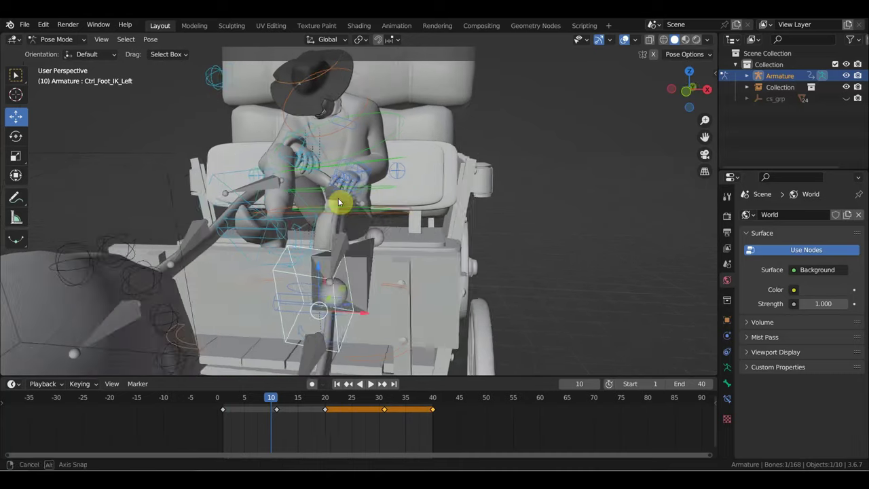
# Delete the left hand control's middle keyframes, then undo that deletion
pyautogui.click(380, 173)
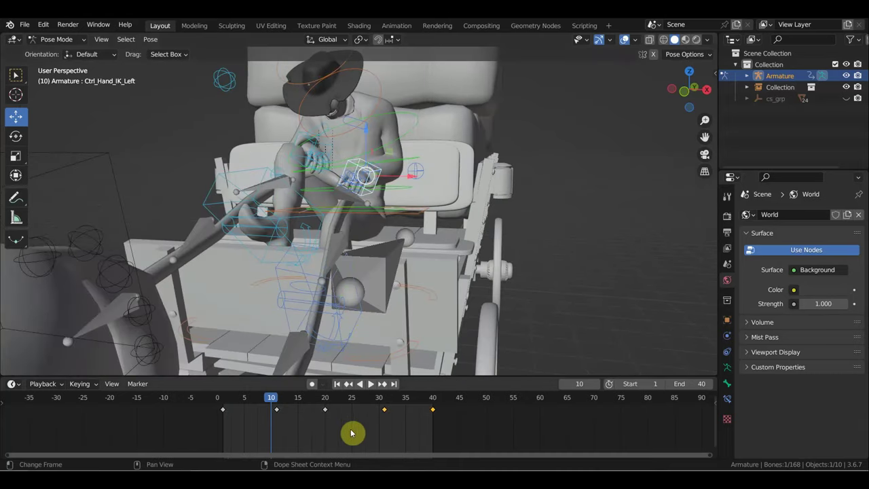
pyautogui.moveTo(403, 434); pyautogui.dragTo(263, 400)
pyautogui.press('Delete')
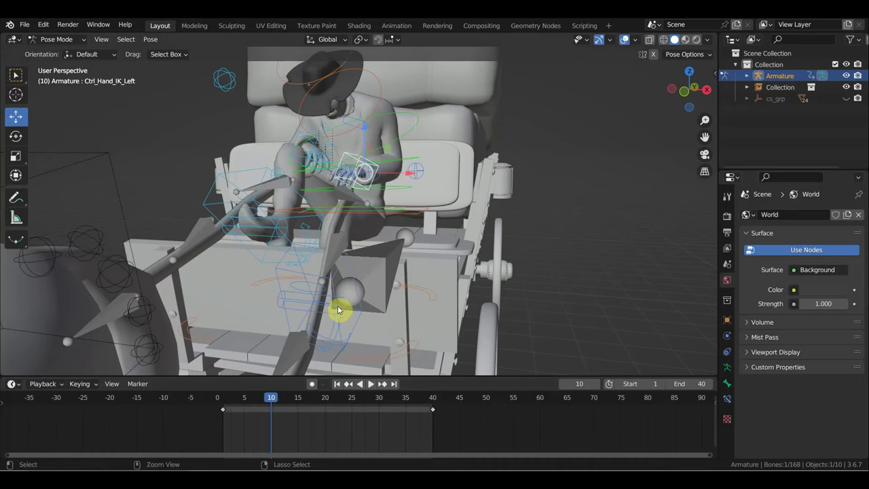
pyautogui.hotkey('ctrl', 'z')
# Delete the leg pole's frame-11 and frame-31 keys, keeping frames 1 and 40, then return to frame 1
pyautogui.scroll(3, 337, 288)
pyautogui.moveTo(336, 289)
pyautogui.mouseDown(button='middle')
pyautogui.moveTo(306, 281)
pyautogui.moveTo(408, 202)
pyautogui.mouseUp(button='middle')
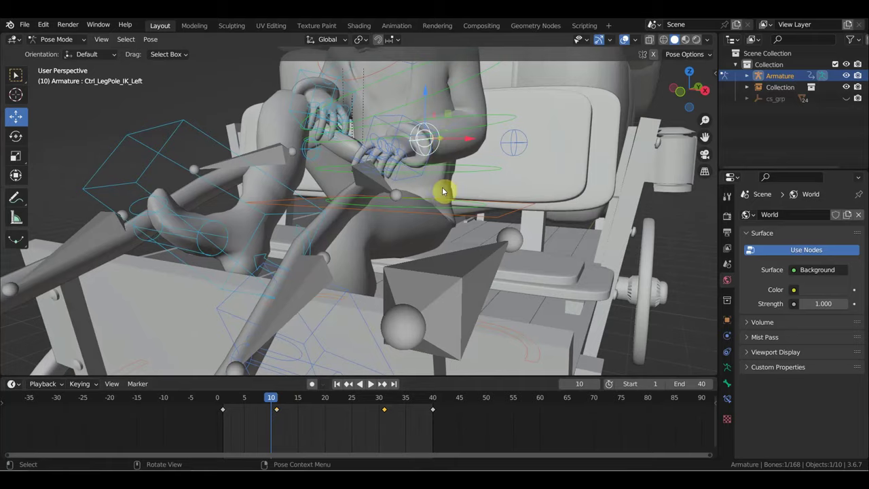
pyautogui.press('KP_1')
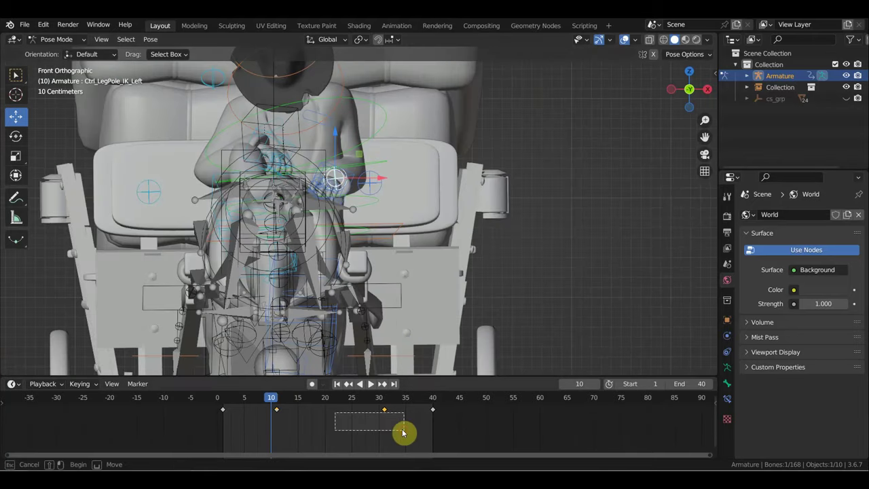
pyautogui.press('x')
pyautogui.moveTo(339, 359)
pyautogui.mouseDown(button='middle')
pyautogui.moveTo(400, 249)
pyautogui.moveTo(408, 269)
pyautogui.moveTo(238, 364)
pyautogui.mouseUp(button='middle')
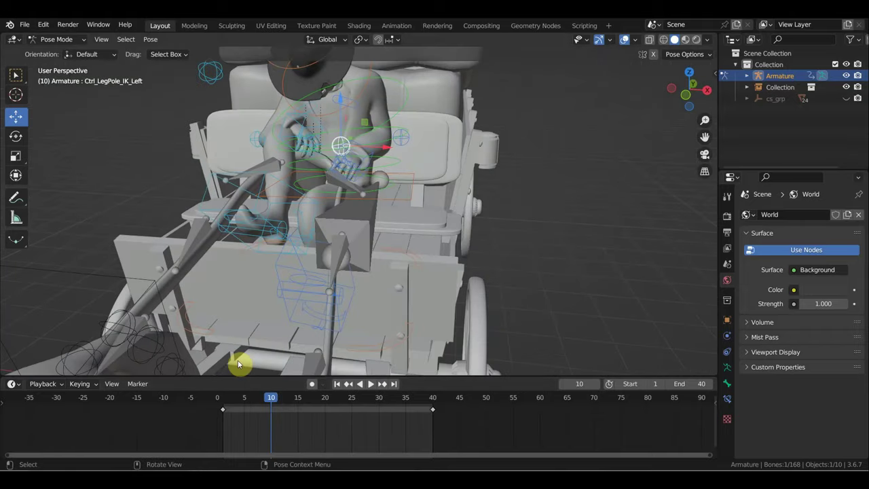
pyautogui.click(221, 404)
pyautogui.moveTo(354, 209); pyautogui.dragTo(372, 184, button='middle')
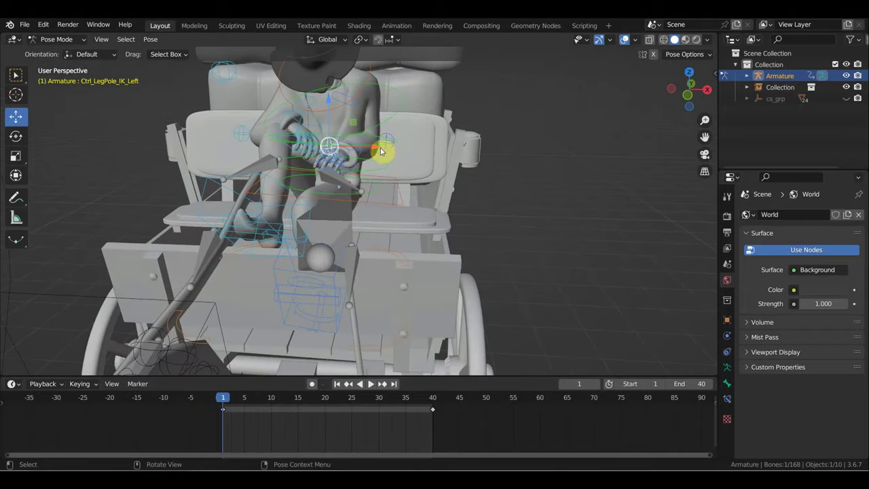
# Reposition the left leg pole, key it at frame 1, and copy that key to frame 40
pyautogui.press('g')
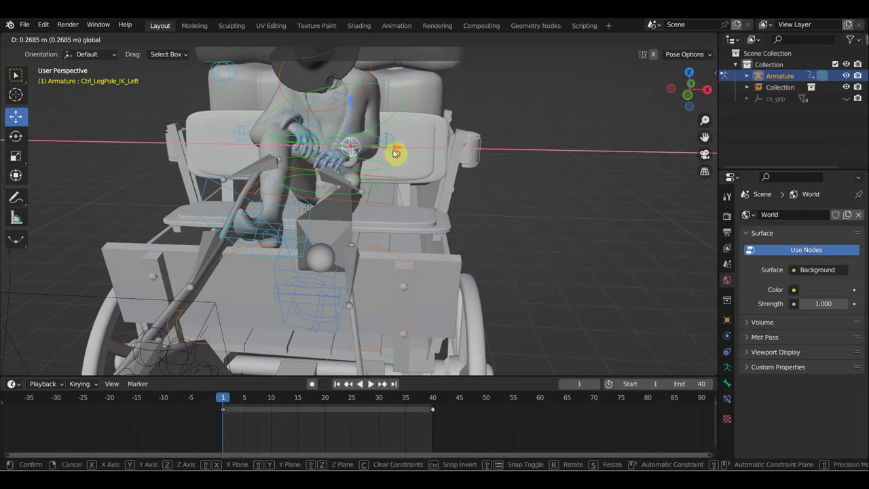
pyautogui.click(398, 154)
pyautogui.press('i')
pyautogui.moveTo(268, 407)
pyautogui.mouseDown()
pyautogui.moveTo(229, 410)
pyautogui.moveTo(363, 412)
pyautogui.mouseUp()
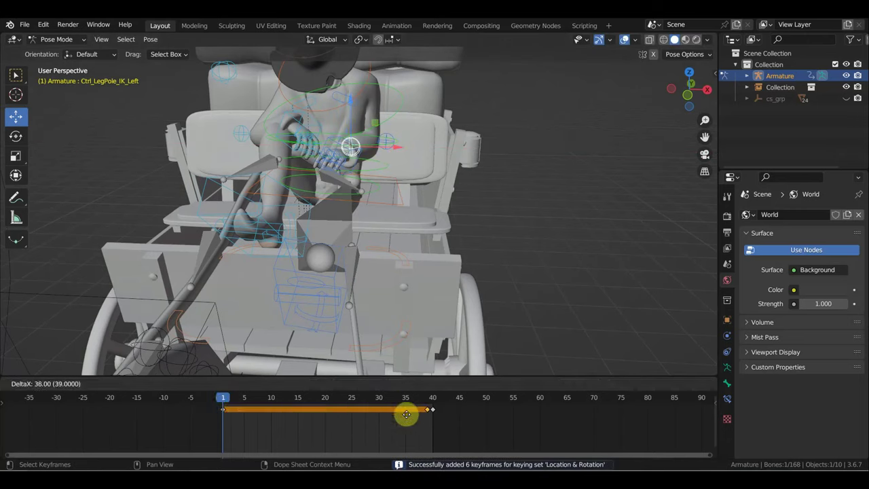
pyautogui.click(422, 415)
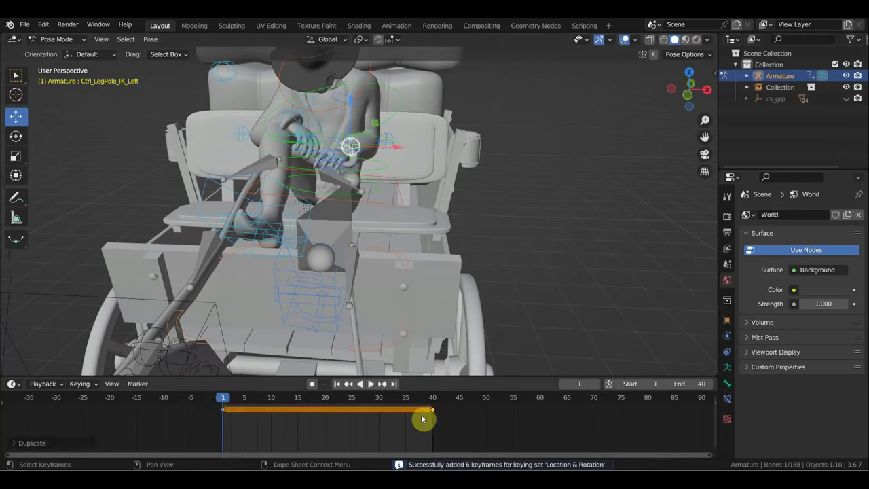
# Shift the left leg pole sideways along X at frame 20, key it, and play the loop
pyautogui.click(326, 401)
pyautogui.press('space')
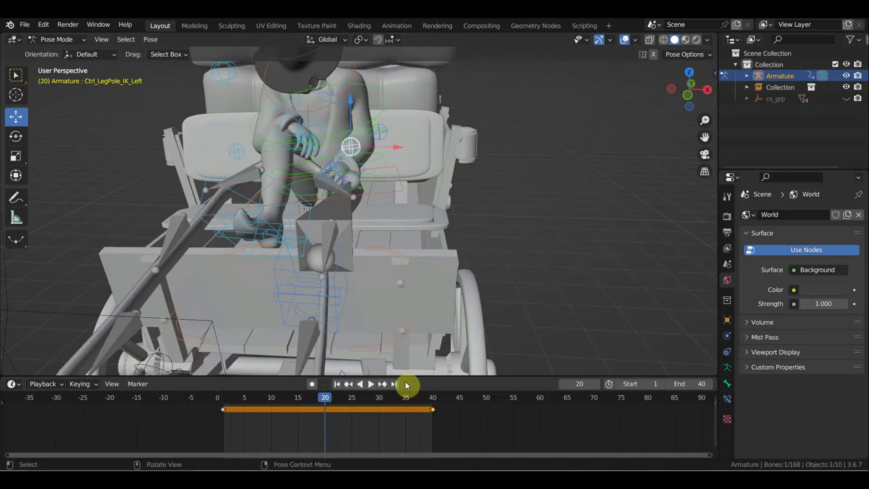
pyautogui.moveTo(399, 184)
pyautogui.mouseDown(button='middle')
pyautogui.moveTo(372, 182)
pyautogui.moveTo(389, 197)
pyautogui.mouseUp(button='middle')
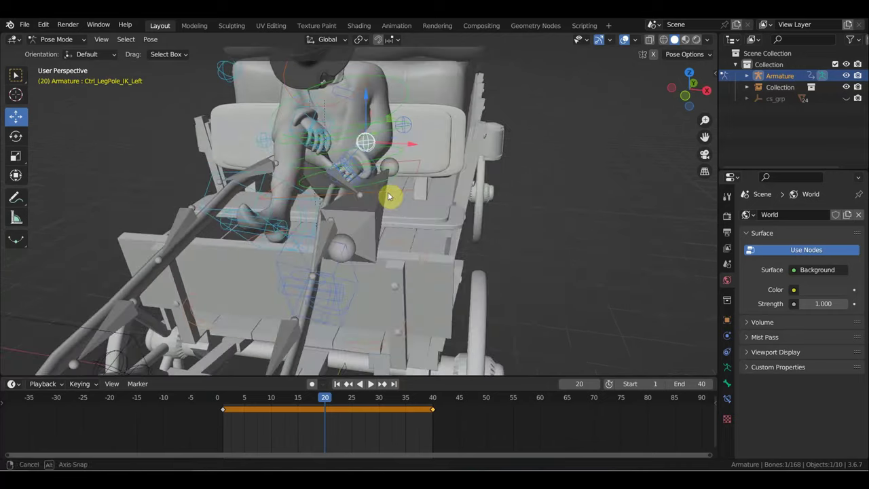
pyautogui.moveTo(414, 146); pyautogui.dragTo(428, 148)
pyautogui.moveTo(427, 148)
pyautogui.mouseDown(button='middle')
pyautogui.moveTo(452, 159)
pyautogui.moveTo(443, 161)
pyautogui.mouseUp(button='middle')
pyautogui.click(624, 39)
pyautogui.moveTo(542, 119); pyautogui.dragTo(403, 139, button='middle')
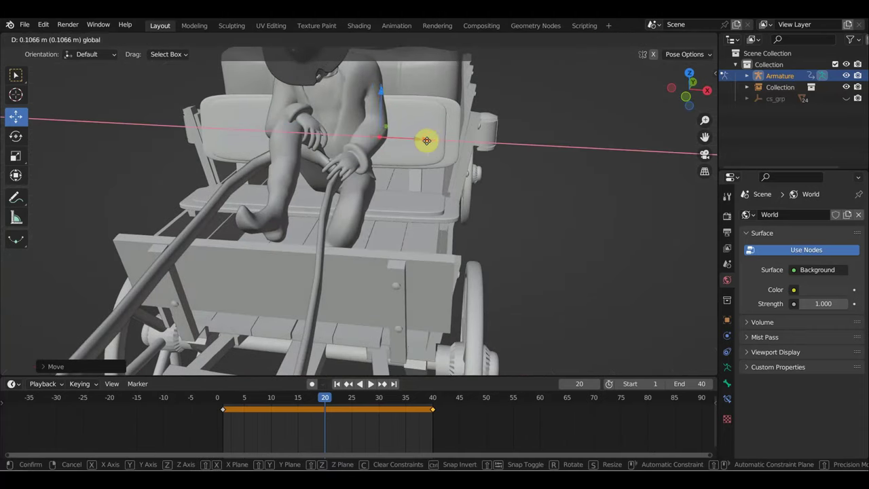
pyautogui.click(426, 141)
pyautogui.press('i')
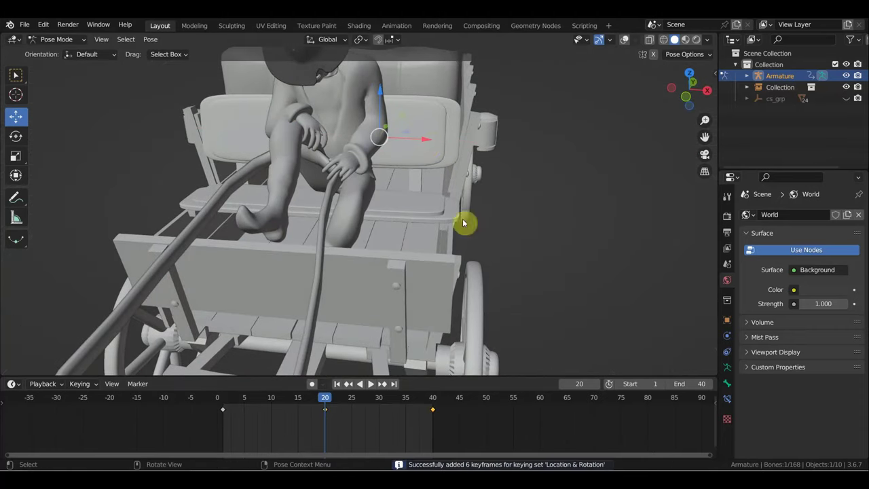
pyautogui.press('space')
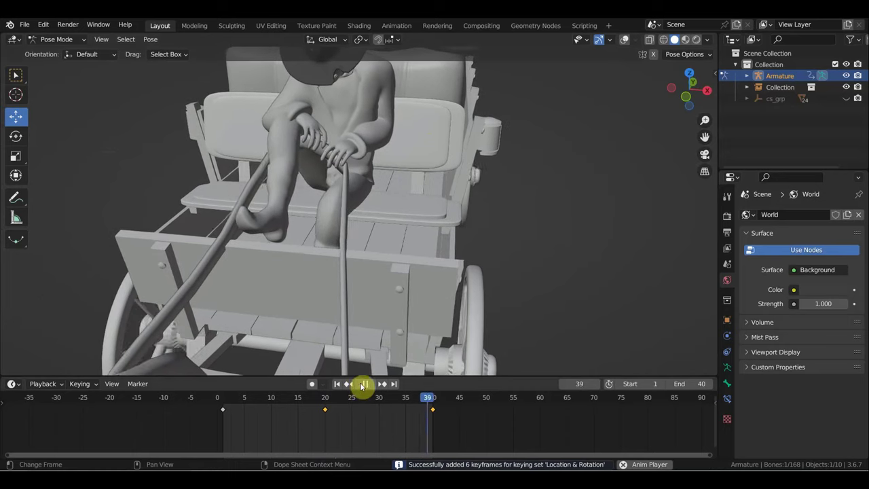
# Watch the seated loop with the horse and wagon, then stop playback
pyautogui.scroll(-3, 487, 301)
pyautogui.moveTo(486, 295)
pyautogui.mouseDown(button='middle')
pyautogui.moveTo(441, 275)
pyautogui.moveTo(473, 257)
pyautogui.moveTo(459, 246)
pyautogui.mouseUp(button='middle')
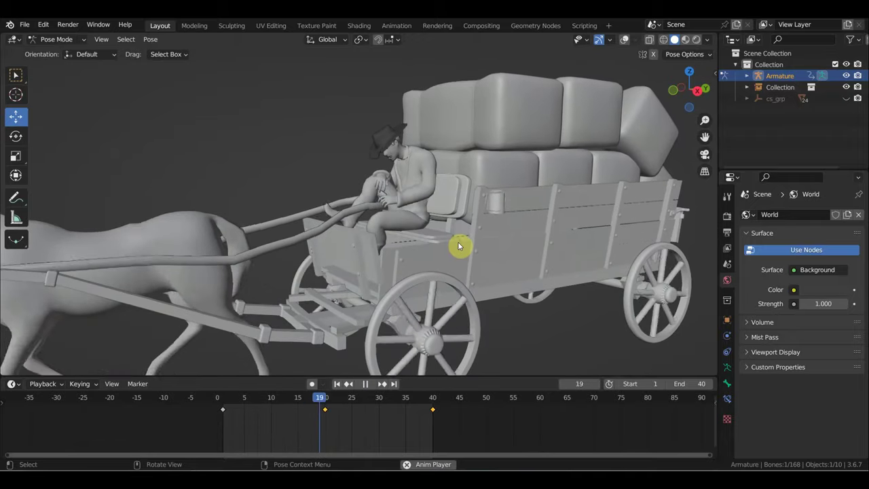
pyautogui.scroll(2, 459, 245)
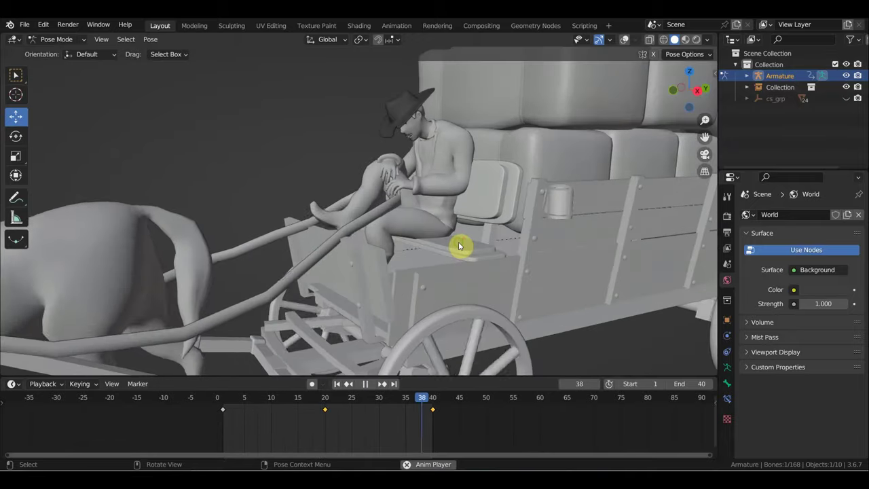
pyautogui.moveTo(459, 246); pyautogui.dragTo(380, 243, button='middle')
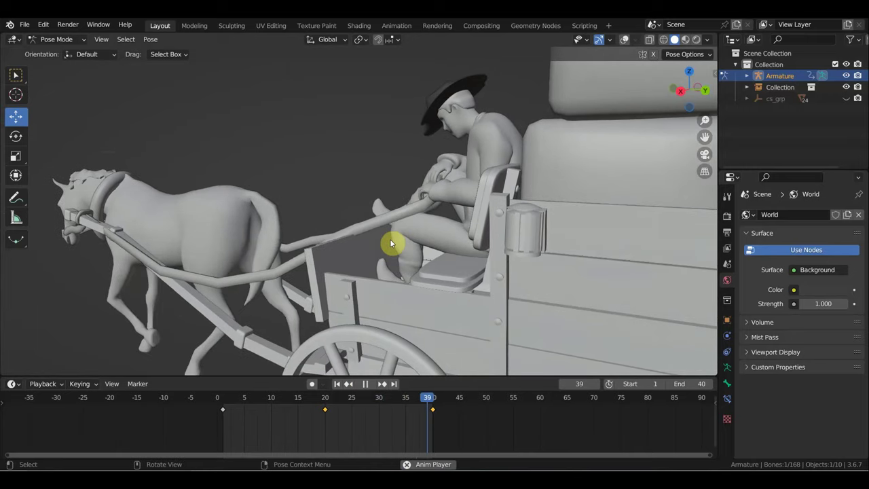
pyautogui.press('space')
# Zoom in on the rider, select the right hand IK control and go to frame 31
pyautogui.scroll(1, 400, 234)
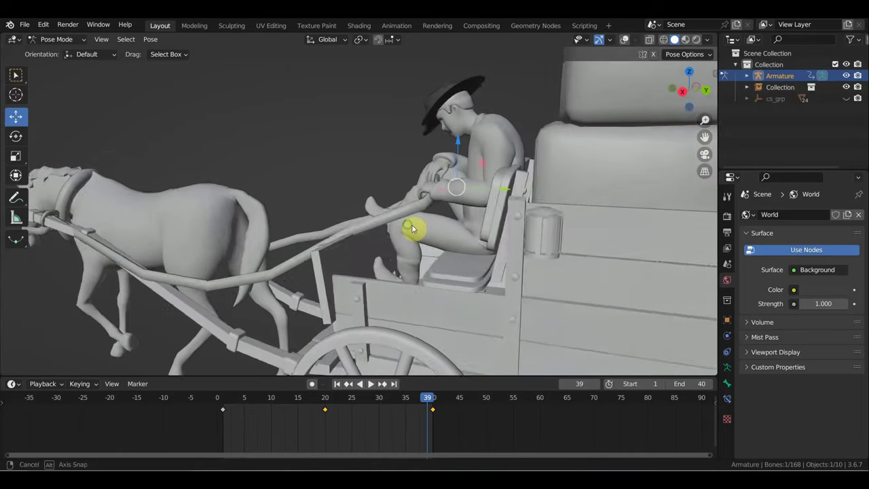
pyautogui.scroll(1, 421, 229)
pyautogui.scroll(1, 476, 163)
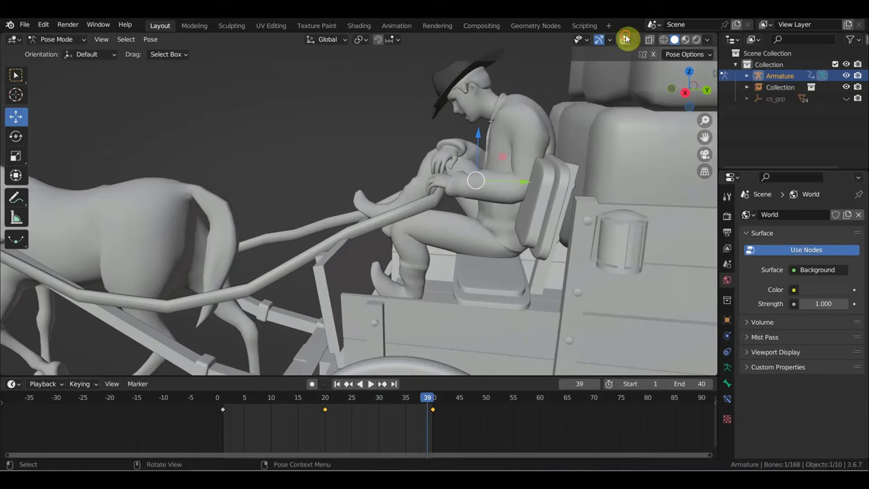
pyautogui.moveTo(500, 124); pyautogui.dragTo(465, 139, button='middle')
pyautogui.click(486, 108)
pyautogui.moveTo(485, 107); pyautogui.dragTo(468, 196, button='middle')
pyautogui.moveTo(445, 394); pyautogui.dragTo(385, 406)
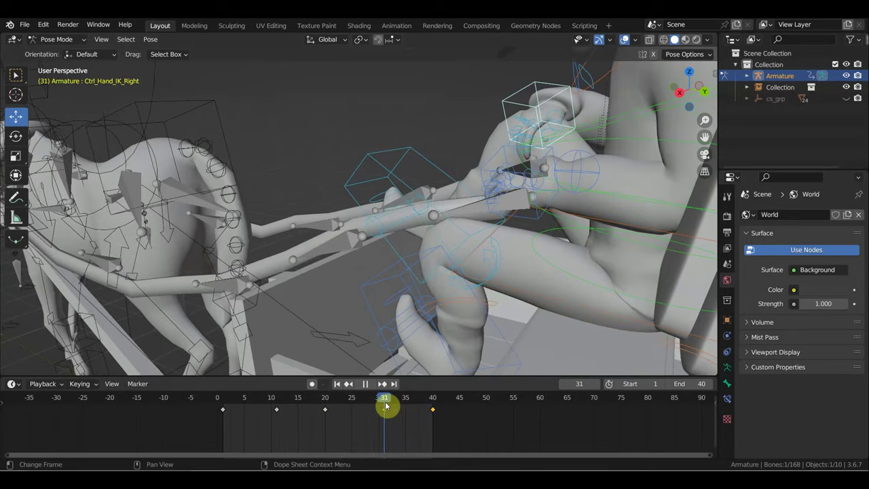
# Nudge the right hand control to a new position and key it at frame 31
pyautogui.moveTo(530, 233)
pyautogui.mouseDown(button='middle')
pyautogui.moveTo(673, 237)
pyautogui.moveTo(410, 155)
pyautogui.moveTo(441, 176)
pyautogui.moveTo(441, 198)
pyautogui.mouseUp(button='middle')
pyautogui.moveTo(392, 192); pyautogui.dragTo(405, 192)
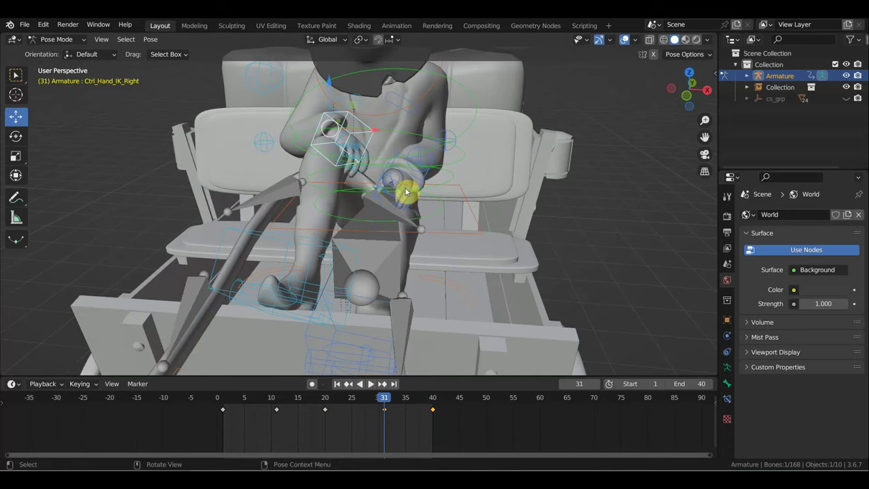
pyautogui.press('i')
pyautogui.press('space')
# Reposition the right hand control and key it at frame 21
pyautogui.moveTo(384, 402); pyautogui.dragTo(332, 409)
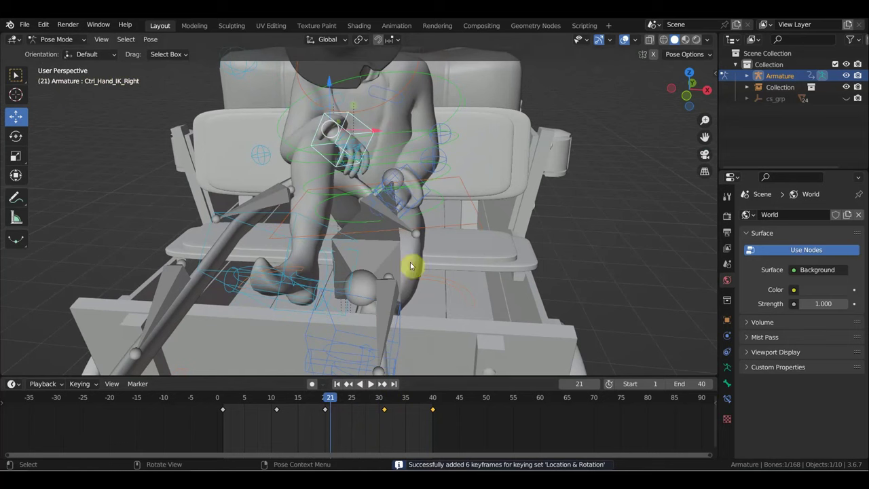
pyautogui.press('g')
pyautogui.click(430, 248)
pyautogui.moveTo(430, 249)
pyautogui.mouseDown(button='middle')
pyautogui.moveTo(361, 256)
pyautogui.moveTo(549, 252)
pyautogui.moveTo(554, 242)
pyautogui.mouseUp(button='middle')
pyautogui.press('g')
pyautogui.click(439, 239)
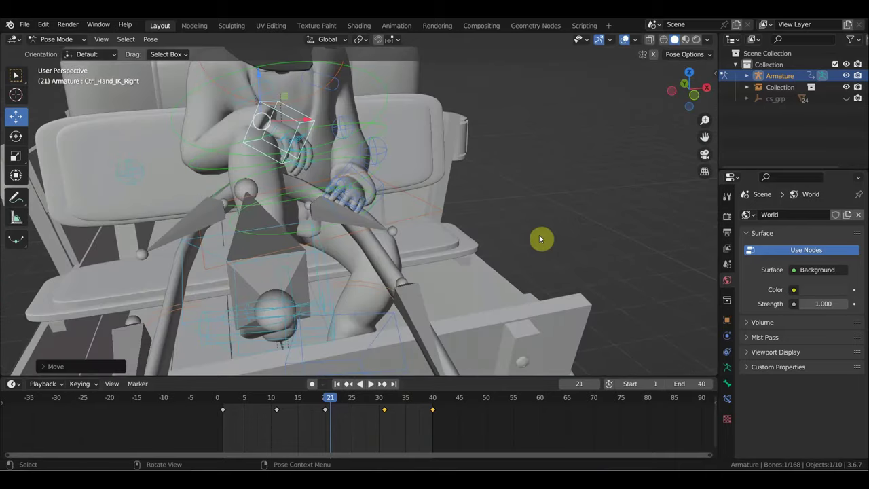
pyautogui.press('i')
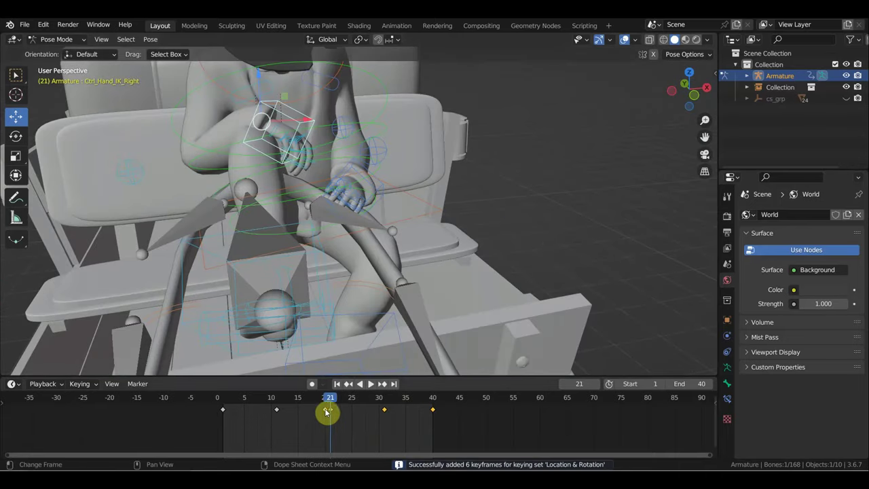
# Key a slightly left-shifted right hand at frame 40, copy it to frame 1, and play
pyautogui.moveTo(332, 405)
pyautogui.mouseDown()
pyautogui.moveTo(441, 412)
pyautogui.moveTo(434, 410)
pyautogui.mouseUp()
pyautogui.moveTo(442, 310); pyautogui.dragTo(416, 276, button='middle')
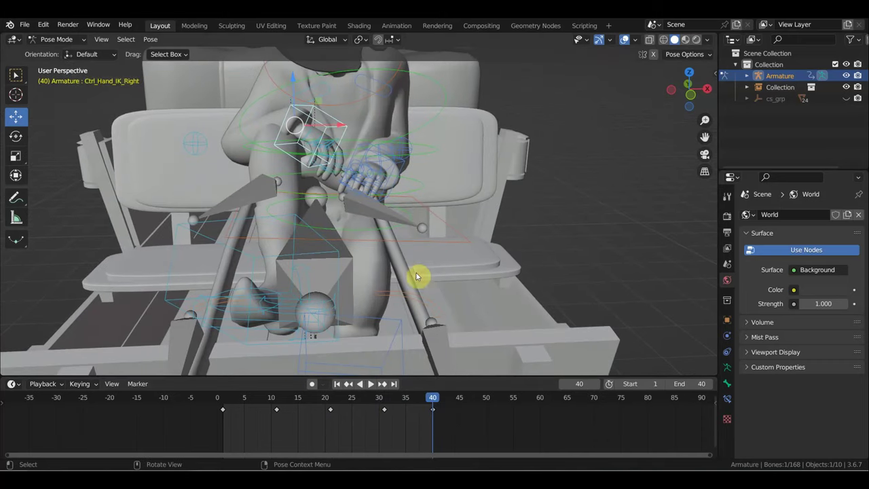
pyautogui.moveTo(342, 126); pyautogui.dragTo(331, 127)
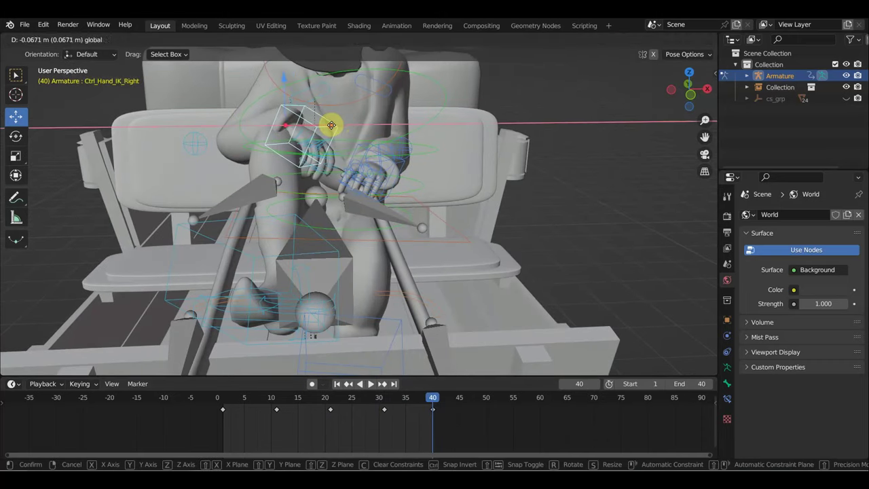
pyautogui.press('i')
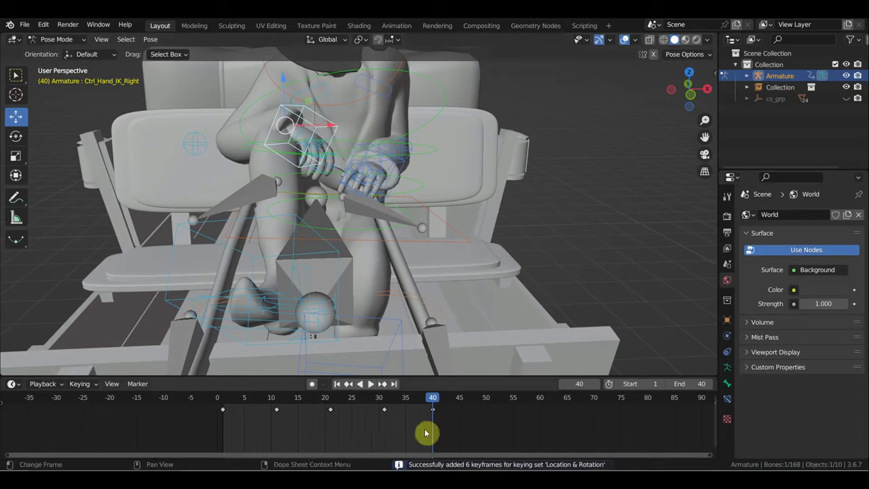
pyautogui.moveTo(429, 406); pyautogui.dragTo(232, 410)
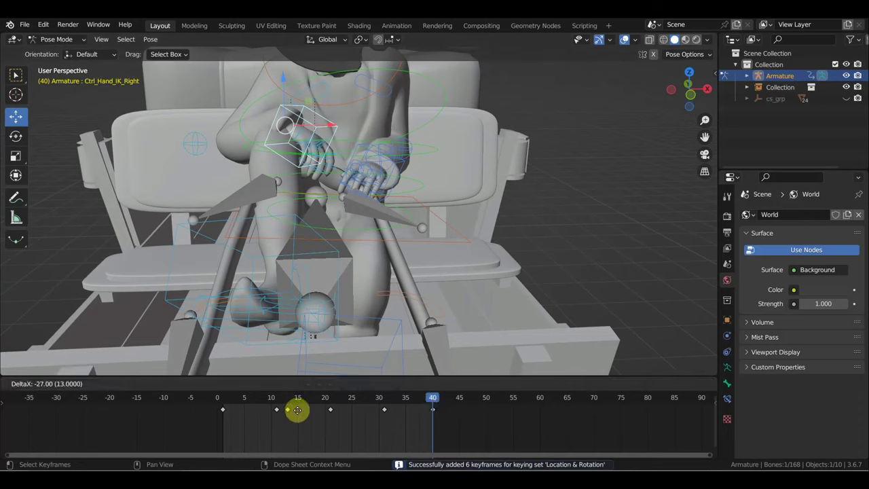
pyautogui.click(219, 411)
pyautogui.click(365, 384)
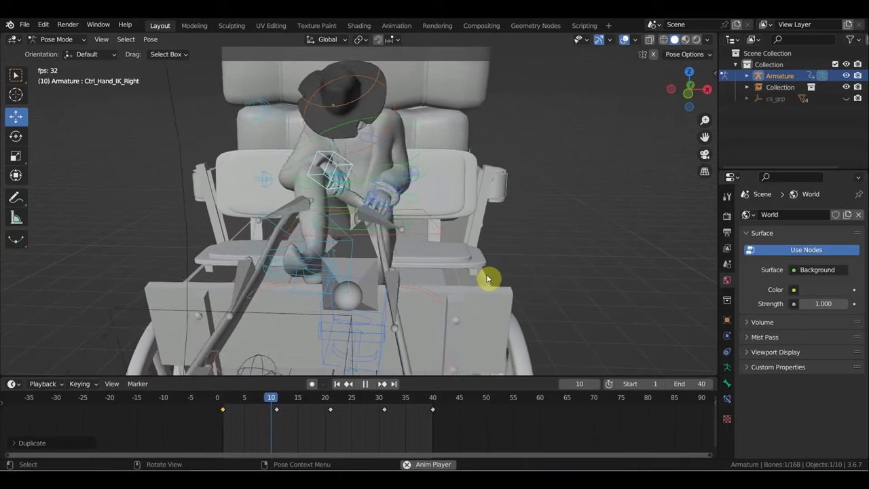
# Stop playback at frame 30, deselect the hand bone, and open the mode dropdown
pyautogui.moveTo(491, 277)
pyautogui.mouseDown(button='middle')
pyautogui.moveTo(403, 261)
pyautogui.moveTo(532, 256)
pyautogui.mouseUp(button='middle')
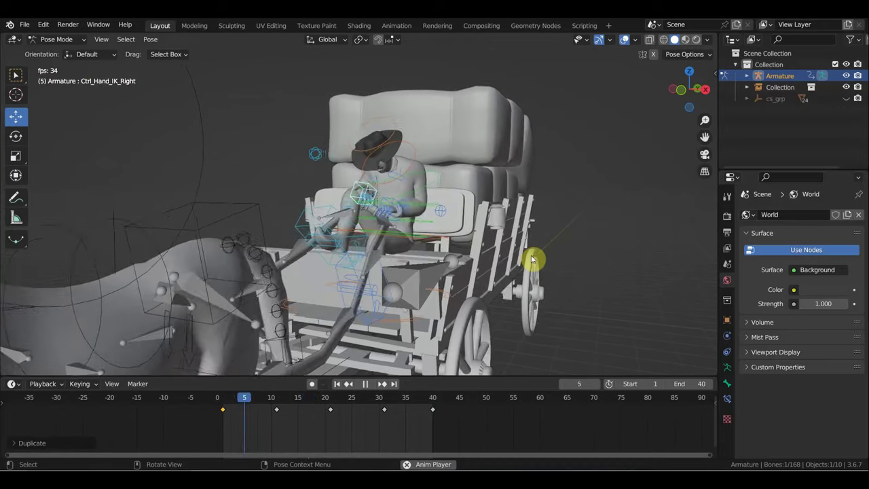
pyautogui.scroll(-5, 533, 259)
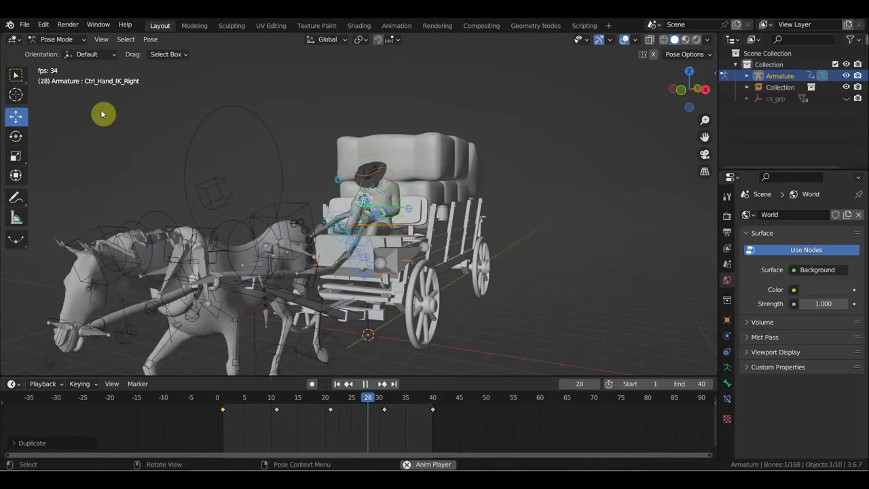
pyautogui.click(364, 385)
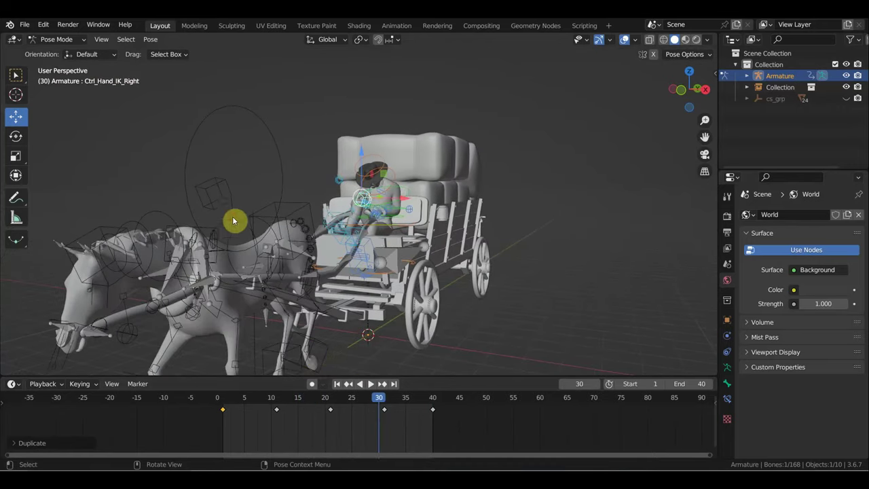
pyautogui.click(233, 165)
pyautogui.click(60, 38)
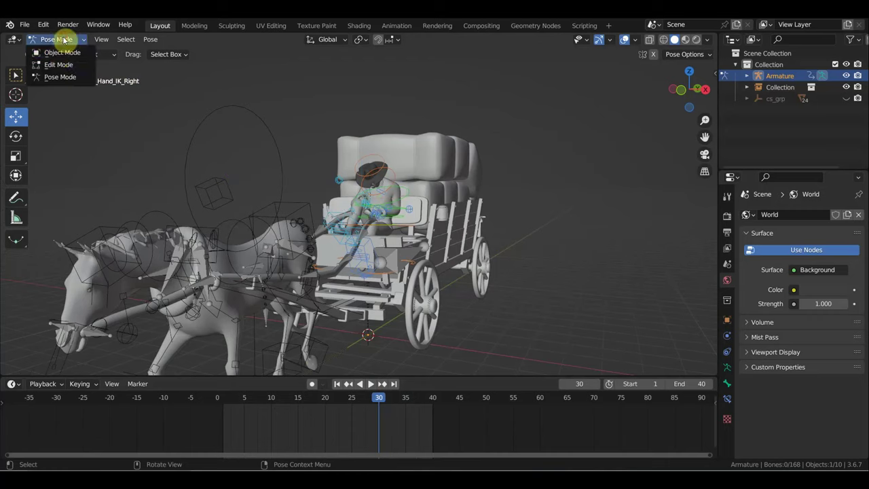
# In Object Mode, delete the horse-and-wagon collection and view the cowboy from the right
pyautogui.click(62, 51)
pyautogui.press('a')
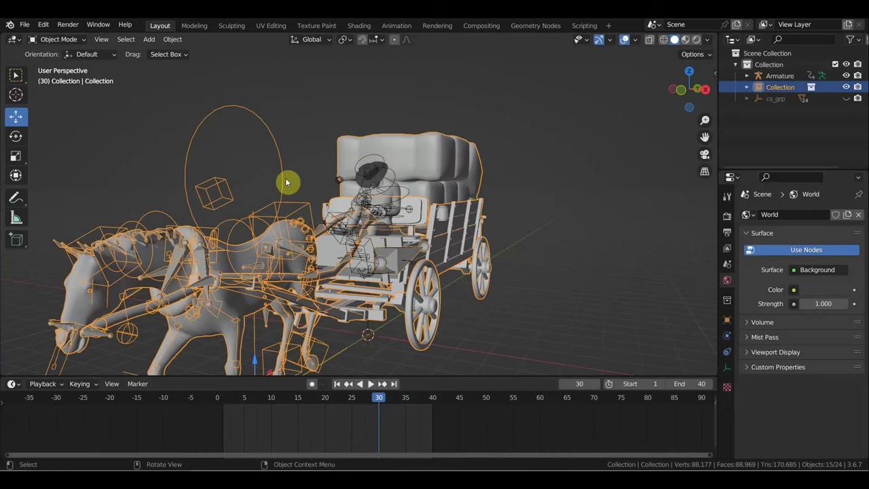
pyautogui.press('Delete')
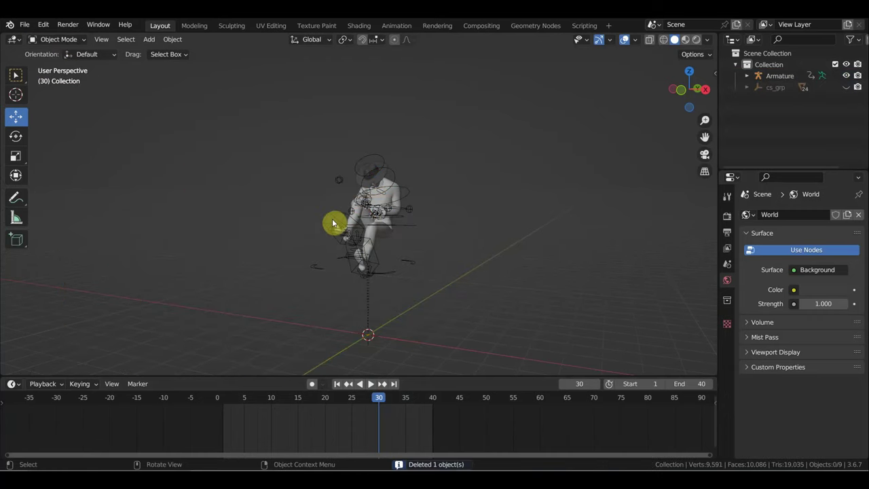
pyautogui.press('KP_3')
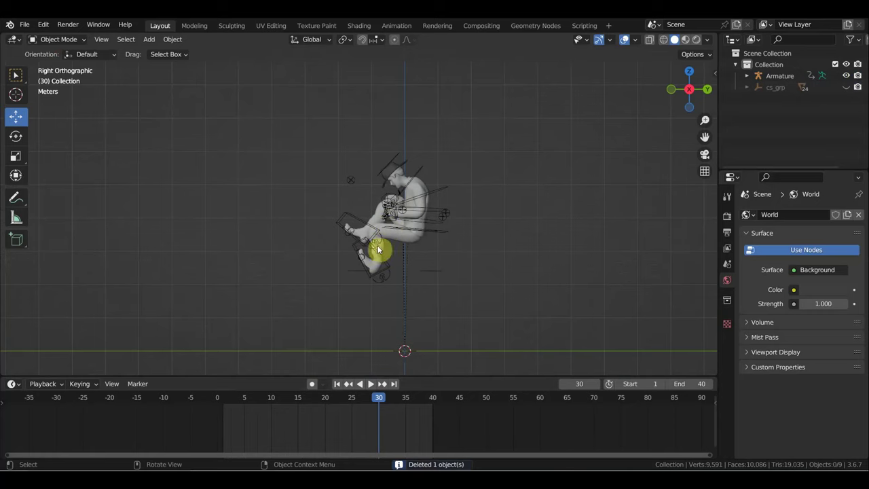
# Save the file over зя для повозки.blend
pyautogui.click(22, 22)
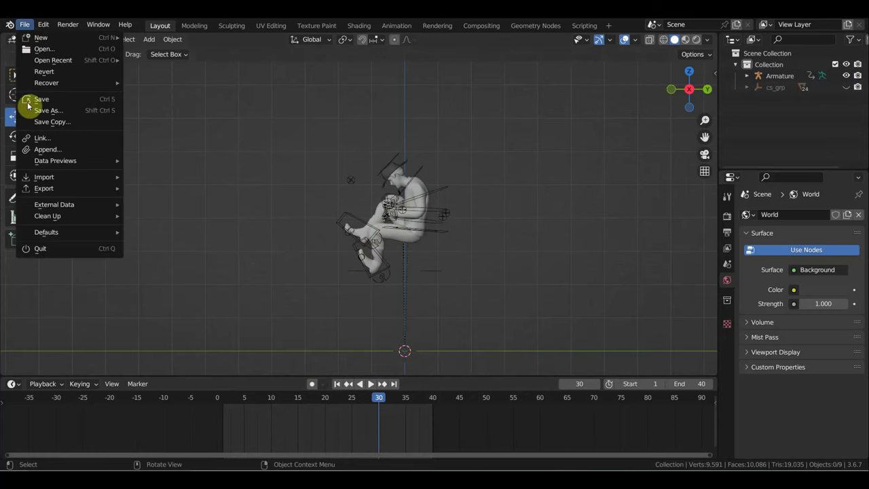
pyautogui.click(65, 112)
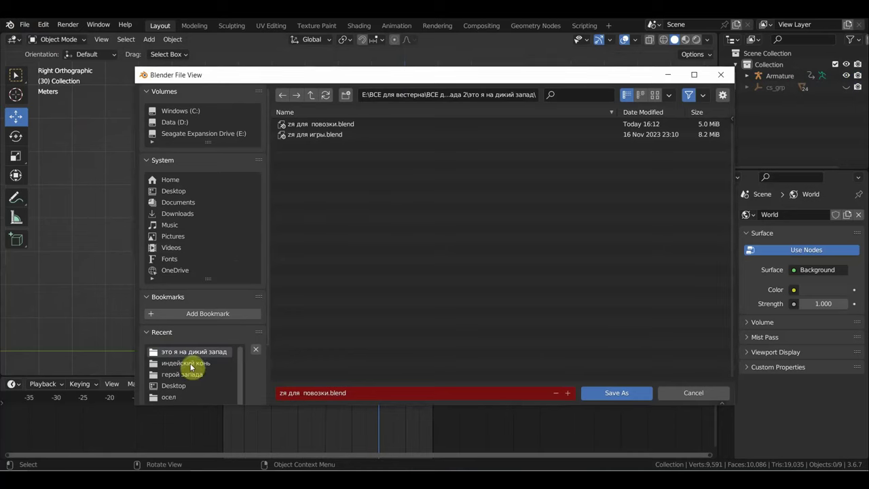
pyautogui.click(307, 126)
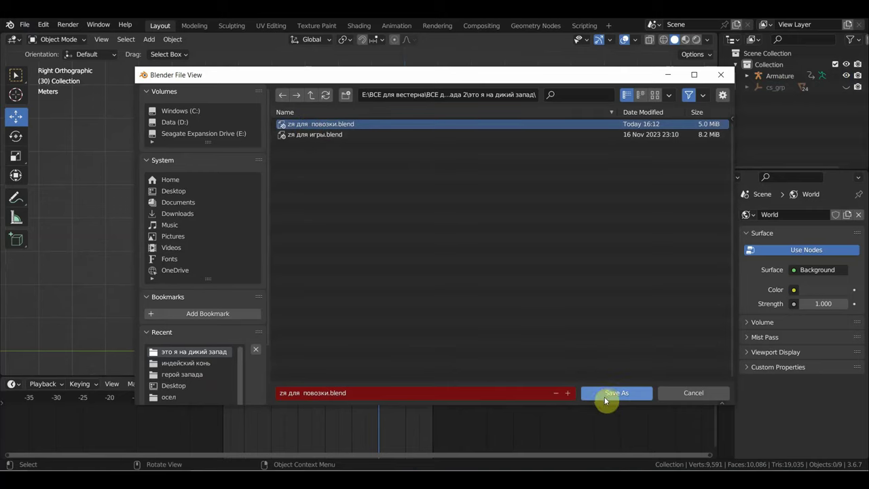
pyautogui.click(613, 393)
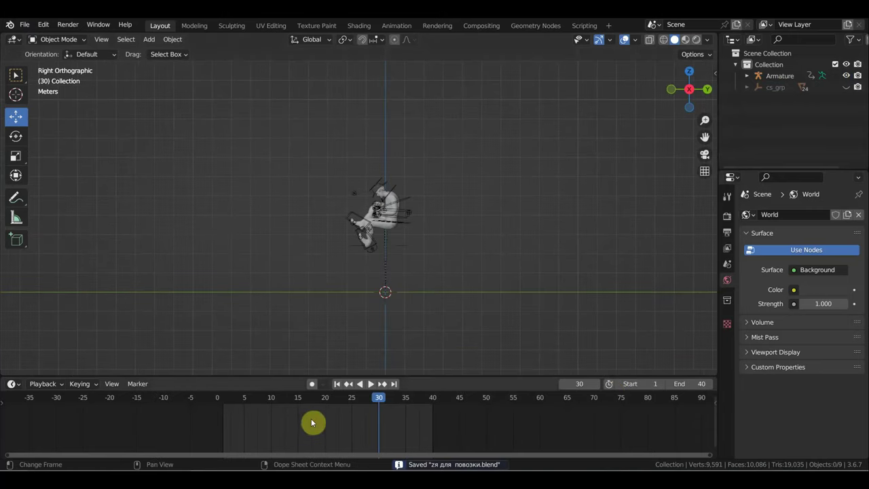
pyautogui.scroll(2, 317, 369)
# Zoom in on the seated cowboy, then show File > Open Recent
pyautogui.scroll(3, 317, 369)
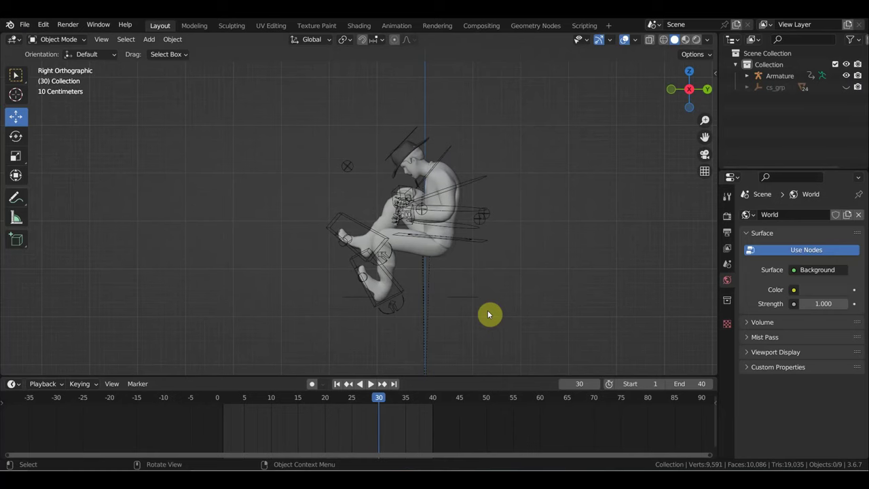
pyautogui.moveTo(489, 312)
pyautogui.keyDown('ctrl'); pyautogui.mouseDown(button='middle')
pyautogui.moveTo(554, 267)
pyautogui.moveTo(494, 256)
pyautogui.mouseUp(button='middle'); pyautogui.keyUp('ctrl')
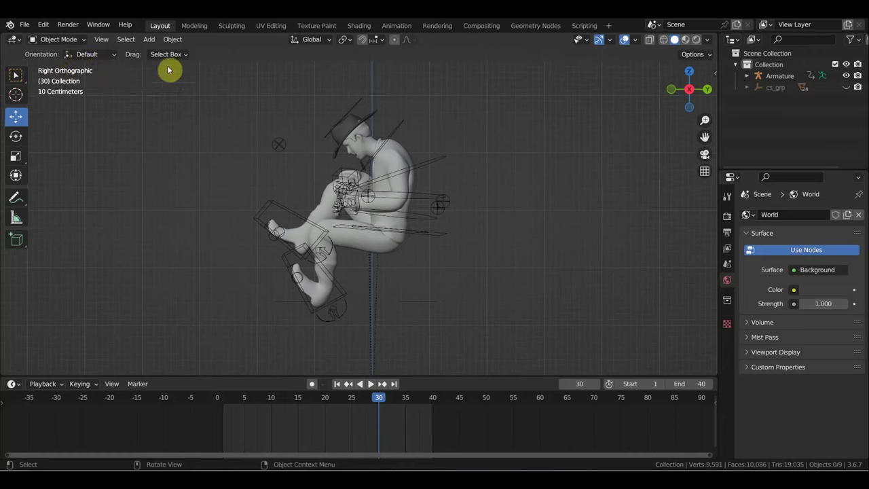
pyautogui.click(25, 24)
pyautogui.moveTo(53, 60)
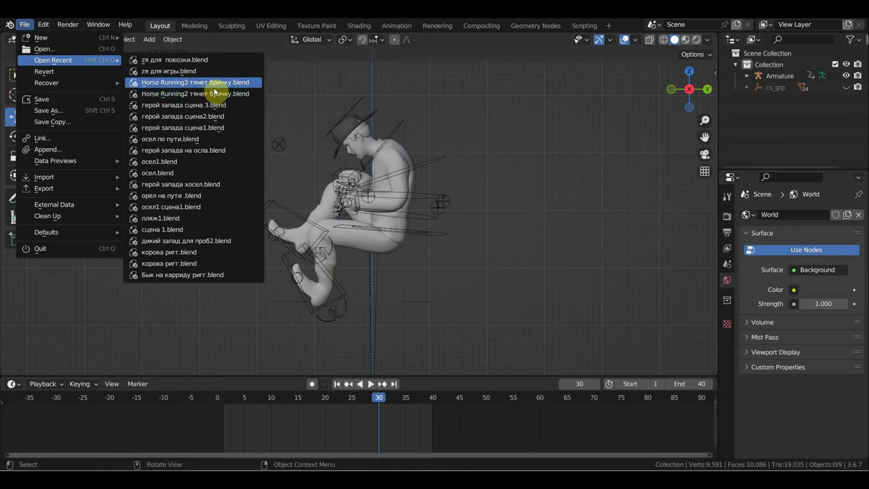
# Open the Horse Running3 scene, play it briefly, and return to an early frame
pyautogui.click(215, 84)
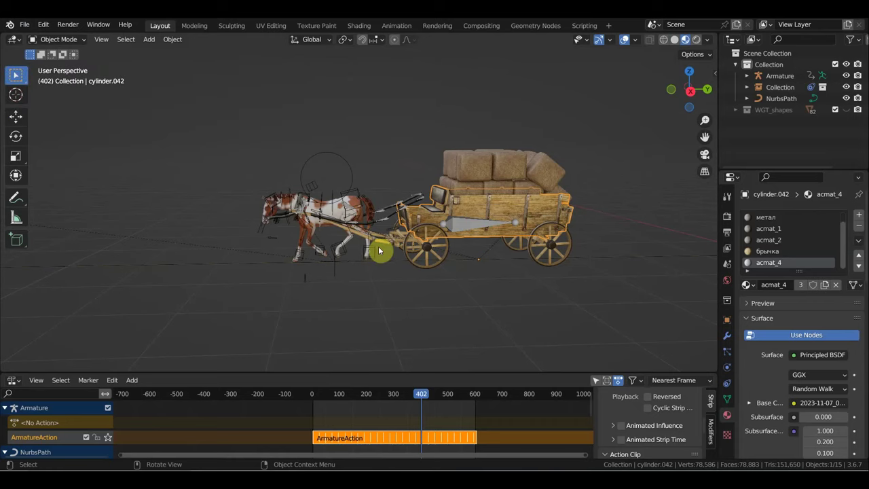
pyautogui.press('space')
pyautogui.press('space')
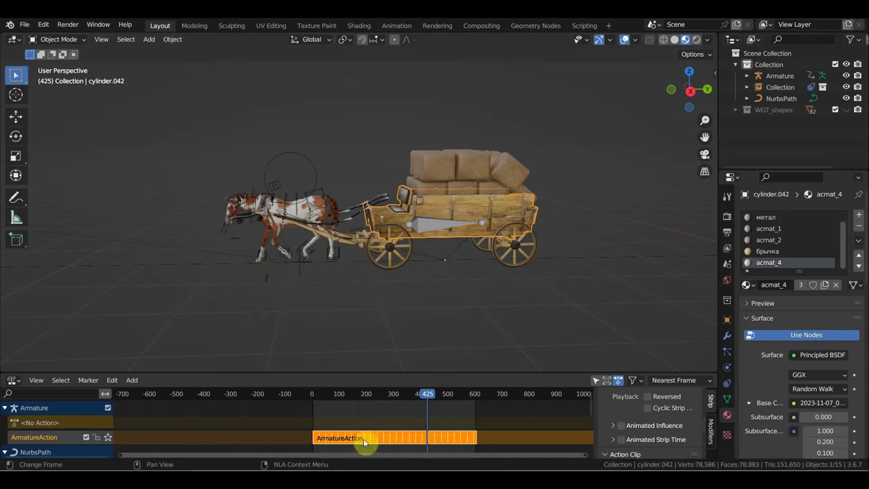
pyautogui.moveTo(440, 394); pyautogui.dragTo(315, 393)
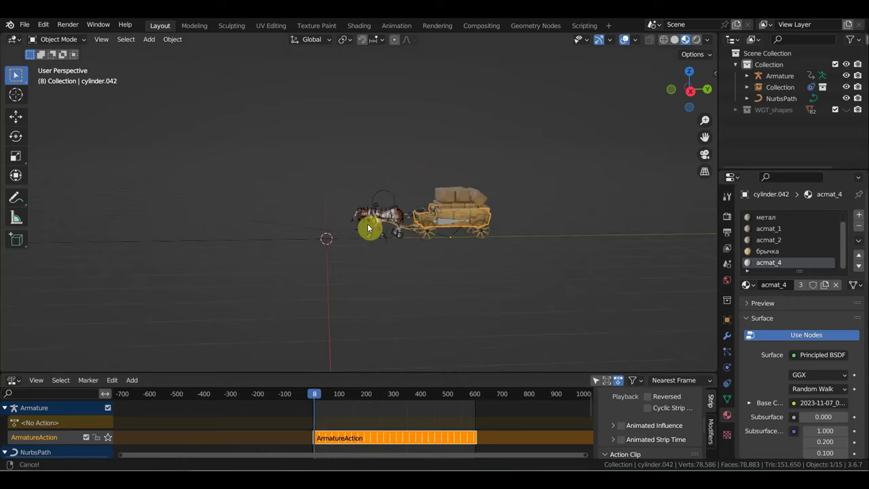
# Link the Collection from зя для повозки.blend into the wagon scene
pyautogui.click(25, 26)
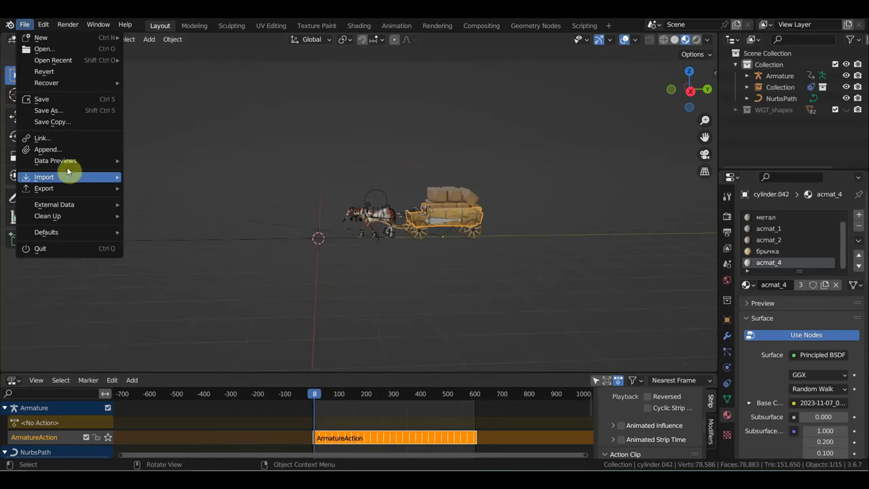
pyautogui.click(60, 139)
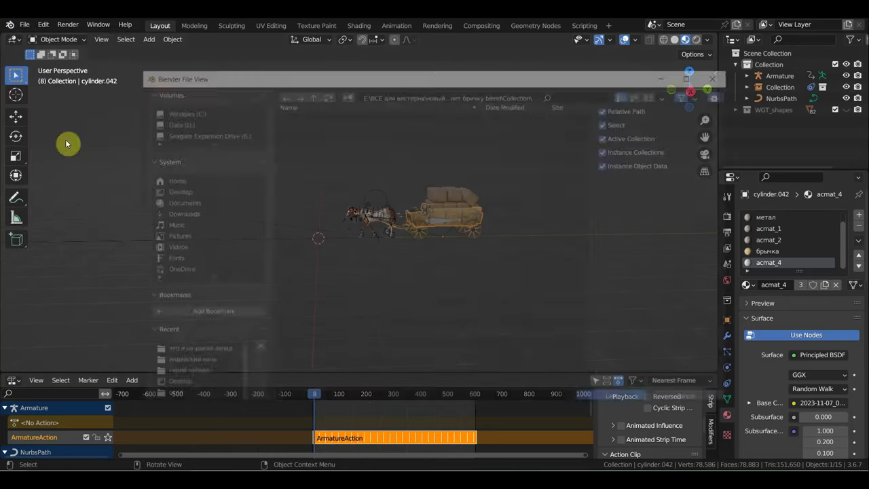
pyautogui.click(198, 352)
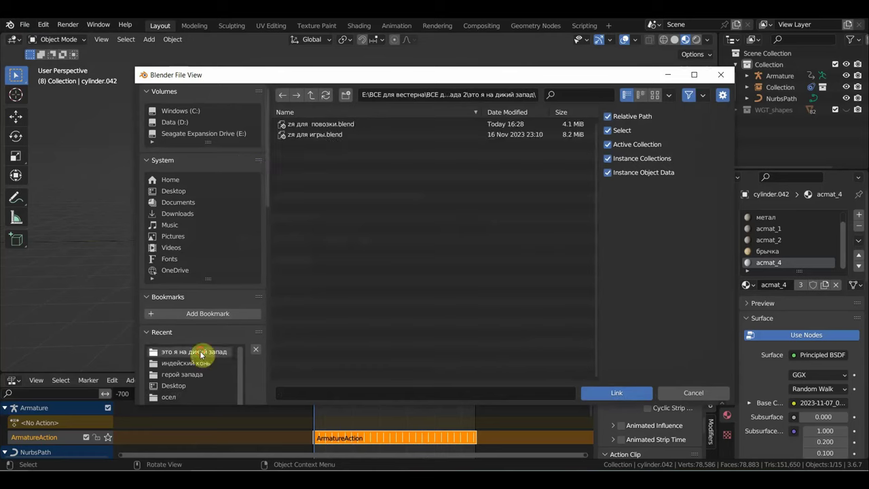
pyautogui.doubleClick(324, 128)
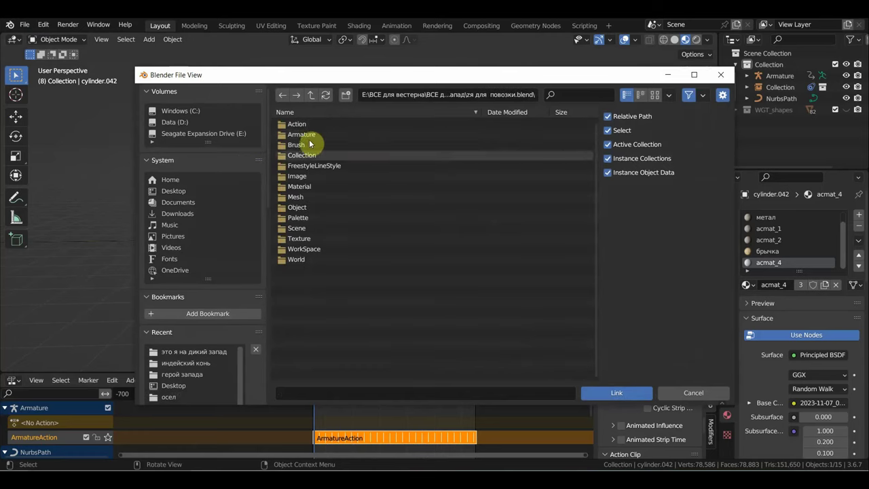
pyautogui.doubleClick(308, 156)
pyautogui.doubleClick(309, 126)
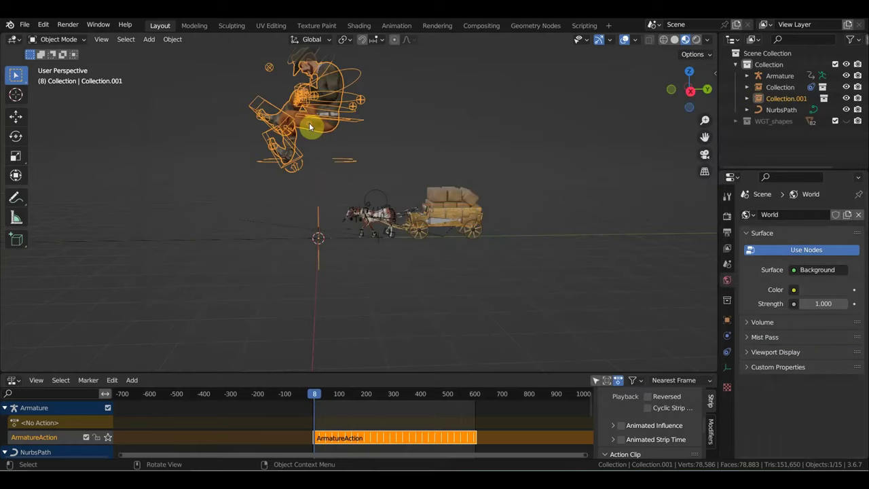
pyautogui.keyDown('alt'); pyautogui.moveTo(435, 189); pyautogui.dragTo(441, 242, button='middle'); pyautogui.keyUp('alt')
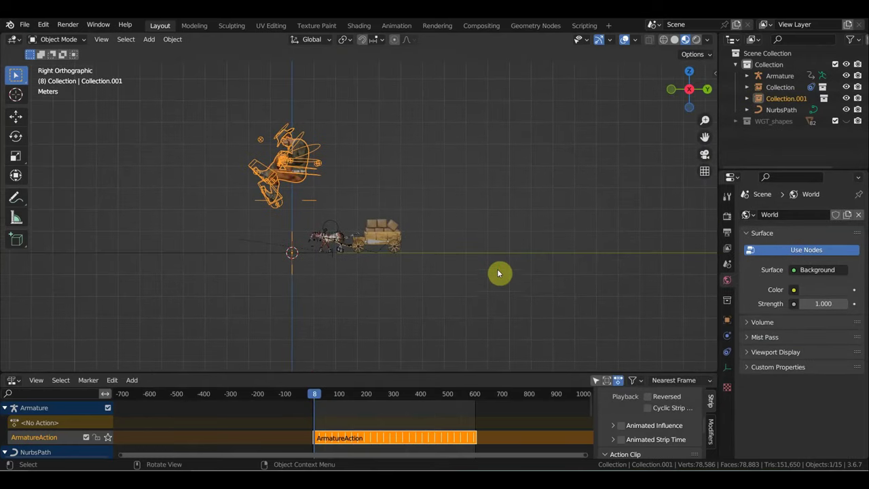
# Select the linked cowboy and scale him down to match the wagon
pyautogui.click(313, 166)
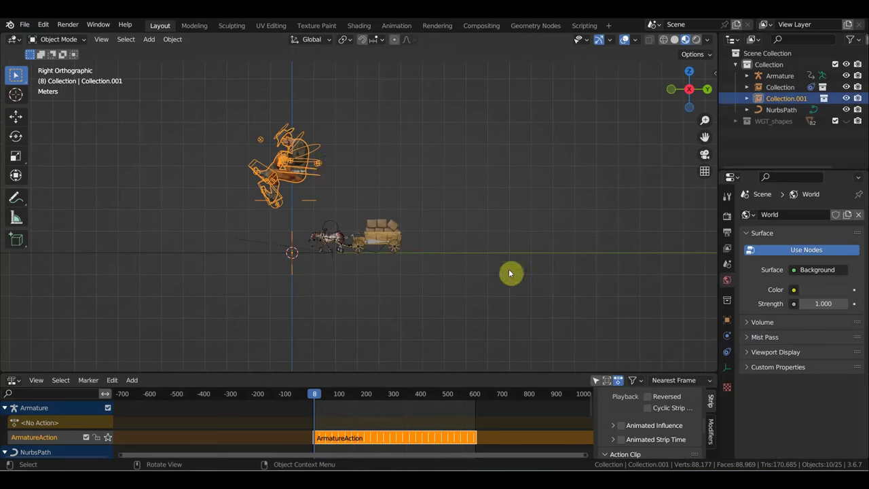
pyautogui.press('s')
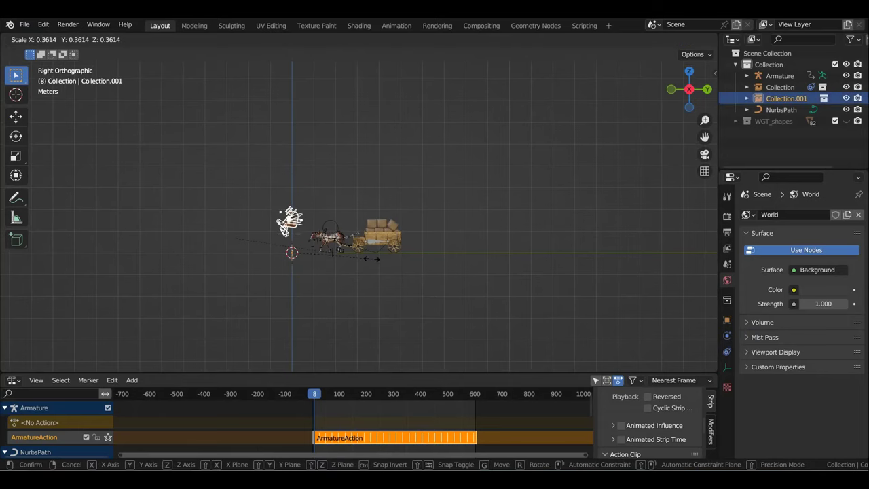
pyautogui.click(364, 259)
pyautogui.press('s')
pyautogui.rightClick(346, 263)
# At frame 0, move the cowboy along Y onto the wagon
pyautogui.click(20, 117)
pyautogui.scroll(5, 237, 224)
pyautogui.scroll(5, 330, 316)
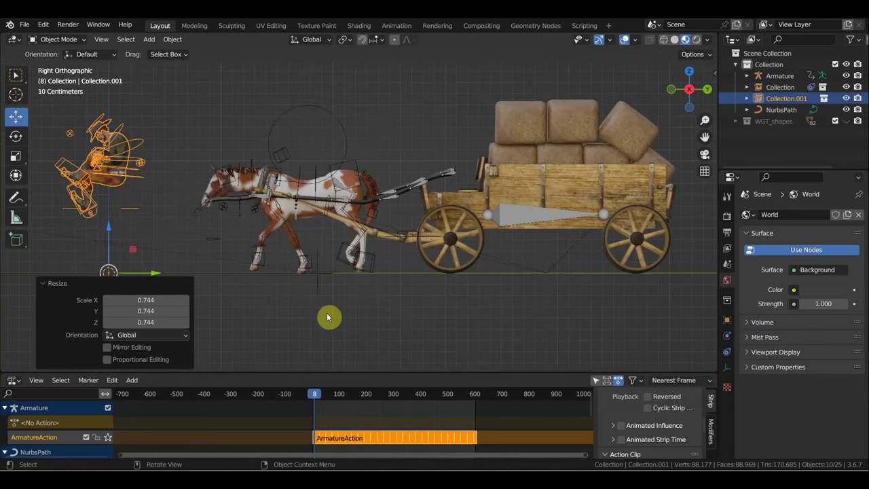
pyautogui.click(306, 393)
pyautogui.scroll(-2, 287, 259)
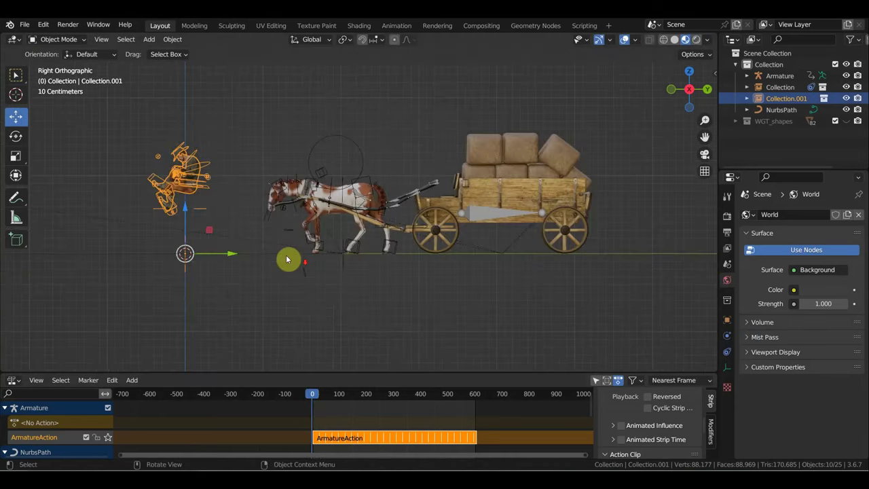
pyautogui.moveTo(245, 252); pyautogui.dragTo(496, 277)
# Hide overlays and nudge the cowboy along Y onto the bench
pyautogui.scroll(4, 411, 252)
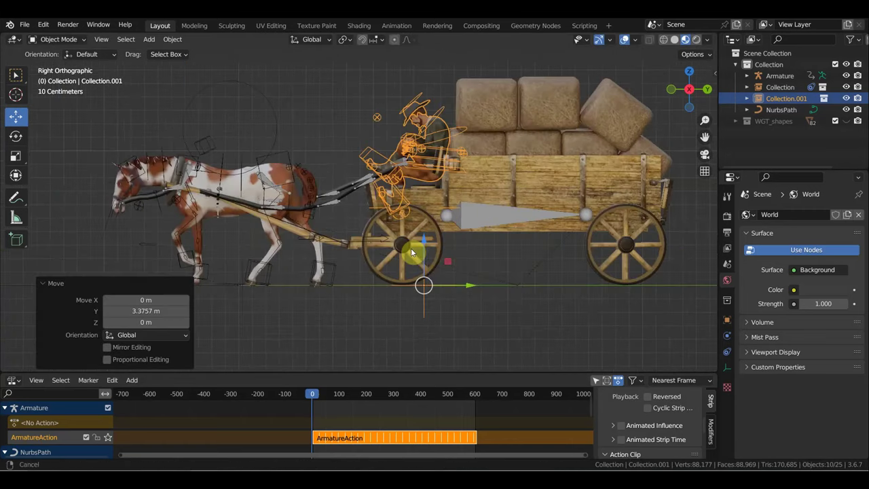
pyautogui.scroll(1, 410, 251)
pyautogui.scroll(1, 411, 251)
pyautogui.scroll(1, 414, 255)
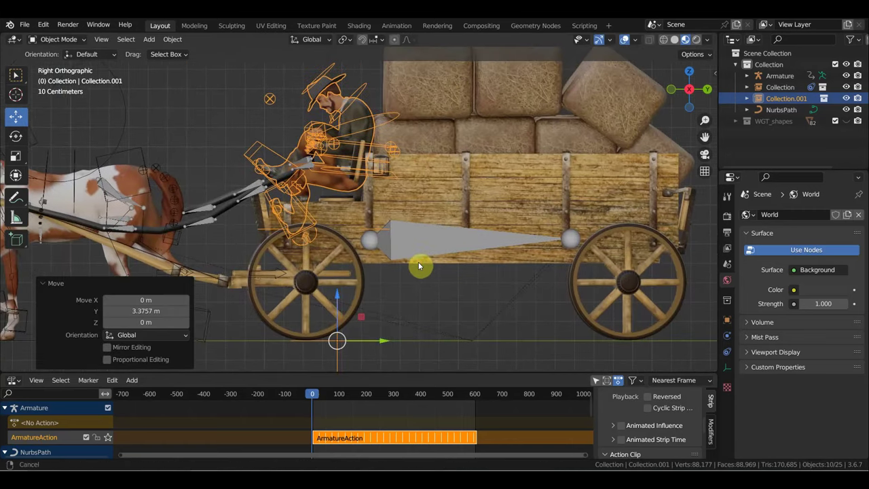
pyautogui.click(625, 39)
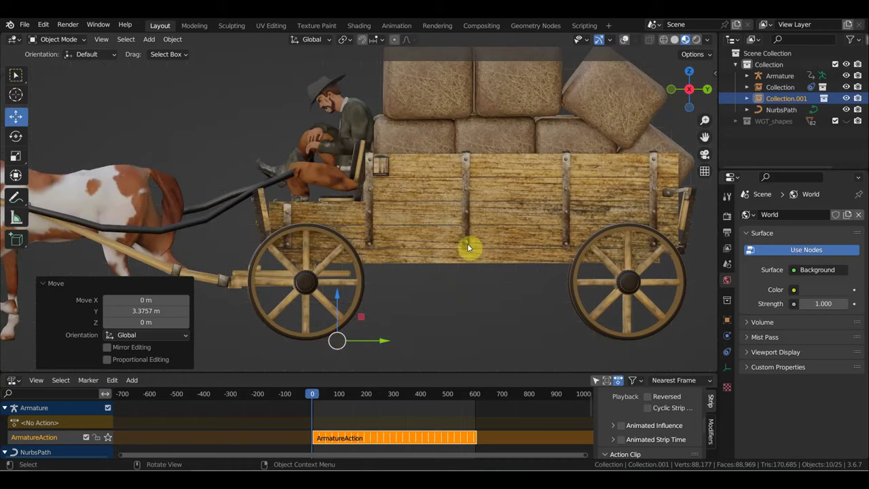
pyautogui.moveTo(385, 341); pyautogui.dragTo(371, 340)
pyautogui.click(367, 341)
# Lower the cowboy -0.044 m on Z, shift him 0.00467 m on Y, and restore overlays
pyautogui.press('g')
pyautogui.press('z')
pyautogui.click(325, 303)
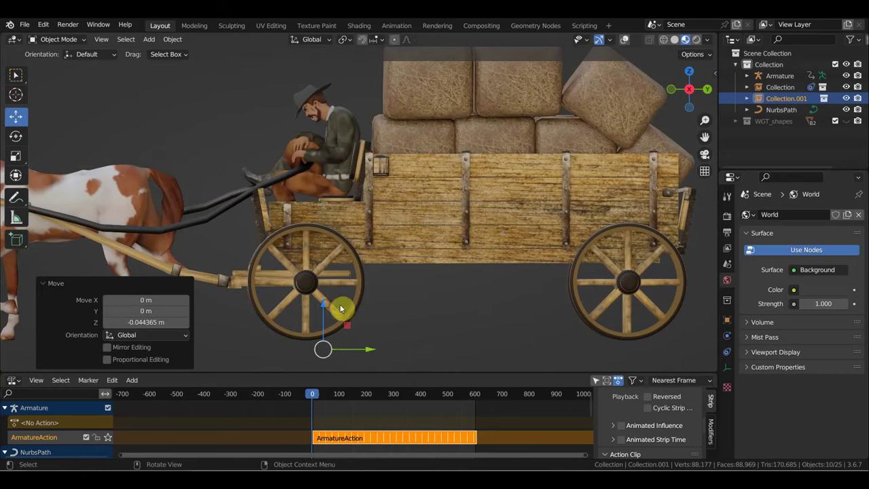
pyautogui.press('g')
pyautogui.press('y')
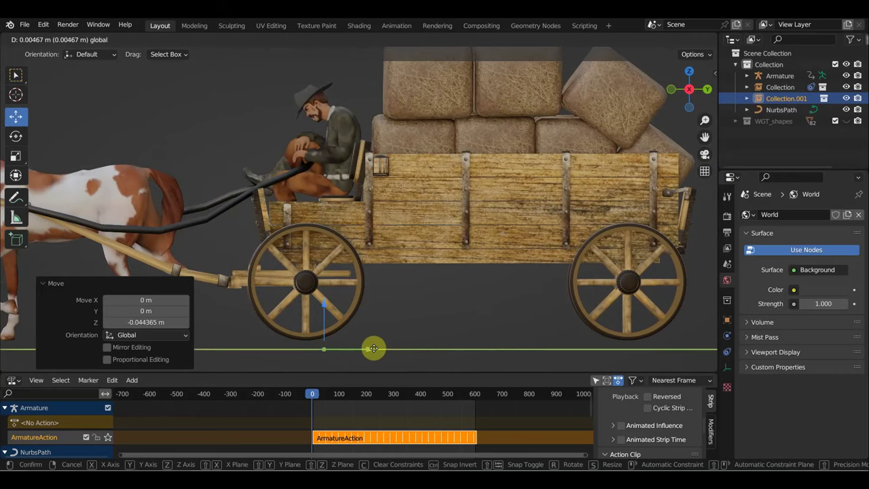
pyautogui.click(374, 349)
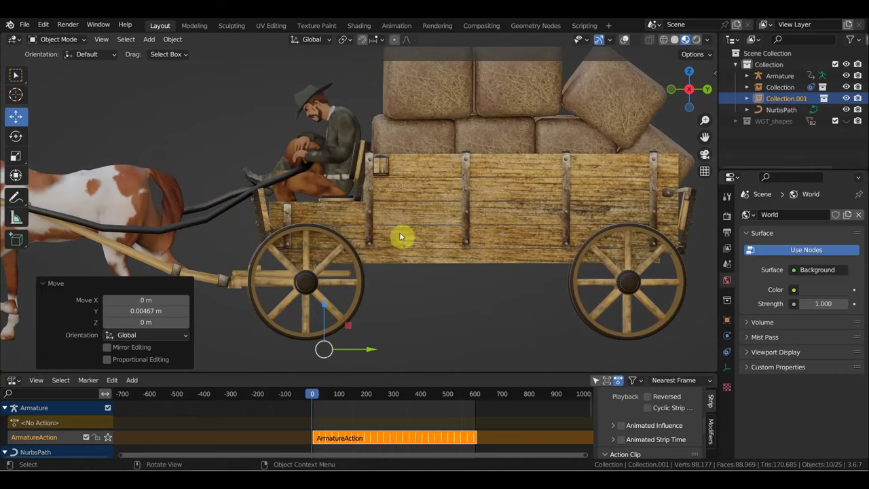
pyautogui.click(625, 39)
pyautogui.moveTo(496, 121)
pyautogui.mouseDown(button='middle')
pyautogui.moveTo(512, 175)
pyautogui.moveTo(457, 137)
pyautogui.moveTo(461, 128)
pyautogui.mouseUp(button='middle')
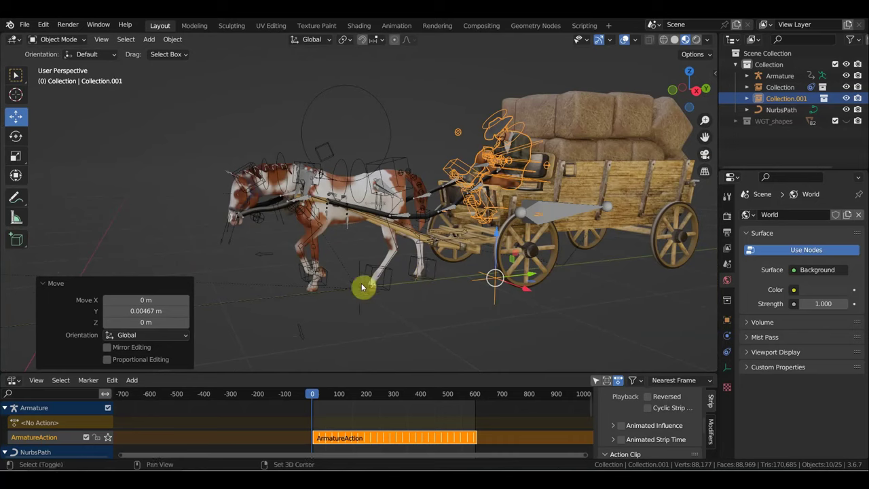
# Parent the cowboy to the NurbsPath with a Path Constraint
pyautogui.keyDown('ctrl'); pyautogui.click(780, 110); pyautogui.keyUp('ctrl')
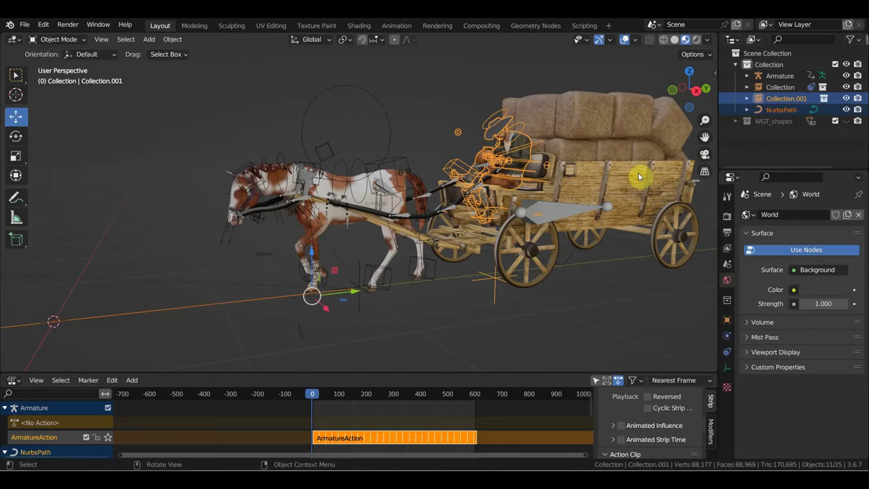
pyautogui.hotkey('ctrl', 'p')
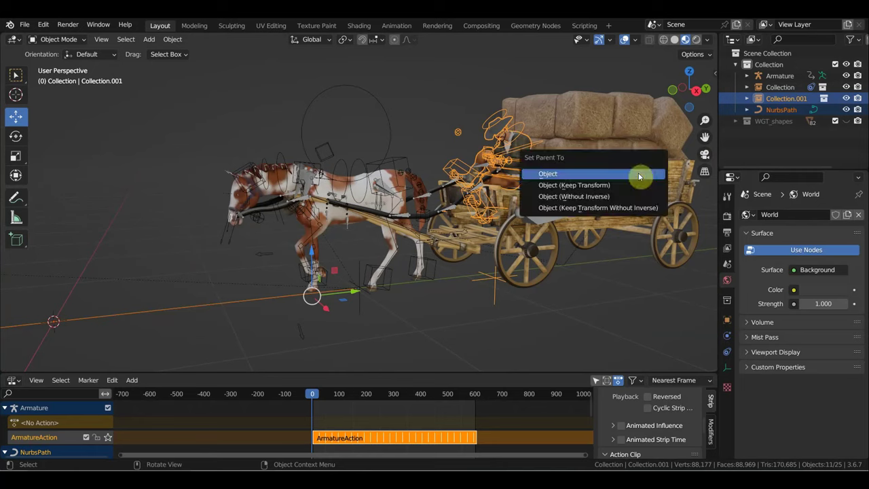
pyautogui.click(638, 175)
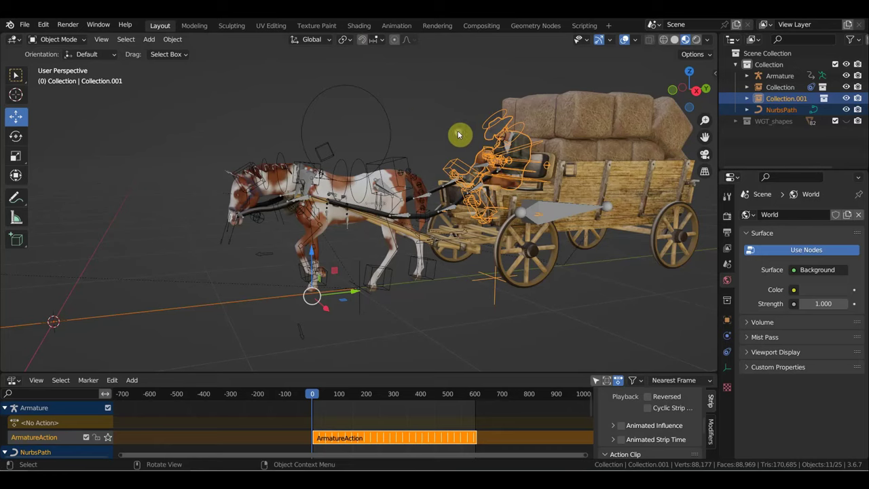
pyautogui.press('ctrl')
pyautogui.hotkey('ctrl', 'p')
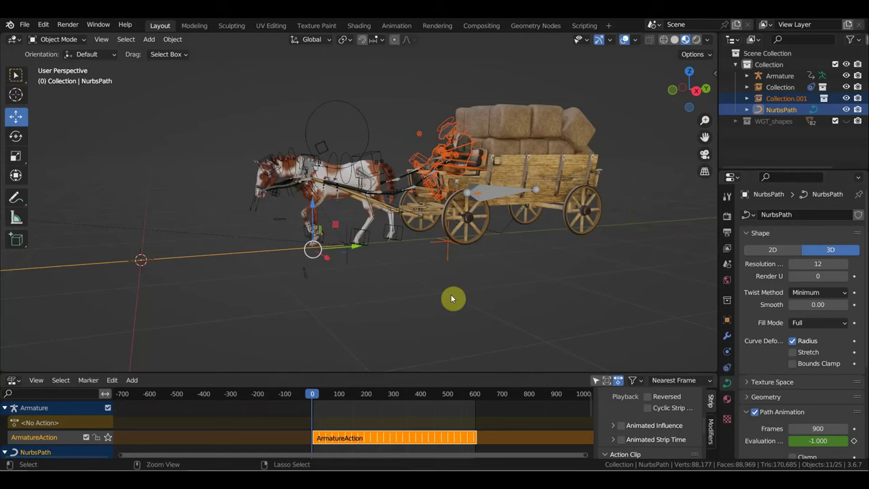
pyautogui.hotkey('ctrl', 'p')
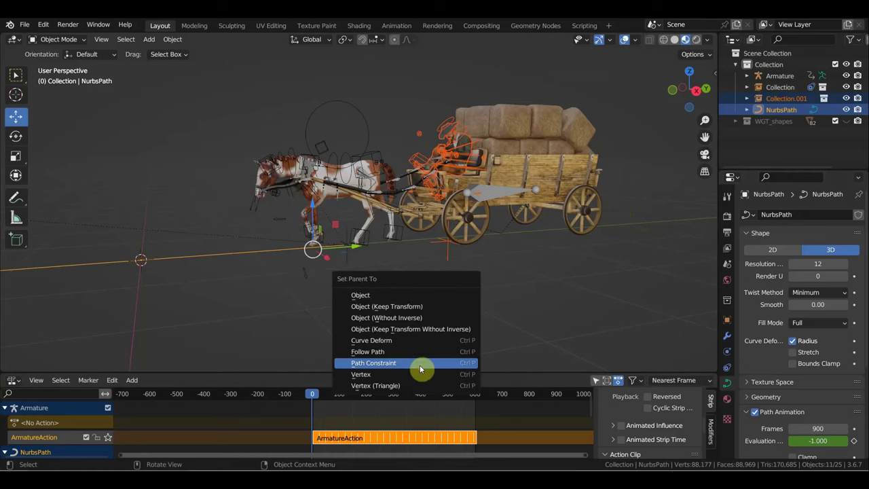
pyautogui.click(418, 362)
# Check the cowboy's AutoPath constraint settings and play the animation to watch him ride
pyautogui.scroll(-4, 509, 278)
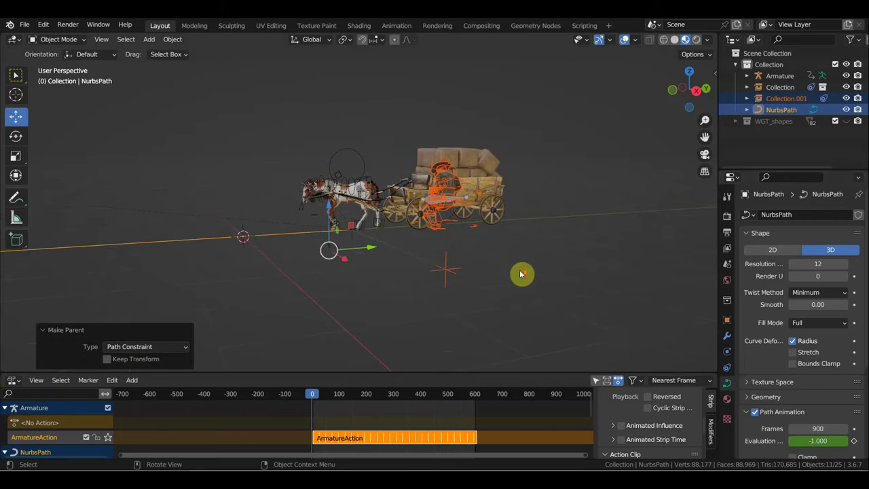
pyautogui.click(727, 368)
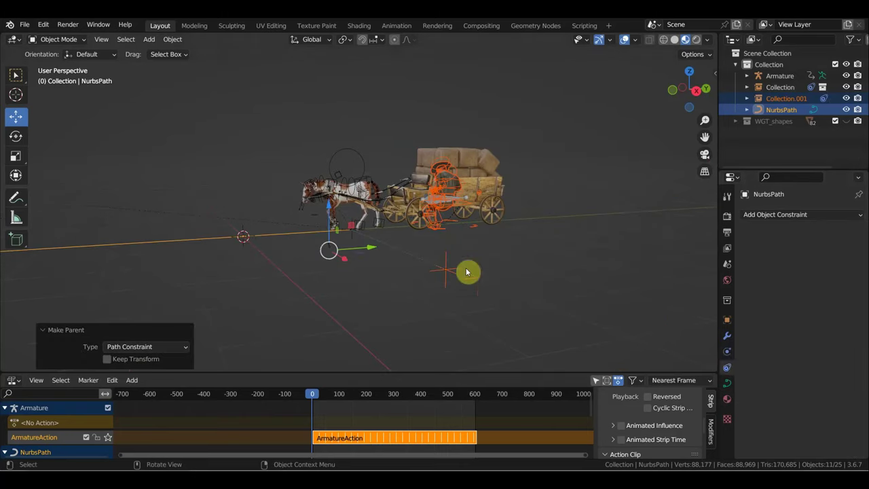
pyautogui.click(446, 269)
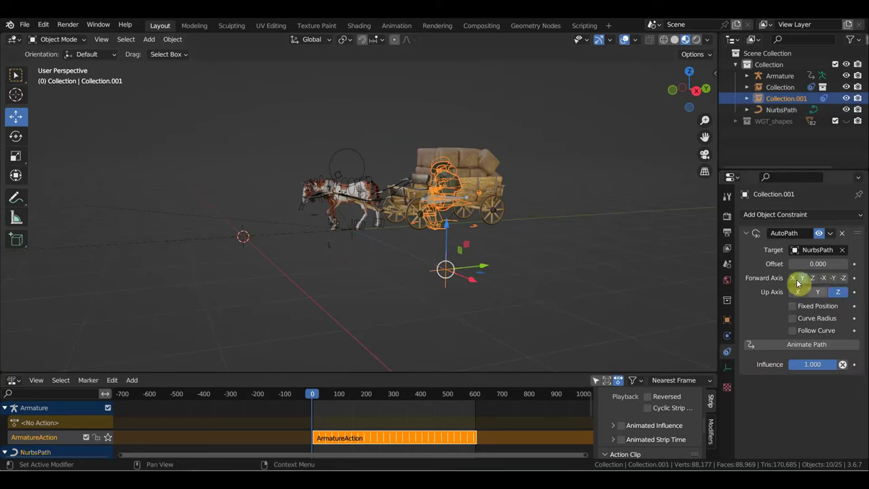
pyautogui.click(809, 347)
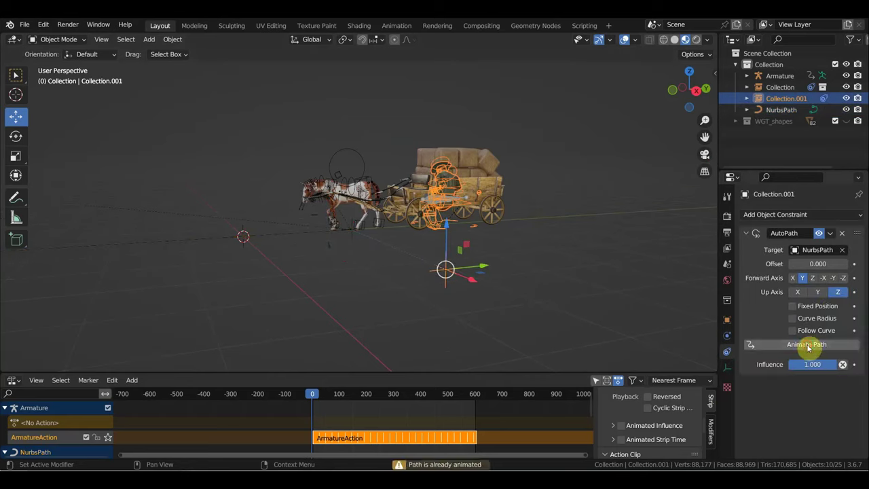
pyautogui.press('space')
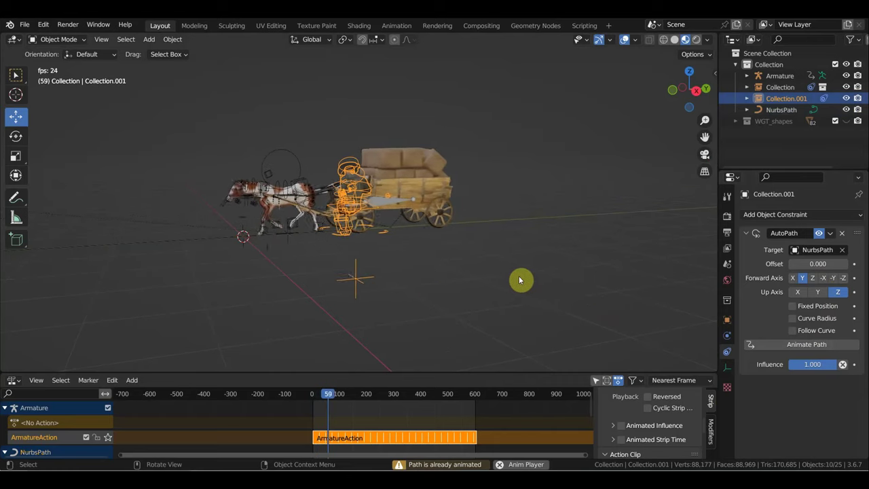
# Stop playback at frame 4 and rotate the cowboy -90° in top view
pyautogui.press('space')
pyautogui.moveTo(331, 402); pyautogui.dragTo(313, 395)
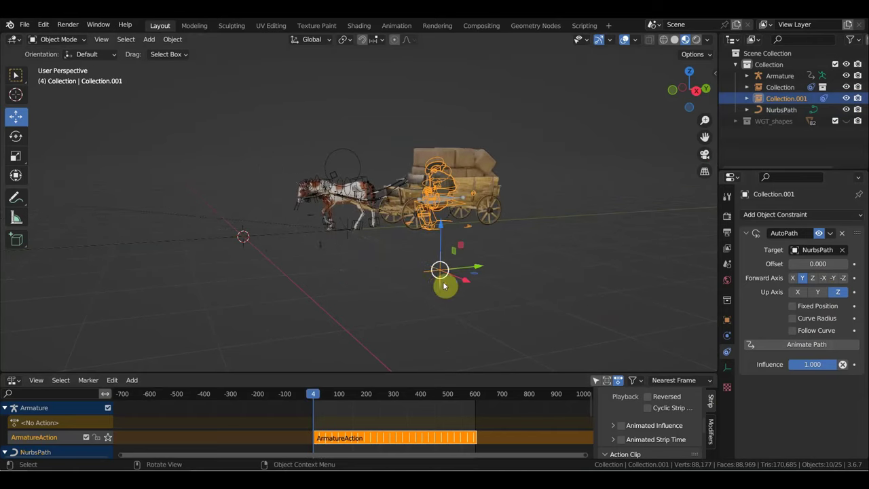
pyautogui.press('KP_7')
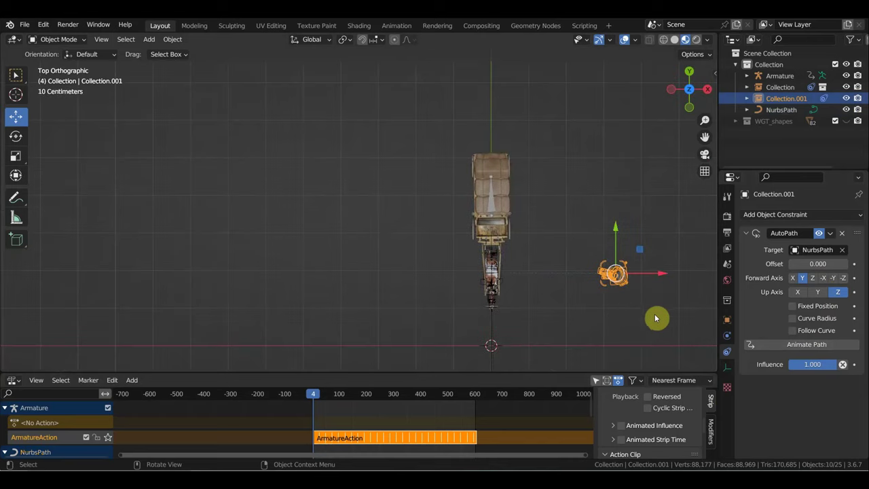
pyautogui.press('r')
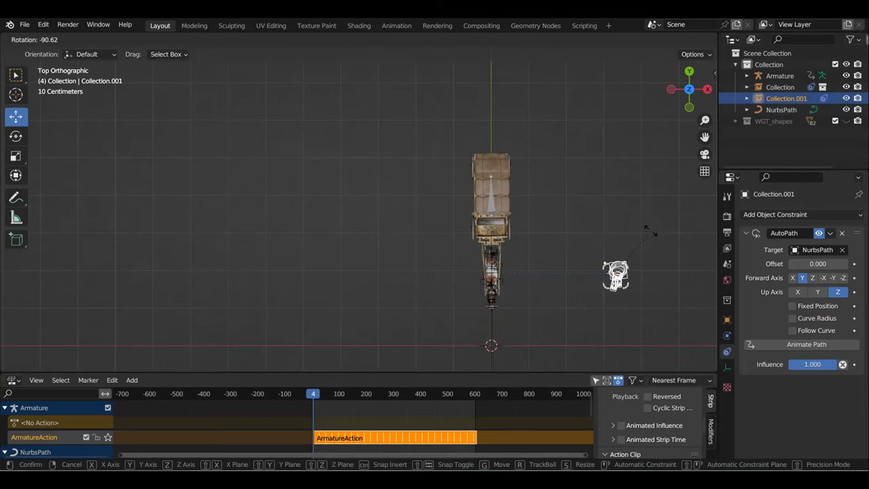
pyautogui.click(649, 228)
# Move the cowboy along X, then along Y in side view, toward the wagon bench
pyautogui.moveTo(662, 276); pyautogui.dragTo(534, 280)
pyautogui.press('KP_3')
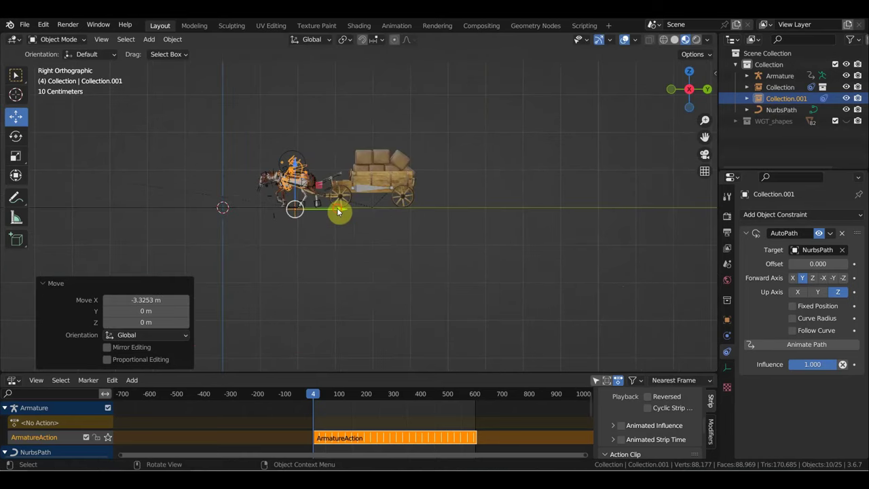
pyautogui.moveTo(337, 208); pyautogui.dragTo(384, 215)
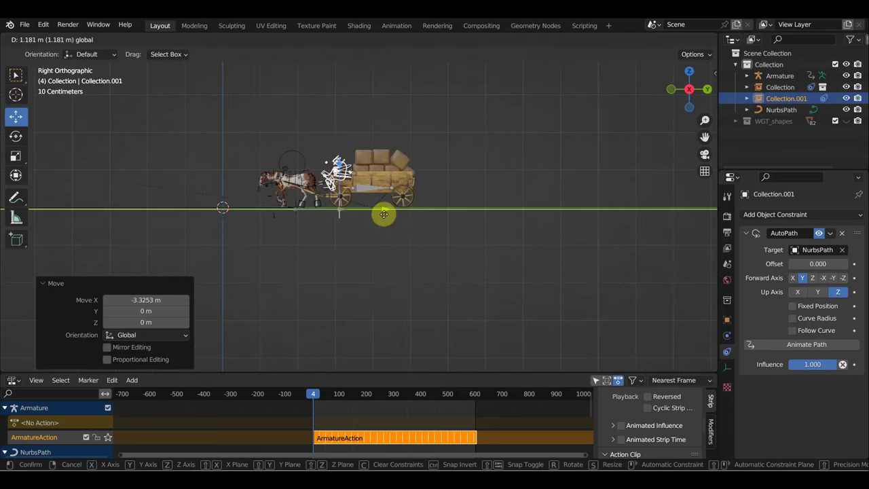
pyautogui.moveTo(384, 214); pyautogui.dragTo(389, 213)
pyautogui.scroll(1, 400, 214)
pyautogui.scroll(2, 418, 215)
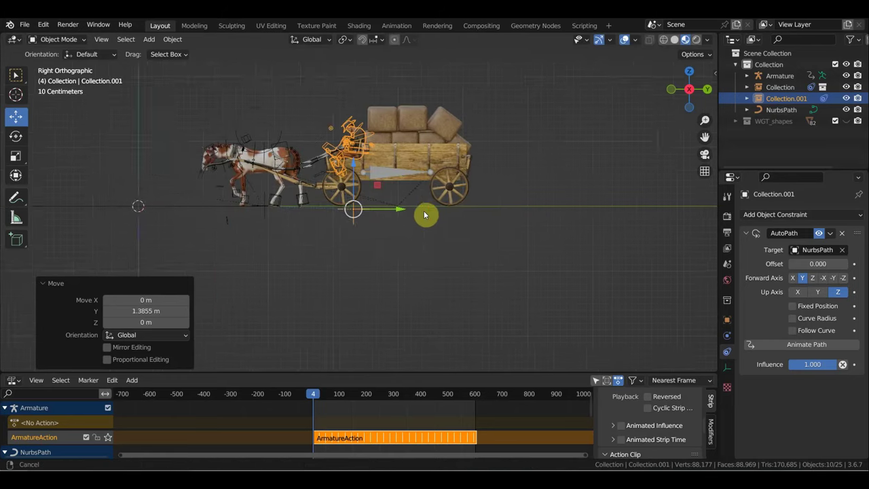
pyautogui.scroll(2, 543, 219)
pyautogui.scroll(1, 604, 229)
pyautogui.scroll(1, 462, 300)
pyautogui.scroll(3, 466, 296)
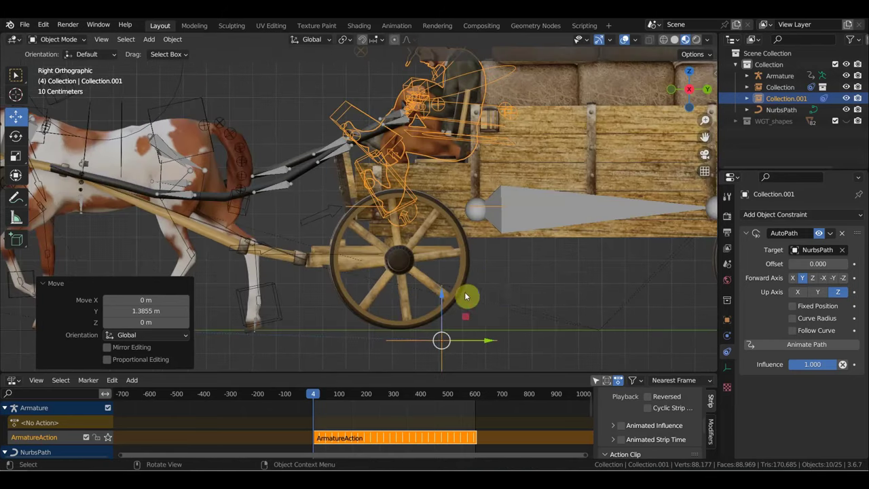
# With overlays off, nudge the cowboy onto the bench and rewind to frame 1
pyautogui.click(625, 39)
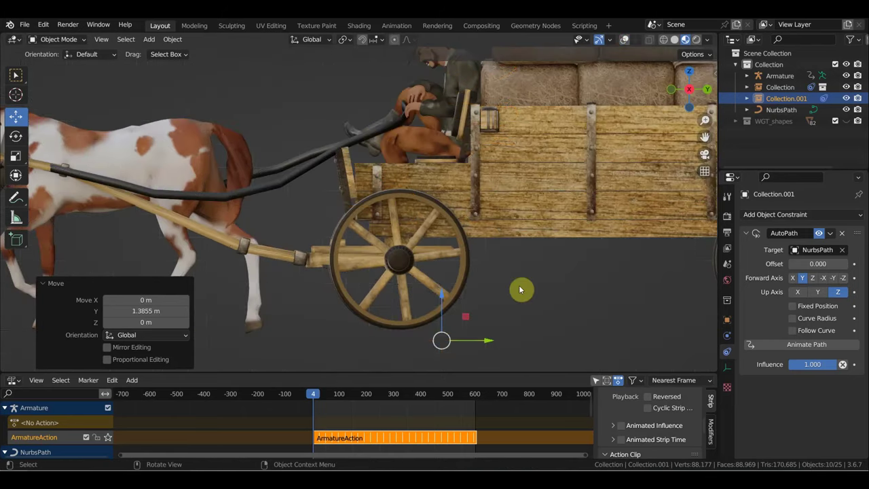
pyautogui.moveTo(489, 341); pyautogui.dragTo(472, 339)
pyautogui.scroll(-3, 503, 276)
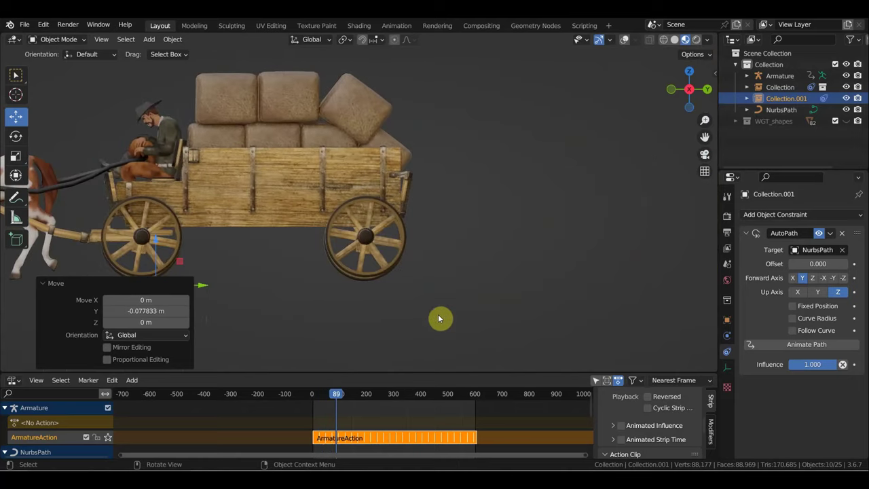
pyautogui.moveTo(338, 394); pyautogui.dragTo(313, 395)
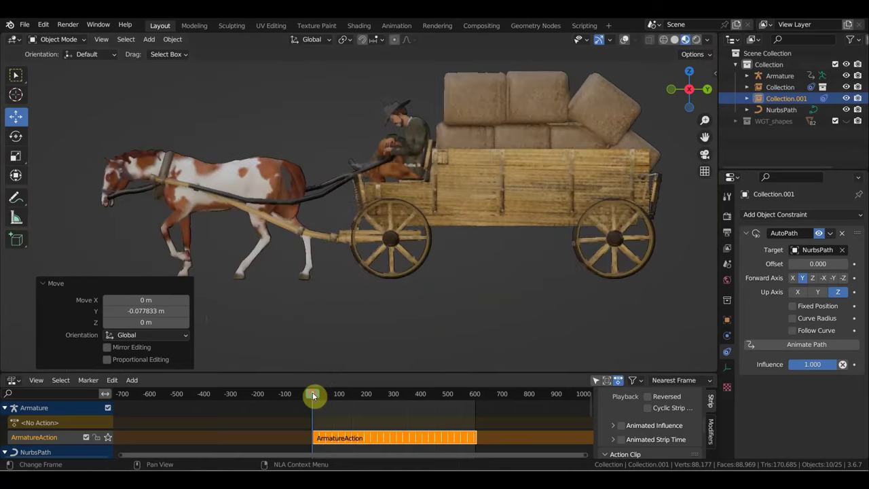
pyautogui.click(388, 330)
pyautogui.moveTo(388, 330); pyautogui.dragTo(435, 322, button='middle')
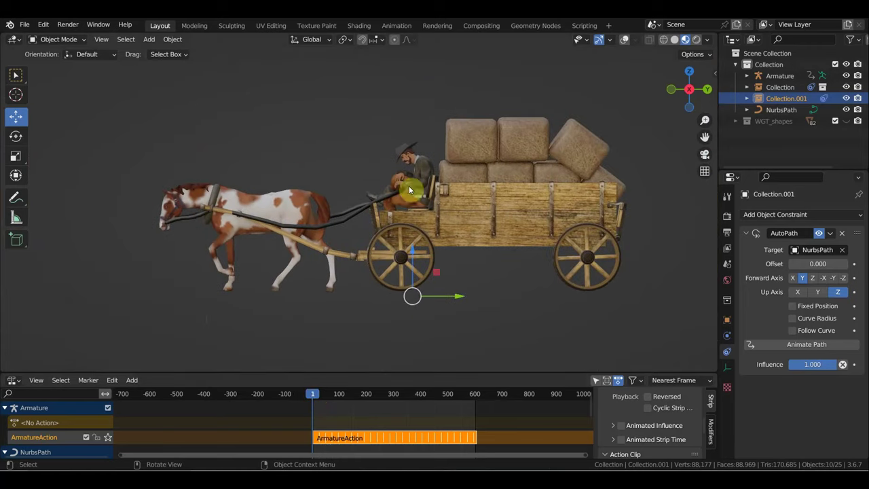
pyautogui.click(16, 76)
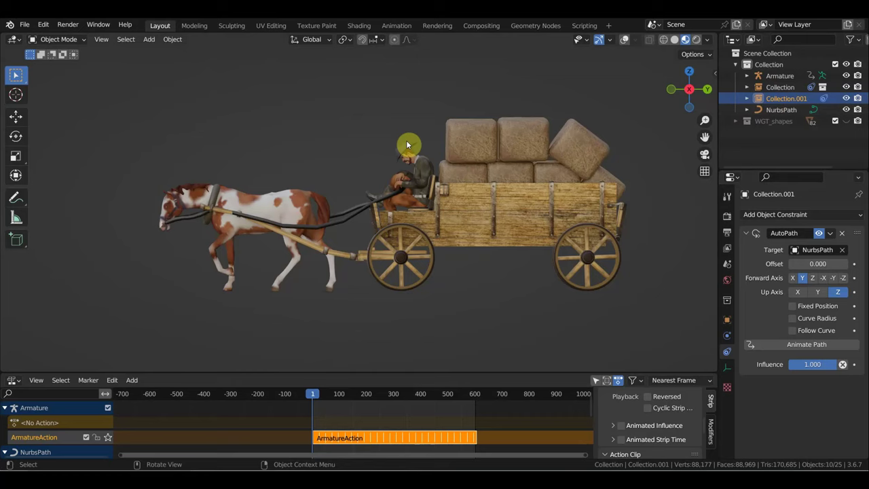
pyautogui.click(25, 27)
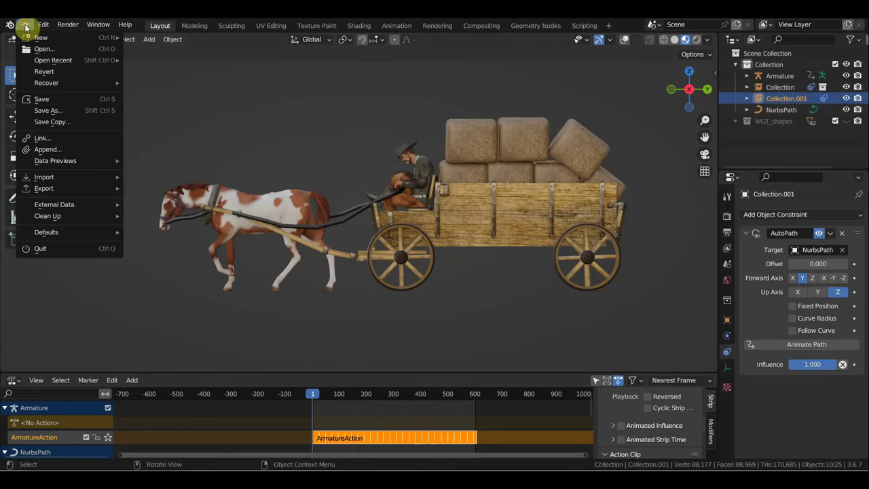
# Save the scene as 'Horse Running3 тянет бричку.blend'
pyautogui.click(47, 102)
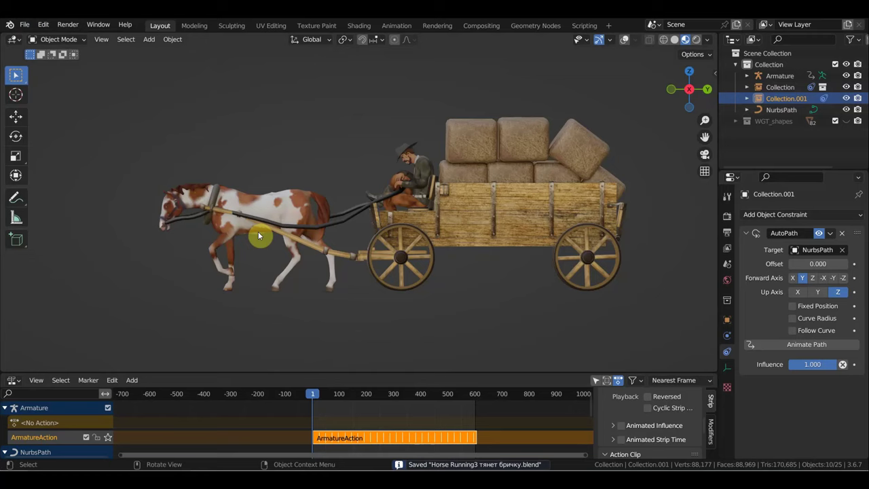
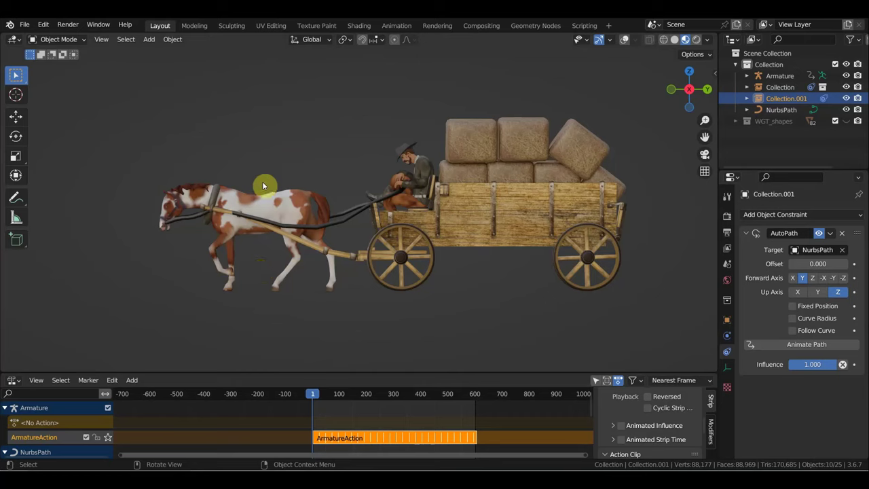
# Open the desert scene .blend from the recent files list
pyautogui.click(25, 30)
pyautogui.moveTo(53, 60)
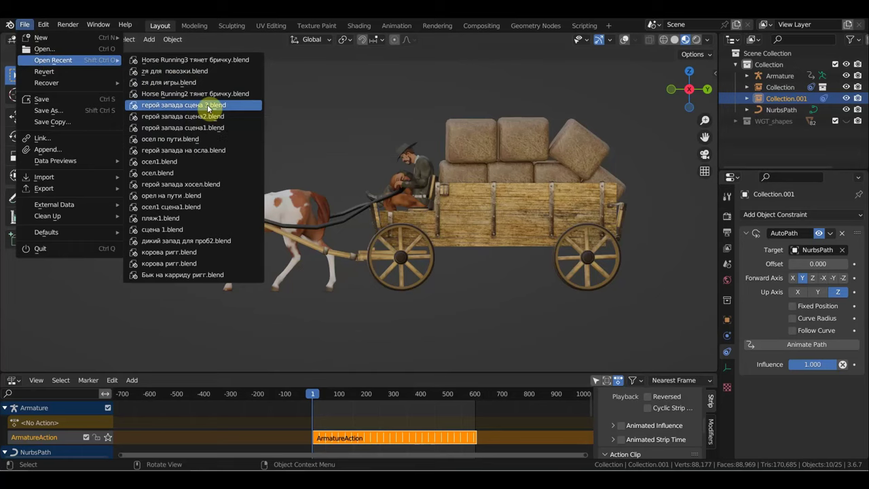
pyautogui.click(209, 106)
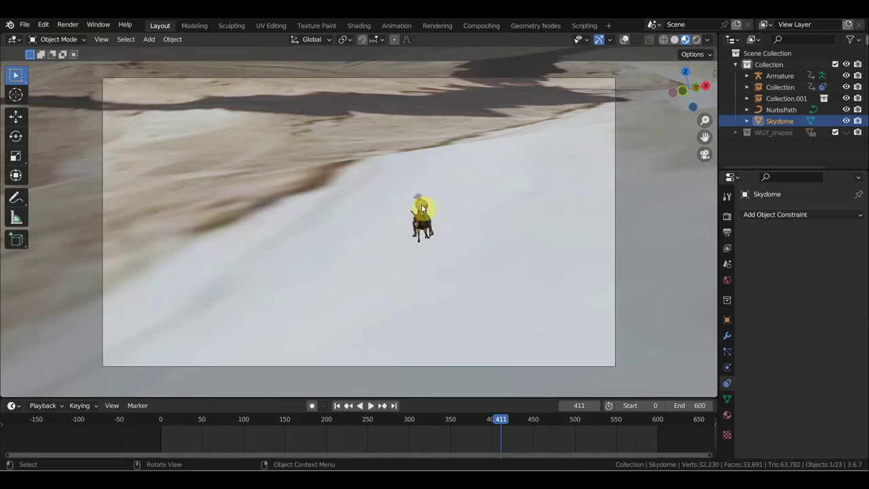
# Rewind the animation to frame 0 and return to the camera view behind the donkey rider
pyautogui.press('KP_0')
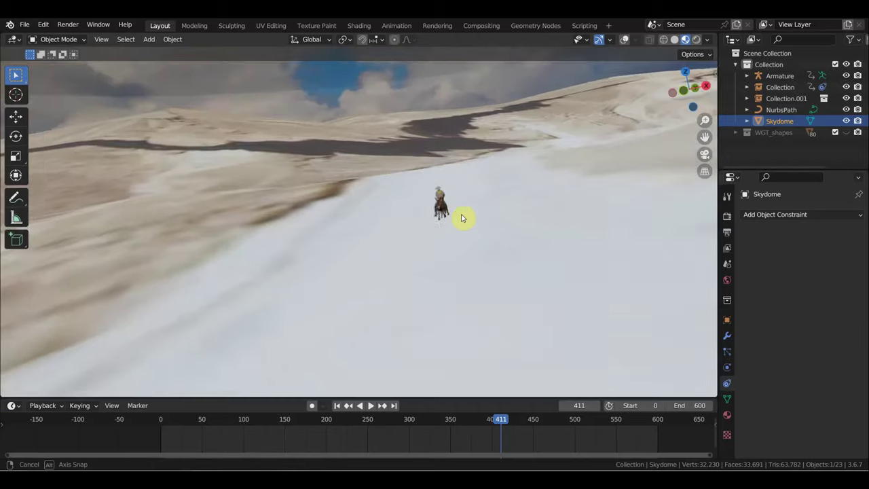
pyautogui.moveTo(506, 420); pyautogui.dragTo(197, 404)
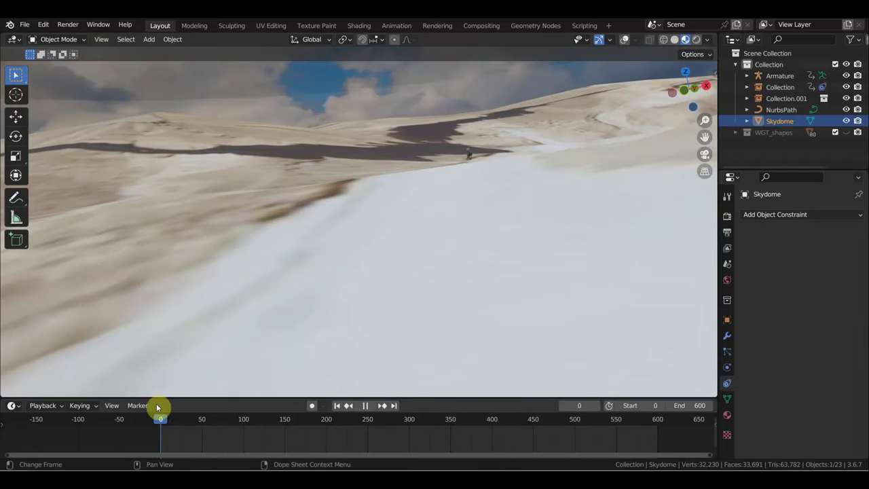
pyautogui.press('space')
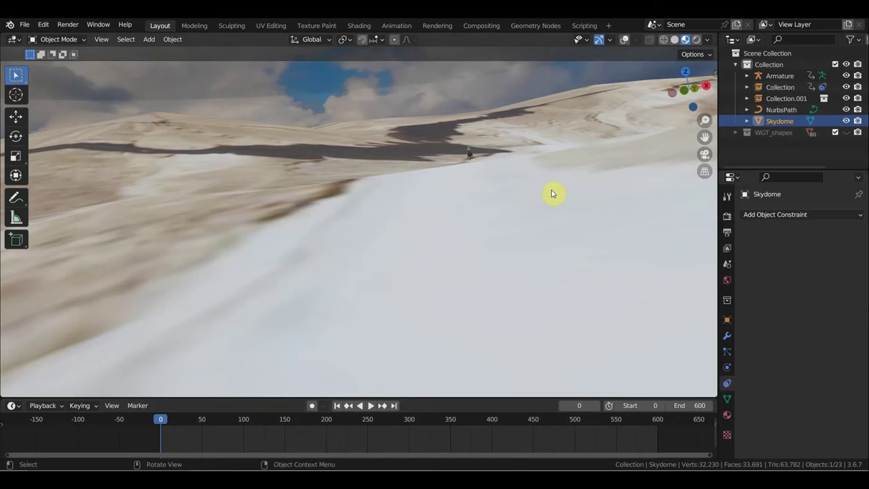
pyautogui.press('KP_0')
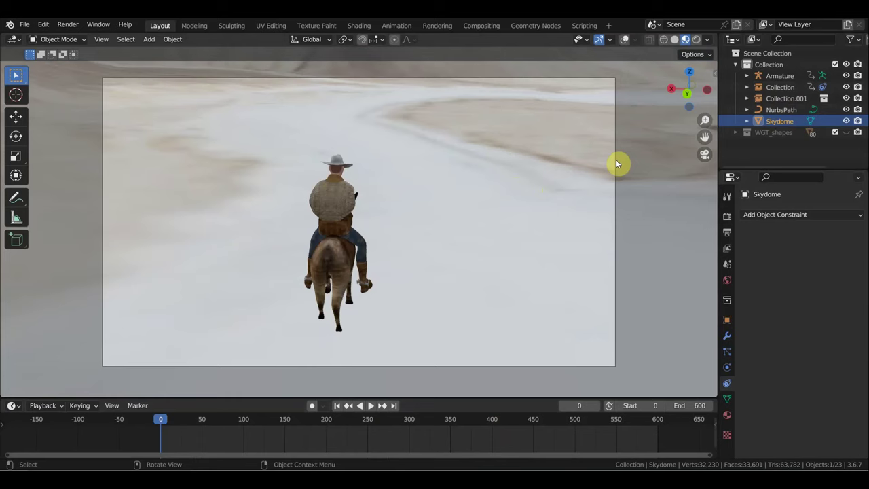
pyautogui.click(615, 160)
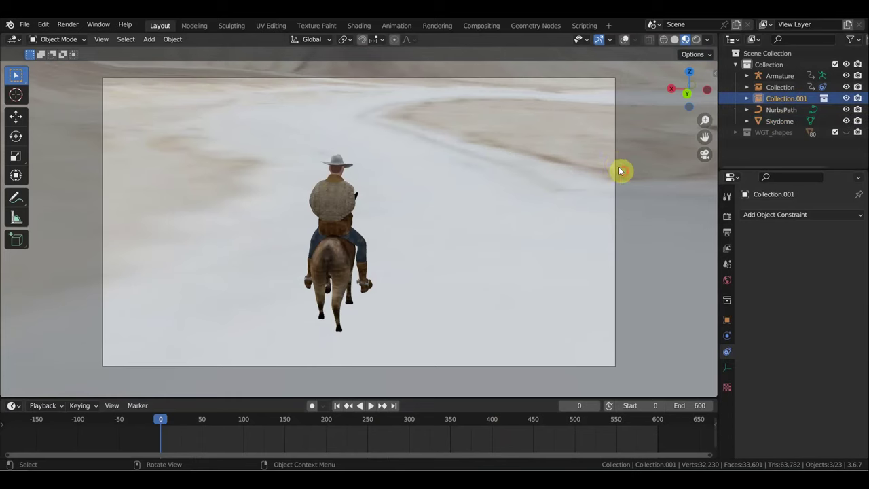
# Turn on viewport overlays to show the grid and path, and frame the rider and camera
pyautogui.moveTo(614, 168)
pyautogui.mouseDown(button='middle')
pyautogui.moveTo(628, 185)
pyautogui.moveTo(586, 213)
pyautogui.mouseUp(button='middle')
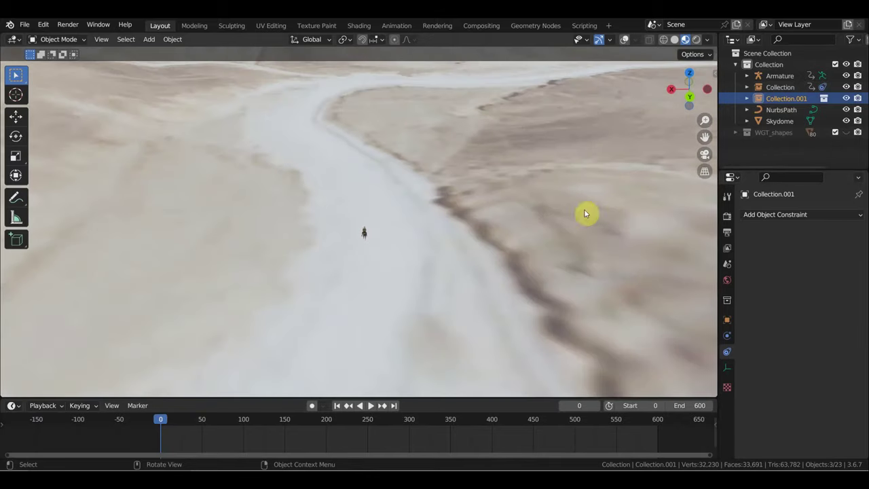
pyautogui.moveTo(430, 301); pyautogui.dragTo(550, 301, button='middle')
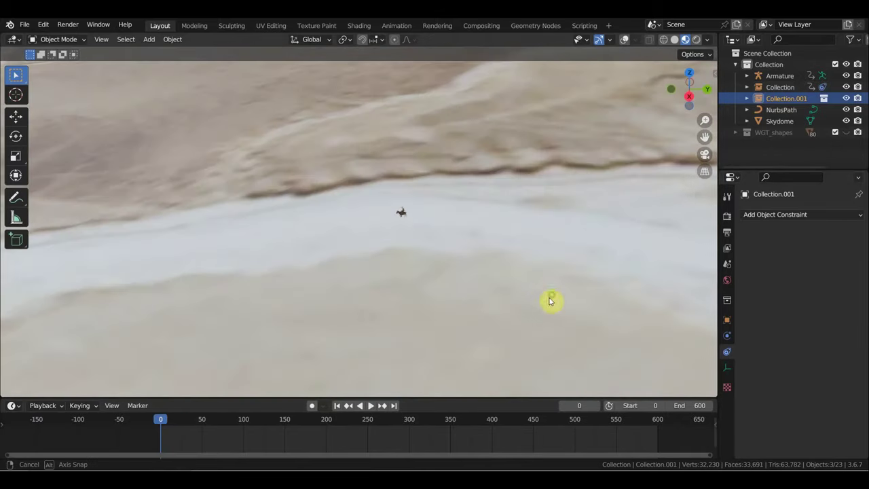
pyautogui.click(624, 39)
pyautogui.moveTo(640, 99)
pyautogui.mouseDown(button='middle')
pyautogui.moveTo(543, 167)
pyautogui.moveTo(516, 167)
pyautogui.moveTo(631, 101)
pyautogui.mouseUp(button='middle')
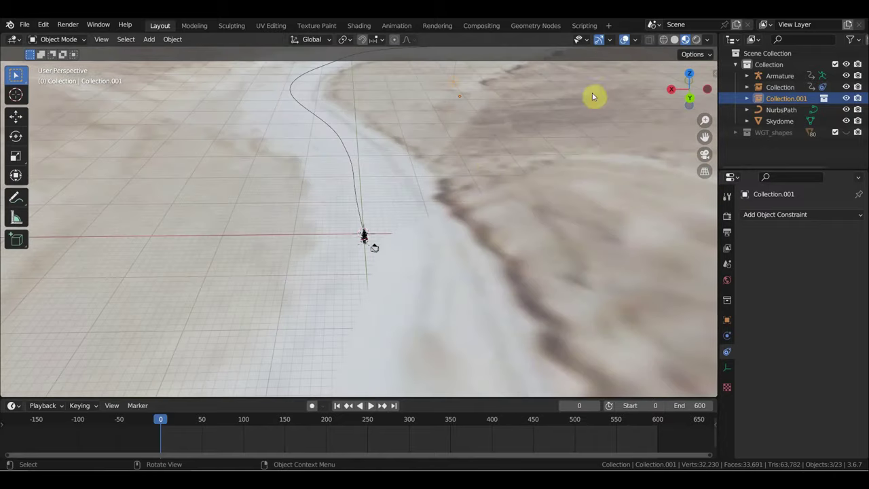
pyautogui.scroll(2, 477, 208)
pyautogui.scroll(3, 473, 205)
pyautogui.scroll(2, 462, 205)
pyautogui.moveTo(458, 203)
pyautogui.mouseDown(button='middle')
pyautogui.moveTo(452, 161)
pyautogui.moveTo(449, 245)
pyautogui.mouseUp(button='middle')
# Delete all of the camera's keyframes across frames 0–600 and look through it
pyautogui.click(444, 243)
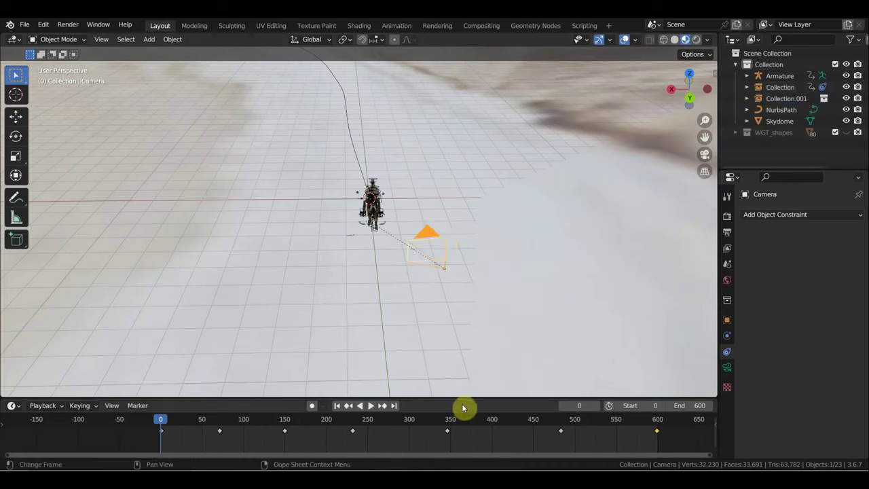
pyautogui.moveTo(671, 450); pyautogui.dragTo(182, 421)
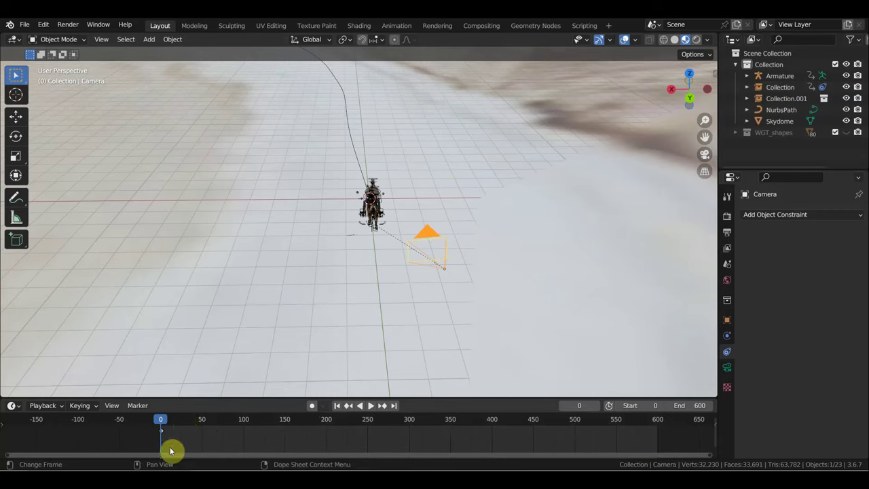
pyautogui.press('KP_0')
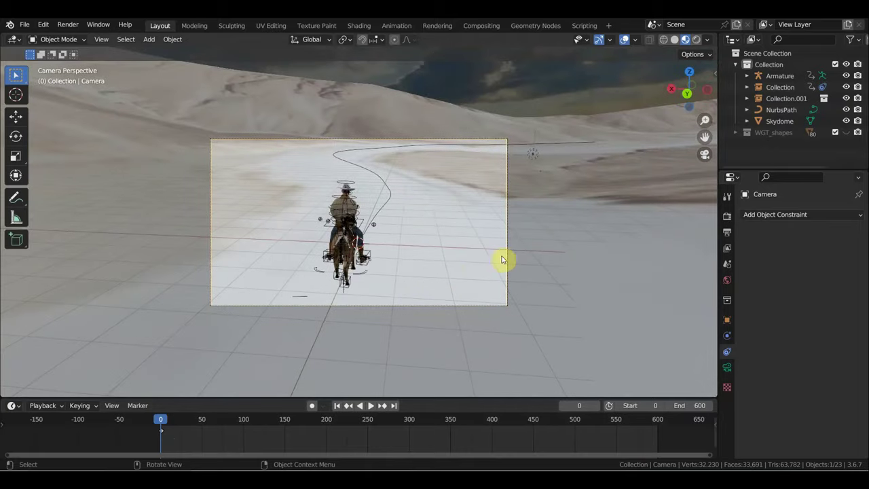
# Orbit and zoom out over the valley to see the path and camera
pyautogui.moveTo(514, 252); pyautogui.dragTo(423, 269, button='middle')
pyautogui.scroll(-2, 442, 446)
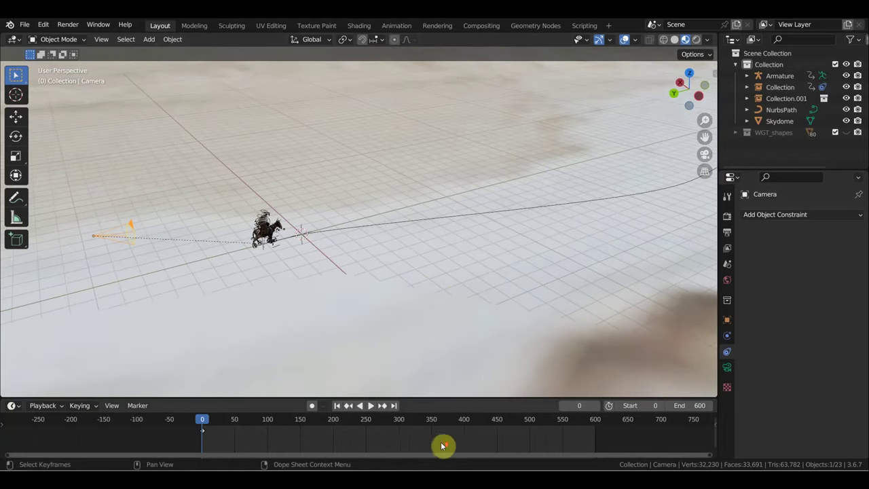
pyautogui.scroll(-2, 441, 446)
pyautogui.scroll(-1, 412, 430)
pyautogui.scroll(-1, 385, 300)
pyautogui.moveTo(384, 300)
pyautogui.mouseDown(button='middle')
pyautogui.moveTo(373, 291)
pyautogui.moveTo(425, 285)
pyautogui.mouseUp(button='middle')
pyautogui.moveTo(560, 266)
pyautogui.mouseDown(button='middle')
pyautogui.moveTo(400, 258)
pyautogui.moveTo(520, 252)
pyautogui.moveTo(422, 262)
pyautogui.mouseUp(button='middle')
pyautogui.scroll(1, 400, 258)
pyautogui.scroll(-2, 524, 251)
# Scrub the playhead to frame 2030, back to 1390, and view through the camera
pyautogui.moveTo(260, 422)
pyautogui.mouseDown()
pyautogui.moveTo(412, 440)
pyautogui.moveTo(668, 450)
pyautogui.mouseUp()
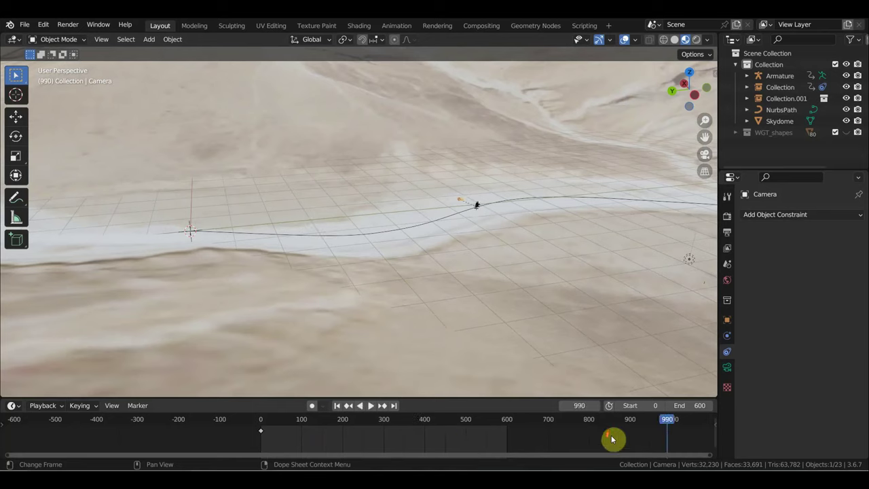
pyautogui.scroll(-5, 605, 438)
pyautogui.moveTo(465, 421)
pyautogui.mouseDown()
pyautogui.moveTo(600, 422)
pyautogui.moveTo(611, 401)
pyautogui.mouseUp()
pyautogui.moveTo(642, 314)
pyautogui.mouseDown(button='middle')
pyautogui.moveTo(491, 310)
pyautogui.moveTo(346, 324)
pyautogui.moveTo(227, 321)
pyautogui.moveTo(371, 272)
pyautogui.mouseUp(button='middle')
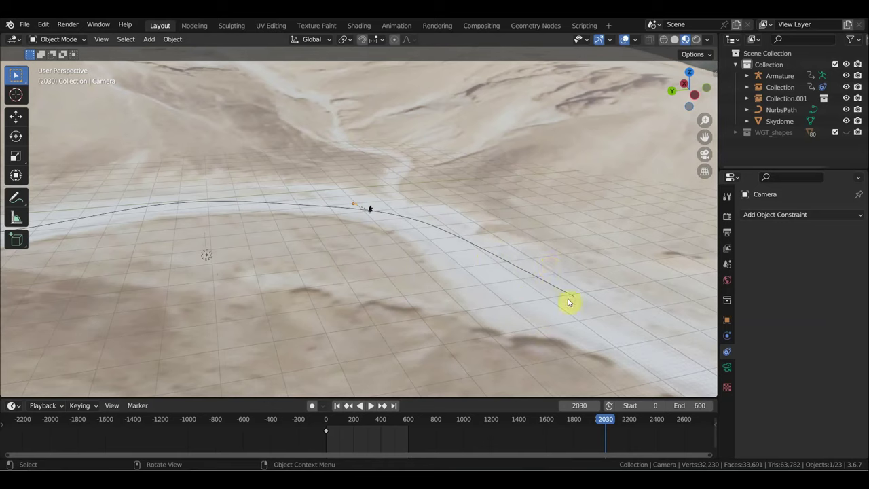
pyautogui.moveTo(603, 418); pyautogui.dragTo(517, 424)
pyautogui.moveTo(502, 340)
pyautogui.mouseDown(button='middle')
pyautogui.moveTo(485, 294)
pyautogui.moveTo(562, 281)
pyautogui.mouseUp(button='middle')
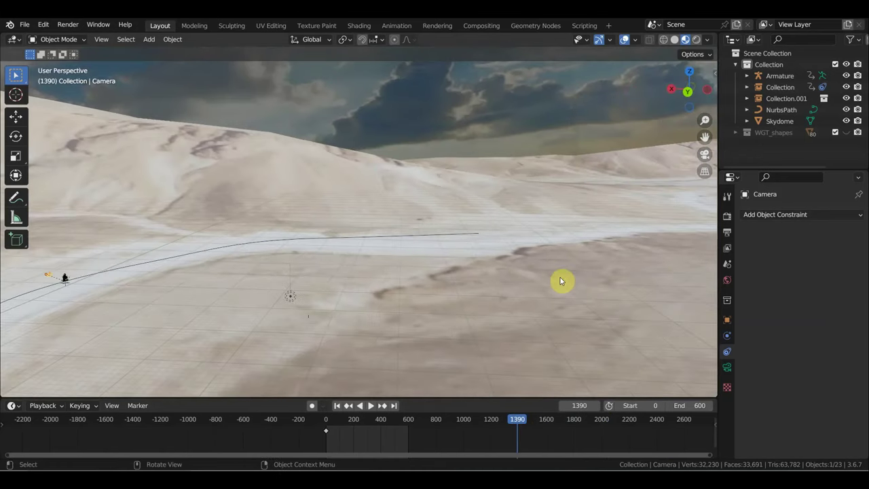
pyautogui.press('KP_0')
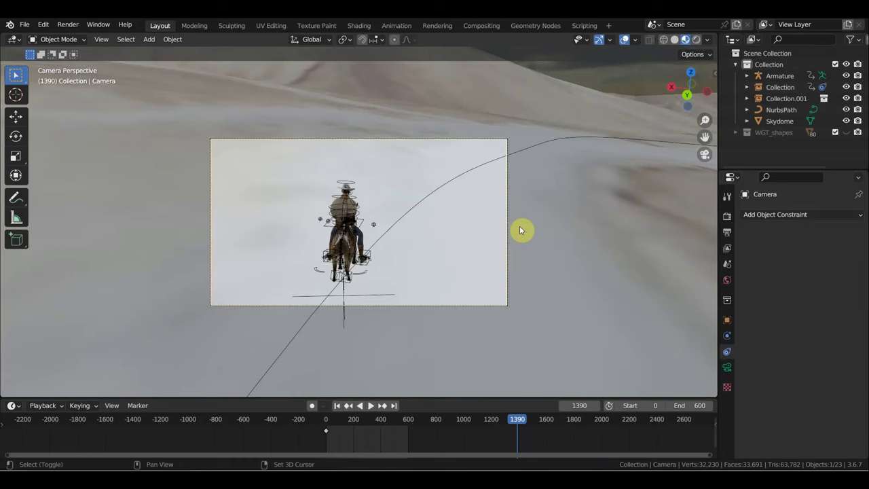
# Reframe the camera behind the rider at frame 1390 using Walk navigation
pyautogui.hotkey('shift', '`')
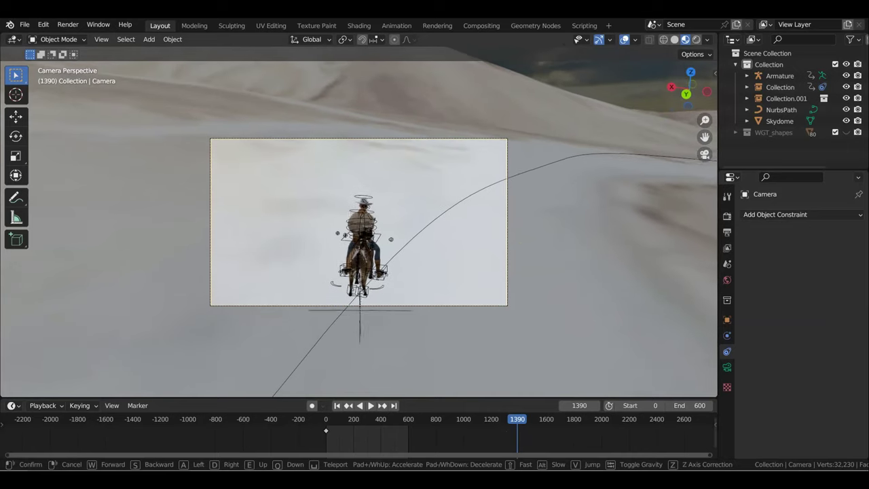
pyautogui.click(522, 231)
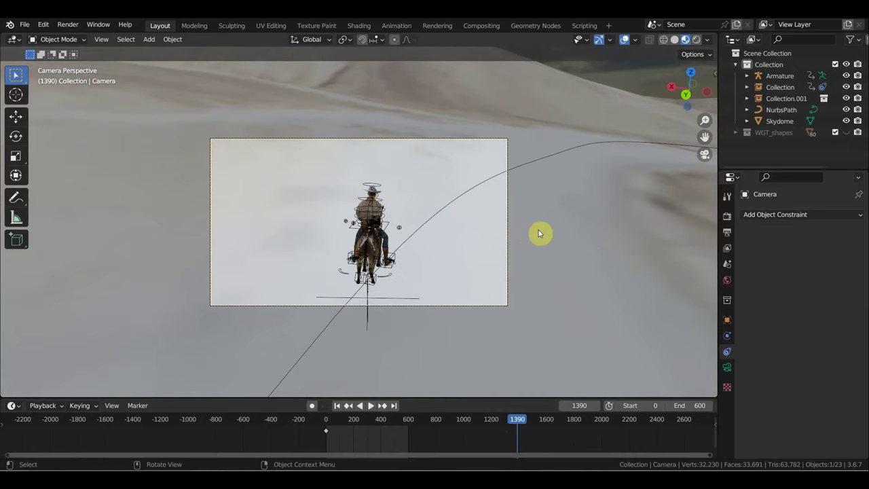
pyautogui.hotkey('shift', '`')
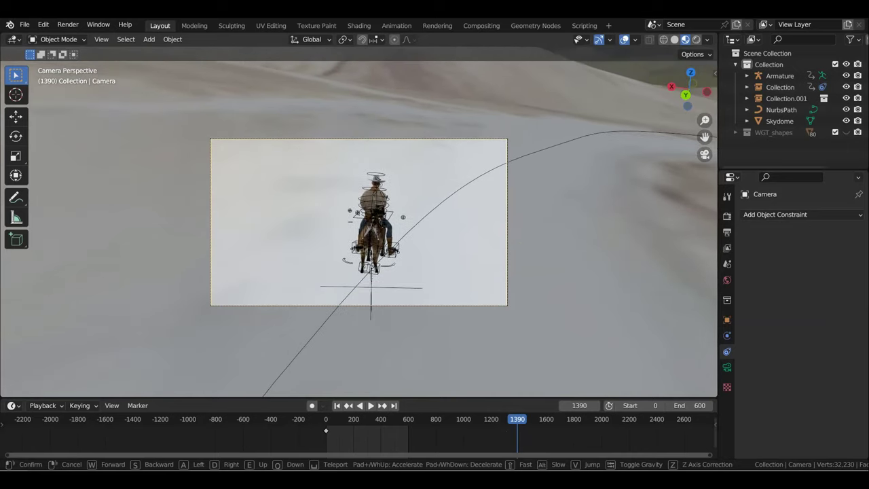
pyautogui.click(554, 237)
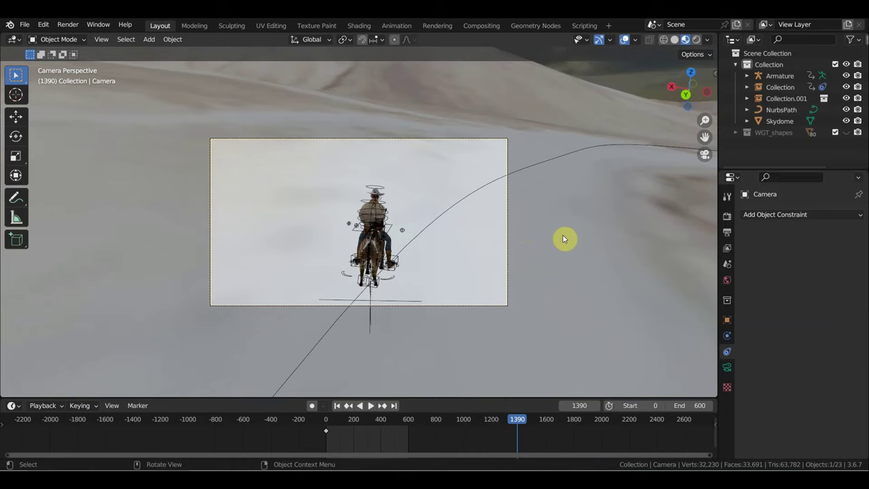
# Rotate the camera 3.87° so the rider sits centred in frame
pyautogui.press('r')
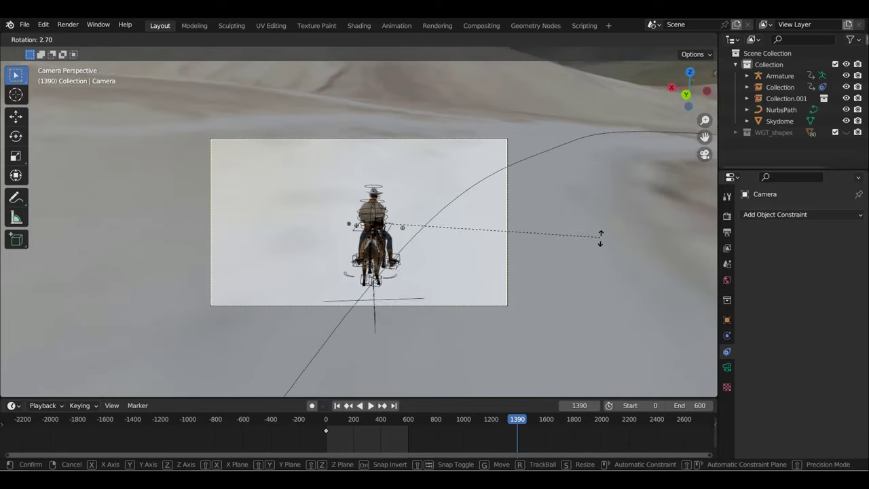
pyautogui.click(601, 246)
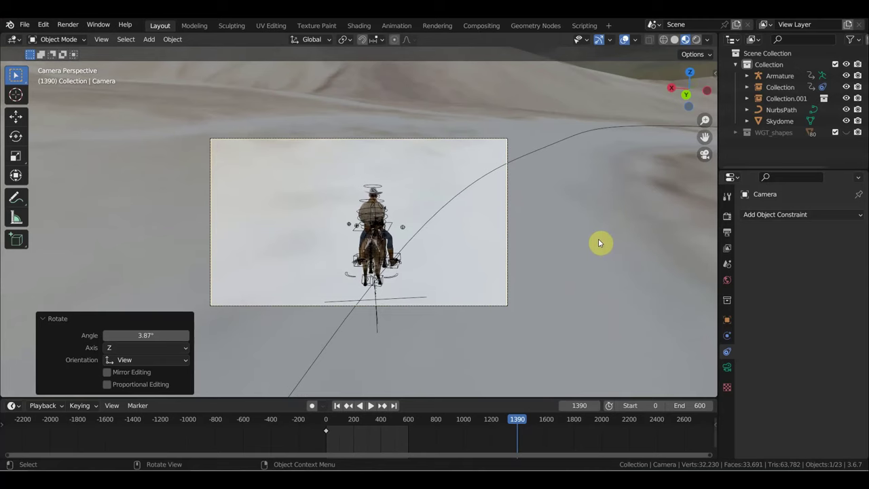
pyautogui.scroll(-3, 550, 225)
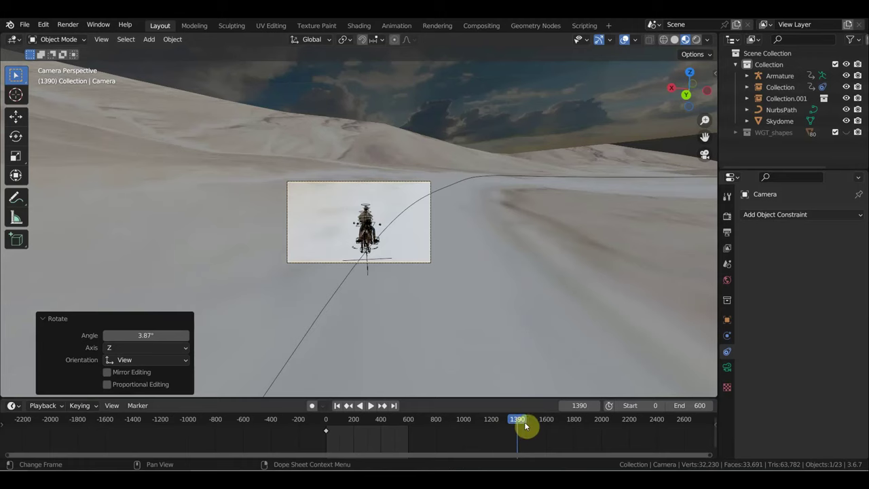
# Return the animation to frame 0, view the whole path, and bring up the File menu
pyautogui.scroll(3, 535, 331)
pyautogui.moveTo(533, 332)
pyautogui.mouseDown(button='middle')
pyautogui.moveTo(444, 320)
pyautogui.moveTo(561, 316)
pyautogui.moveTo(264, 209)
pyautogui.moveTo(427, 229)
pyautogui.moveTo(365, 202)
pyautogui.moveTo(427, 353)
pyautogui.mouseUp(button='middle')
pyautogui.moveTo(524, 417); pyautogui.dragTo(514, 423)
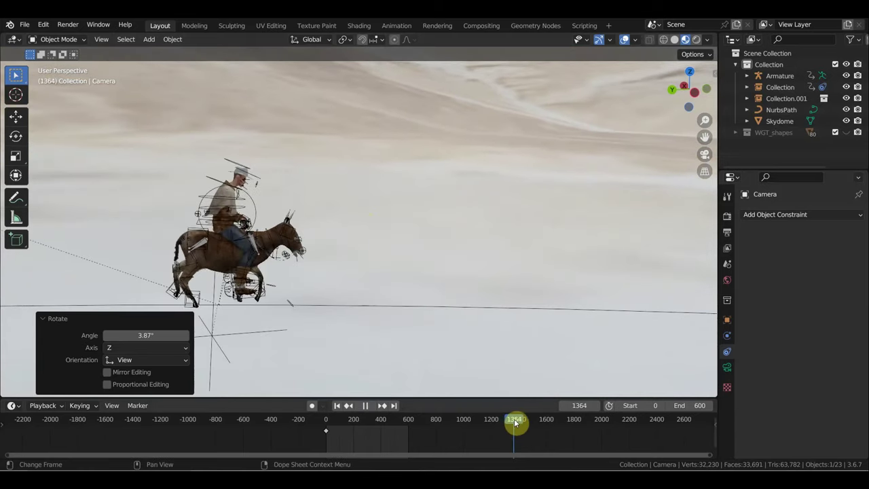
pyautogui.press('Escape')
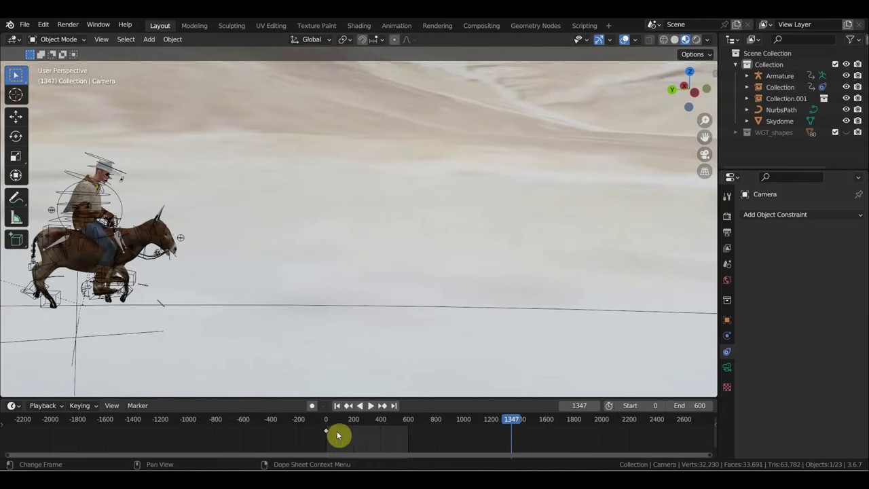
pyautogui.click(326, 426)
pyautogui.moveTo(405, 306)
pyautogui.mouseDown(button='middle')
pyautogui.moveTo(458, 324)
pyautogui.moveTo(458, 346)
pyautogui.moveTo(414, 329)
pyautogui.mouseUp(button='middle')
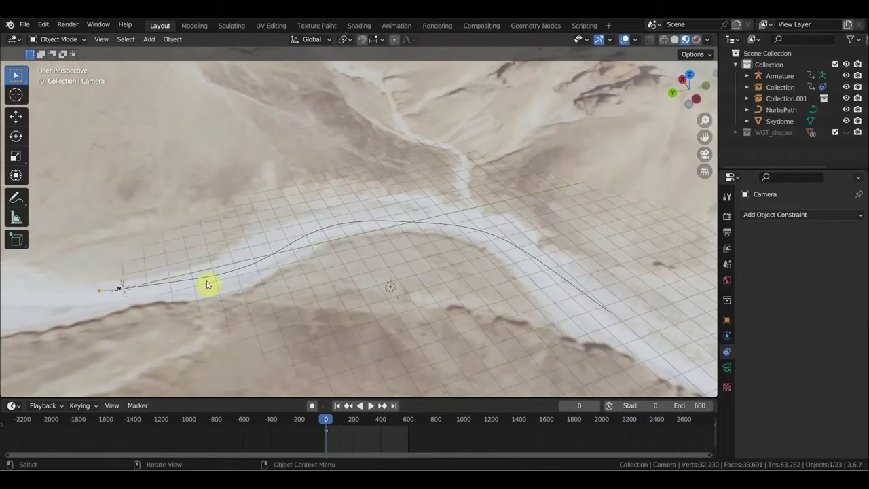
pyautogui.moveTo(459, 253); pyautogui.dragTo(421, 252, button='middle')
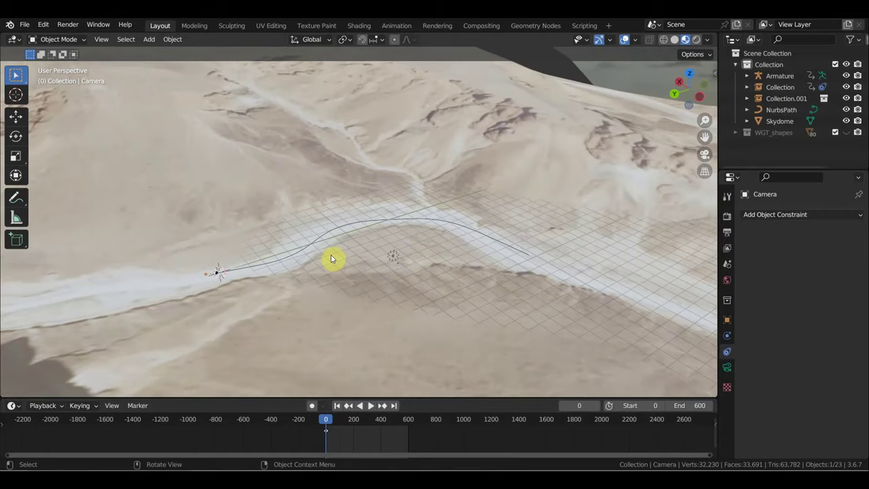
pyautogui.click(24, 25)
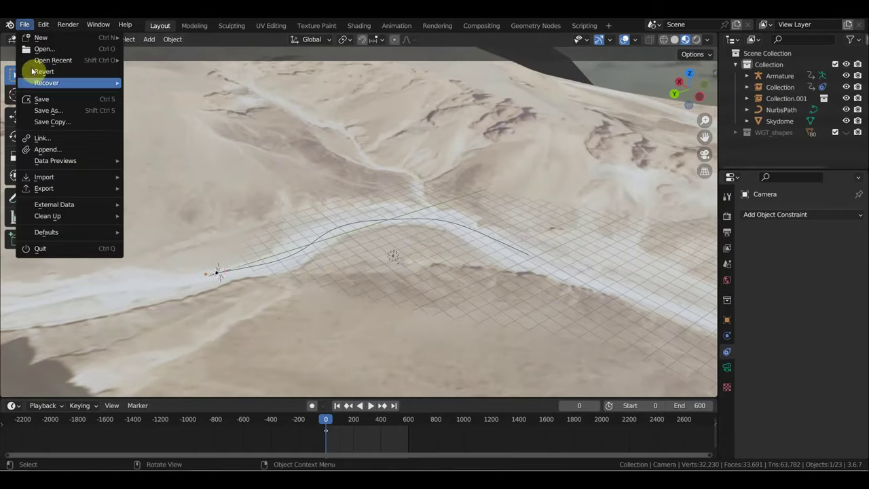
# Link Collection from 'Horse Running3 тянет бричку.blend' in the индейский конь folder as Collection.002
pyautogui.click(48, 138)
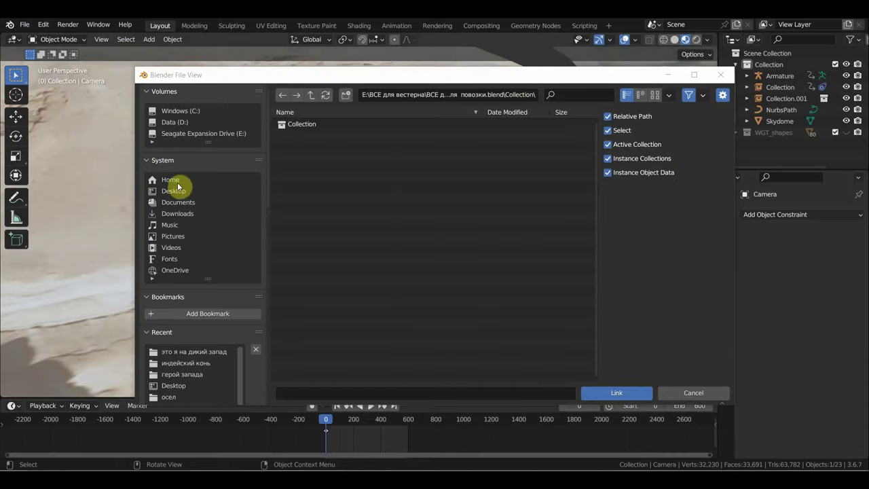
pyautogui.click(194, 364)
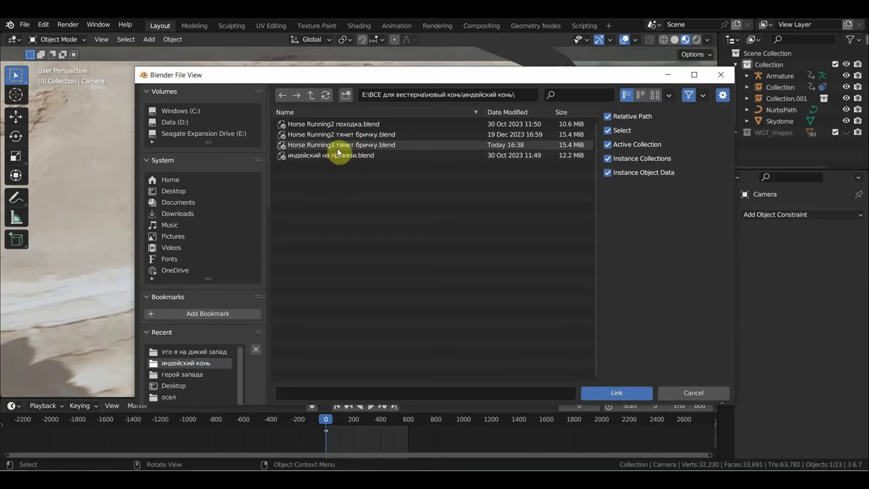
pyautogui.doubleClick(338, 146)
pyautogui.doubleClick(309, 155)
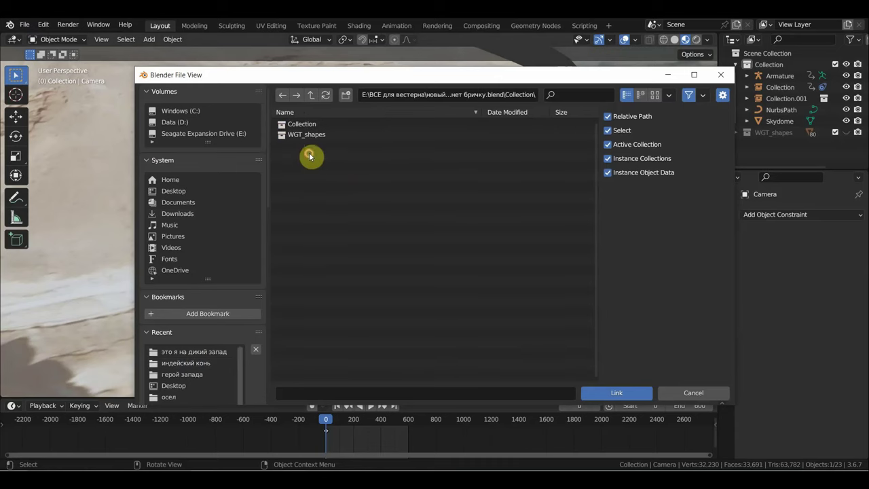
pyautogui.doubleClick(306, 124)
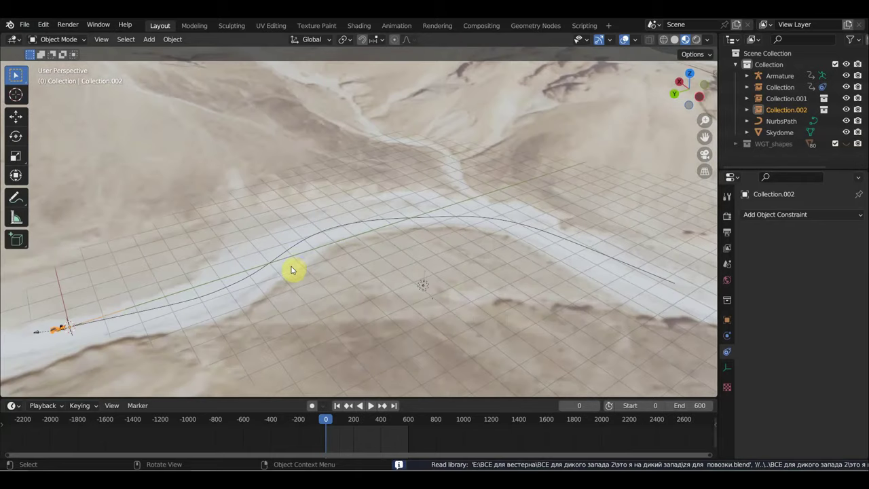
# Scale the linked wagon group up to 1.706
pyautogui.scroll(-3, 278, 258)
pyautogui.moveTo(363, 237)
pyautogui.keyDown('shift'); pyautogui.mouseDown(button='middle')
pyautogui.moveTo(499, 235)
pyautogui.moveTo(466, 215)
pyautogui.mouseUp(button='middle'); pyautogui.keyUp('shift')
pyautogui.scroll(5, 499, 236)
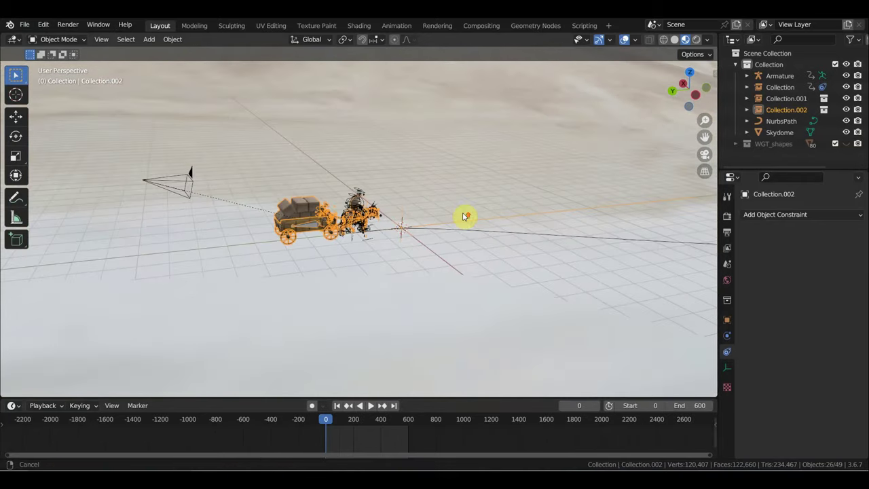
pyautogui.scroll(3, 448, 223)
pyautogui.scroll(-3, 351, 236)
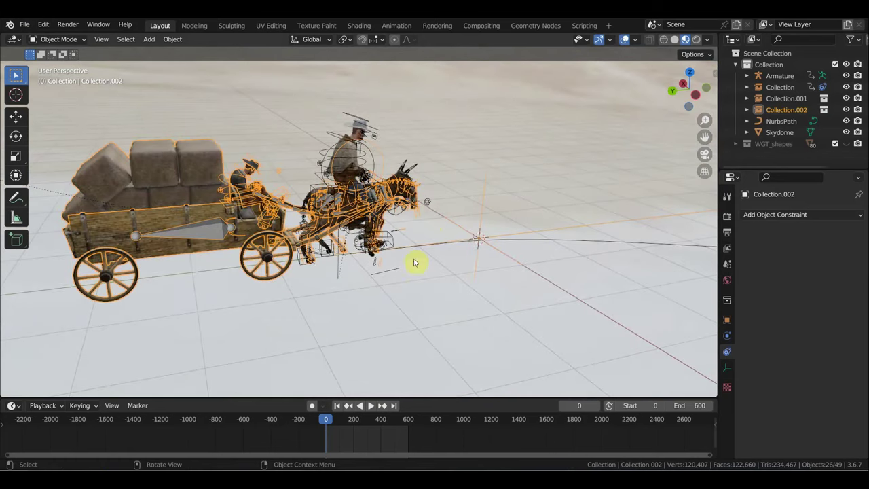
pyautogui.press('s')
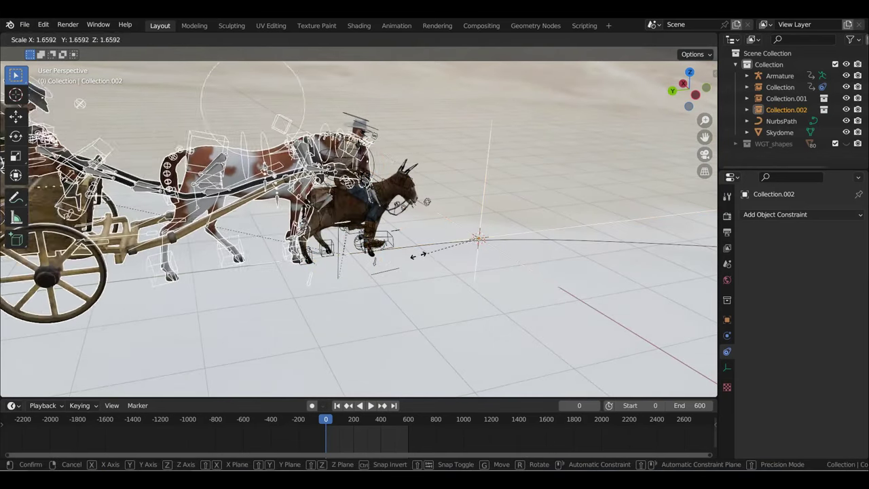
pyautogui.click(419, 252)
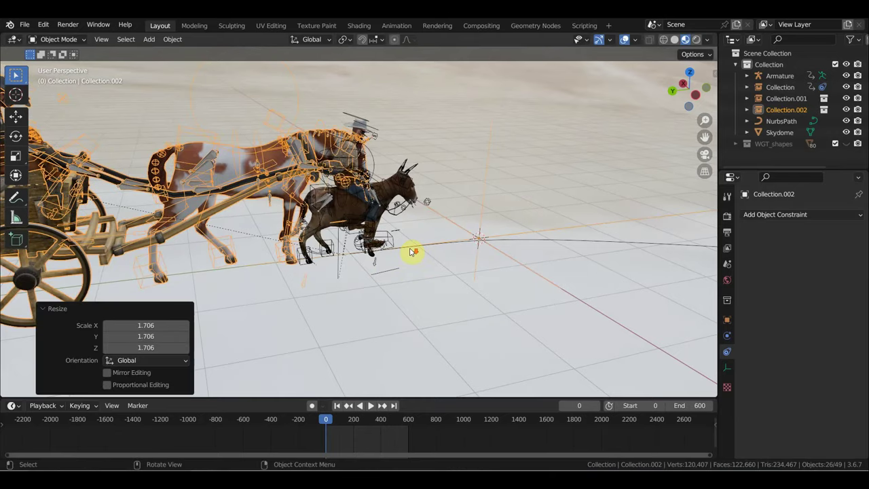
# Switch to top view and hide the Skydome so the terrain and curve show
pyautogui.scroll(-5, 411, 216)
pyautogui.scroll(3, 385, 218)
pyautogui.scroll(4, 385, 216)
pyautogui.scroll(-4, 344, 203)
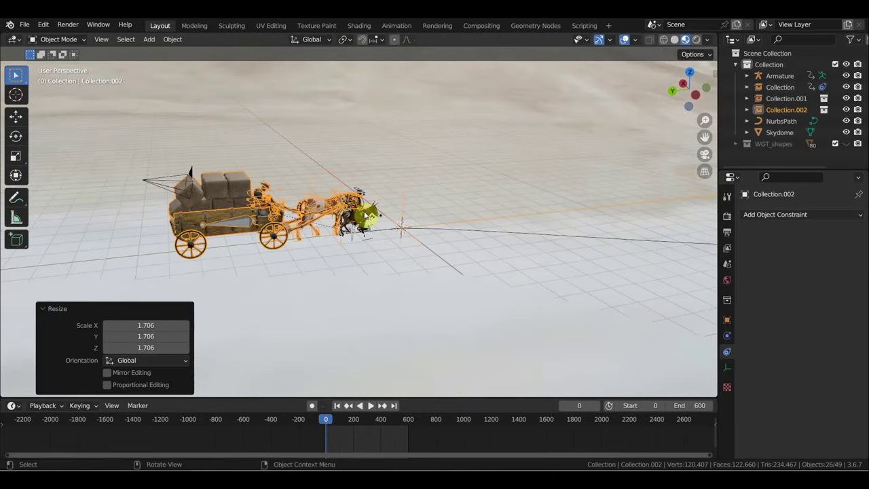
pyautogui.scroll(5, 372, 215)
pyautogui.press('KP_7')
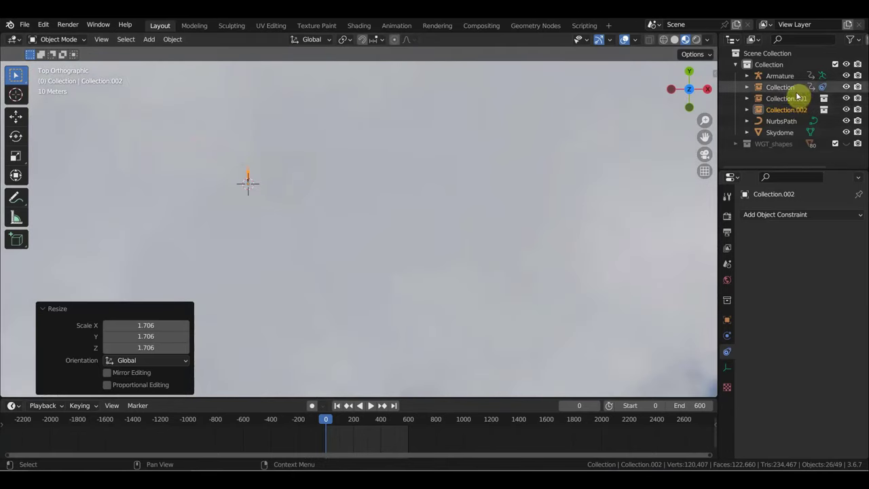
pyautogui.click(846, 132)
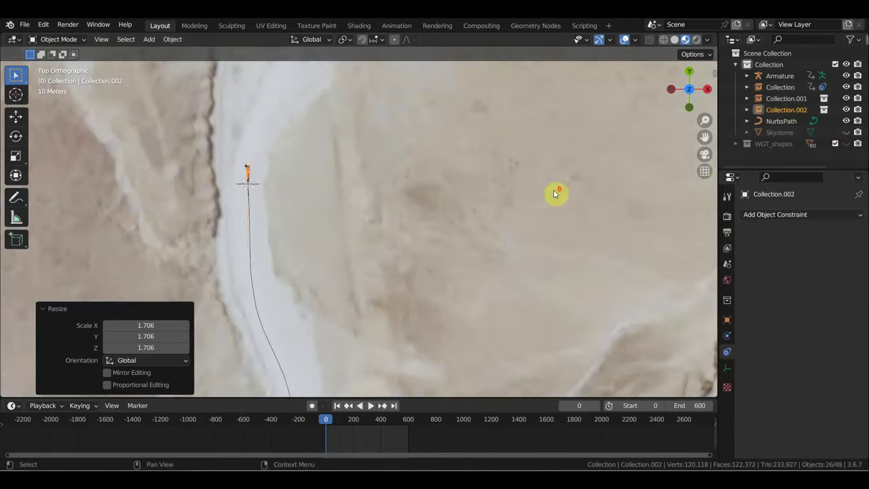
pyautogui.keyDown('shift'); pyautogui.moveTo(471, 250); pyautogui.dragTo(537, 163, button='middle'); pyautogui.keyUp('shift')
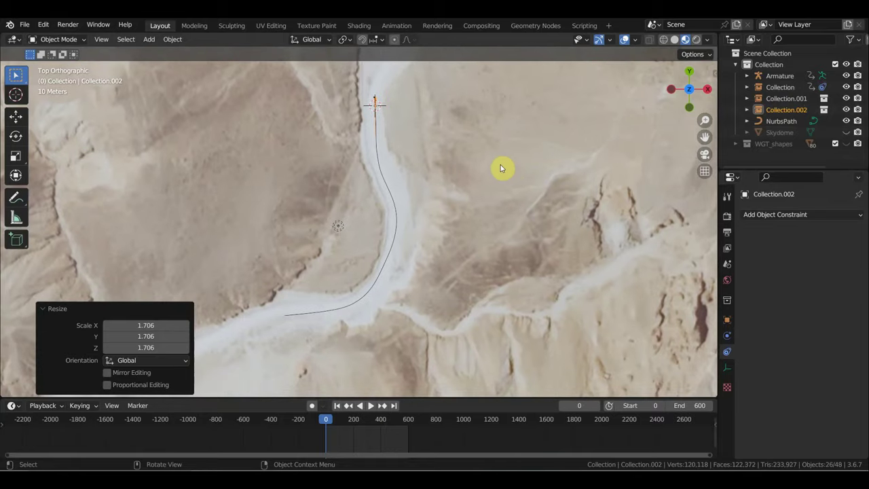
# Move the wagon group −174.3 m along Y onto the curve
pyautogui.click(16, 116)
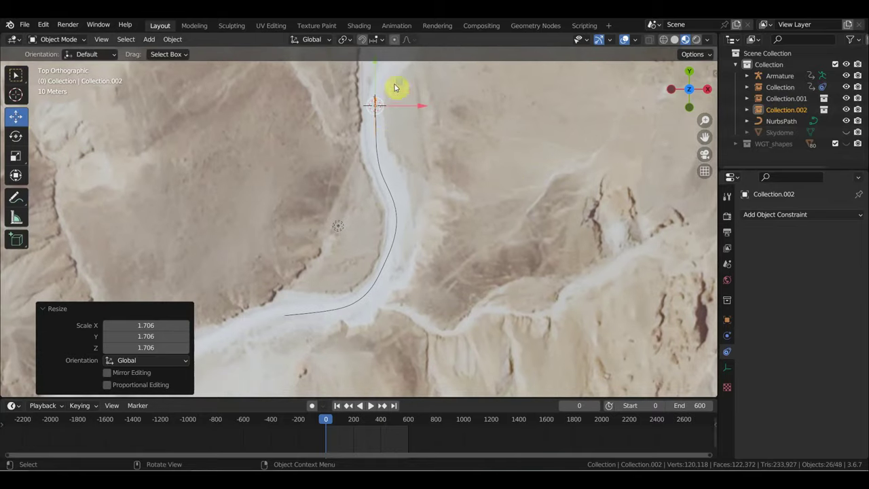
pyautogui.scroll(-1, 387, 86)
pyautogui.moveTo(373, 83); pyautogui.dragTo(381, 232)
# Rotate the wagon group −155° about Z to follow the path
pyautogui.press('r')
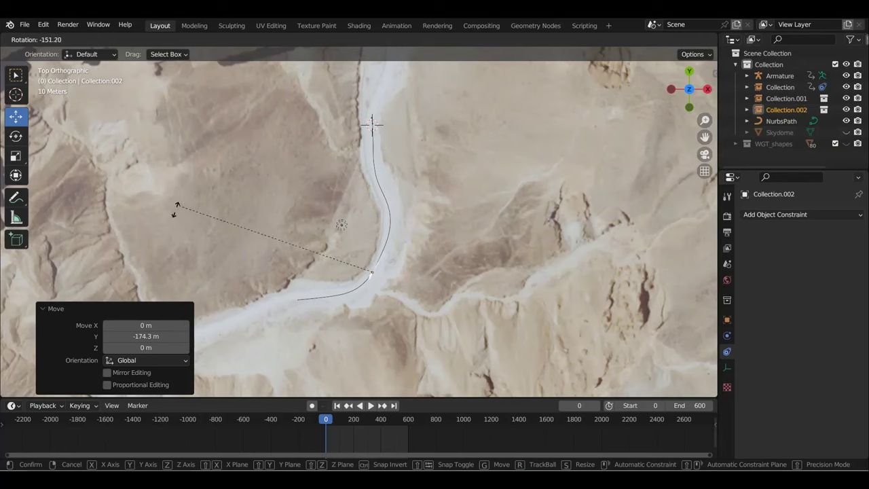
pyautogui.click(174, 220)
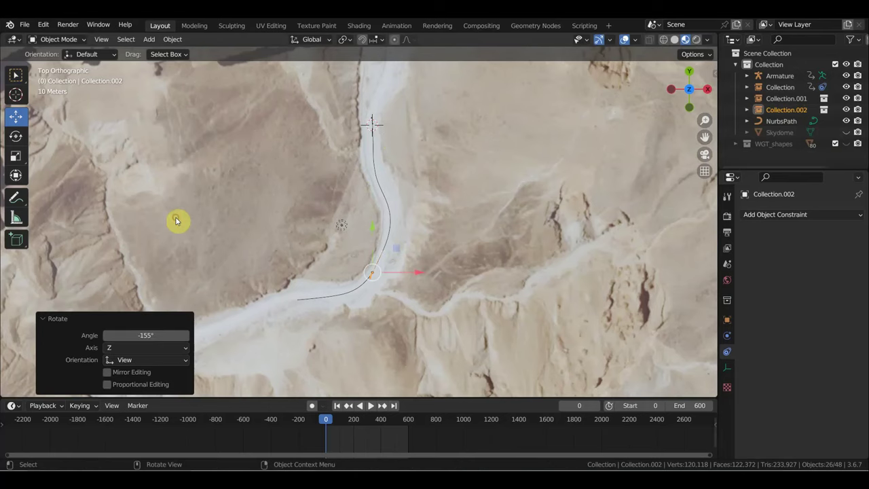
pyautogui.scroll(2, 472, 299)
pyautogui.scroll(2, 430, 230)
pyautogui.scroll(1, 413, 213)
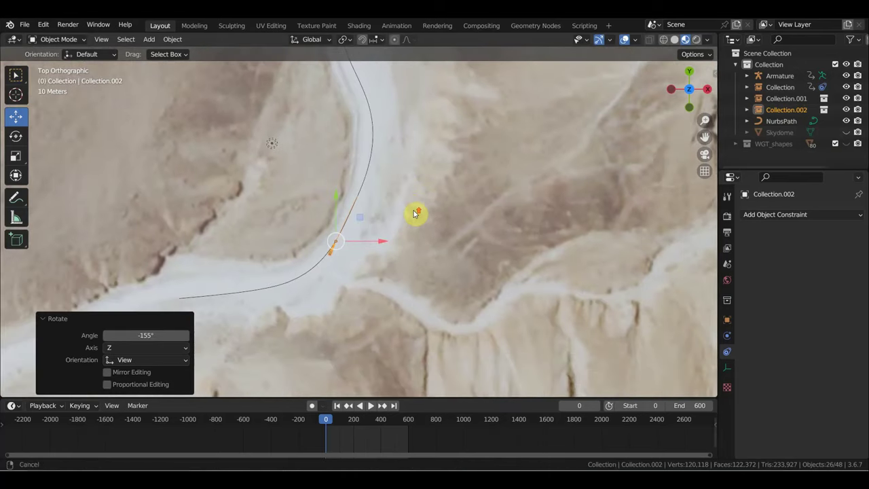
pyautogui.scroll(1, 400, 213)
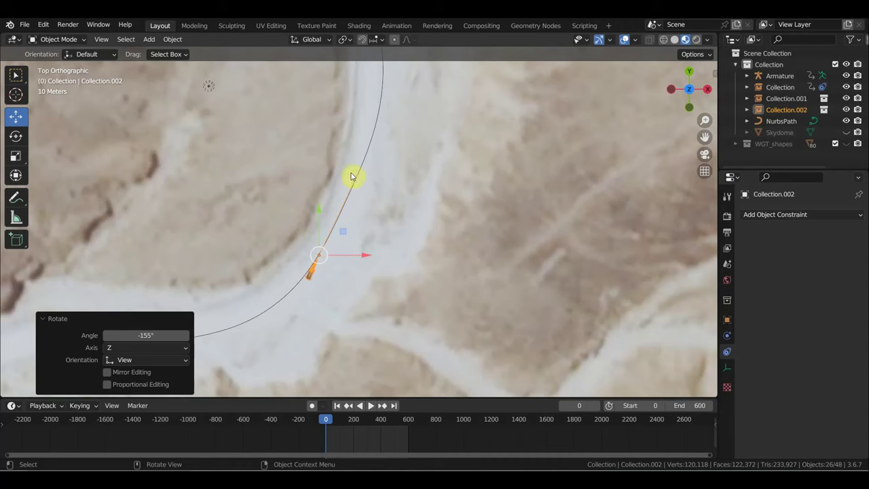
pyautogui.scroll(-1, 375, 183)
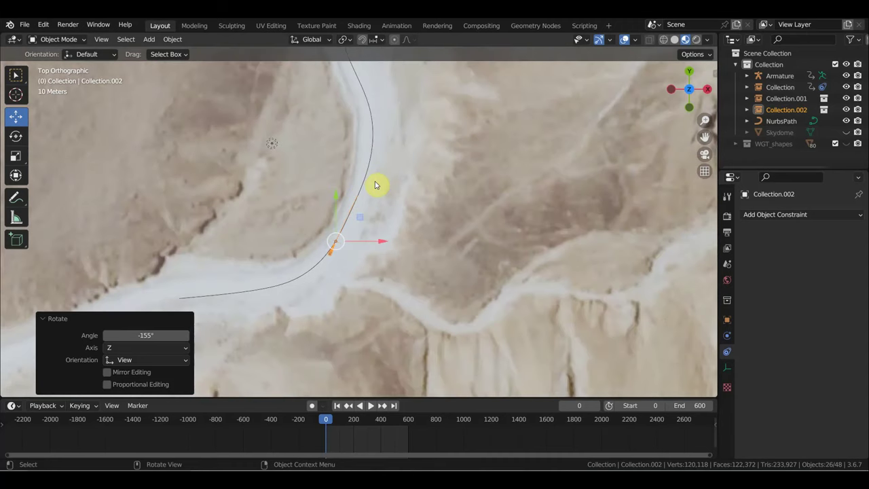
pyautogui.moveTo(382, 183); pyautogui.dragTo(339, 167, button='middle')
pyautogui.moveTo(246, 128)
pyautogui.mouseDown(button='middle')
pyautogui.moveTo(442, 199)
pyautogui.moveTo(392, 177)
pyautogui.mouseUp(button='middle')
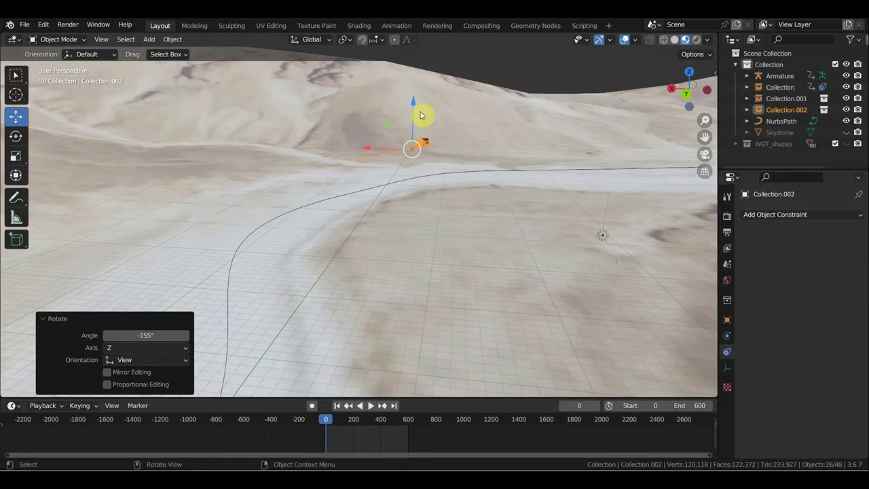
# Lower the wagon group along Z
pyautogui.moveTo(417, 111); pyautogui.dragTo(421, 132)
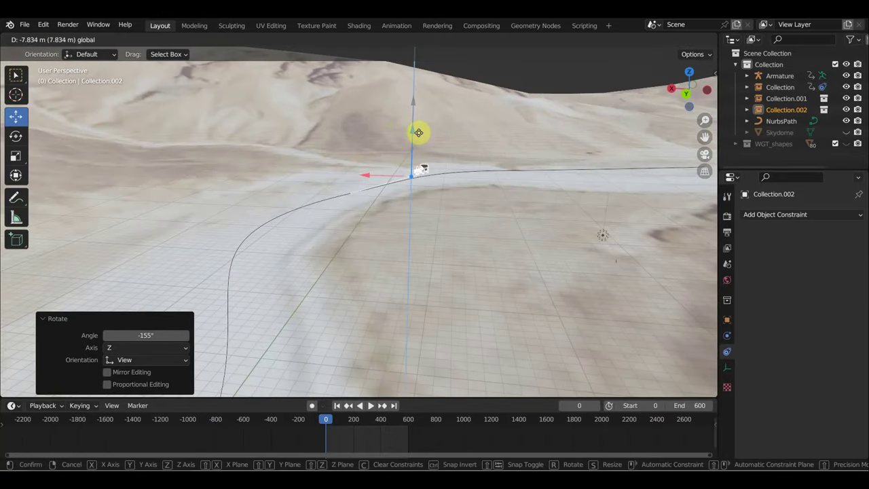
pyautogui.moveTo(463, 152); pyautogui.dragTo(468, 155)
pyautogui.moveTo(469, 155); pyautogui.dragTo(394, 159, button='middle')
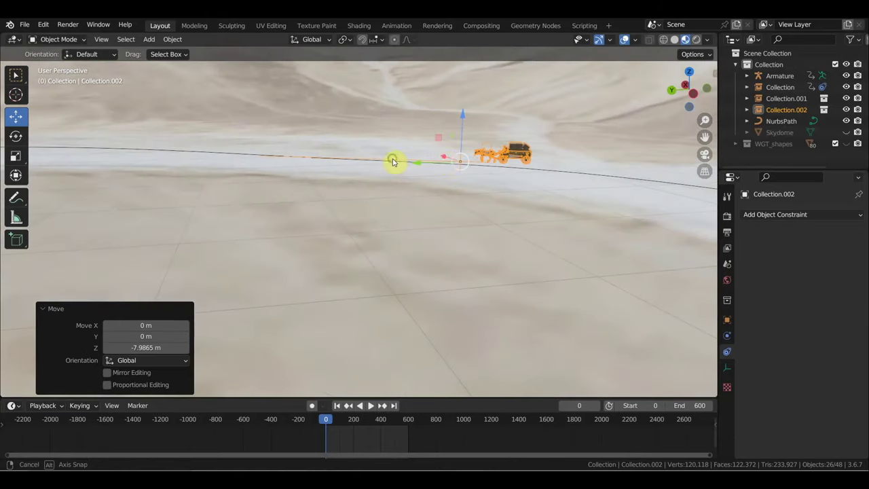
# Turn the carriage slightly to align it, ending at −0.945°
pyautogui.press('r')
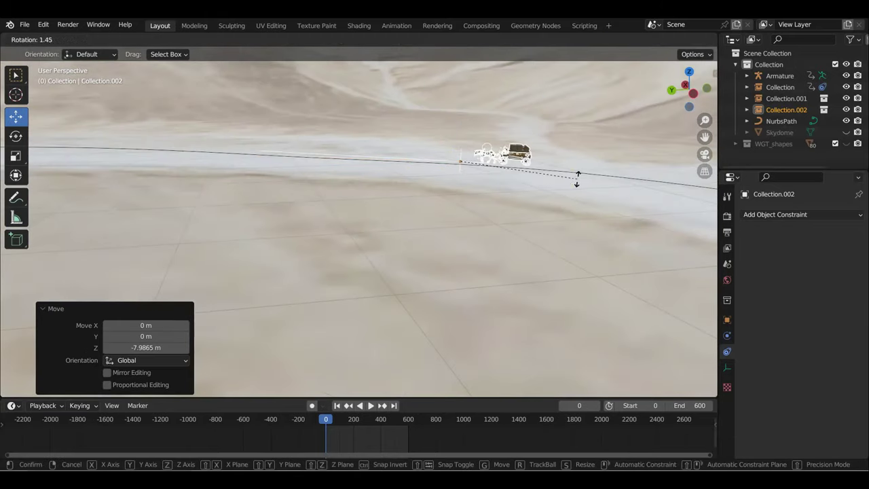
pyautogui.click(572, 179)
pyautogui.scroll(3, 577, 184)
pyautogui.keyDown('shift'); pyautogui.moveTo(577, 184); pyautogui.dragTo(419, 214, button='middle'); pyautogui.keyUp('shift')
pyautogui.scroll(3, 468, 193)
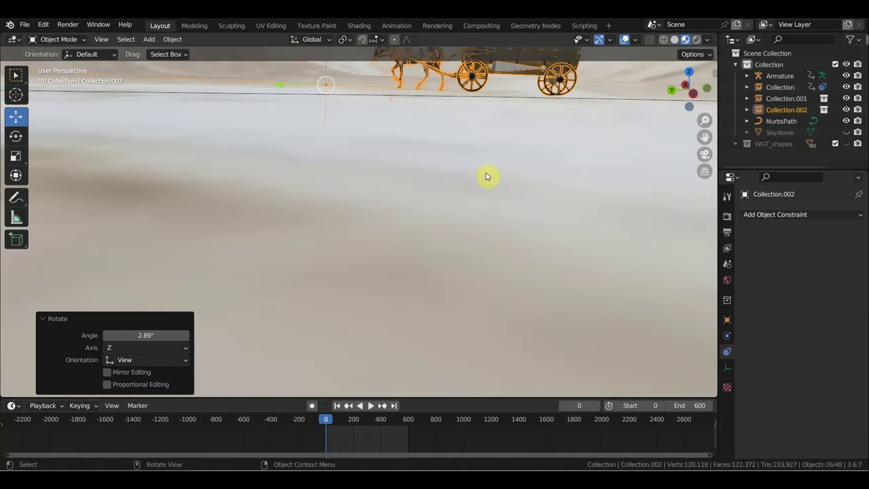
pyautogui.moveTo(510, 153)
pyautogui.keyDown('shift'); pyautogui.mouseDown(button='middle')
pyautogui.moveTo(475, 209)
pyautogui.moveTo(501, 199)
pyautogui.mouseUp(button='middle'); pyautogui.keyUp('shift')
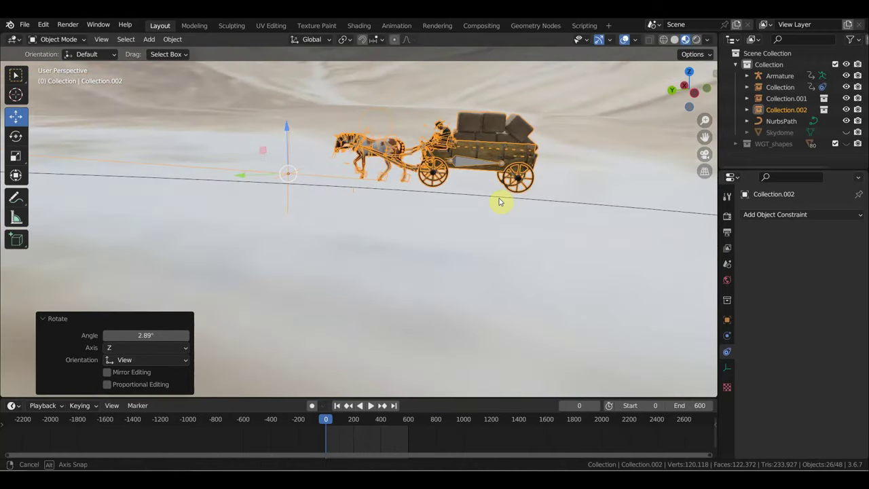
pyautogui.press('r')
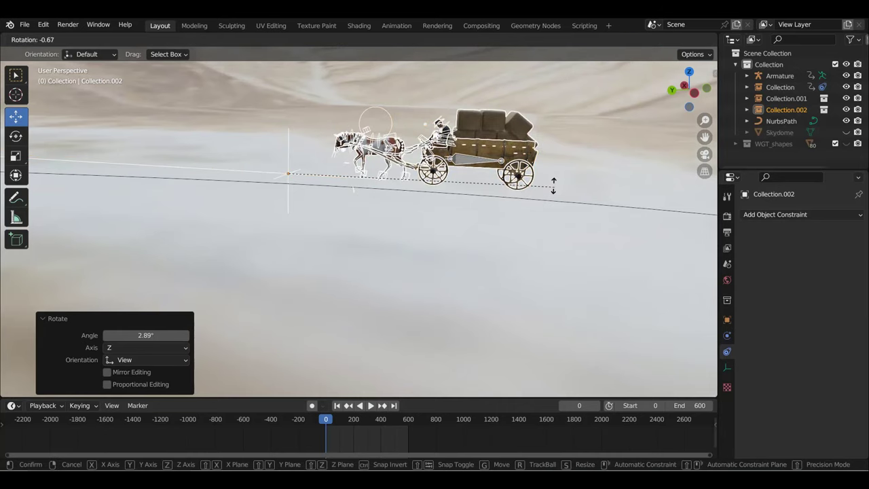
pyautogui.click(552, 188)
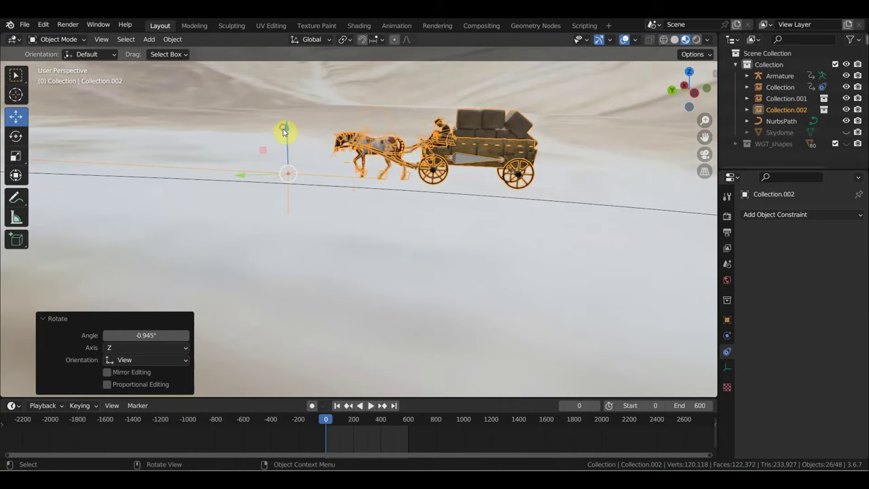
# Turn off overlays and lower the wagon to −1.2124 m so it rests on the terrain
pyautogui.moveTo(284, 131); pyautogui.dragTo(284, 137)
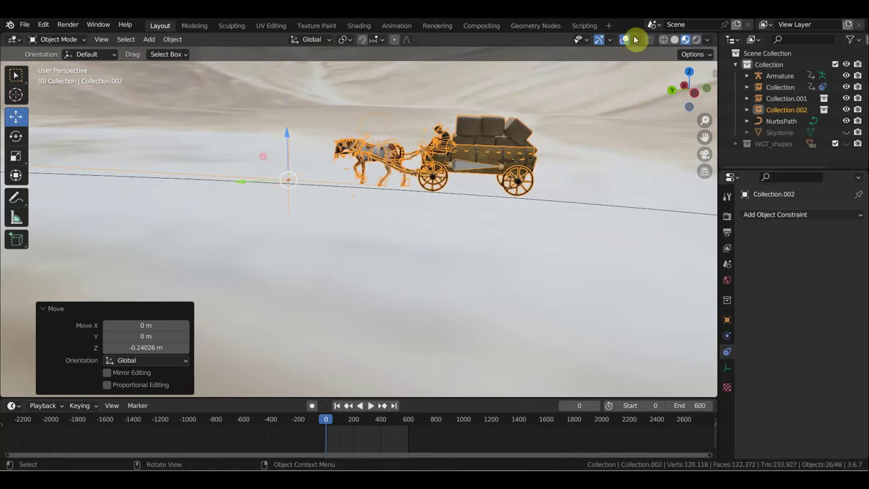
pyautogui.click(625, 40)
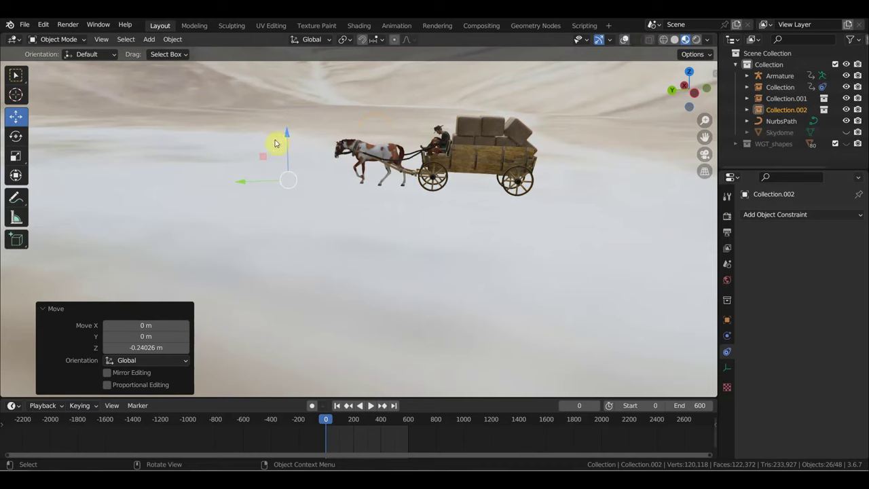
pyautogui.moveTo(287, 133); pyautogui.dragTo(287, 163)
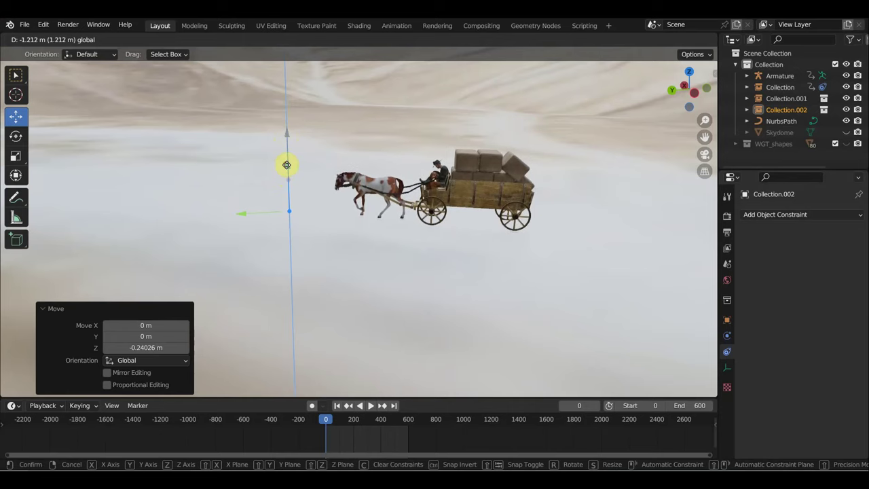
pyautogui.moveTo(287, 165); pyautogui.dragTo(287, 165)
pyautogui.moveTo(450, 155)
pyautogui.mouseDown(button='middle')
pyautogui.moveTo(443, 151)
pyautogui.moveTo(472, 149)
pyautogui.moveTo(534, 164)
pyautogui.moveTo(566, 194)
pyautogui.moveTo(592, 140)
pyautogui.moveTo(503, 199)
pyautogui.moveTo(529, 165)
pyautogui.mouseUp(button='middle')
pyautogui.scroll(-2, 546, 169)
pyautogui.scroll(-2, 545, 169)
pyautogui.scroll(-1, 529, 165)
pyautogui.scroll(1, 528, 166)
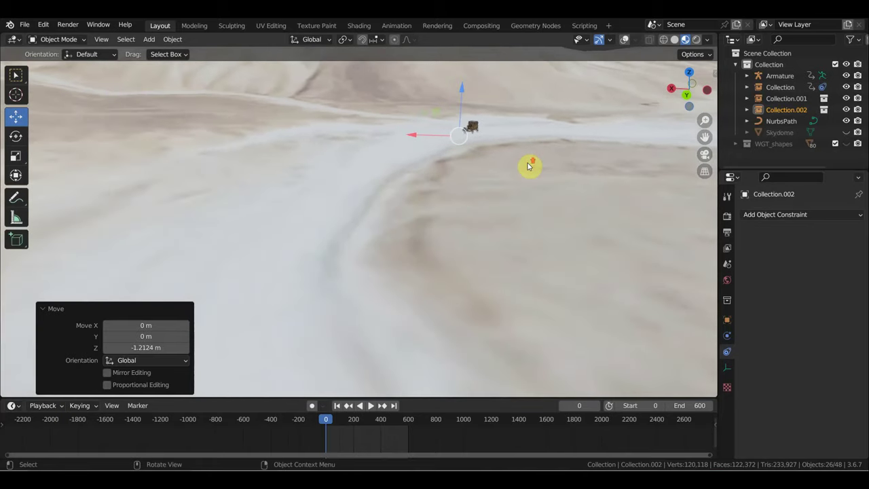
pyautogui.press('space')
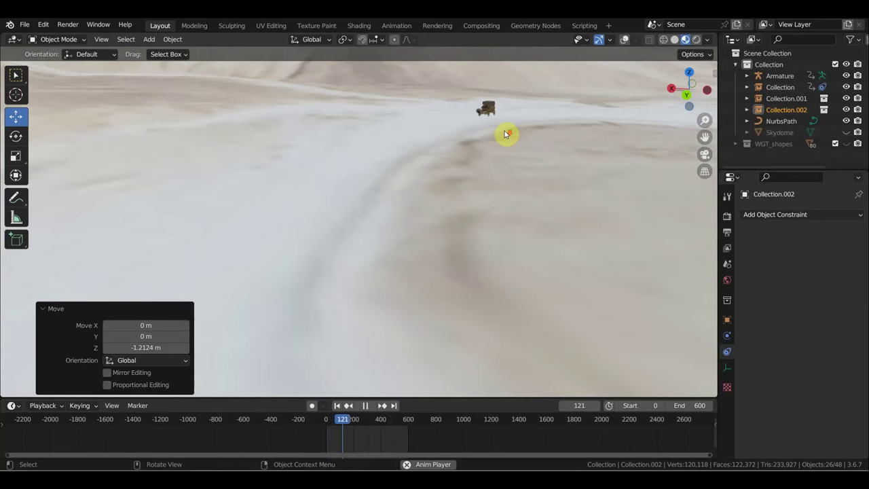
# Stop the wagon animation preview and orbit across the terrain
pyautogui.press('space')
pyautogui.moveTo(511, 143); pyautogui.dragTo(676, 171, button='middle')
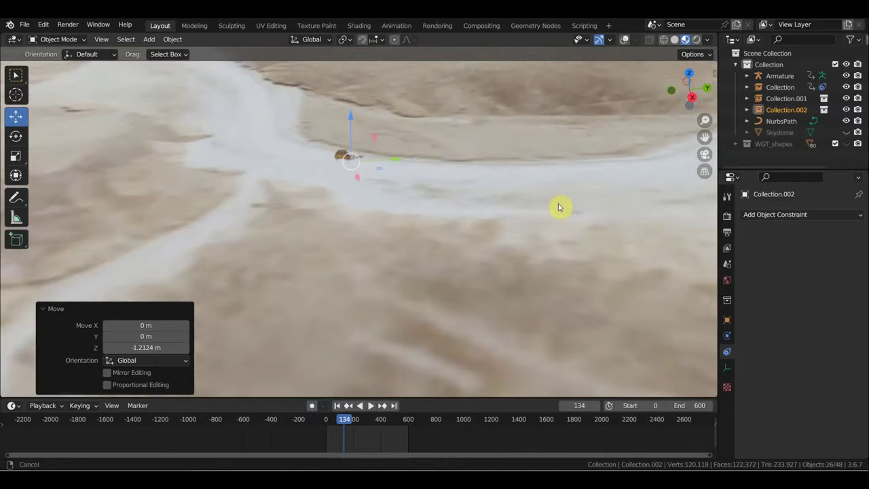
pyautogui.moveTo(676, 171)
pyautogui.mouseDown(button='middle')
pyautogui.moveTo(560, 205)
pyautogui.moveTo(446, 181)
pyautogui.moveTo(534, 160)
pyautogui.moveTo(573, 201)
pyautogui.moveTo(569, 290)
pyautogui.moveTo(578, 316)
pyautogui.moveTo(591, 66)
pyautogui.moveTo(605, 371)
pyautogui.mouseUp(button='middle')
pyautogui.scroll(2, 577, 317)
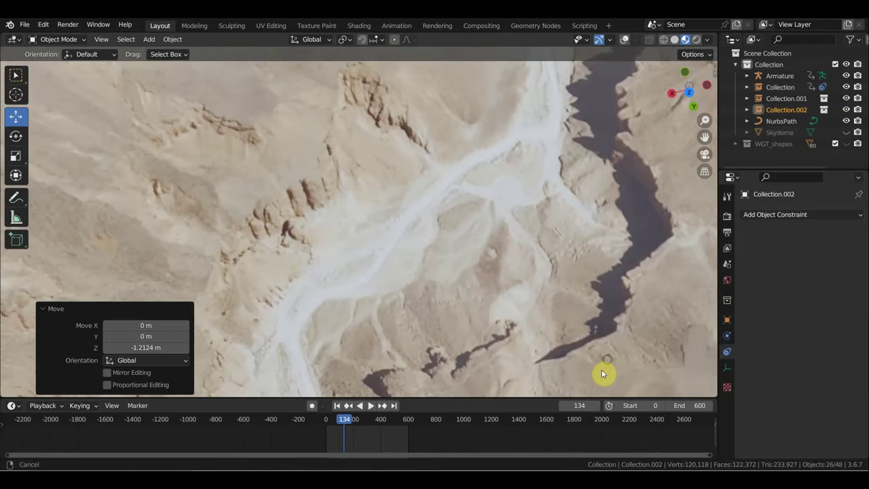
# Rewind to frame 0 and orbit down to a low view along the canyon path
pyautogui.click(326, 422)
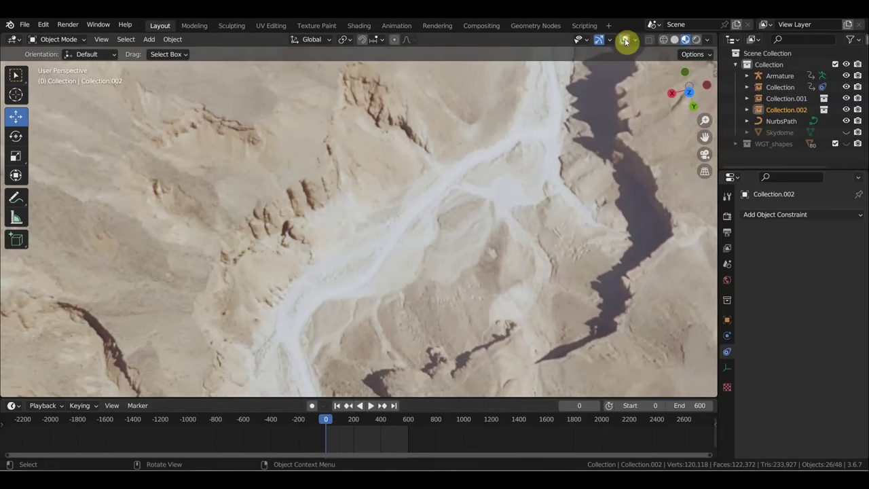
pyautogui.scroll(-3, 563, 192)
pyautogui.moveTo(560, 196)
pyautogui.mouseDown(button='middle')
pyautogui.moveTo(510, 174)
pyautogui.moveTo(504, 109)
pyautogui.mouseUp(button='middle')
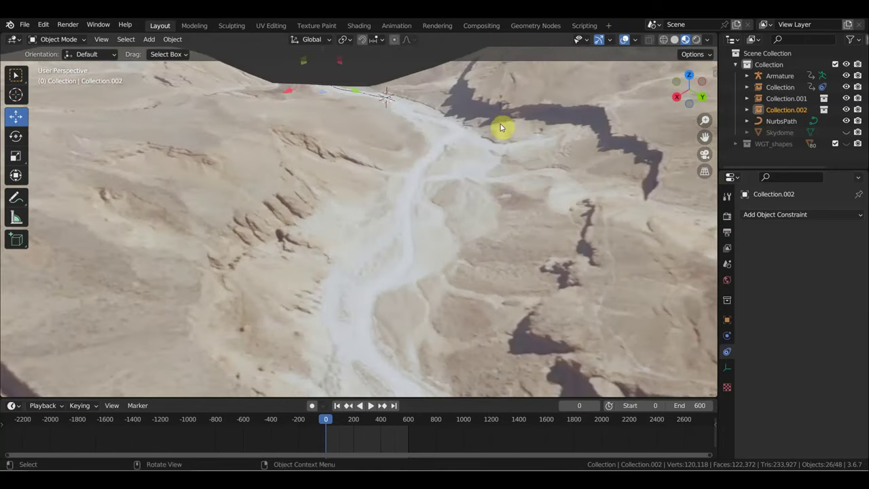
pyautogui.moveTo(508, 140)
pyautogui.keyDown('shift'); pyautogui.mouseDown(button='middle')
pyautogui.moveTo(508, 296)
pyautogui.moveTo(499, 314)
pyautogui.mouseUp(button='middle'); pyautogui.keyUp('shift')
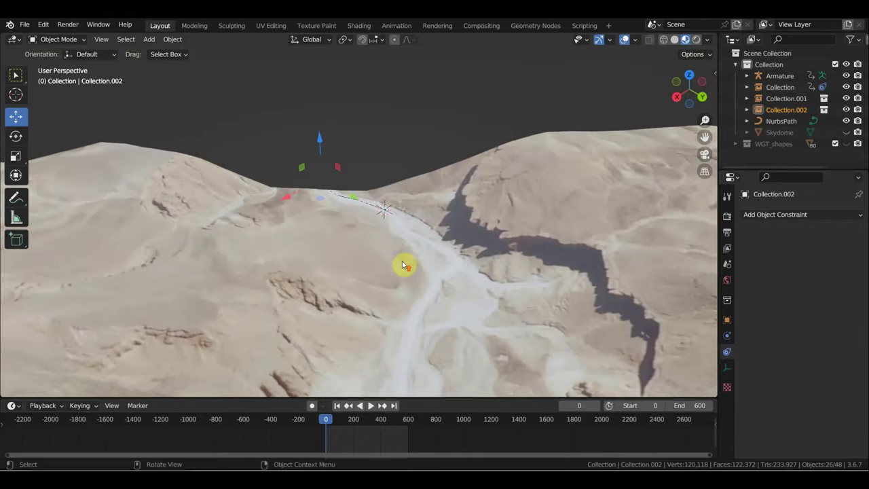
pyautogui.scroll(2, 430, 213)
pyautogui.scroll(2, 430, 213)
pyautogui.scroll(2, 441, 222)
pyautogui.moveTo(441, 222)
pyautogui.mouseDown(button='middle')
pyautogui.moveTo(466, 254)
pyautogui.moveTo(468, 285)
pyautogui.moveTo(423, 324)
pyautogui.moveTo(396, 324)
pyautogui.mouseUp(button='middle')
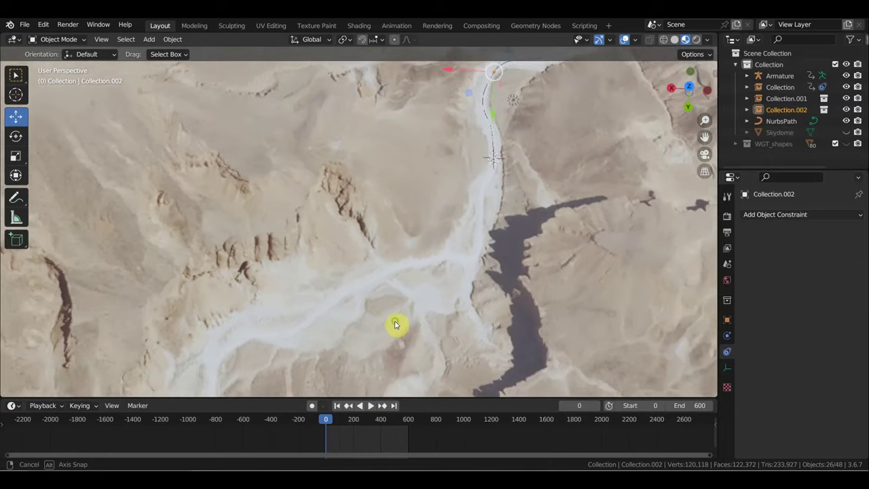
pyautogui.click(785, 100)
# Try moving the terrain along Y, then undo that move
pyautogui.moveTo(589, 170)
pyautogui.mouseDown(button='middle')
pyautogui.moveTo(494, 223)
pyautogui.moveTo(464, 288)
pyautogui.moveTo(471, 262)
pyautogui.mouseUp(button='middle')
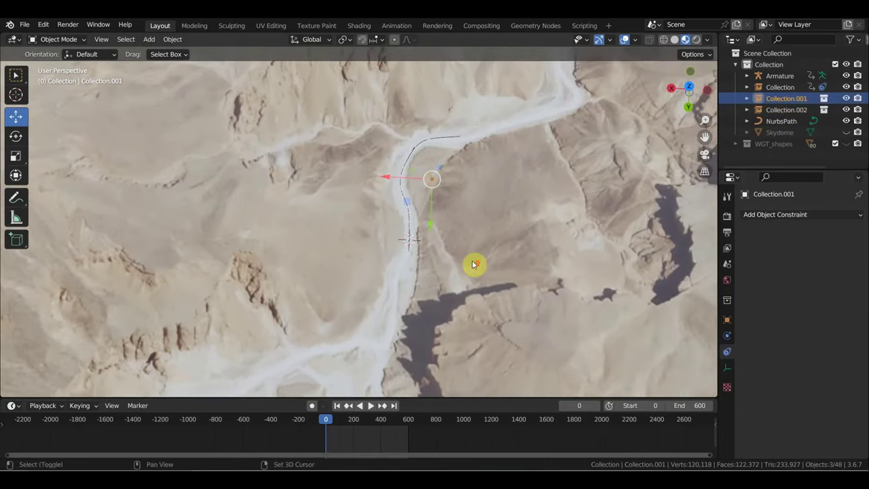
pyautogui.scroll(2, 474, 265)
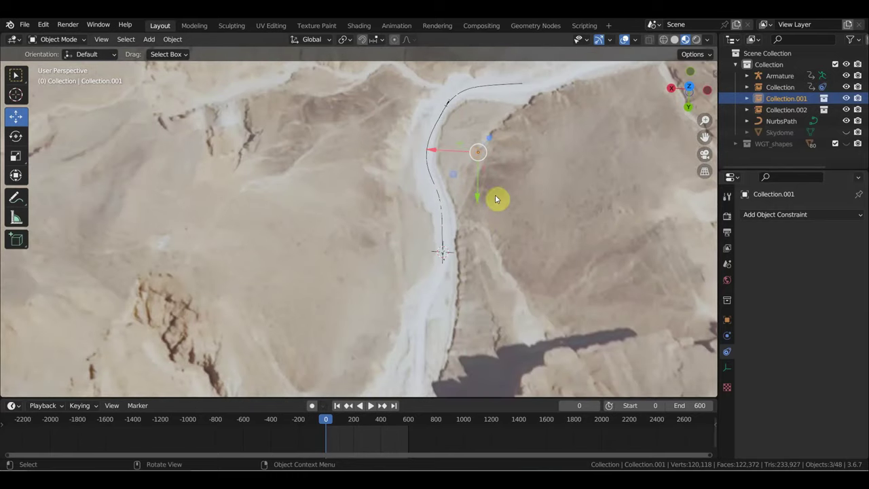
pyautogui.moveTo(478, 195); pyautogui.dragTo(476, 222)
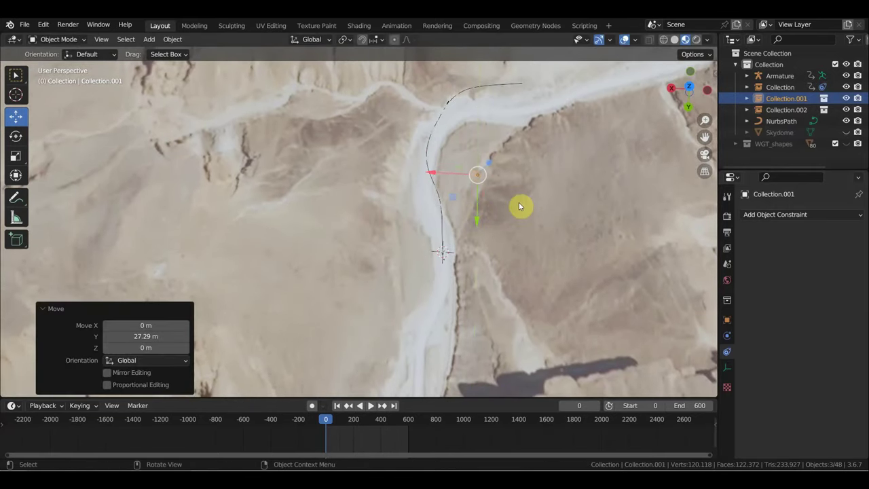
pyautogui.hotkey('ctrl', 'z')
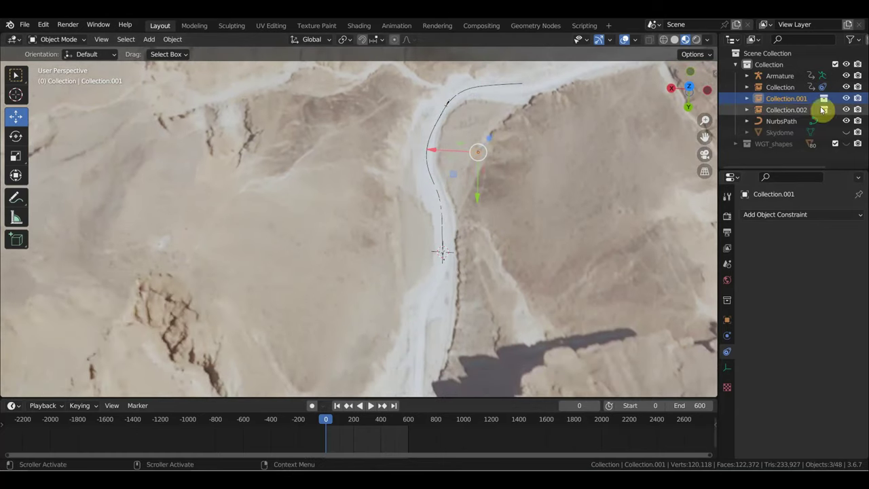
# Move the wagon collection Collection.002 232.54 m along Y
pyautogui.click(789, 110)
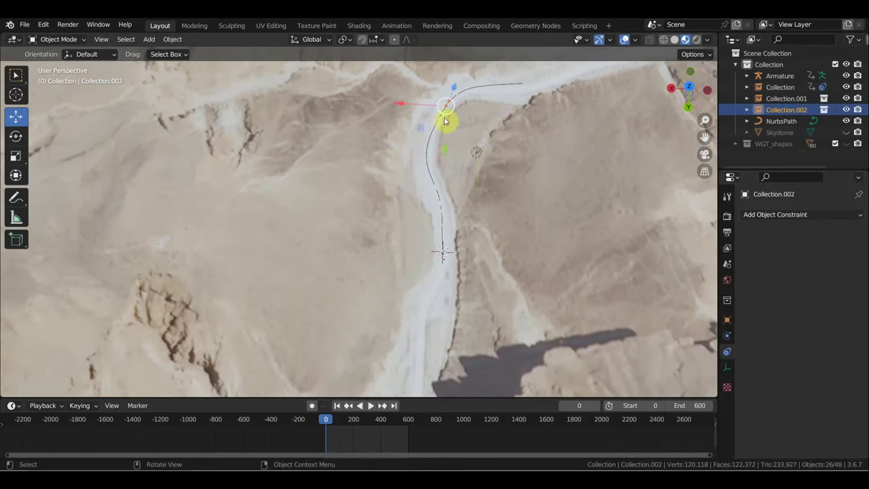
pyautogui.moveTo(447, 146); pyautogui.dragTo(440, 191)
pyautogui.moveTo(439, 228); pyautogui.dragTo(457, 319)
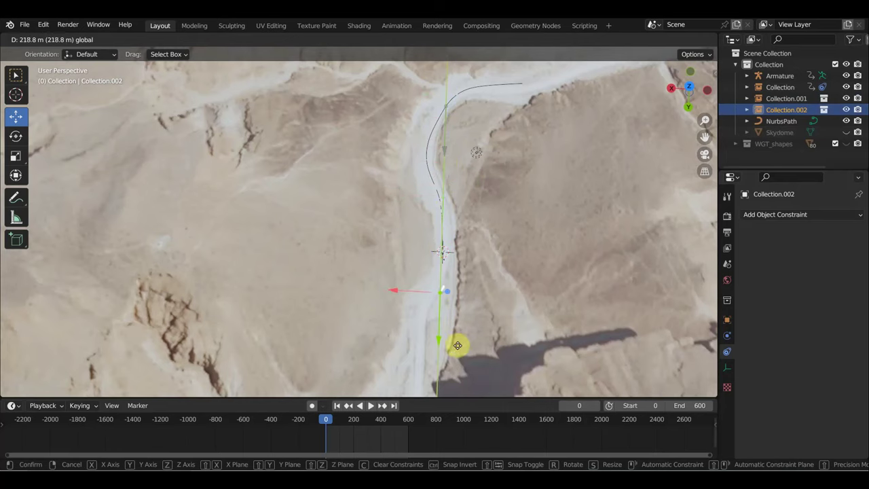
pyautogui.moveTo(461, 354); pyautogui.dragTo(550, 248)
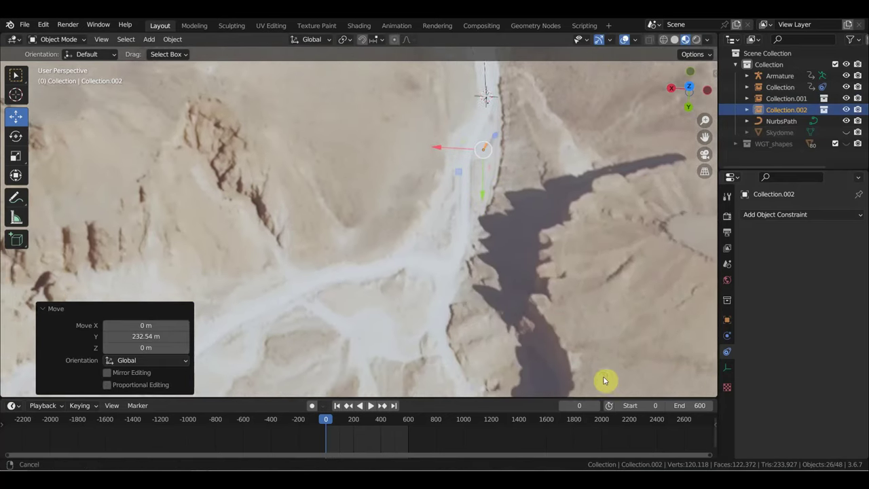
# Scrub the animation to watch the path movement, returning near frame 4
pyautogui.keyDown('shift'); pyautogui.moveTo(662, 219); pyautogui.dragTo(718, 185, button='middle'); pyautogui.keyUp('shift')
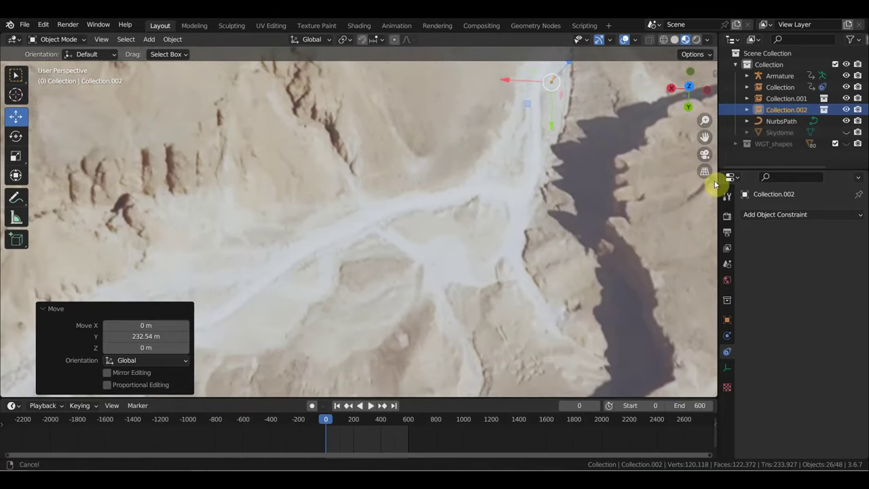
pyautogui.moveTo(529, 255)
pyautogui.keyDown('shift'); pyautogui.mouseDown(button='middle')
pyautogui.moveTo(667, 181)
pyautogui.moveTo(39, 155)
pyautogui.moveTo(59, 77)
pyautogui.moveTo(44, 361)
pyautogui.moveTo(10, 387)
pyautogui.moveTo(688, 111)
pyautogui.moveTo(670, 141)
pyautogui.moveTo(524, 264)
pyautogui.moveTo(514, 291)
pyautogui.moveTo(566, 280)
pyautogui.moveTo(516, 239)
pyautogui.mouseUp(button='middle'); pyautogui.keyUp('shift')
pyautogui.moveTo(627, 288)
pyautogui.mouseDown(button='middle')
pyautogui.moveTo(402, 283)
pyautogui.moveTo(355, 305)
pyautogui.moveTo(284, 307)
pyautogui.moveTo(301, 287)
pyautogui.moveTo(228, 289)
pyautogui.mouseUp(button='middle')
pyautogui.moveTo(347, 295)
pyautogui.mouseDown(button='middle')
pyautogui.moveTo(344, 304)
pyautogui.moveTo(419, 277)
pyautogui.mouseUp(button='middle')
pyautogui.scroll(2, 345, 301)
pyautogui.scroll(1, 345, 302)
pyautogui.scroll(1, 345, 301)
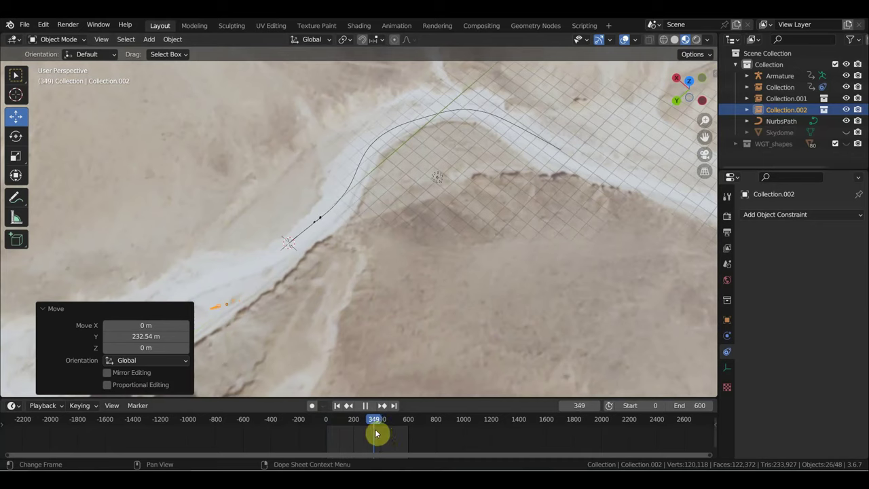
pyautogui.moveTo(388, 435)
pyautogui.mouseDown()
pyautogui.moveTo(417, 428)
pyautogui.moveTo(331, 423)
pyautogui.mouseUp()
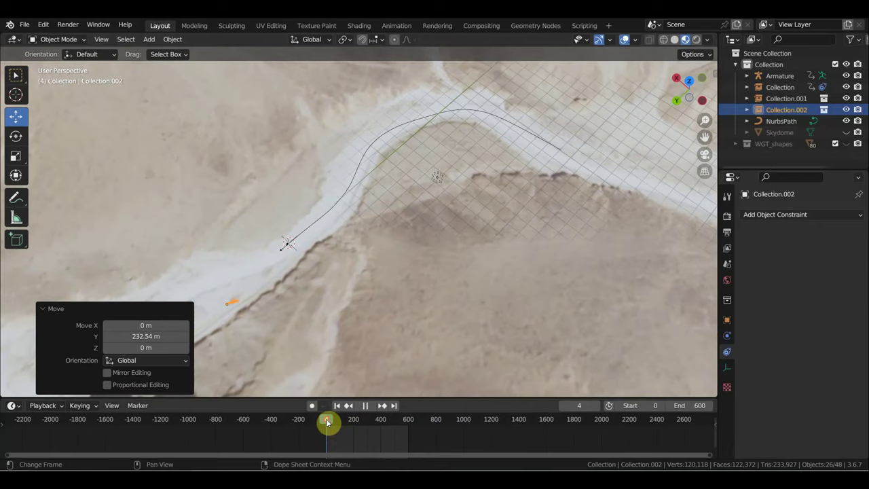
pyautogui.moveTo(327, 422); pyautogui.dragTo(326, 422)
# Slide the wagon back along Y and frame it with the curve in top view
pyautogui.moveTo(190, 339); pyautogui.dragTo(349, 257)
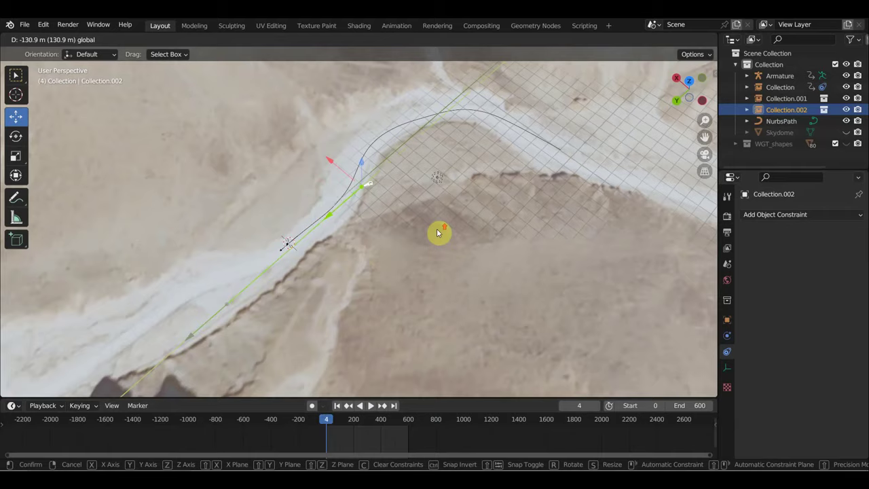
pyautogui.moveTo(436, 228); pyautogui.dragTo(437, 228)
pyautogui.moveTo(437, 228); pyautogui.dragTo(448, 201, button='middle')
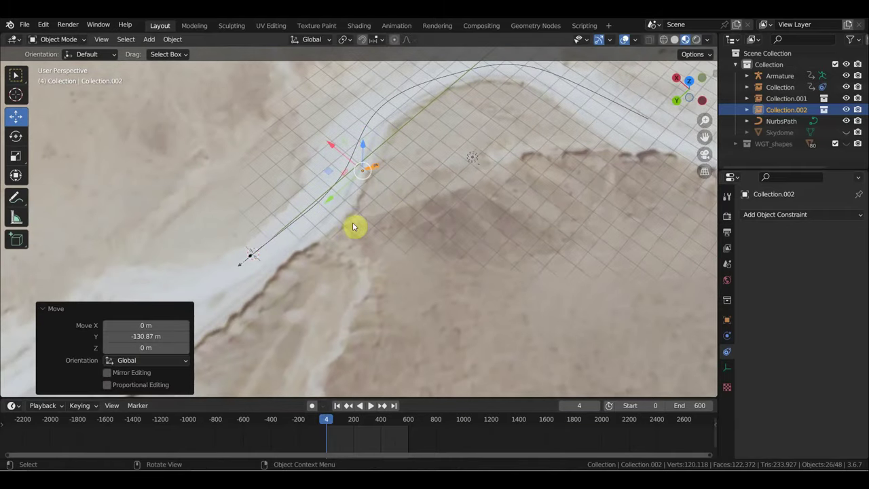
pyautogui.press('KP_7')
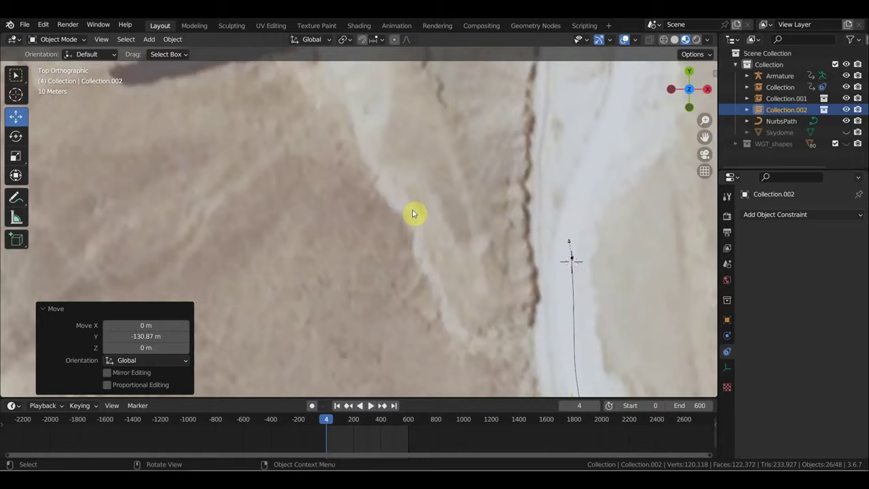
pyautogui.moveTo(432, 195)
pyautogui.keyDown('shift'); pyautogui.mouseDown(button='middle')
pyautogui.moveTo(510, 208)
pyautogui.moveTo(411, 194)
pyautogui.moveTo(379, 96)
pyautogui.mouseUp(button='middle'); pyautogui.keyUp('shift')
pyautogui.scroll(3, 419, 211)
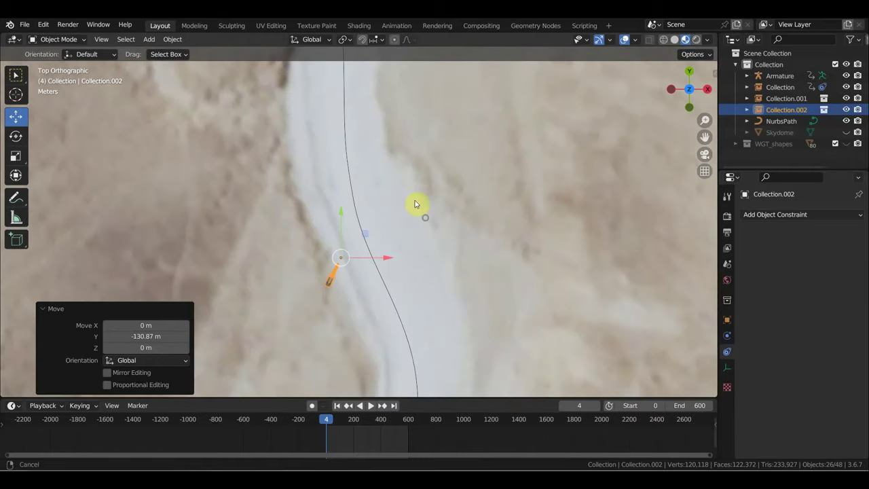
pyautogui.keyDown('shift'); pyautogui.moveTo(412, 203); pyautogui.dragTo(380, 204, button='middle'); pyautogui.keyUp('shift')
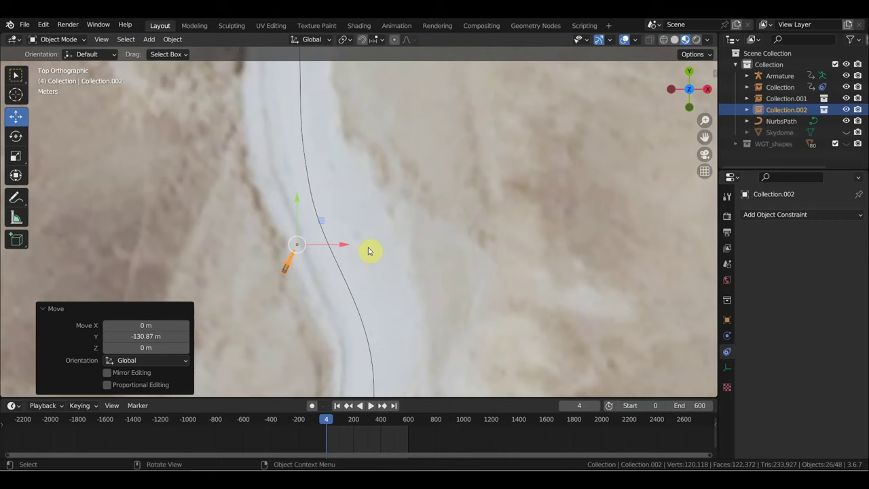
# Rotate the wagon -46.5° and move it onto the curve path
pyautogui.press('r')
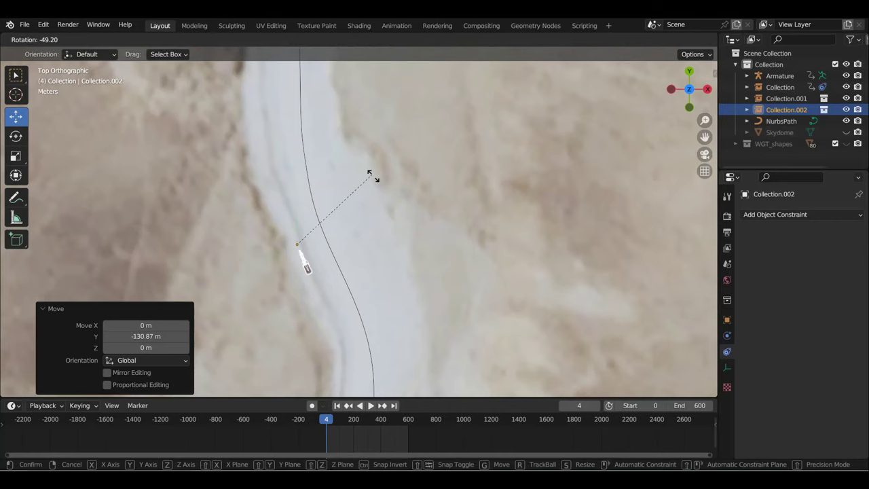
pyautogui.click(375, 180)
pyautogui.press('g')
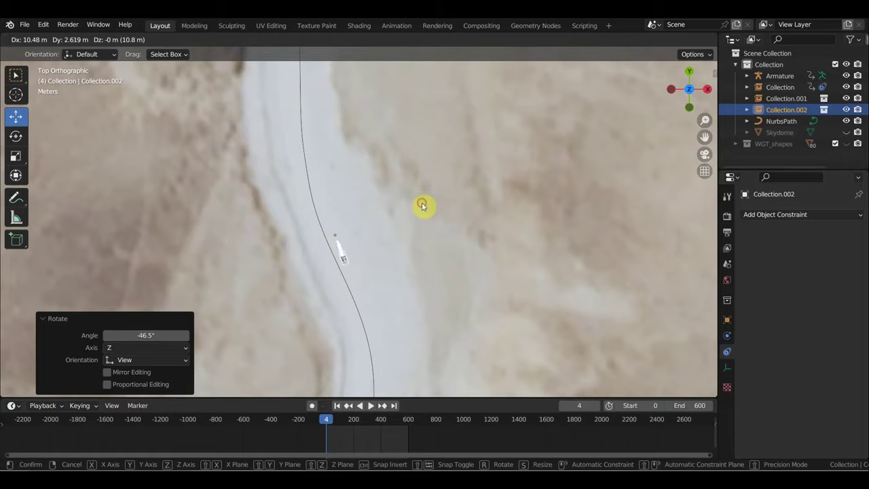
pyautogui.click(421, 205)
# In camera view, raise the wagon collection about 2.89 m along Z
pyautogui.moveTo(425, 223)
pyautogui.mouseDown(button='middle')
pyautogui.moveTo(471, 188)
pyautogui.moveTo(480, 200)
pyautogui.moveTo(430, 304)
pyautogui.moveTo(575, 398)
pyautogui.mouseUp(button='middle')
pyautogui.moveTo(531, 87)
pyautogui.mouseDown(button='middle')
pyautogui.moveTo(503, 249)
pyautogui.moveTo(522, 221)
pyautogui.mouseUp(button='middle')
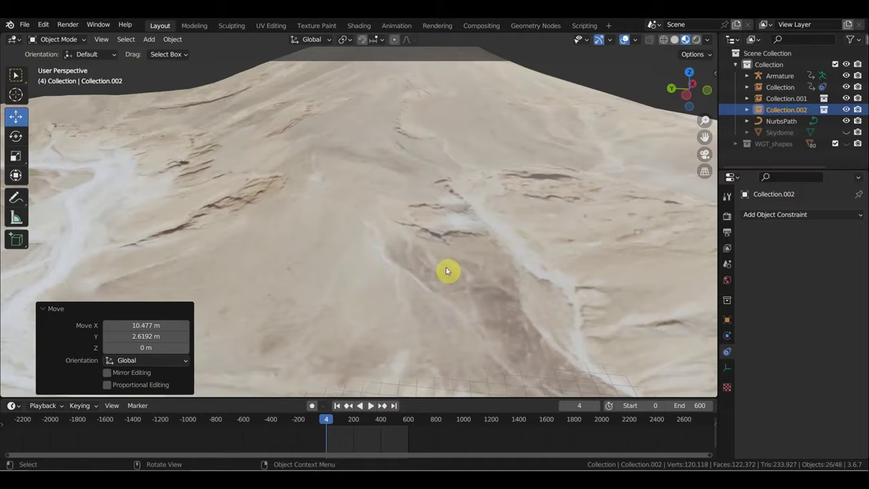
pyautogui.press('KP_0')
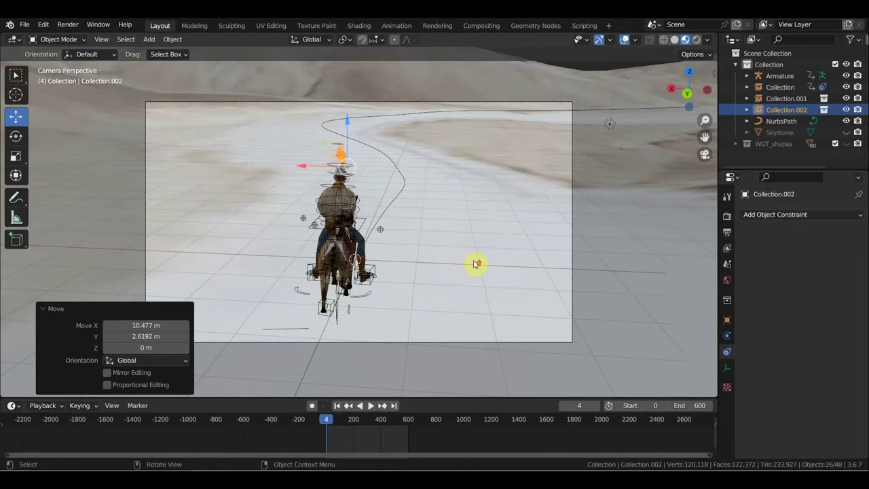
pyautogui.scroll(3, 475, 264)
pyautogui.moveTo(338, 81); pyautogui.dragTo(348, 386)
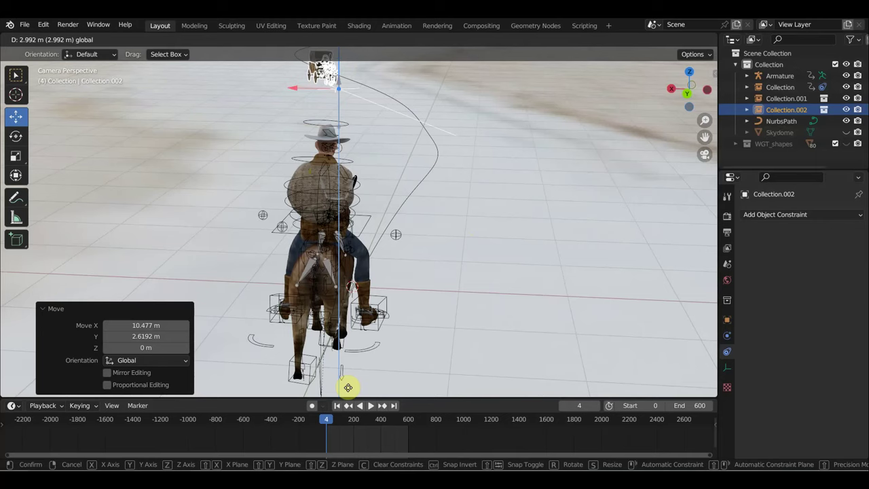
pyautogui.moveTo(346, 389); pyautogui.dragTo(347, 392)
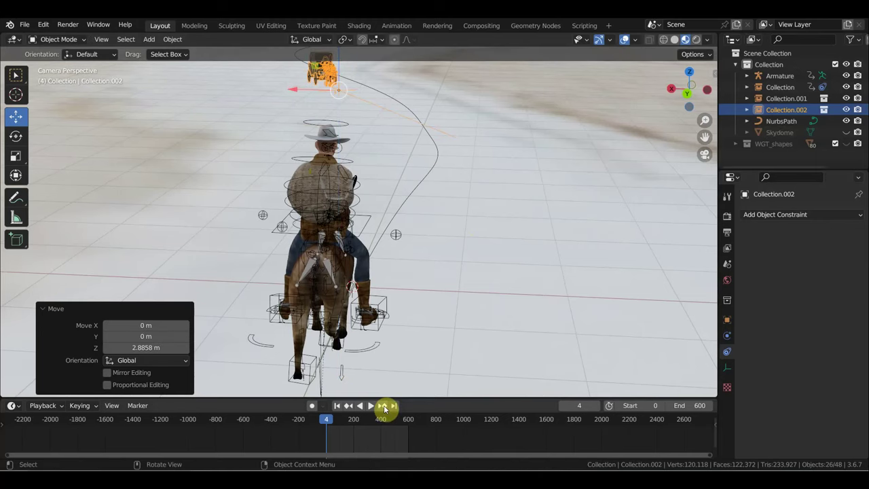
pyautogui.scroll(-1, 520, 423)
pyautogui.scroll(-3, 569, 274)
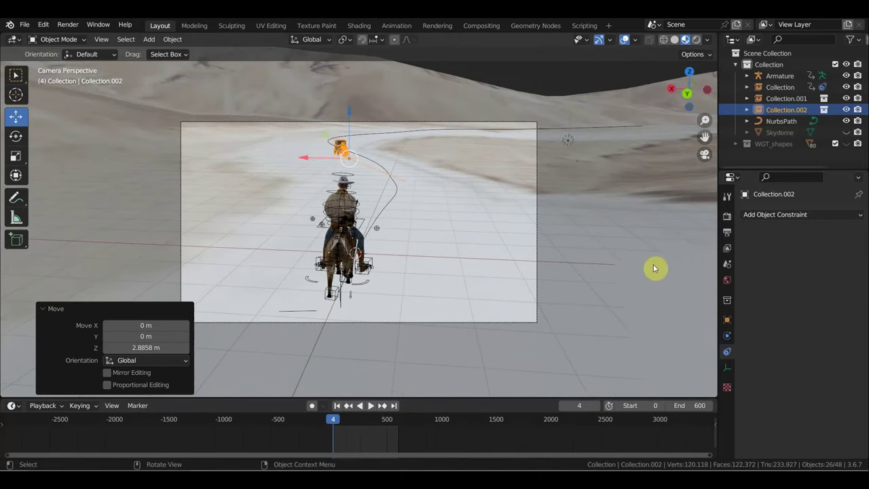
pyautogui.scroll(2, 529, 243)
pyautogui.scroll(1, 529, 244)
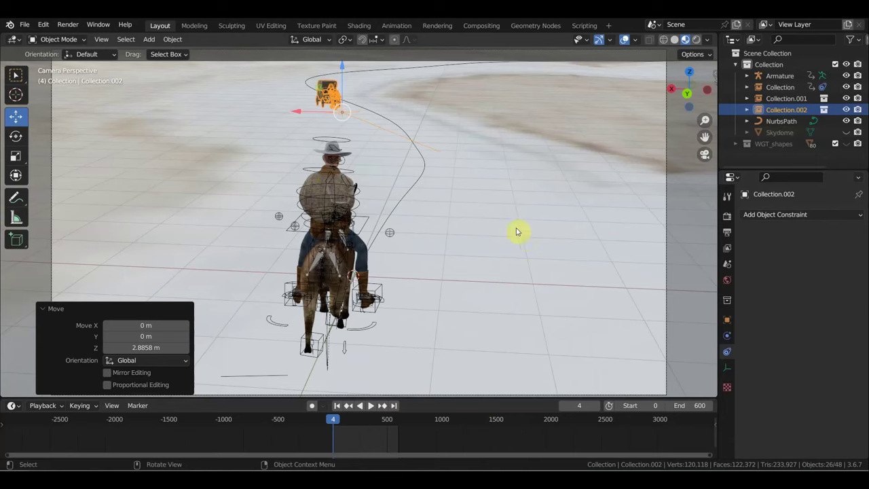
# Switch to the Transform tool and play the animation to check the wagon's motion
pyautogui.click(16, 176)
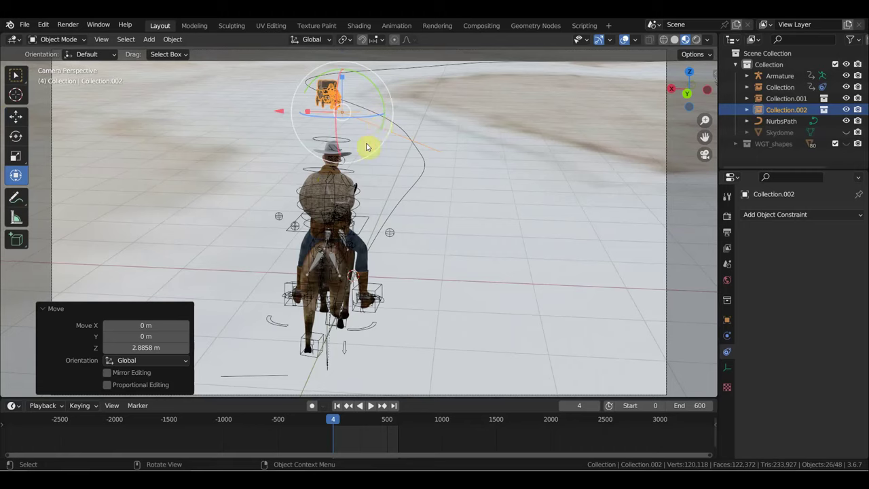
pyautogui.keyDown('shift'); pyautogui.moveTo(442, 155); pyautogui.dragTo(451, 178, button='middle'); pyautogui.keyUp('shift')
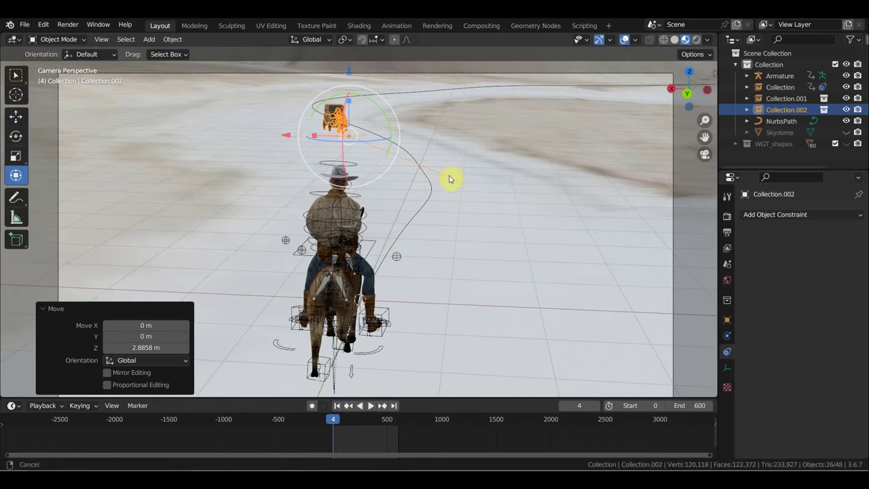
pyautogui.press('space')
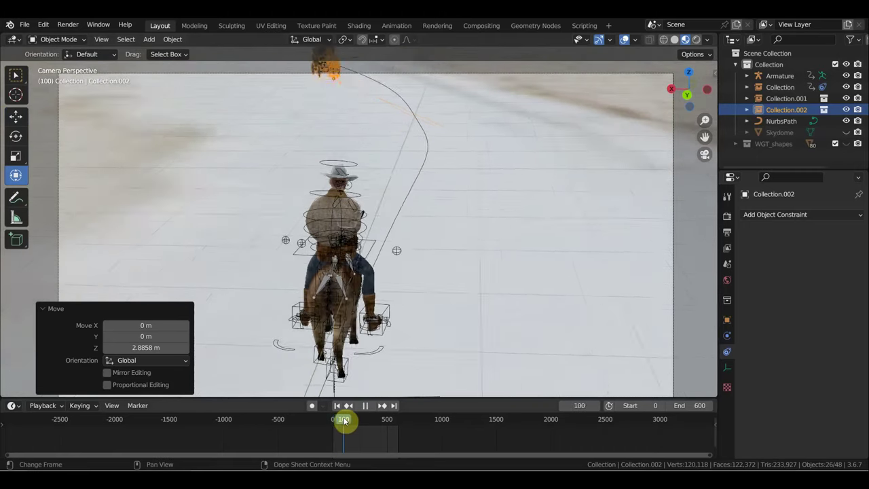
pyautogui.moveTo(365, 422); pyautogui.dragTo(400, 417)
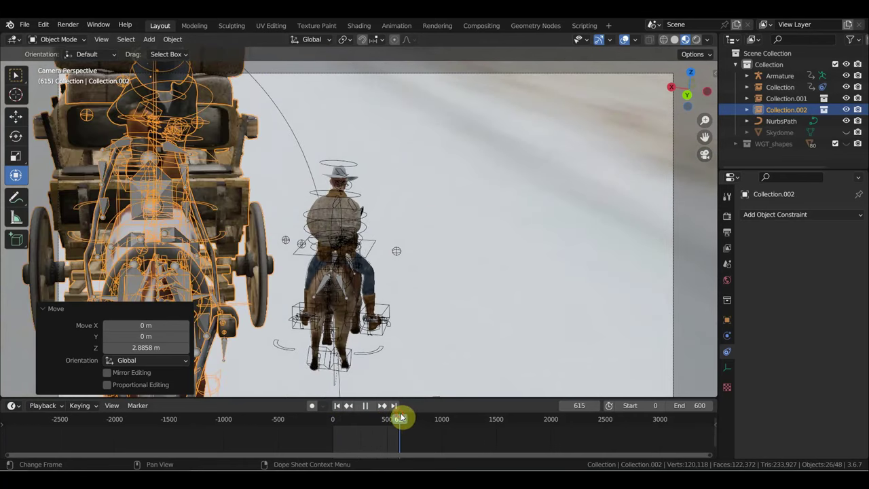
pyautogui.press('space')
pyautogui.moveTo(475, 326)
pyautogui.mouseDown(button='middle')
pyautogui.moveTo(446, 323)
pyautogui.moveTo(651, 340)
pyautogui.moveTo(570, 315)
pyautogui.moveTo(475, 374)
pyautogui.mouseUp(button='middle')
pyautogui.scroll(-2, 651, 339)
pyautogui.click(399, 418)
pyautogui.press('space')
pyautogui.moveTo(400, 422); pyautogui.dragTo(398, 422)
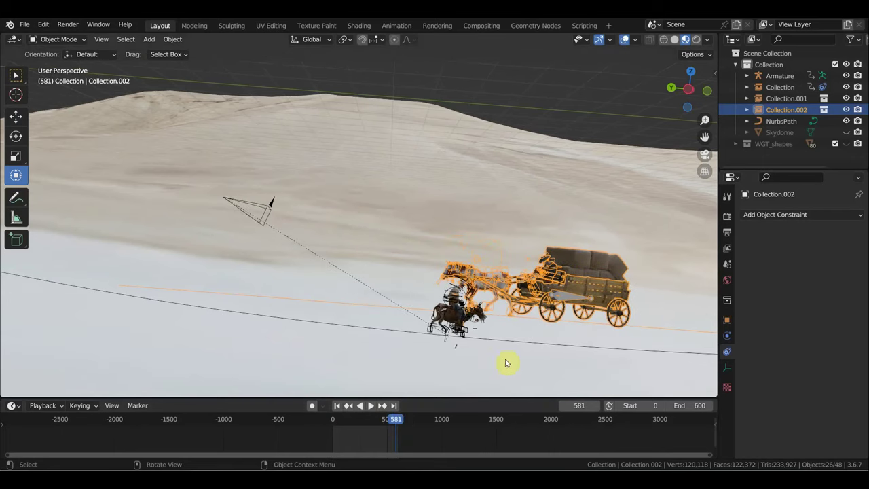
# Zoom and orbit to see the wagon and horses from the side
pyautogui.keyDown('shift'); pyautogui.moveTo(505, 363); pyautogui.dragTo(442, 307, button='middle'); pyautogui.keyUp('shift')
pyautogui.scroll(3, 448, 292)
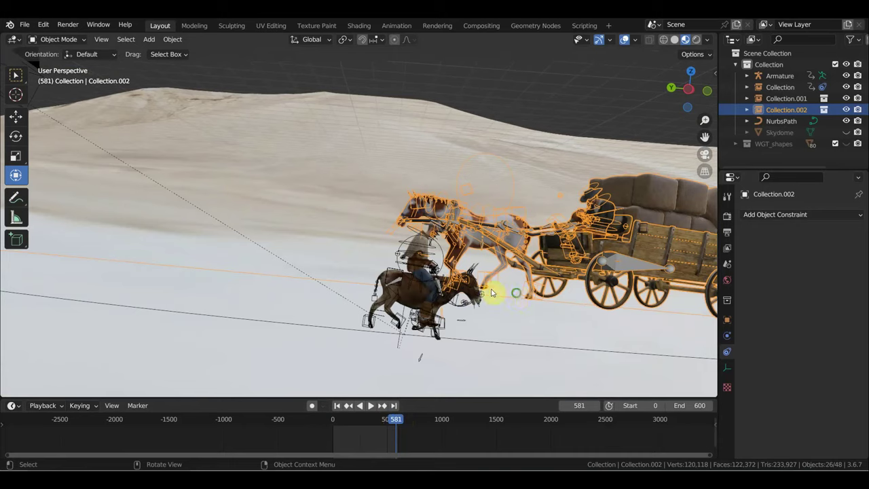
pyautogui.scroll(2, 468, 293)
pyautogui.scroll(1, 445, 295)
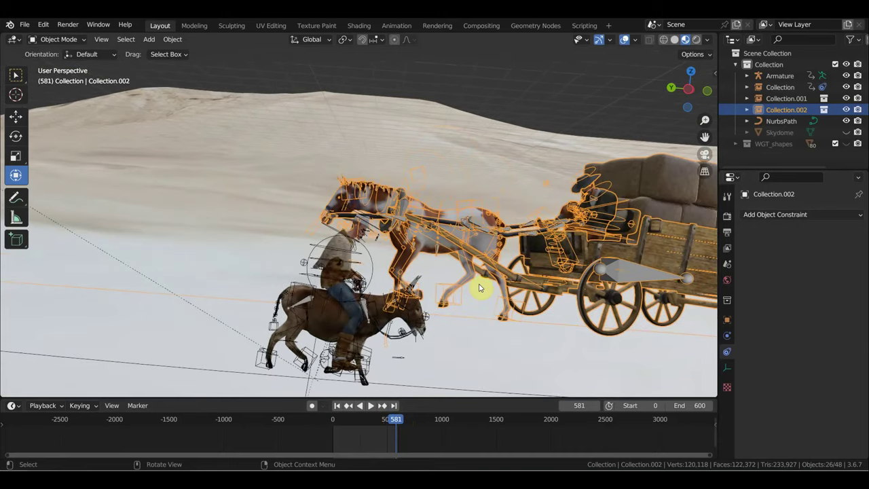
pyautogui.moveTo(500, 291); pyautogui.dragTo(479, 294, button='middle')
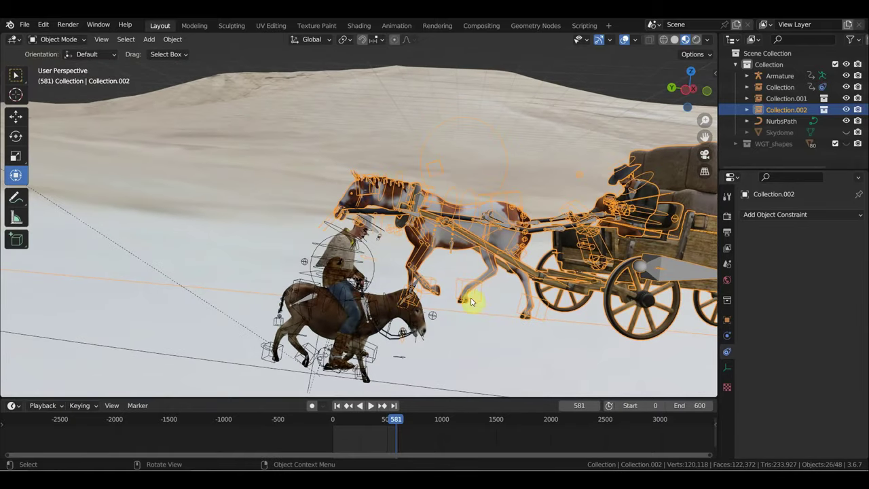
# Jump to frame 5, switch to camera view, and select Collection.001
pyautogui.click(333, 419)
pyautogui.scroll(-2, 442, 319)
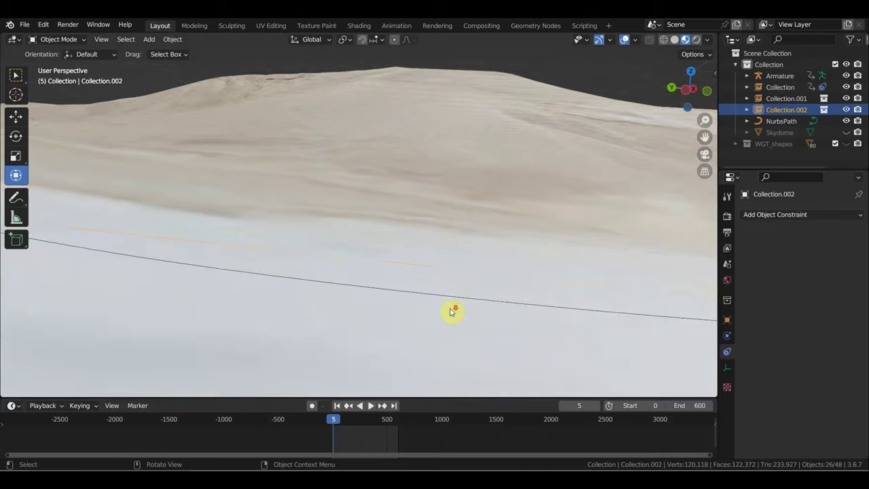
pyautogui.scroll(-3, 452, 310)
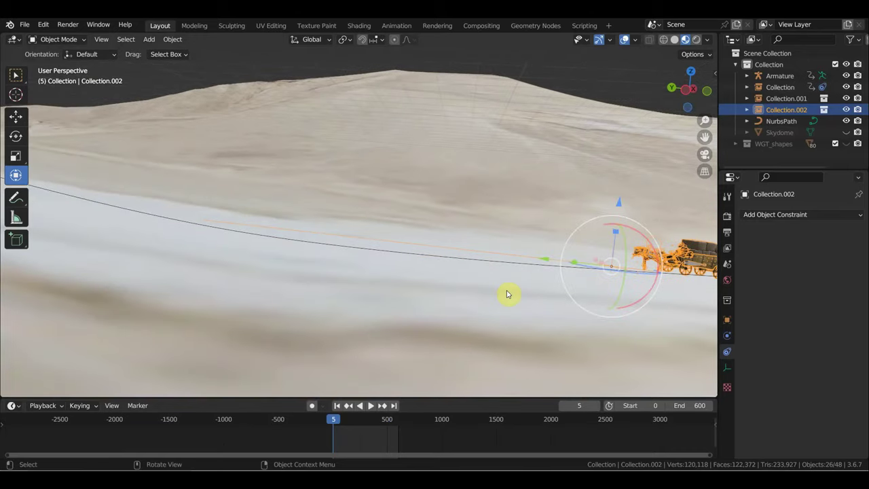
pyautogui.press('KP_0')
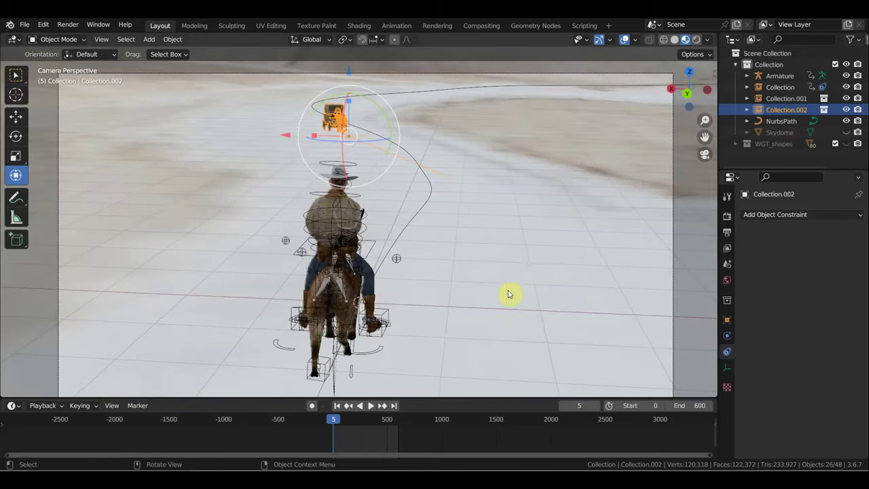
pyautogui.click(673, 238)
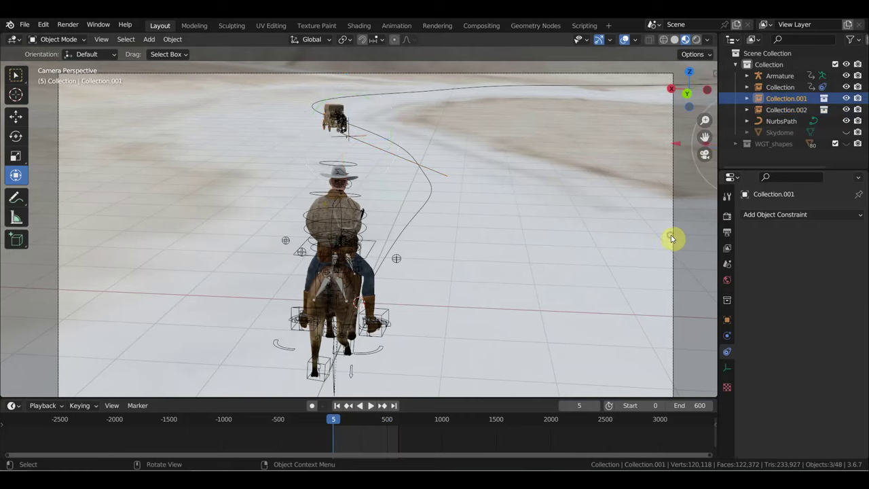
# Select the camera and fly it closer to the rider with walk navigation
pyautogui.click(673, 238)
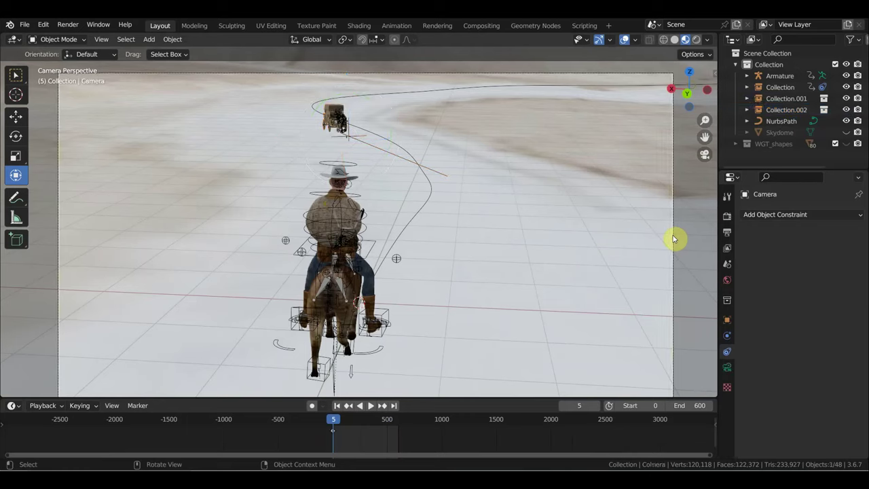
pyautogui.scroll(-1, 516, 251)
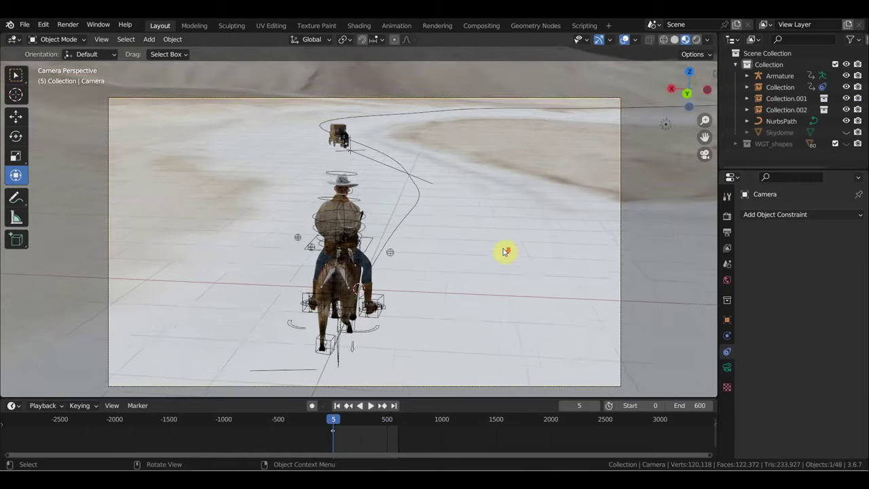
pyautogui.scroll(-1, 506, 252)
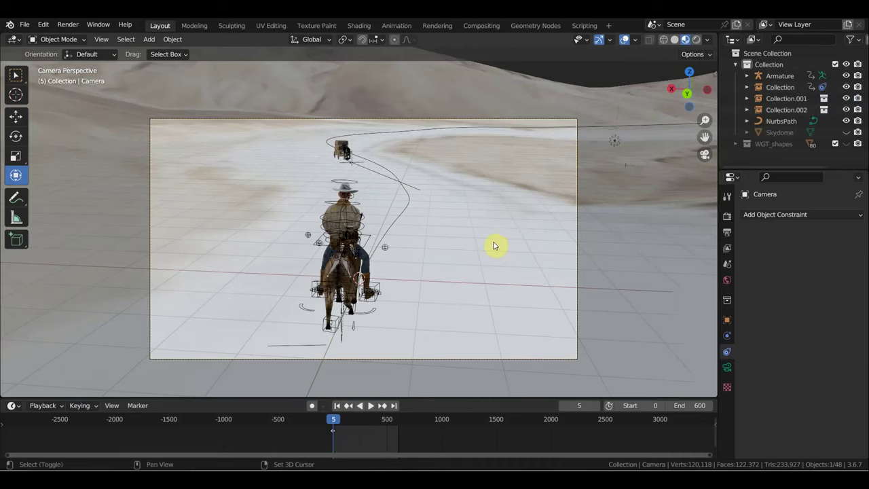
pyautogui.hotkey('shift', '`')
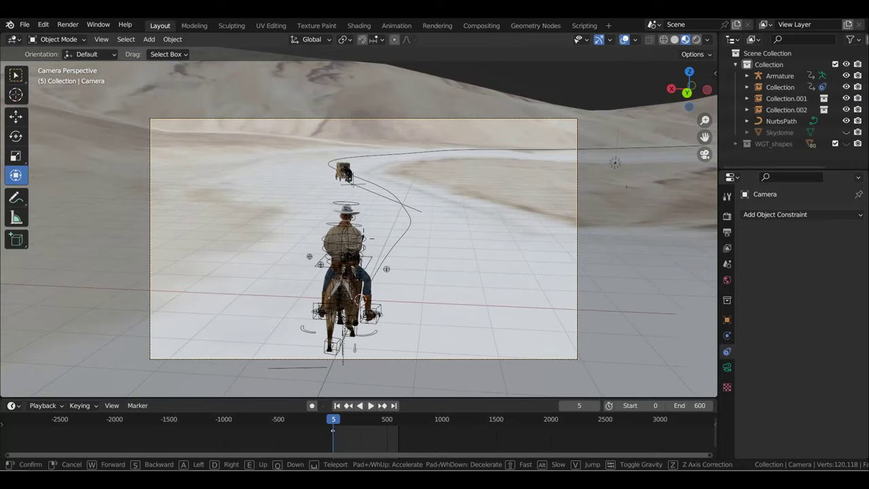
pyautogui.press('w')
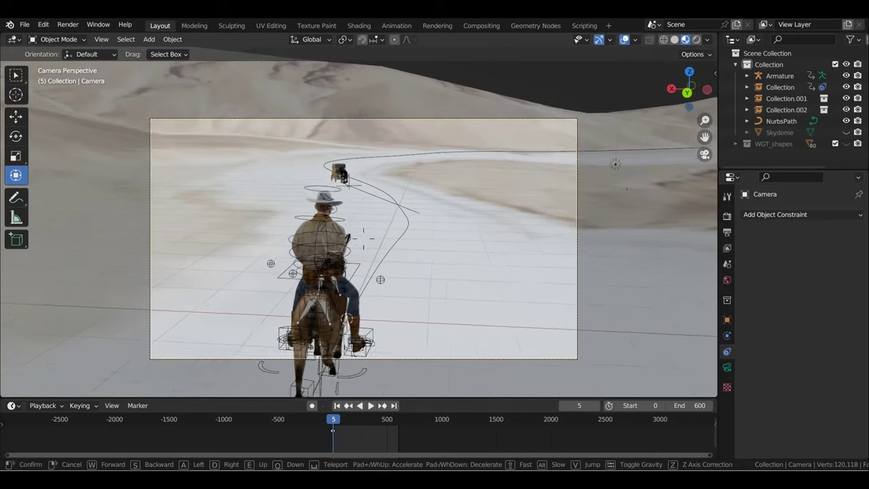
pyautogui.press('w')
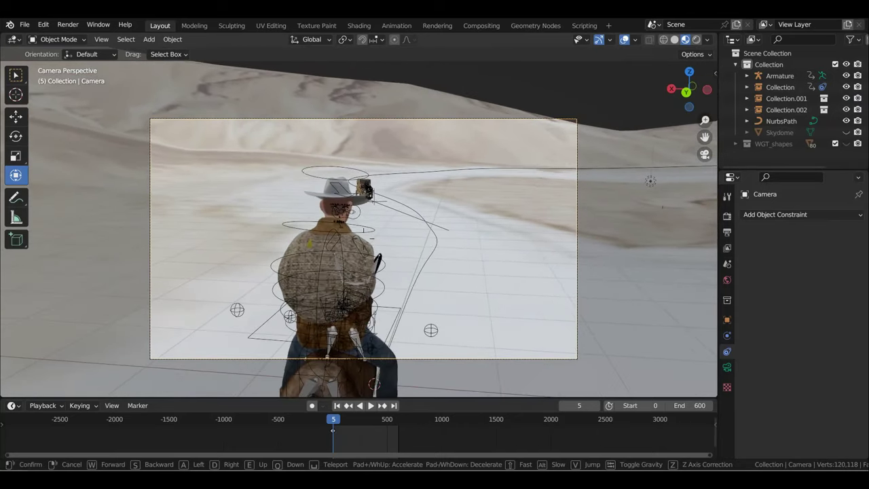
pyautogui.press('d')
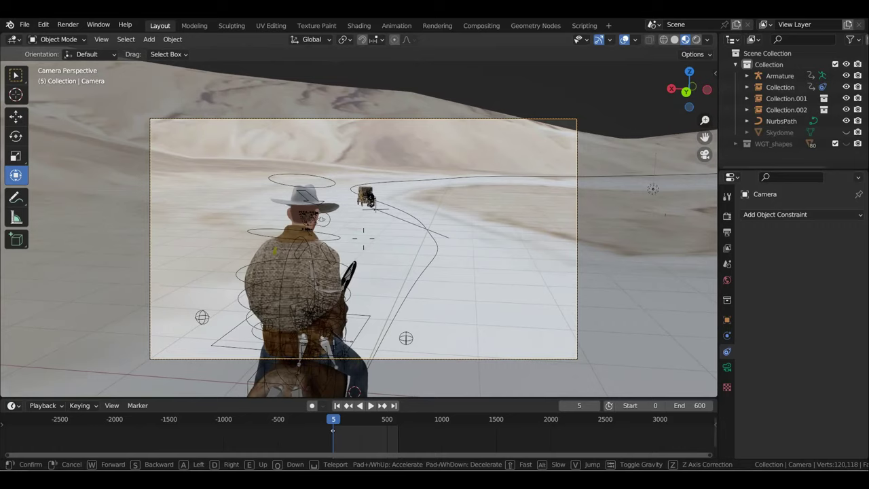
pyautogui.press('a')
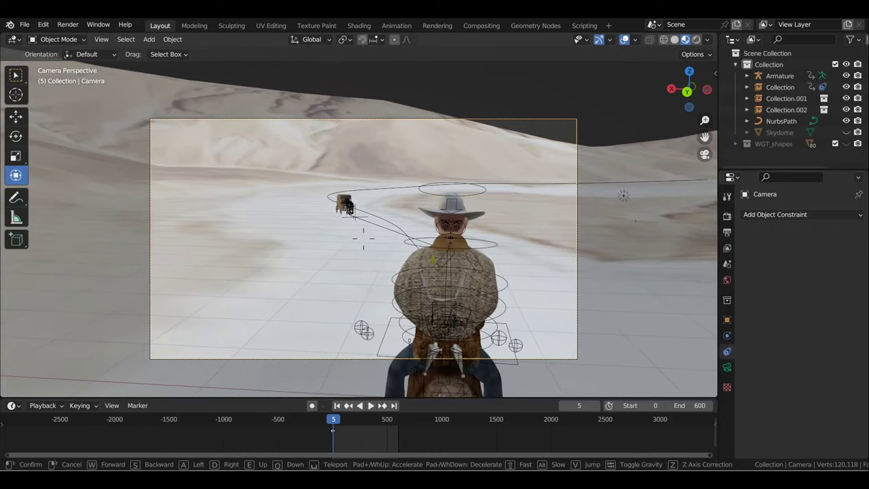
pyautogui.press('d')
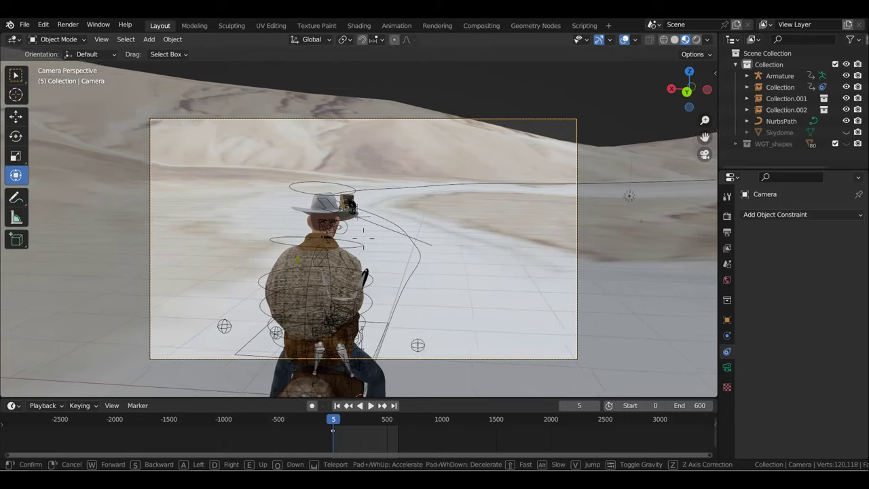
pyautogui.click(493, 240)
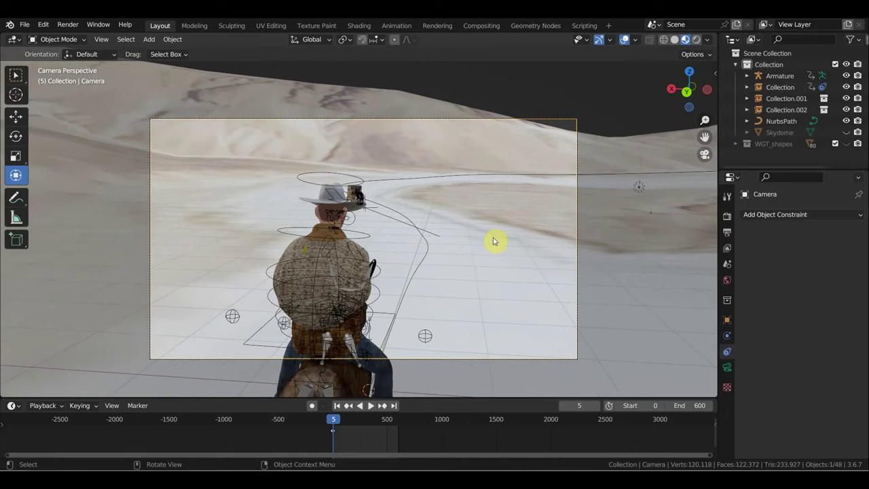
# Keyframe the camera's location and rotation, then preview playback from frame 1
pyautogui.press('i')
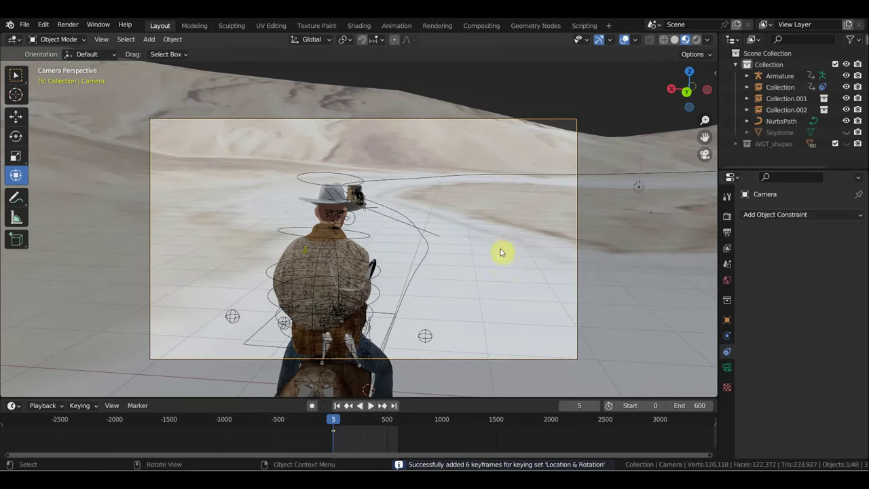
pyautogui.press('space')
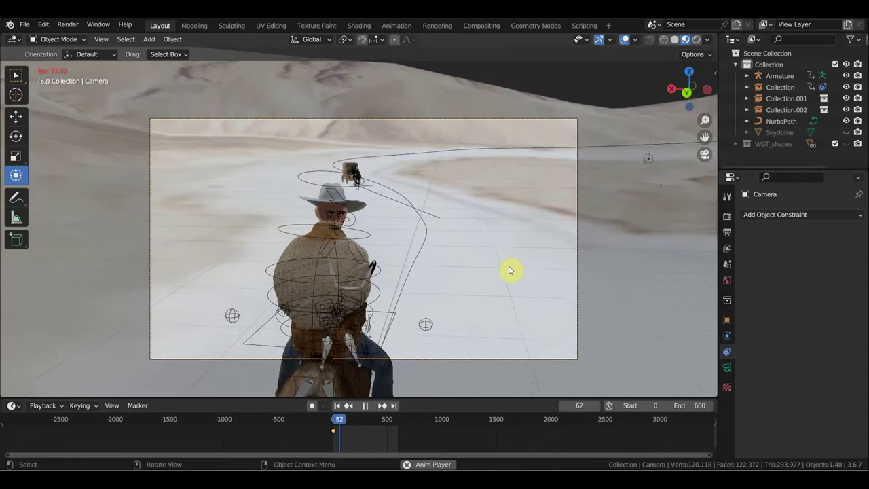
pyautogui.press('space')
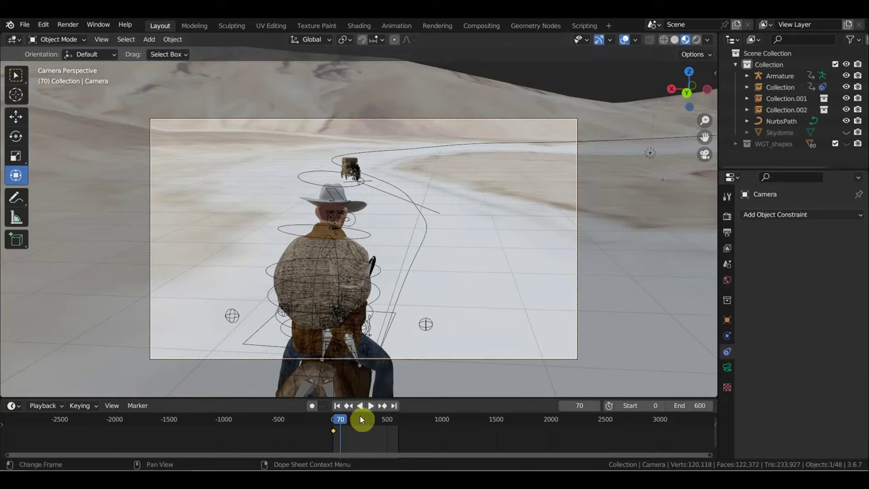
pyautogui.click(334, 423)
pyautogui.press('space')
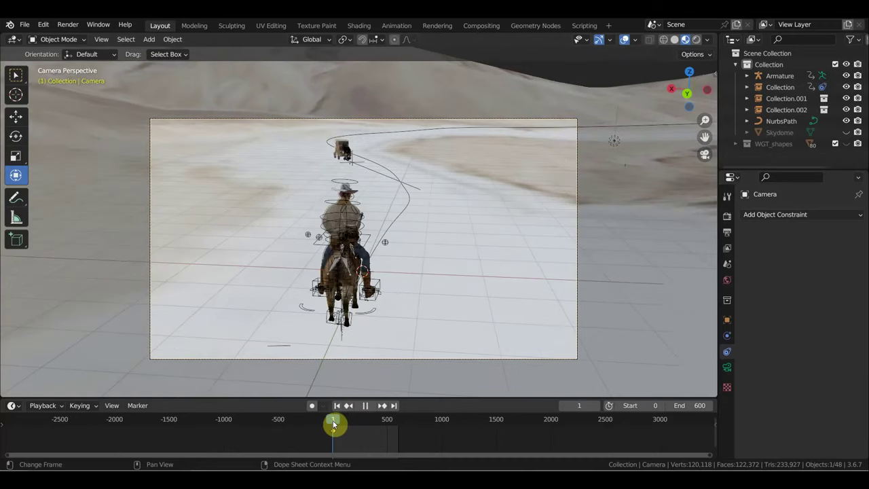
pyautogui.press('space')
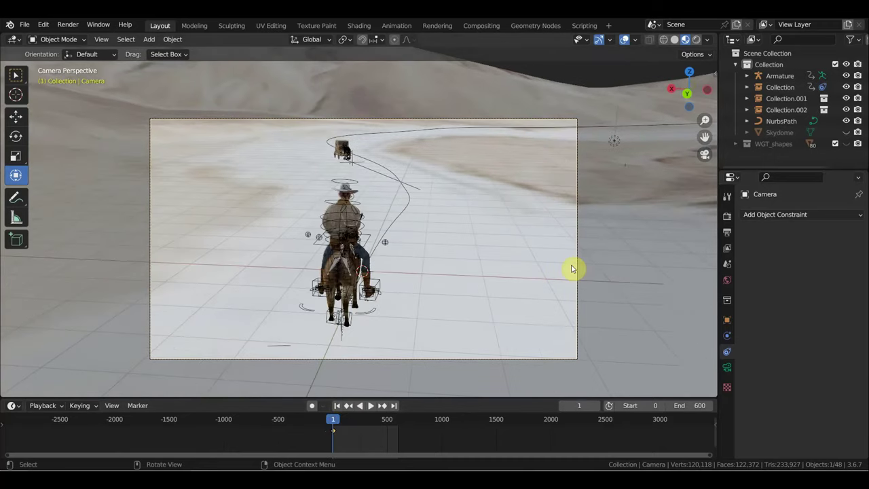
# Unparent the camera with Alt+P Clear Parent
pyautogui.click(578, 265)
pyautogui.click(577, 259)
pyautogui.hotkey('alt', 'p')
pyautogui.click(576, 259)
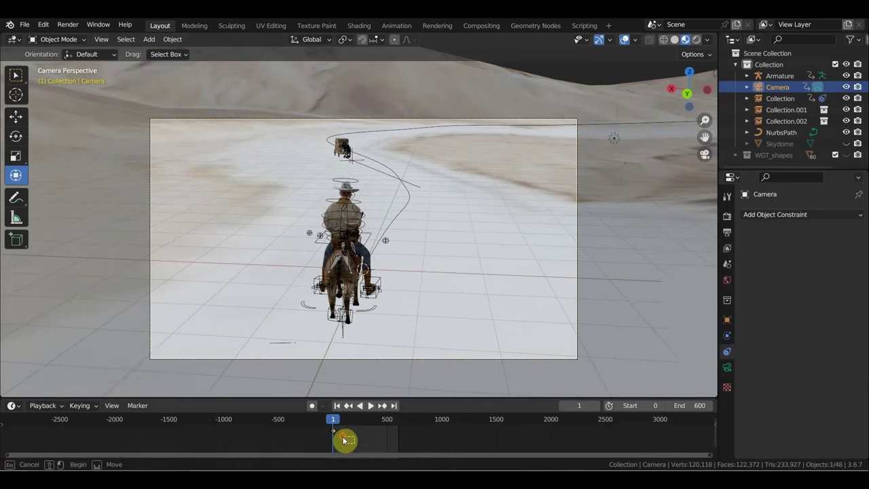
# Bring frame 1 into view on the timeline and play the animation to frame 40
pyautogui.scroll(3, 342, 438)
pyautogui.scroll(3, 346, 445)
pyautogui.scroll(3, 339, 446)
pyautogui.scroll(2, 334, 444)
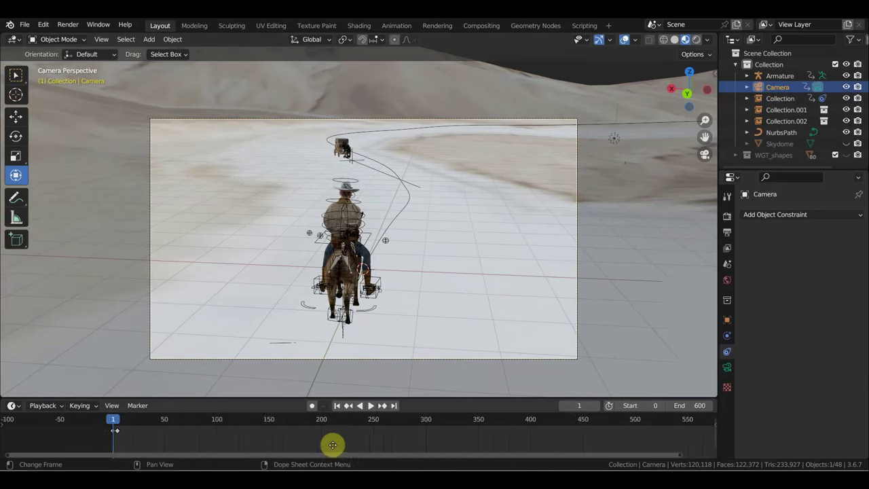
pyautogui.moveTo(330, 442); pyautogui.dragTo(510, 413, button='middle')
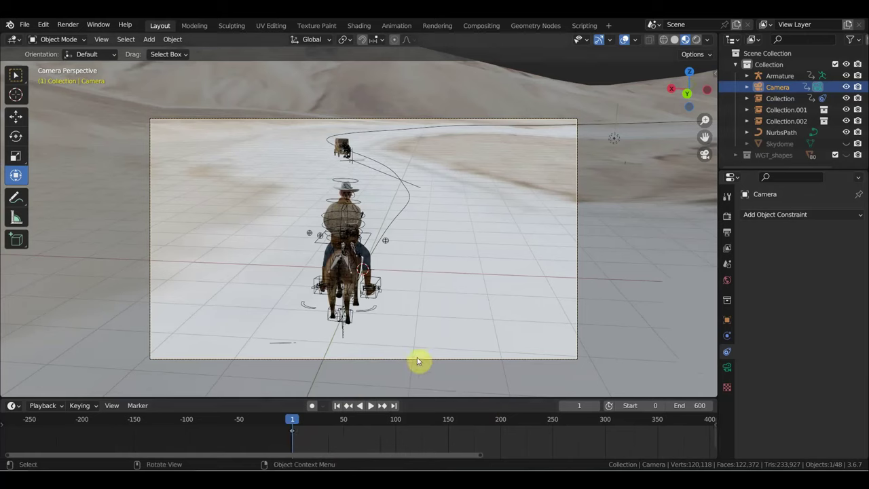
pyautogui.press('space')
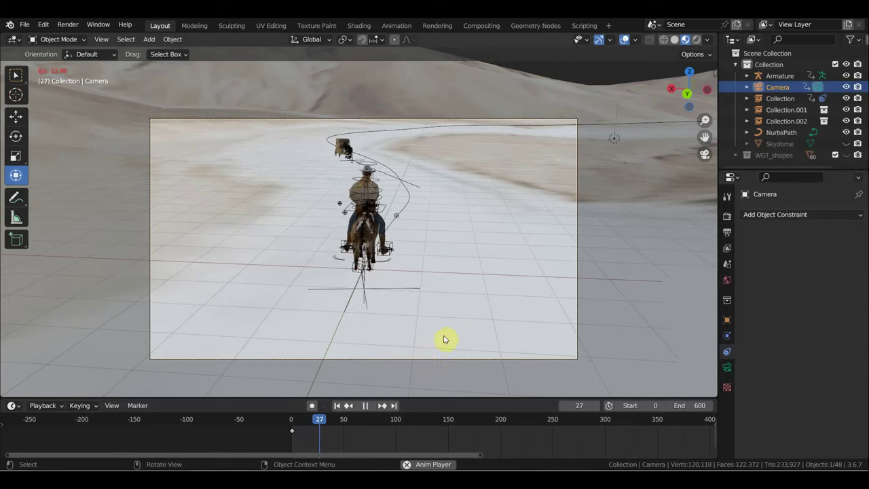
pyautogui.press('space')
pyautogui.press('shift')
pyautogui.keyDown('shift'); pyautogui.moveTo(468, 309); pyautogui.dragTo(459, 335, button='middle'); pyautogui.keyUp('shift')
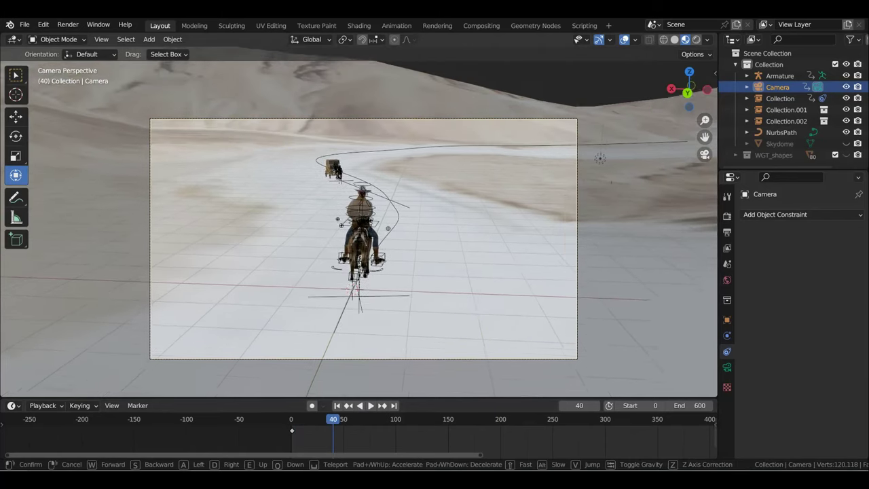
pyautogui.keyDown('shift'); pyautogui.rightClick(471, 297); pyautogui.keyUp('shift')
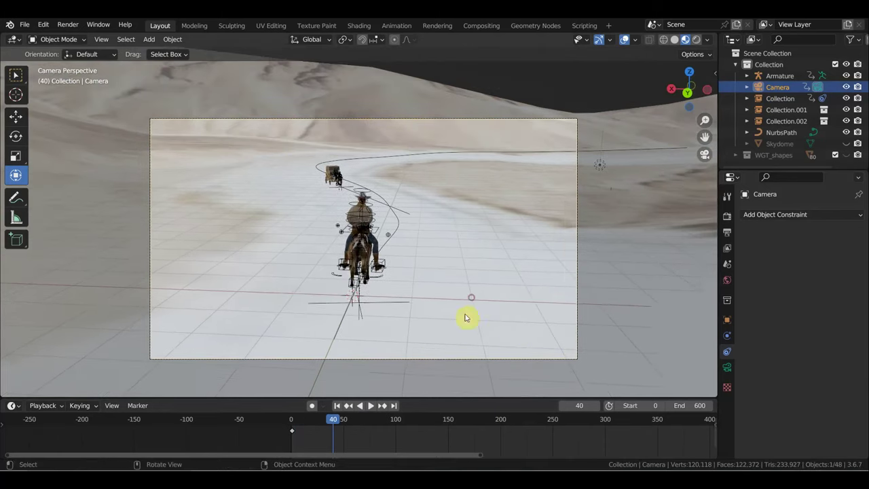
# At frame 88, reposition the camera with walk navigation and key its location and rotation
pyautogui.click(293, 423)
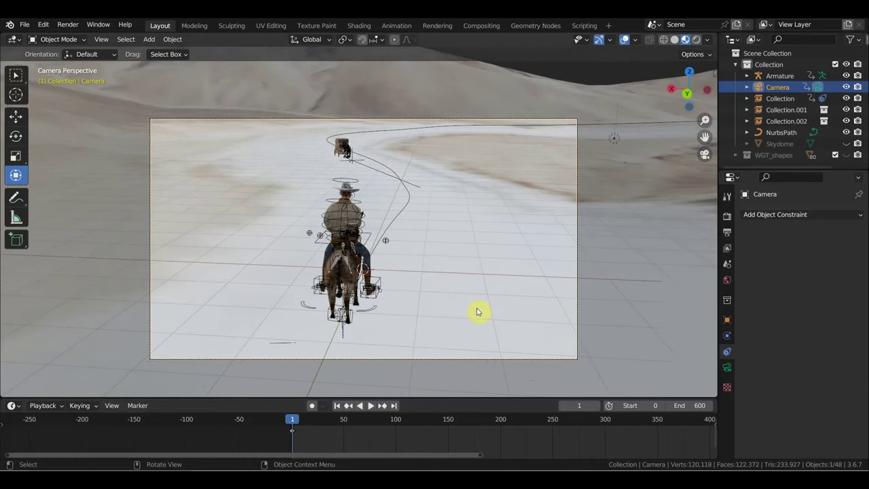
pyautogui.press('space')
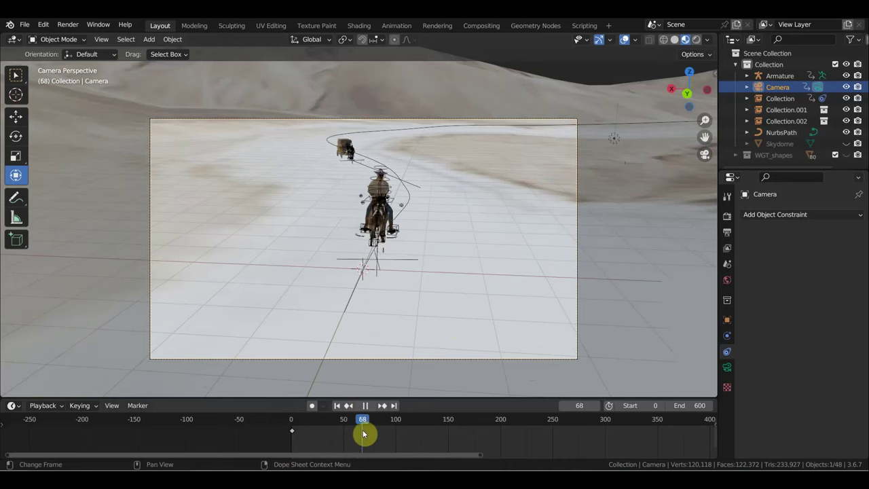
pyautogui.press('space')
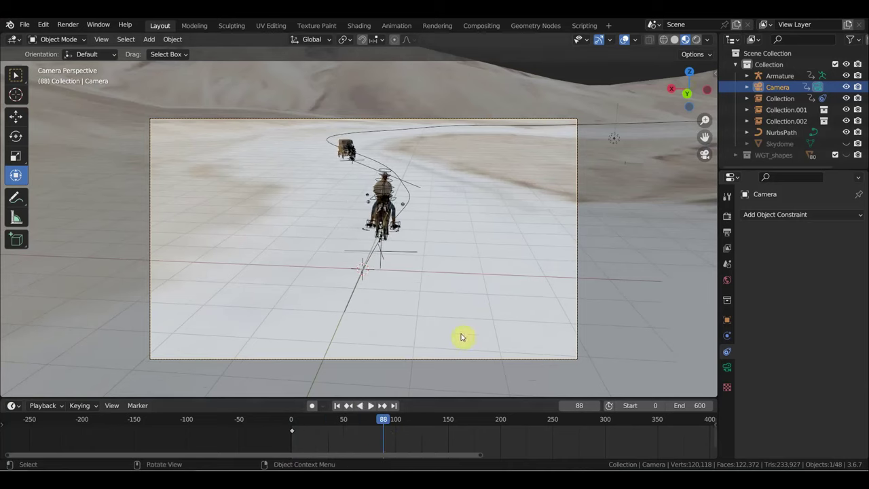
pyautogui.hotkey('shift', '`')
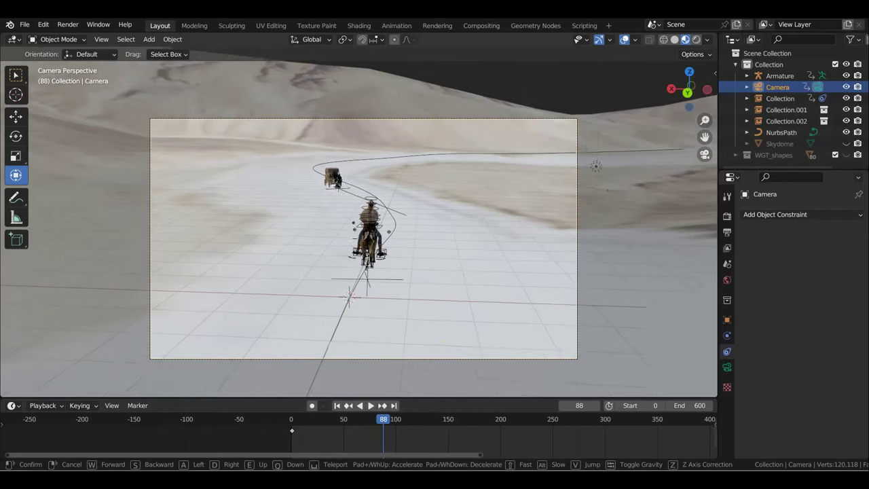
pyautogui.click(471, 321)
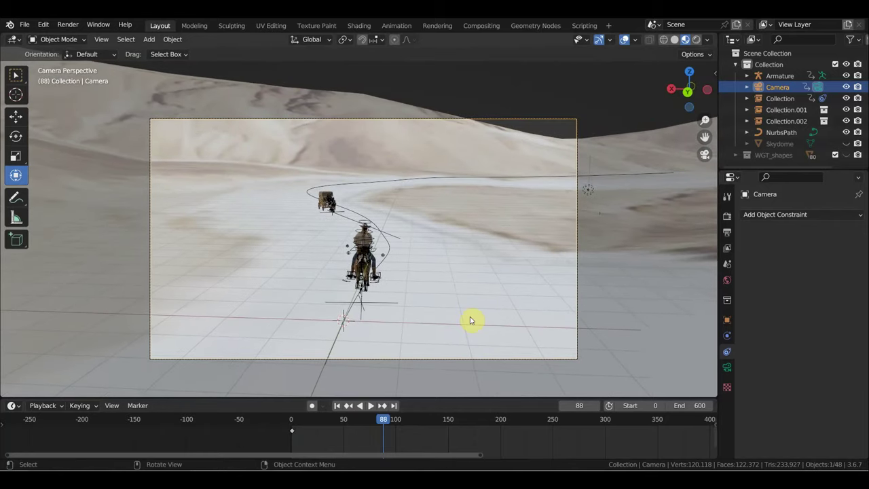
pyautogui.press('i')
# Scrub forward and preview the shot with overlays hidden, then shown again
pyautogui.moveTo(385, 420)
pyautogui.mouseDown()
pyautogui.moveTo(568, 440)
pyautogui.moveTo(648, 437)
pyautogui.mouseUp()
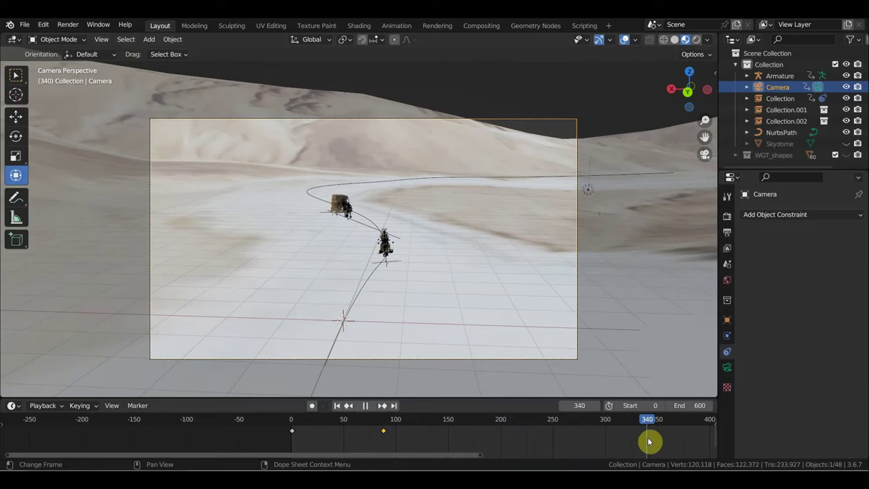
pyautogui.press('Home')
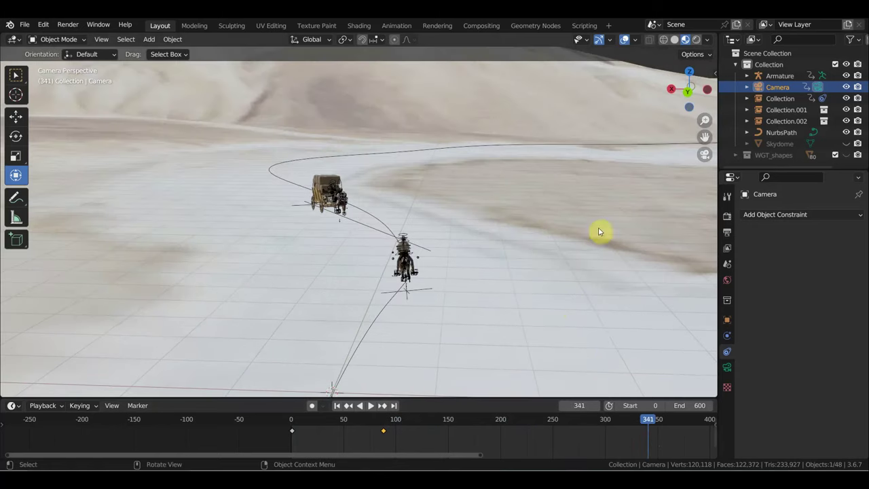
pyautogui.click(624, 39)
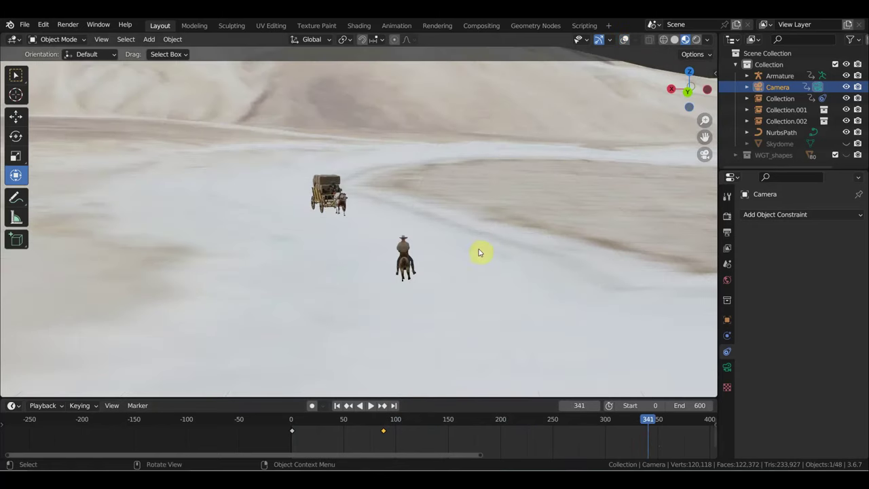
pyautogui.click(625, 39)
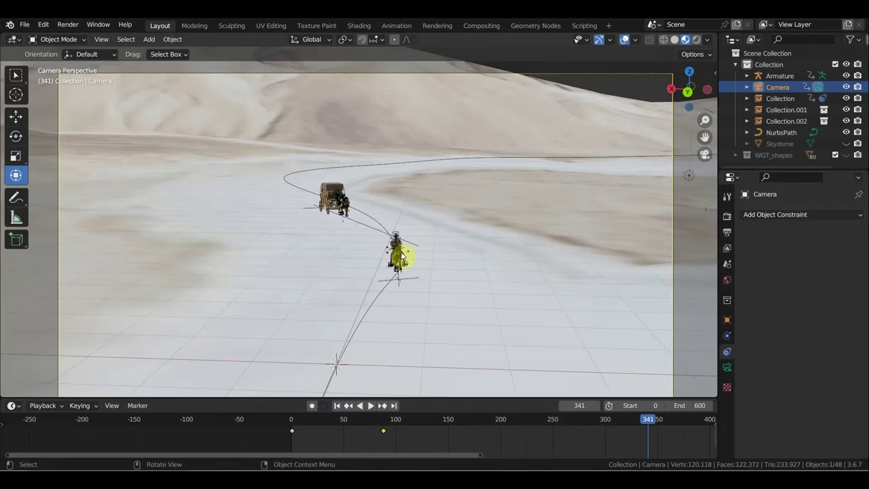
# Rotate the rider and its armature slightly and key their location and rotation
pyautogui.click(399, 250)
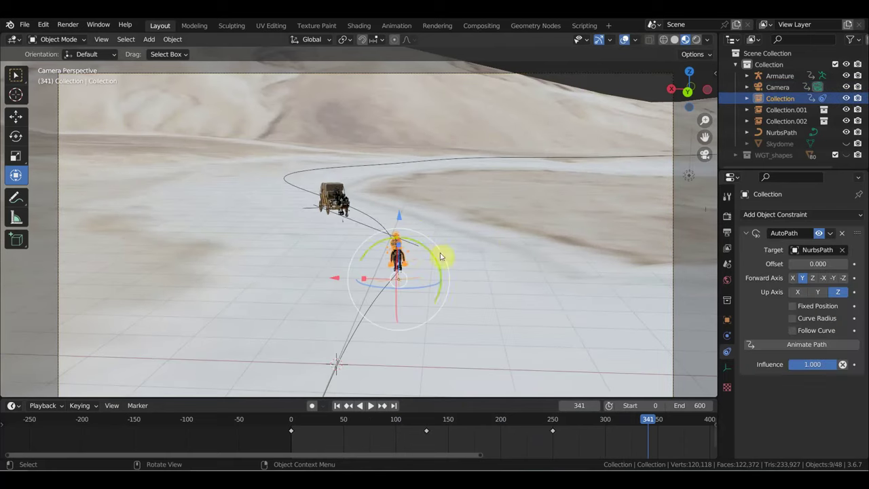
pyautogui.moveTo(440, 256)
pyautogui.mouseDown()
pyautogui.moveTo(448, 252)
pyautogui.moveTo(446, 265)
pyautogui.mouseUp()
pyautogui.scroll(5, 444, 268)
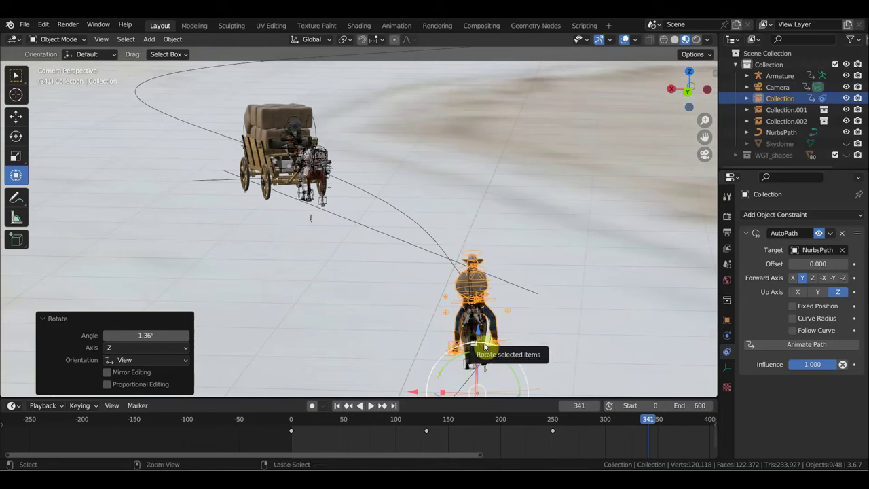
pyautogui.keyDown('shift'); pyautogui.click(485, 347); pyautogui.keyUp('shift')
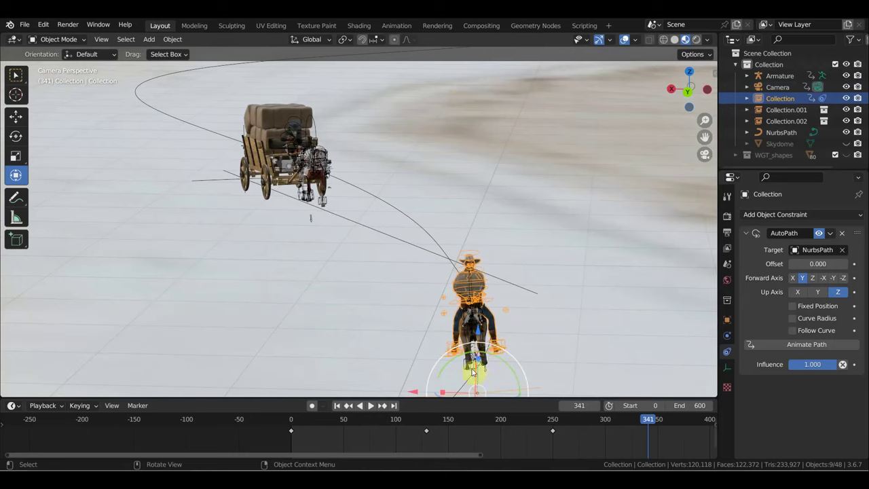
pyautogui.keyDown('shift'); pyautogui.click(473, 371); pyautogui.keyUp('shift')
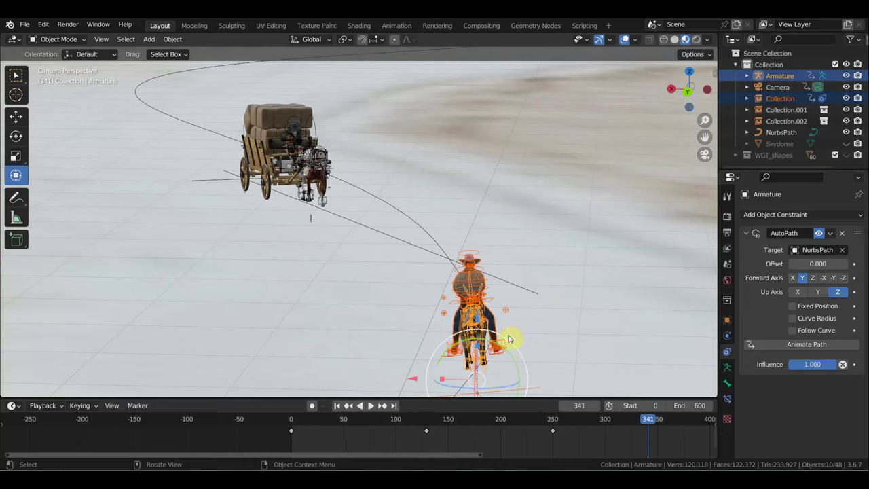
pyautogui.press('r')
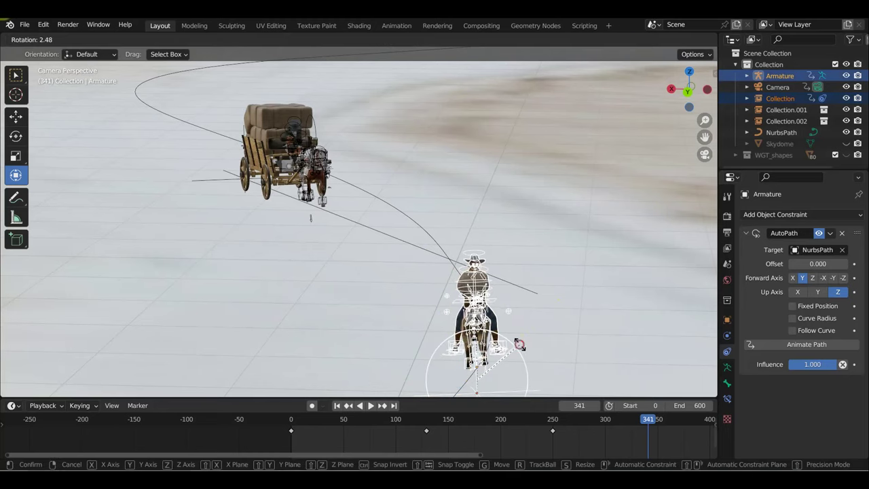
pyautogui.click(520, 333)
pyautogui.press('i')
# Play the animation through to frame 435 and zoom out on the scene
pyautogui.moveTo(574, 327); pyautogui.dragTo(545, 315, button='middle')
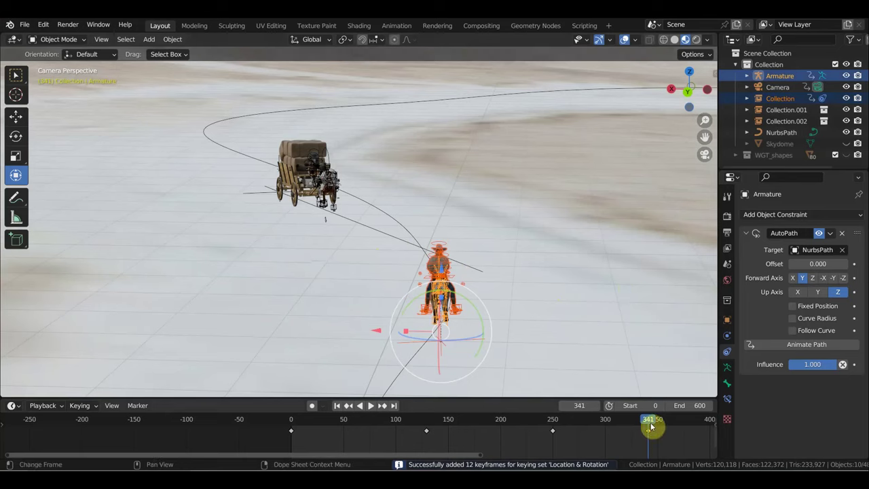
pyautogui.click(627, 423)
pyautogui.press('space')
pyautogui.moveTo(628, 422)
pyautogui.mouseDown()
pyautogui.moveTo(514, 418)
pyautogui.moveTo(684, 426)
pyautogui.mouseUp()
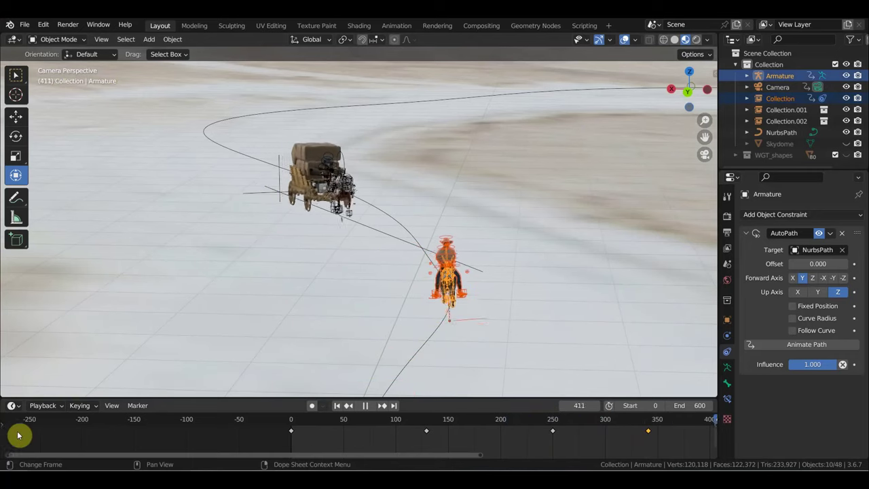
pyautogui.press('space')
pyautogui.scroll(-2, 380, 435)
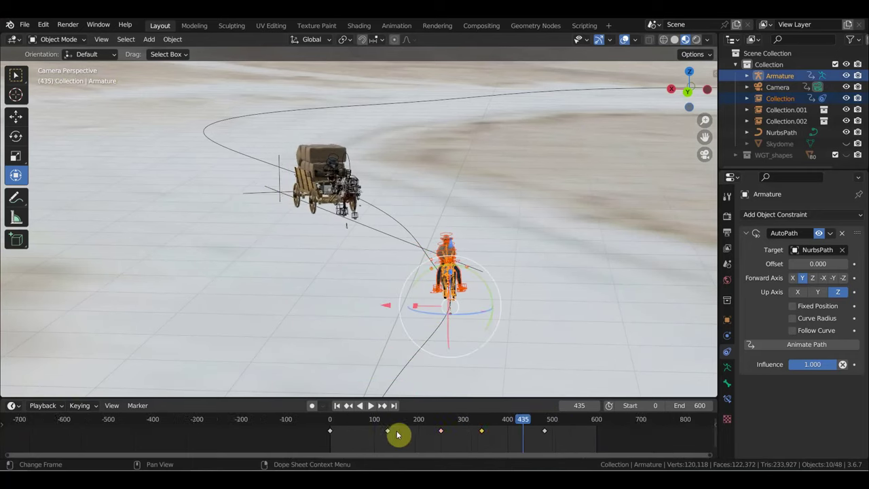
pyautogui.scroll(-2, 390, 434)
pyautogui.scroll(-2, 340, 431)
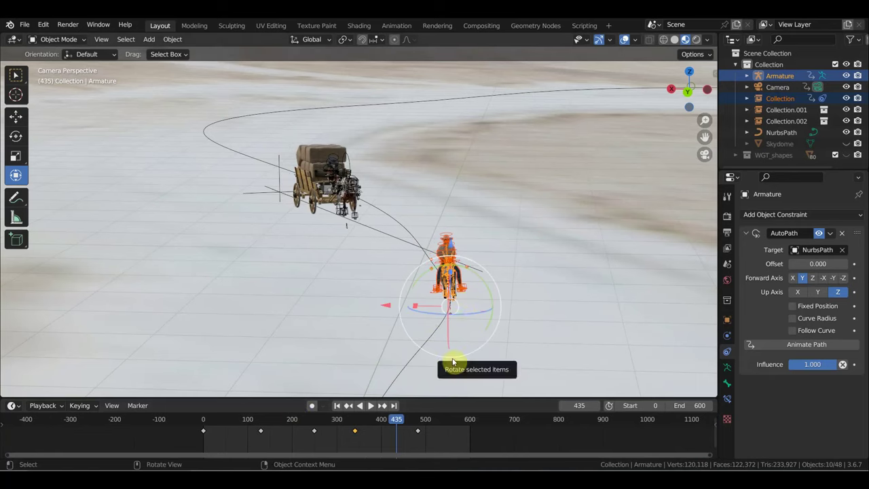
pyautogui.scroll(-3, 501, 315)
pyautogui.scroll(-1, 498, 313)
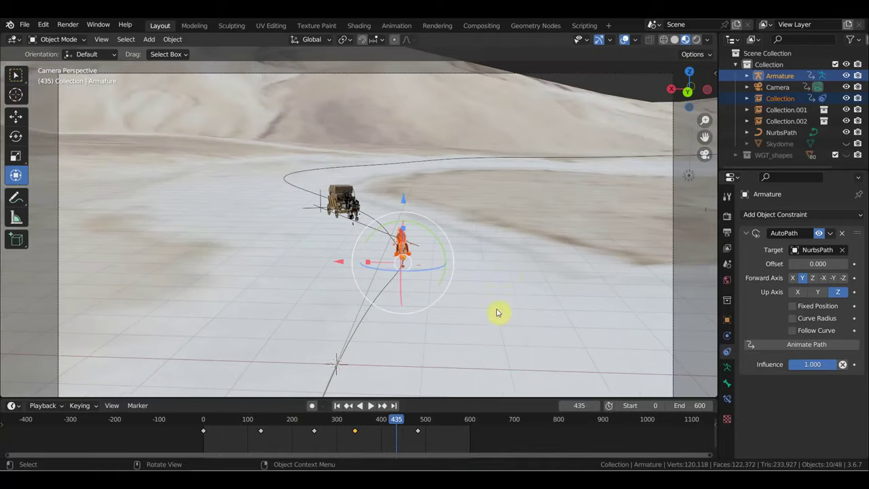
pyautogui.scroll(-2, 506, 275)
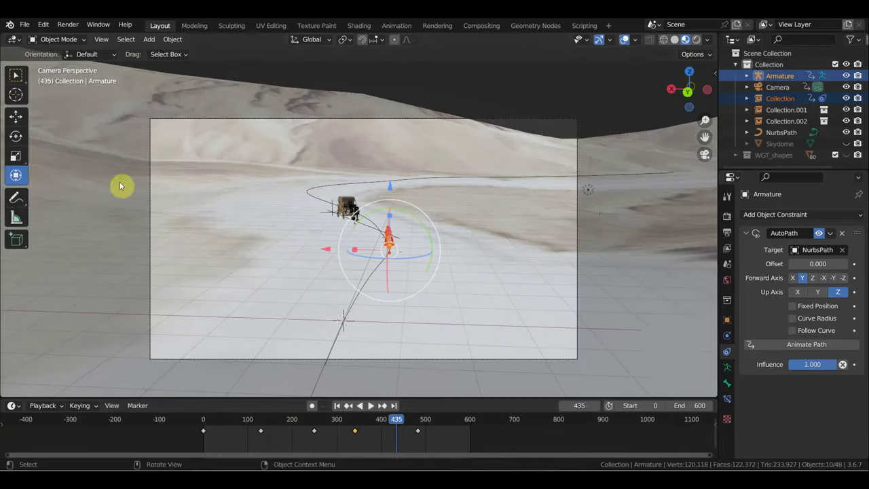
pyautogui.click(15, 74)
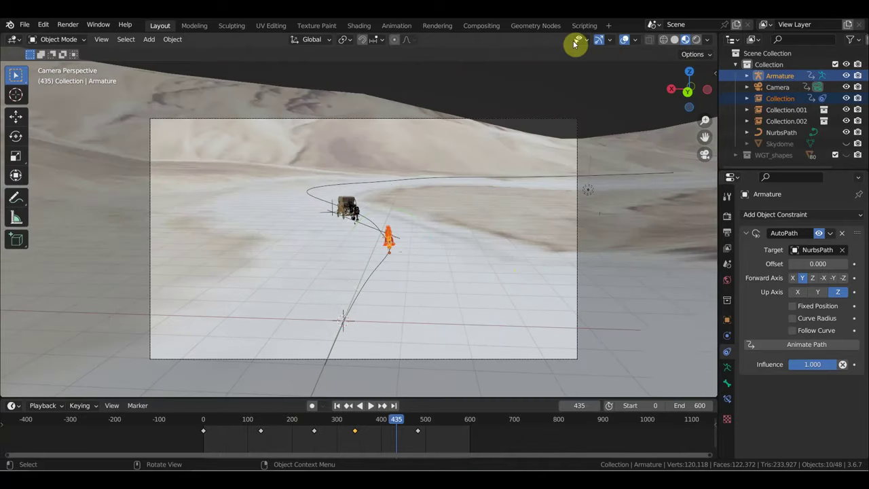
# Hide the overlays, jump to frame 250, then scrub back to about frame 190
pyautogui.click(624, 38)
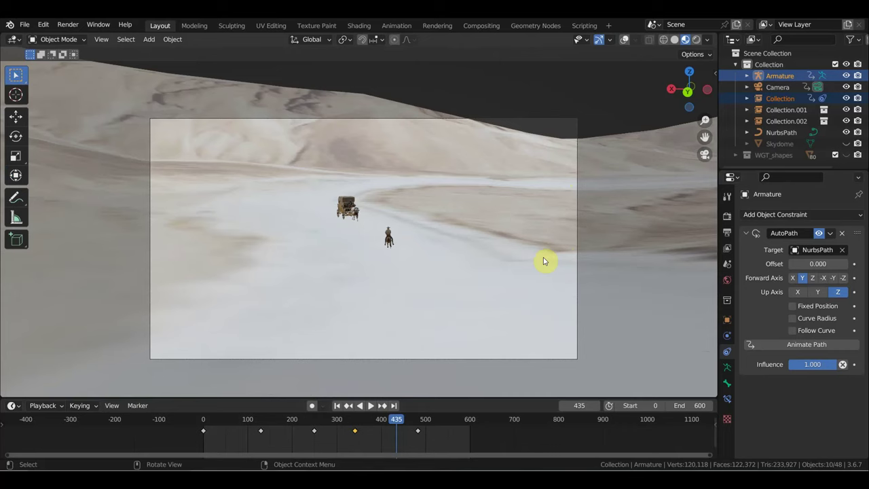
pyautogui.click(314, 426)
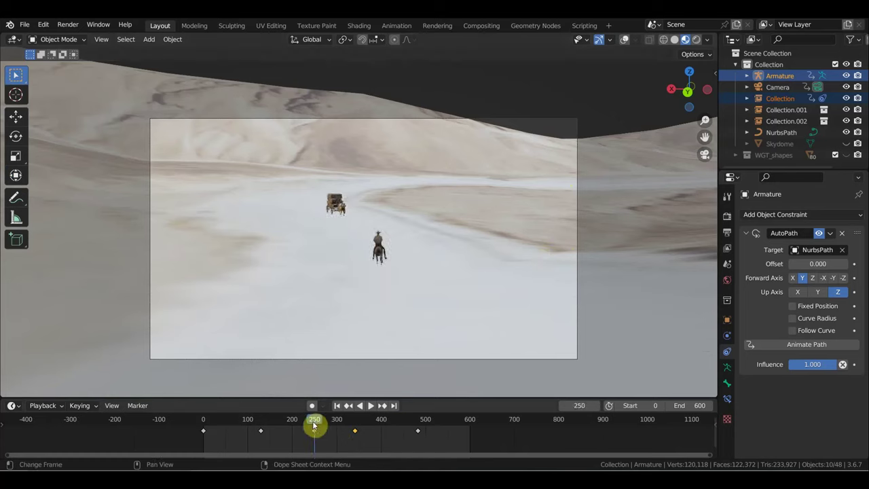
pyautogui.moveTo(314, 425)
pyautogui.mouseDown()
pyautogui.moveTo(202, 432)
pyautogui.moveTo(231, 431)
pyautogui.moveTo(265, 445)
pyautogui.mouseUp()
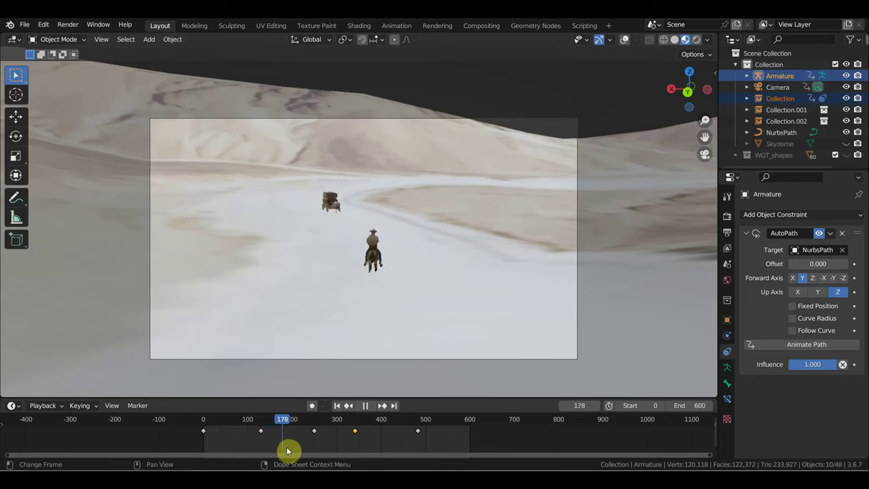
# Show overlays, select the Camera, and key its location and rotation at frame 189
pyautogui.click(577, 265)
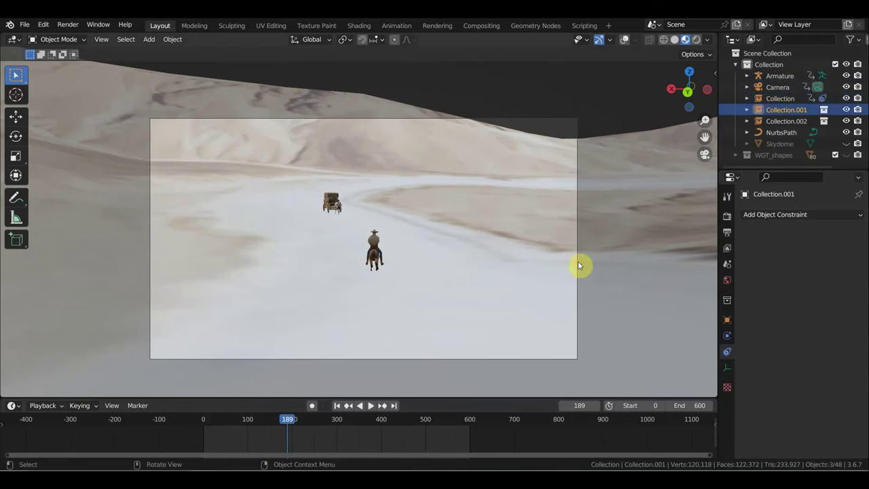
pyautogui.click(625, 39)
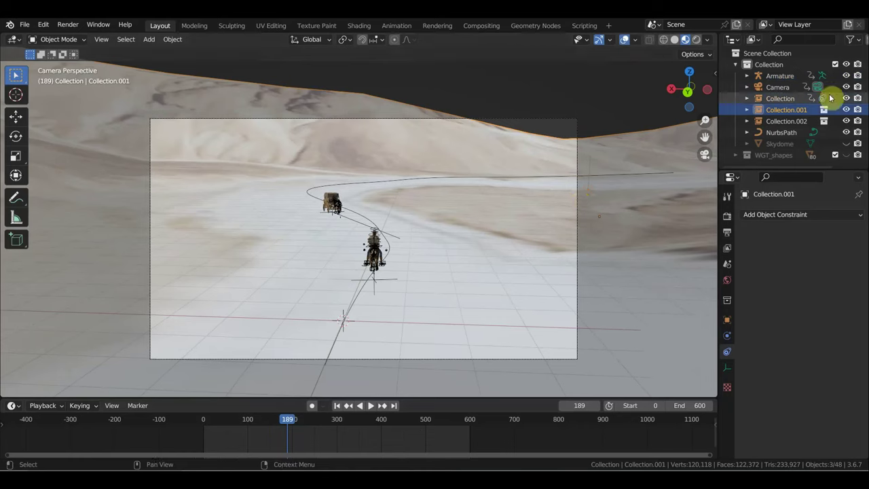
pyautogui.click(786, 87)
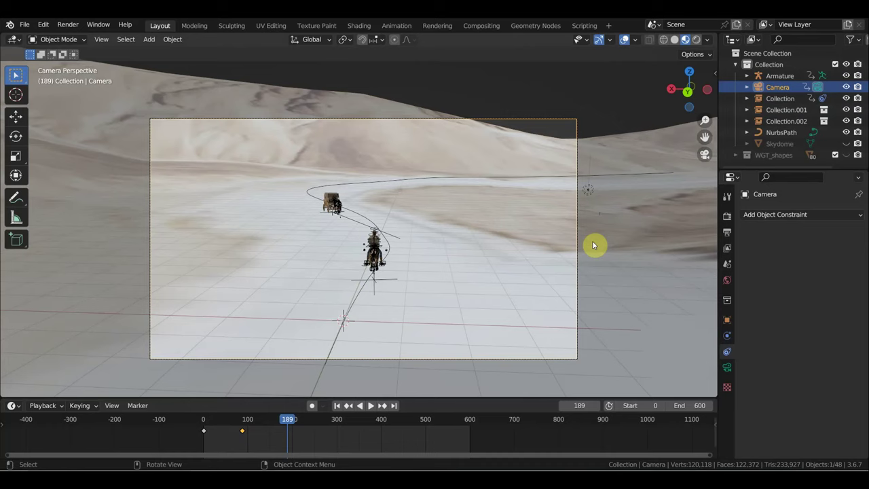
pyautogui.press('i')
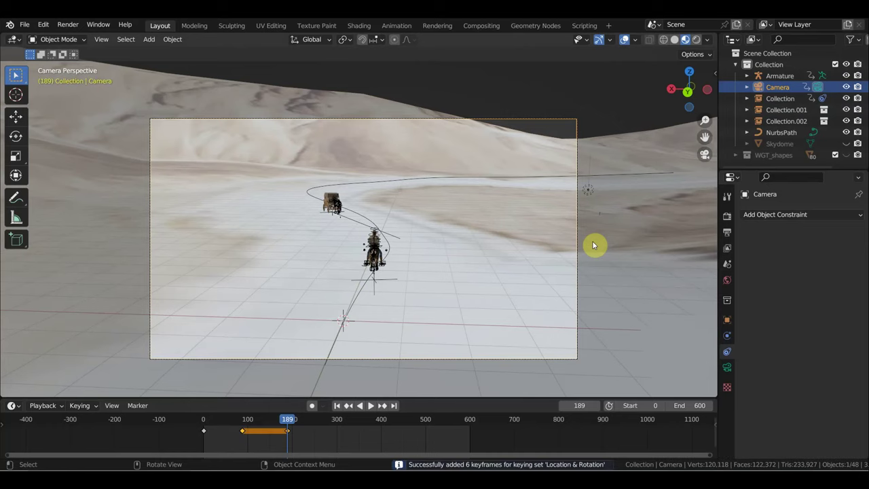
# Fly the camera close beside the wagon, re-key location and rotation, and play
pyautogui.hotkey('shift', '`')
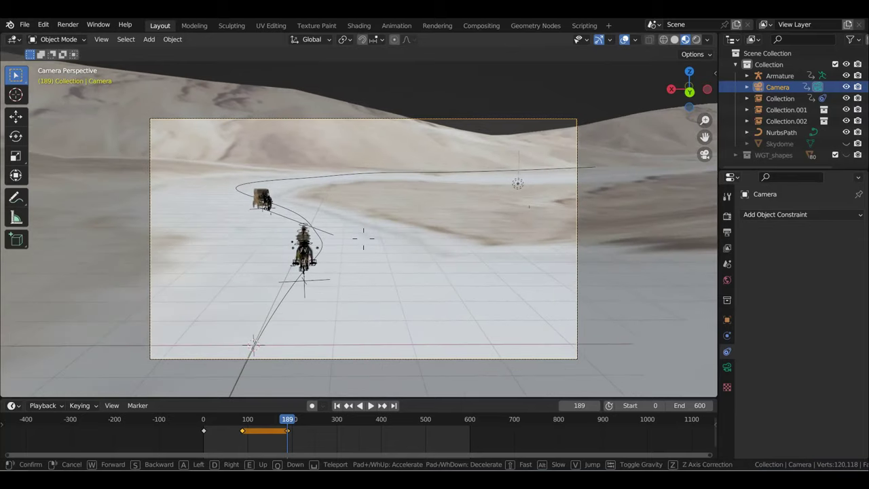
pyautogui.press('w')
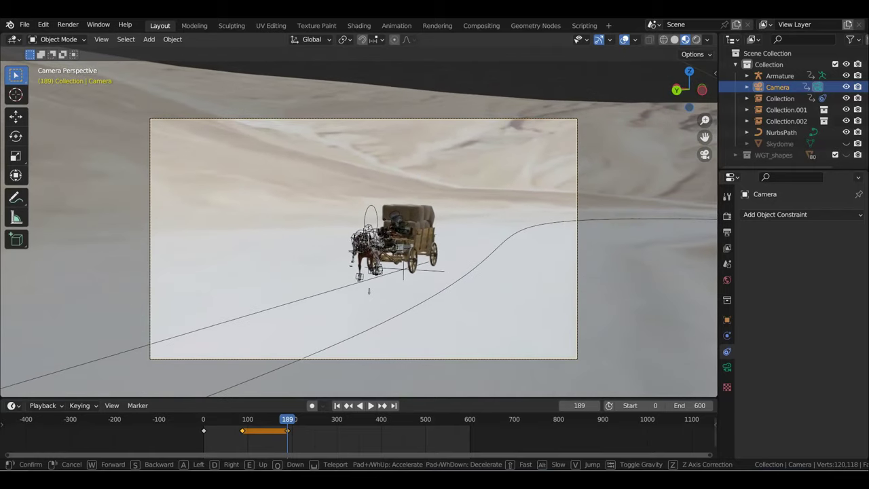
pyautogui.click(593, 245)
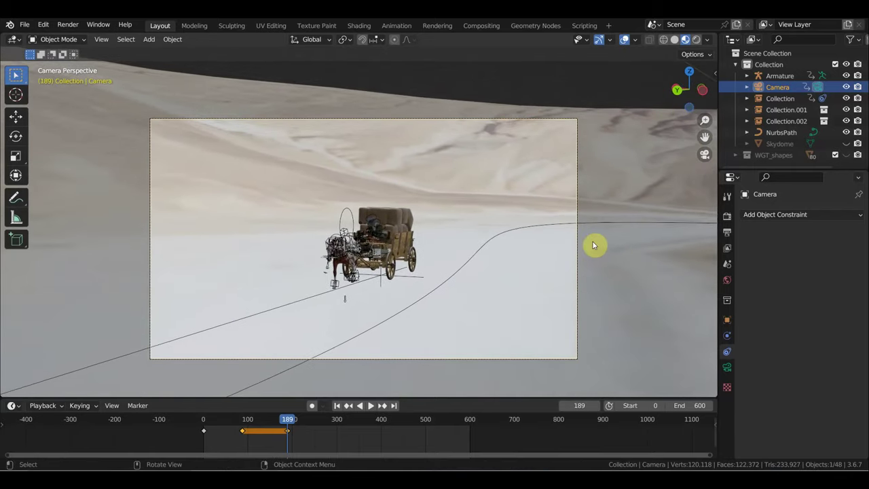
pyautogui.press('i')
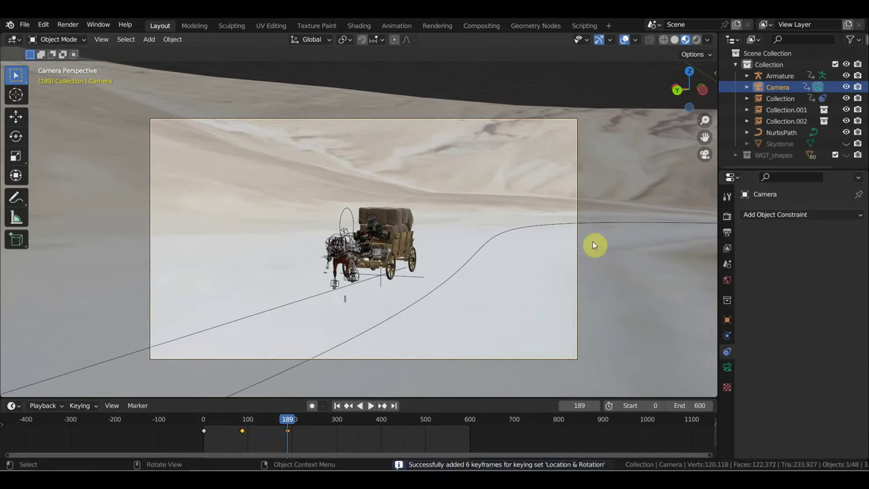
pyautogui.press('space')
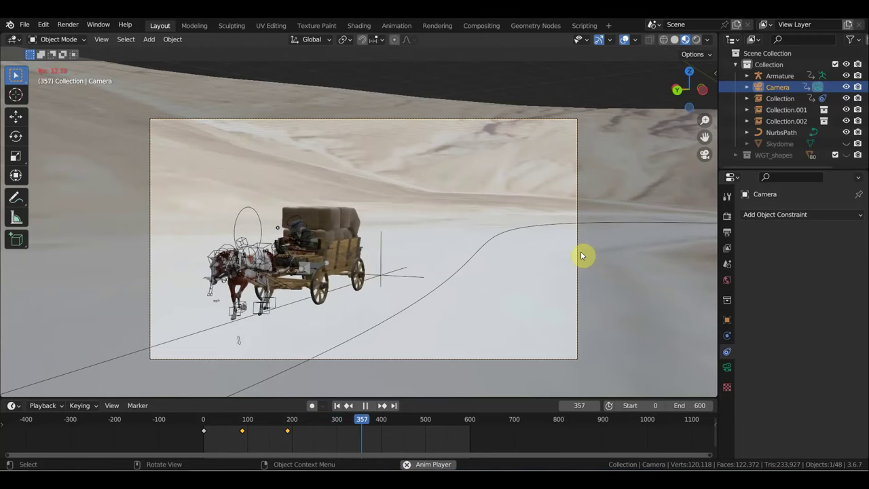
# Stop, resume, then pause the animation preview
pyautogui.click(364, 406)
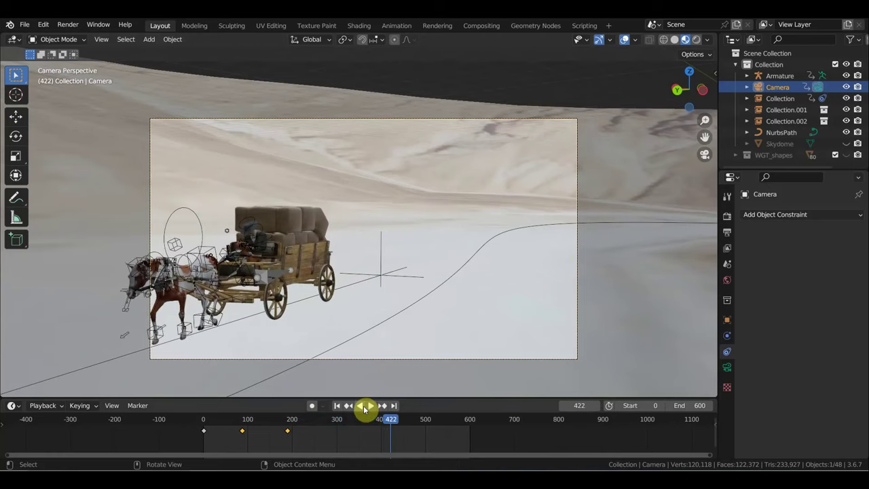
pyautogui.click(371, 406)
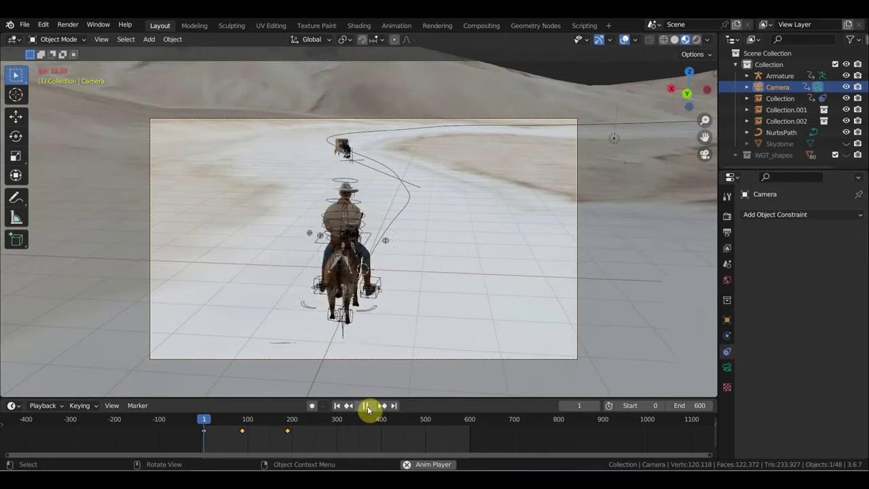
pyautogui.click(367, 406)
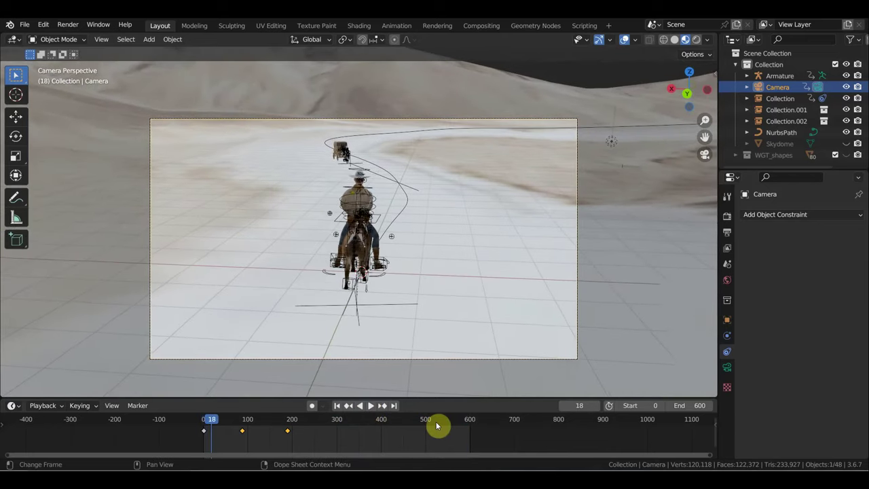
# At frame 605, aim the camera down the path and key its location and rotation
pyautogui.click(473, 423)
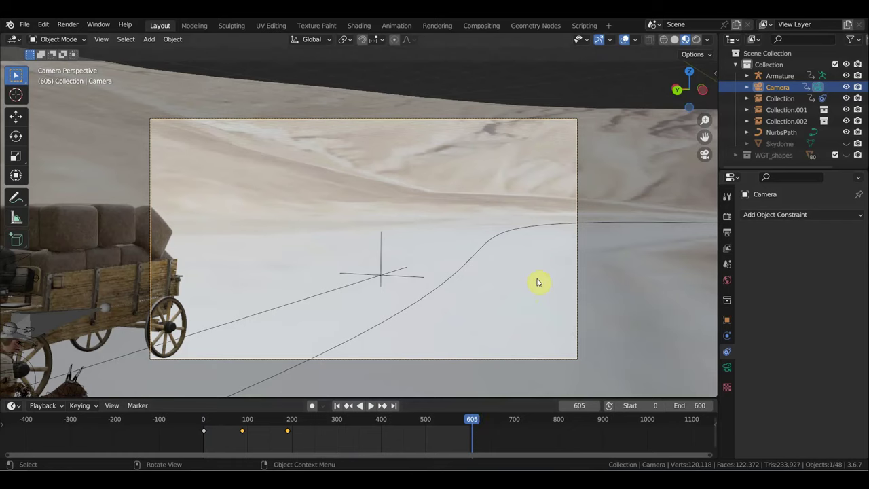
pyautogui.hotkey('shift', '`')
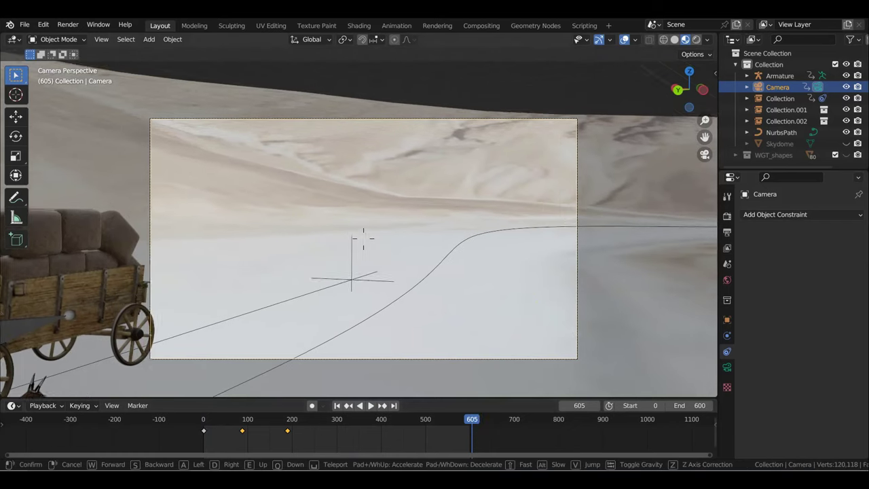
pyautogui.click(335, 271)
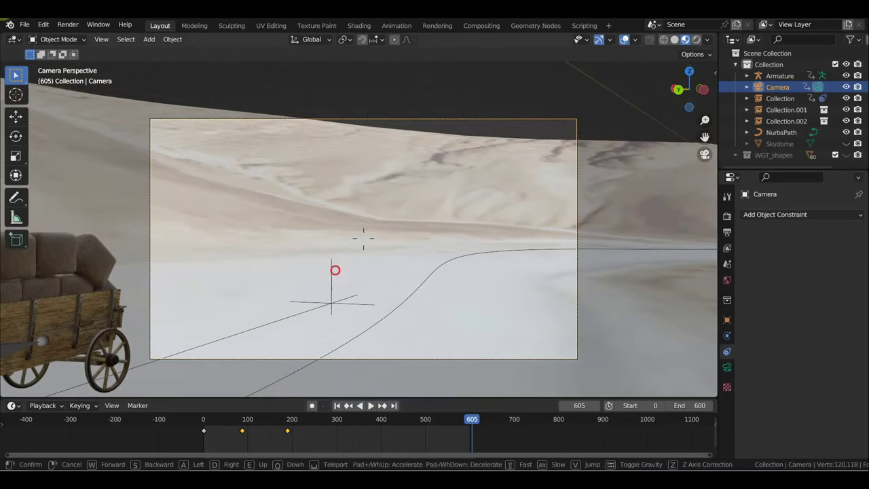
pyautogui.press('i')
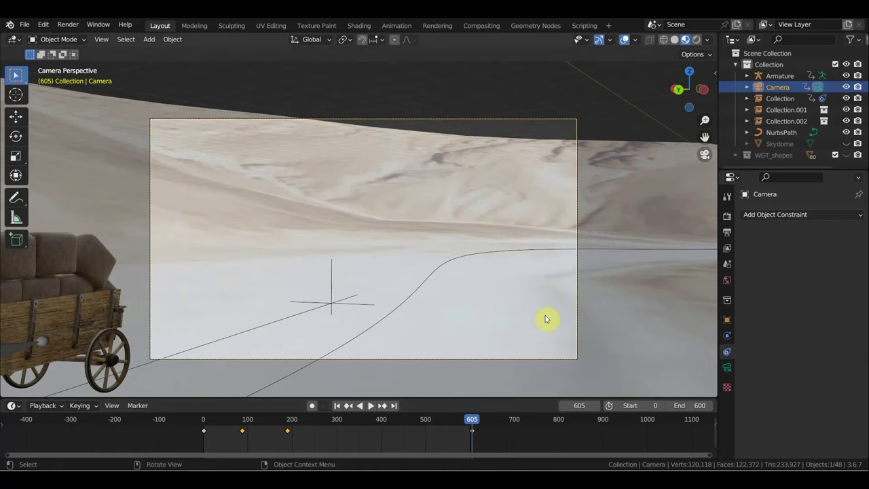
pyautogui.click(27, 28)
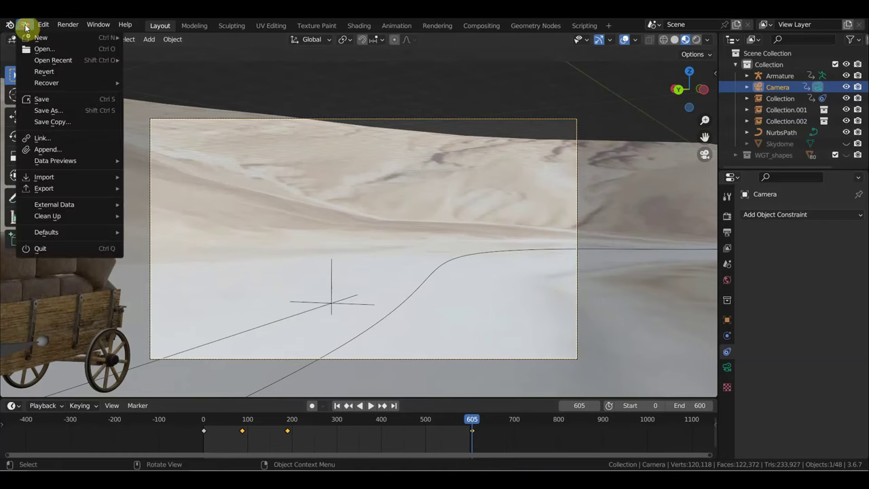
# Save the project as a new file 'герой запада сцена 4.blend' in the герой запада folder
pyautogui.click(65, 112)
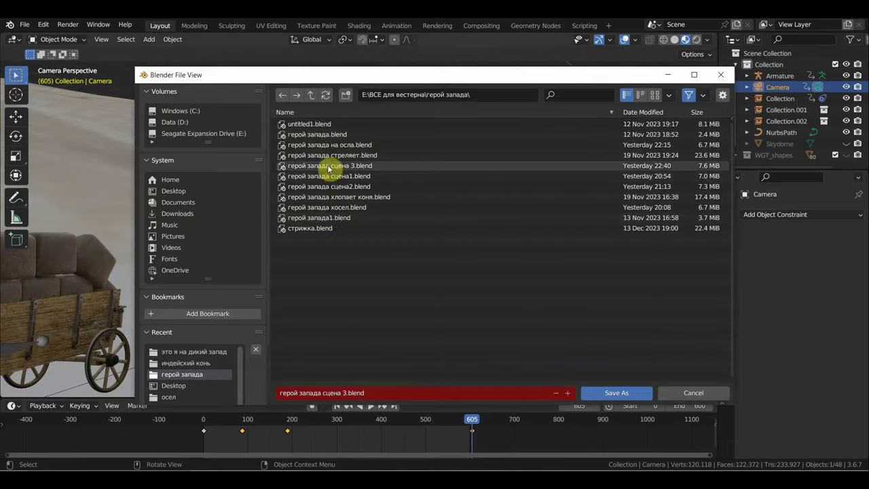
pyautogui.click(366, 165)
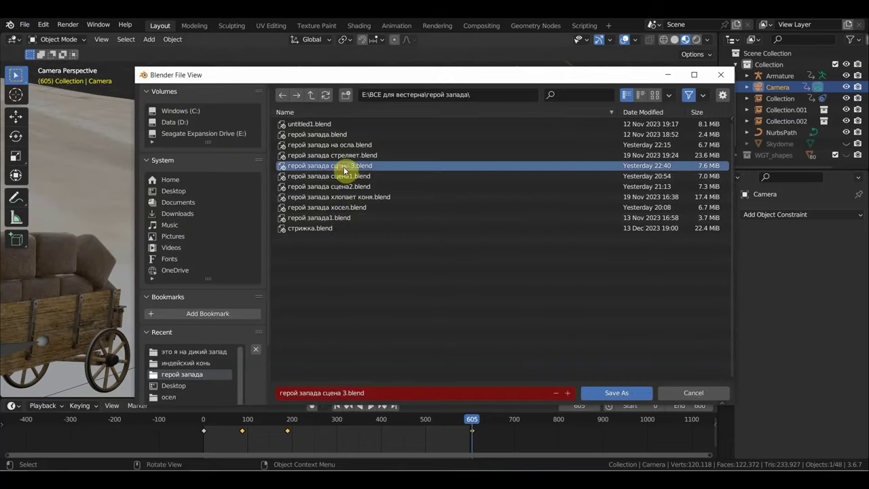
pyautogui.click(343, 393)
pyautogui.click(345, 393)
pyautogui.write('4')
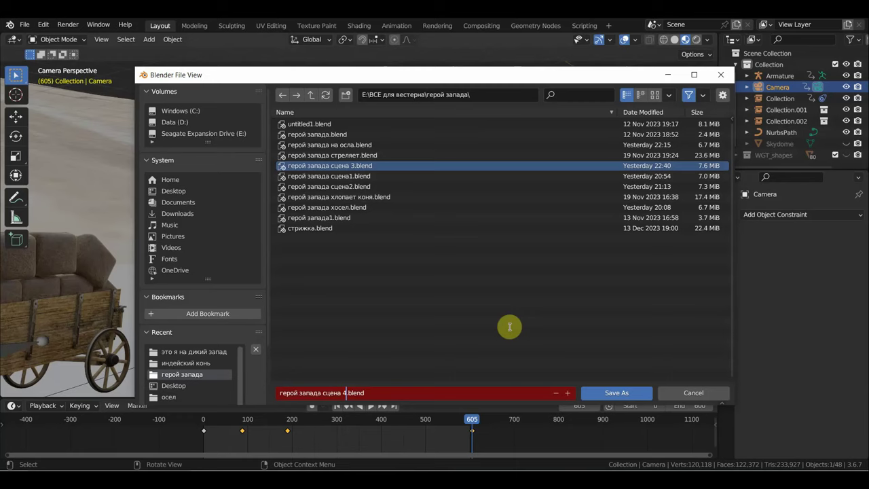
pyautogui.click(614, 394)
pyautogui.click(614, 395)
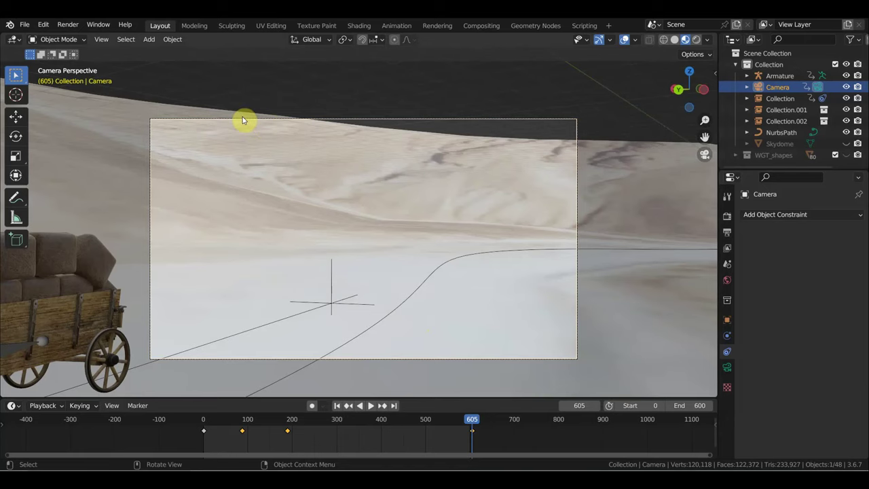
# Replay the animation from frame 0 and scrub through it to review the camera keyframes
pyautogui.click(204, 419)
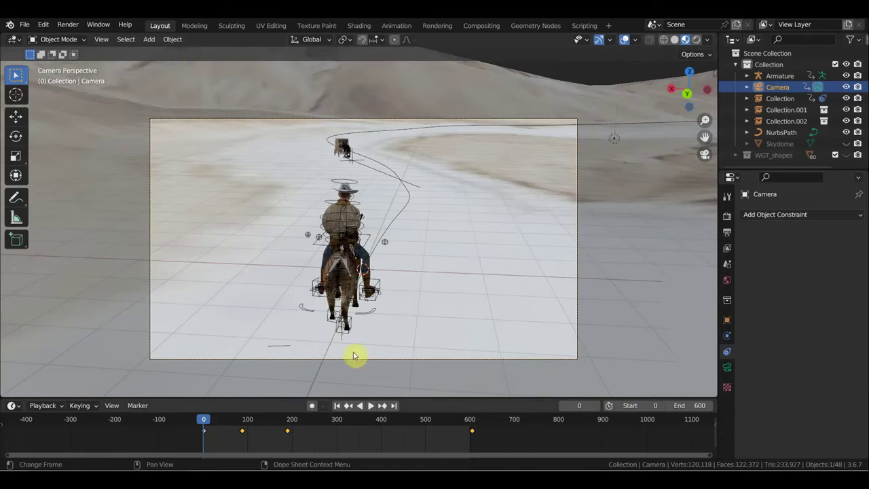
pyautogui.moveTo(493, 440); pyautogui.dragTo(226, 422)
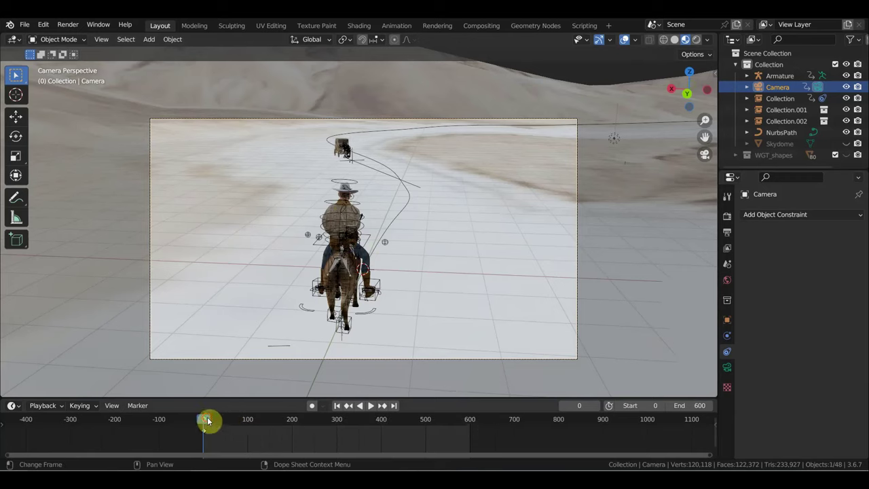
pyautogui.press('space')
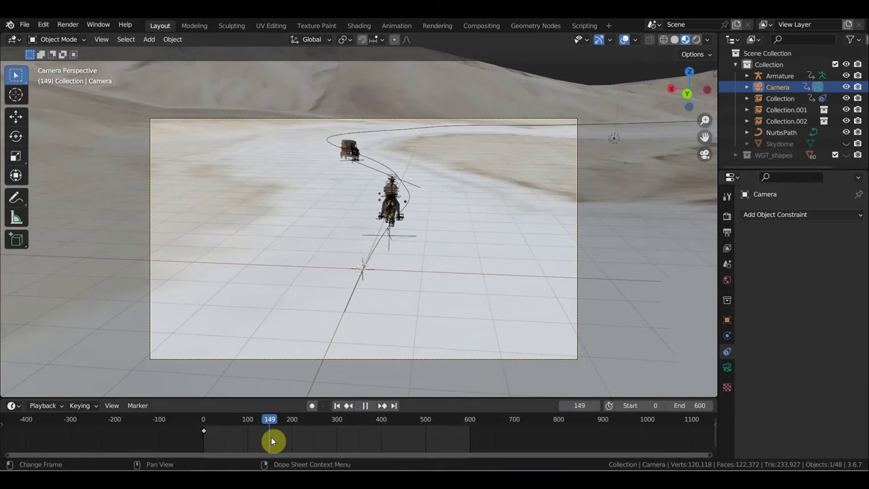
pyautogui.moveTo(272, 436); pyautogui.dragTo(292, 444)
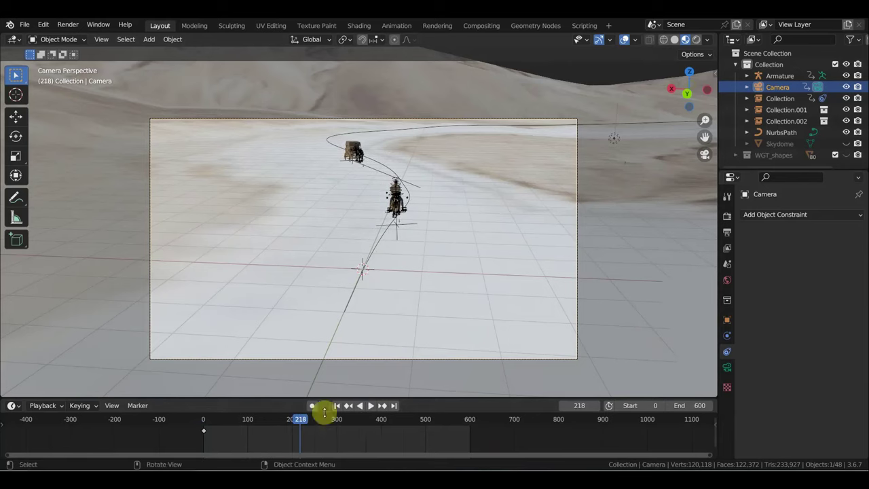
pyautogui.moveTo(243, 441); pyautogui.dragTo(186, 429)
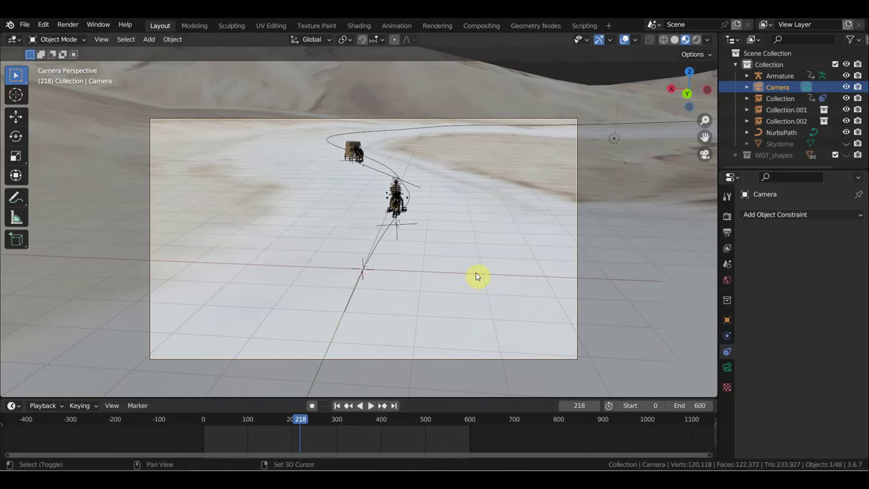
# Fly the camera in close on the wagon at frame 218 and keyframe its location and rotation
pyautogui.hotkey('shift', '`')
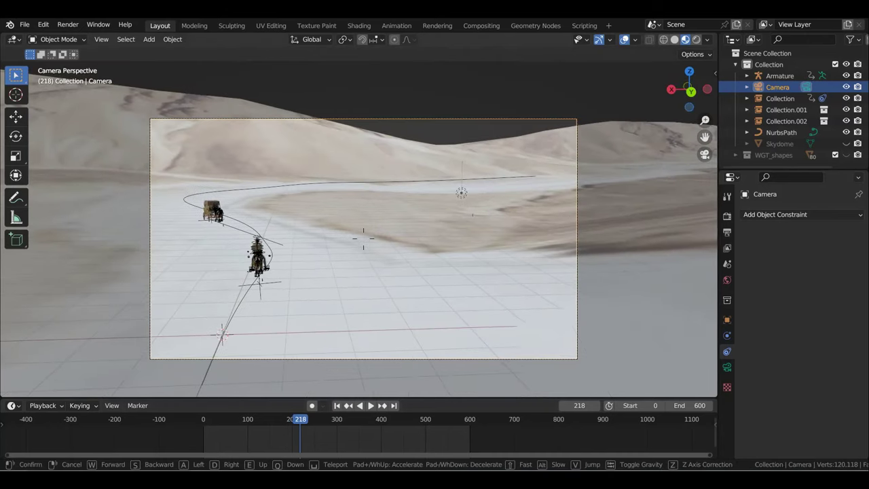
pyautogui.press('w')
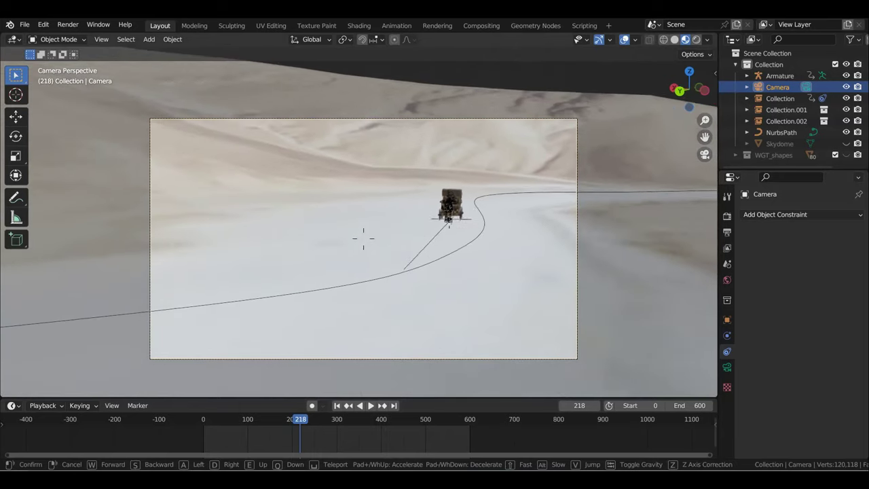
pyautogui.press('w')
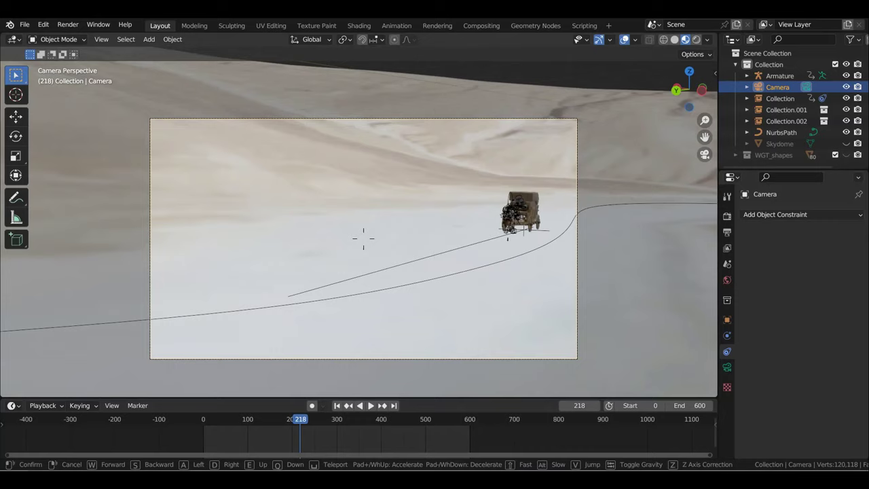
pyautogui.press('w')
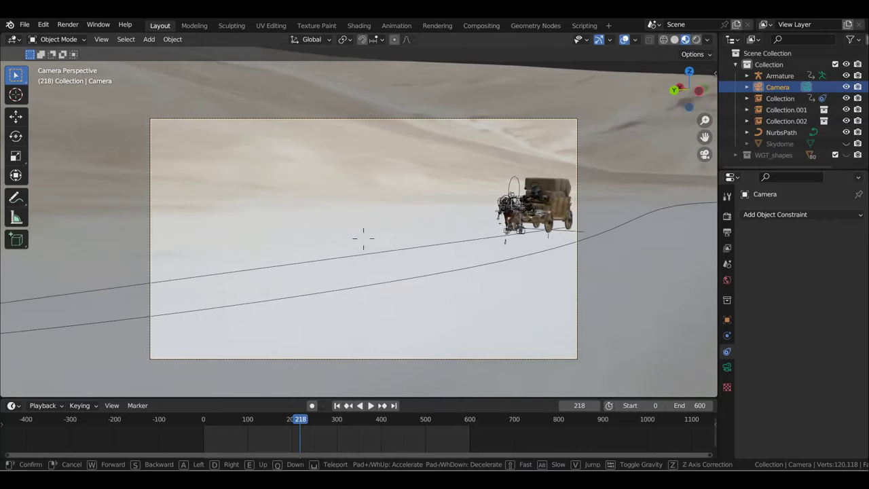
pyautogui.press('d')
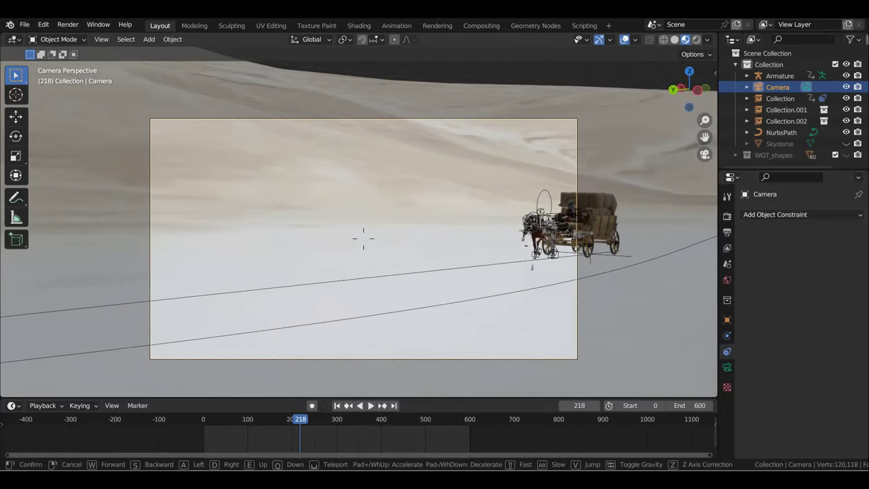
pyautogui.press('s')
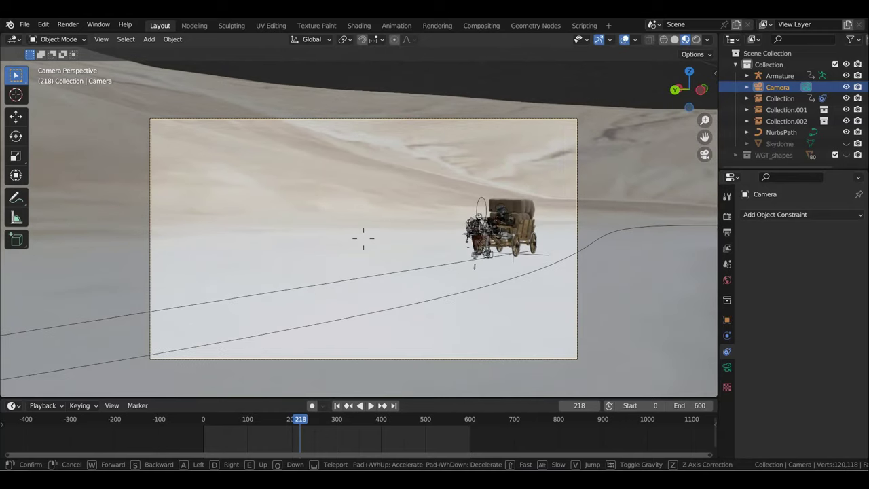
pyautogui.press('a')
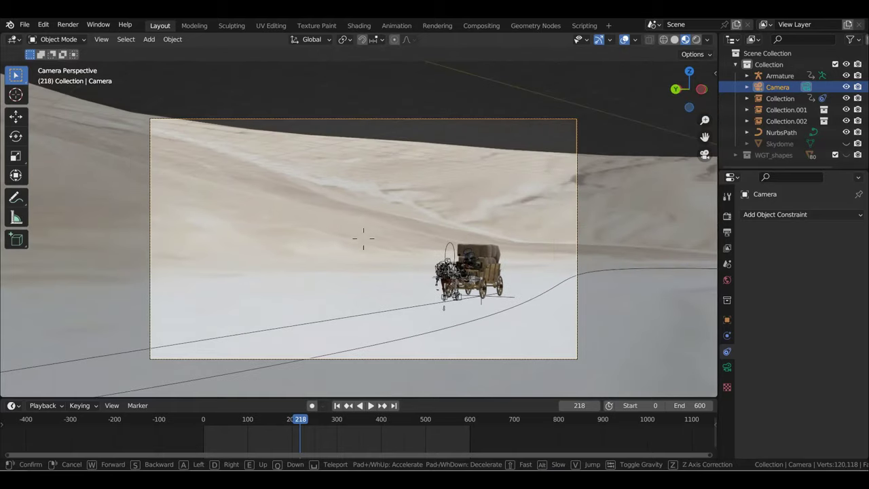
pyautogui.click(477, 276)
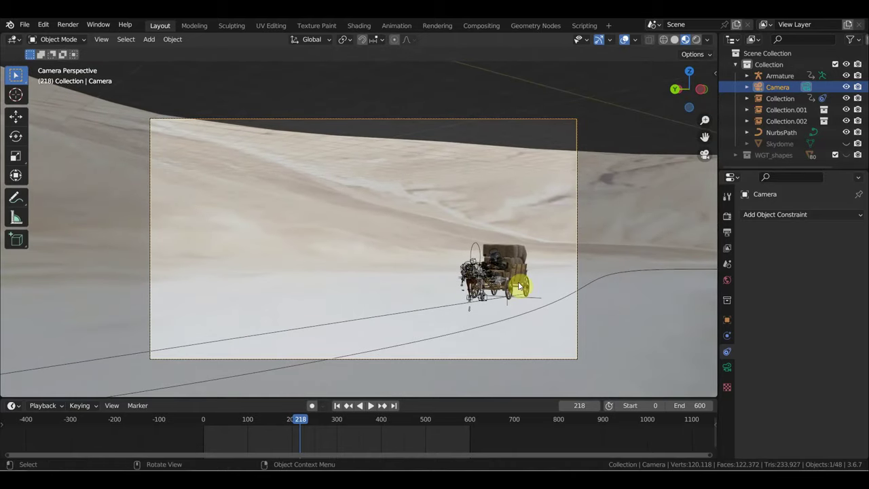
pyautogui.press('i')
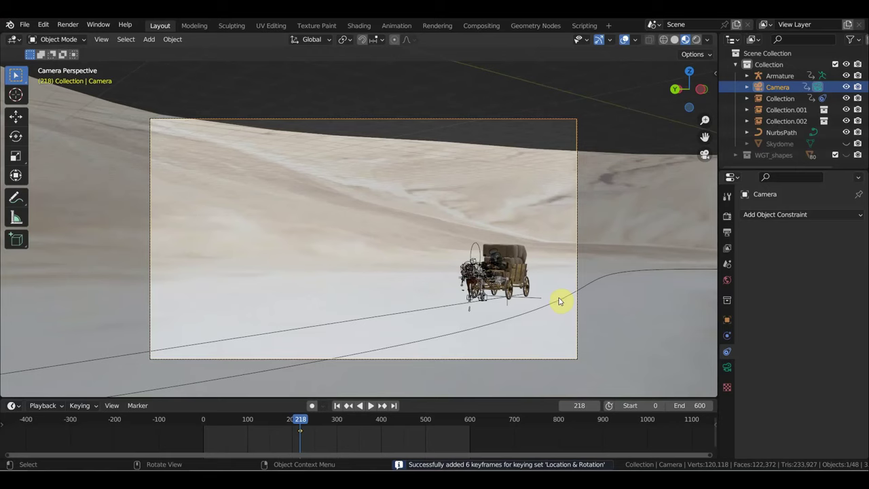
# Play the animation, then scrub the timeline ahead to frame 598
pyautogui.press('space')
pyautogui.moveTo(324, 420)
pyautogui.mouseDown()
pyautogui.moveTo(398, 440)
pyautogui.moveTo(436, 463)
pyautogui.mouseUp()
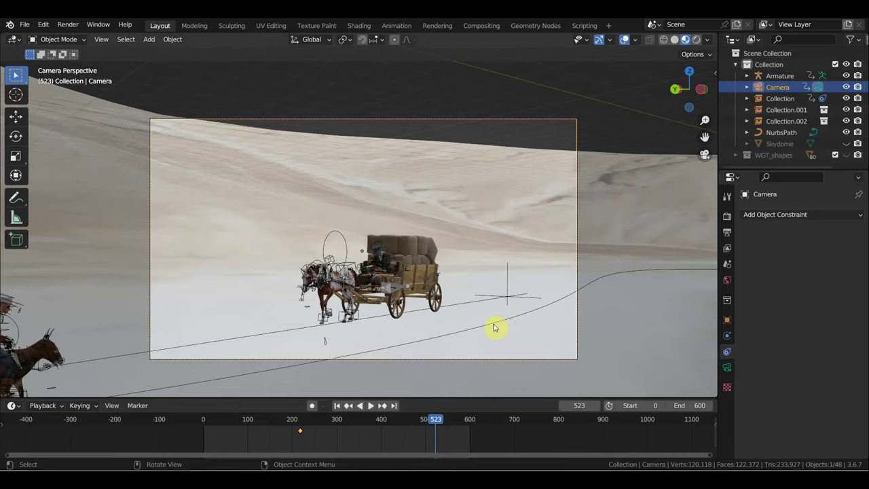
pyautogui.moveTo(442, 421); pyautogui.dragTo(469, 423)
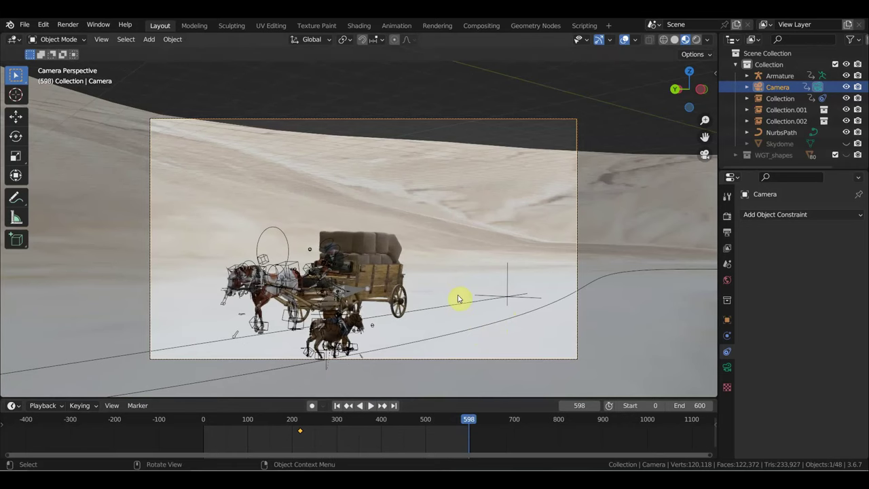
pyautogui.hotkey('shift', '`')
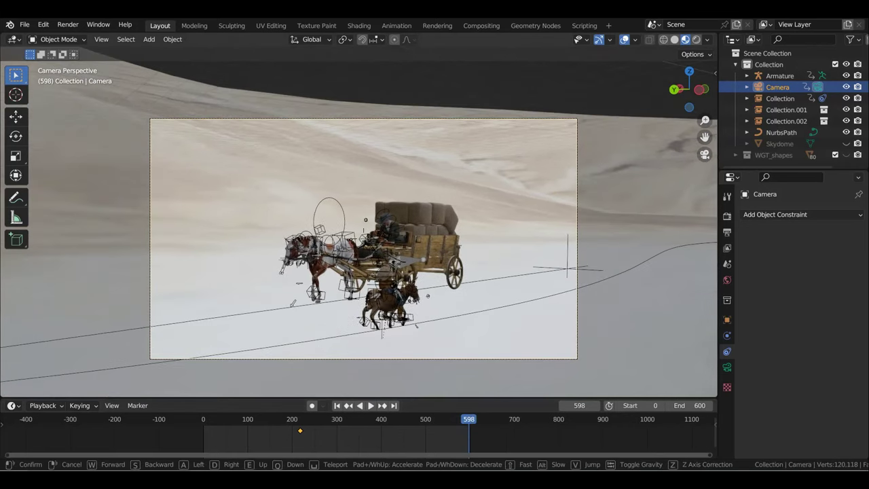
# Walk the camera to a close side view of the horse team, wagon and donkey rider at frame 598
pyautogui.press('w')
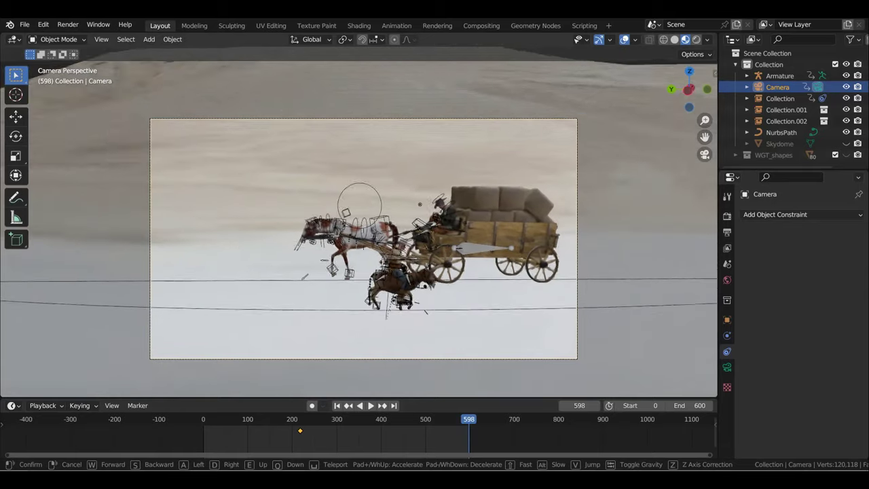
pyautogui.press('a')
pyautogui.press('d')
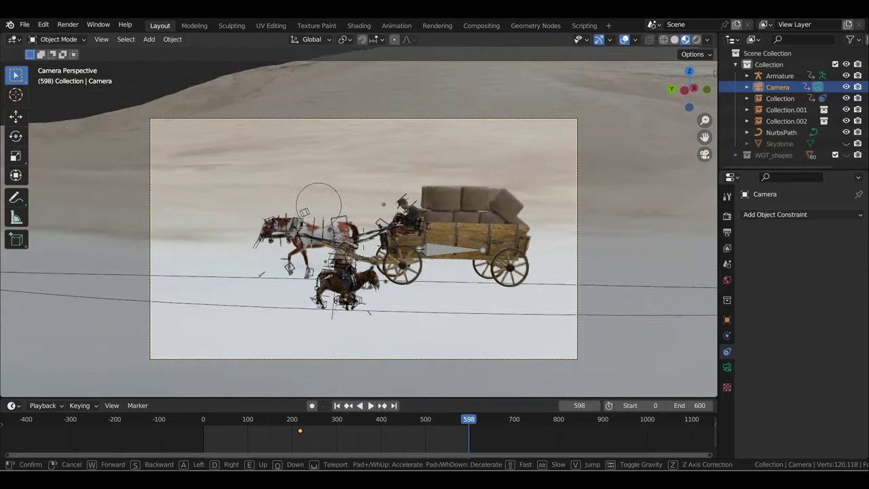
pyautogui.press('a')
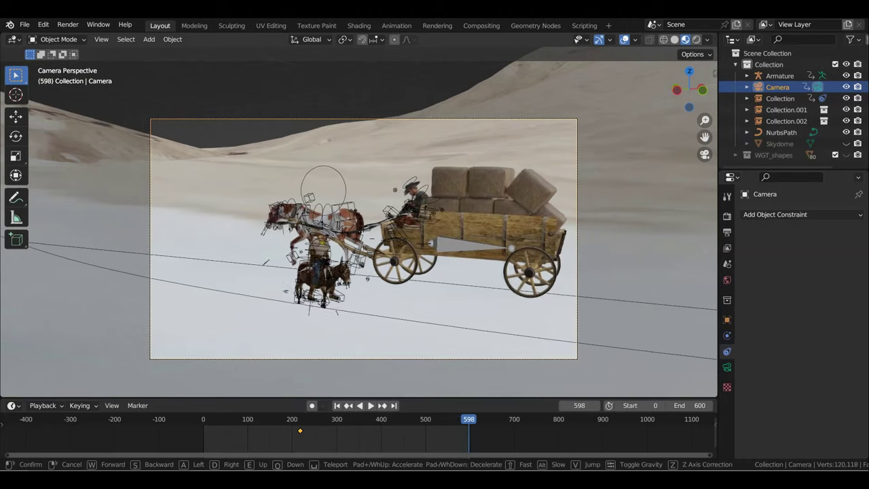
pyautogui.press('w')
pyautogui.press('s')
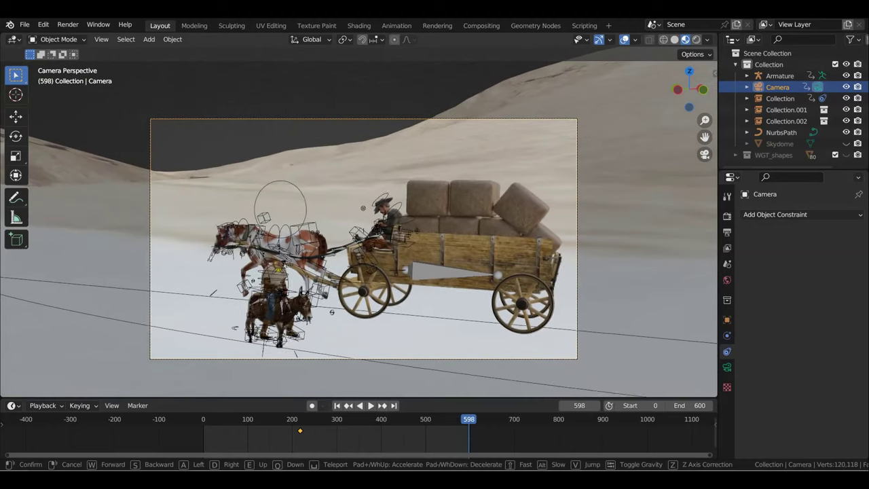
pyautogui.press('w')
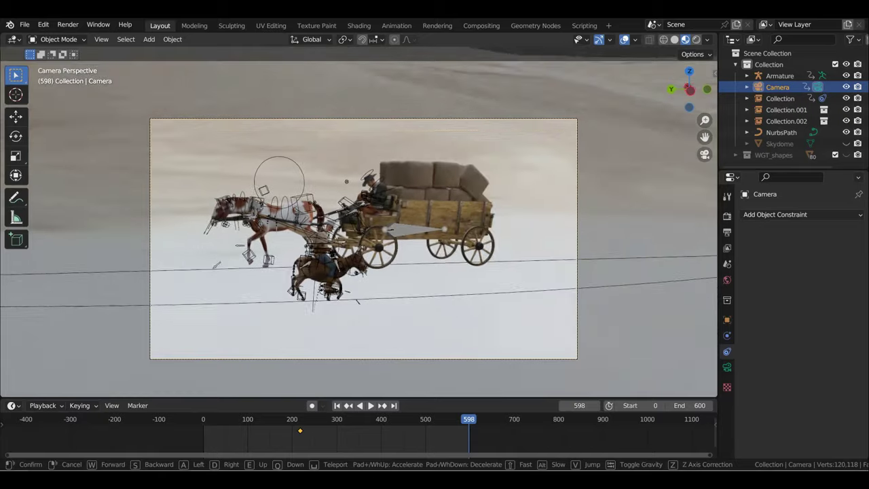
pyautogui.press('w')
pyautogui.press('w')
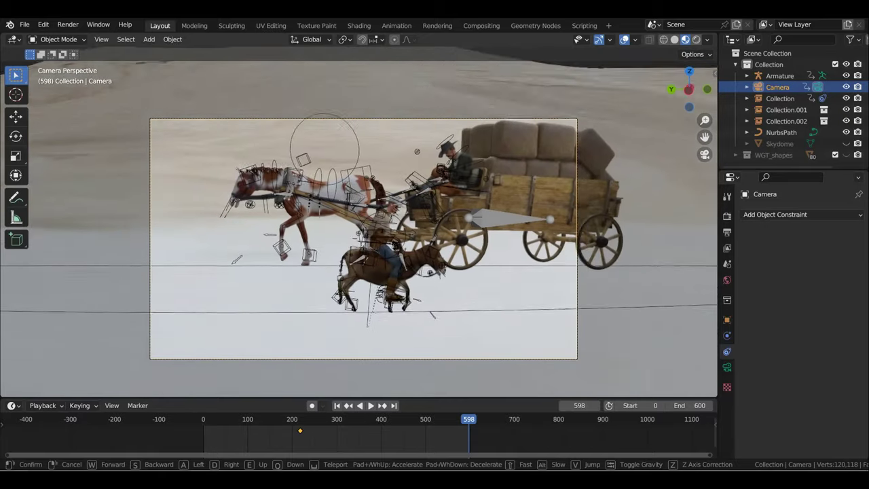
pyautogui.press('d')
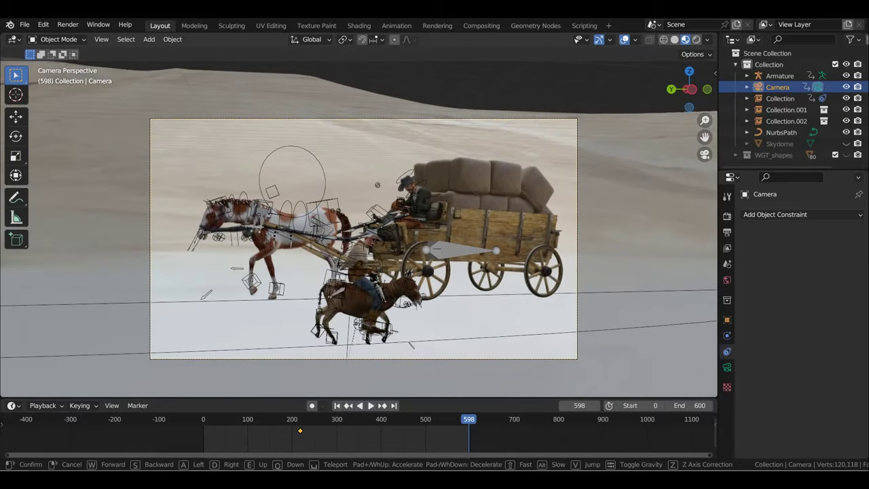
pyautogui.press('a')
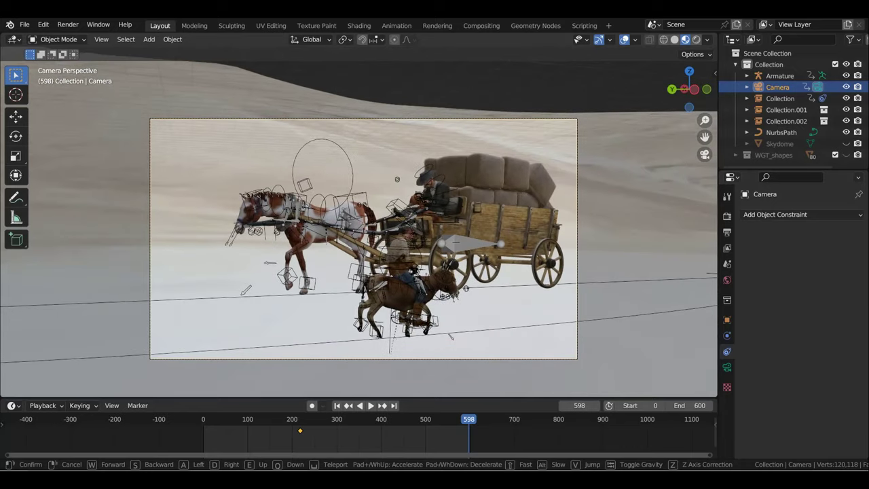
pyautogui.press('w')
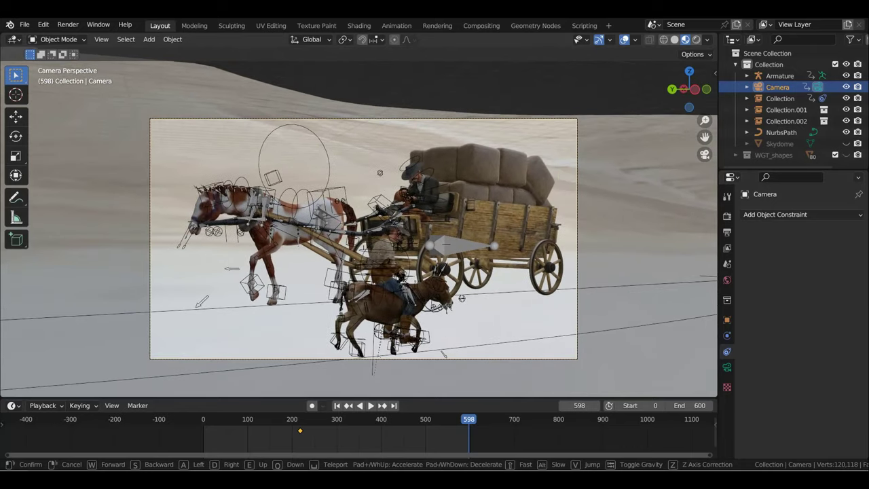
pyautogui.press('d')
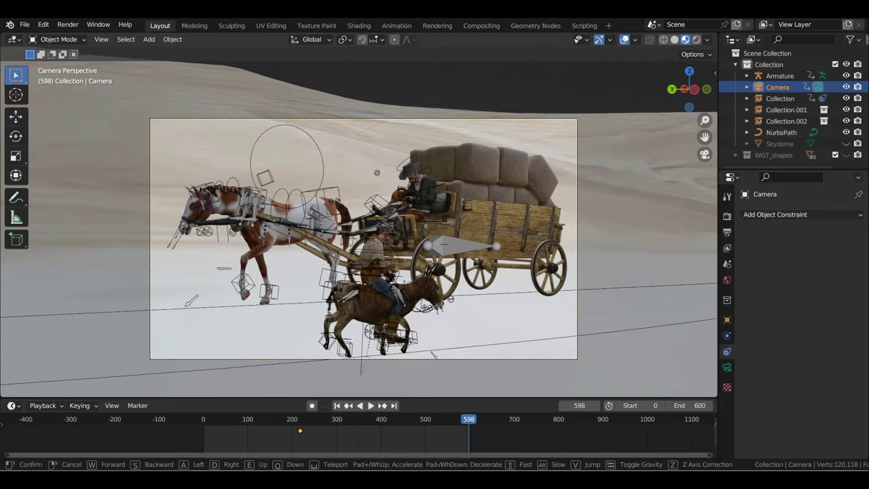
pyautogui.press('a')
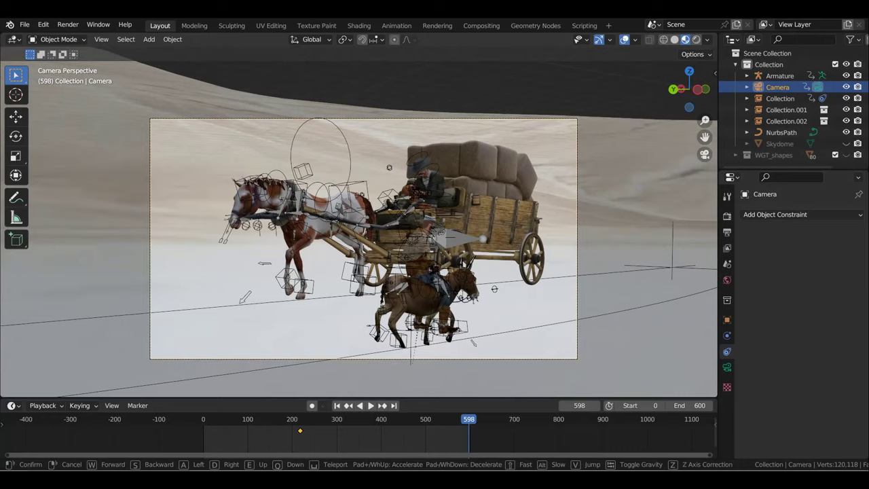
pyautogui.press('w')
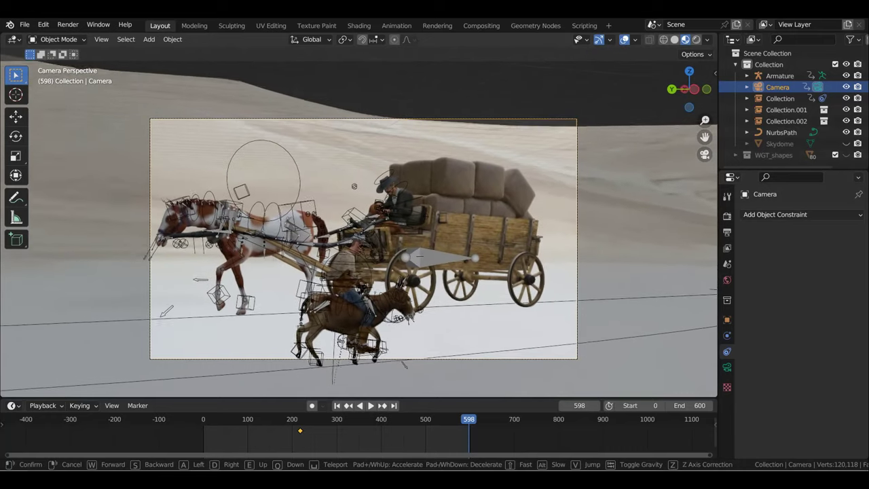
pyautogui.press('q')
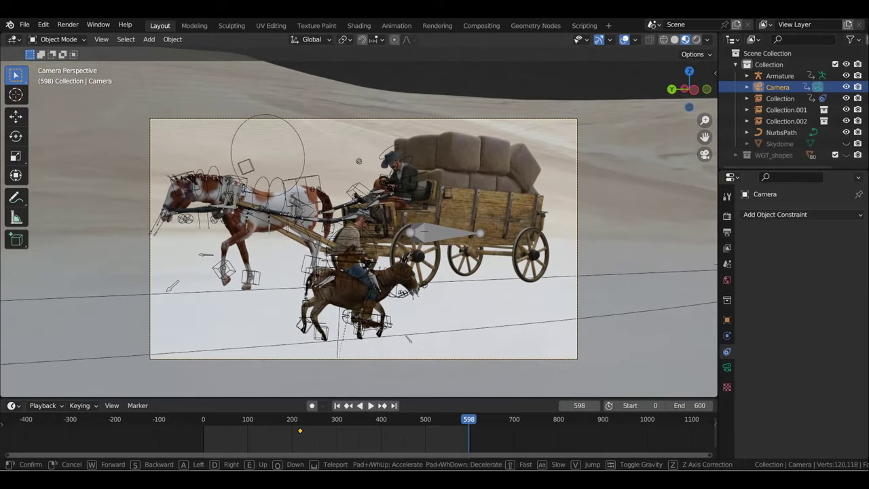
pyautogui.press('e')
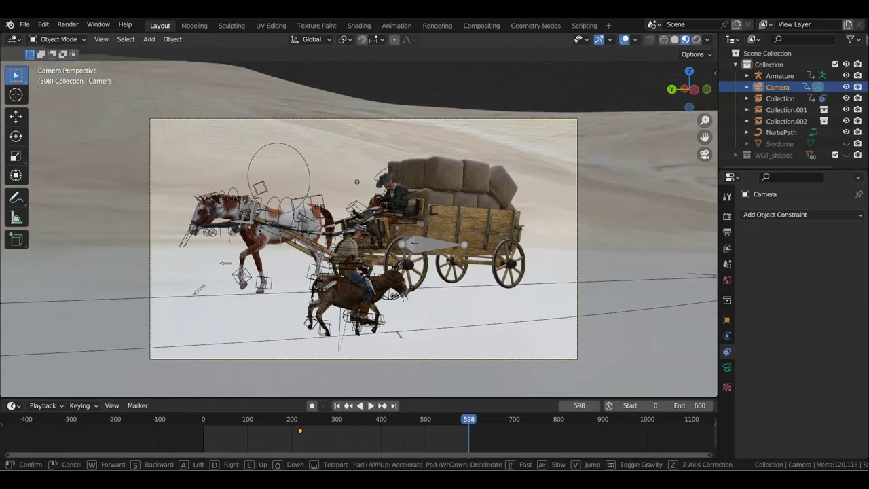
pyautogui.click(458, 294)
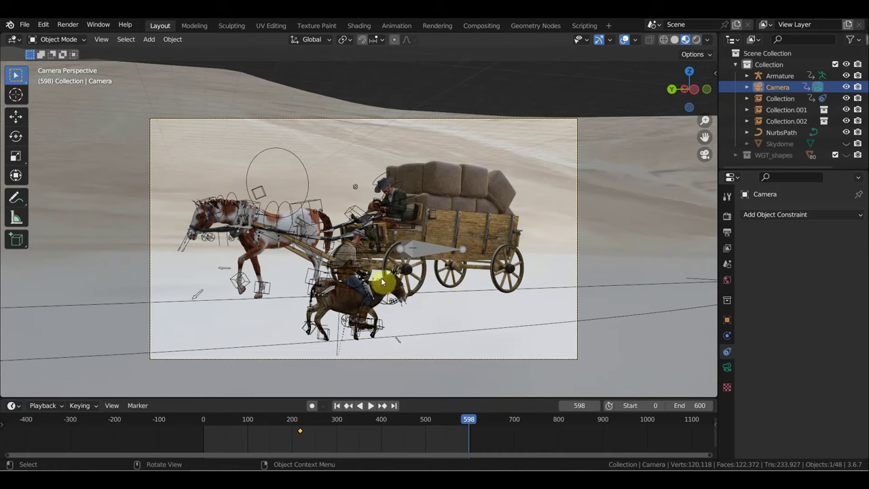
# Click through the rider, Collection.002 and donkey Armature, then select the rider's collection to view its AutoPath constraint
pyautogui.scroll(2, 380, 277)
pyautogui.scroll(2, 376, 274)
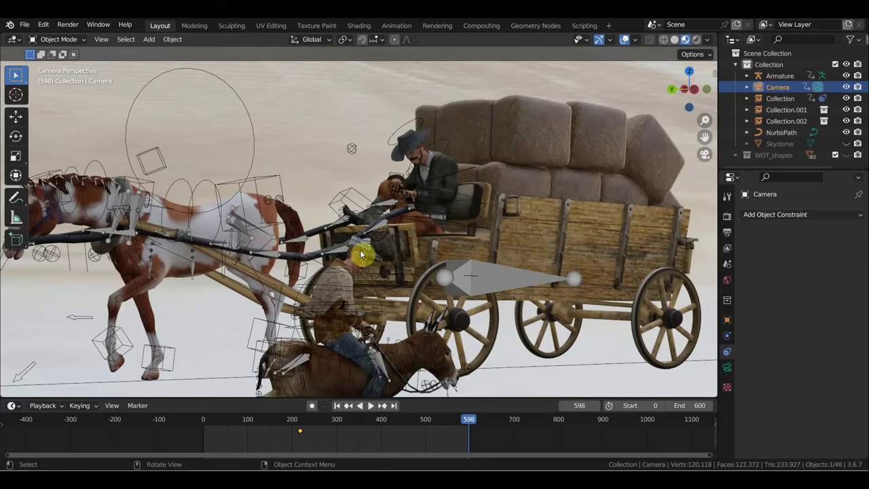
pyautogui.click(359, 246)
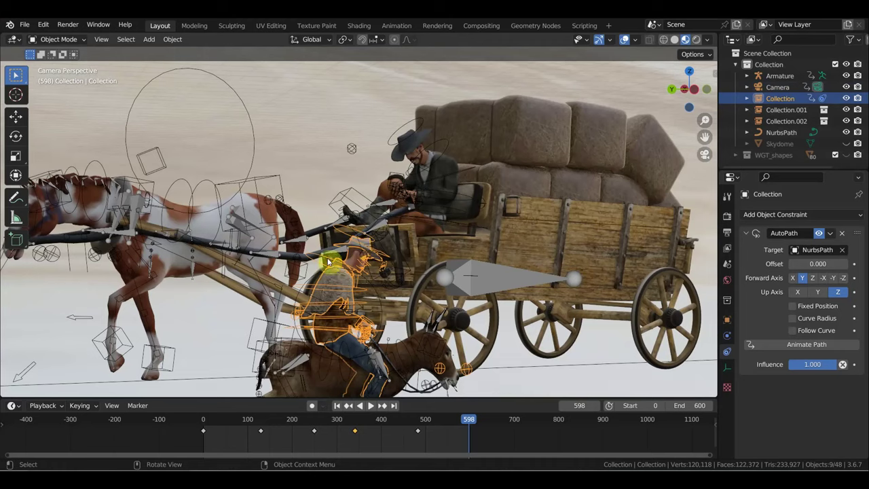
pyautogui.click(285, 328)
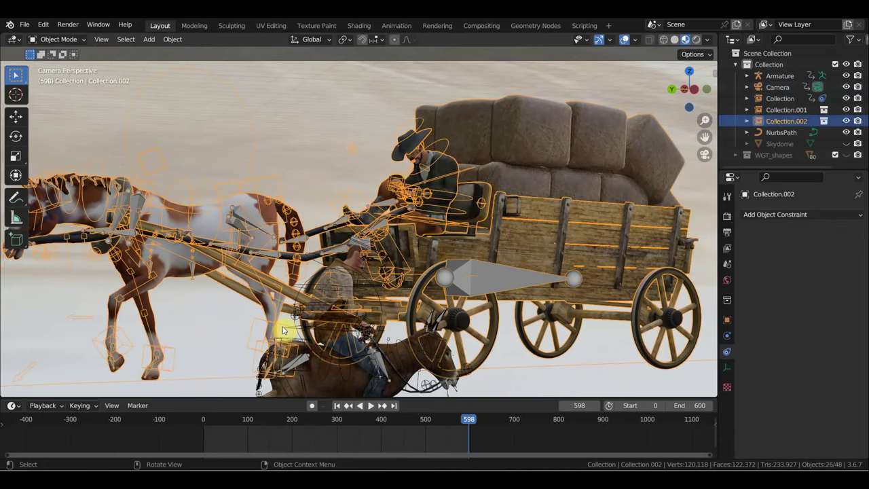
pyautogui.click(427, 386)
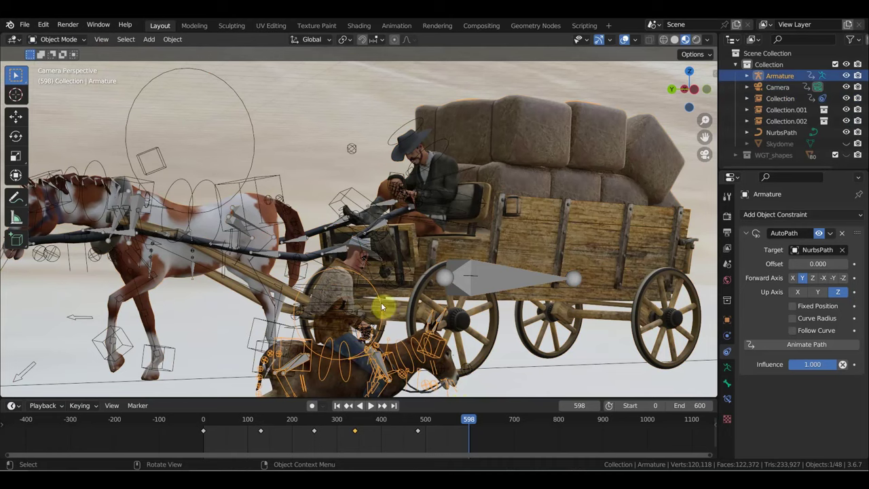
pyautogui.click(51, 40)
pyautogui.click(51, 39)
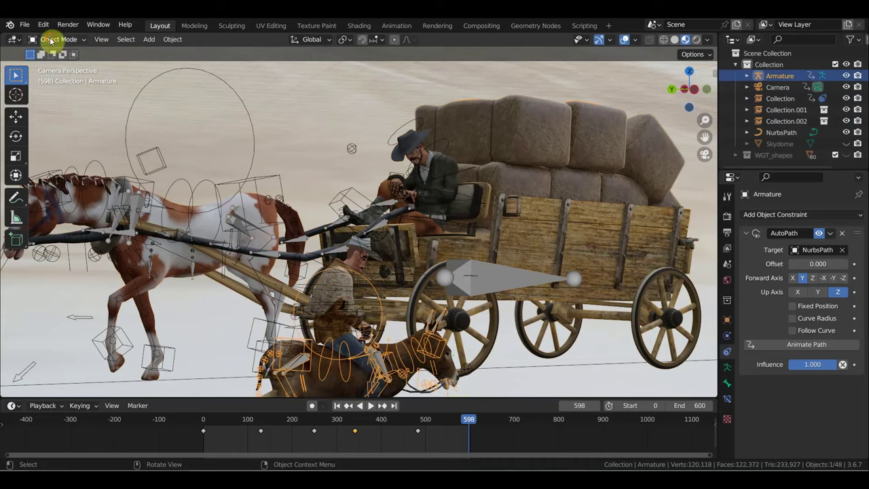
pyautogui.click(371, 249)
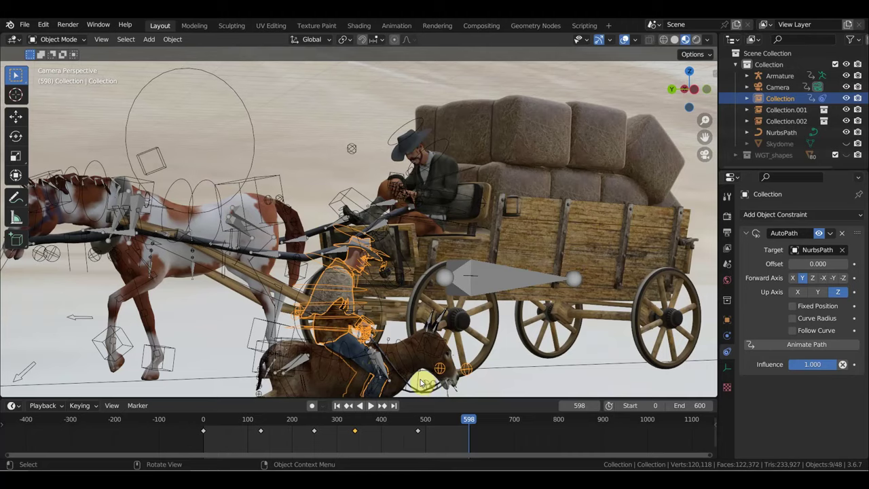
pyautogui.scroll(-2, 442, 320)
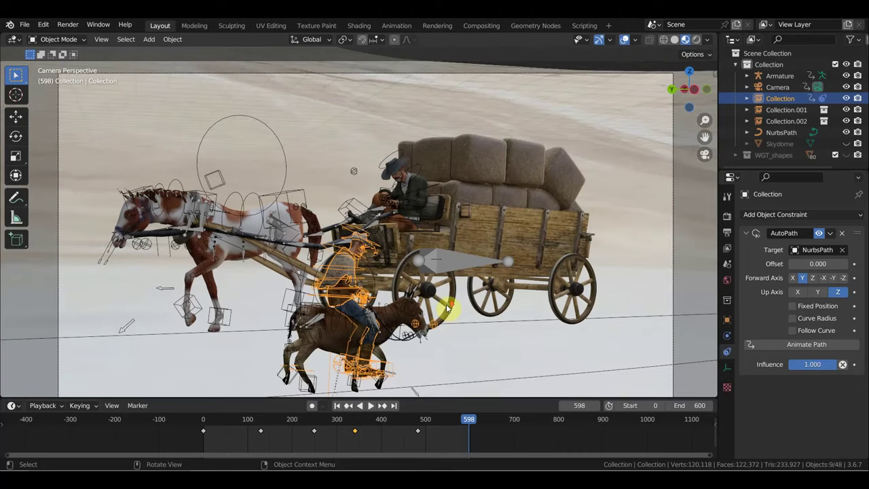
# With overlays off, select Camera and insert a Location & Rotation keyframe at frame 598
pyautogui.scroll(-1, 446, 309)
pyautogui.click(625, 39)
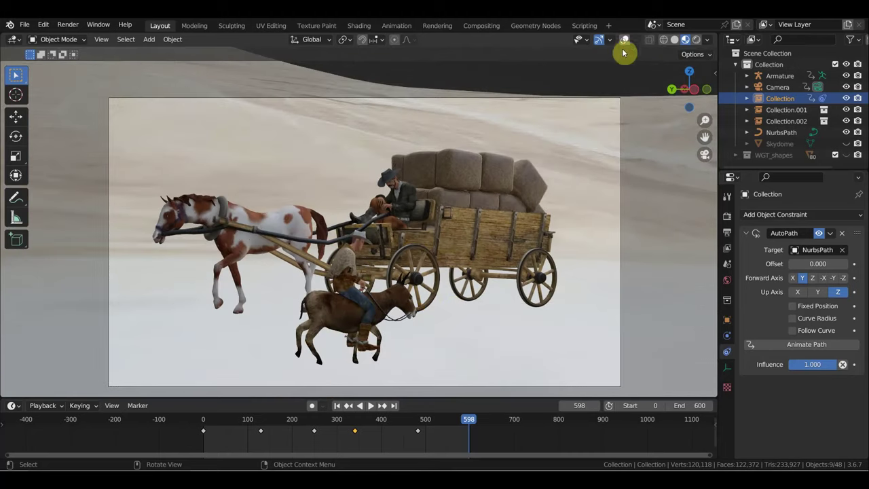
pyautogui.click(760, 87)
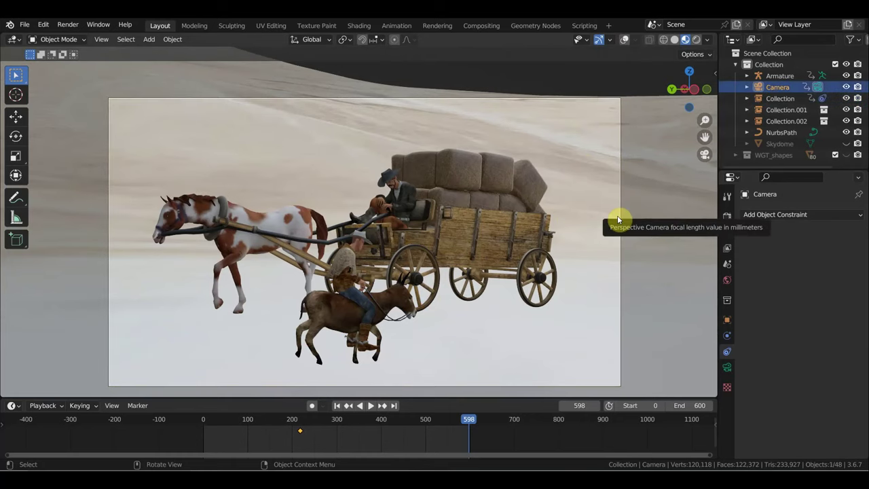
pyautogui.press('i')
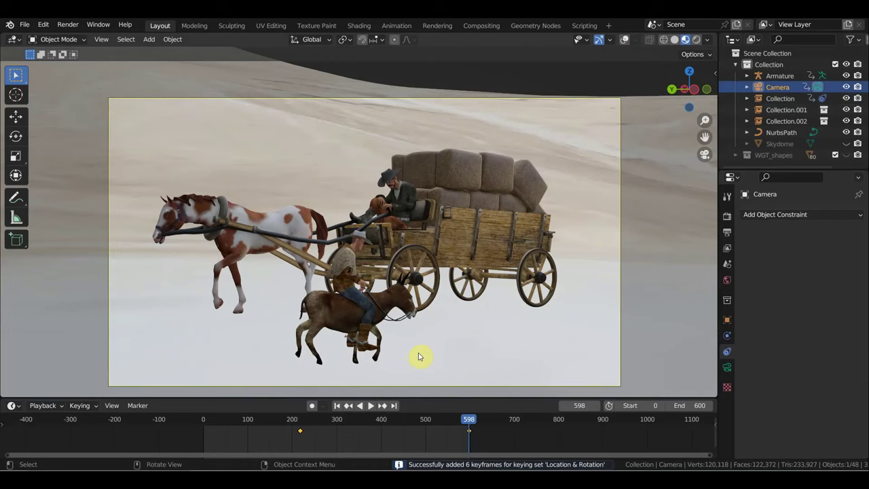
pyautogui.moveTo(446, 334); pyautogui.dragTo(413, 330, button='middle')
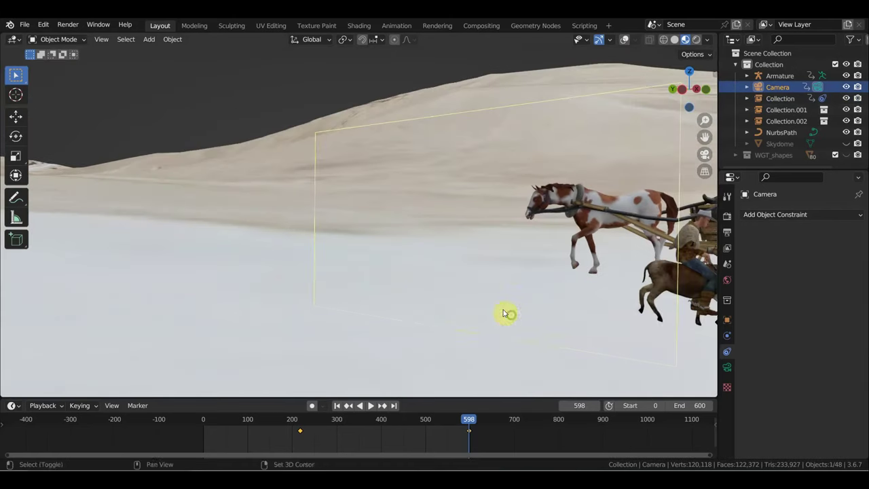
# Turn the overlays back on, select wagon Collection.002 and lower it toward the ground
pyautogui.moveTo(412, 330)
pyautogui.mouseDown(button='middle')
pyautogui.moveTo(413, 229)
pyautogui.moveTo(309, 219)
pyautogui.mouseUp(button='middle')
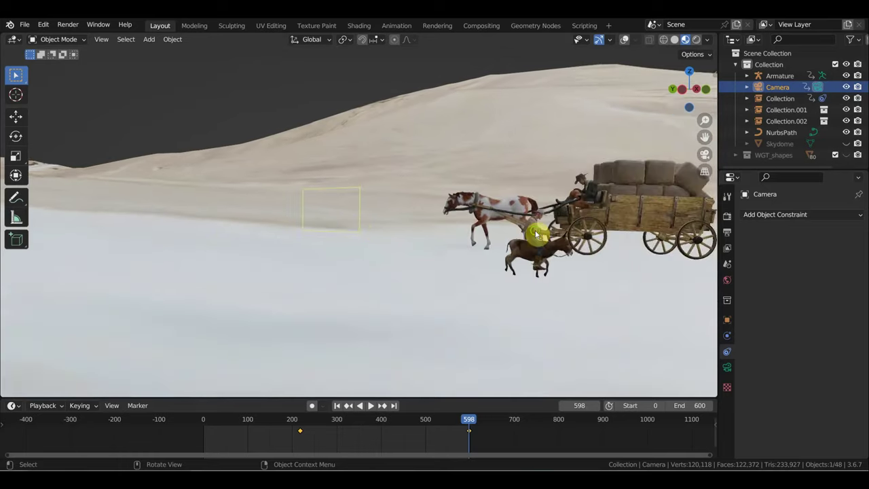
pyautogui.scroll(1, 466, 231)
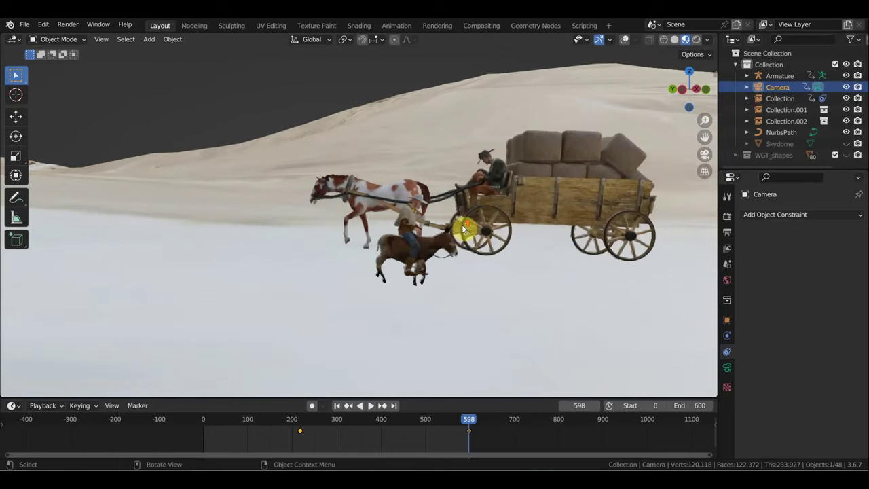
pyautogui.scroll(1, 509, 233)
pyautogui.moveTo(520, 235)
pyautogui.mouseDown(button='middle')
pyautogui.moveTo(529, 238)
pyautogui.moveTo(516, 253)
pyautogui.moveTo(429, 237)
pyautogui.moveTo(442, 245)
pyautogui.mouseUp(button='middle')
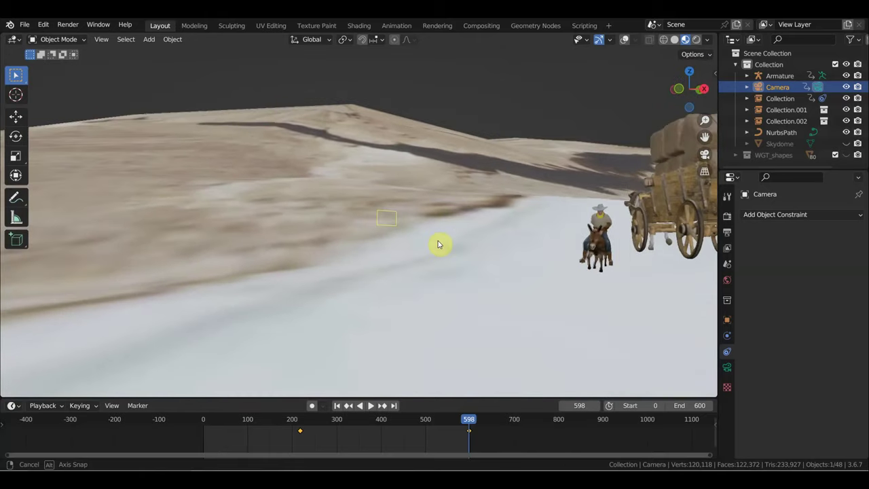
pyautogui.moveTo(550, 251)
pyautogui.keyDown('shift'); pyautogui.mouseDown(button='middle')
pyautogui.moveTo(442, 241)
pyautogui.moveTo(531, 252)
pyautogui.mouseUp(button='middle'); pyautogui.keyUp('shift')
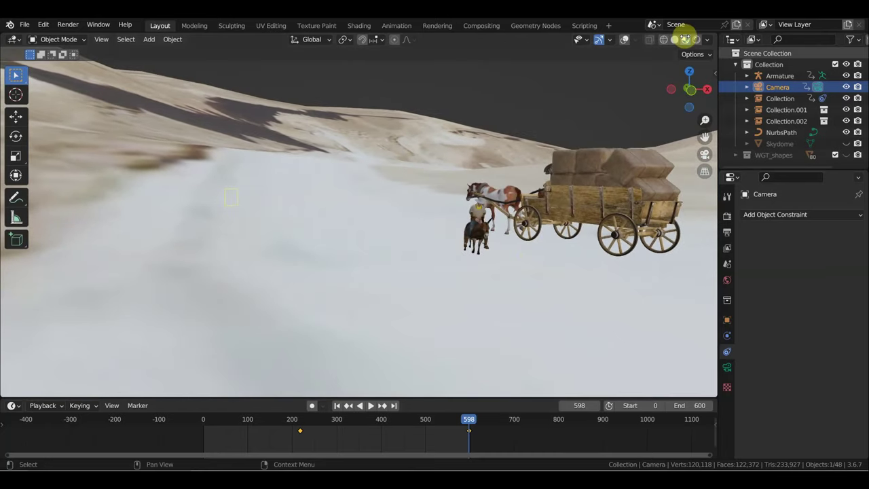
pyautogui.click(625, 43)
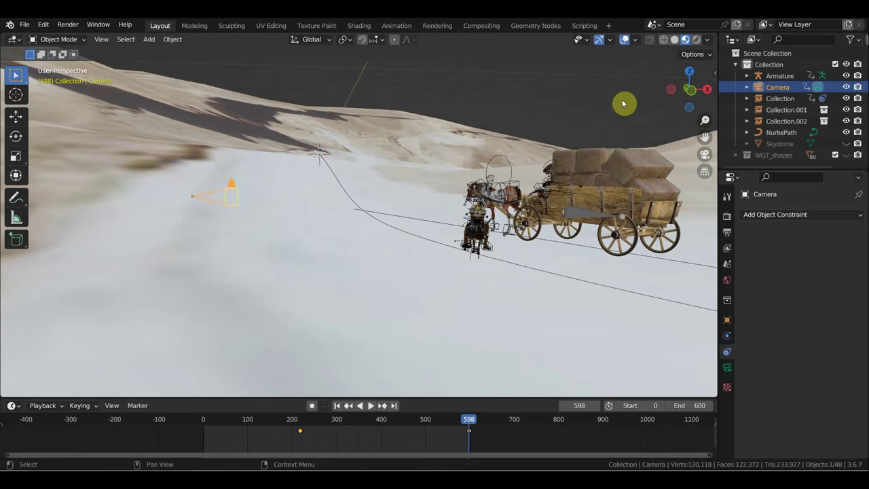
pyautogui.click(557, 180)
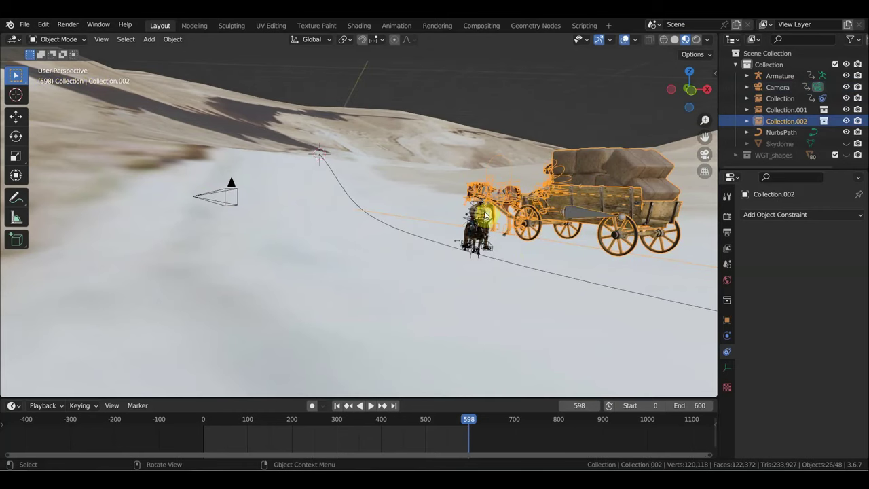
pyautogui.moveTo(528, 246)
pyautogui.mouseDown(button='middle')
pyautogui.moveTo(500, 229)
pyautogui.moveTo(578, 234)
pyautogui.mouseUp(button='middle')
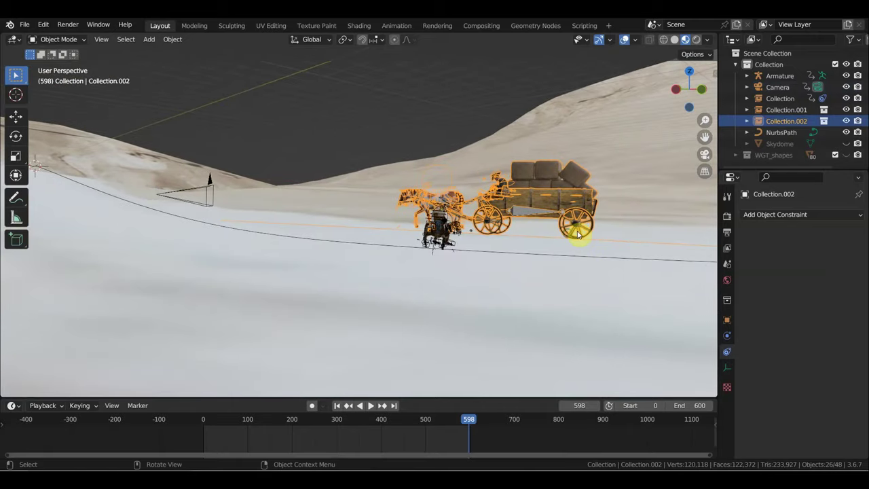
pyautogui.click(16, 117)
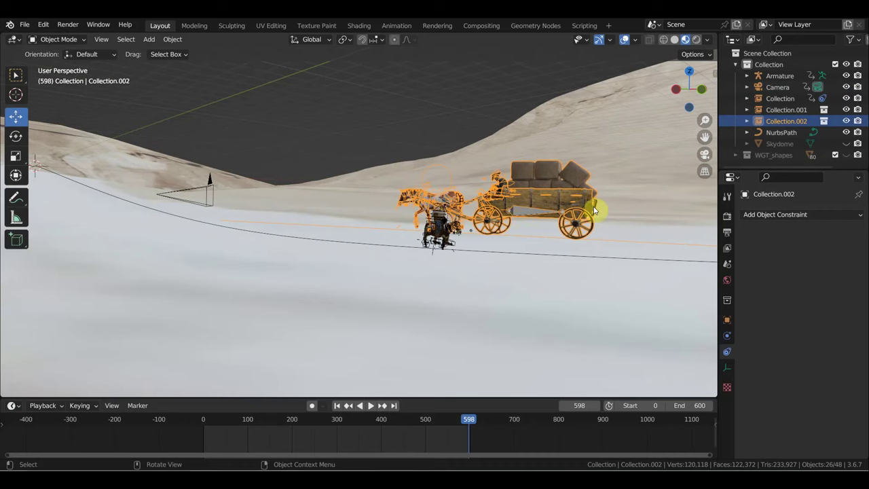
pyautogui.moveTo(598, 210); pyautogui.dragTo(600, 232)
pyautogui.click(600, 238)
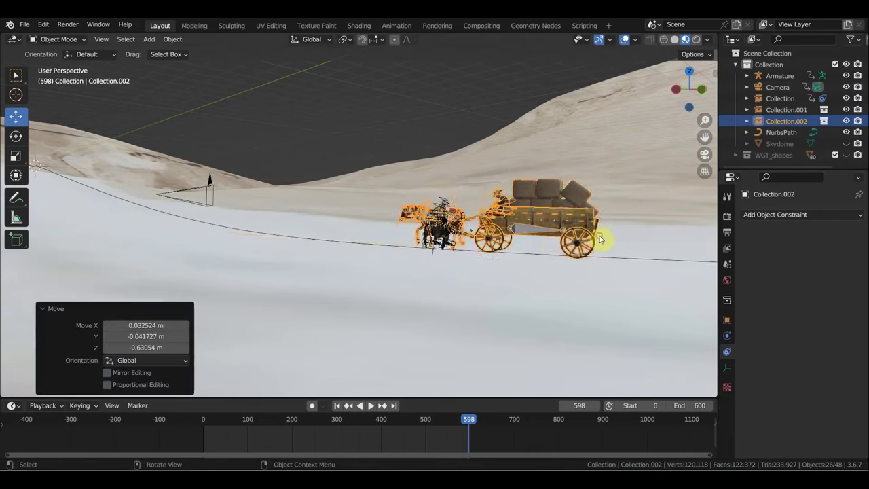
# Rotate and nudge the wagon slightly, ending at −0.281°, so it sits properly on the path
pyautogui.moveTo(595, 252)
pyautogui.mouseDown(button='middle')
pyautogui.moveTo(540, 252)
pyautogui.moveTo(446, 204)
pyautogui.moveTo(358, 194)
pyautogui.moveTo(459, 207)
pyautogui.mouseUp(button='middle')
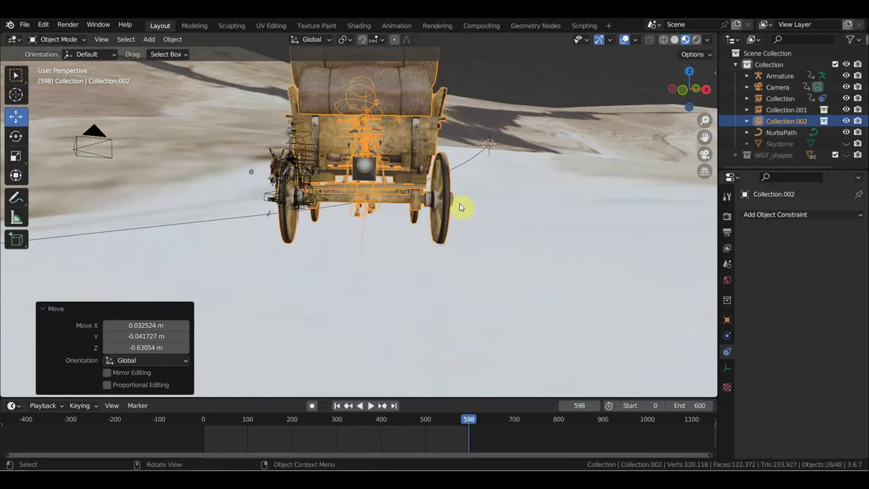
pyautogui.press('r')
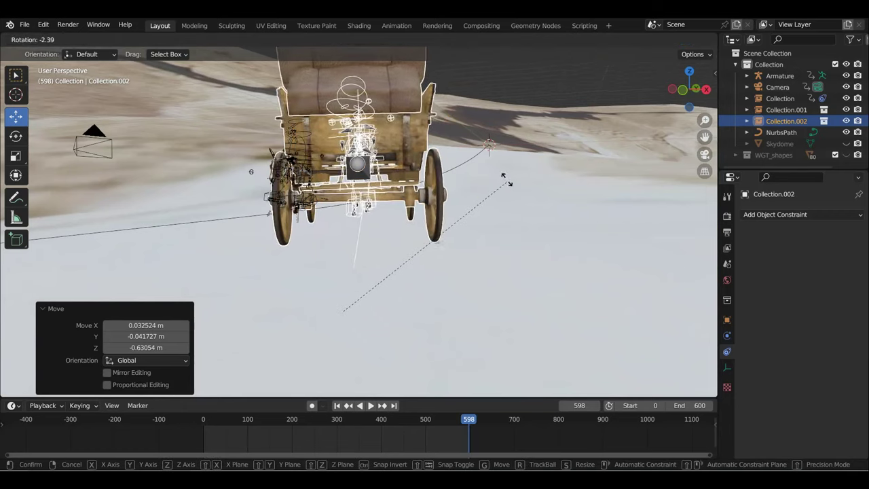
pyautogui.click(499, 182)
pyautogui.press('g')
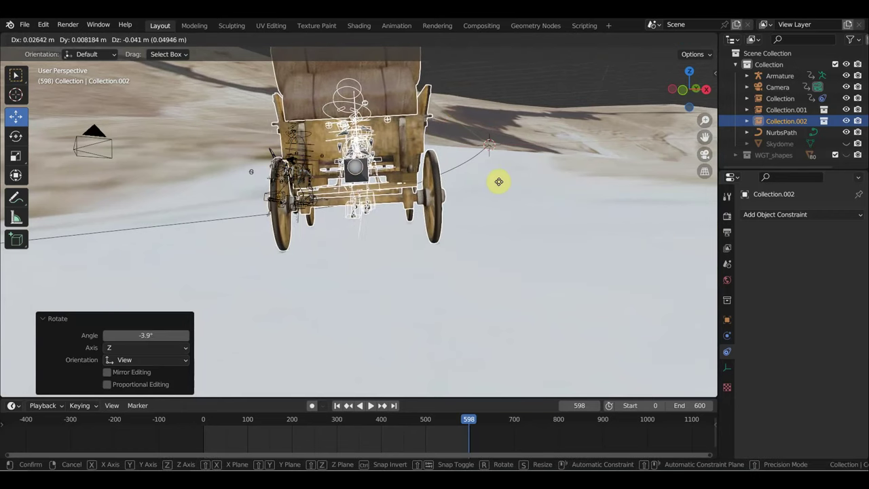
pyautogui.click(499, 182)
pyautogui.moveTo(499, 182)
pyautogui.mouseDown(button='middle')
pyautogui.moveTo(529, 197)
pyautogui.moveTo(626, 192)
pyautogui.mouseUp(button='middle')
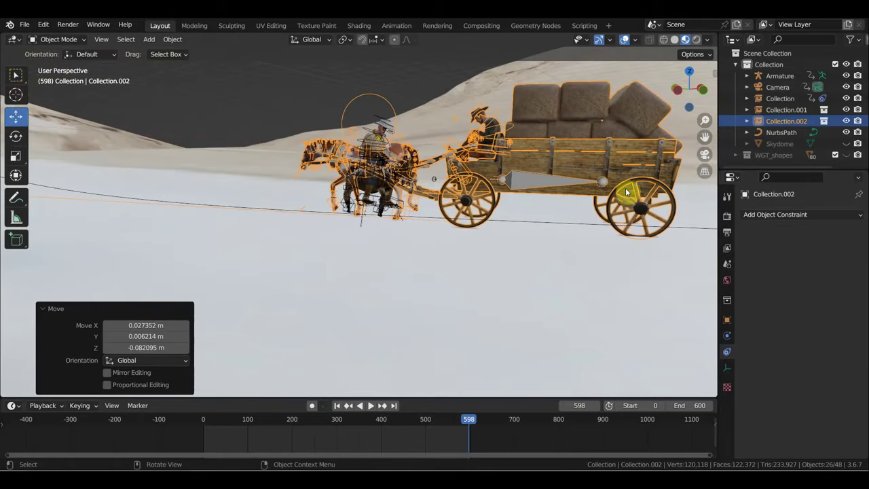
pyautogui.press('r')
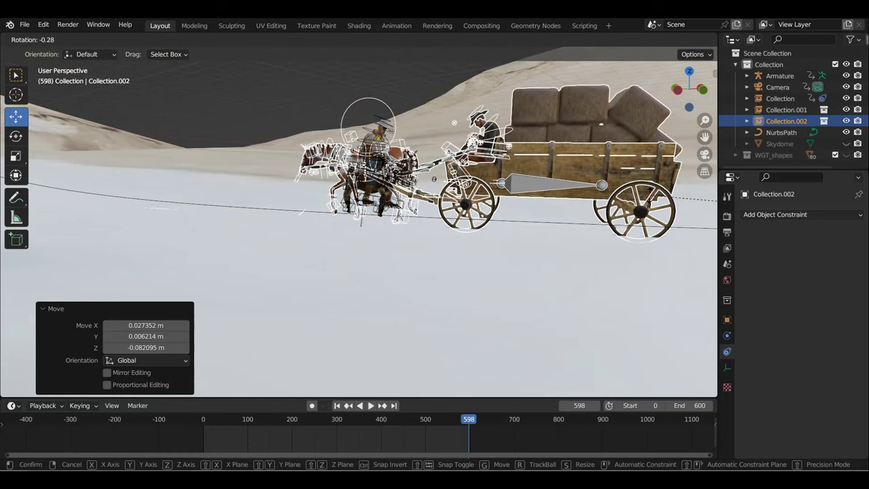
pyautogui.click(592, 197)
pyautogui.moveTo(594, 197)
pyautogui.mouseDown(button='middle')
pyautogui.moveTo(616, 209)
pyautogui.moveTo(429, 175)
pyautogui.mouseUp(button='middle')
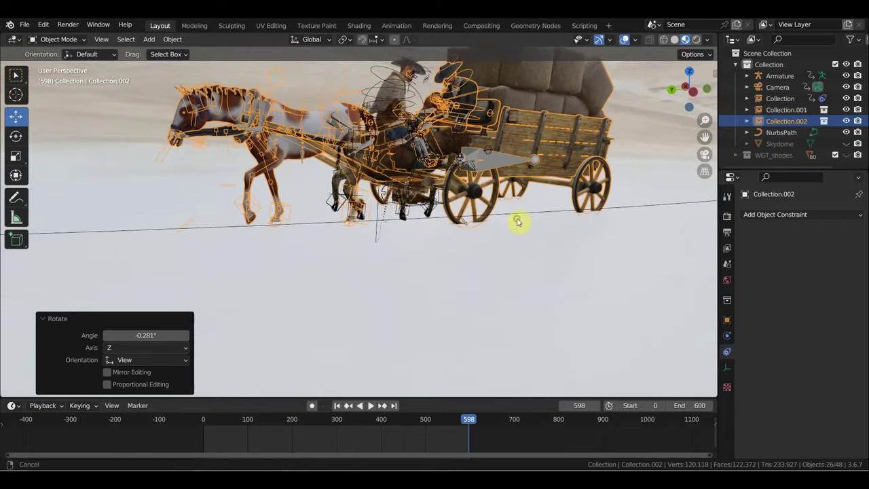
pyautogui.scroll(-2, 407, 146)
# Select the donkey rider and the wagon, zooming and orbiting in around the horses
pyautogui.click(366, 125)
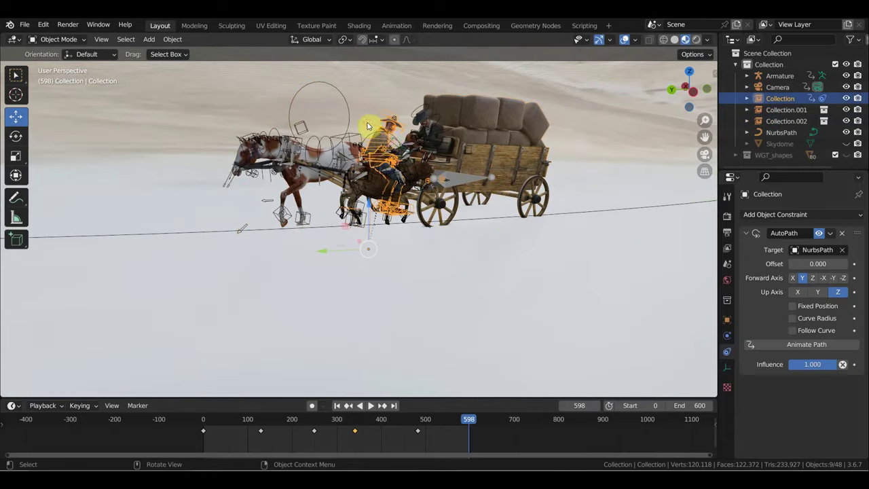
pyautogui.scroll(4, 388, 142)
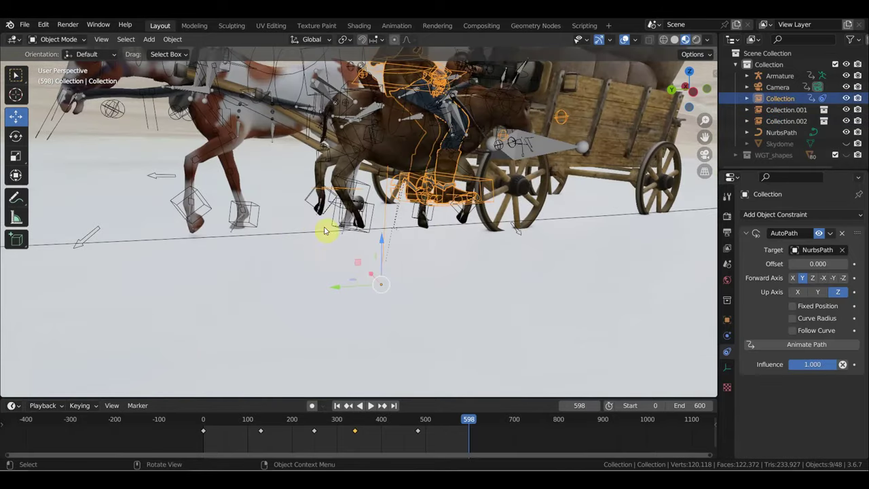
pyautogui.keyDown('shift'); pyautogui.click(371, 210); pyautogui.keyUp('shift')
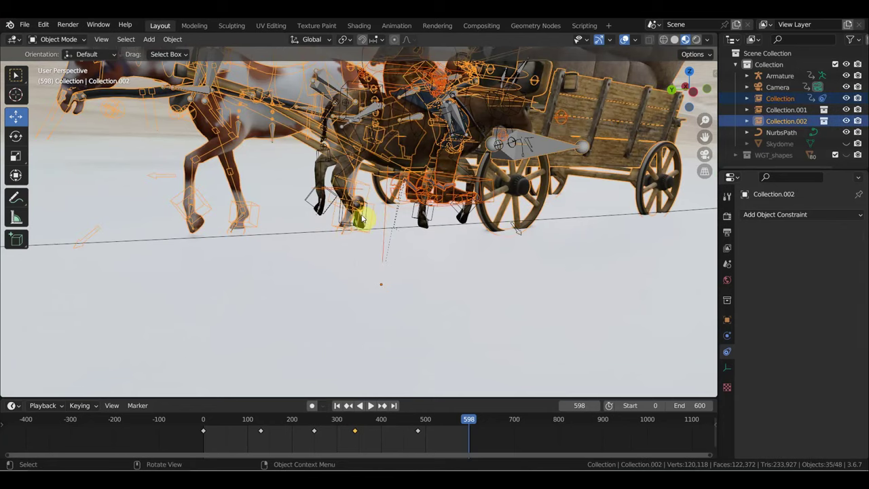
pyautogui.moveTo(377, 208); pyautogui.dragTo(361, 210, button='middle')
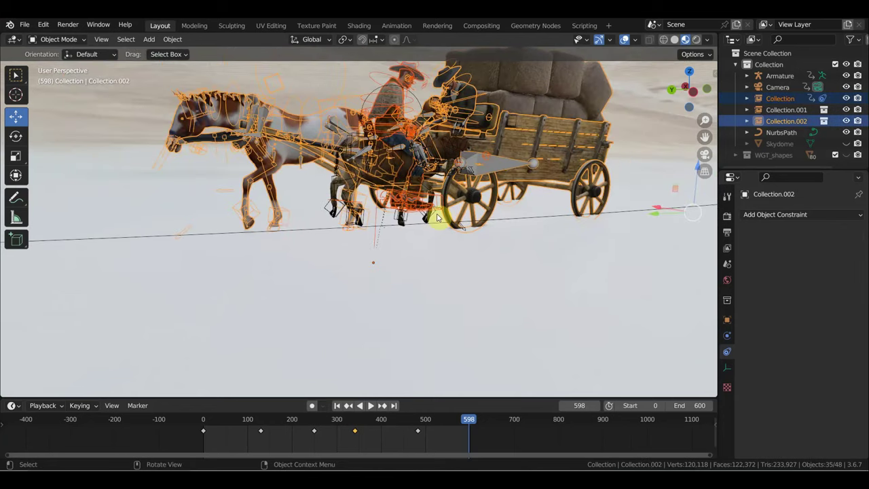
pyautogui.scroll(2, 384, 219)
pyautogui.scroll(2, 341, 221)
pyautogui.scroll(2, 345, 217)
pyautogui.moveTo(355, 189)
pyautogui.mouseDown(button='middle')
pyautogui.moveTo(284, 146)
pyautogui.moveTo(253, 146)
pyautogui.moveTo(320, 140)
pyautogui.moveTo(311, 210)
pyautogui.moveTo(282, 156)
pyautogui.mouseUp(button='middle')
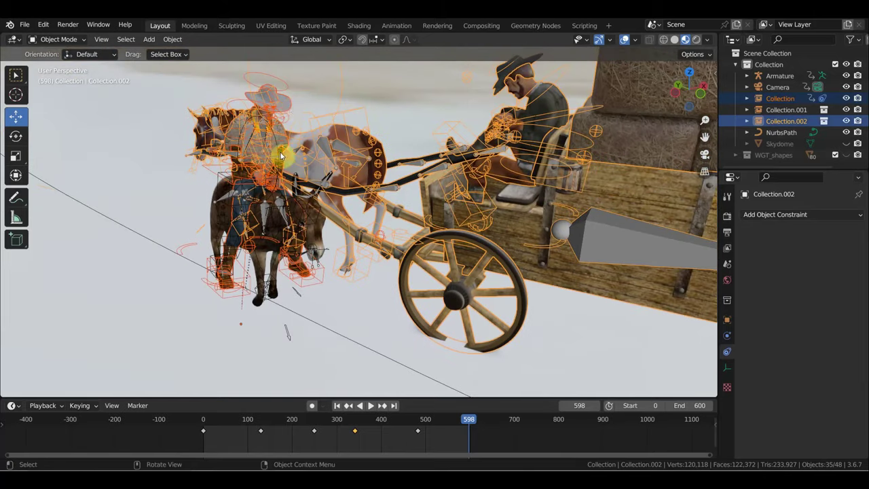
# Select the donkey Armature together with the rider Collection and the NurbsPath curve
pyautogui.click(284, 86)
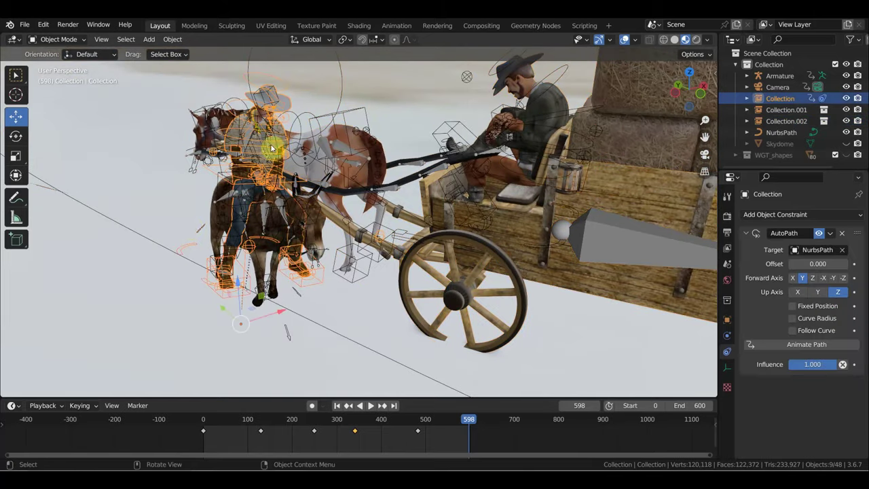
pyautogui.click(151, 245)
pyautogui.scroll(2, 177, 248)
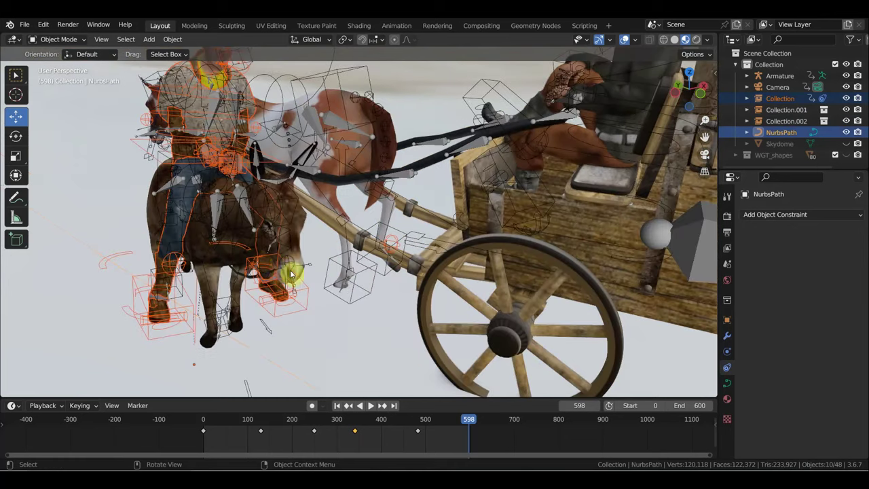
pyautogui.keyDown('shift'); pyautogui.click(285, 235); pyautogui.keyUp('shift')
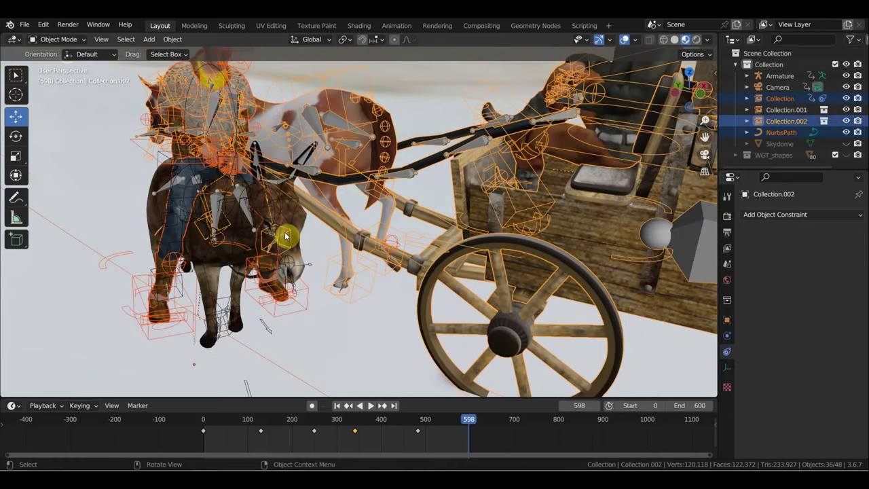
pyautogui.moveTo(290, 236)
pyautogui.mouseDown(button='middle')
pyautogui.moveTo(252, 233)
pyautogui.moveTo(258, 229)
pyautogui.mouseUp(button='middle')
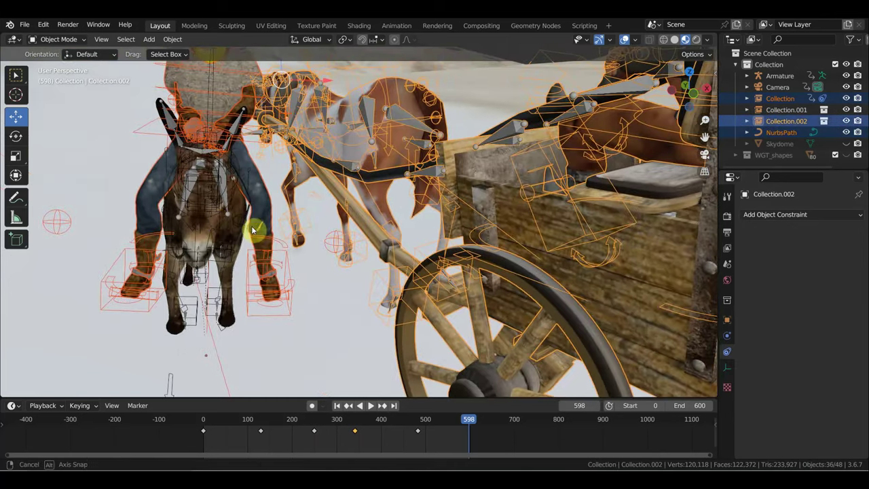
pyautogui.click(211, 204)
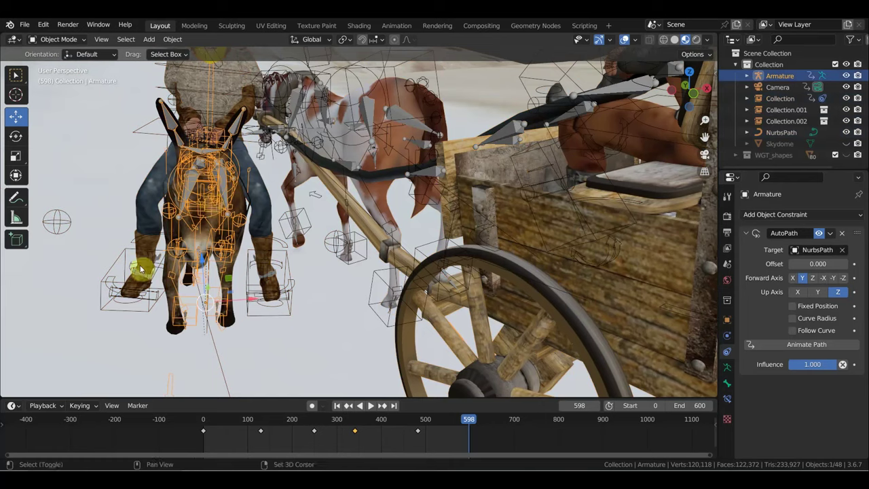
pyautogui.keyDown('shift'); pyautogui.click(126, 251); pyautogui.keyUp('shift')
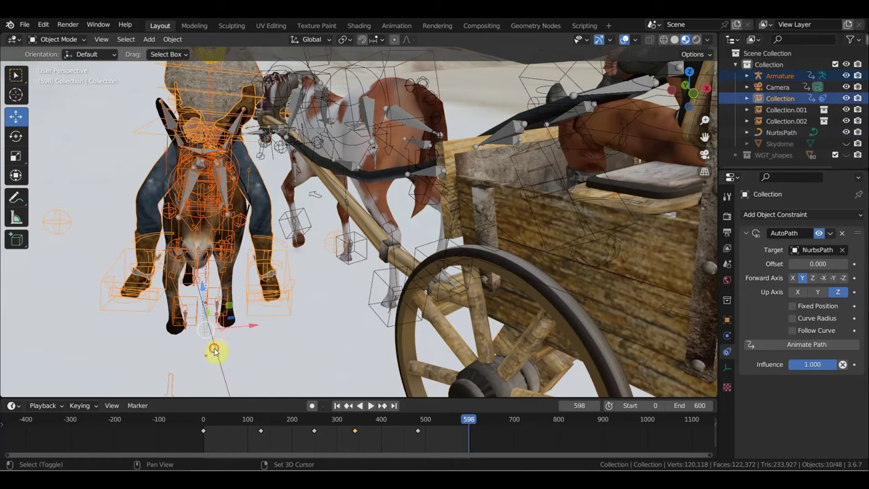
pyautogui.keyDown('shift'); pyautogui.click(214, 349); pyautogui.keyUp('shift')
pyautogui.moveTo(225, 329)
pyautogui.mouseDown(button='middle')
pyautogui.moveTo(339, 295)
pyautogui.moveTo(466, 287)
pyautogui.moveTo(450, 281)
pyautogui.mouseUp(button='middle')
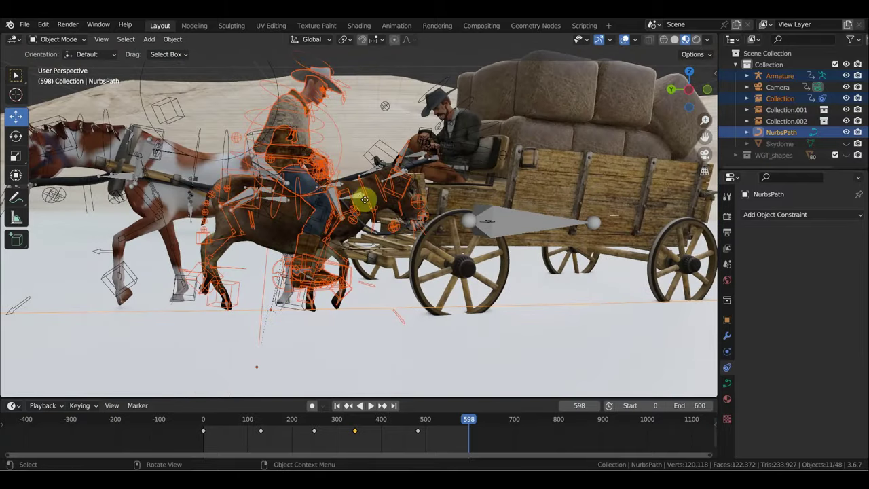
# Move the donkey rig slightly lower
pyautogui.press('g')
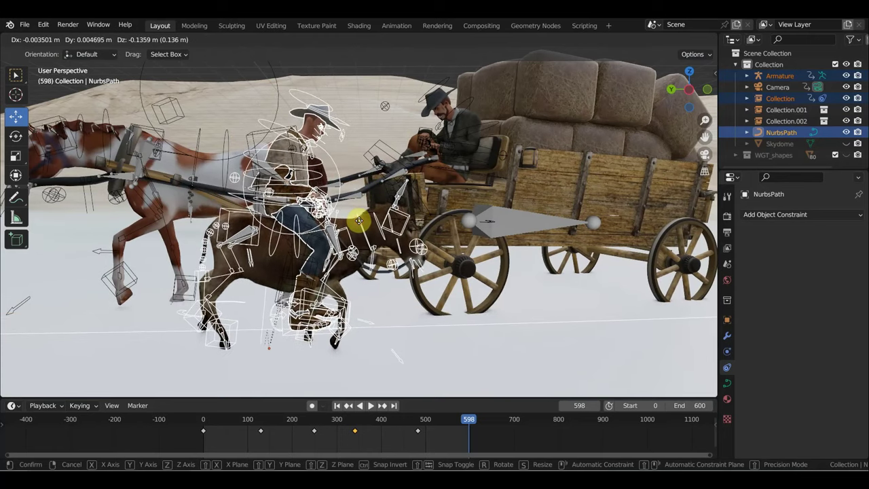
pyautogui.click(359, 221)
pyautogui.moveTo(440, 222); pyautogui.dragTo(445, 232, button='middle')
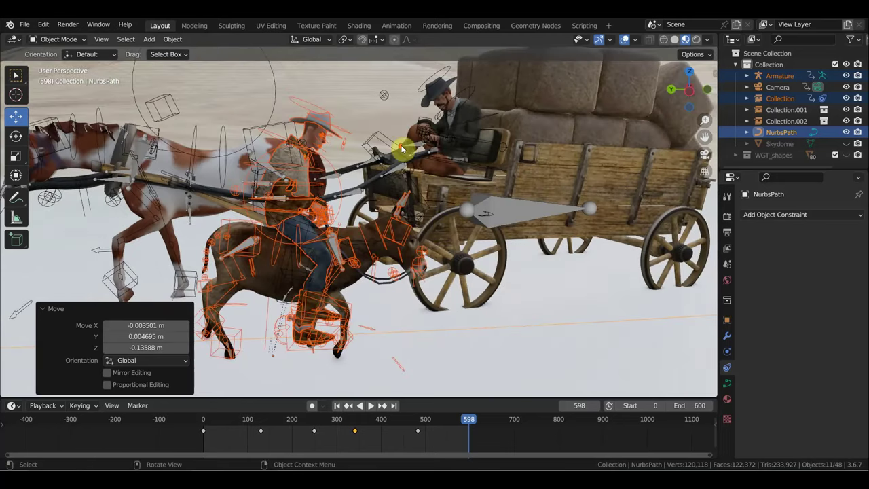
pyautogui.scroll(-1, 374, 151)
# Scale wagon Collection.002 to 1.077 and shift it 0.69 m along X
pyautogui.click(287, 109)
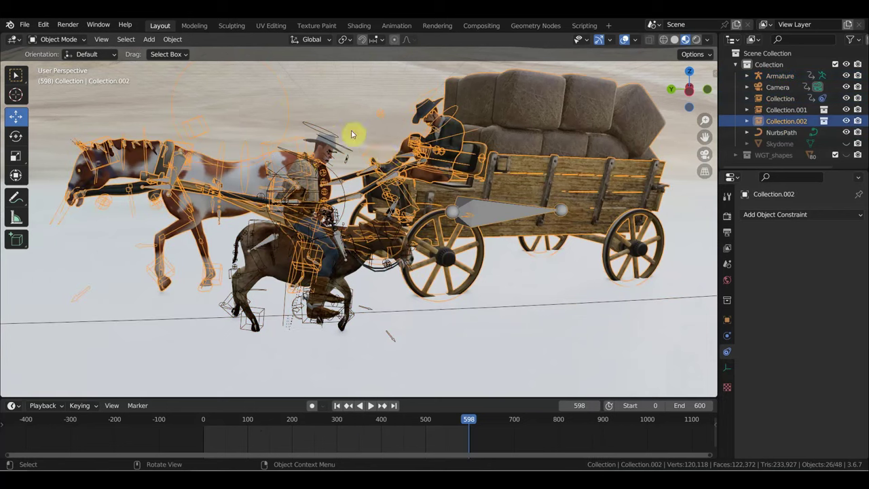
pyautogui.press('s')
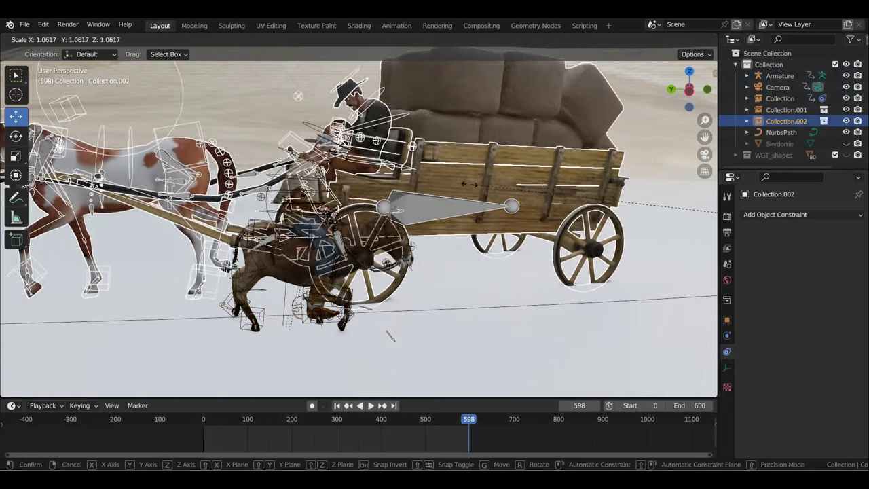
pyautogui.click(464, 187)
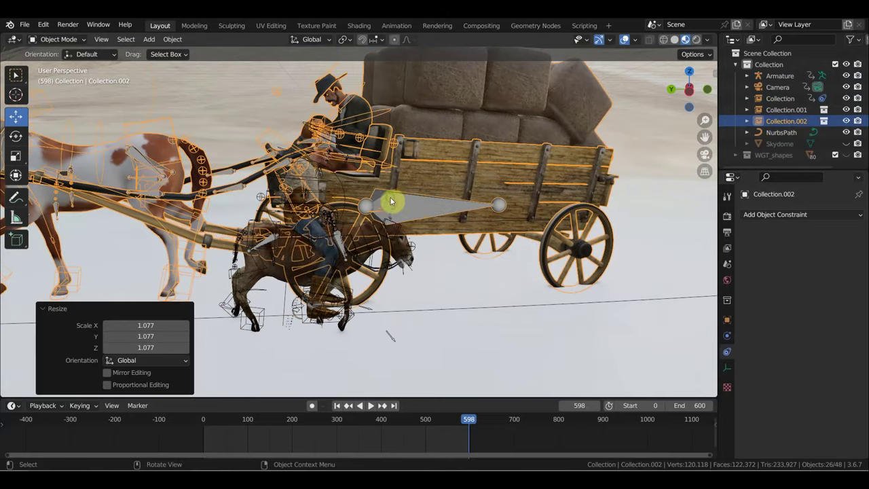
pyautogui.moveTo(392, 202); pyautogui.dragTo(488, 210, button='middle')
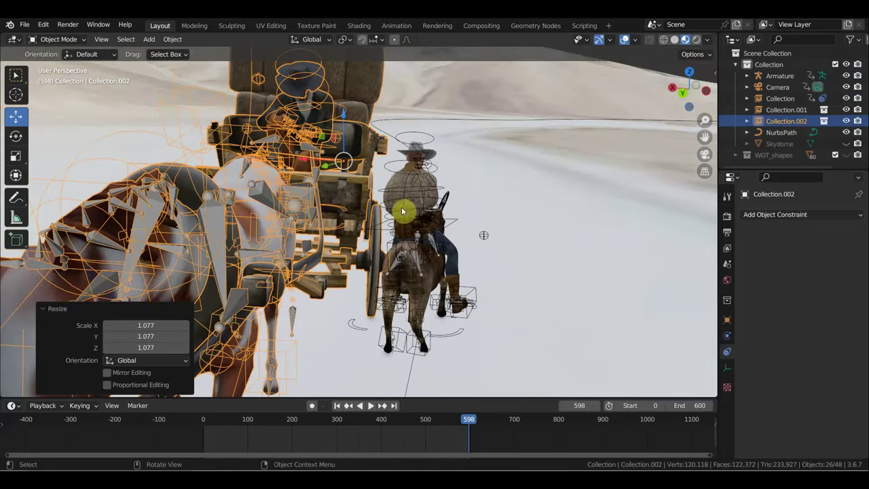
pyautogui.moveTo(303, 162); pyautogui.dragTo(286, 163)
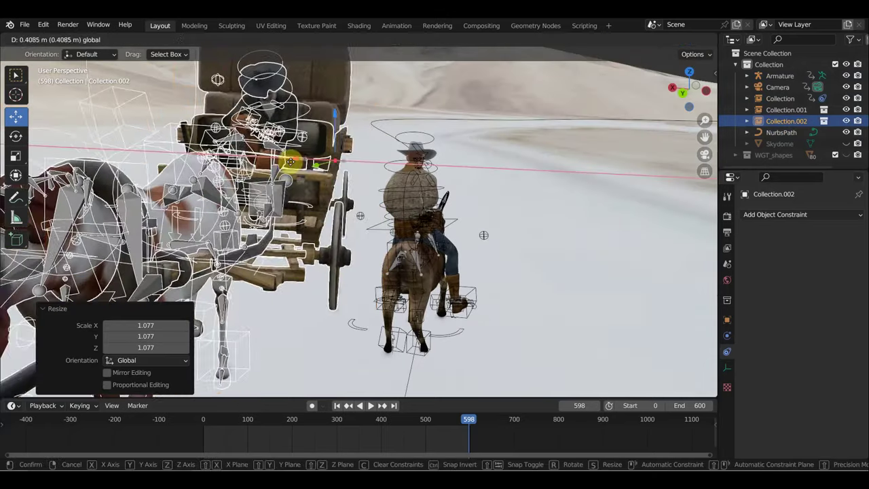
pyautogui.click(286, 163)
pyautogui.moveTo(386, 198); pyautogui.dragTo(277, 186, button='middle')
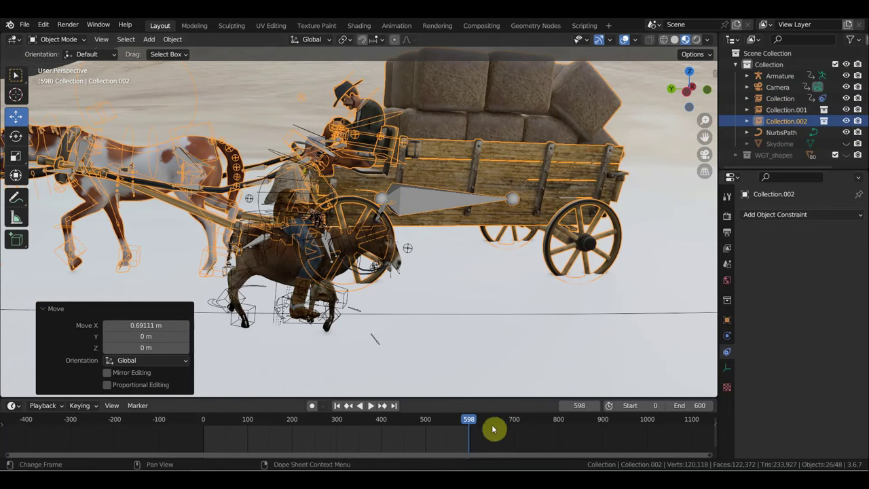
# At frame 425, raise the wagon 0.041 m along Z and tilt it −2.24°
pyautogui.hotkey('shift', 'ctrl', 'space')
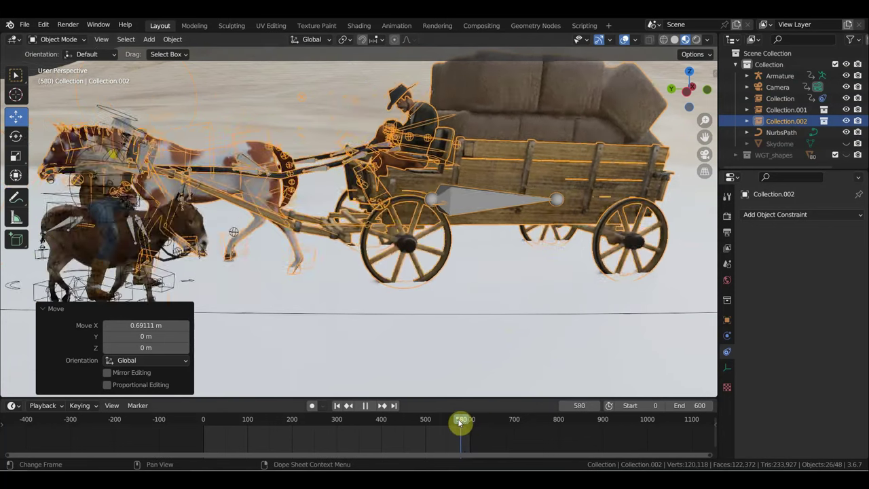
pyautogui.moveTo(437, 418); pyautogui.dragTo(392, 414)
pyautogui.press('space')
pyautogui.moveTo(611, 317)
pyautogui.keyDown('shift'); pyautogui.mouseDown(button='middle')
pyautogui.moveTo(333, 330)
pyautogui.moveTo(101, 328)
pyautogui.moveTo(289, 282)
pyautogui.moveTo(346, 292)
pyautogui.moveTo(403, 278)
pyautogui.moveTo(270, 306)
pyautogui.moveTo(389, 321)
pyautogui.mouseUp(button='middle'); pyautogui.keyUp('shift')
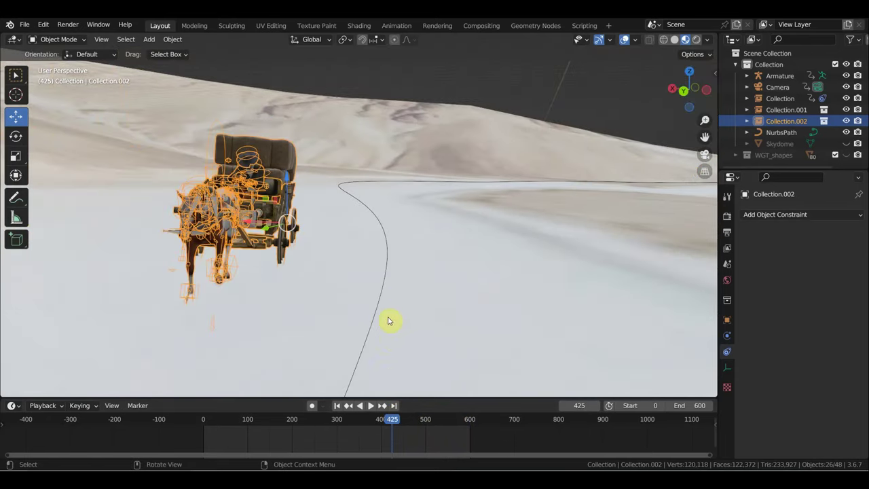
pyautogui.press('g')
pyautogui.press('z')
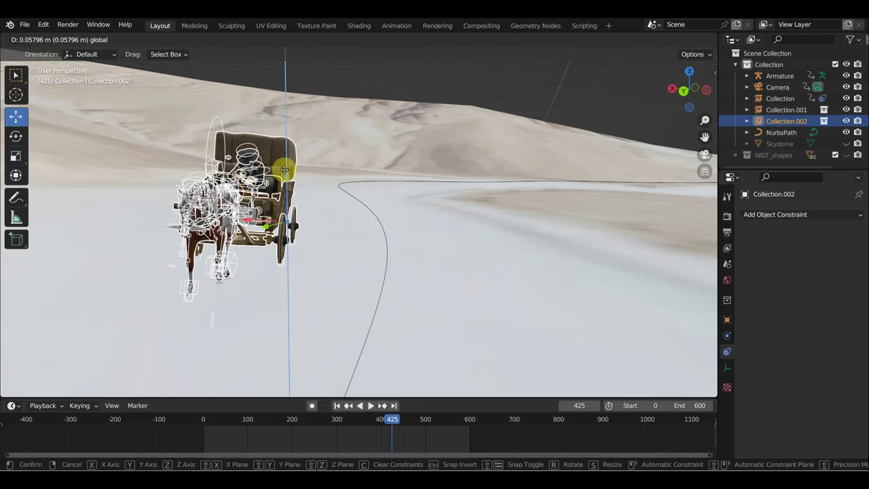
pyautogui.click(314, 217)
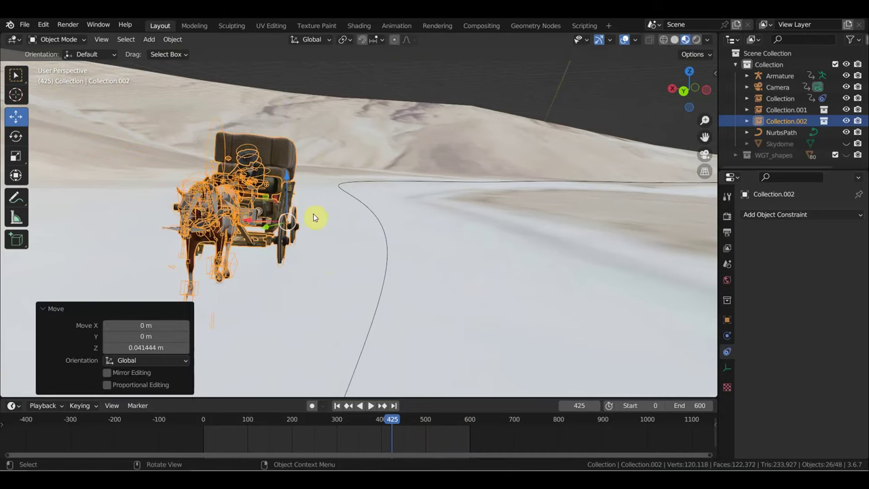
pyautogui.press('r')
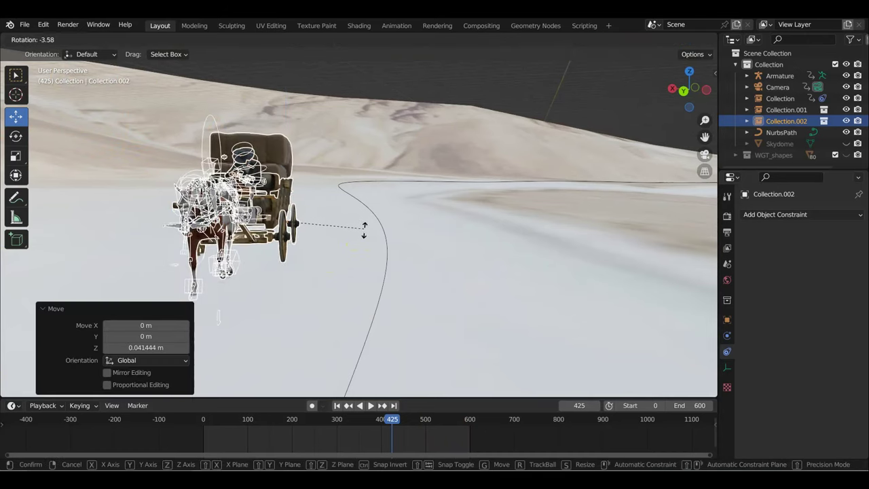
pyautogui.click(373, 243)
# Play the animation to check the wagon, then scrub toward the end and view through the camera
pyautogui.moveTo(373, 242)
pyautogui.mouseDown(button='middle')
pyautogui.moveTo(262, 243)
pyautogui.moveTo(304, 239)
pyautogui.mouseUp(button='middle')
pyautogui.press('space')
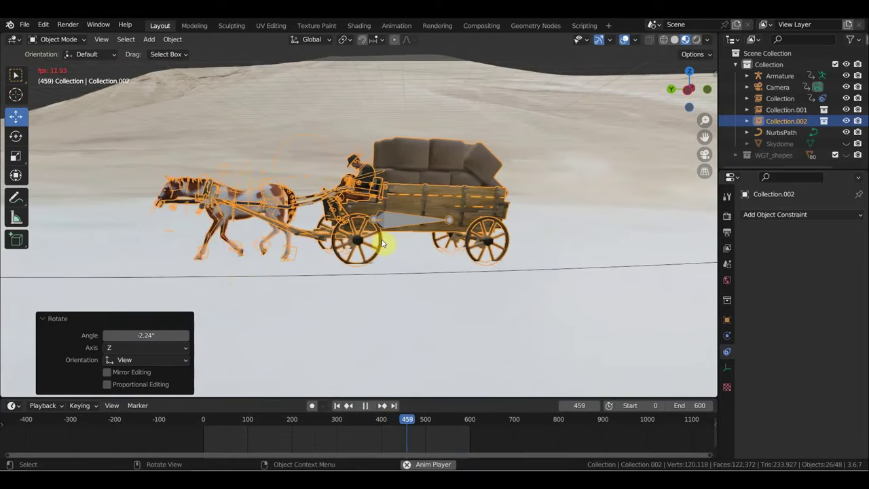
pyautogui.press('space')
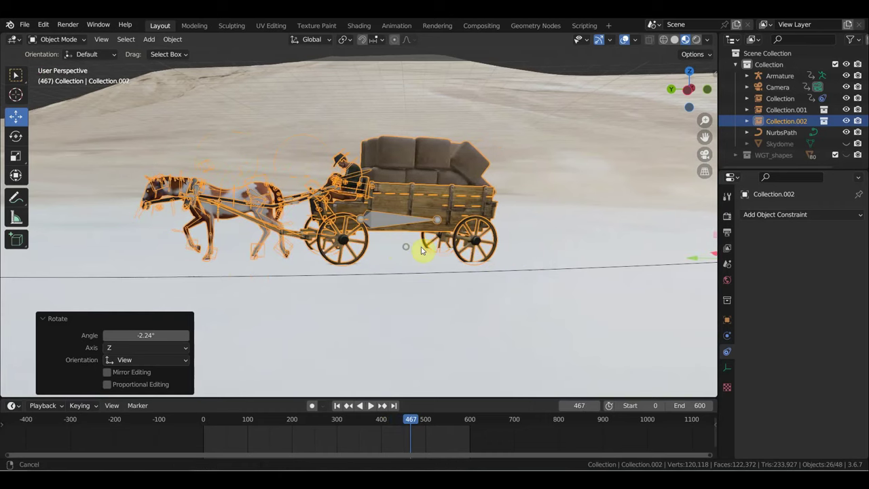
pyautogui.moveTo(419, 421); pyautogui.dragTo(466, 434)
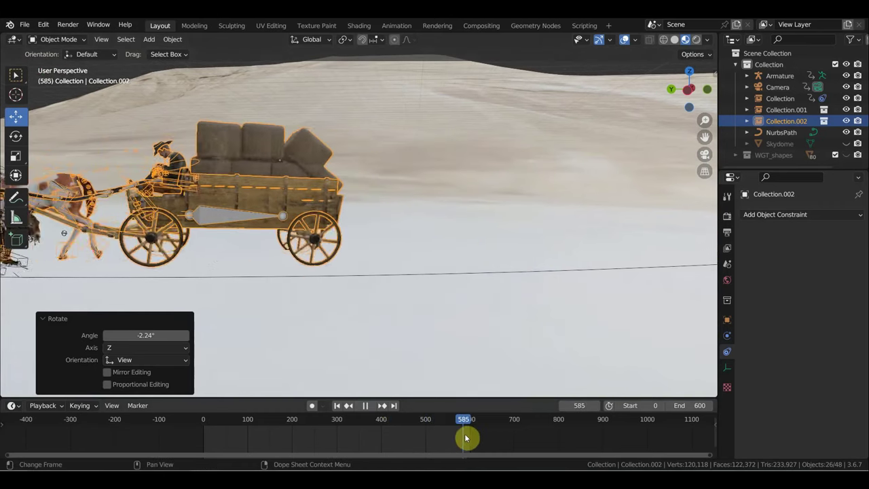
pyautogui.moveTo(429, 277); pyautogui.dragTo(550, 285, button='middle')
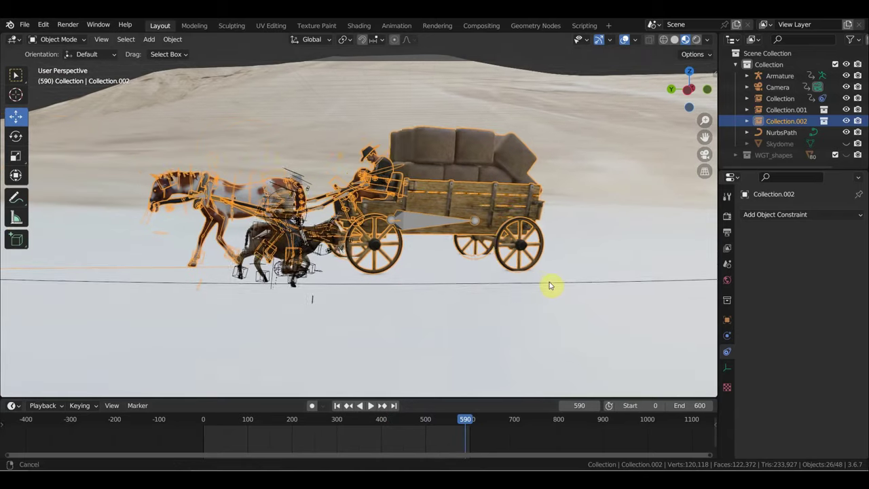
pyautogui.scroll(-2, 551, 284)
pyautogui.press('KP_0')
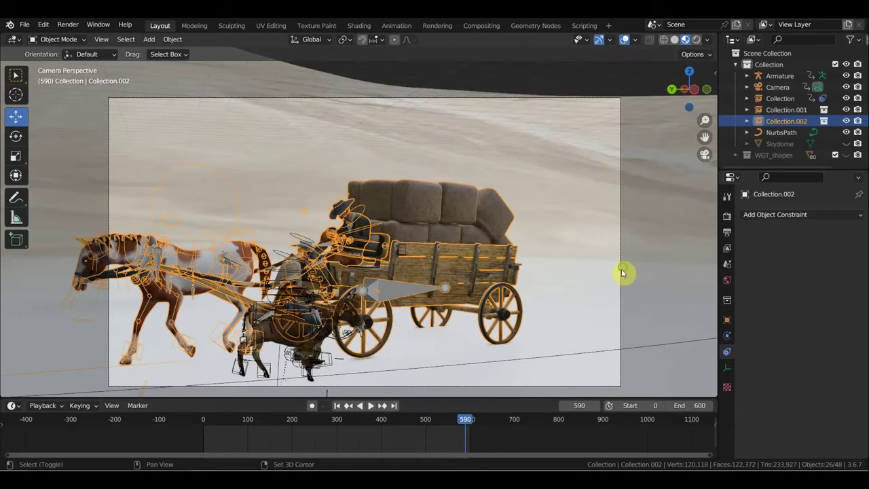
# Play the animation in camera view and scrub the timeline to frame 0 to check the wagon's start
pyautogui.keyDown('shift'); pyautogui.moveTo(626, 258); pyautogui.dragTo(636, 248, button='middle'); pyautogui.keyUp('shift')
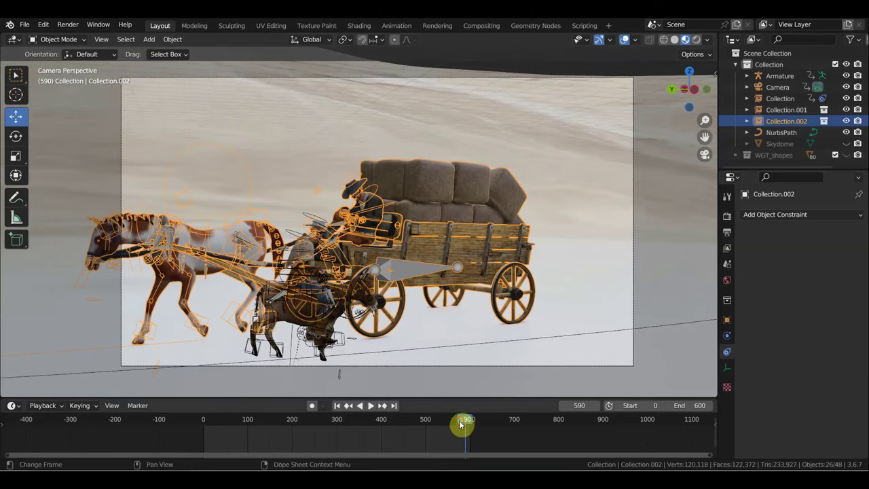
pyautogui.press('space')
pyautogui.moveTo(459, 420); pyautogui.dragTo(192, 424)
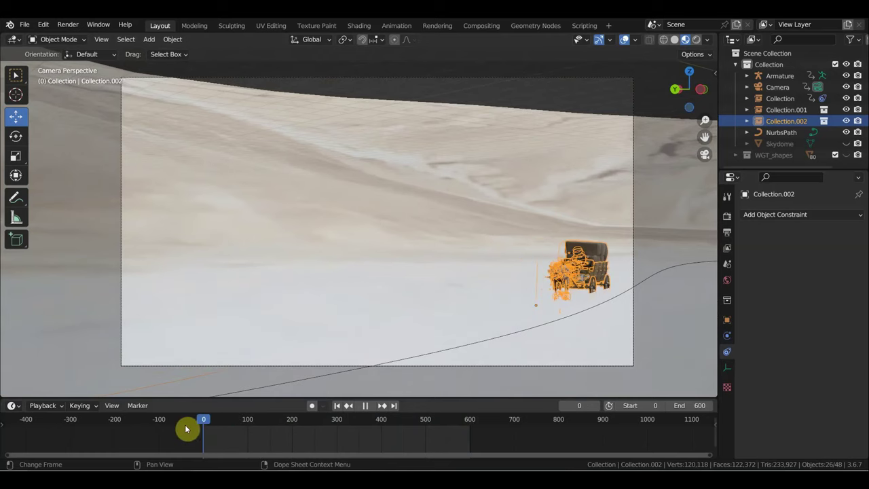
pyautogui.moveTo(199, 426)
pyautogui.mouseDown()
pyautogui.moveTo(289, 423)
pyautogui.moveTo(199, 420)
pyautogui.mouseUp()
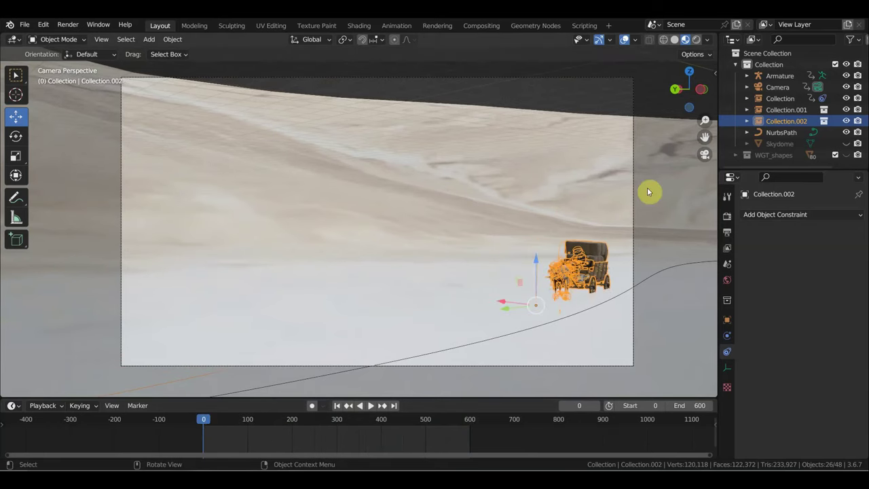
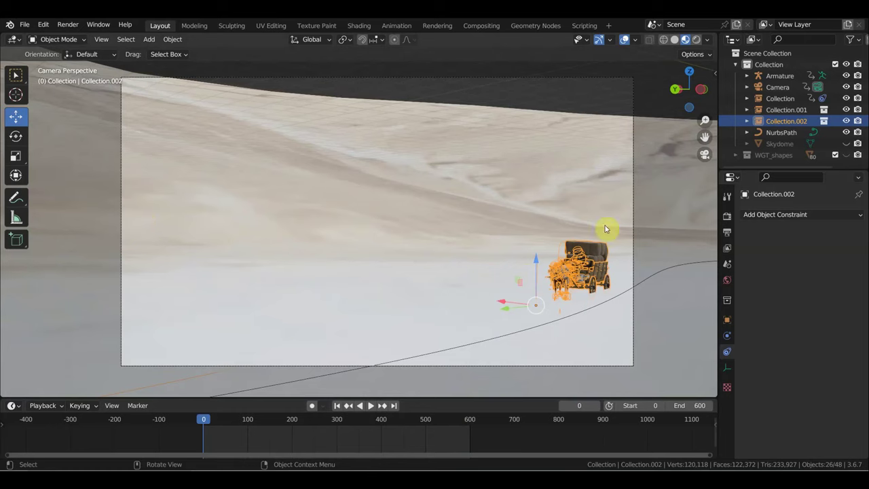
# Reframe the camera shot with walk navigation and key its location and rotation at frame 0
pyautogui.click(633, 251)
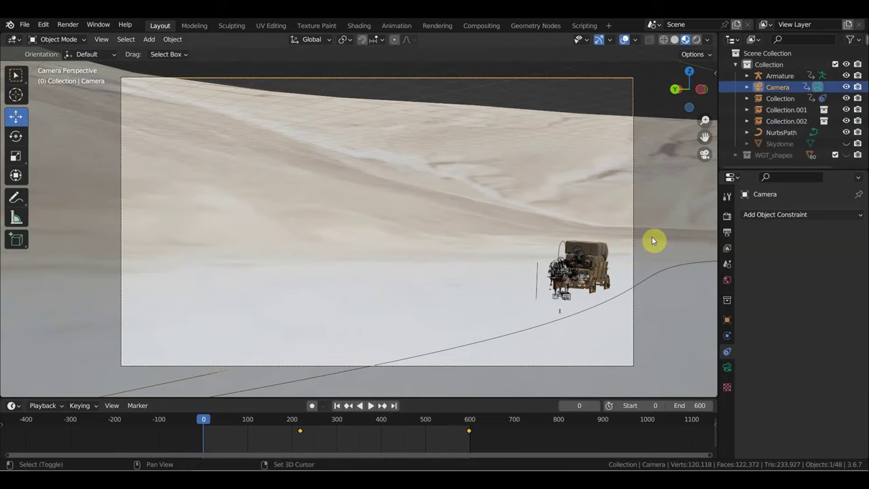
pyautogui.hotkey('shift', '`')
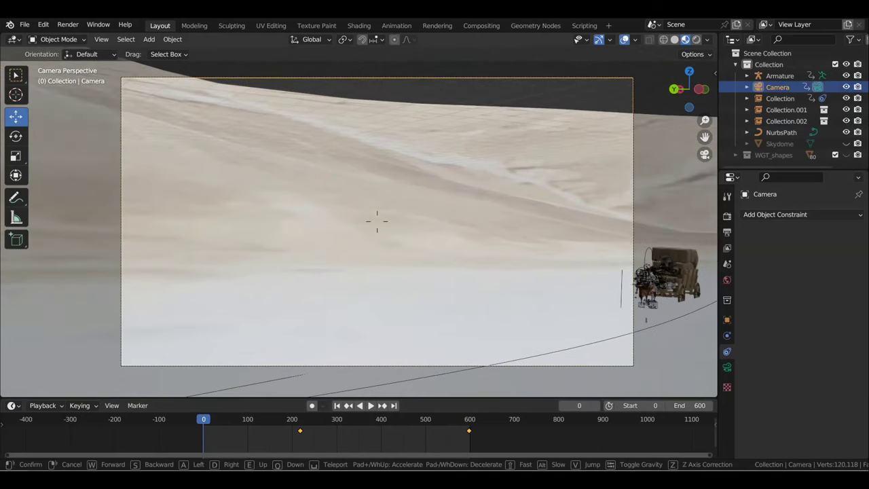
pyautogui.click(652, 240)
pyautogui.press('i')
# Play the animation and scrub near its end, stopping around frame 584
pyautogui.press('space')
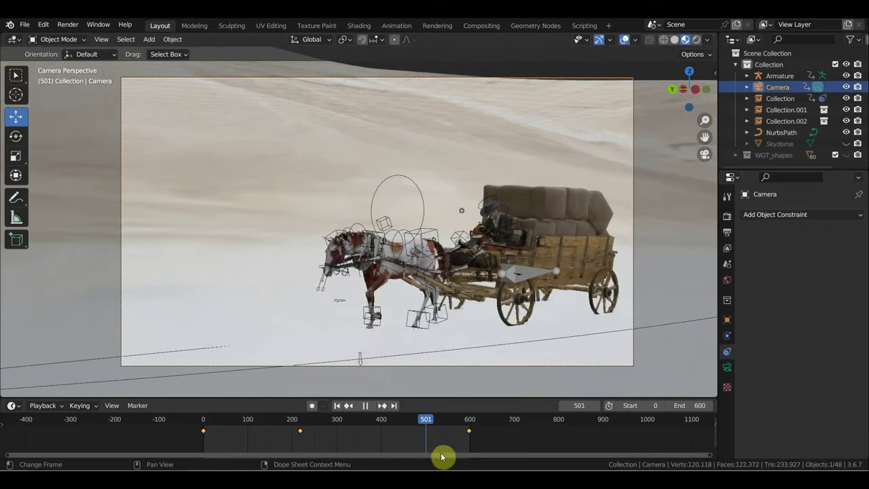
pyautogui.moveTo(472, 464); pyautogui.dragTo(465, 465)
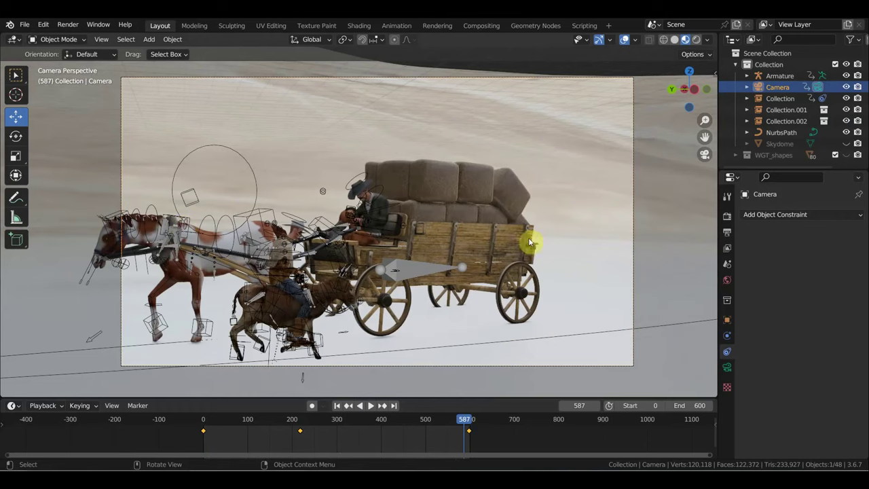
pyautogui.press('space')
pyautogui.click(472, 421)
pyautogui.moveTo(472, 421); pyautogui.dragTo(469, 421)
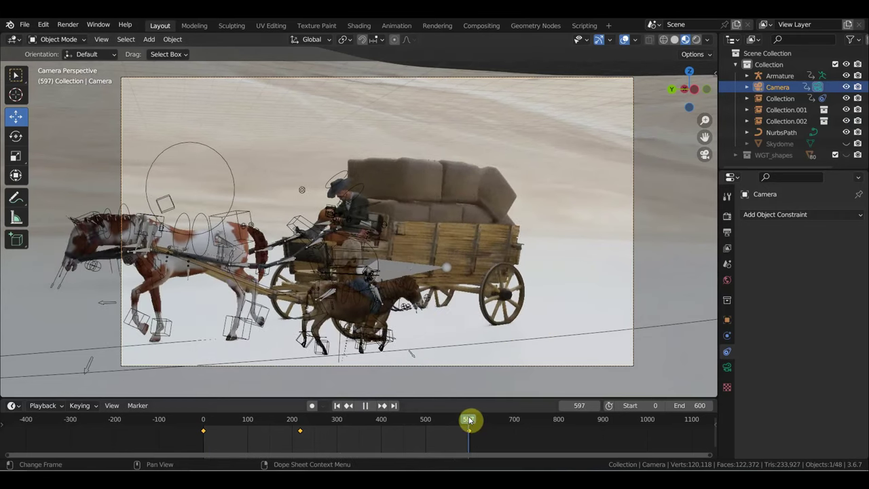
pyautogui.press('Escape')
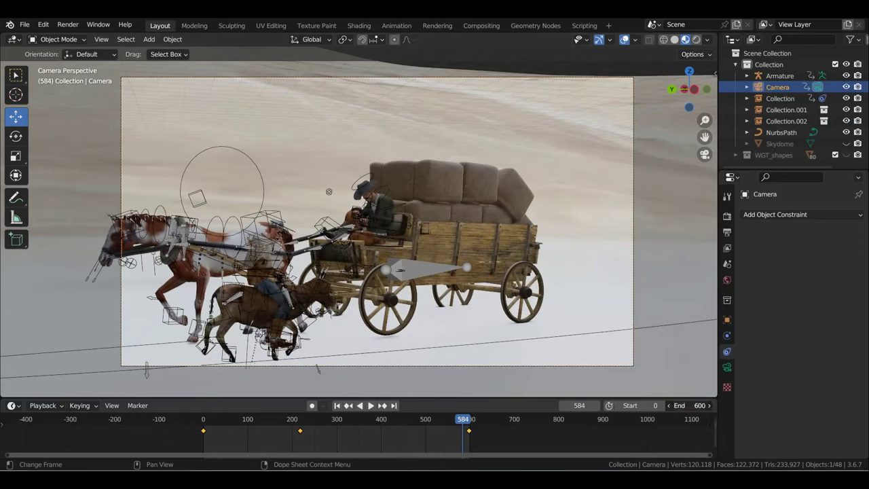
# Set the animation end frame to 584 and start walking the camera toward the wagon
pyautogui.write('584')
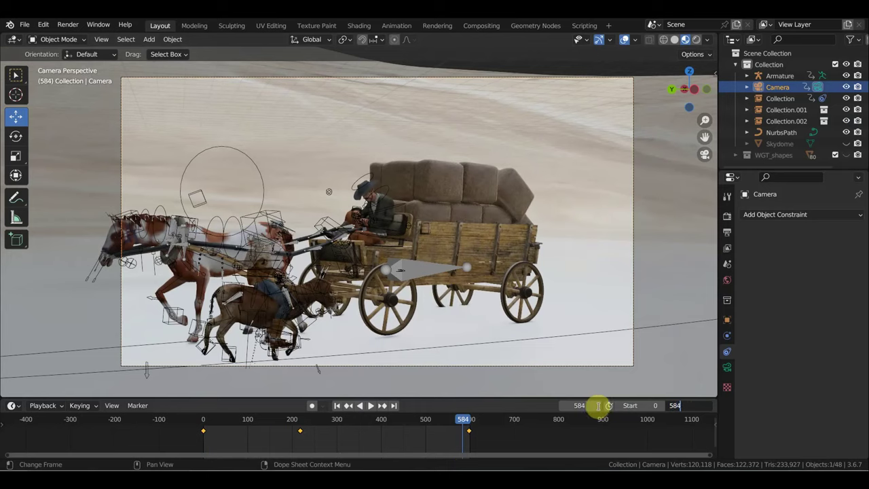
pyautogui.press('Return')
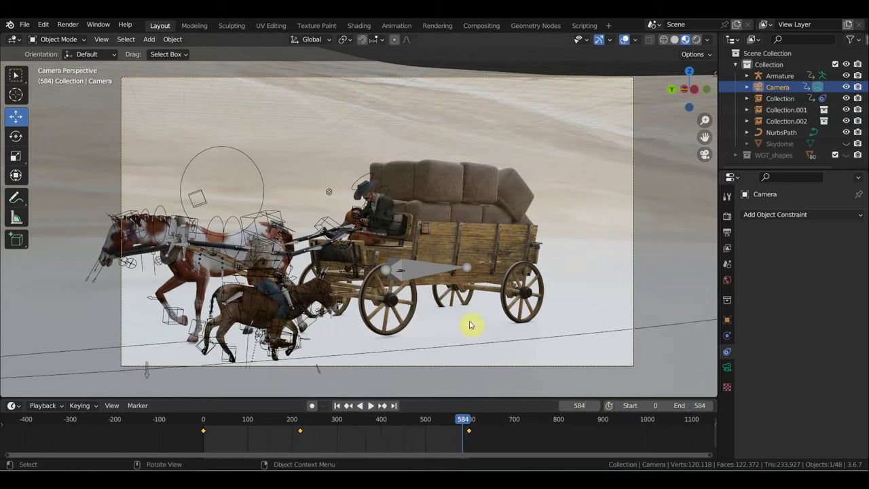
pyautogui.hotkey('shift', '`')
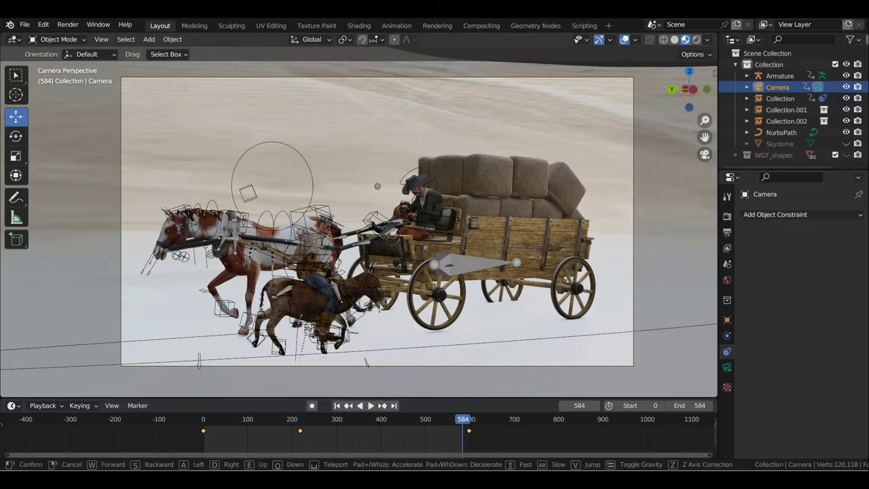
pyautogui.press('a')
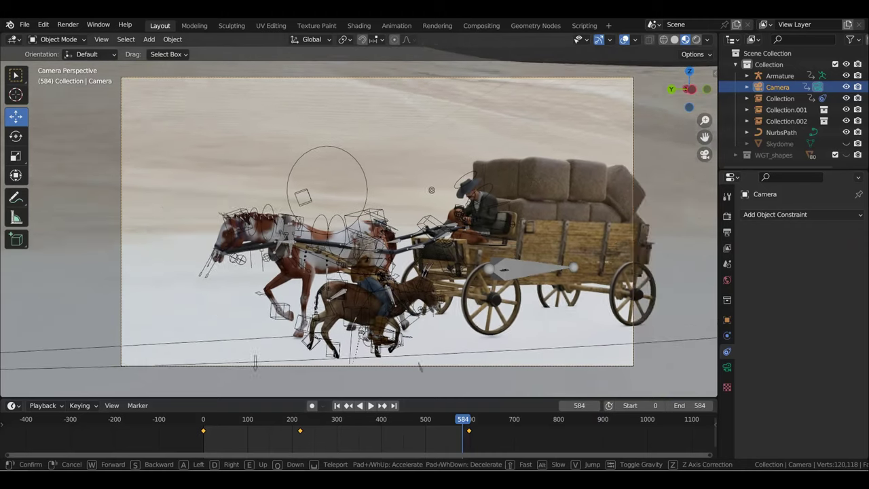
pyautogui.press('d')
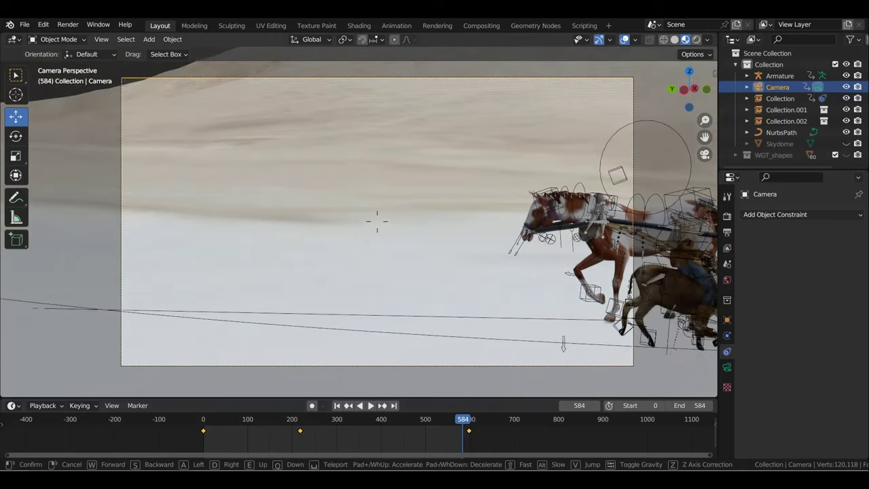
pyautogui.press('d')
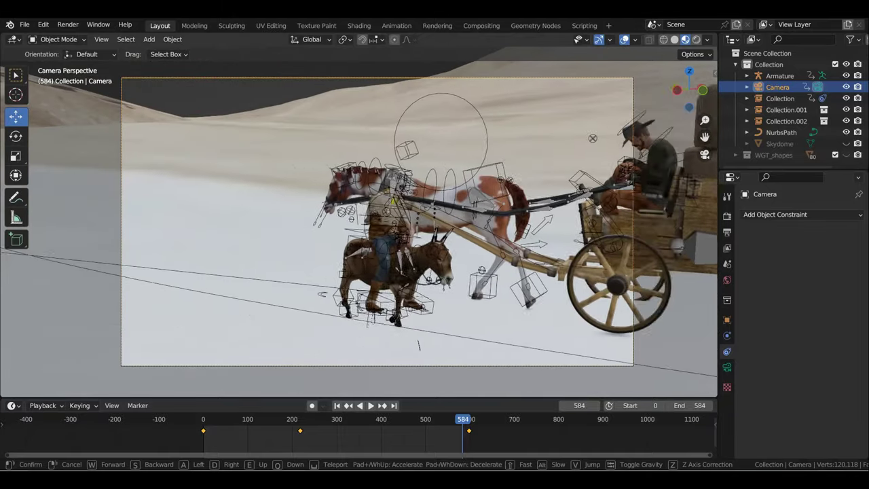
# Frame a close-up of the donkey rider and wagon and key the camera at frame 584
pyautogui.press('d')
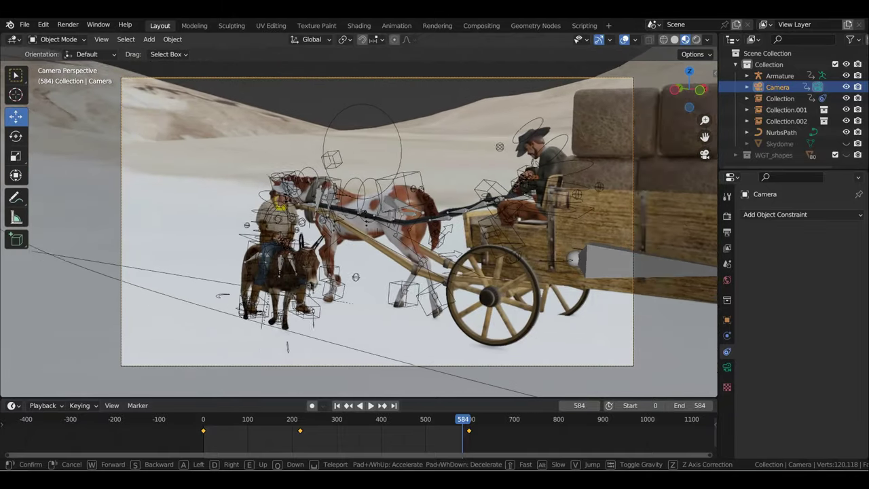
pyautogui.press('d')
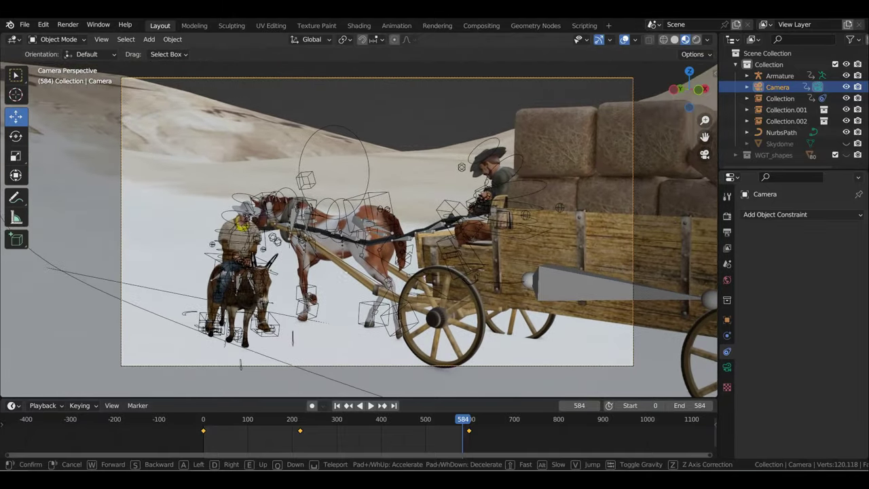
pyautogui.press('d')
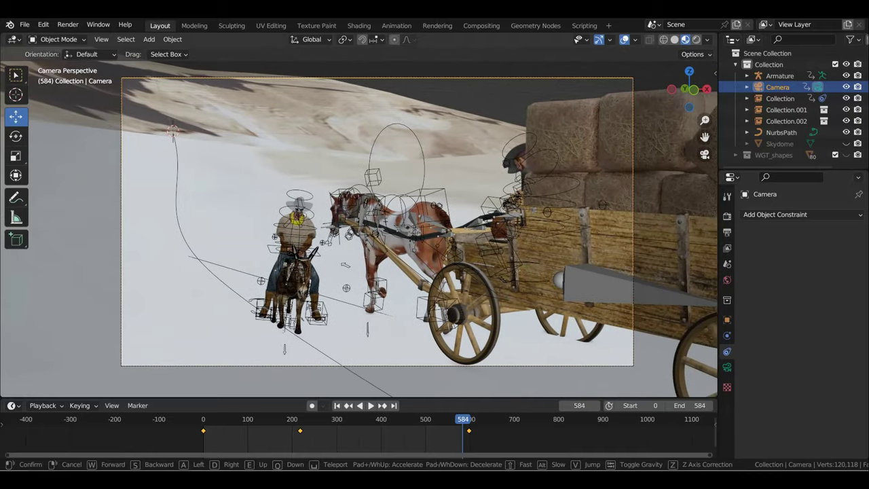
pyautogui.press('d')
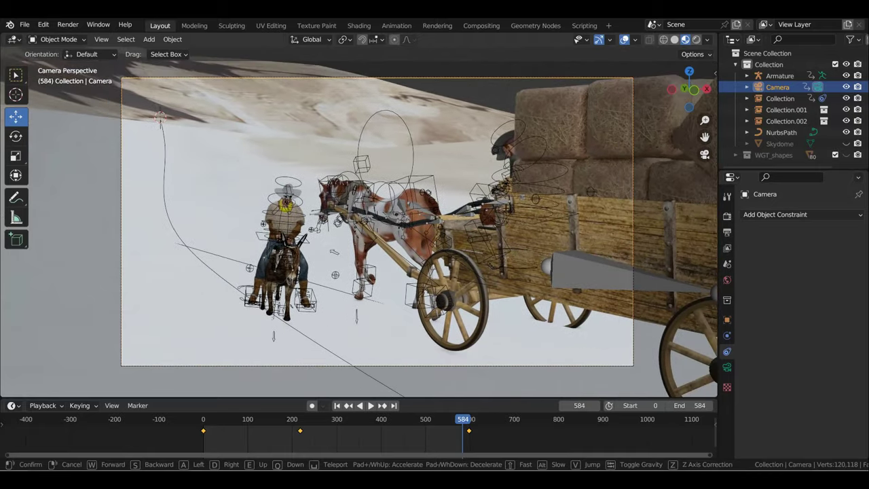
pyautogui.press('d')
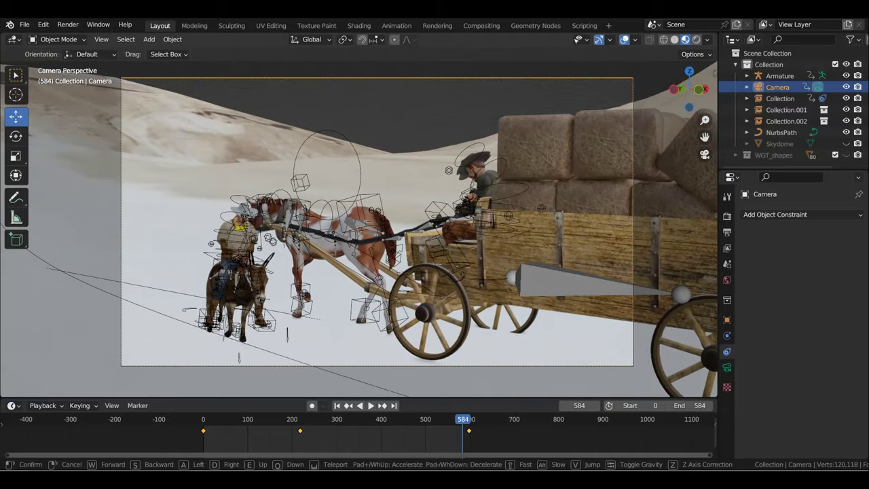
pyautogui.press('a')
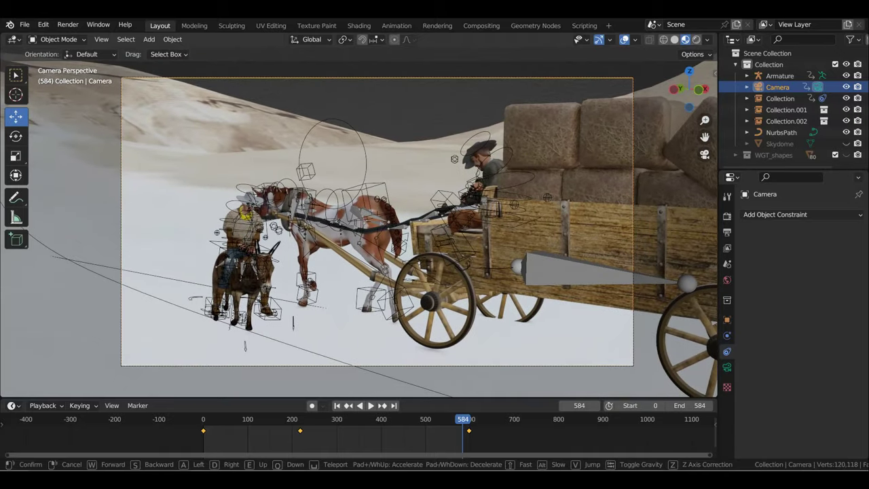
pyautogui.click(585, 245)
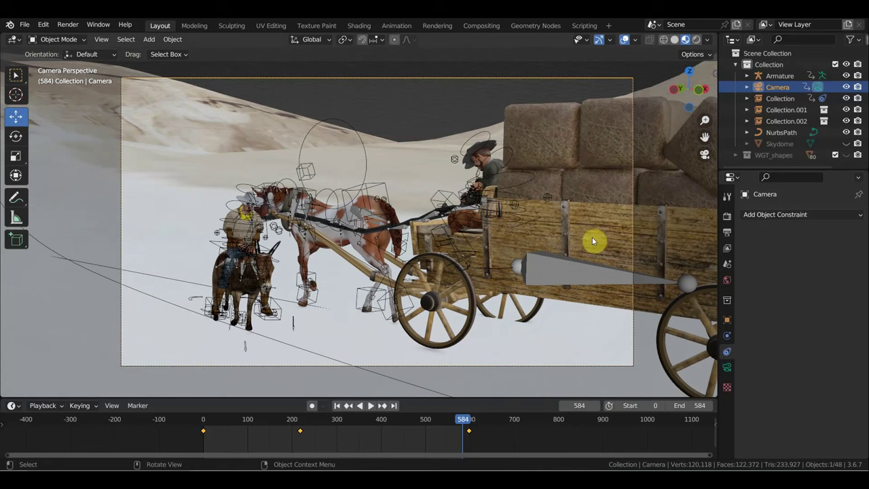
pyautogui.press('i')
pyautogui.moveTo(459, 421)
pyautogui.mouseDown()
pyautogui.moveTo(322, 413)
pyautogui.moveTo(379, 424)
pyautogui.mouseUp()
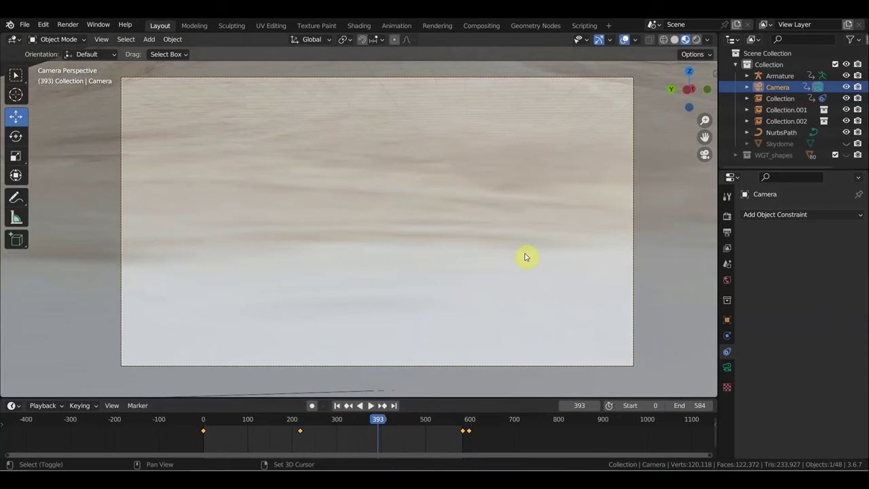
# Frame the horse-drawn wagon side-on, key the camera at frame 393, and play from there
pyautogui.hotkey('shift', '`')
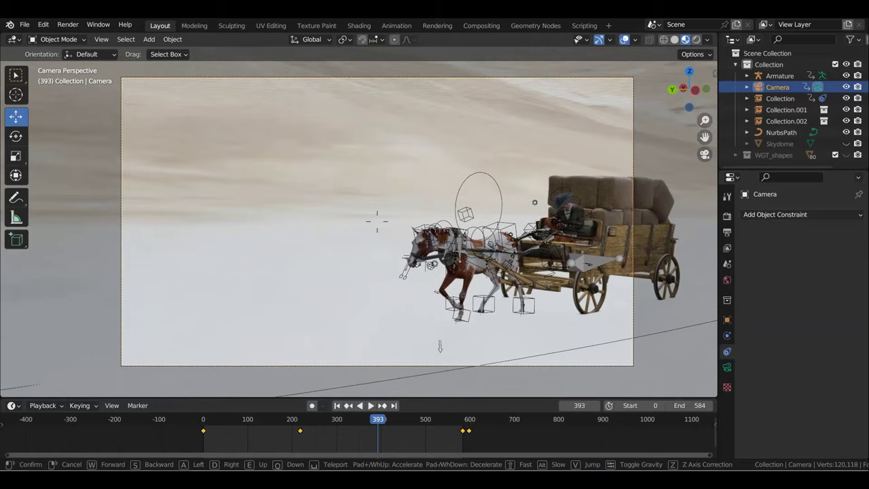
pyautogui.press('w')
pyautogui.press('w')
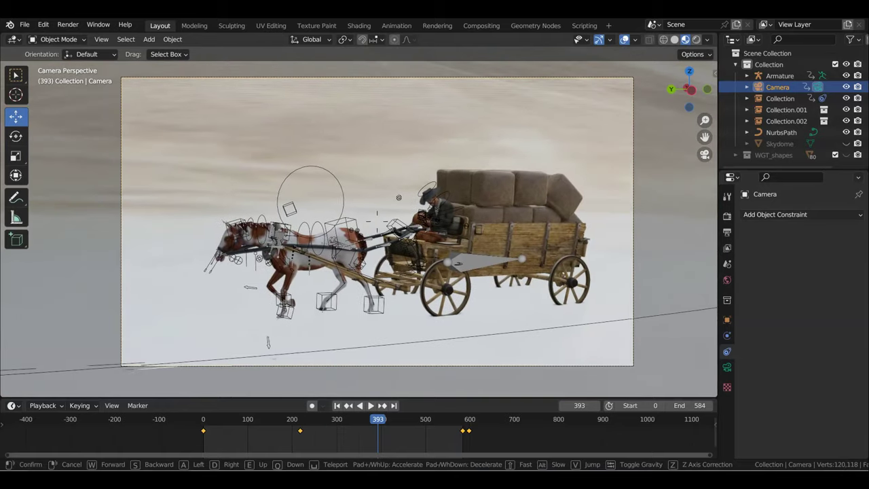
pyautogui.click(532, 258)
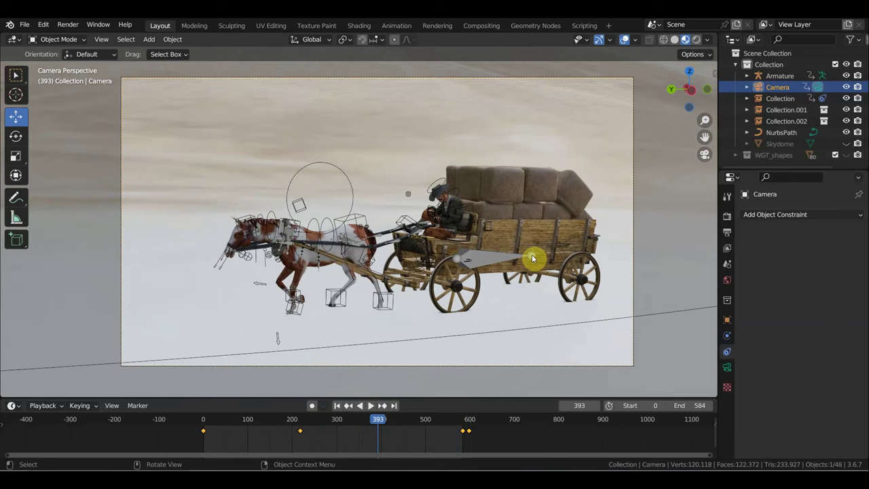
pyautogui.press('i')
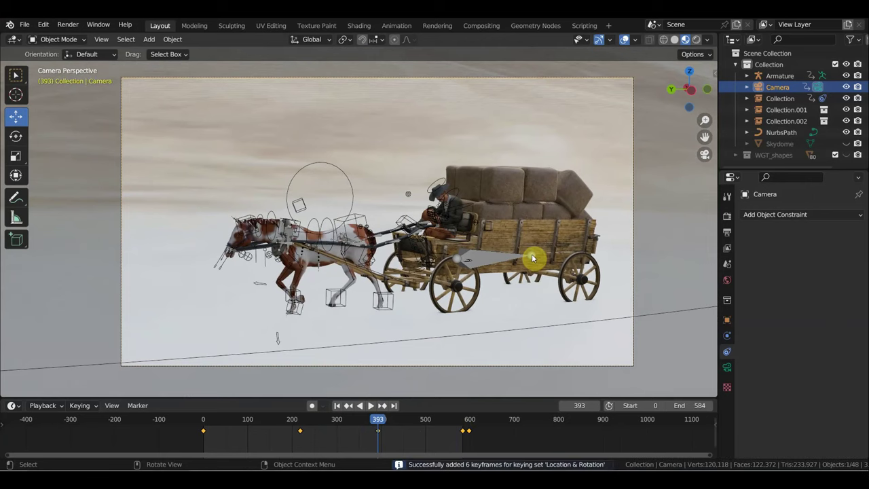
pyautogui.press('space')
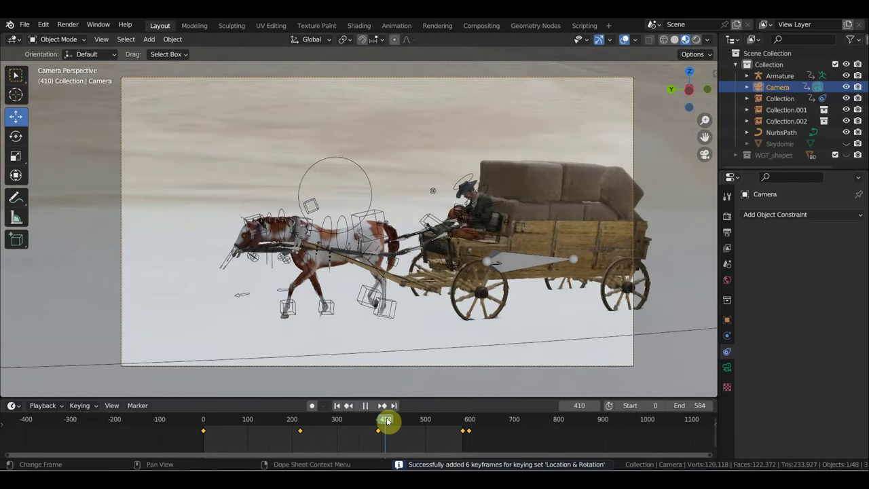
# Delete the stray camera keyframe near frame 590, then replay the animation backward and forward
pyautogui.moveTo(389, 421)
pyautogui.mouseDown()
pyautogui.moveTo(474, 439)
pyautogui.moveTo(464, 440)
pyautogui.mouseUp()
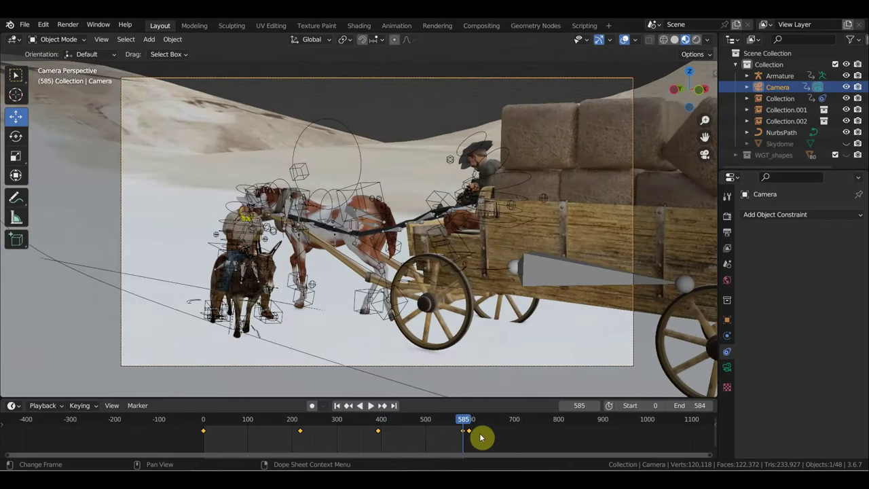
pyautogui.click(468, 431)
pyautogui.press('Delete')
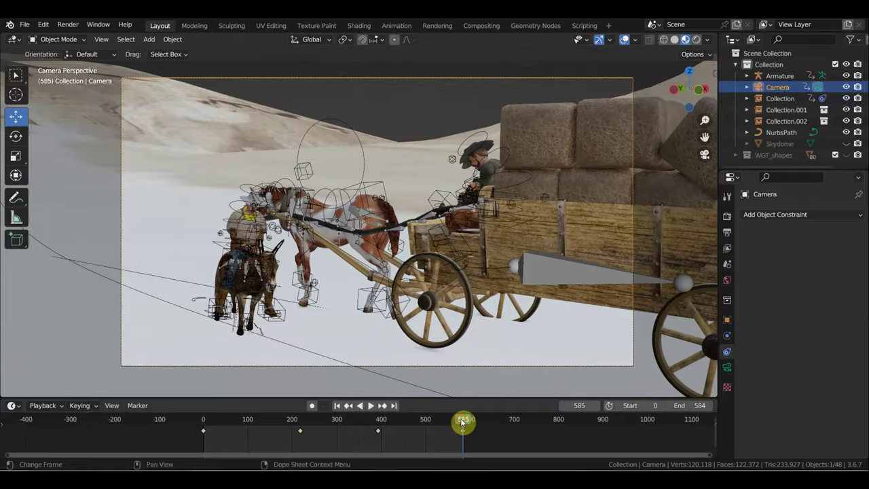
pyautogui.hotkey('shift', 'ctrl', 'space')
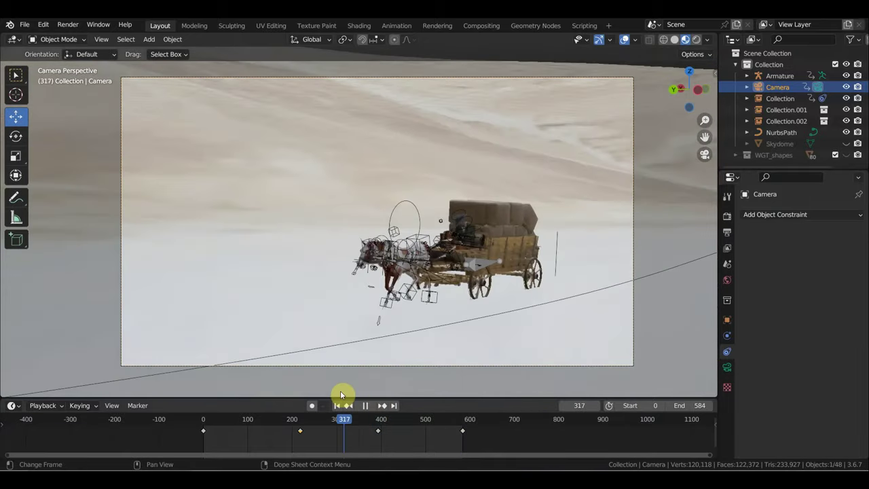
pyautogui.press('space')
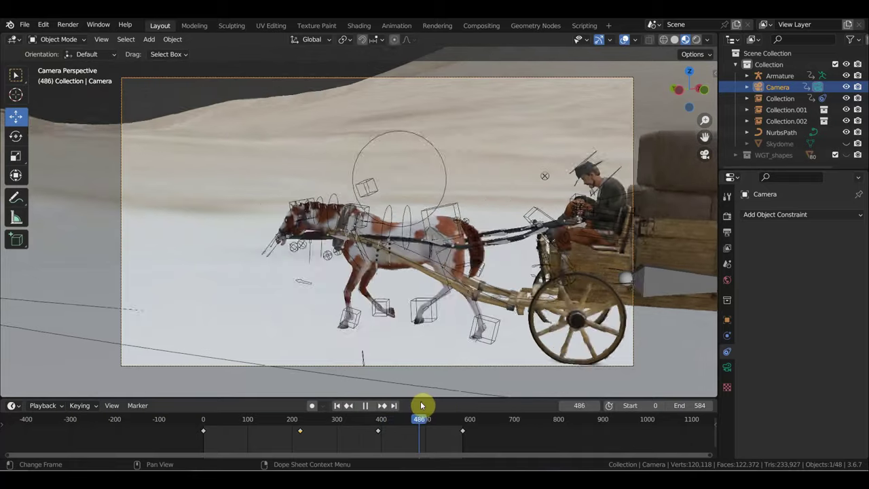
pyautogui.moveTo(435, 408)
pyautogui.mouseDown()
pyautogui.moveTo(465, 418)
pyautogui.moveTo(262, 413)
pyautogui.moveTo(202, 402)
pyautogui.mouseUp()
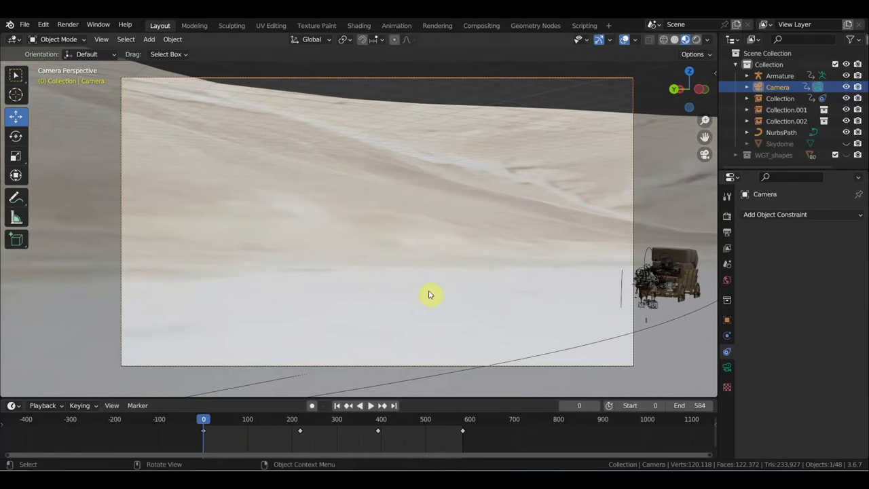
# Fly the frame-0 camera into a close shot behind the donkey rider on the dune
pyautogui.hotkey('shift', '`')
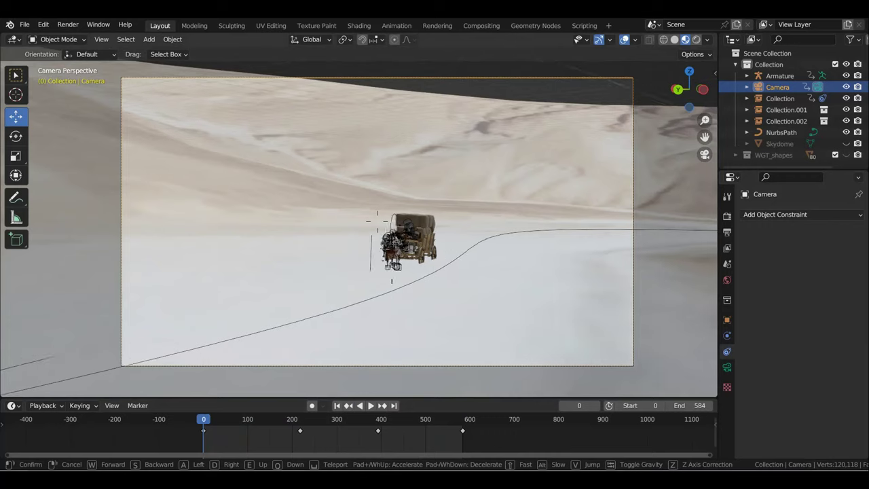
pyautogui.press('a')
pyautogui.press('s')
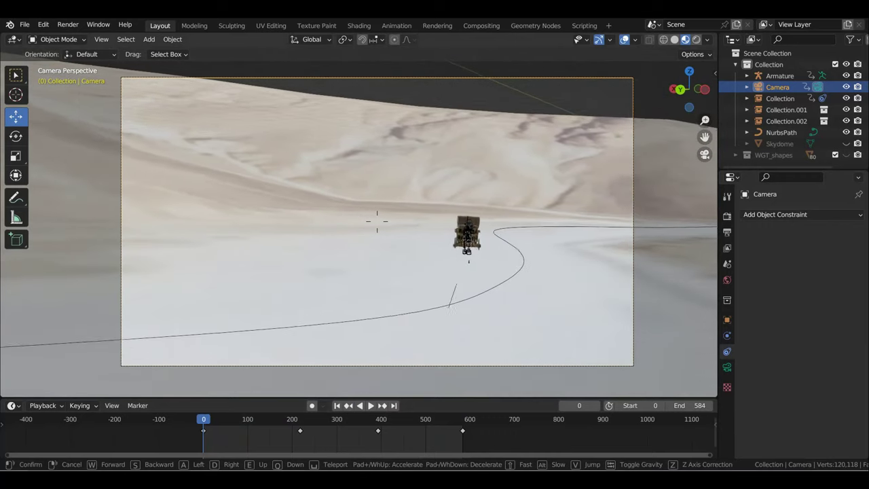
pyautogui.press('a')
pyautogui.press('w')
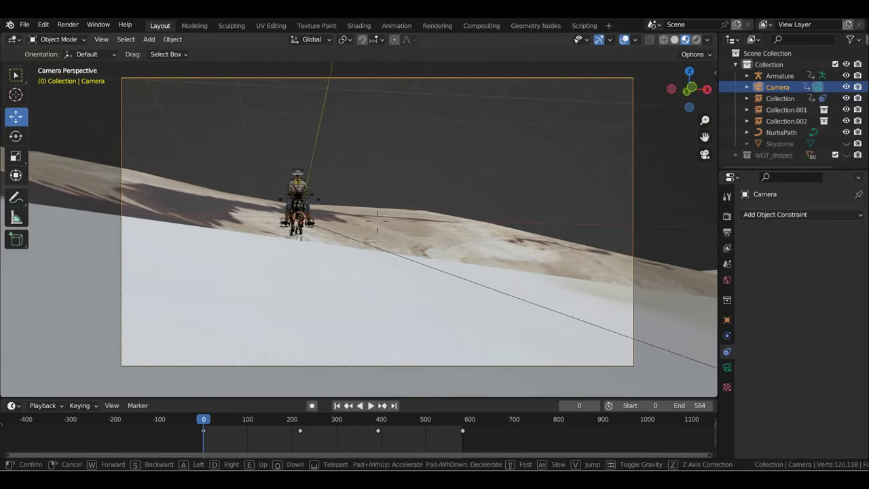
pyautogui.click(472, 283)
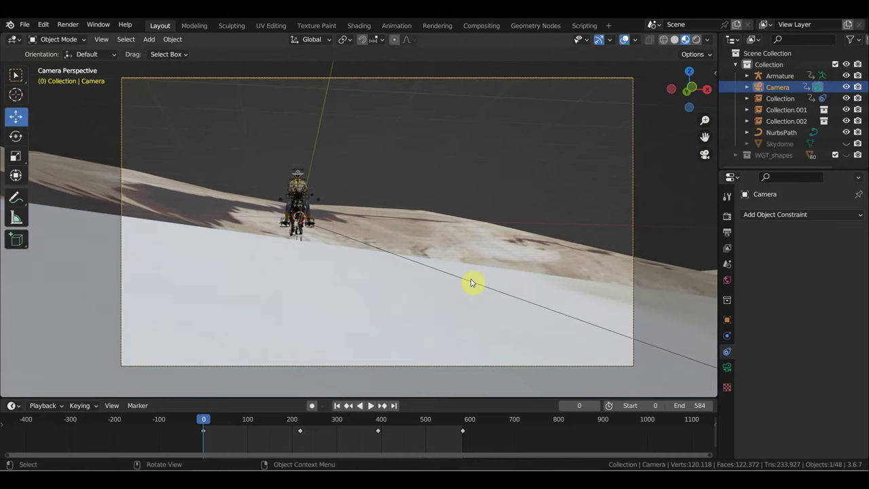
# Select the rider on the donkey together with the NurbsPath curve
pyautogui.click(302, 174)
pyautogui.scroll(3, 319, 210)
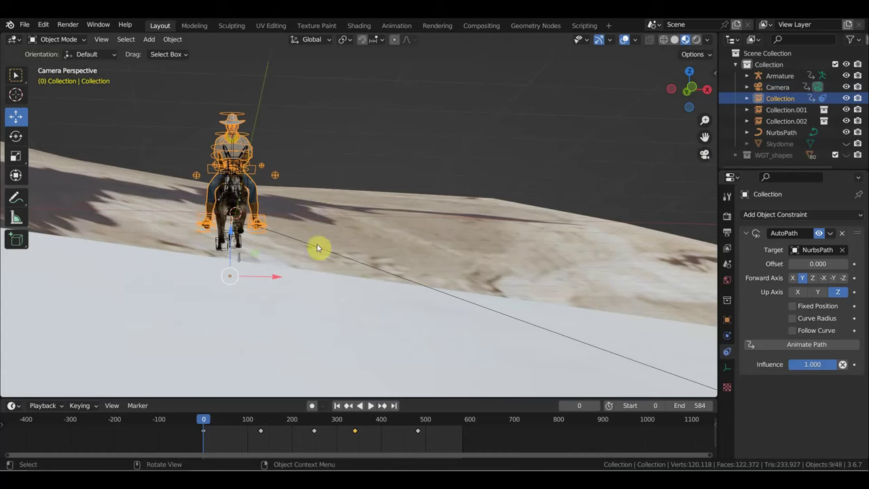
pyautogui.click(326, 251)
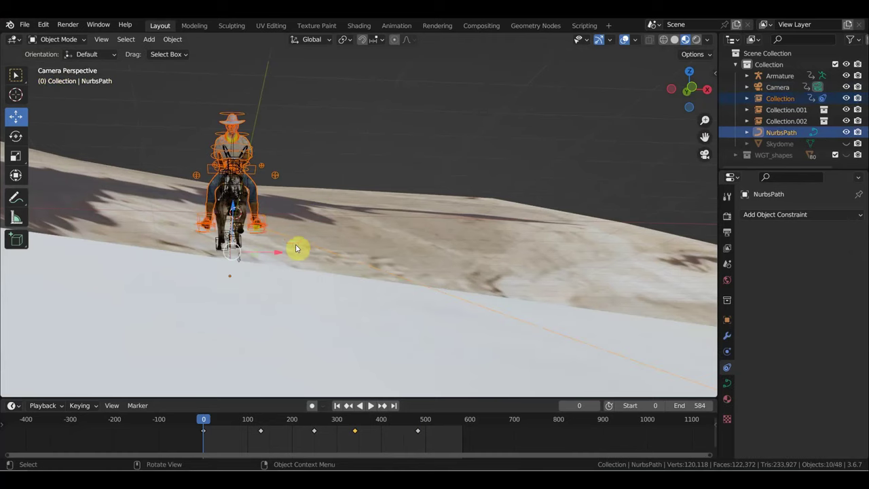
# Add the Armature to the selection and play the path animation, stopping at frame 384
pyautogui.keyDown('shift'); pyautogui.click(229, 235); pyautogui.keyUp('shift')
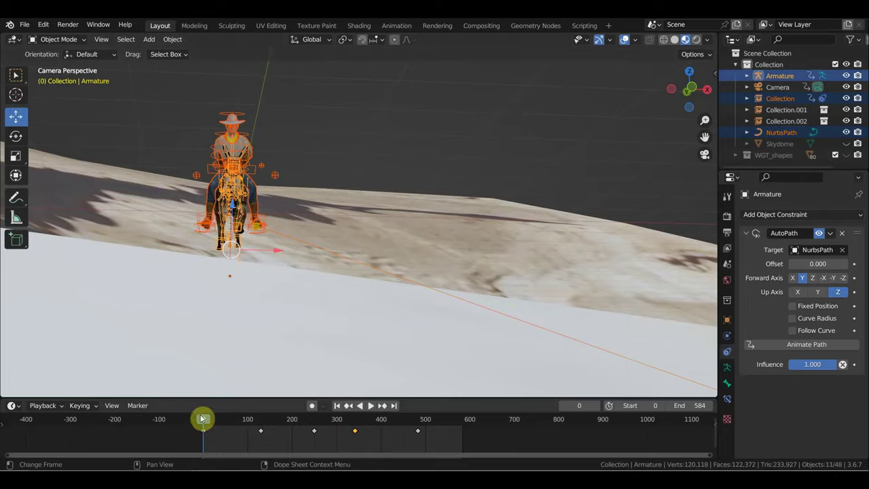
pyautogui.press('space')
pyautogui.moveTo(227, 428)
pyautogui.mouseDown()
pyautogui.moveTo(318, 429)
pyautogui.moveTo(260, 428)
pyautogui.mouseUp()
pyautogui.press('space')
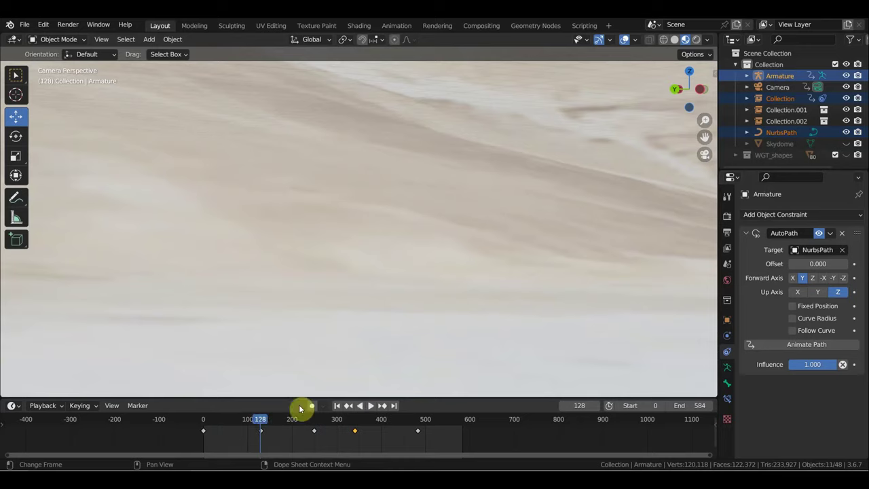
pyautogui.scroll(-3, 516, 326)
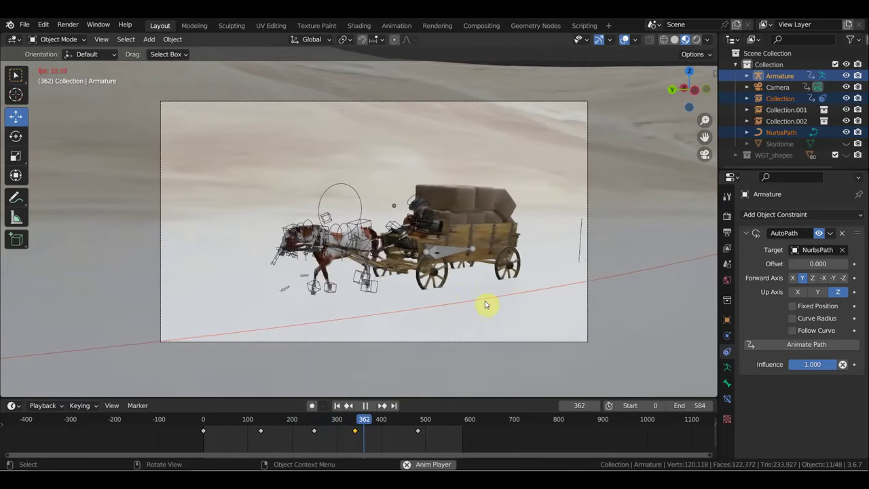
pyautogui.press('space')
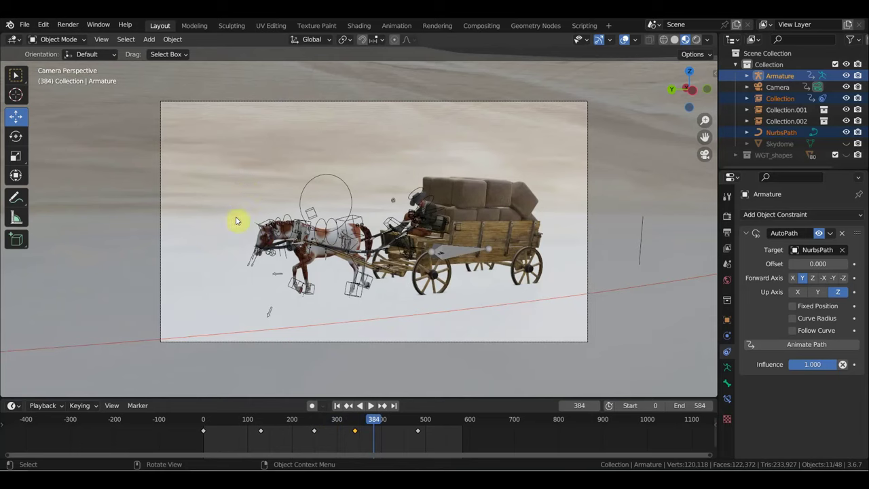
pyautogui.click(23, 24)
# Save the scene as 'герой запада сцена 5.blend' in the same folder
pyautogui.click(66, 175)
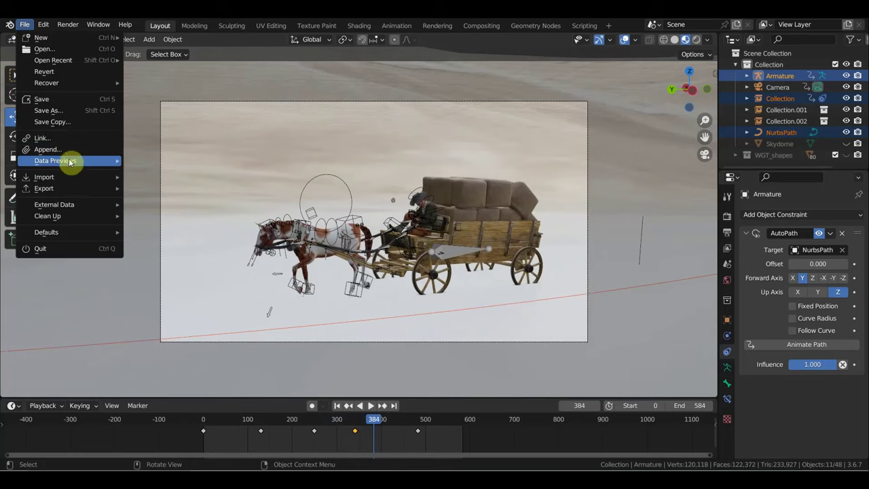
pyautogui.press('Escape')
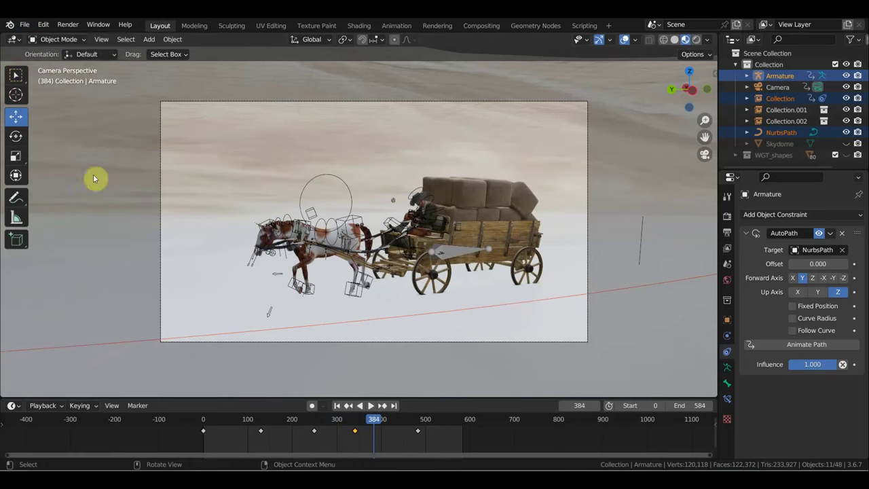
pyautogui.click(25, 25)
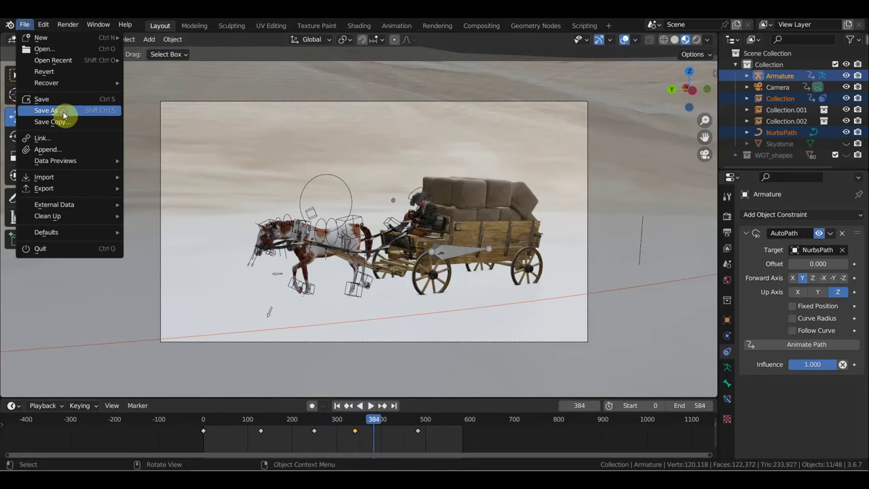
pyautogui.click(62, 114)
pyautogui.click(347, 392)
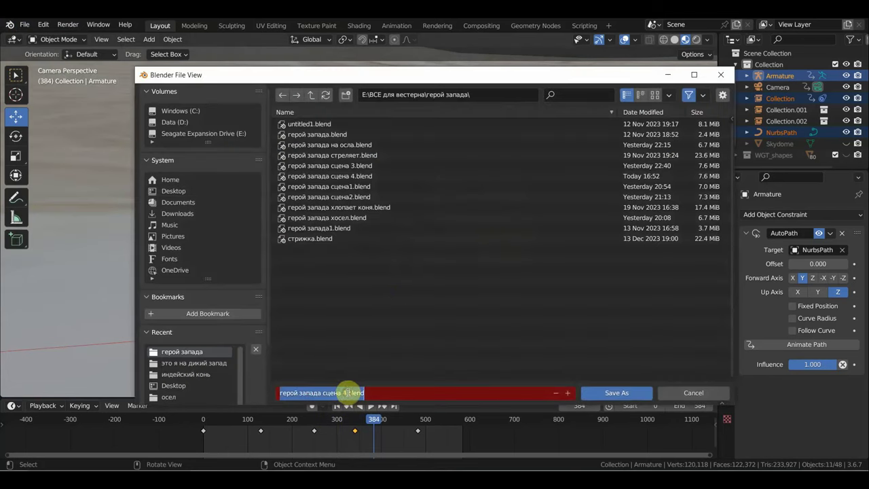
pyautogui.click(348, 393)
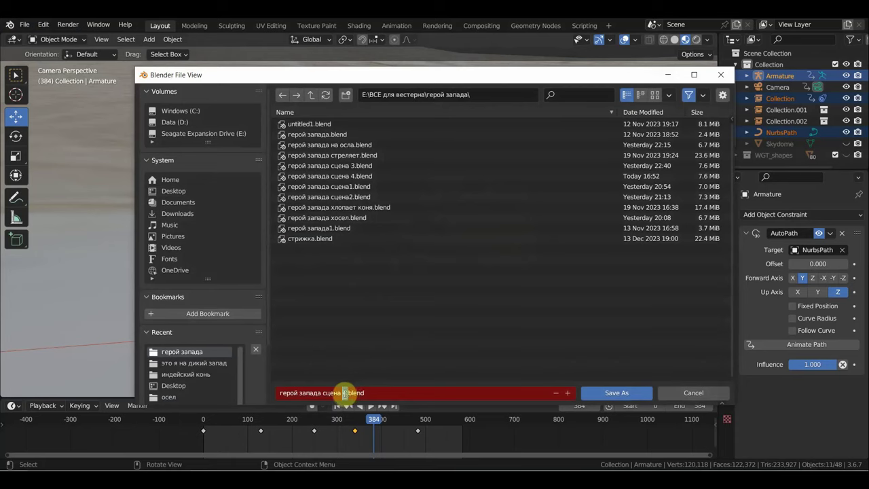
pyautogui.write('5')
pyautogui.press('Return')
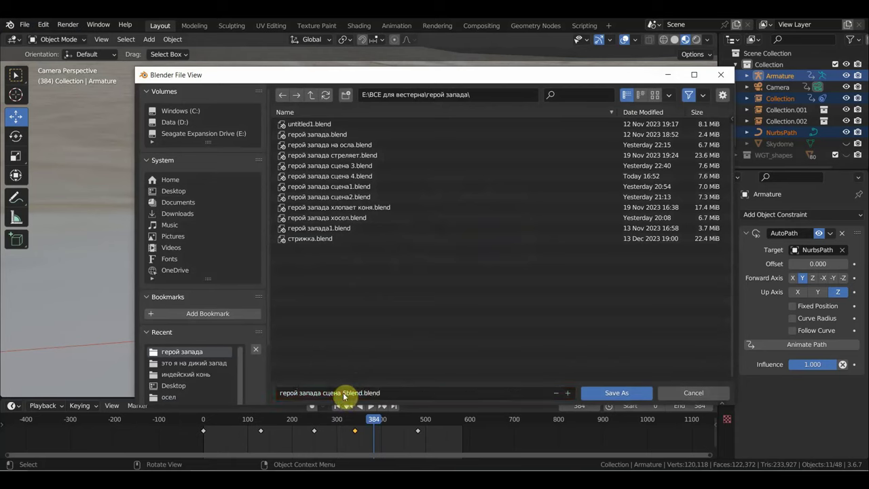
pyautogui.click(380, 394)
pyautogui.click(389, 393)
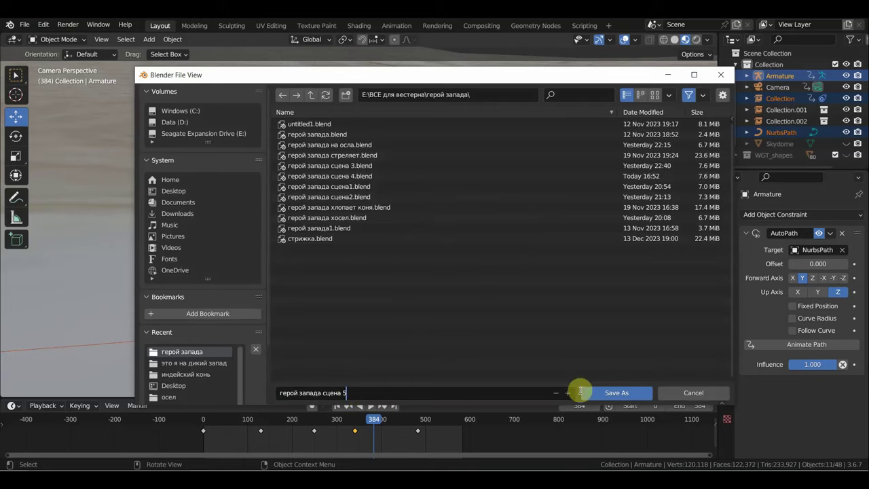
pyautogui.click(609, 395)
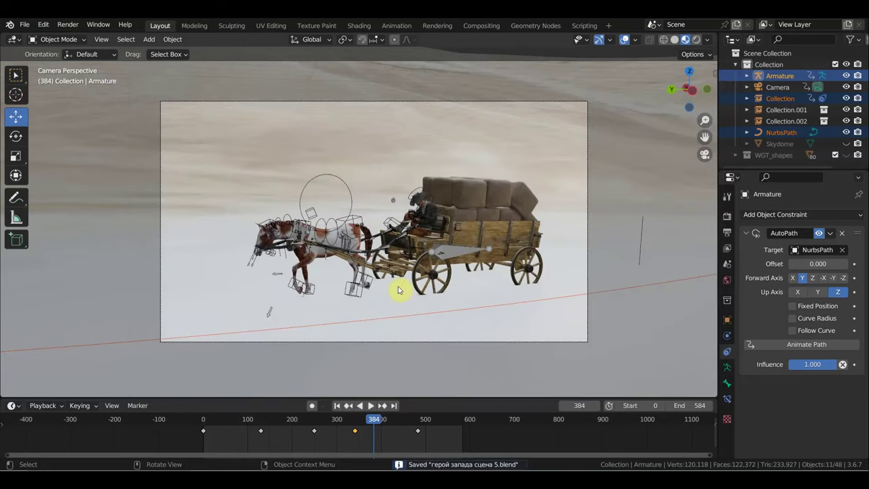
pyautogui.scroll(-1, 400, 290)
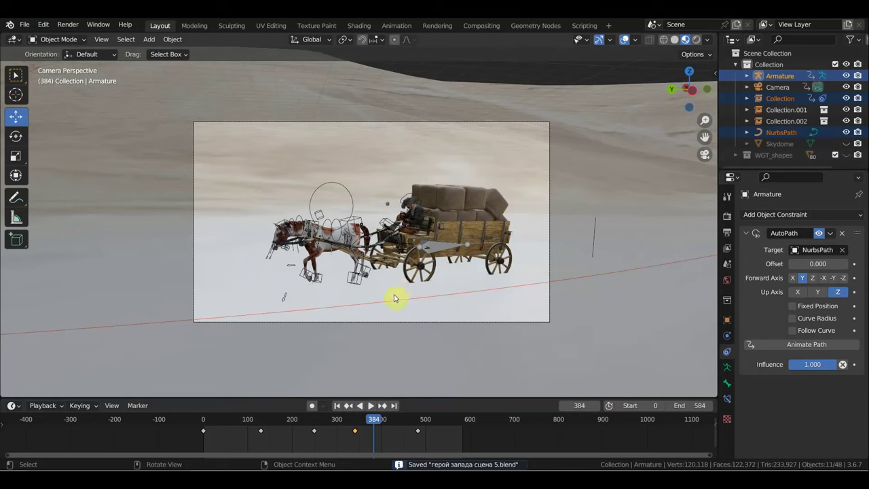
# Unhide the Skydome in the Outliner and zoom out to see the cloudy sphere
pyautogui.moveTo(369, 421)
pyautogui.mouseDown()
pyautogui.moveTo(335, 419)
pyautogui.moveTo(471, 426)
pyautogui.mouseUp()
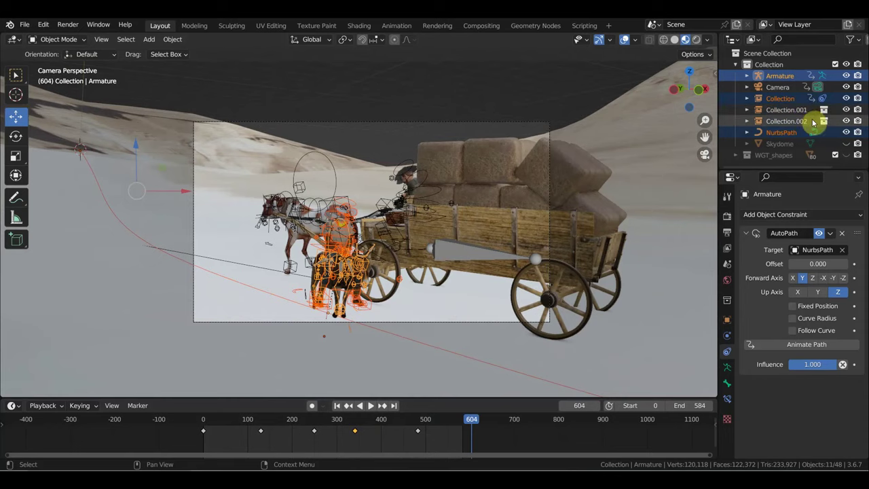
pyautogui.click(846, 144)
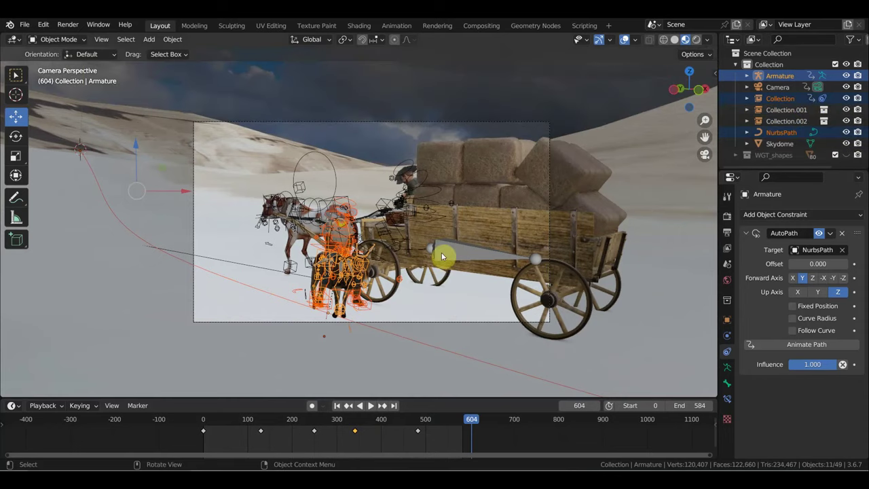
pyautogui.scroll(-3, 380, 151)
pyautogui.moveTo(378, 156)
pyautogui.mouseDown(button='middle')
pyautogui.moveTo(390, 174)
pyautogui.moveTo(382, 142)
pyautogui.moveTo(401, 128)
pyautogui.moveTo(406, 107)
pyautogui.moveTo(394, 145)
pyautogui.moveTo(395, 197)
pyautogui.mouseUp(button='middle')
pyautogui.scroll(-5, 390, 174)
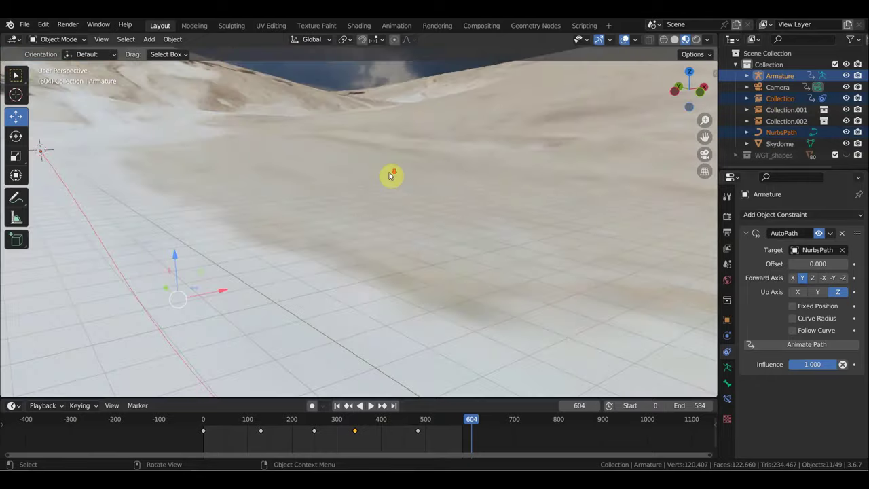
pyautogui.scroll(-5, 395, 197)
pyautogui.scroll(1, 395, 197)
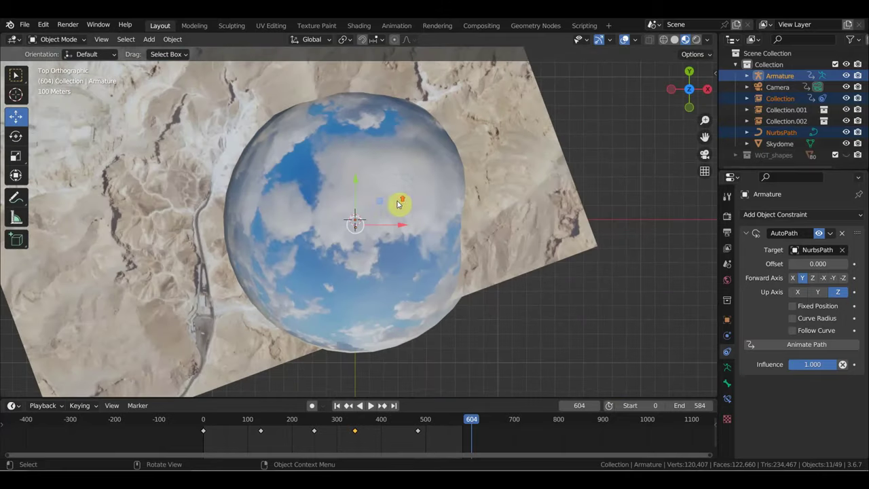
# Keyframe the Skydome at frame 0 using the Location & Rotation keying set
pyautogui.click(416, 202)
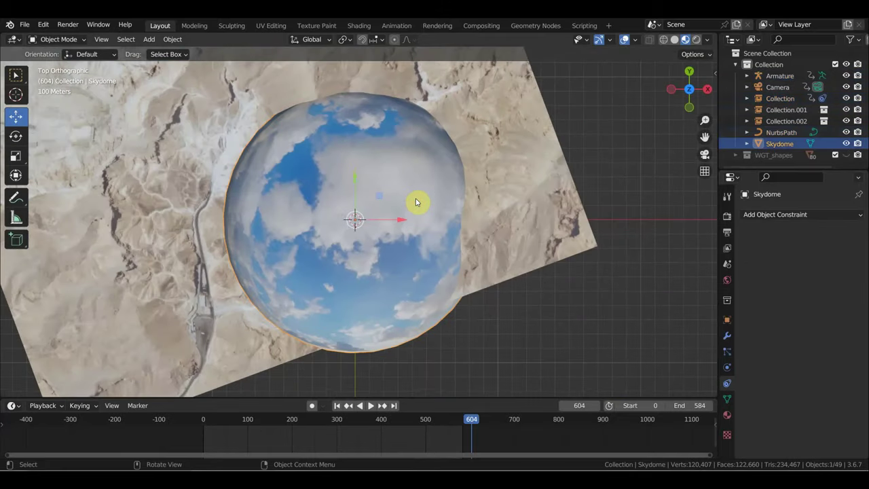
pyautogui.click(205, 422)
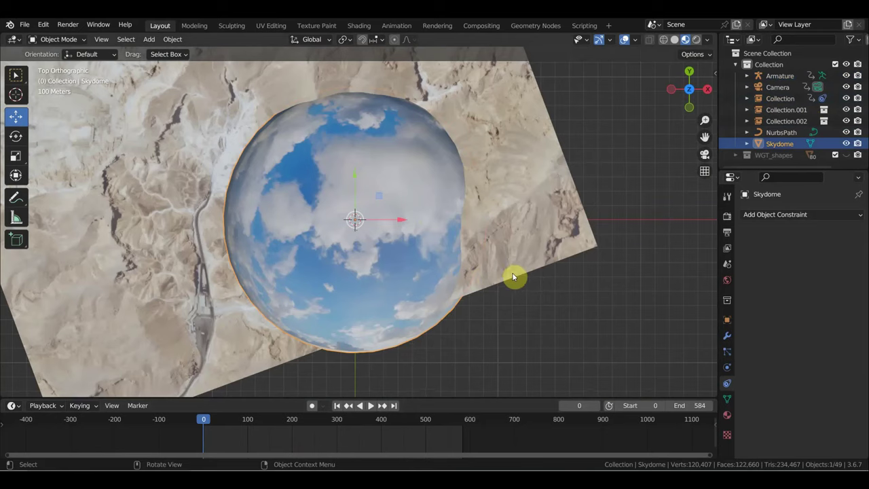
pyautogui.press('i')
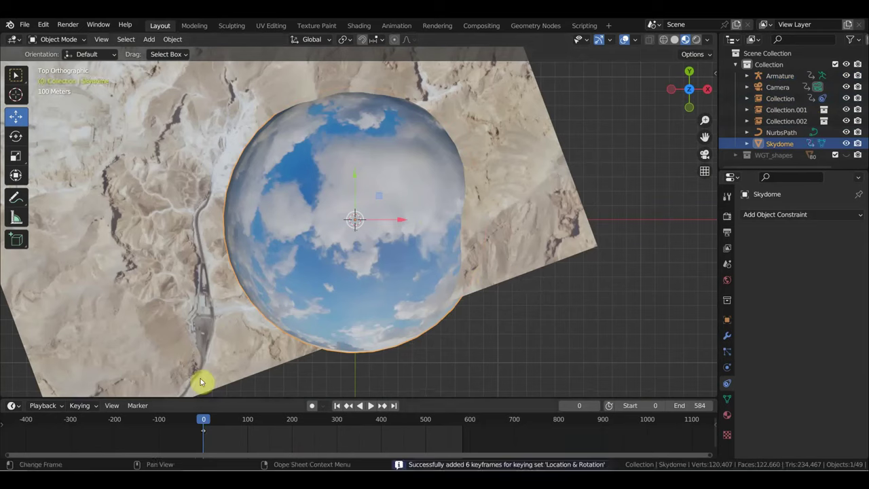
pyautogui.click(80, 405)
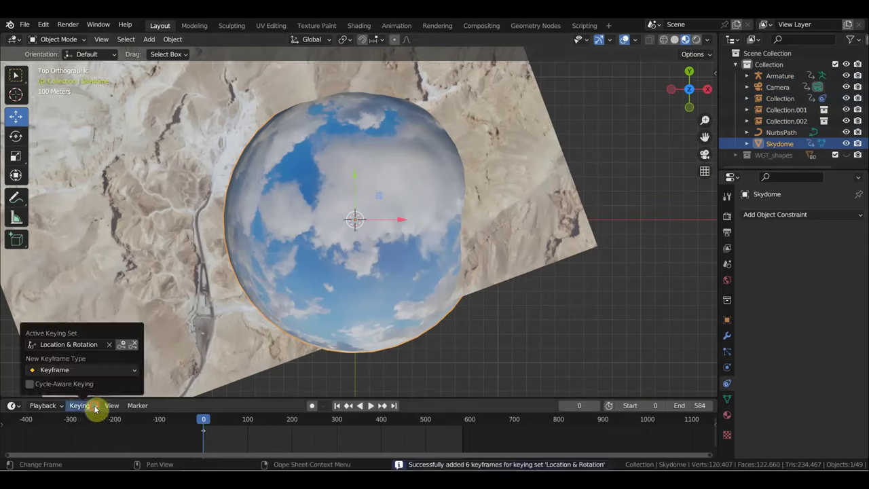
pyautogui.click(109, 349)
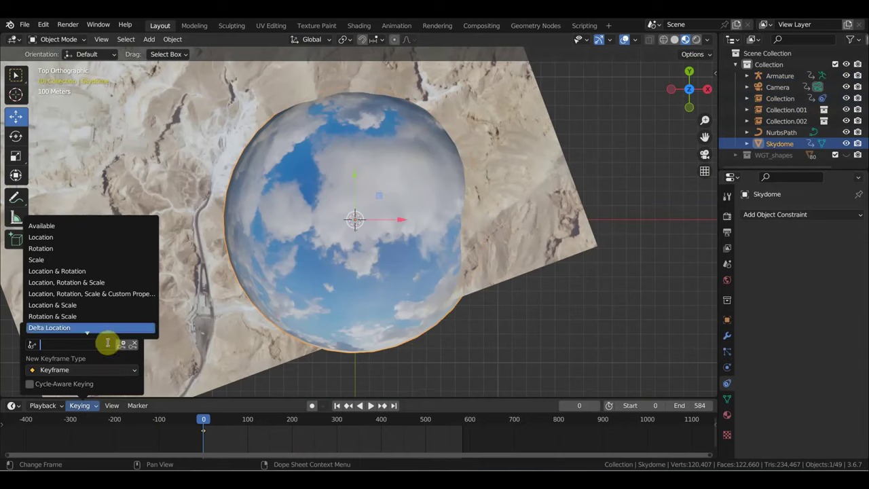
pyautogui.click(86, 272)
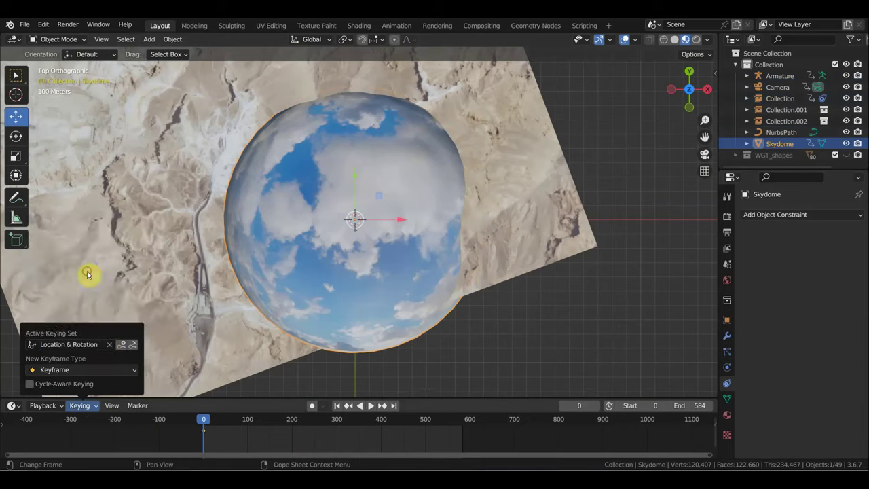
# Rotate the Skydome -31.3° about Z at frame 586, keyframe it, and play
pyautogui.press('space')
pyautogui.moveTo(206, 423); pyautogui.dragTo(466, 448)
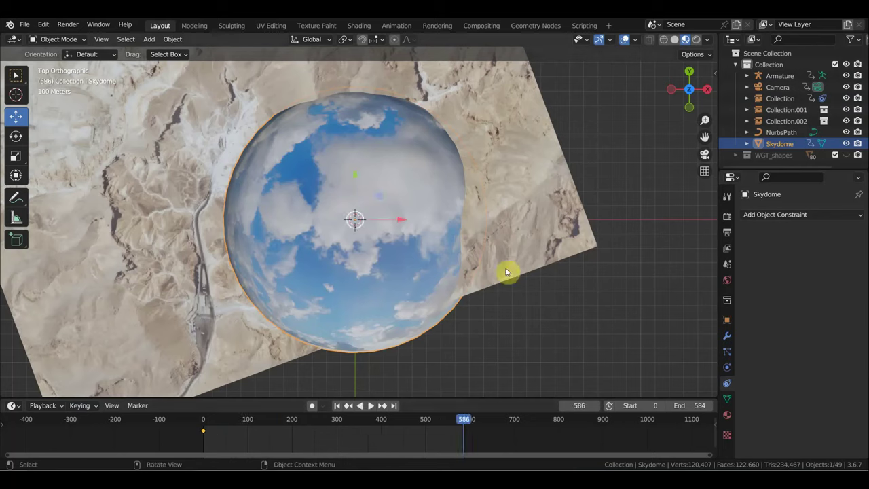
pyautogui.click(16, 176)
pyautogui.moveTo(407, 211)
pyautogui.mouseDown()
pyautogui.moveTo(399, 182)
pyautogui.moveTo(381, 167)
pyautogui.mouseUp()
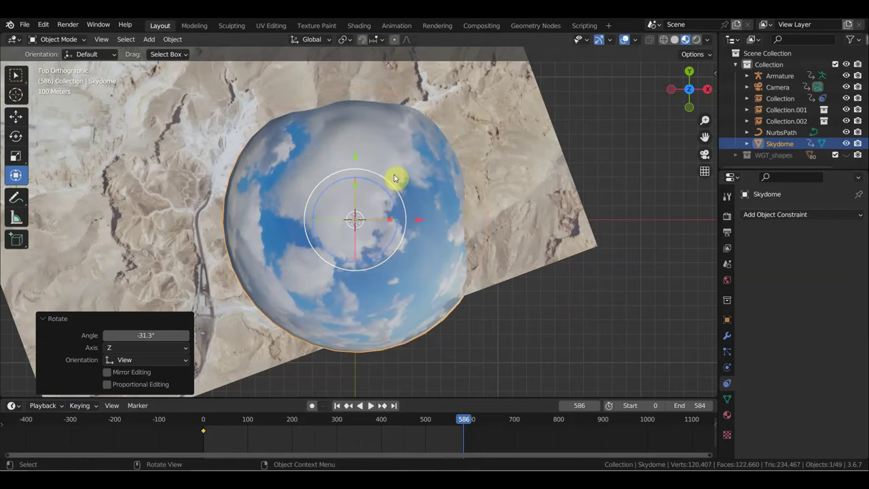
pyautogui.press('i')
pyautogui.press('space')
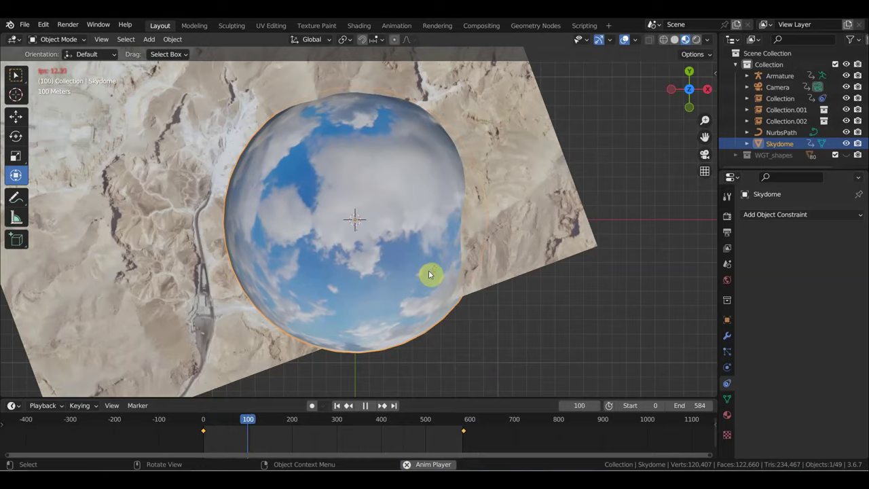
# Stop at frame 144 and play the animation through the scene camera view
pyautogui.scroll(2, 429, 274)
pyautogui.scroll(1, 429, 274)
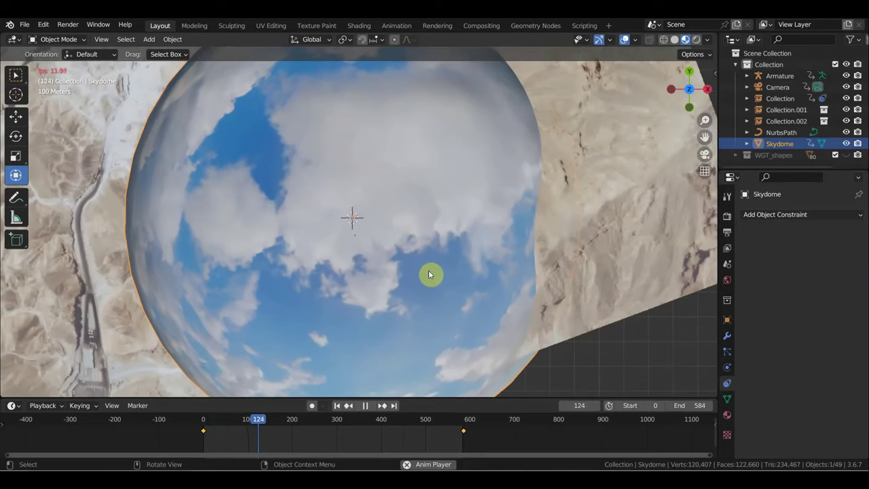
pyautogui.press('space')
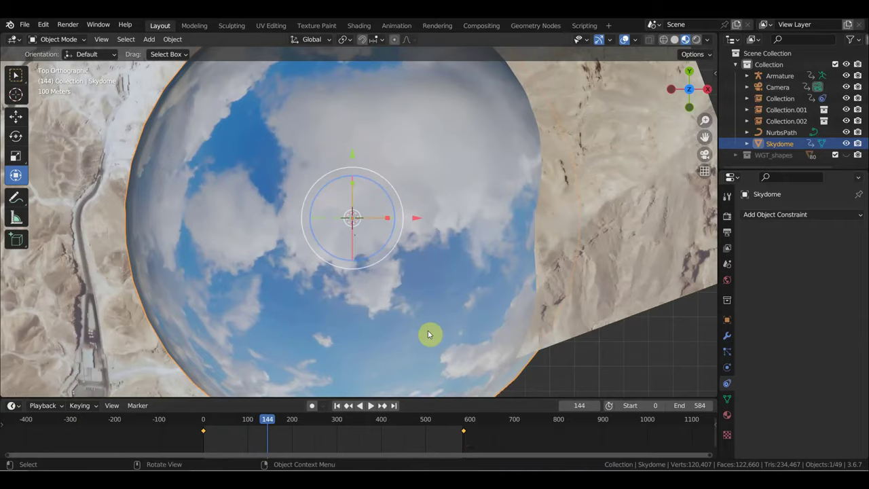
pyautogui.press('KP_0')
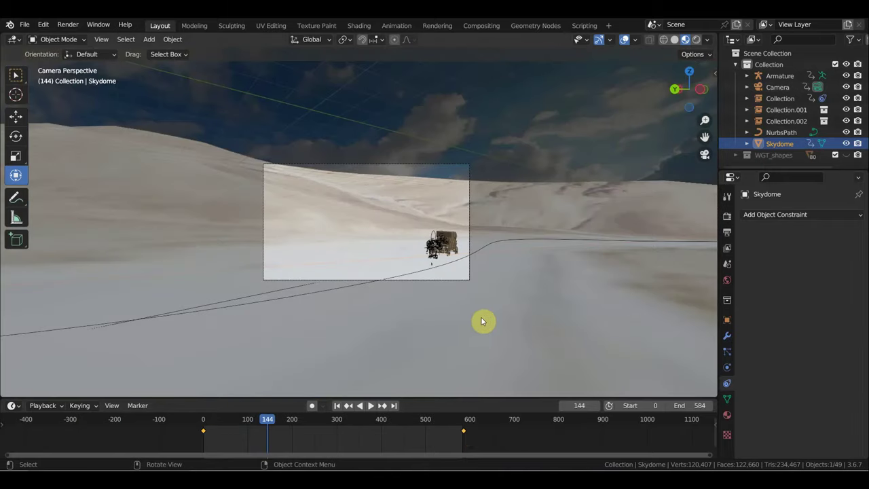
pyautogui.press('space')
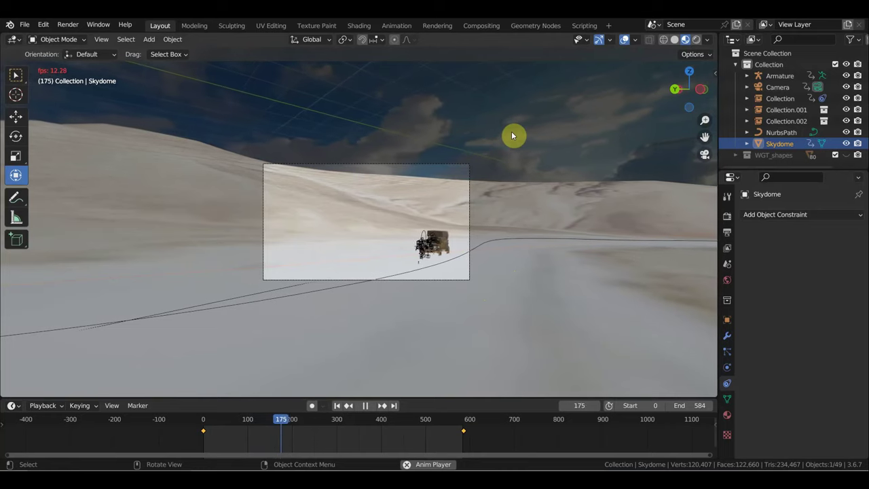
pyautogui.scroll(1, 478, 198)
pyautogui.scroll(1, 478, 197)
pyautogui.scroll(-1, 478, 198)
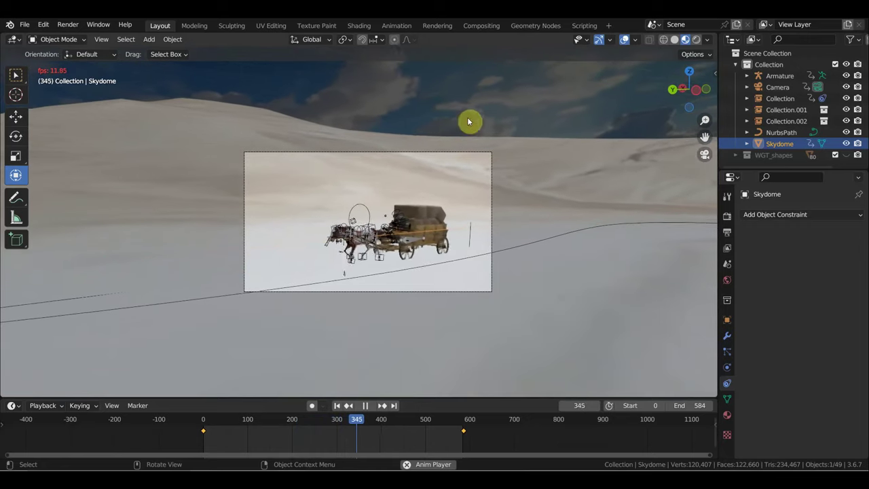
# Stop around frame 375 and select Collection.001, the Skydome, then the Camera
pyautogui.moveTo(351, 423)
pyautogui.mouseDown()
pyautogui.moveTo(217, 419)
pyautogui.moveTo(446, 429)
pyautogui.mouseUp()
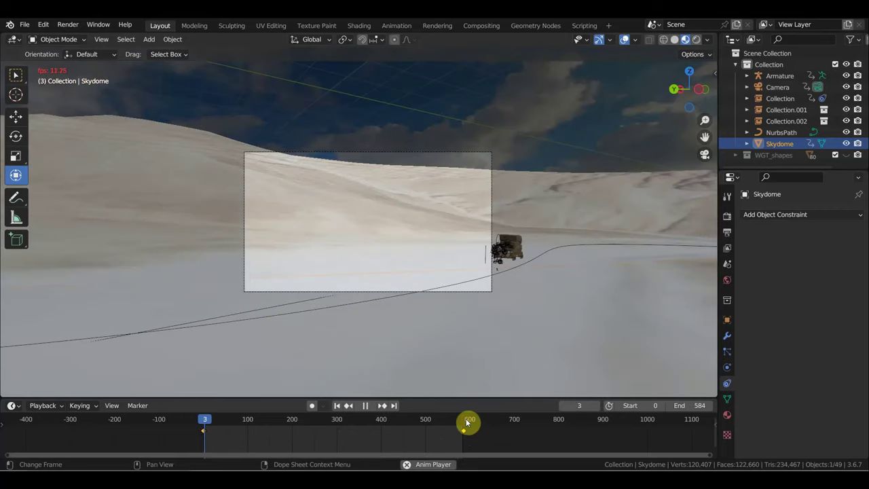
pyautogui.click(369, 420)
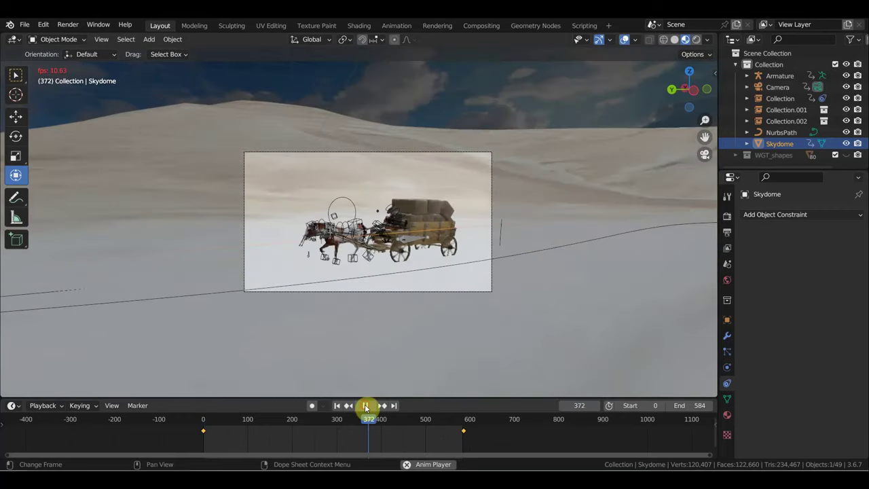
pyautogui.click(366, 406)
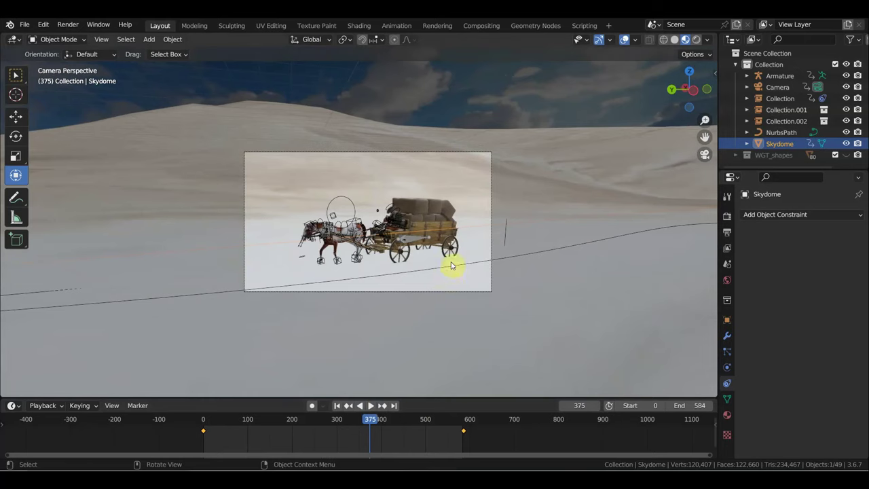
pyautogui.click(490, 229)
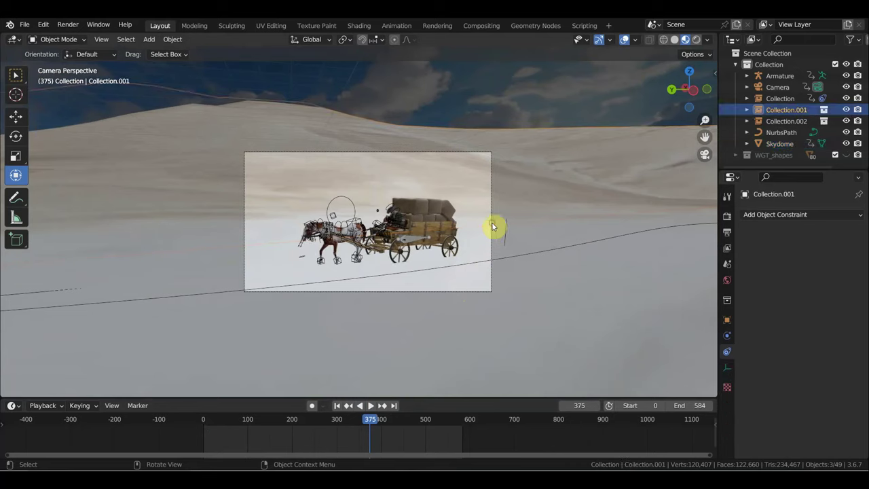
pyautogui.click(492, 176)
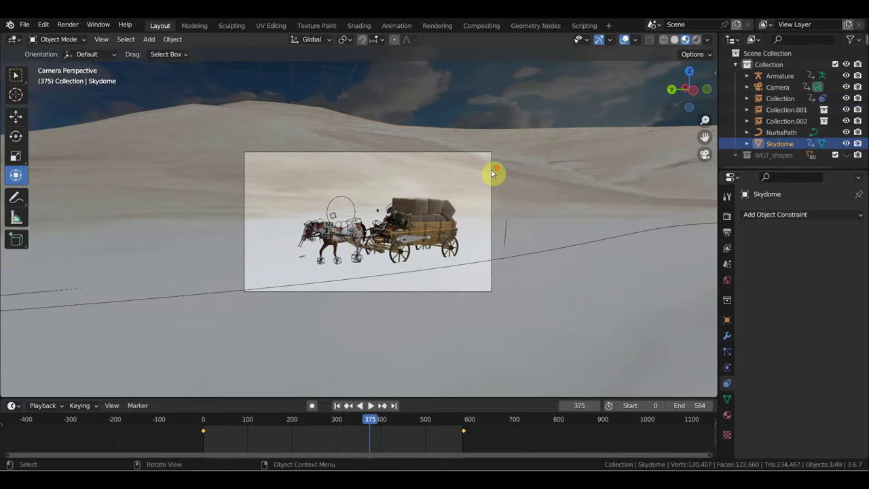
pyautogui.scroll(2, 493, 173)
pyautogui.click(777, 87)
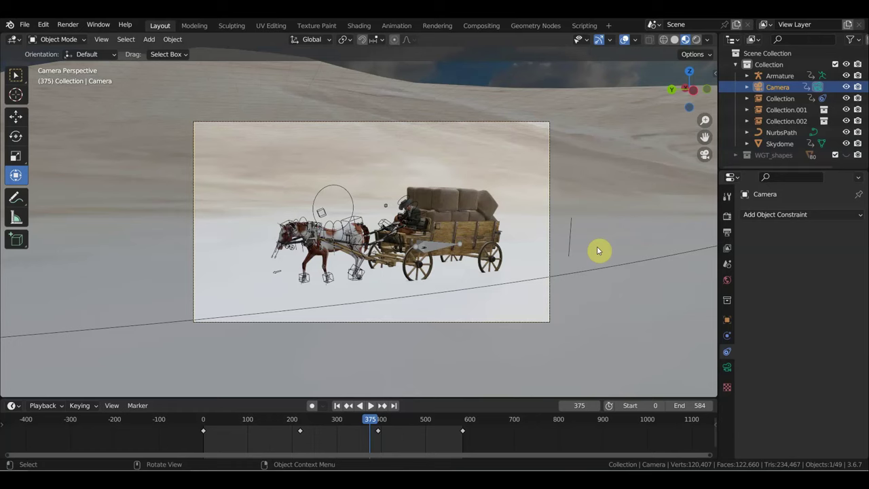
# Replay the animation from frame 0 to near the end, then select the path-following rider
pyautogui.click(207, 420)
pyautogui.press('space')
pyautogui.moveTo(243, 423)
pyautogui.mouseDown()
pyautogui.moveTo(289, 434)
pyautogui.moveTo(499, 442)
pyautogui.moveTo(480, 450)
pyautogui.moveTo(439, 437)
pyautogui.moveTo(466, 444)
pyautogui.mouseUp()
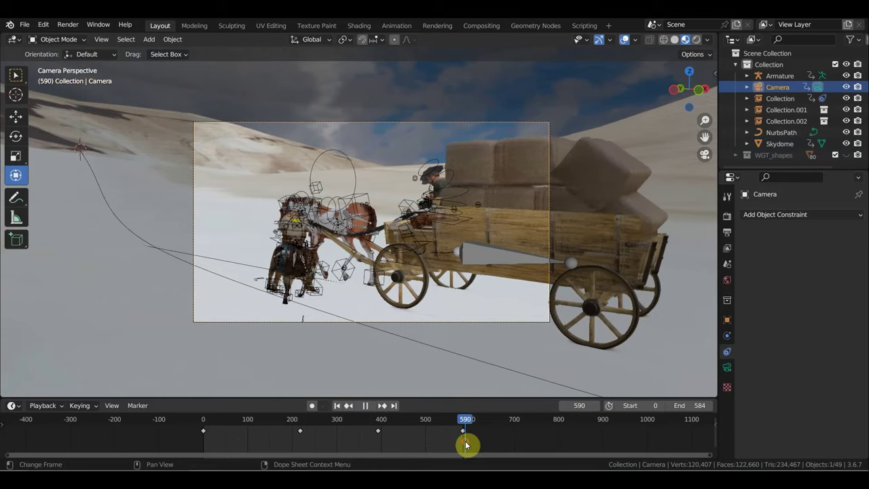
pyautogui.press('space')
pyautogui.scroll(1, 330, 214)
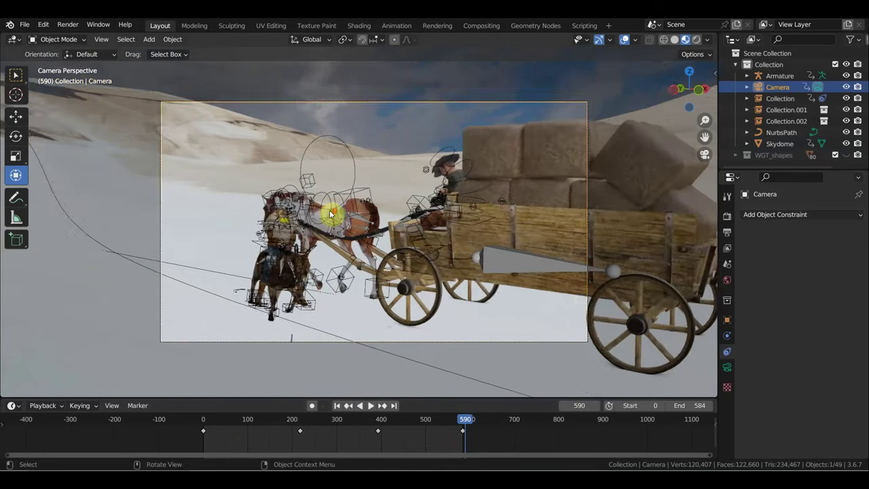
pyautogui.scroll(1, 330, 213)
pyautogui.scroll(1, 328, 214)
pyautogui.scroll(-3, 256, 217)
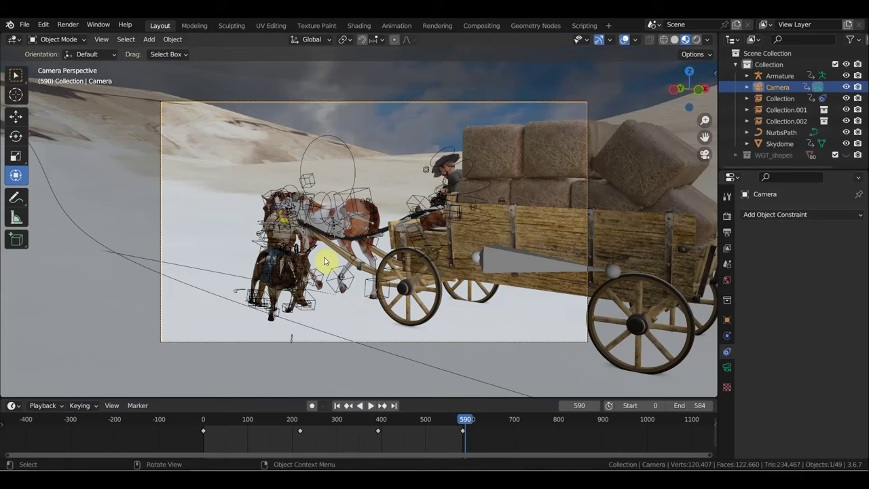
pyautogui.click(262, 248)
# Orbit around the scene and select the donkey rider's armature, then its collection
pyautogui.moveTo(264, 249); pyautogui.dragTo(282, 257, button='middle')
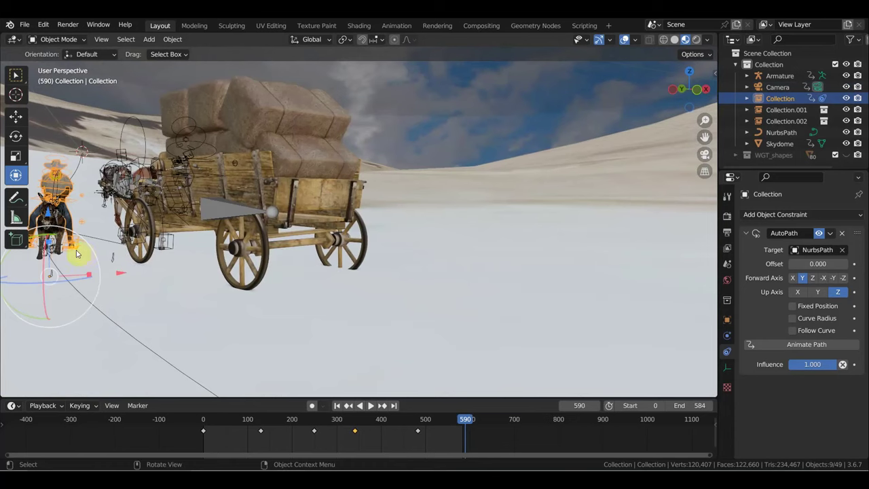
pyautogui.moveTo(79, 256)
pyautogui.mouseDown(button='middle')
pyautogui.moveTo(100, 262)
pyautogui.moveTo(143, 249)
pyautogui.mouseUp(button='middle')
pyautogui.moveTo(207, 258)
pyautogui.mouseDown(button='middle')
pyautogui.moveTo(222, 269)
pyautogui.moveTo(324, 269)
pyautogui.mouseUp(button='middle')
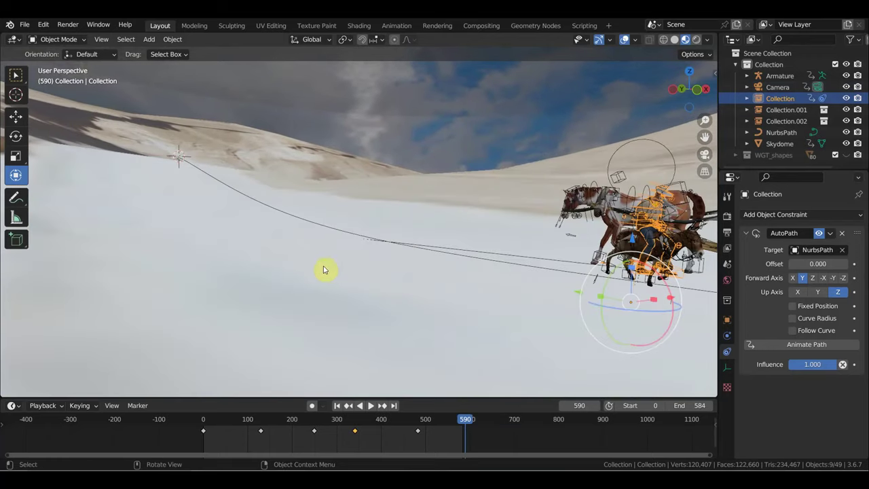
pyautogui.moveTo(383, 269)
pyautogui.mouseDown(button='middle')
pyautogui.moveTo(360, 267)
pyautogui.moveTo(413, 262)
pyautogui.moveTo(384, 268)
pyautogui.mouseUp(button='middle')
pyautogui.scroll(-5, 384, 268)
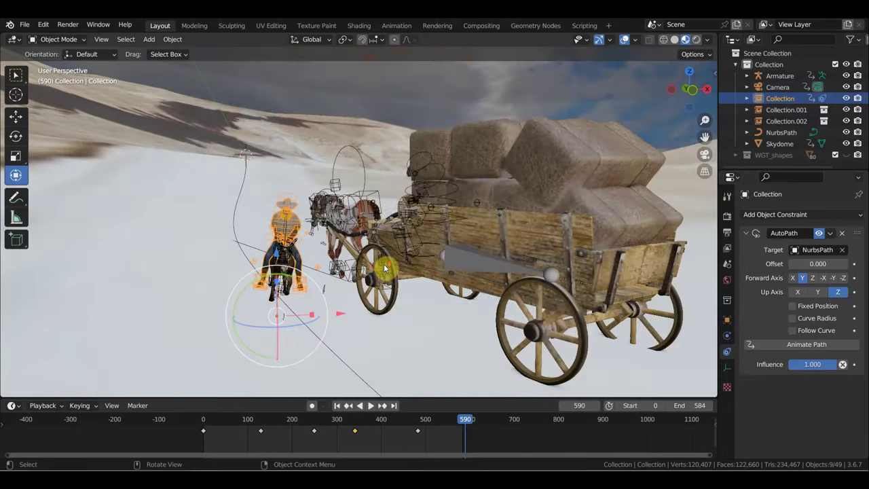
pyautogui.click(284, 259)
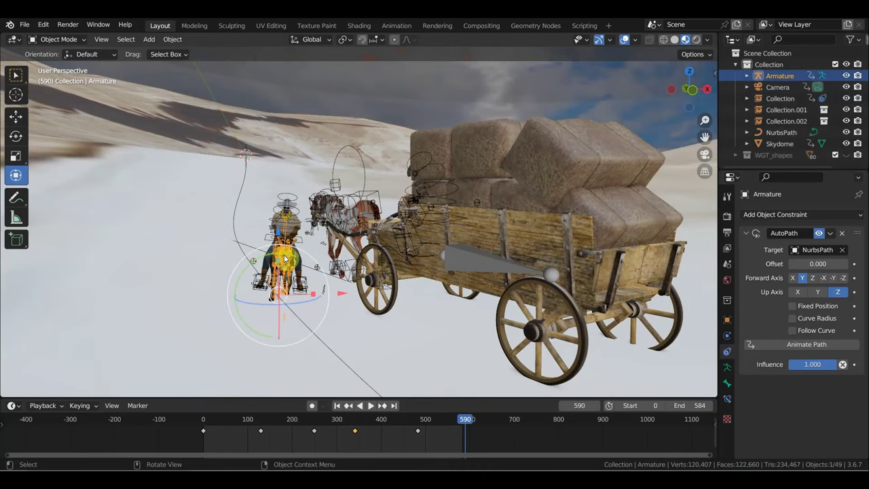
pyautogui.keyDown('shift'); pyautogui.click(295, 198); pyautogui.keyUp('shift')
# Turn the rider 9.24° about Z and key its location and rotation at frame 590
pyautogui.moveTo(324, 246); pyautogui.dragTo(326, 244, button='middle')
pyautogui.moveTo(271, 261); pyautogui.dragTo(272, 252)
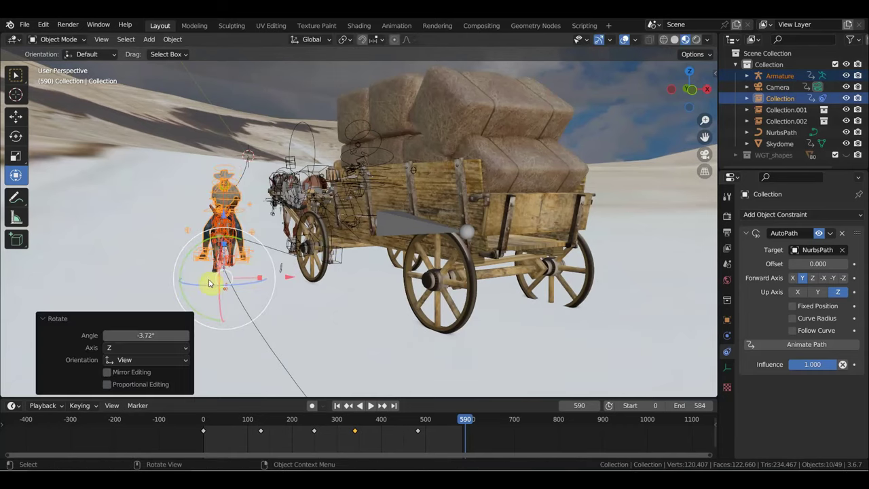
pyautogui.moveTo(205, 285); pyautogui.dragTo(218, 286)
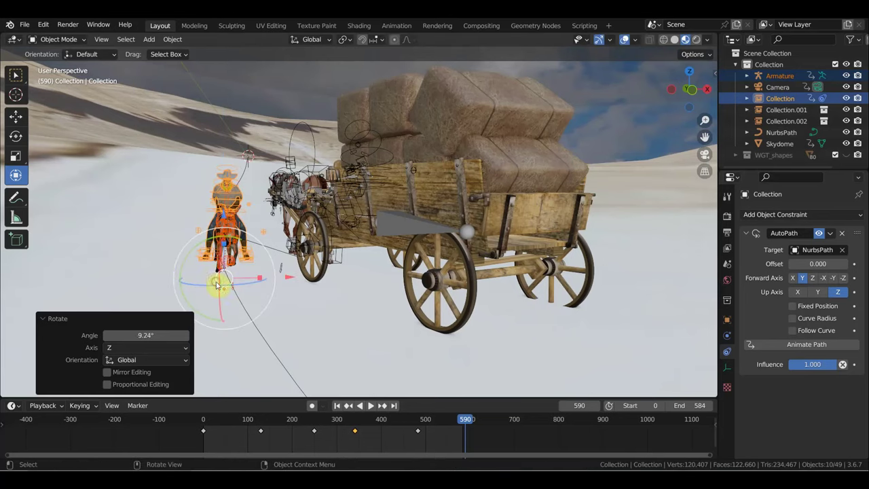
pyautogui.press('i')
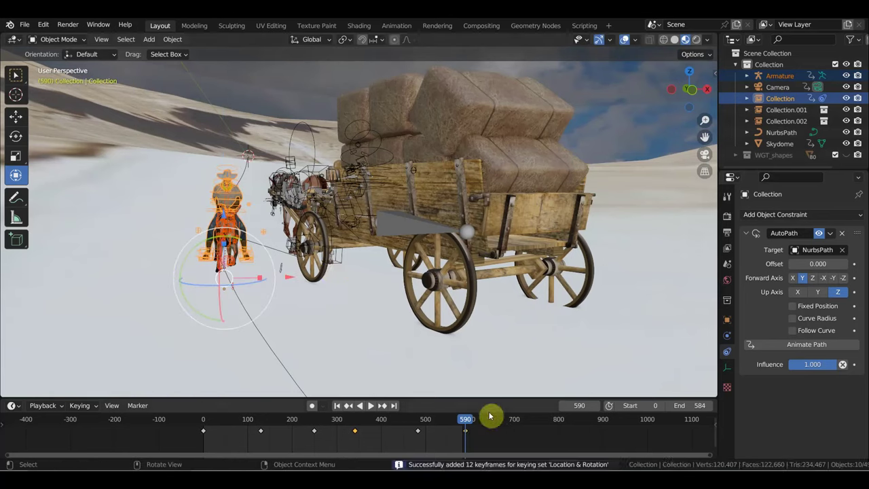
# Play and scrub the timeline to check the rider's new motion
pyautogui.moveTo(466, 423); pyautogui.dragTo(380, 408)
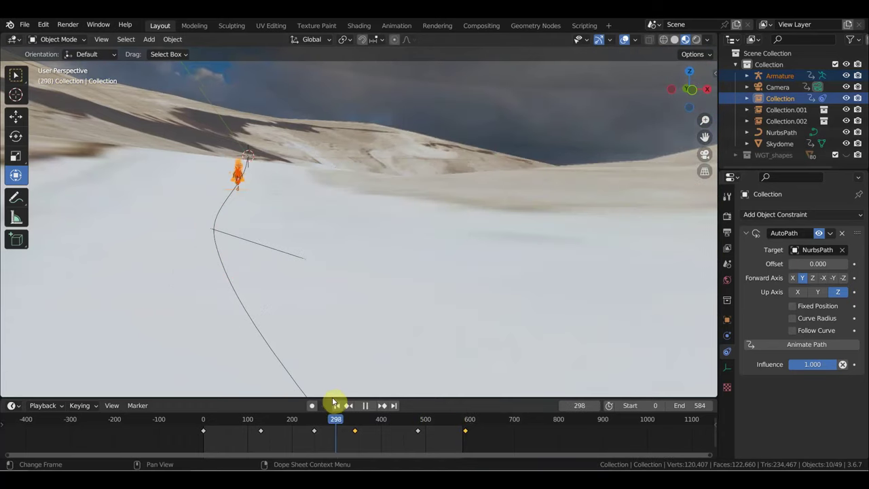
pyautogui.click(365, 405)
pyautogui.moveTo(442, 392)
pyautogui.mouseDown()
pyautogui.moveTo(481, 393)
pyautogui.moveTo(455, 394)
pyautogui.moveTo(465, 394)
pyautogui.mouseUp()
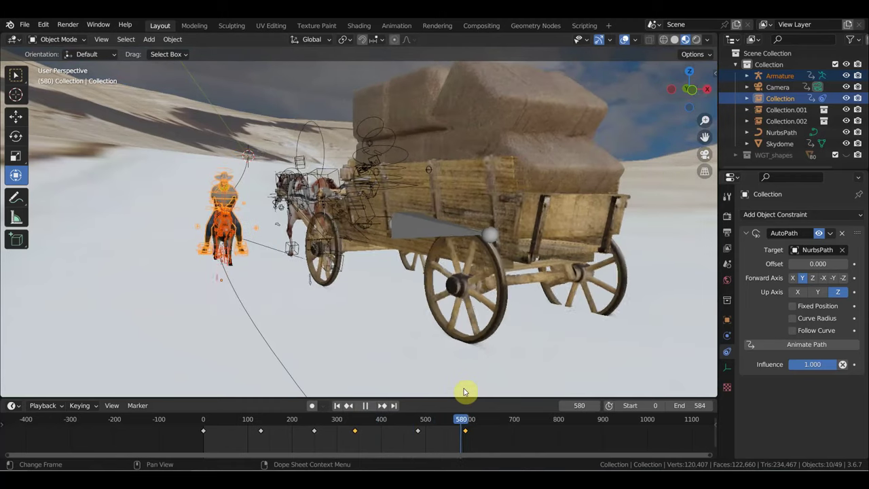
pyautogui.click(25, 25)
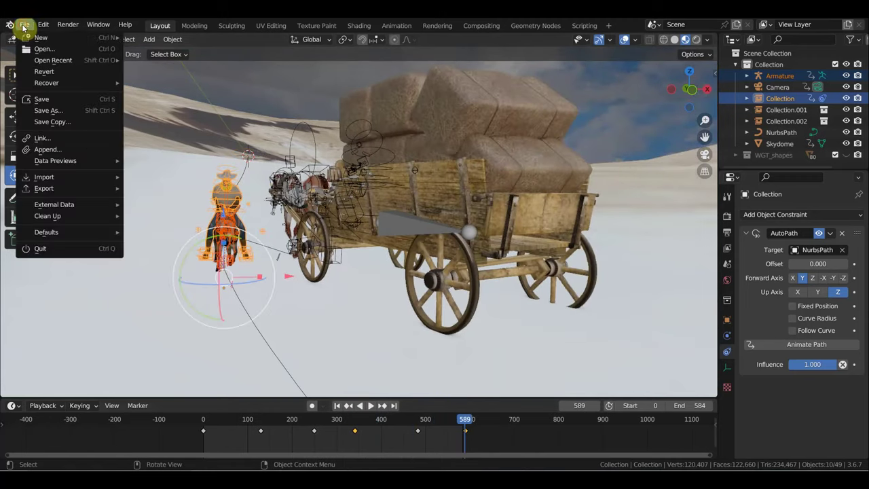
# Save the .blend scene file from the File menu
pyautogui.click(30, 39)
pyautogui.click(23, 25)
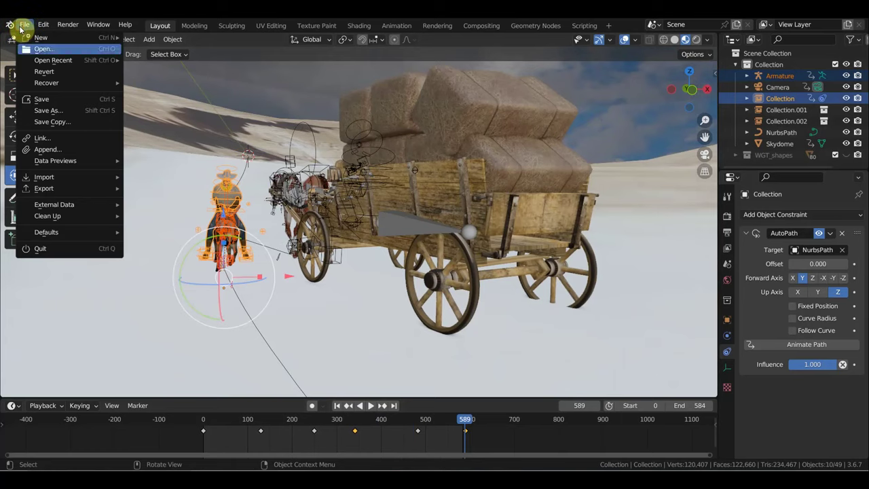
pyautogui.click(49, 99)
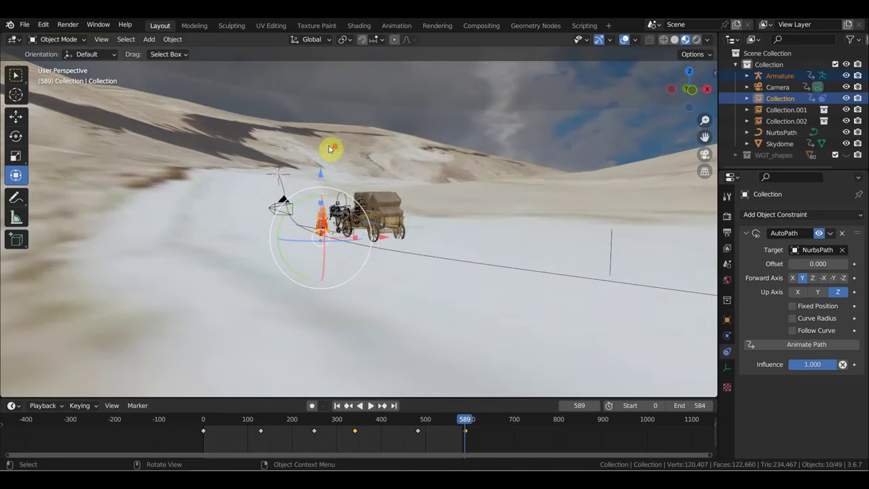
pyautogui.scroll(-6, 330, 146)
pyautogui.moveTo(330, 145)
pyautogui.mouseDown(button='middle')
pyautogui.moveTo(428, 167)
pyautogui.moveTo(448, 160)
pyautogui.moveTo(510, 170)
pyautogui.mouseUp(button='middle')
pyautogui.press('KP_Decimal')
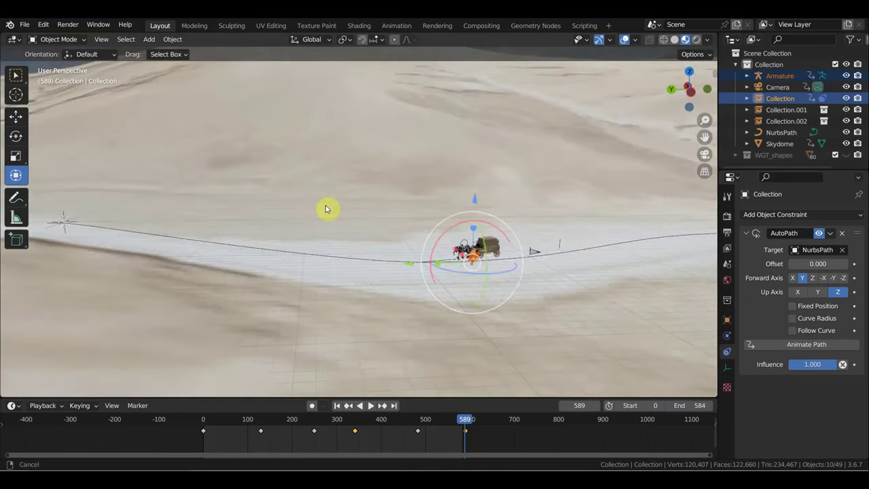
pyautogui.scroll(5, 288, 198)
pyautogui.moveTo(288, 197)
pyautogui.mouseDown(button='middle')
pyautogui.moveTo(328, 121)
pyautogui.moveTo(419, 124)
pyautogui.mouseUp(button='middle')
pyautogui.scroll(3, 407, 127)
pyautogui.scroll(-2, 414, 126)
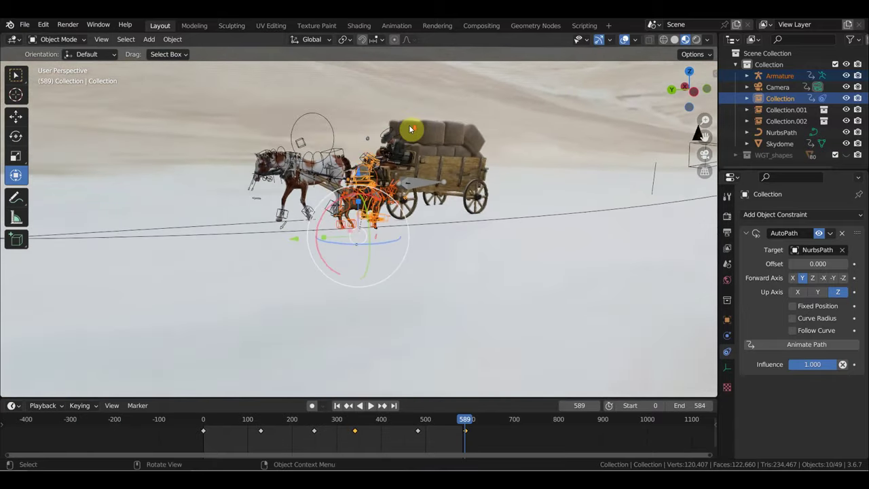
pyautogui.scroll(-2, 410, 127)
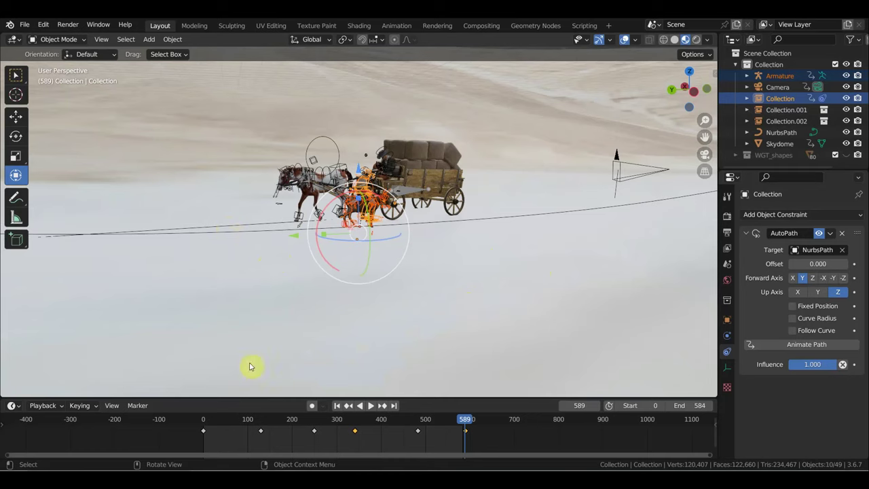
pyautogui.click(353, 425)
pyautogui.press('space')
pyautogui.moveTo(366, 429)
pyautogui.mouseDown()
pyautogui.moveTo(444, 450)
pyautogui.moveTo(410, 450)
pyautogui.moveTo(465, 454)
pyautogui.moveTo(452, 453)
pyautogui.mouseUp()
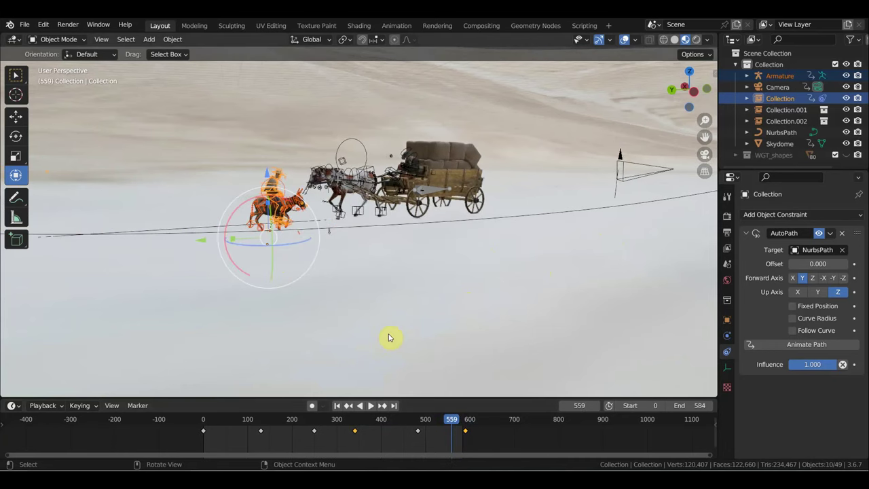
pyautogui.scroll(2, 498, 267)
pyautogui.scroll(2, 497, 271)
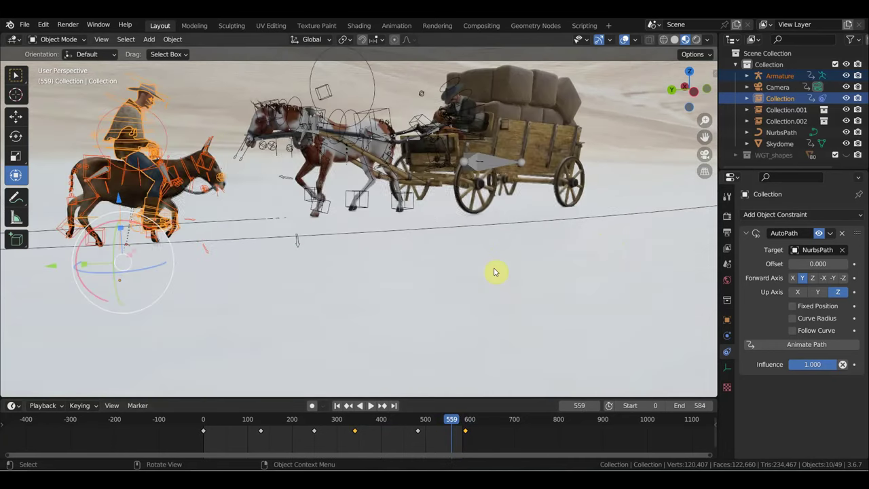
pyautogui.scroll(2, 536, 255)
pyautogui.moveTo(543, 258)
pyautogui.mouseDown(button='middle')
pyautogui.moveTo(559, 283)
pyautogui.moveTo(530, 254)
pyautogui.moveTo(516, 262)
pyautogui.moveTo(496, 258)
pyautogui.mouseUp(button='middle')
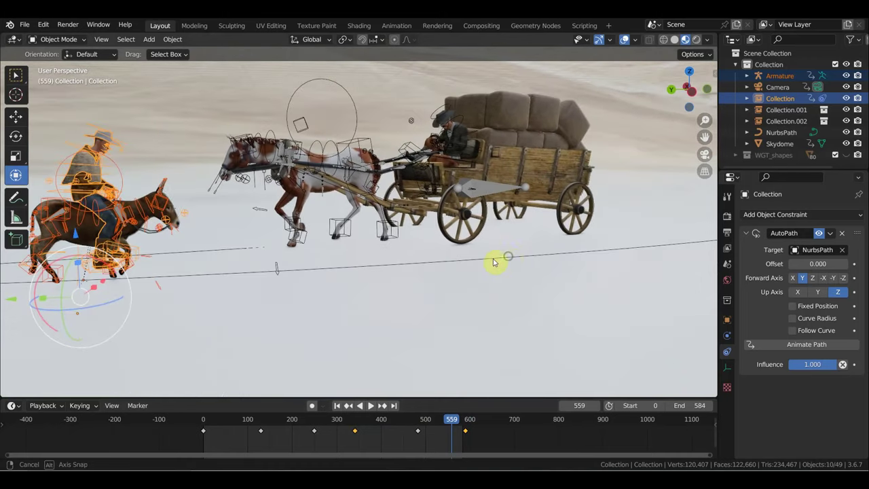
pyautogui.moveTo(453, 424)
pyautogui.mouseDown()
pyautogui.moveTo(419, 424)
pyautogui.moveTo(466, 432)
pyautogui.mouseUp()
pyautogui.moveTo(469, 299); pyautogui.dragTo(455, 301, button='middle')
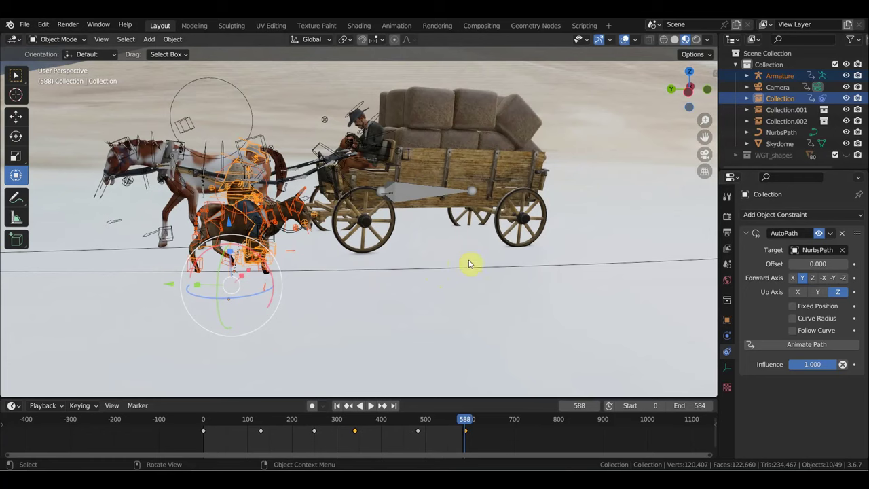
# Scale Collection.002 to 1.058 and rotate it -0.292° about the view Z axis
pyautogui.click(360, 109)
pyautogui.press('s')
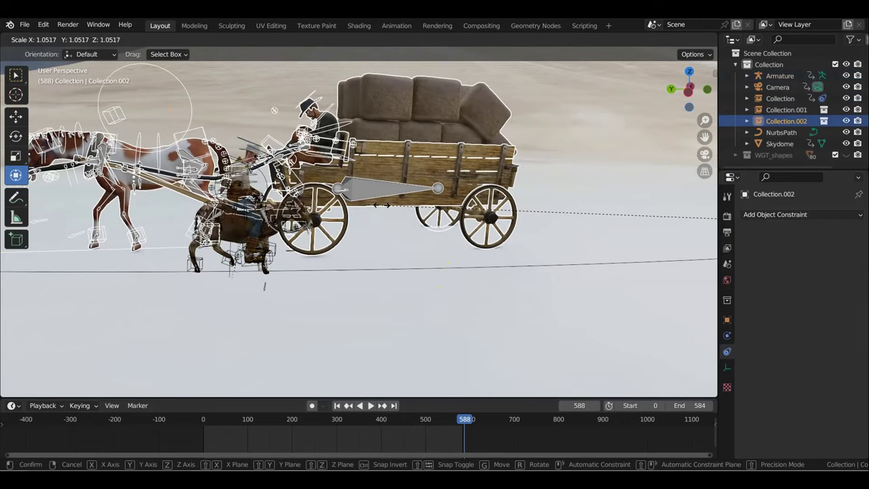
pyautogui.click(383, 204)
pyautogui.press('r')
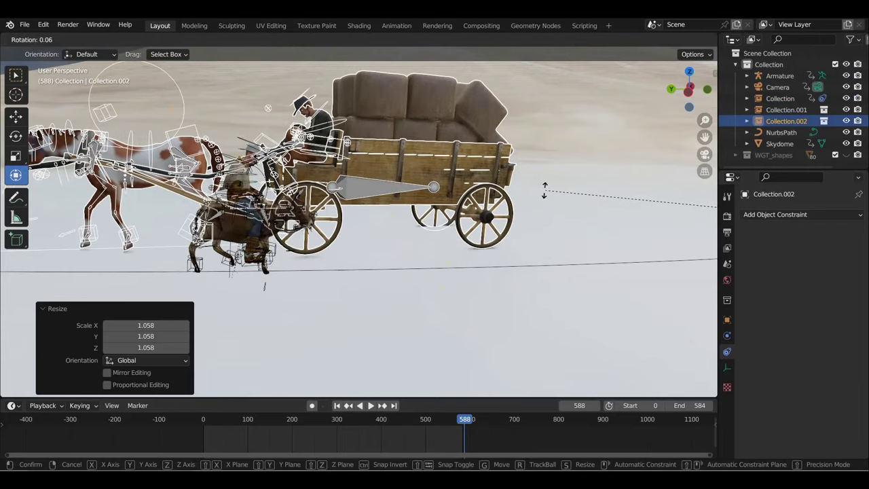
pyautogui.click(547, 196)
# Play the animation and scrub back to frame 484 to check the wagon
pyautogui.click(466, 421)
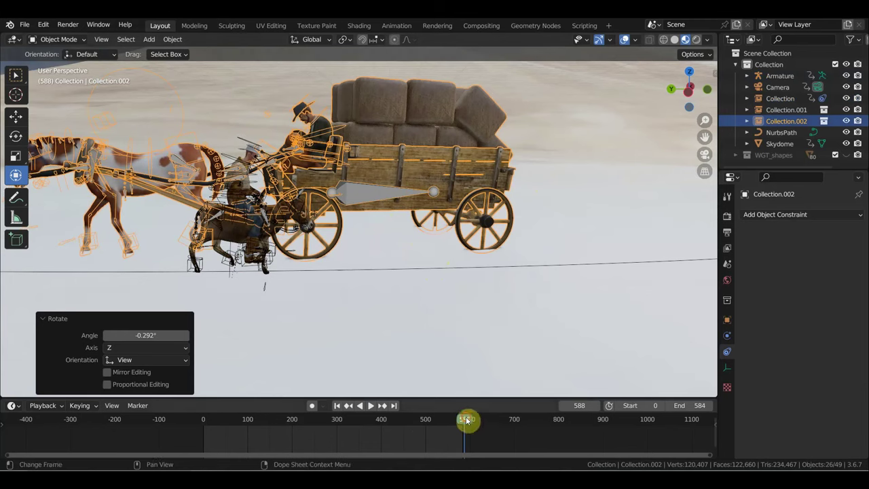
pyautogui.press('space')
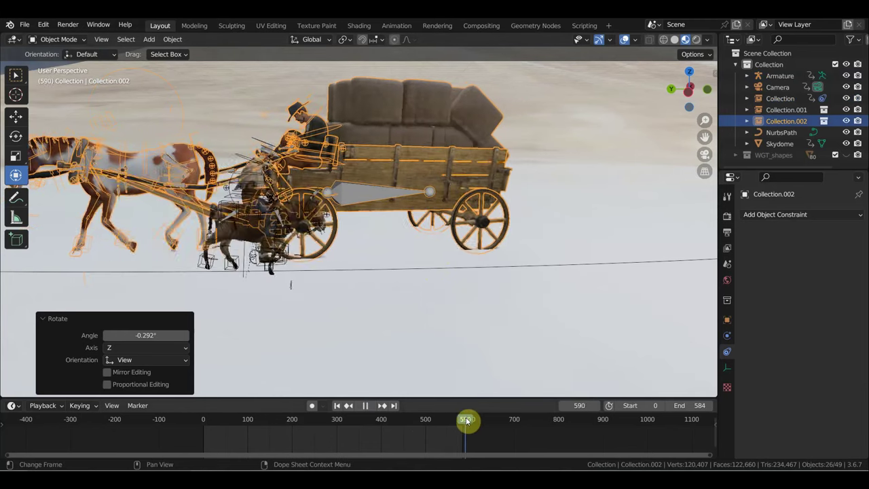
pyautogui.moveTo(465, 421)
pyautogui.mouseDown()
pyautogui.moveTo(414, 412)
pyautogui.moveTo(431, 412)
pyautogui.mouseUp()
pyautogui.press('space')
# Scrub to around frame 477 and turn off viewport overlays to view the horse, rider and wagon cleanly
pyautogui.scroll(2, 399, 272)
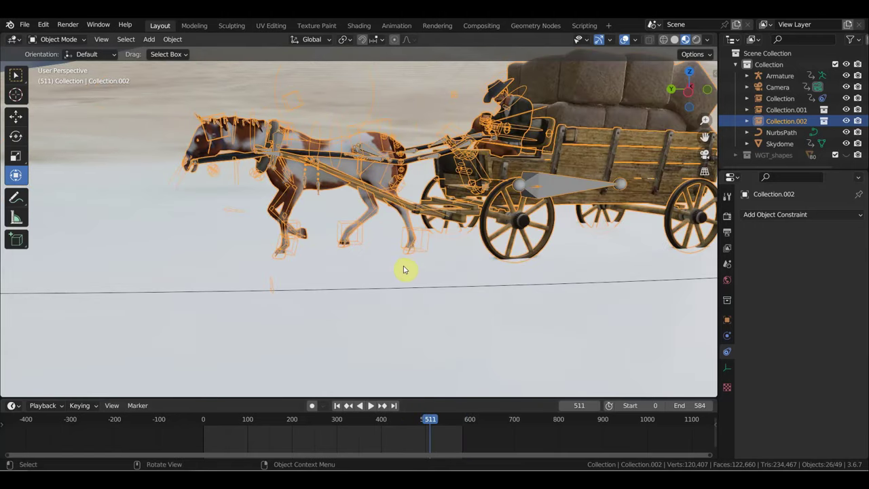
pyautogui.scroll(-3, 424, 265)
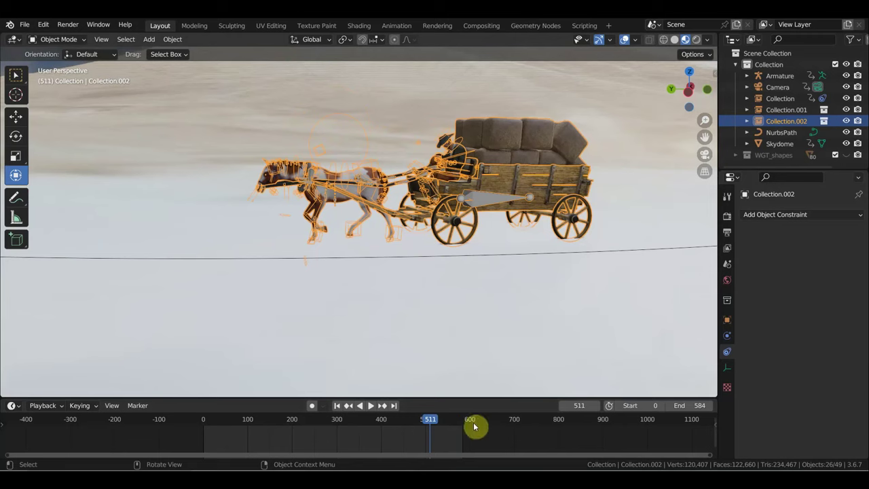
pyautogui.moveTo(436, 422)
pyautogui.mouseDown()
pyautogui.moveTo(414, 421)
pyautogui.moveTo(459, 421)
pyautogui.mouseUp()
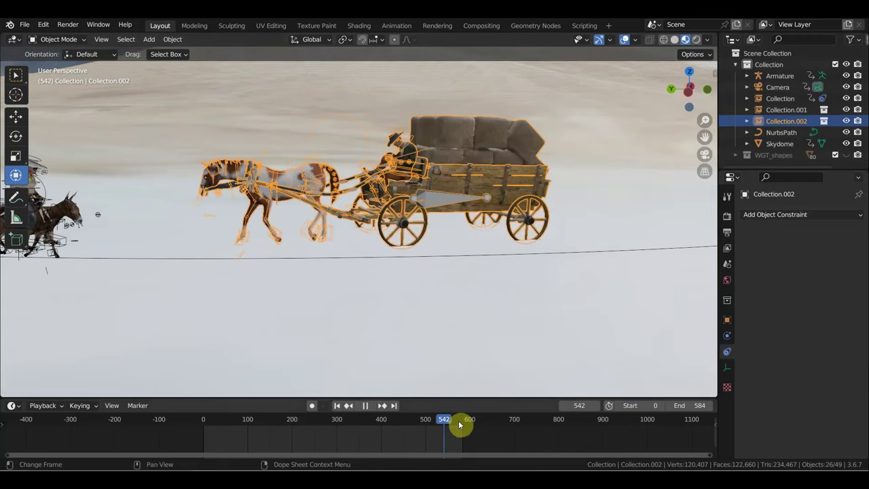
pyautogui.moveTo(466, 291); pyautogui.dragTo(477, 288, button='middle')
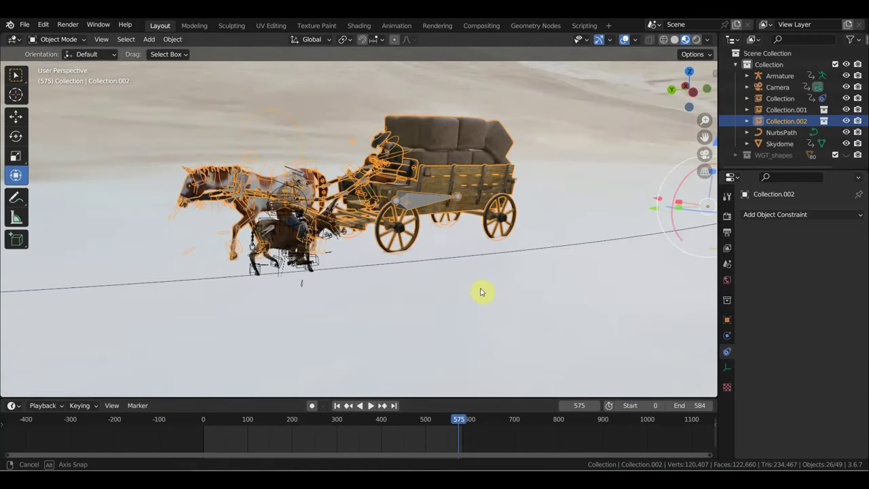
pyautogui.click(625, 38)
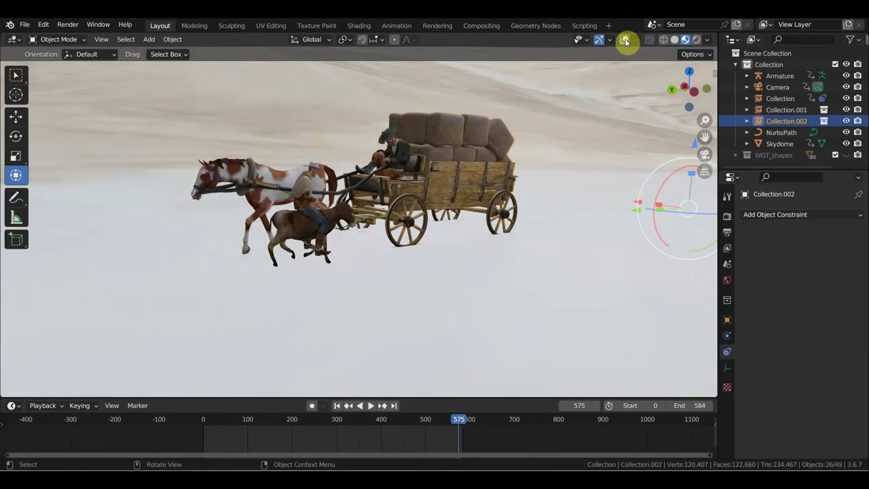
pyautogui.scroll(1, 597, 132)
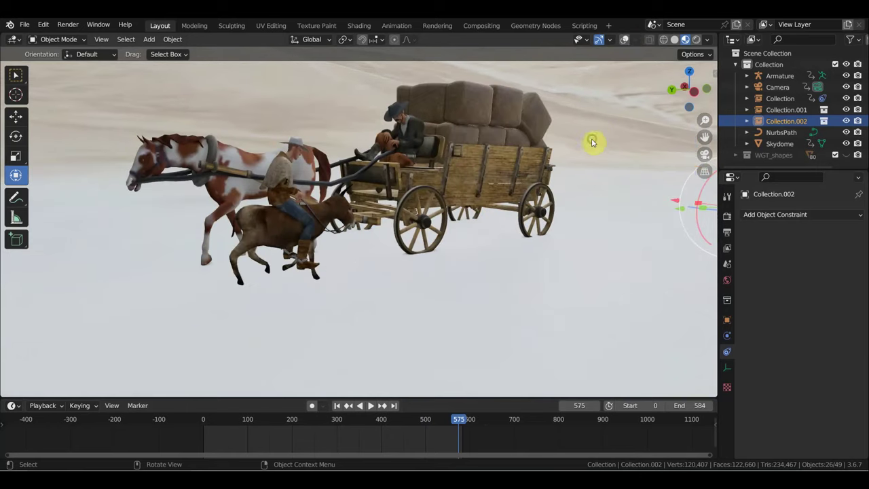
pyautogui.scroll(3, 532, 176)
pyautogui.moveTo(532, 174); pyautogui.dragTo(531, 174, button='middle')
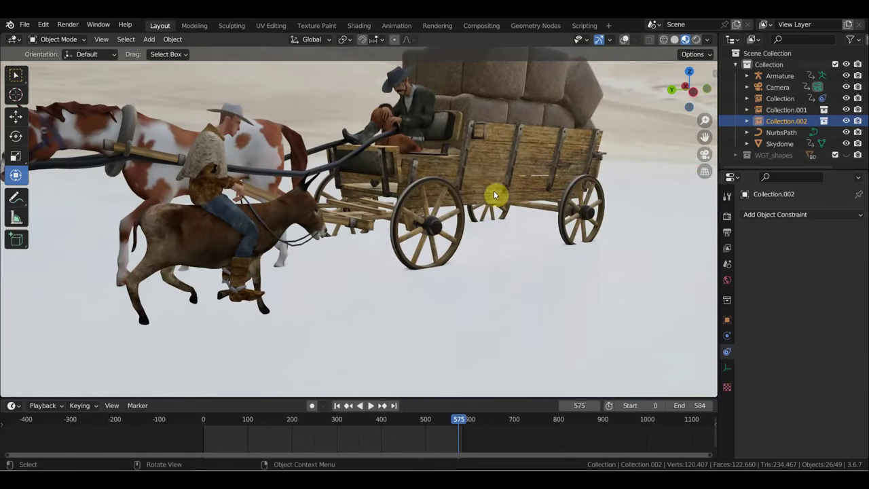